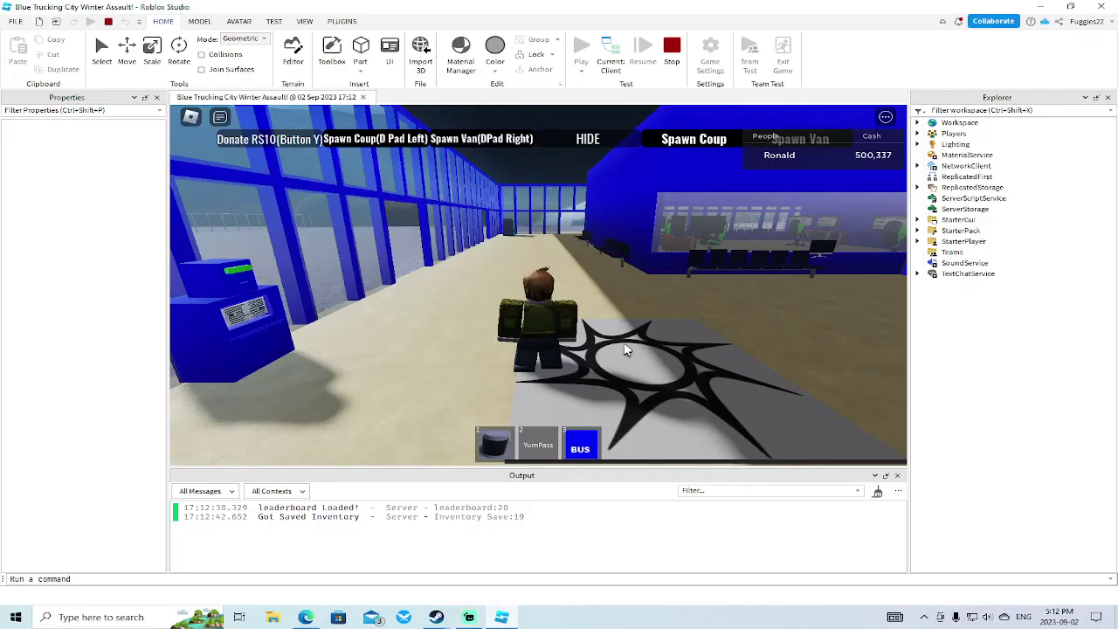
Step: Walk the character out of the blue glass building and across the parking bays onto the open lot
{"action": "key", "text": "w"}
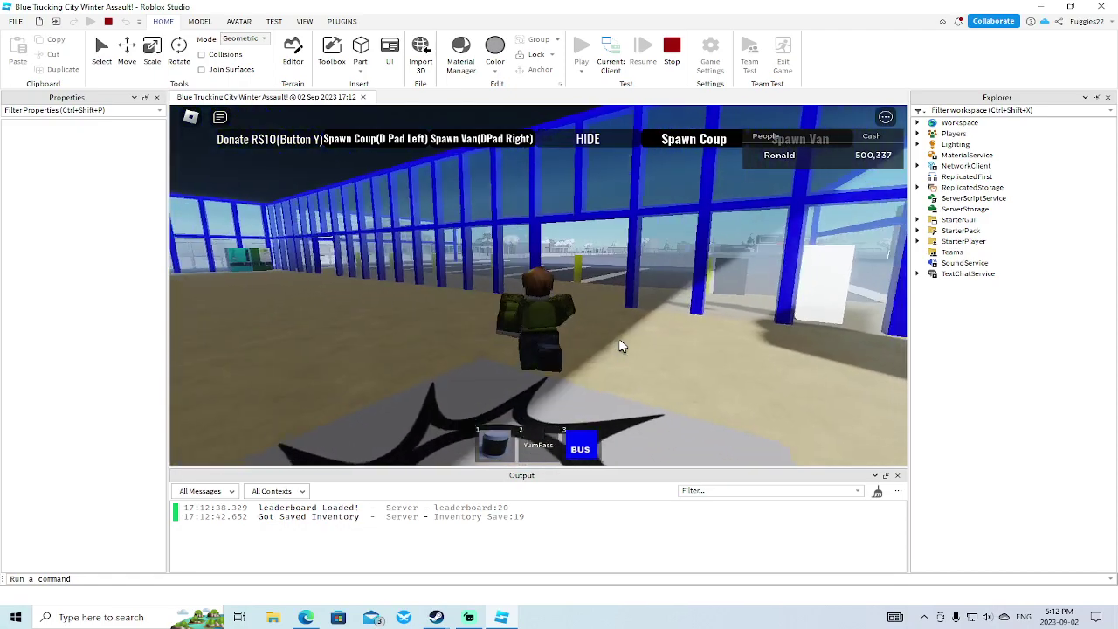
{"action": "key", "text": "w"}
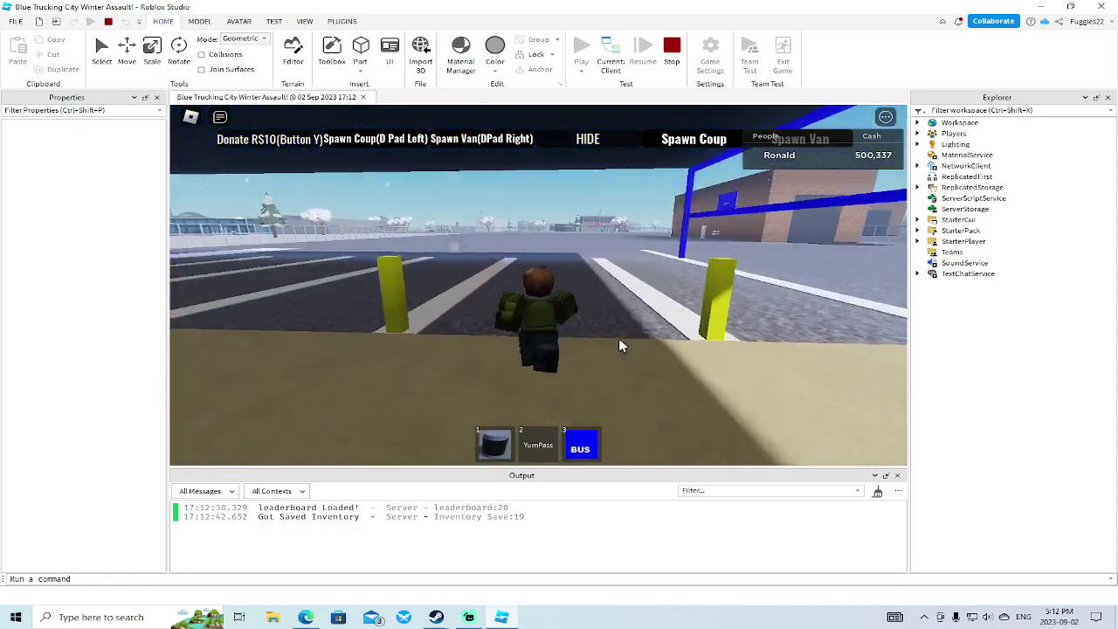
{"action": "key", "text": "w"}
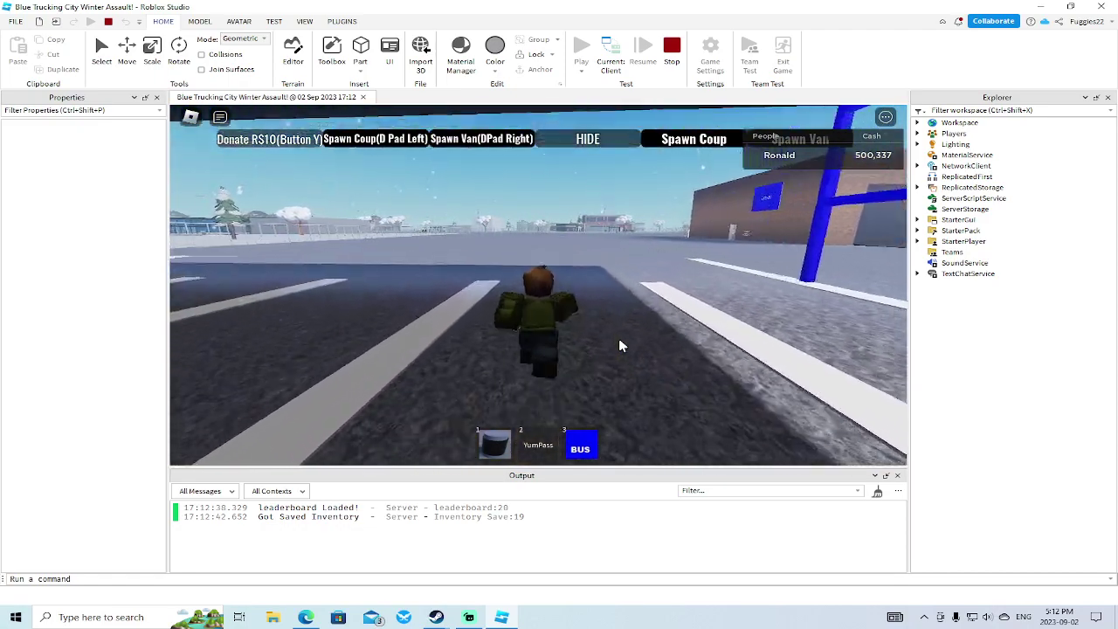
{"action": "key", "text": "w"}
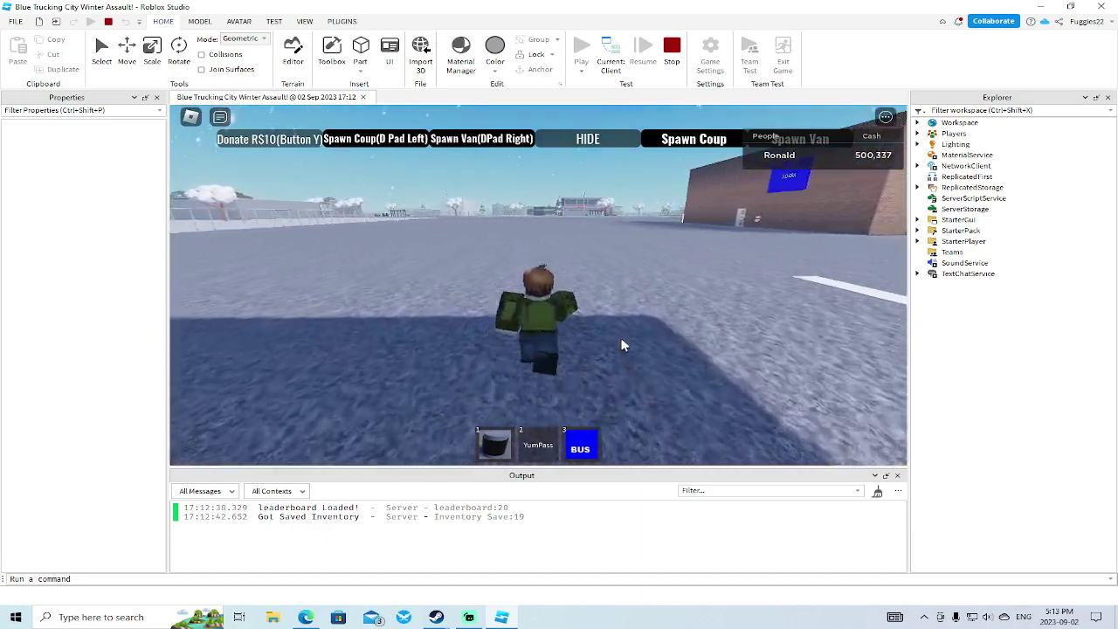
Step: Hide the player list, spawn the coup and unlock the red car
{"action": "key", "text": "Tab"}
{"action": "left_click", "coordinate": [699, 142]}
{"action": "key", "text": "a"}
{"action": "key", "text": "w"}
{"action": "key", "text": "e"}
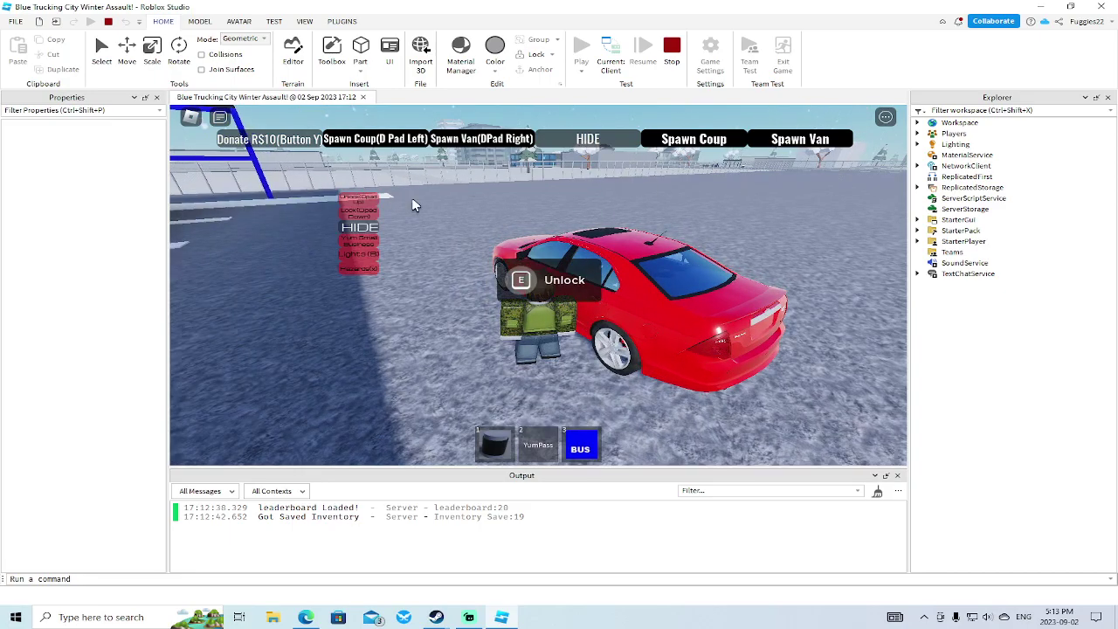
{"action": "key", "text": "e"}
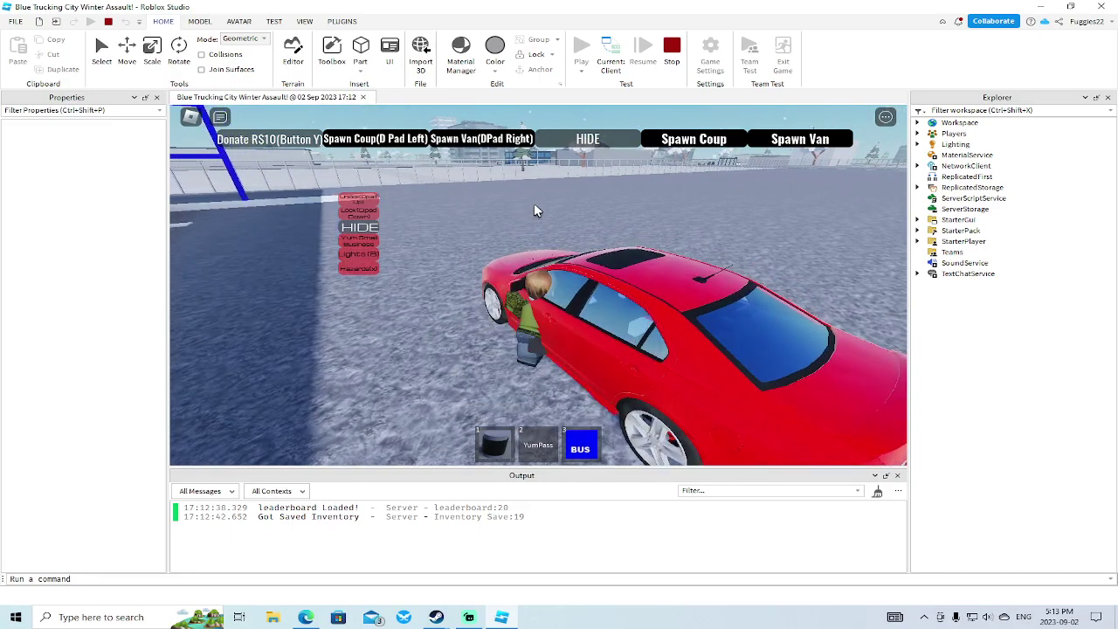
Step: Get into the red car and drive it across the snowy lot toward the gap in the fence
{"action": "key", "text": "w"}
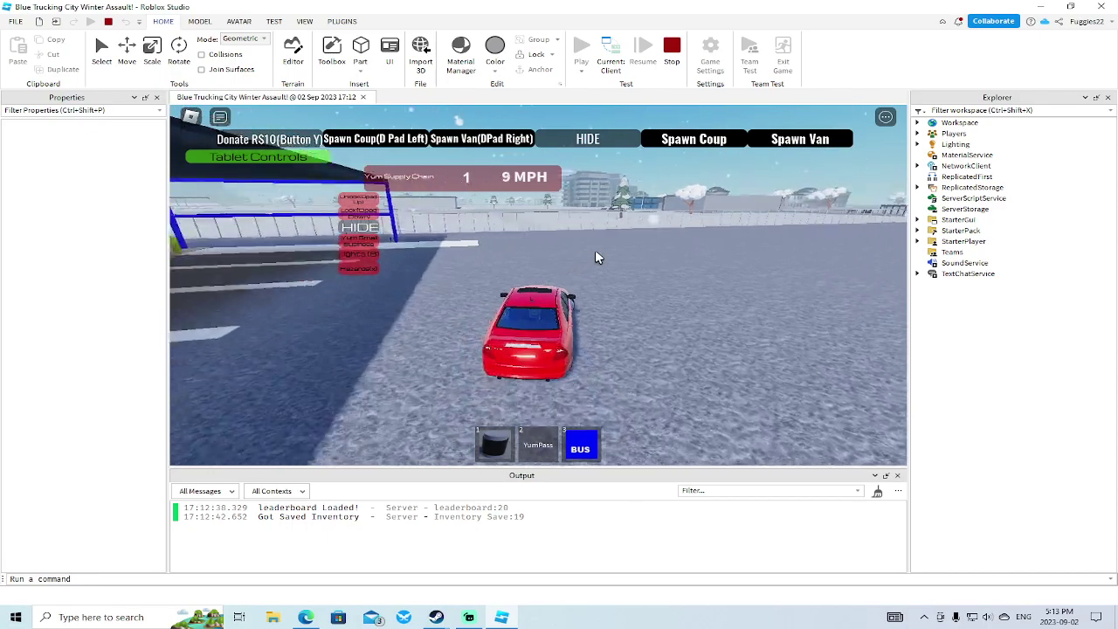
{"action": "key", "text": "w"}
{"action": "key", "text": "d"}
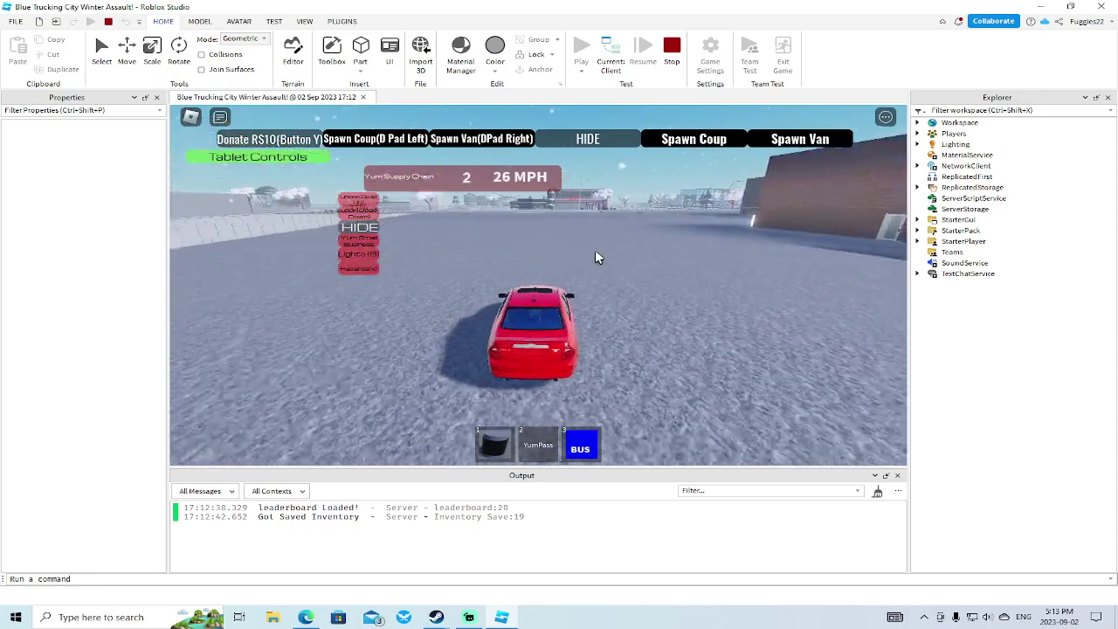
{"action": "key", "text": "w"}
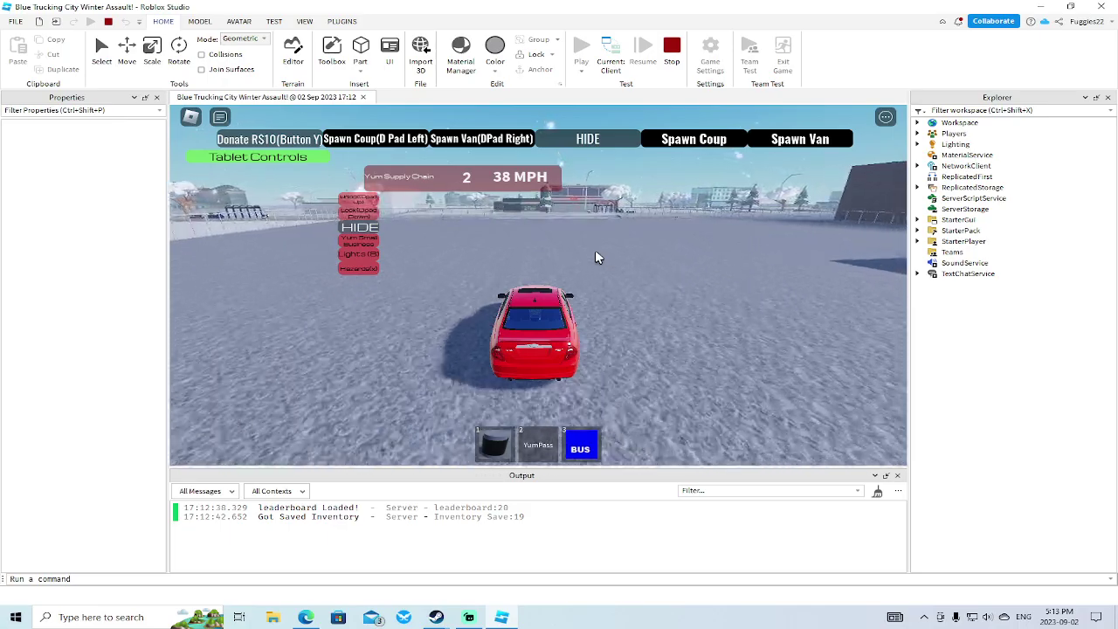
{"action": "key", "text": "w"}
{"action": "key", "text": "d"}
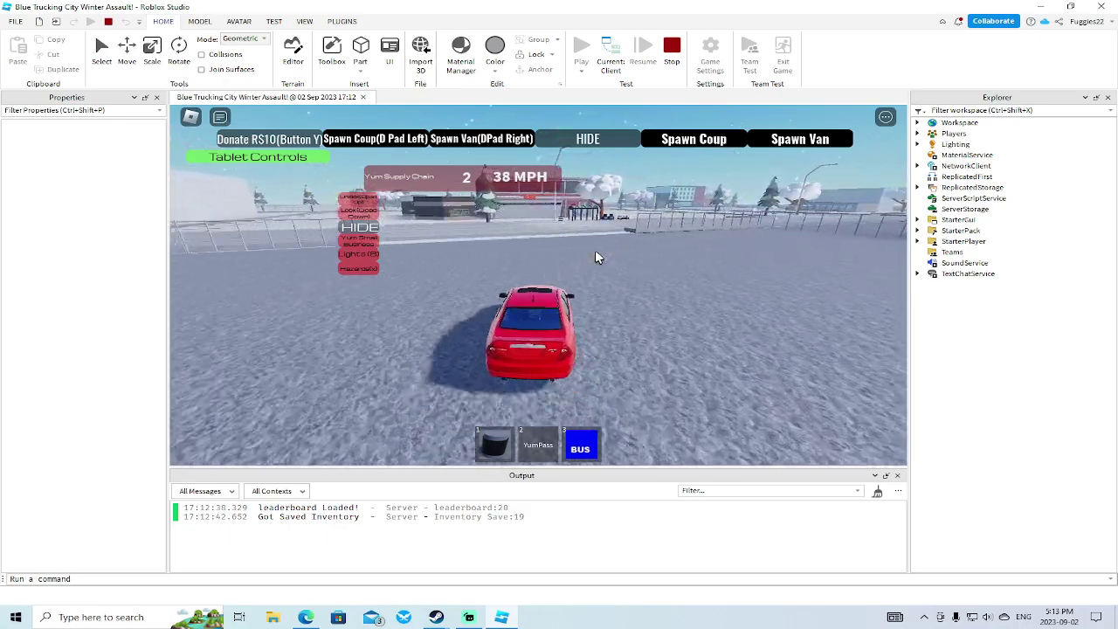
Step: Turn onto the street beyond the fence and drive the red car along the snowy road
{"action": "key", "text": "a"}
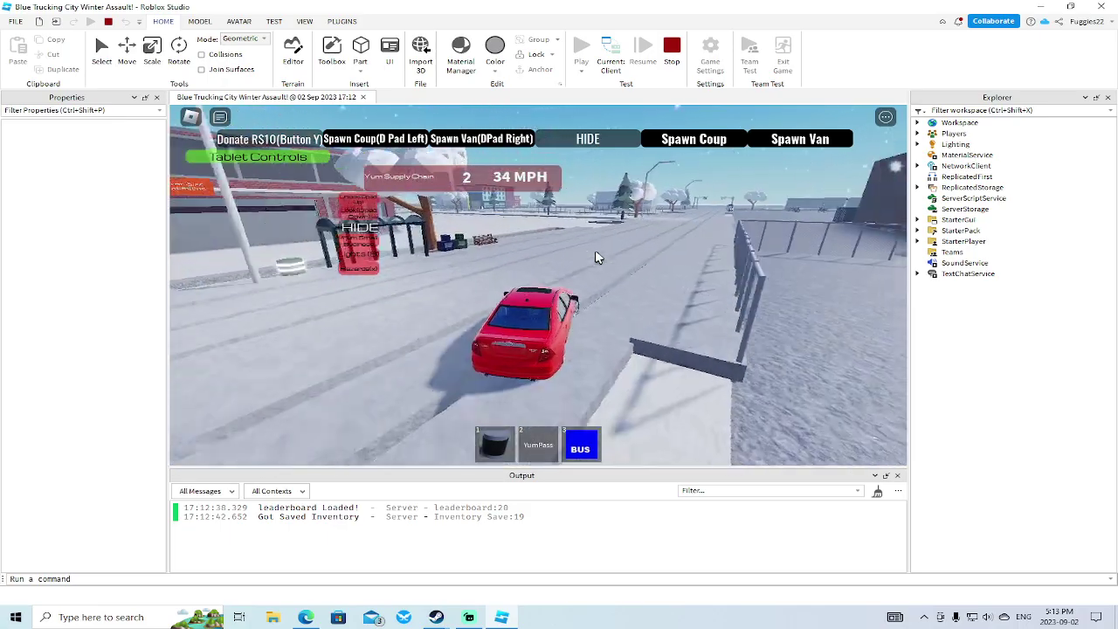
{"action": "key", "text": "w"}
{"action": "key", "text": "d"}
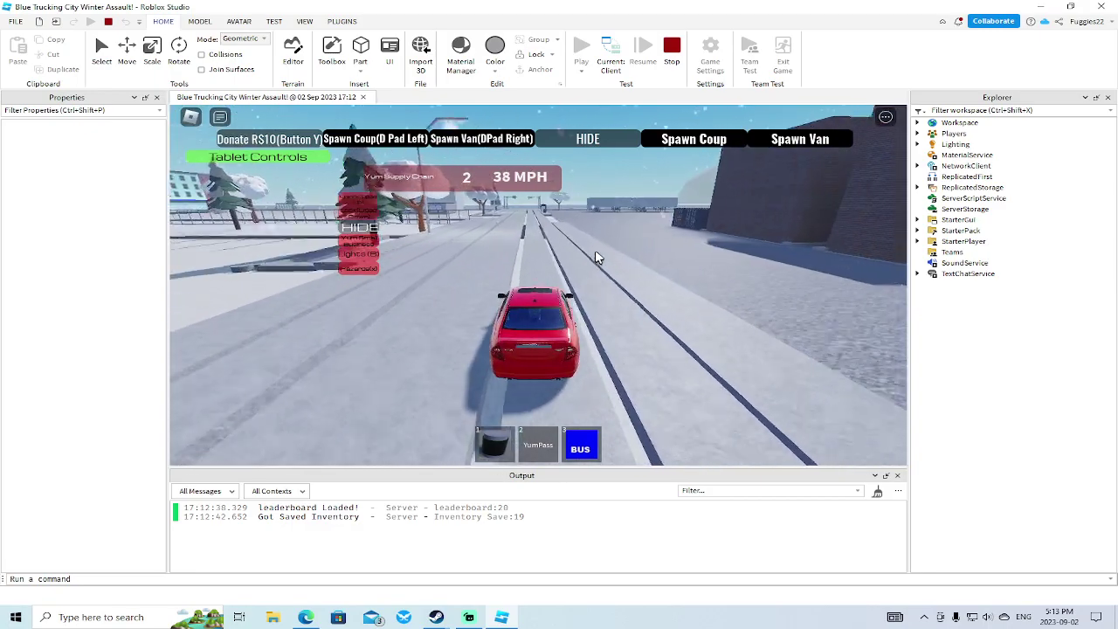
{"action": "key", "text": "w"}
{"action": "key", "text": "d"}
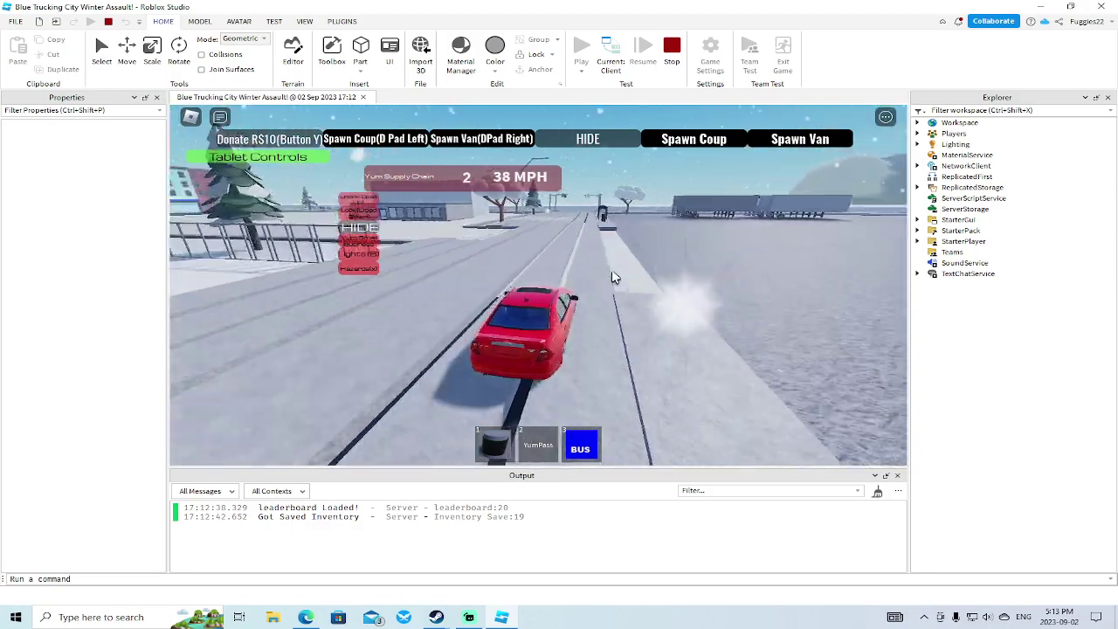
Step: Drive across the snowfield to the dark blue garage building and park beside its glowing spawn marker
{"action": "key", "text": "w"}
{"action": "key", "text": "a"}
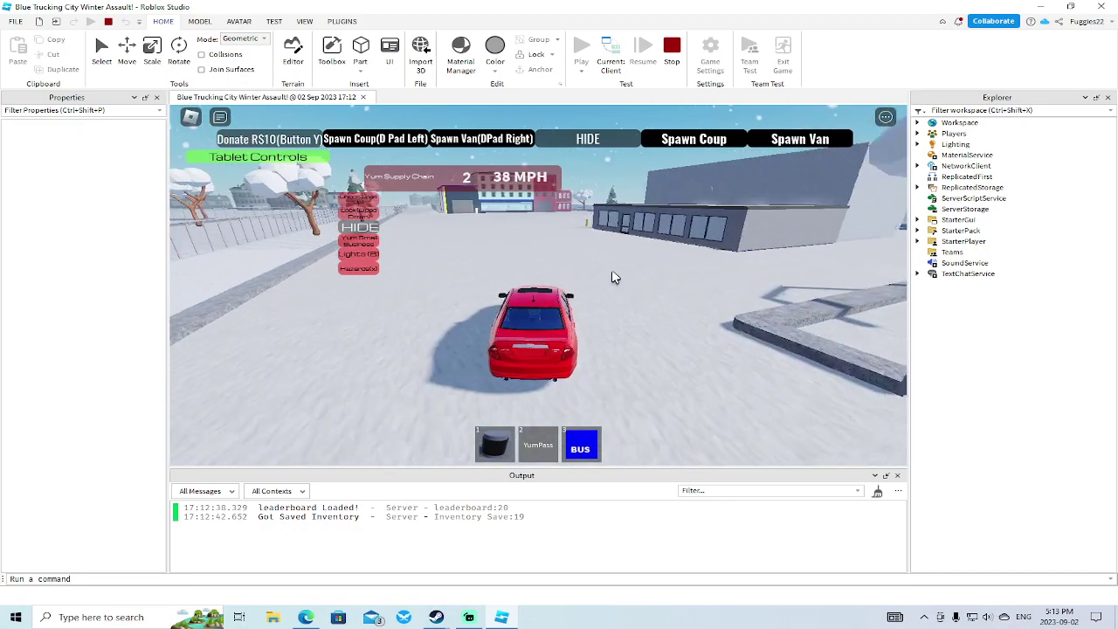
{"action": "key", "text": "a"}
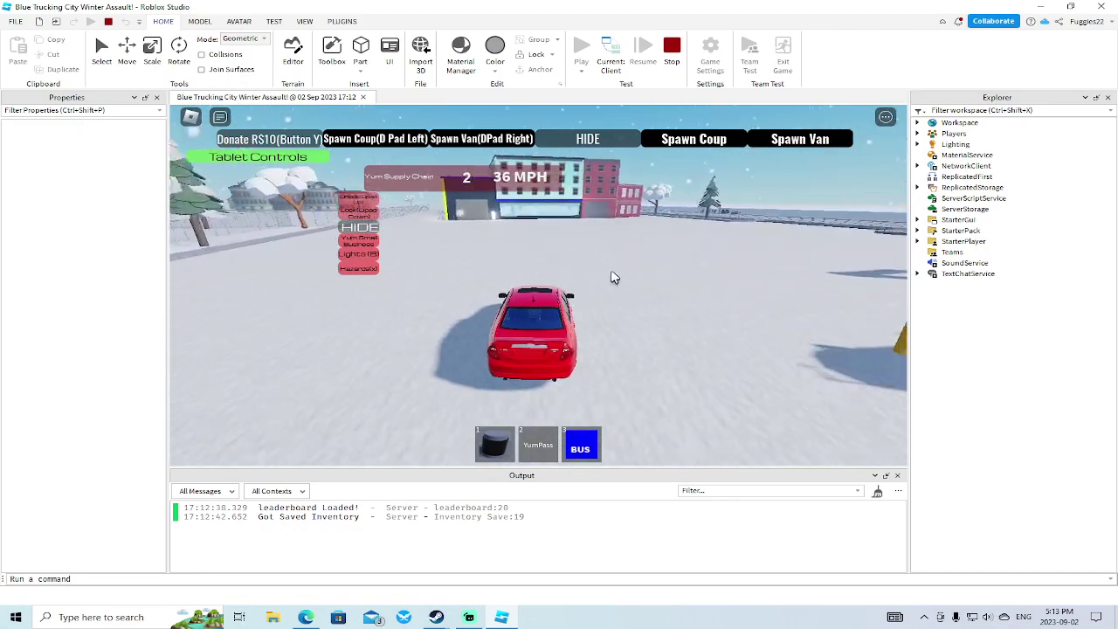
{"action": "key", "text": "s"}
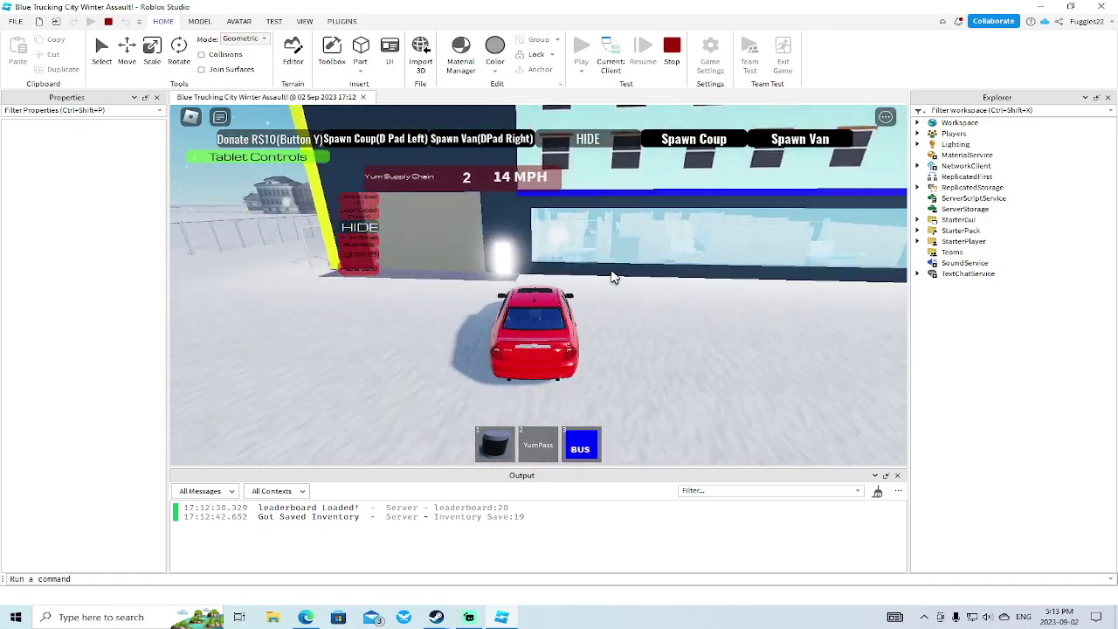
{"action": "key", "text": "s"}
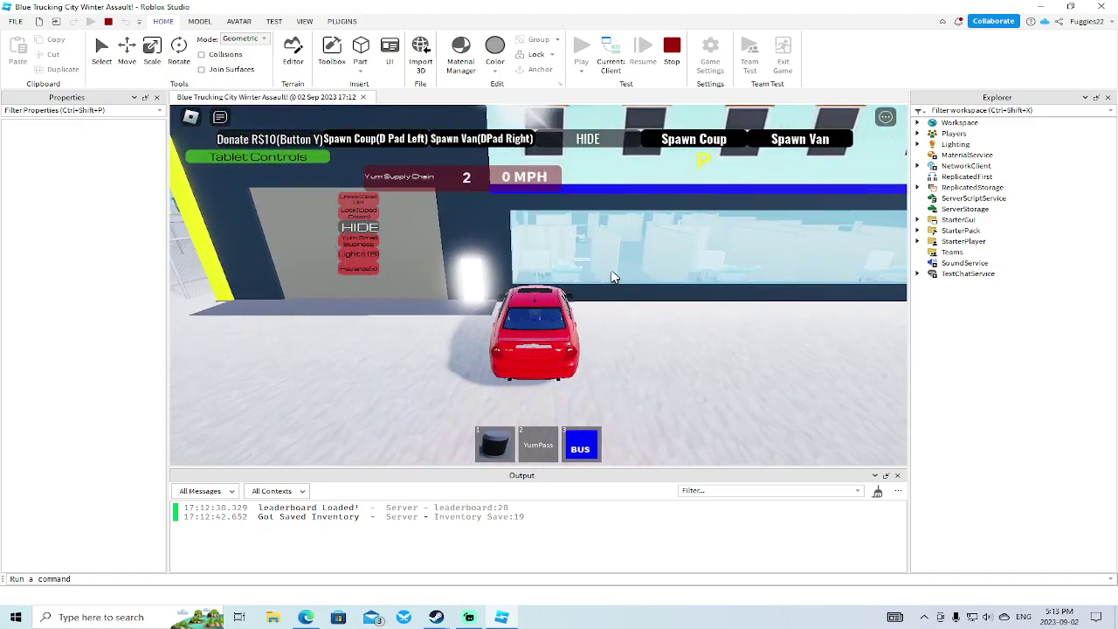
Step: Leave the car, walk to the glowing marker and activate the $1000 console spawn
{"action": "key", "text": "space"}
{"action": "key", "text": "a"}
{"action": "key", "text": "w"}
{"action": "key", "text": "e"}
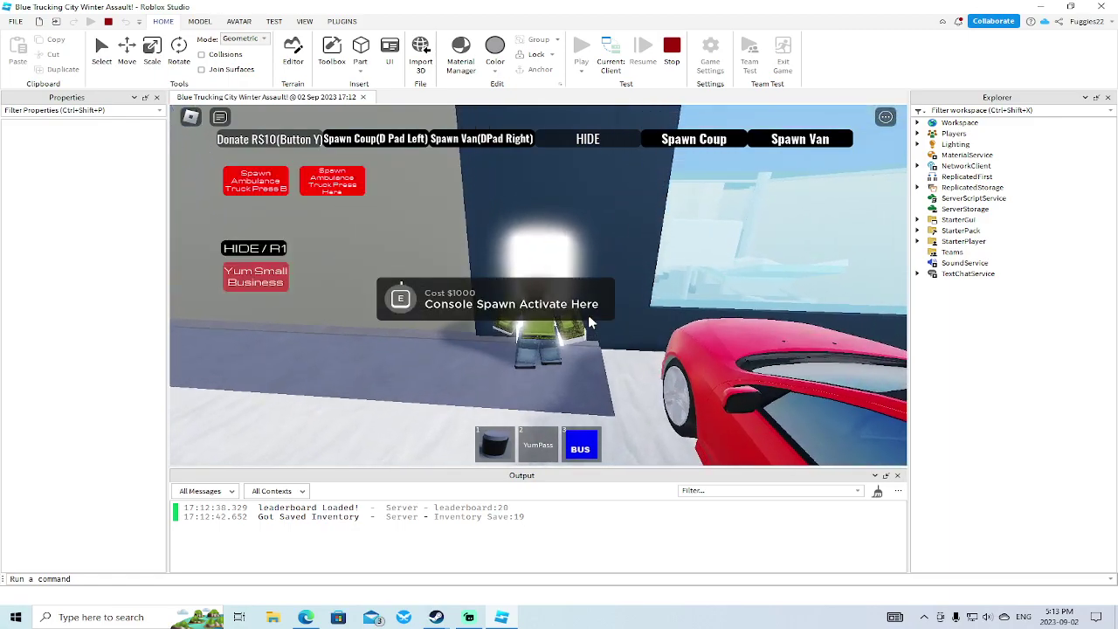
{"action": "key", "text": "s"}
{"action": "key", "text": "w"}
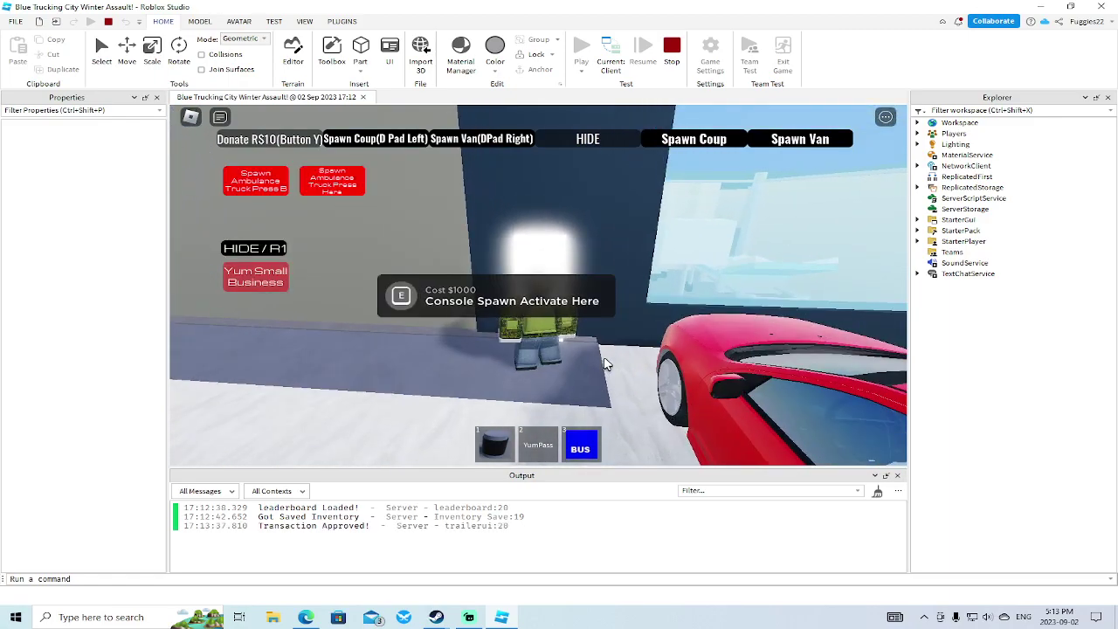
{"action": "key", "text": "a"}
{"action": "key", "text": "s"}
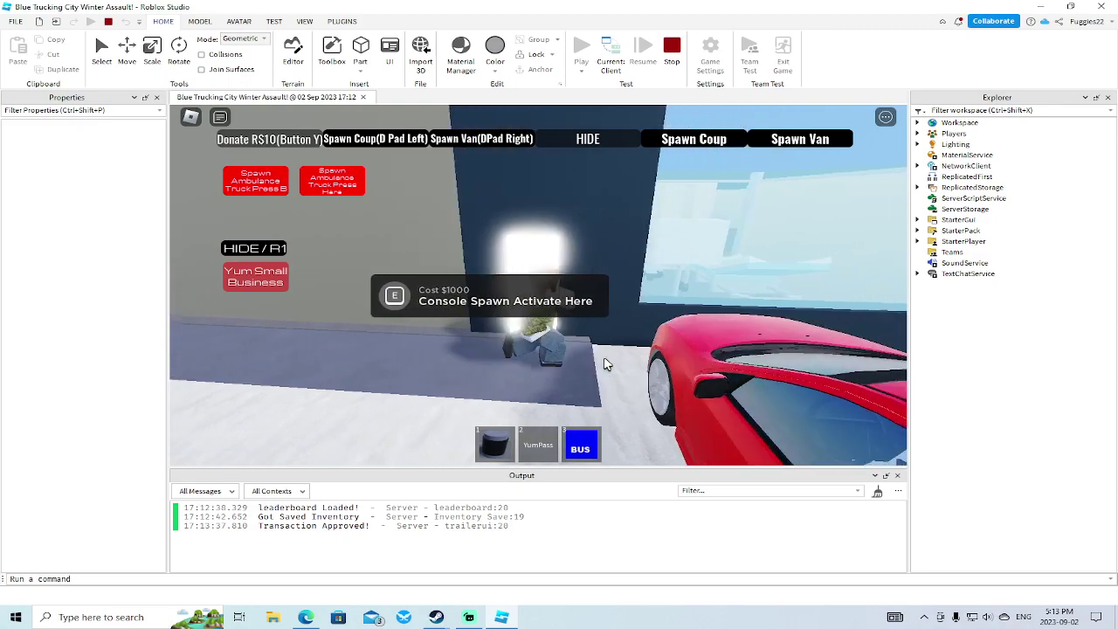
{"action": "key", "text": "w"}
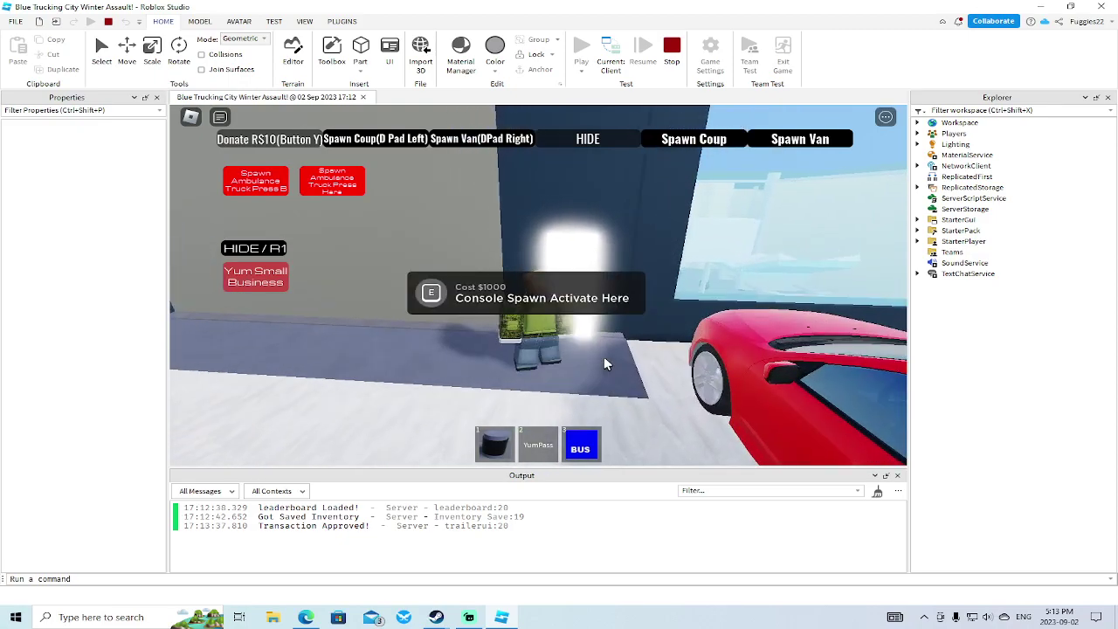
Step: Run out onto the open snow away from the garage and spawn the ambulance truck
{"action": "right_click_drag", "start_coordinate": [603, 358], "coordinate": [603, 358]}
{"action": "key", "text": "w"}
{"action": "key", "text": "w"}
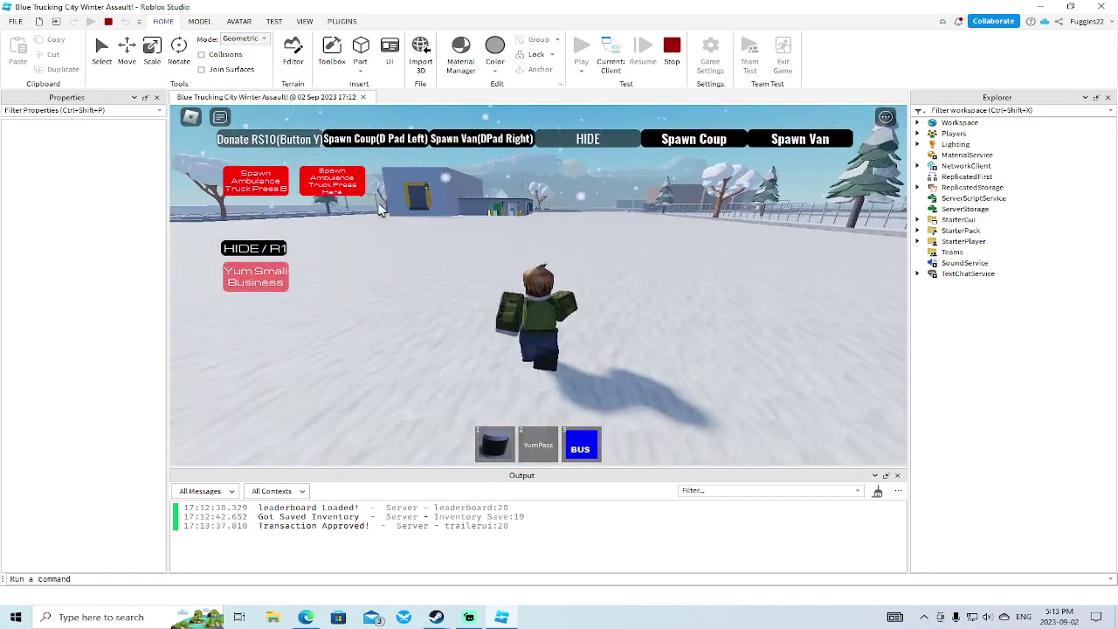
{"action": "key", "text": "w"}
{"action": "right_click_drag", "start_coordinate": [394, 245], "coordinate": [394, 245]}
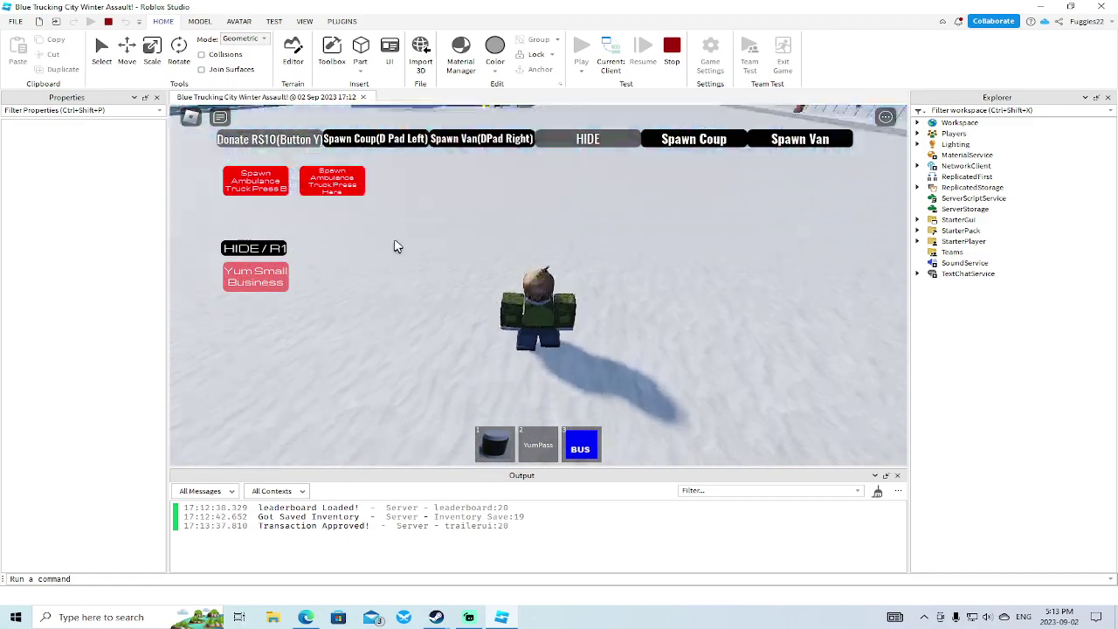
{"action": "left_click", "coordinate": [322, 184]}
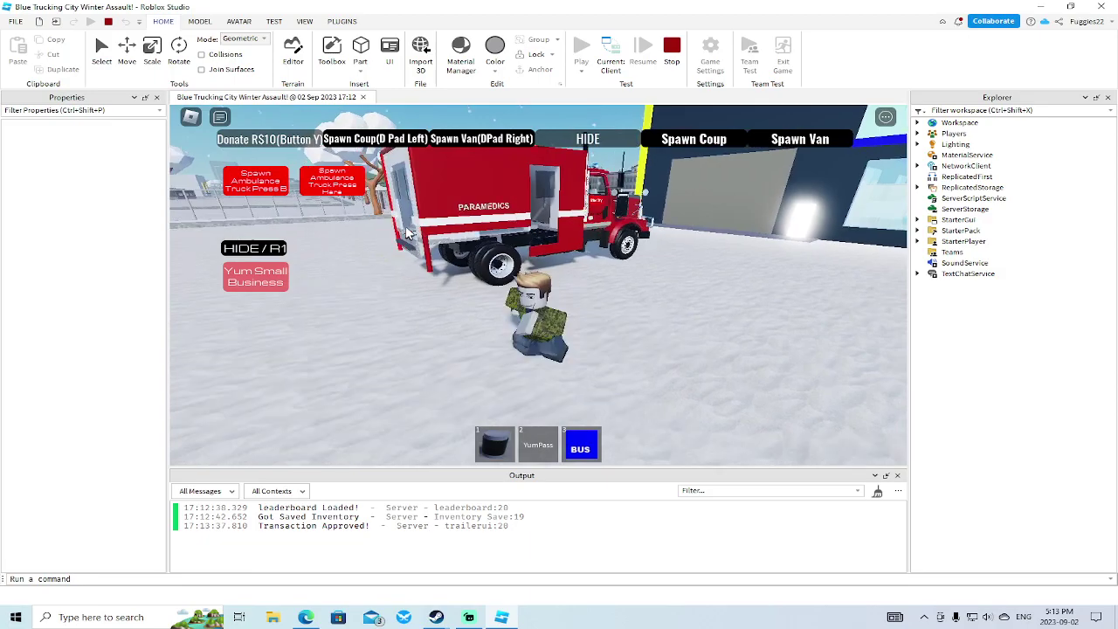
Step: Walk around the rear of the ambulance truck to its driver-side cab door
{"action": "key", "text": "w"}
{"action": "key", "text": "a"}
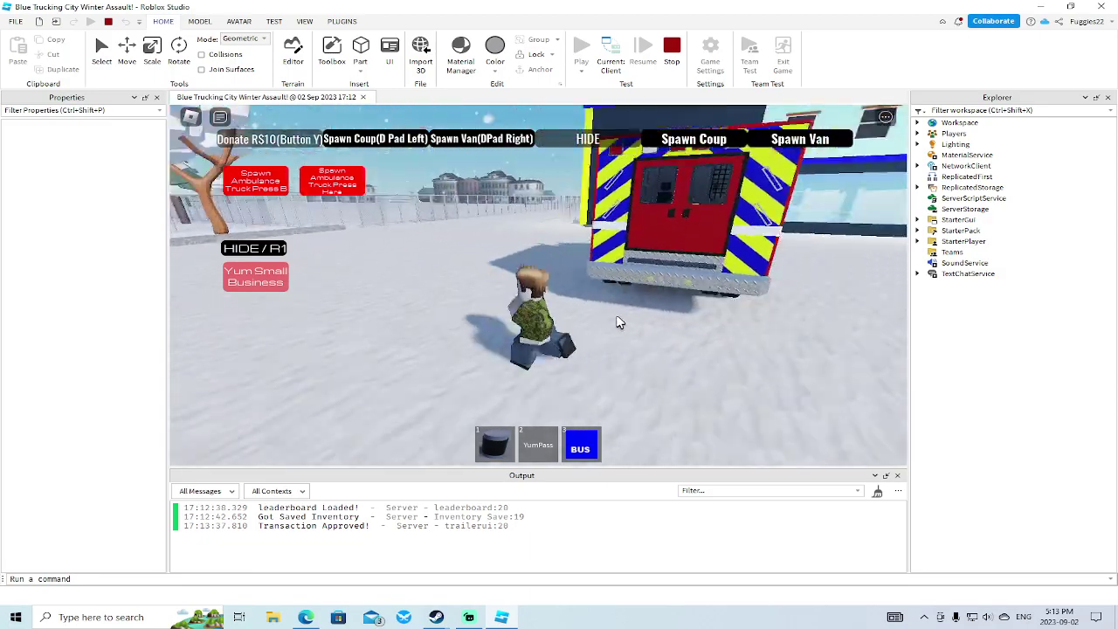
{"action": "key", "text": "w"}
{"action": "right_click_drag", "start_coordinate": [617, 317], "coordinate": [617, 317]}
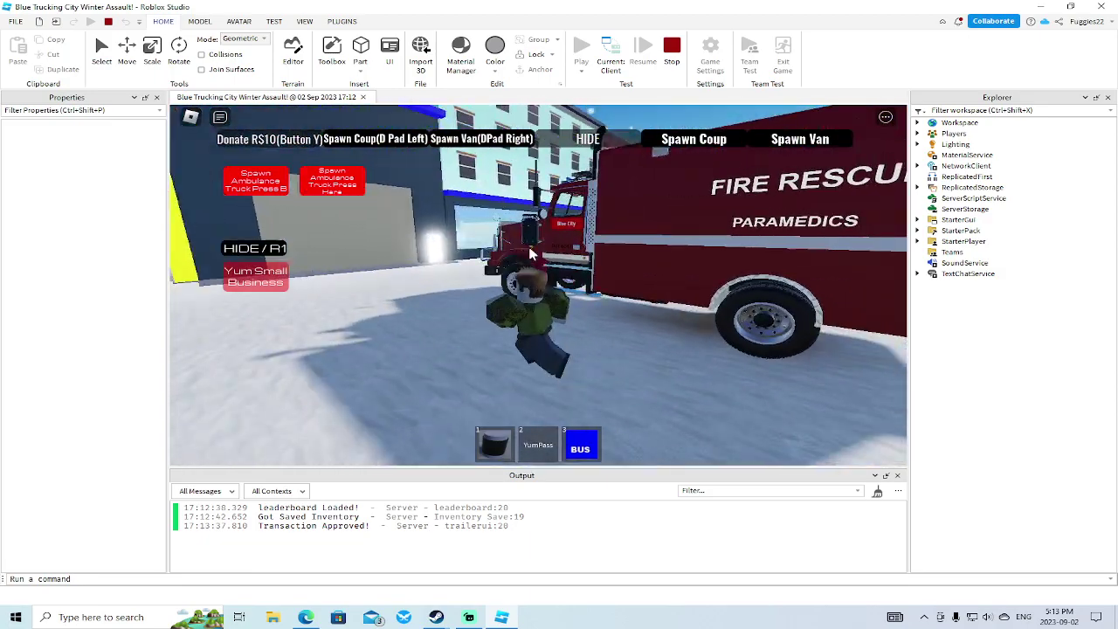
{"action": "key", "text": "w"}
{"action": "right_click_drag", "start_coordinate": [529, 254], "coordinate": [540, 259]}
Step: Activate the prompt at the ambulance's cab and climb into the driver's seat
{"action": "key", "text": "e"}
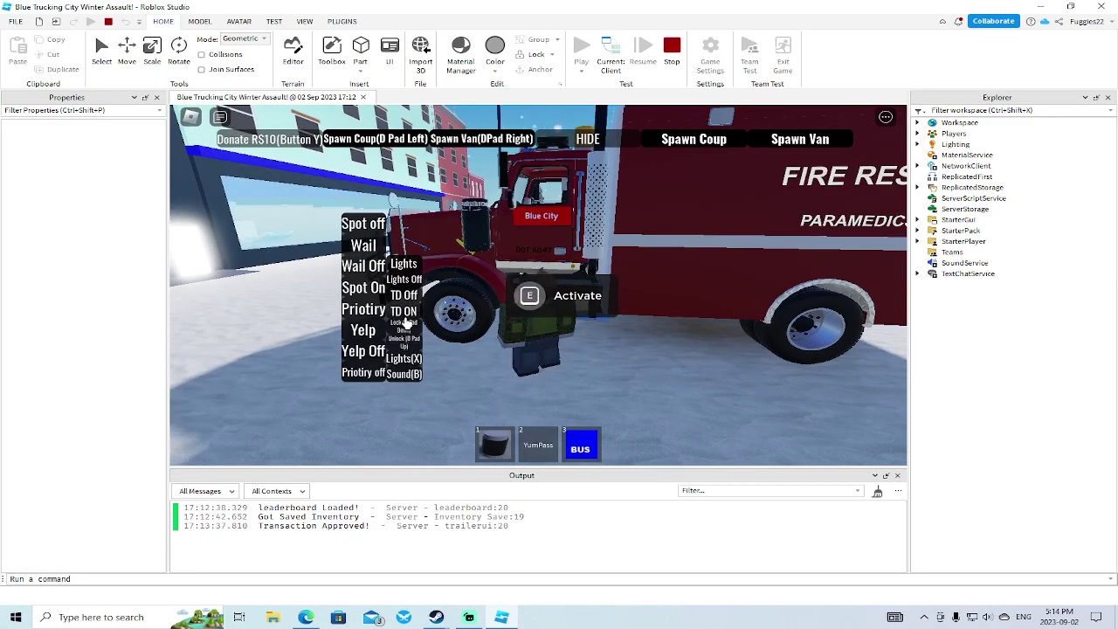
{"action": "right_click_drag", "start_coordinate": [592, 370], "coordinate": [591, 370]}
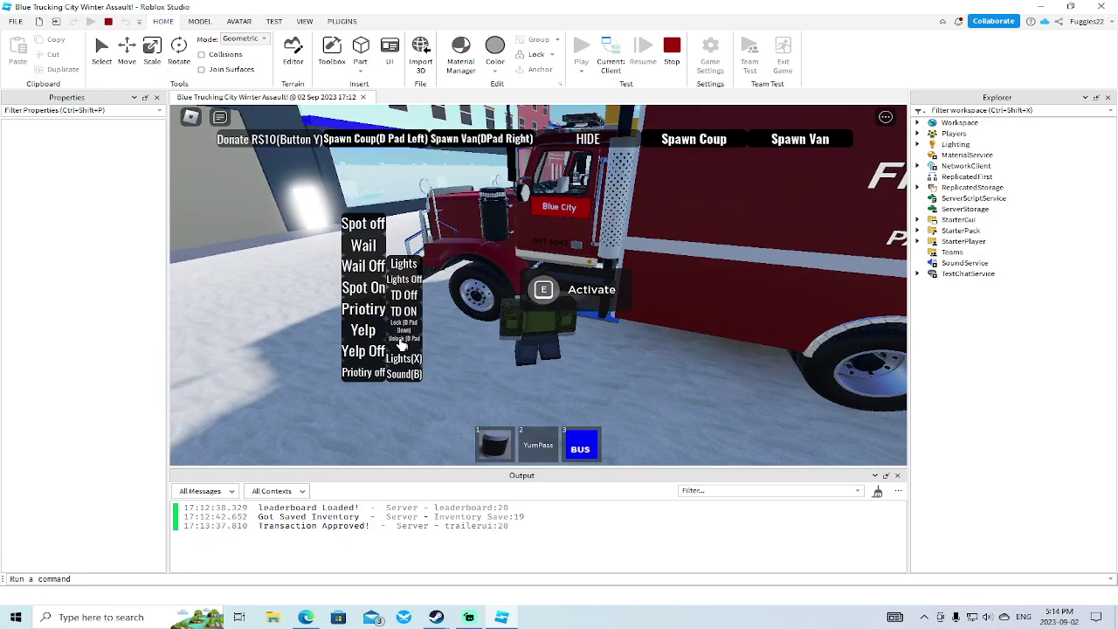
{"action": "key", "text": "e"}
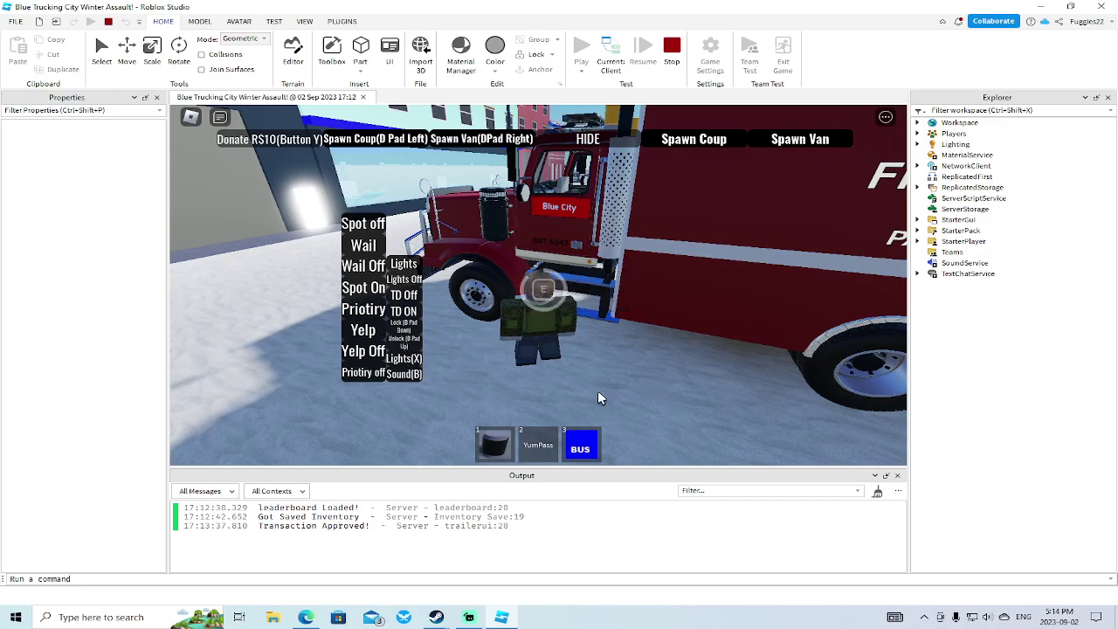
{"action": "right_click_drag", "start_coordinate": [600, 392], "coordinate": [599, 392]}
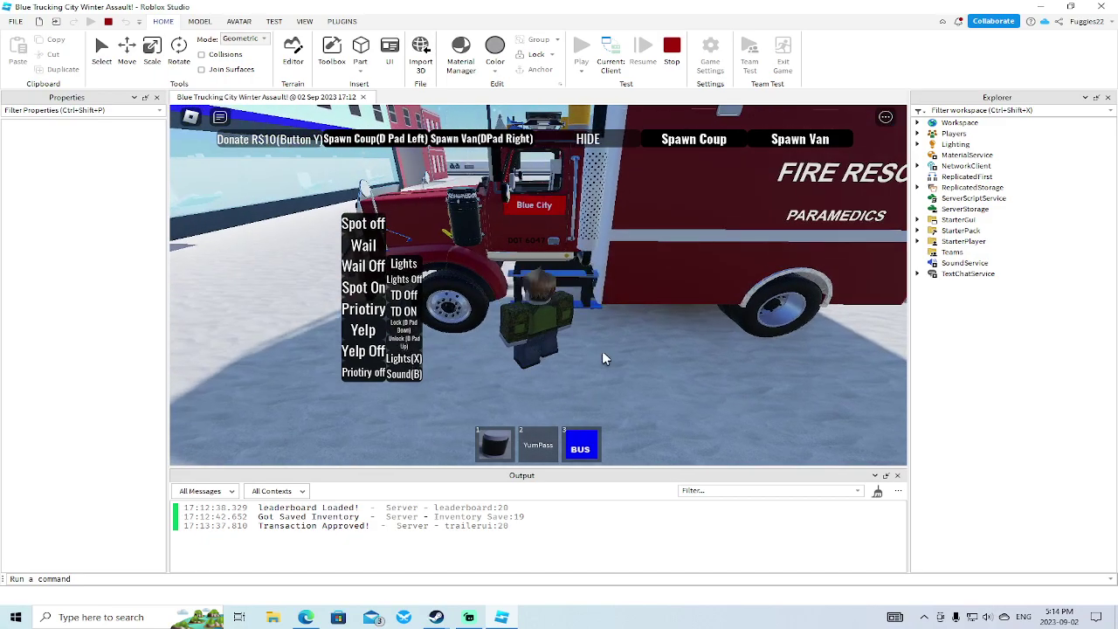
{"action": "key", "text": "w"}
{"action": "key", "text": "space"}
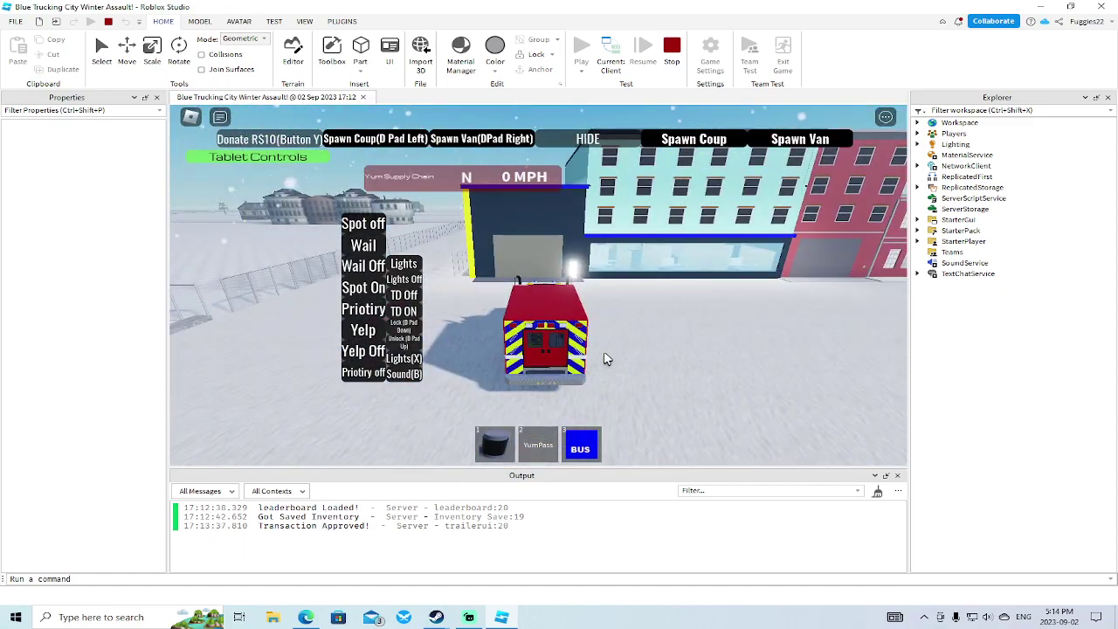
Step: Reverse the ambulance away from the garage and drive it forward across the snow toward the road
{"action": "right_click_drag", "start_coordinate": [620, 352], "coordinate": [621, 352]}
{"action": "key", "text": "s"}
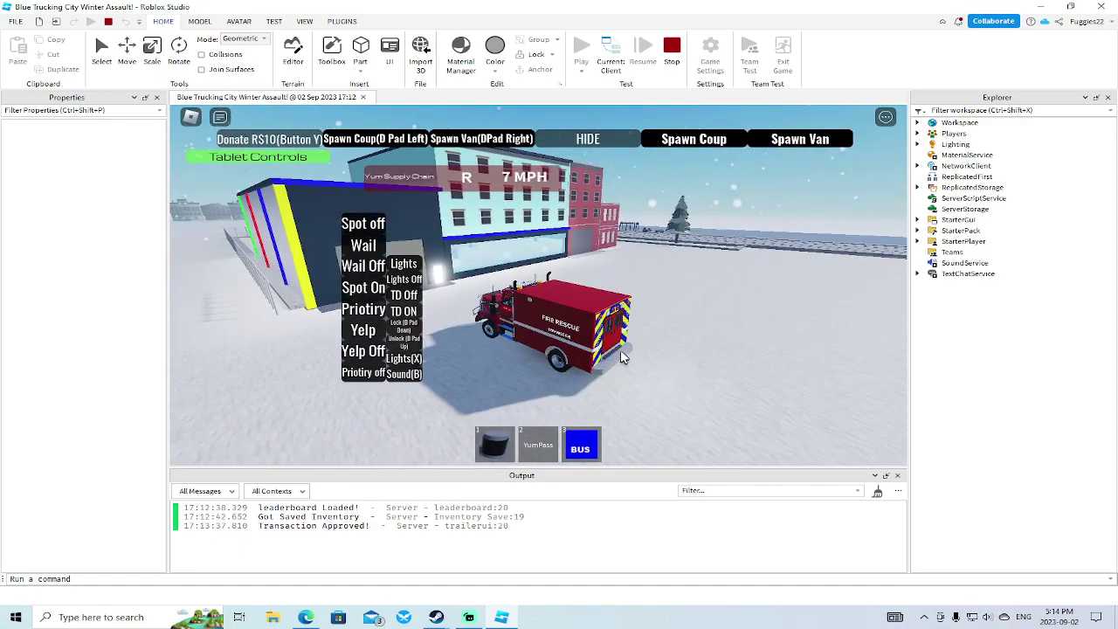
{"action": "key", "text": "a"}
{"action": "key", "text": "w"}
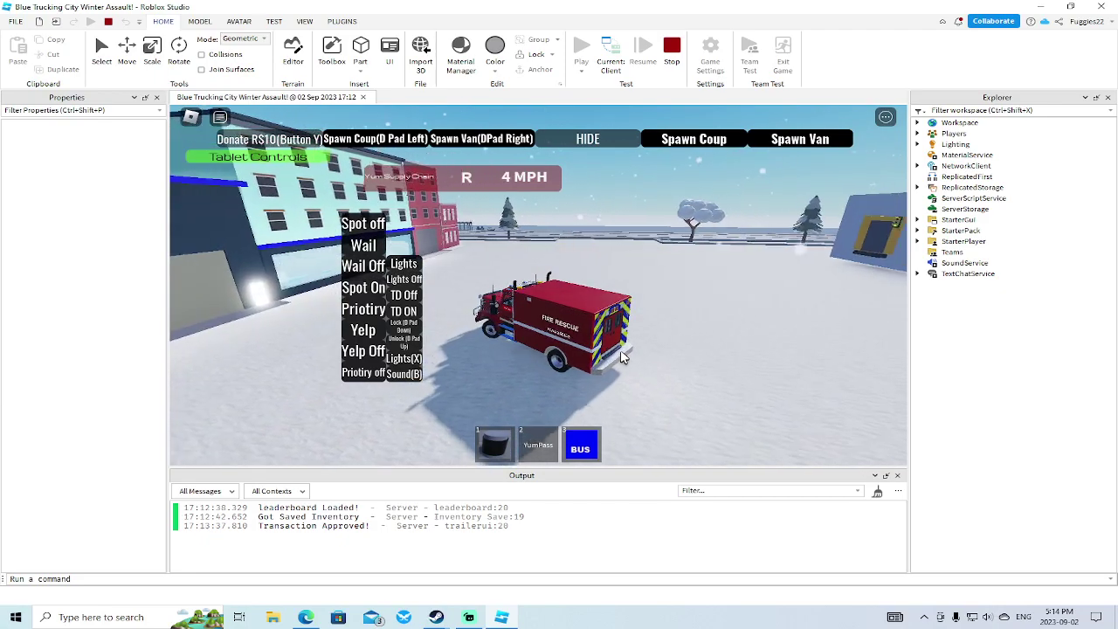
{"action": "key", "text": "w"}
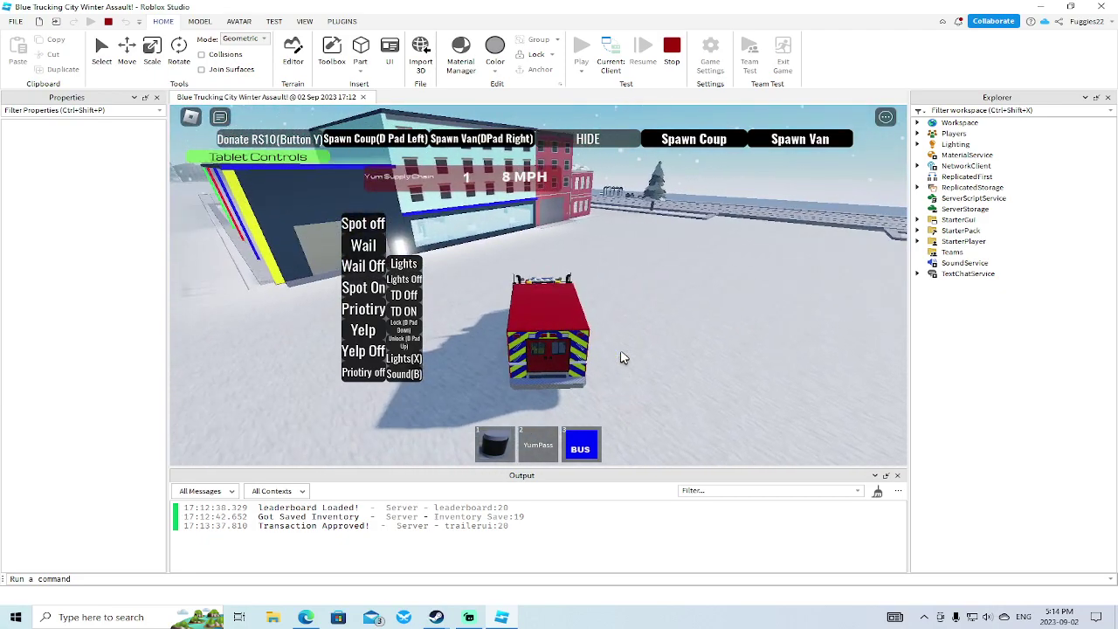
{"action": "key", "text": "w"}
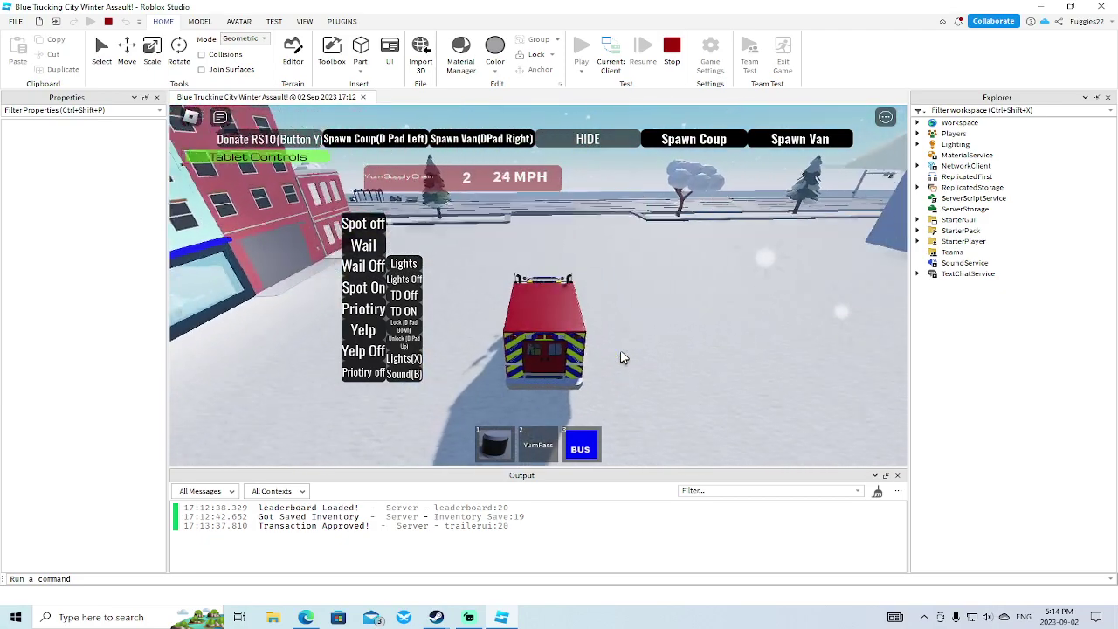
Step: Drive the ambulance past the trees onto the multi-lane road and turn right to follow its lanes
{"action": "key", "text": "w"}
{"action": "key", "text": "d"}
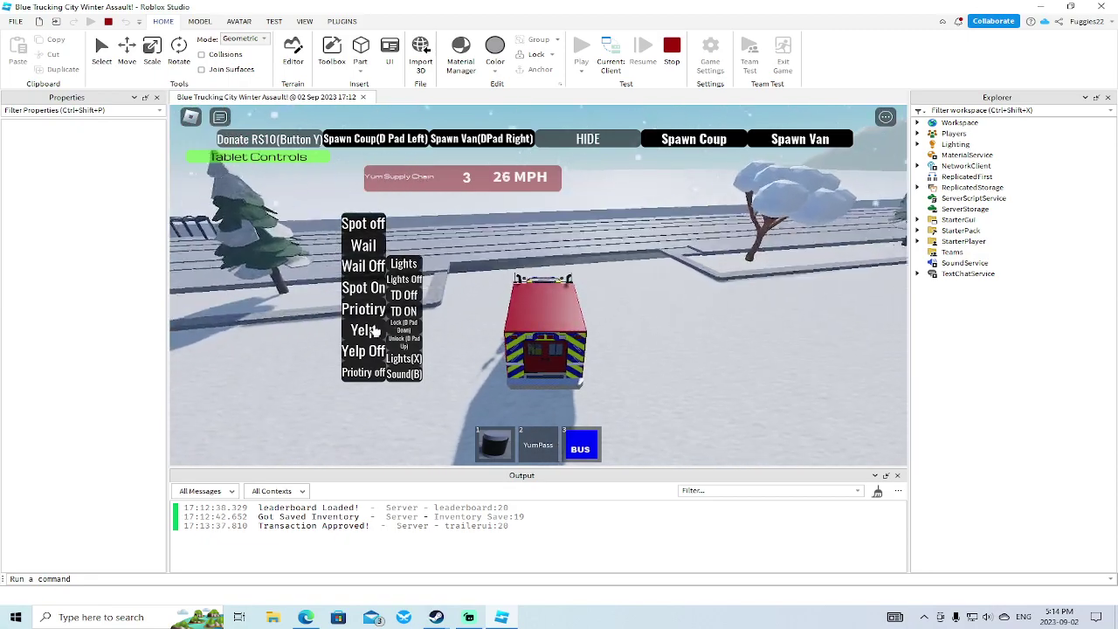
{"action": "key", "text": "w"}
{"action": "key", "text": "d"}
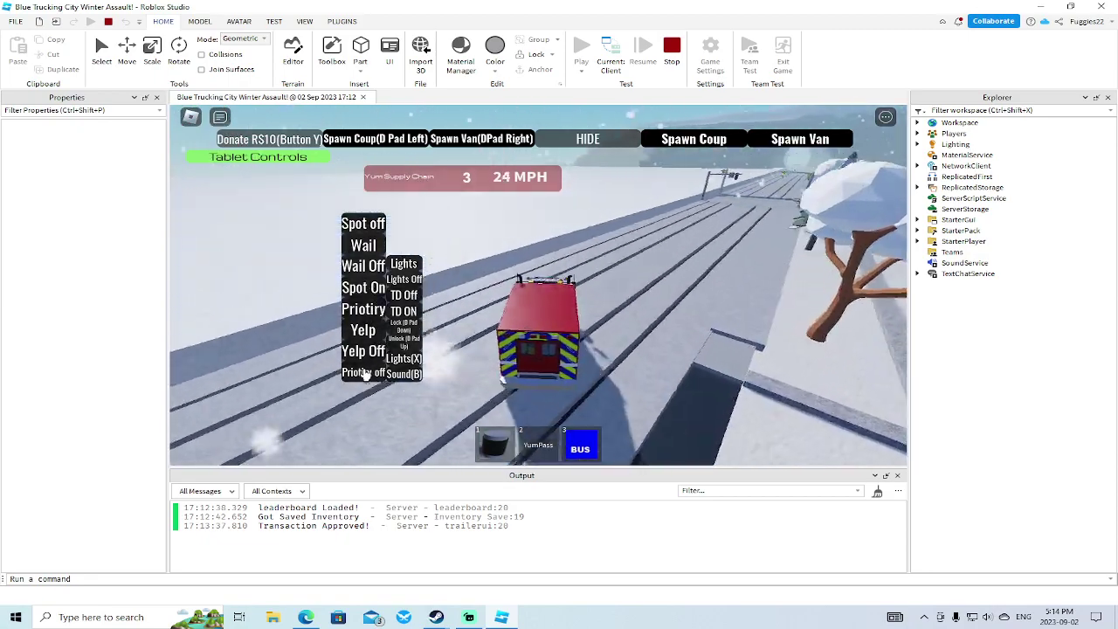
{"action": "key", "text": "d"}
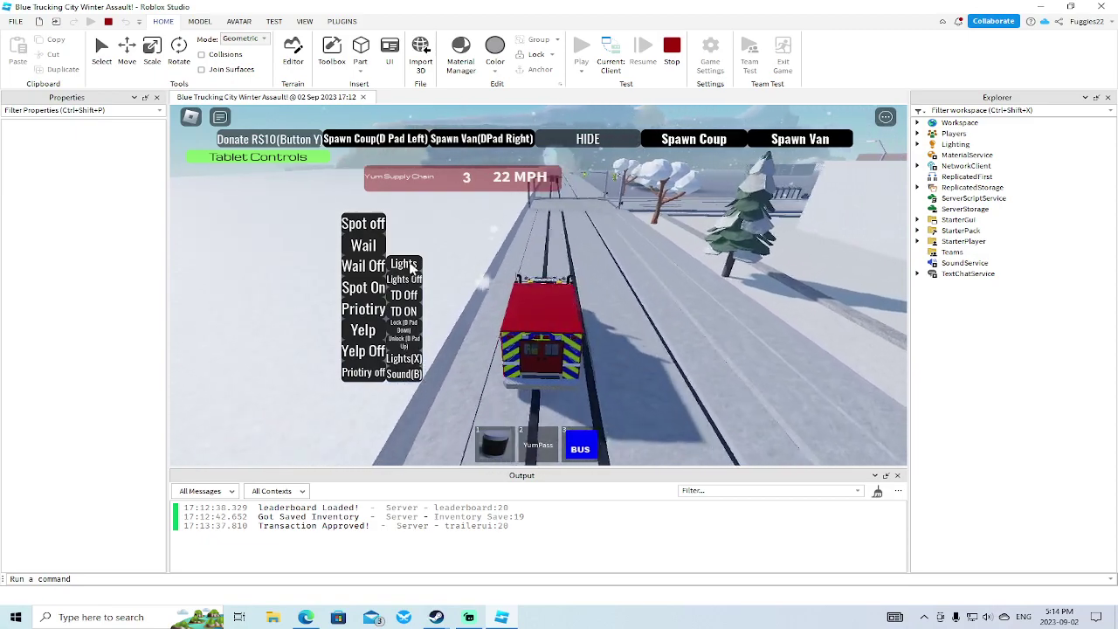
Step: Switch on the ambulance's emergency lights and drive it into the traffic-light intersection
{"action": "left_click", "coordinate": [411, 266]}
{"action": "right_click_drag", "start_coordinate": [629, 278], "coordinate": [637, 281]}
{"action": "key", "text": "w"}
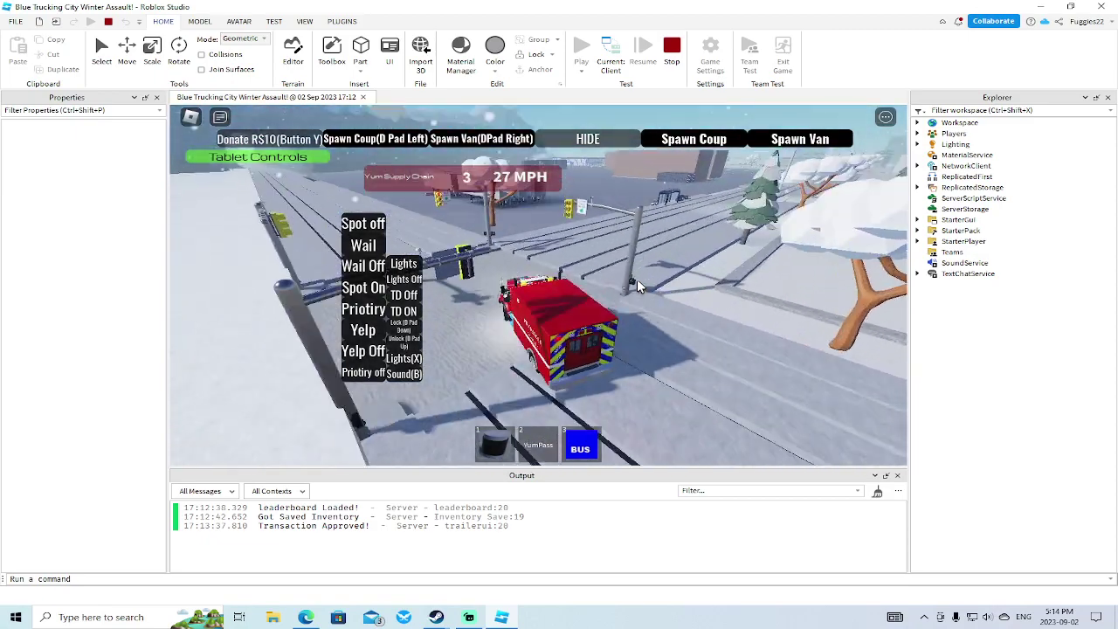
Step: Turn right at the intersection, stop on the road and try to set the Lighting ClockTime to 4
{"action": "key", "text": "d"}
{"action": "key", "text": "s"}
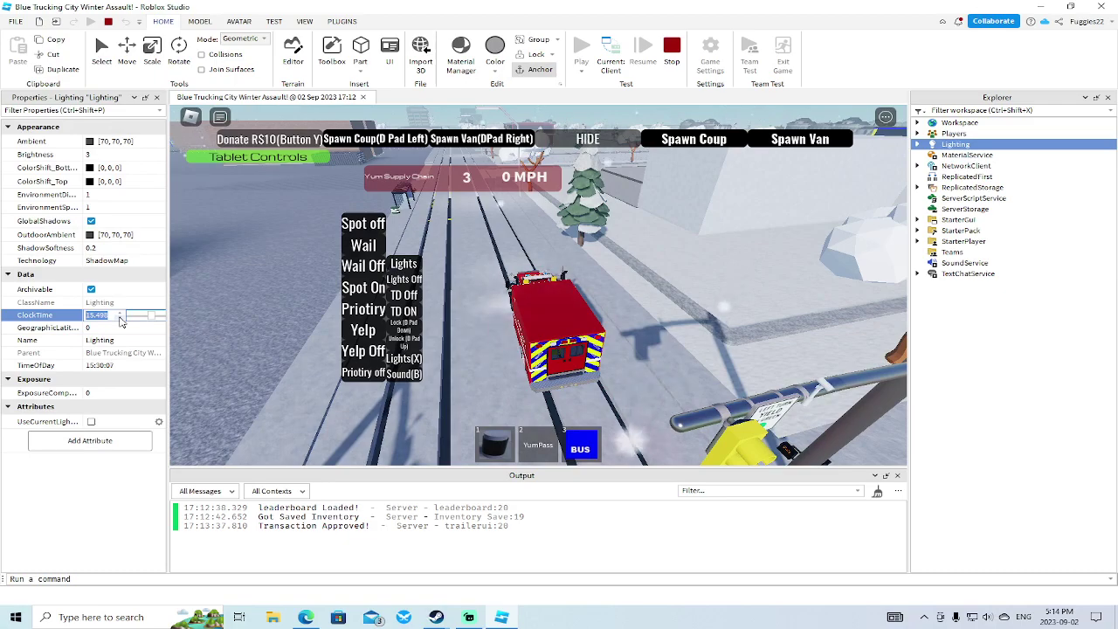
{"action": "type", "text": "4"}
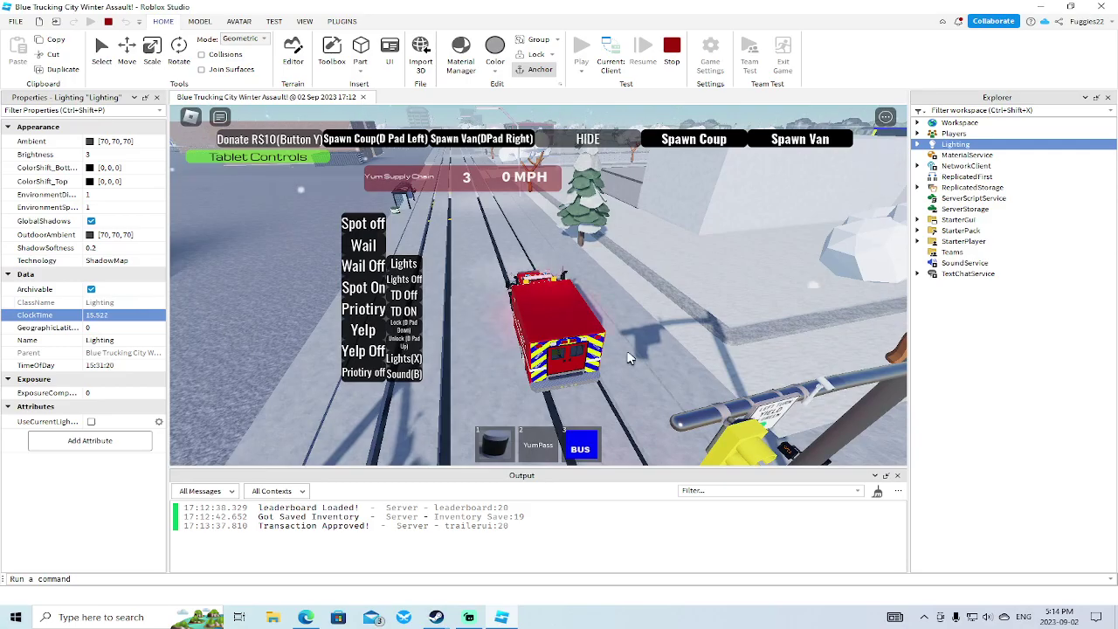
Step: Drive the ambulance off again and steer it right, then left, along the tree-lined road
{"action": "right_click_drag", "start_coordinate": [627, 358], "coordinate": [627, 358]}
{"action": "key", "text": "w"}
{"action": "key", "text": "w"}
{"action": "key", "text": "d"}
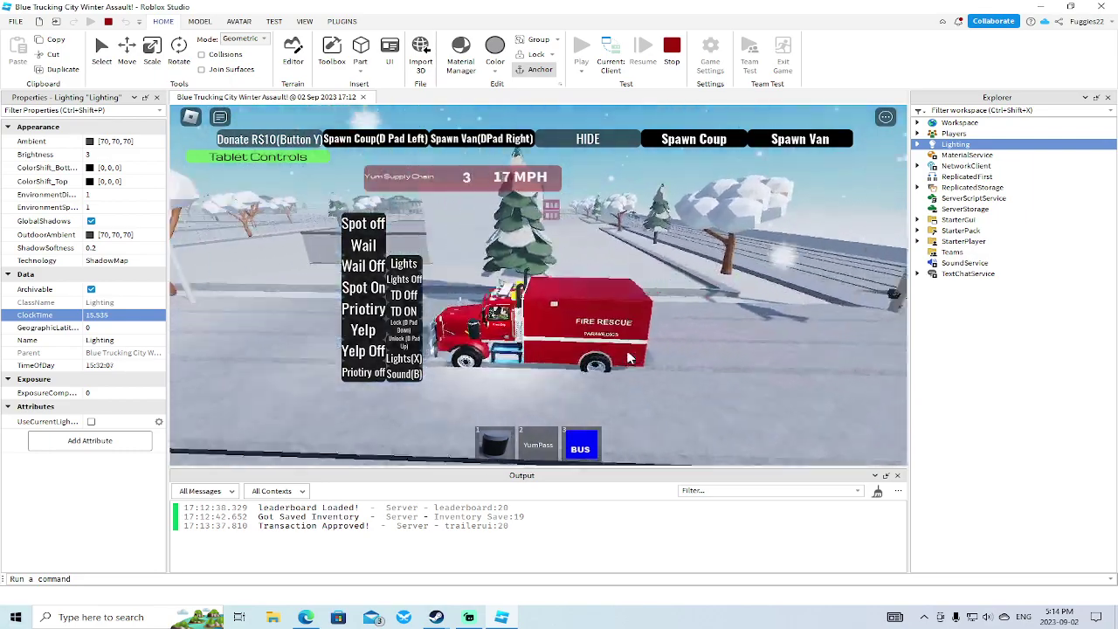
{"action": "key", "text": "w"}
{"action": "key", "text": "w"}
{"action": "key", "text": "a"}
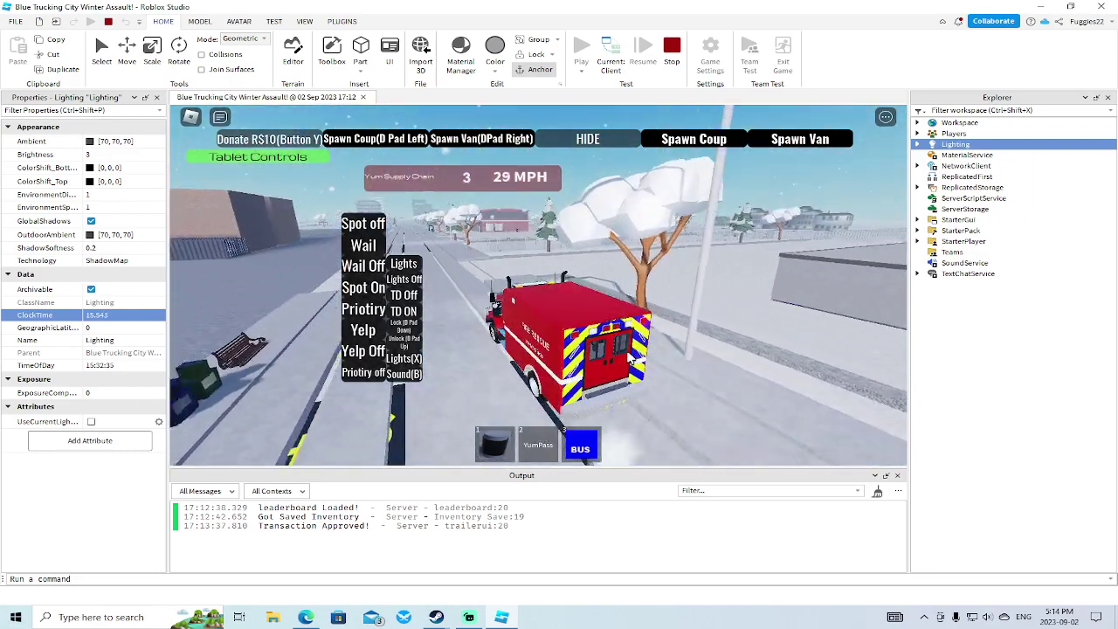
Step: Keep driving the ambulance along the road past the side junction to the red brick building
{"action": "key", "text": "w"}
{"action": "key", "text": "a"}
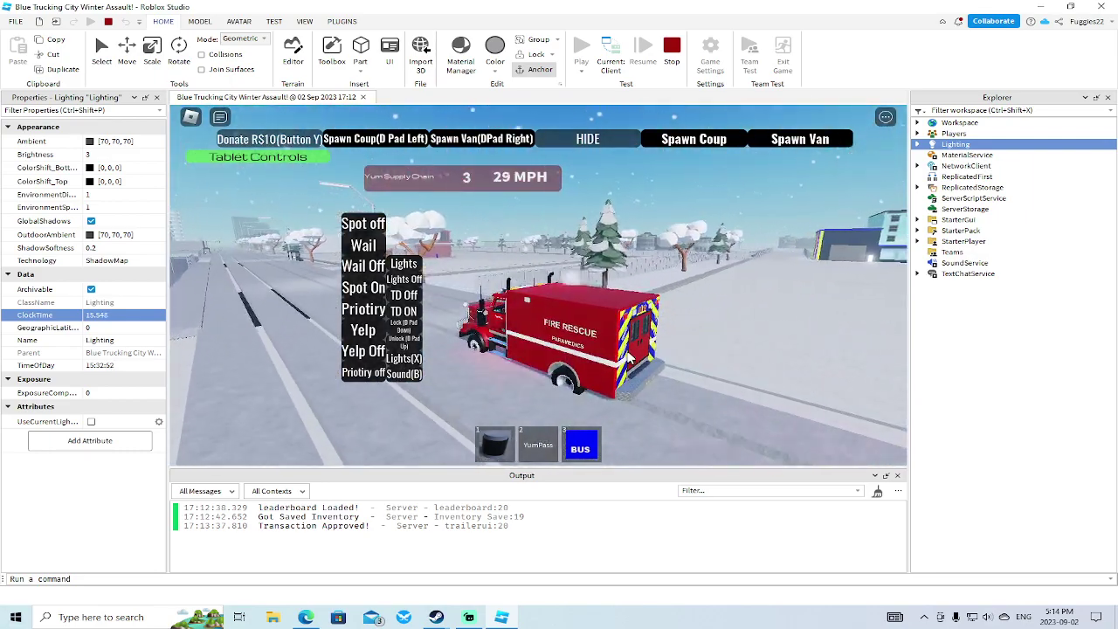
{"action": "key", "text": "w"}
{"action": "key", "text": "a"}
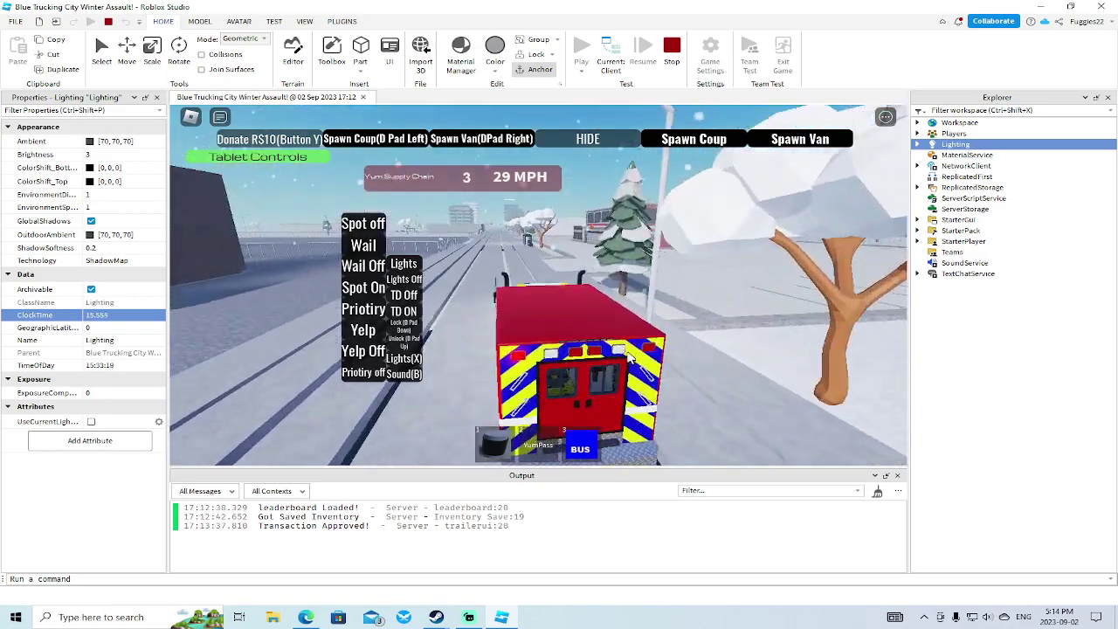
{"action": "key", "text": "d"}
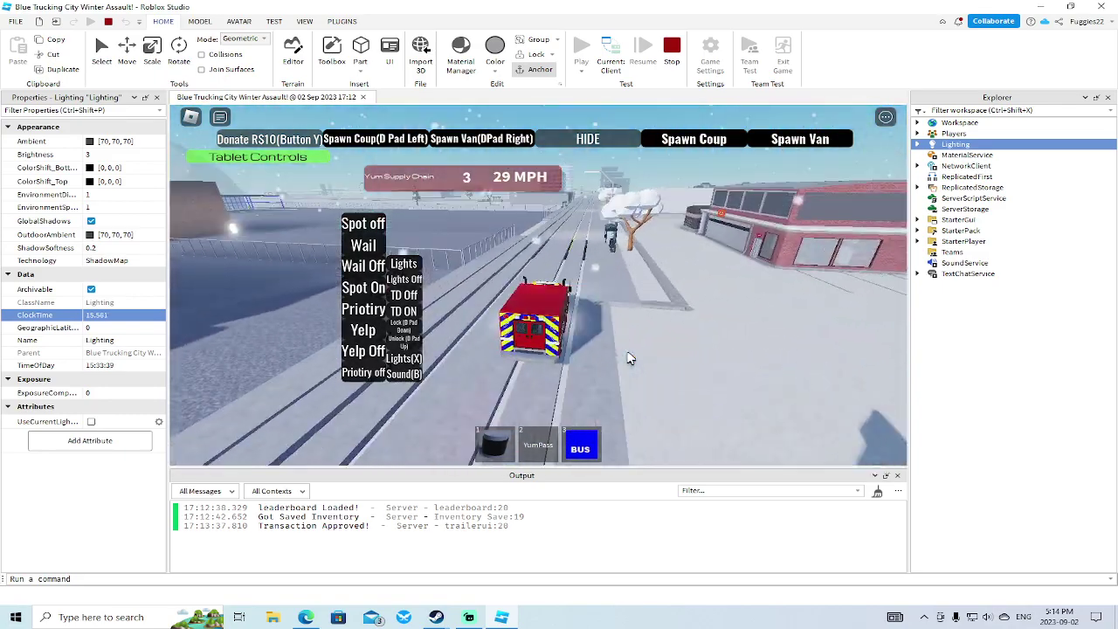
{"action": "scroll", "coordinate": [630, 359], "scroll_direction": "up", "scroll_amount": 1}
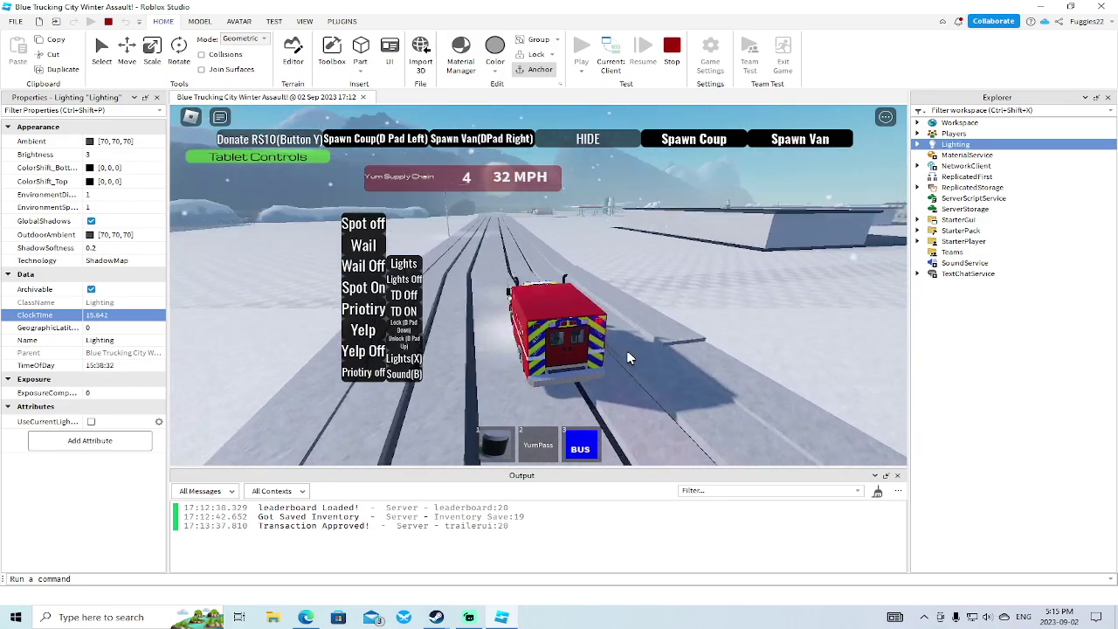
Step: Drive the ambulance up the open road out of the city toward the gas station
{"action": "key", "text": "w"}
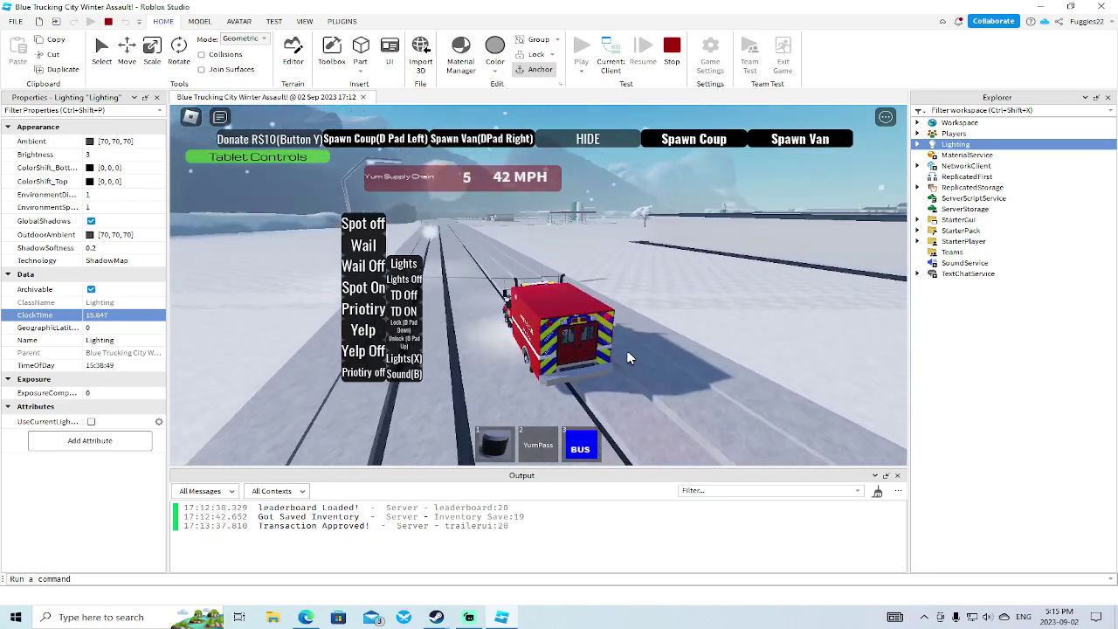
{"action": "key", "text": "w"}
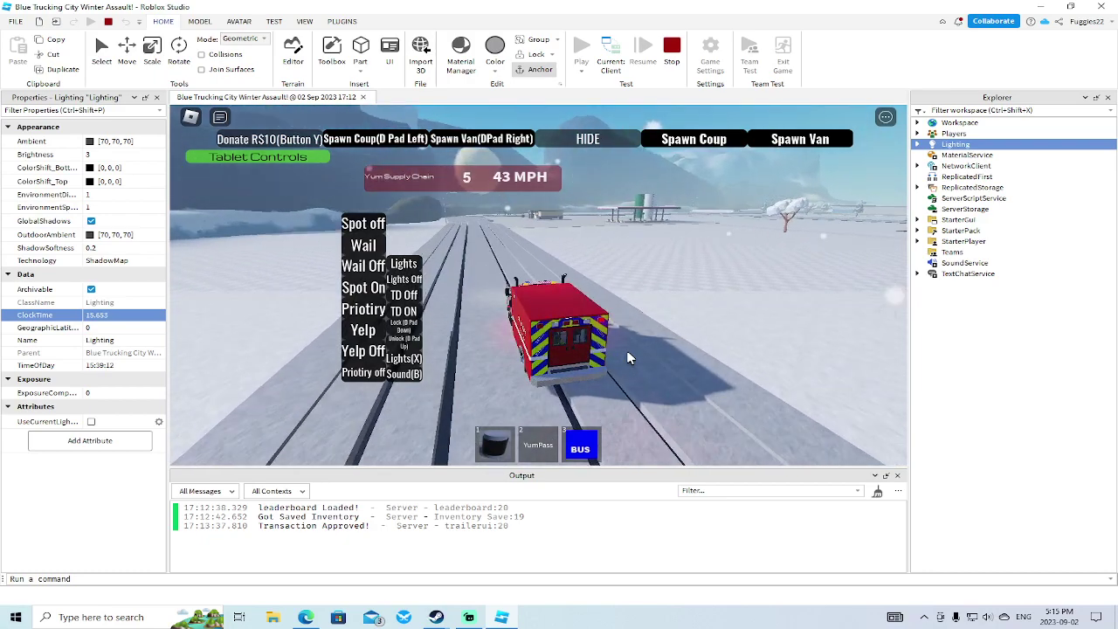
{"action": "key", "text": "w"}
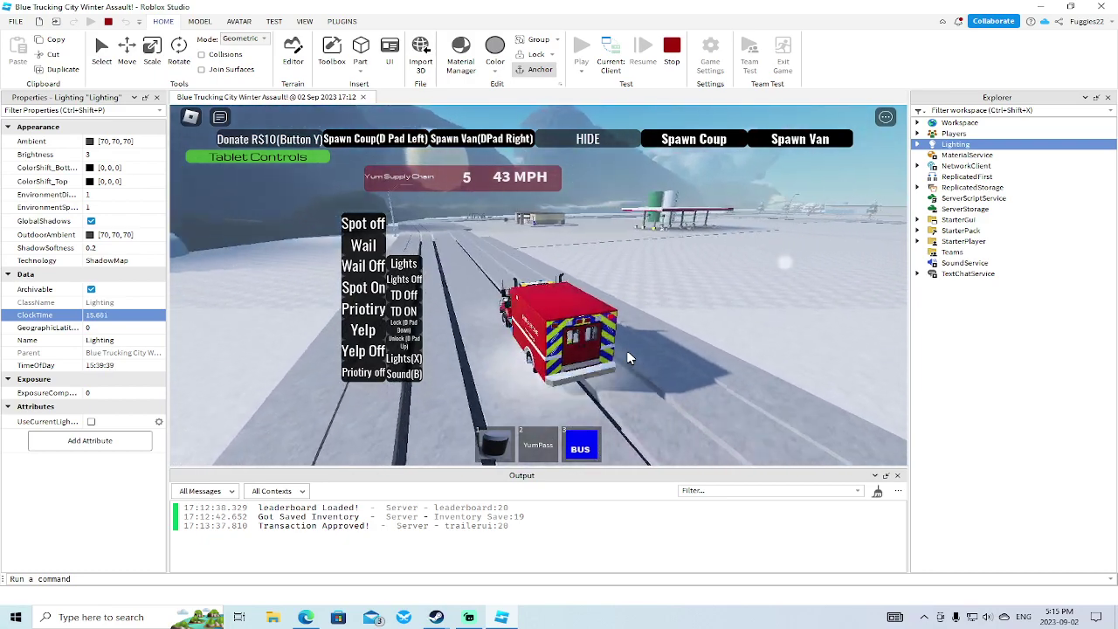
{"action": "key", "text": "w"}
Step: Slow down, turn right off the road and park the ambulance beside the brick building near the gas station
{"action": "key", "text": "s"}
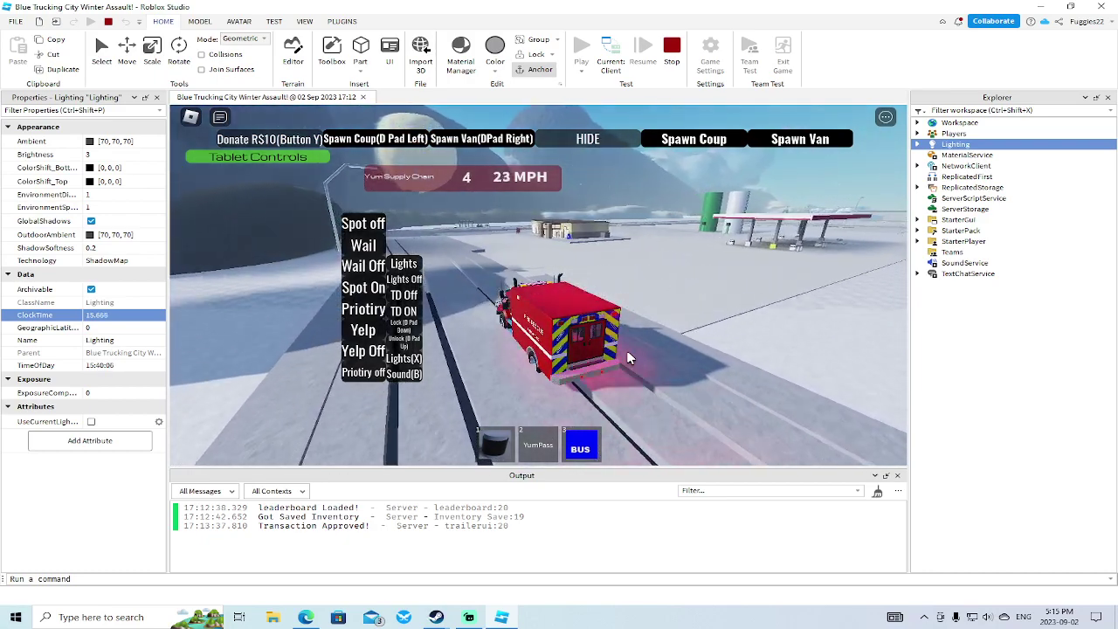
{"action": "key", "text": "w"}
{"action": "key", "text": "d"}
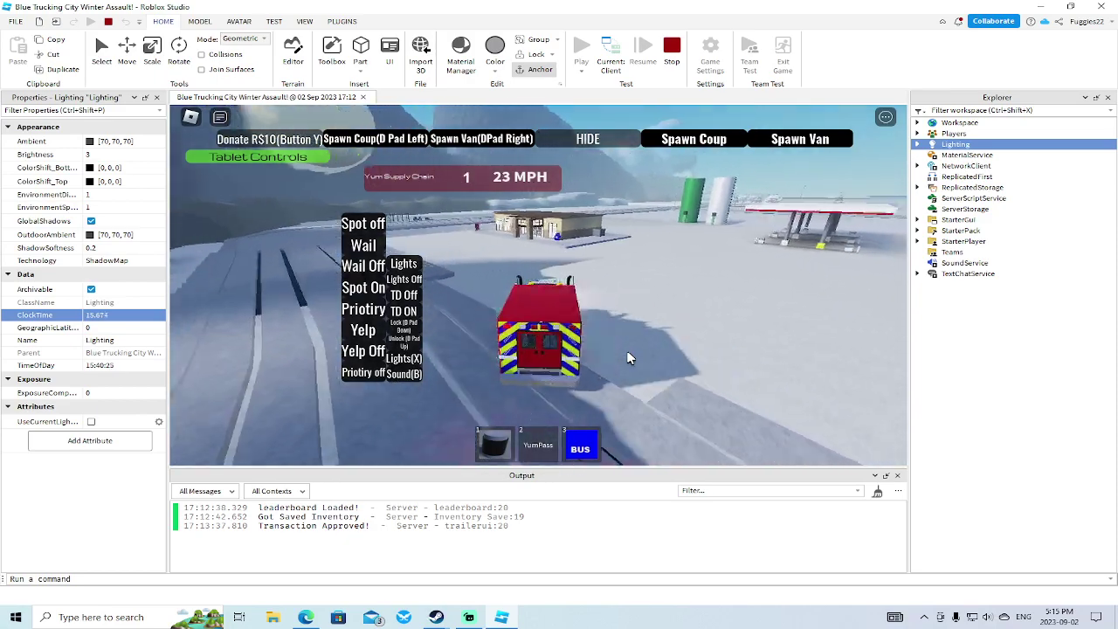
{"action": "key", "text": "s"}
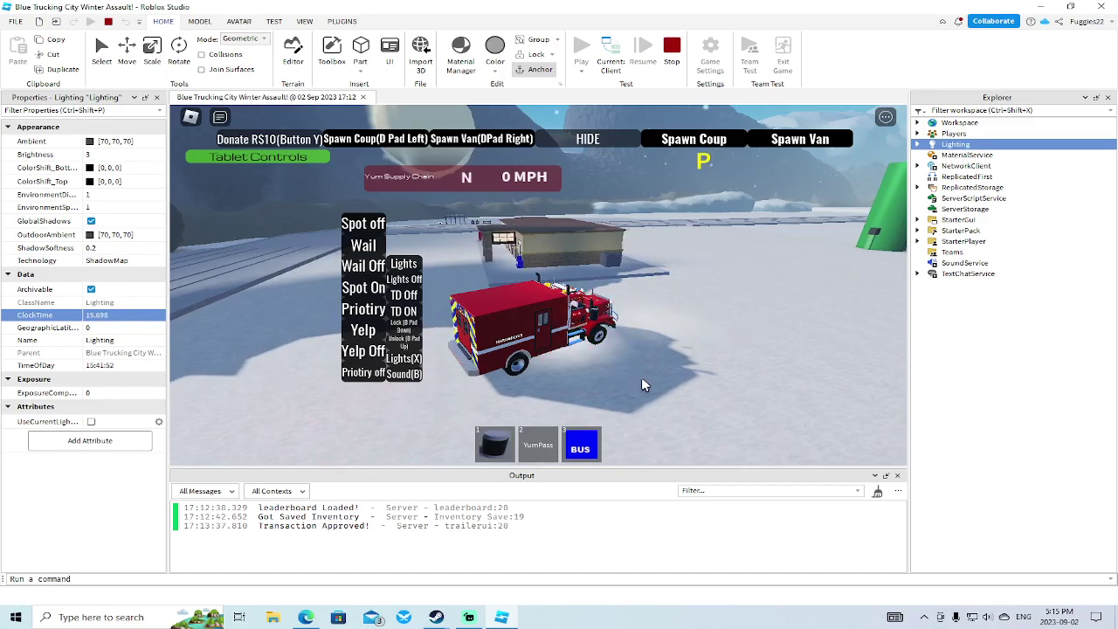
Step: Open the driver's door with its handle inside the pink cab and jump out of the ambulance
{"action": "right_click_drag", "start_coordinate": [642, 379], "coordinate": [642, 379]}
{"action": "scroll", "coordinate": [642, 379], "scroll_direction": "up", "scroll_amount": 3}
{"action": "scroll", "coordinate": [642, 379], "scroll_direction": "up", "scroll_amount": 5}
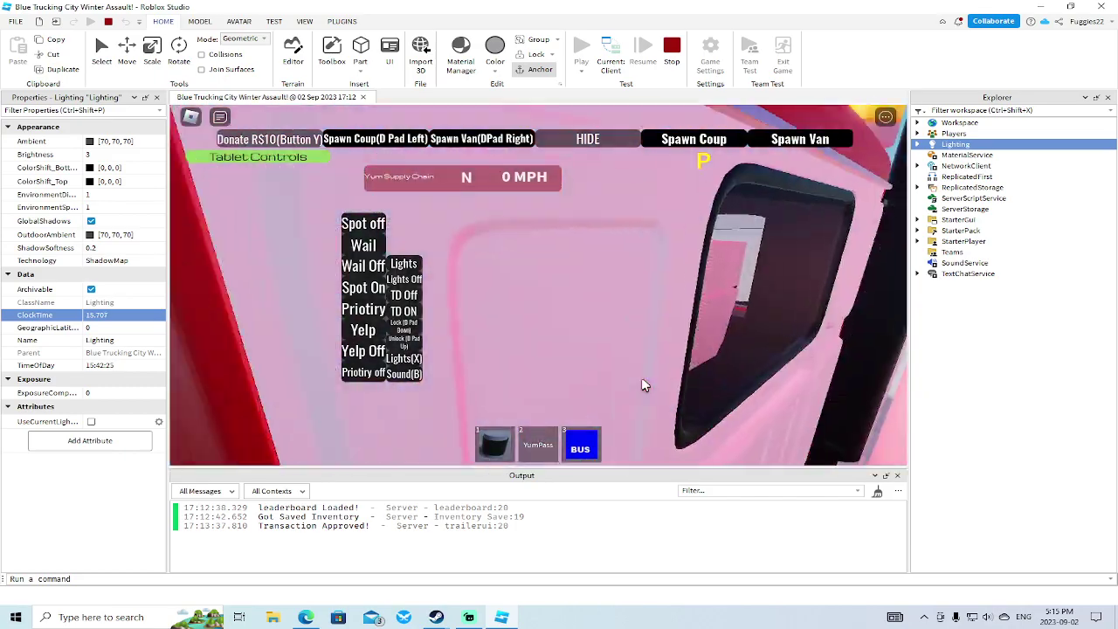
{"action": "scroll", "coordinate": [643, 385], "scroll_direction": "up", "scroll_amount": 3}
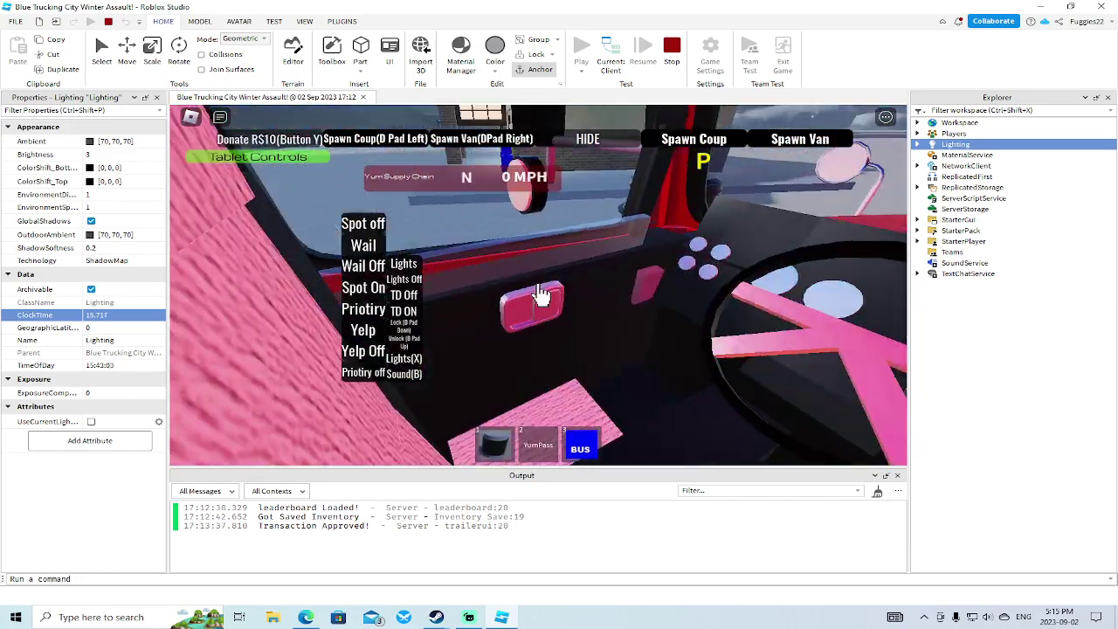
{"action": "left_click", "coordinate": [539, 291]}
{"action": "key", "text": "space"}
{"action": "key", "text": "w"}
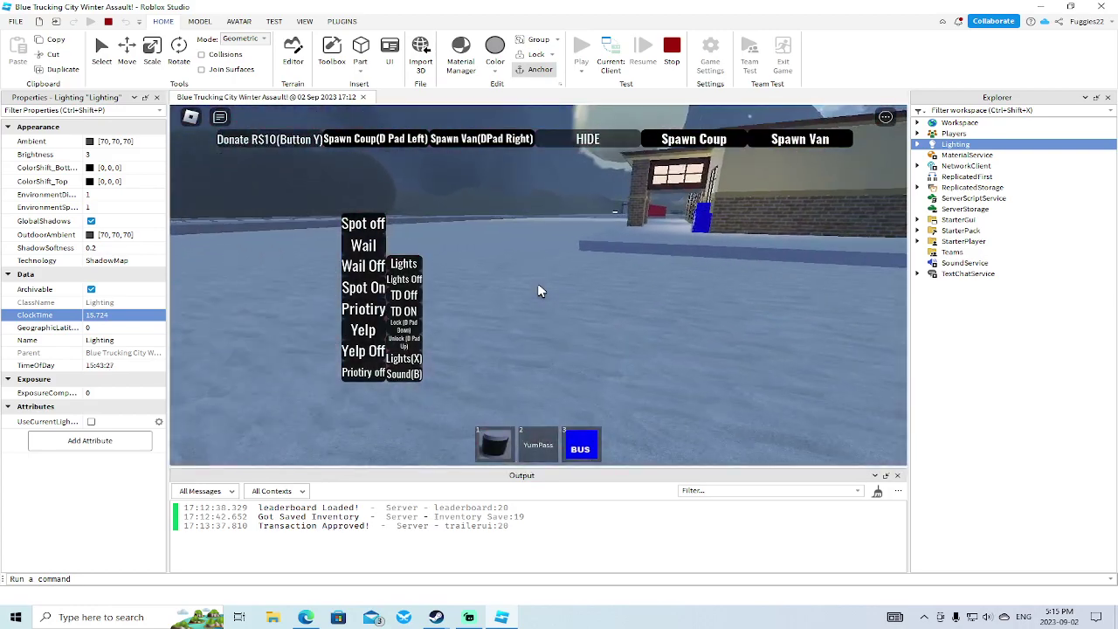
Step: Walk up to the driver's side of the ambulance's hood and close the cab door
{"action": "scroll", "coordinate": [539, 291], "scroll_direction": "down", "scroll_amount": 5}
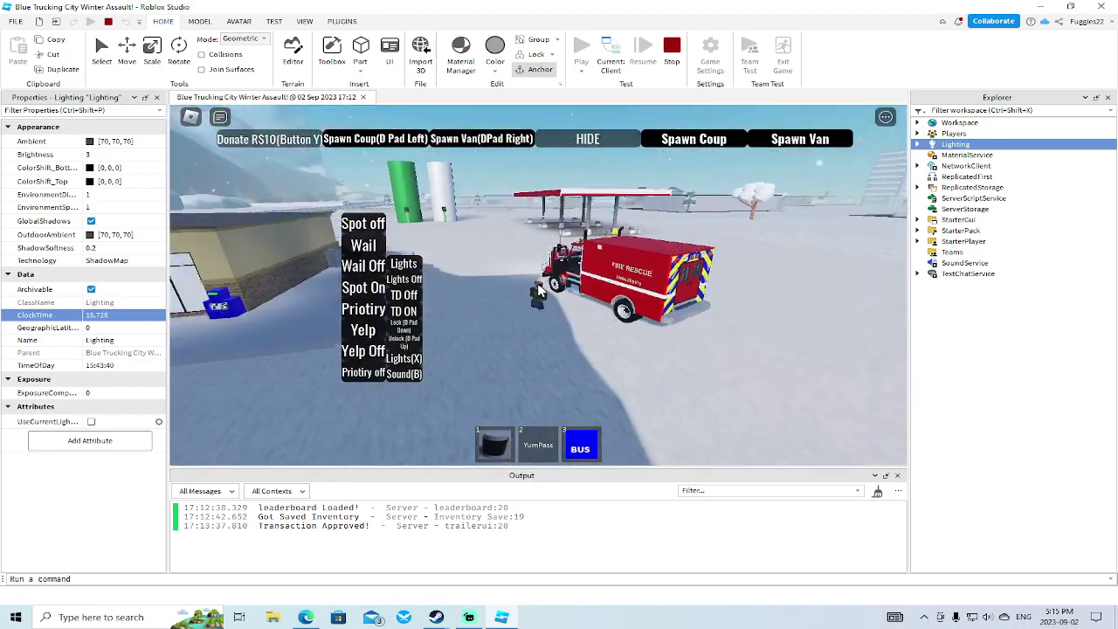
{"action": "scroll", "coordinate": [537, 283], "scroll_direction": "up", "scroll_amount": 4}
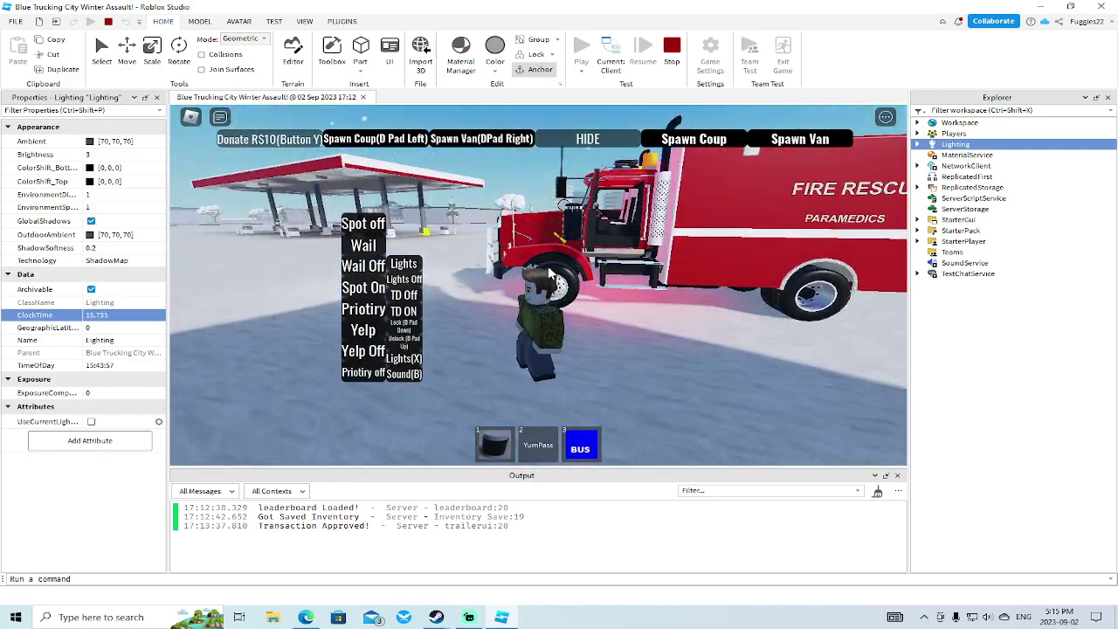
{"action": "key", "text": "w"}
{"action": "key", "text": "w"}
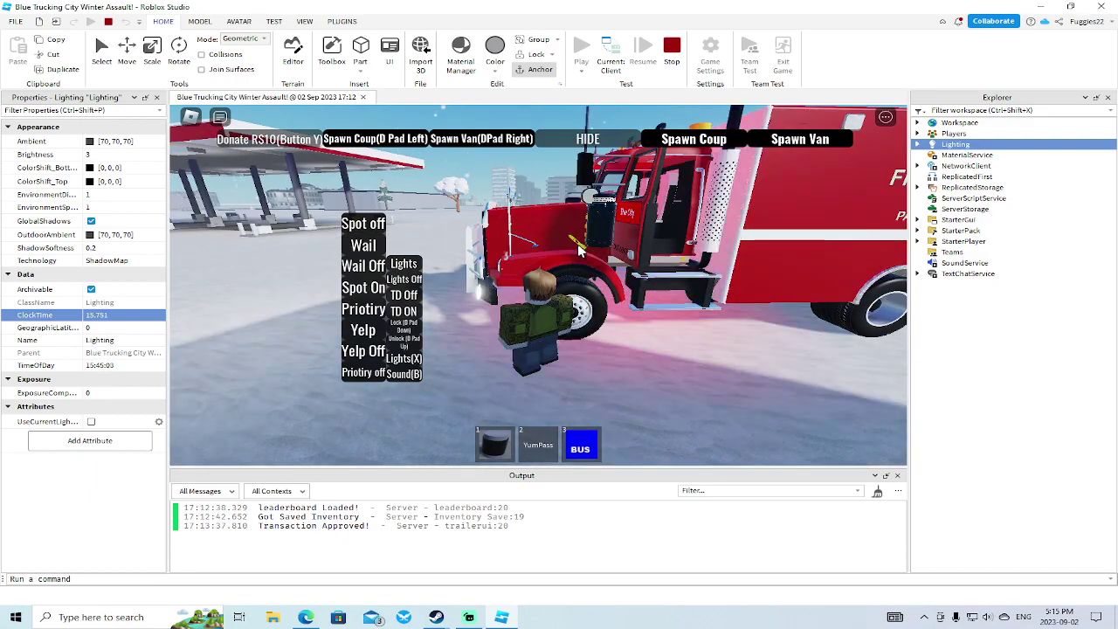
{"action": "right_click_drag", "start_coordinate": [564, 241], "coordinate": [553, 254]}
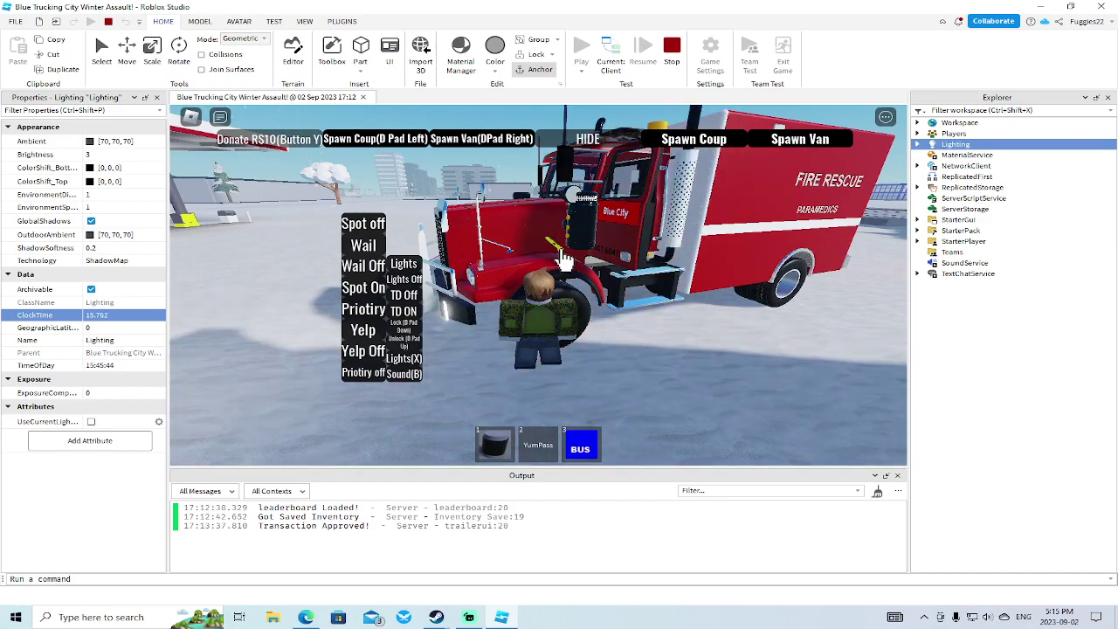
Step: Run around the ambulance and jump into its rear patient compartment
{"action": "key", "text": "s"}
{"action": "key", "text": "d"}
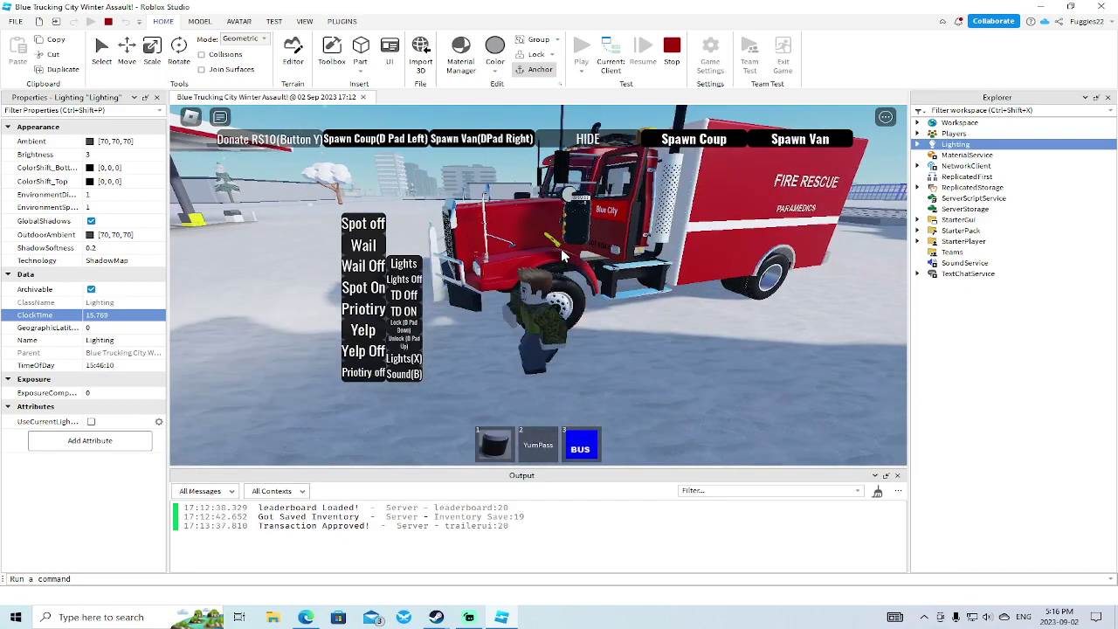
{"action": "key", "text": "d"}
{"action": "right_click_drag", "start_coordinate": [562, 256], "coordinate": [572, 254]}
{"action": "key", "text": "w"}
{"action": "key", "text": "w"}
{"action": "key", "text": "space"}
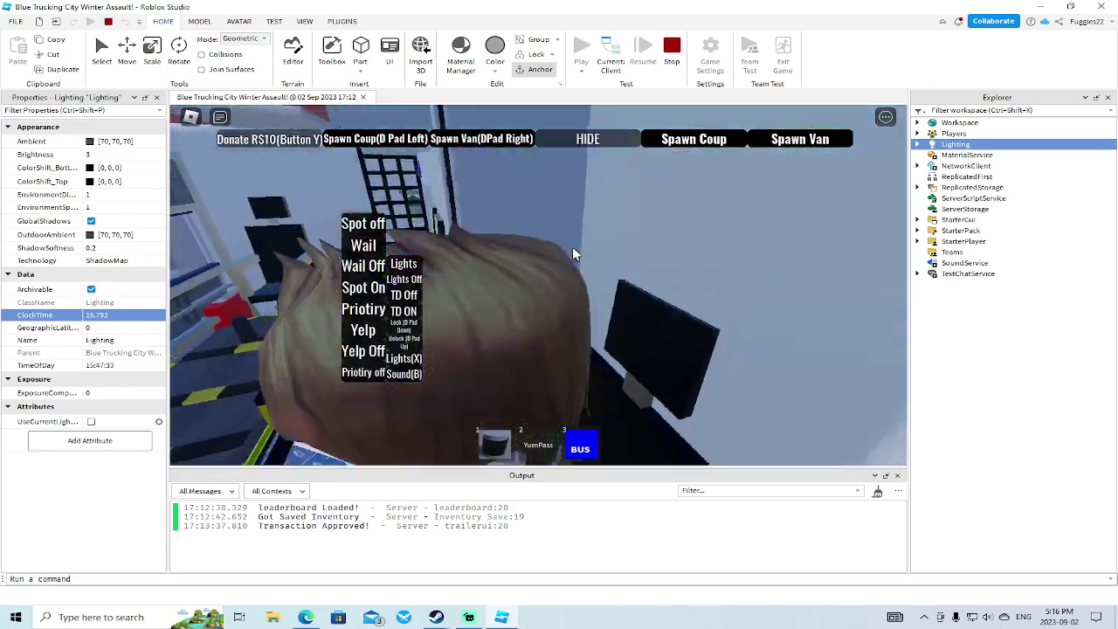
Step: Examine the stretcher, seats and equipment inside the ambulance's patient compartment
{"action": "scroll", "coordinate": [572, 254], "scroll_direction": "down", "scroll_amount": 5}
{"action": "scroll", "coordinate": [572, 254], "scroll_direction": "up", "scroll_amount": 5}
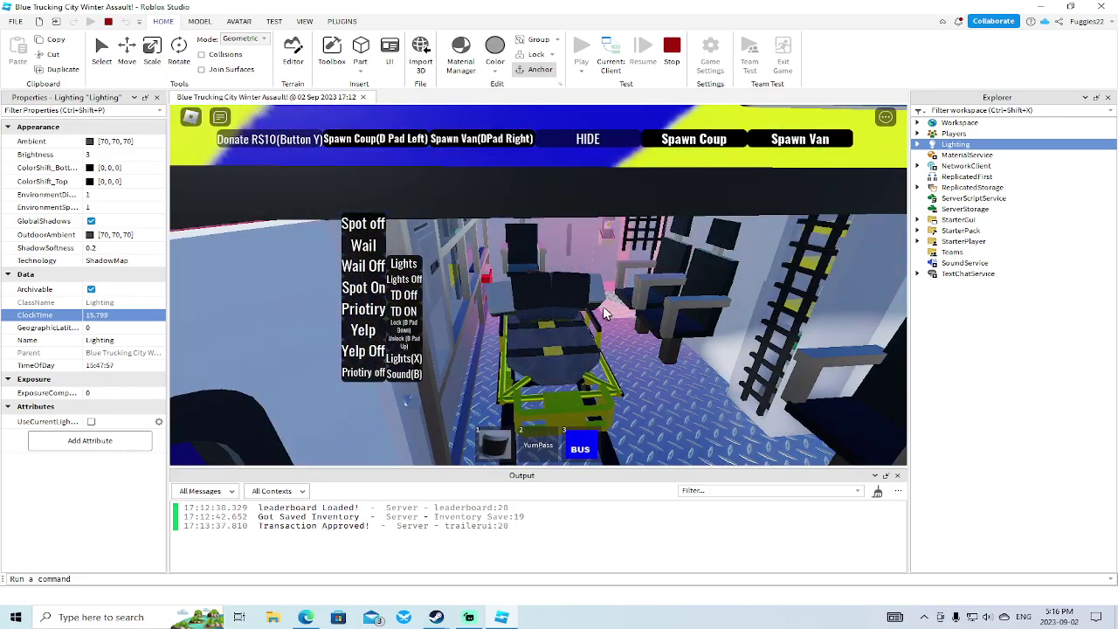
{"action": "right_click_drag", "start_coordinate": [607, 312], "coordinate": [606, 317]}
{"action": "left_click", "coordinate": [606, 317]}
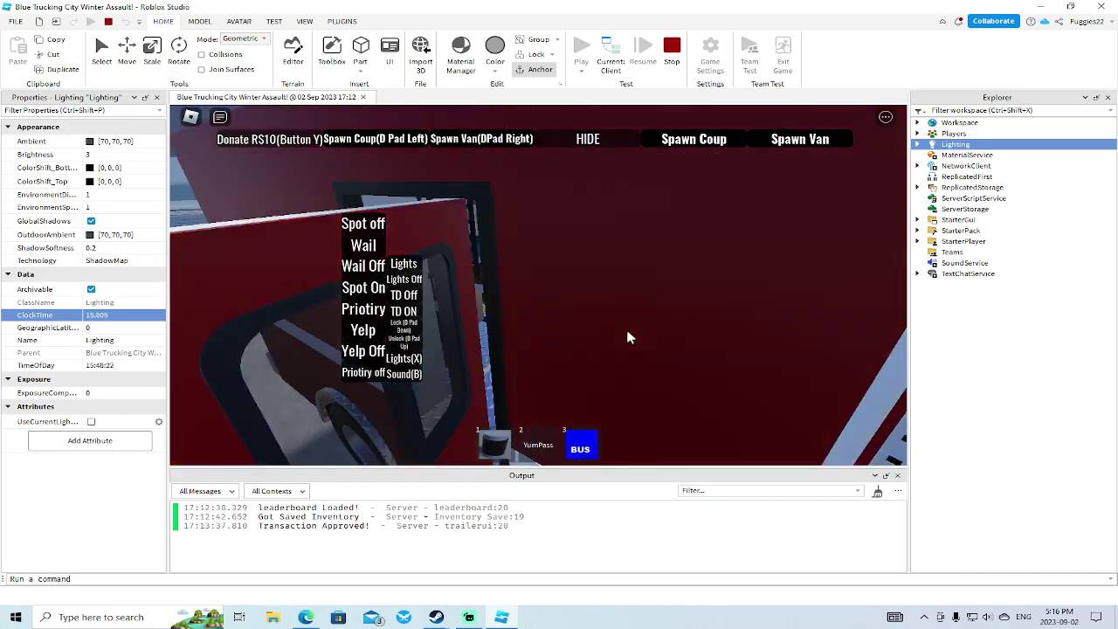
Step: Jump out of the ambulance, close its side compartment door and run toward the open rear doors
{"action": "key", "text": "space"}
{"action": "key", "text": "s"}
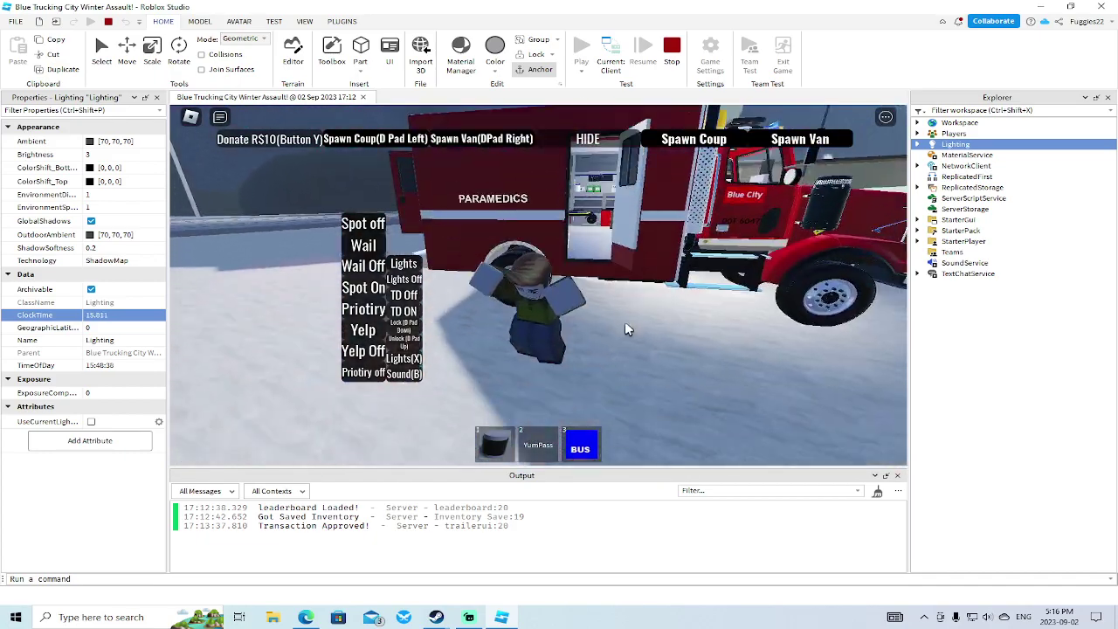
{"action": "left_click", "coordinate": [599, 267]}
{"action": "key", "text": "a"}
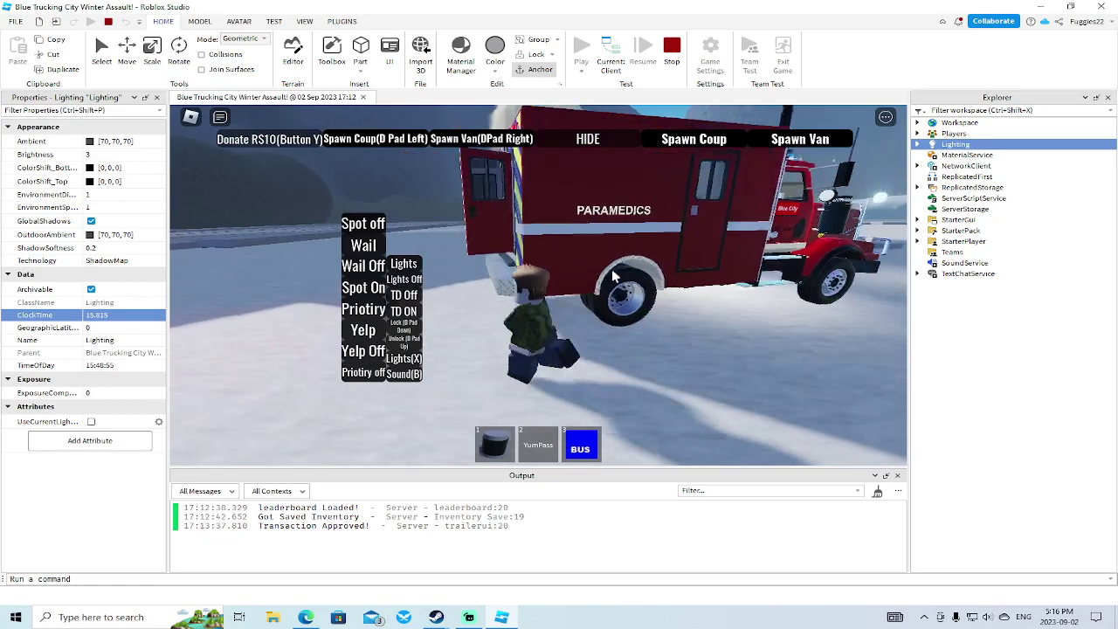
Step: Run to the back of the ambulance and close both rear doors
{"action": "key", "text": "w"}
{"action": "right_click_drag", "start_coordinate": [554, 230], "coordinate": [557, 226]}
{"action": "left_click", "coordinate": [574, 229]}
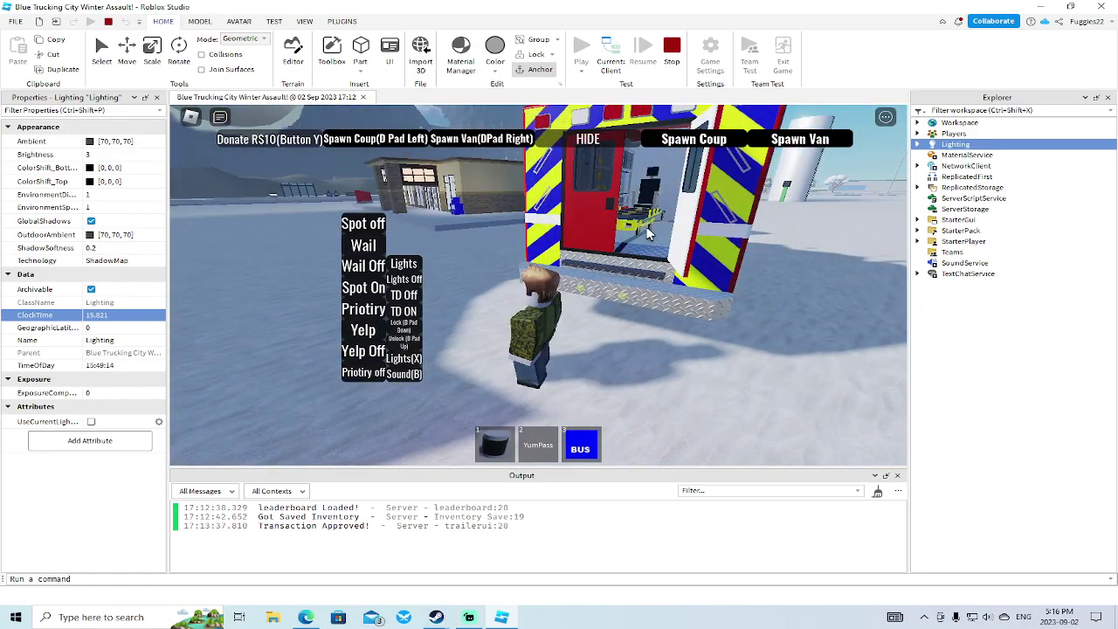
{"action": "right_click_drag", "start_coordinate": [648, 233], "coordinate": [654, 233]}
{"action": "left_click", "coordinate": [654, 236]}
Step: Back away from the ambulance for a wider view and stop the play test
{"action": "key", "text": "s"}
{"action": "scroll", "coordinate": [655, 235], "scroll_direction": "down", "scroll_amount": 2}
{"action": "scroll", "coordinate": [654, 233], "scroll_direction": "down", "scroll_amount": 3}
{"action": "left_click", "coordinate": [670, 51]}
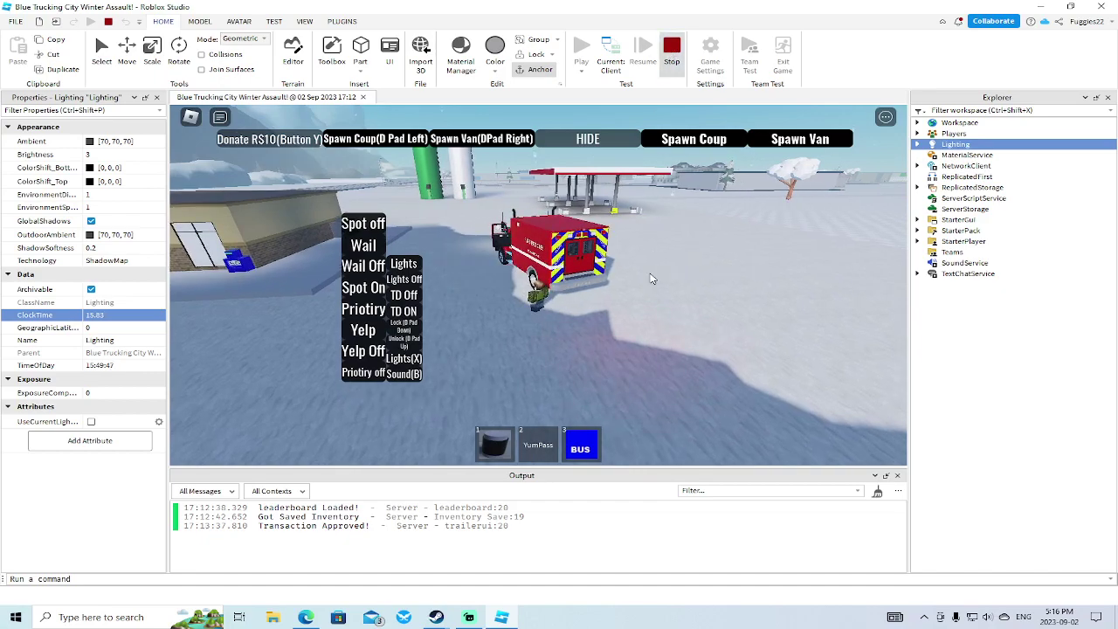
{"action": "key", "text": "shift+F5"}
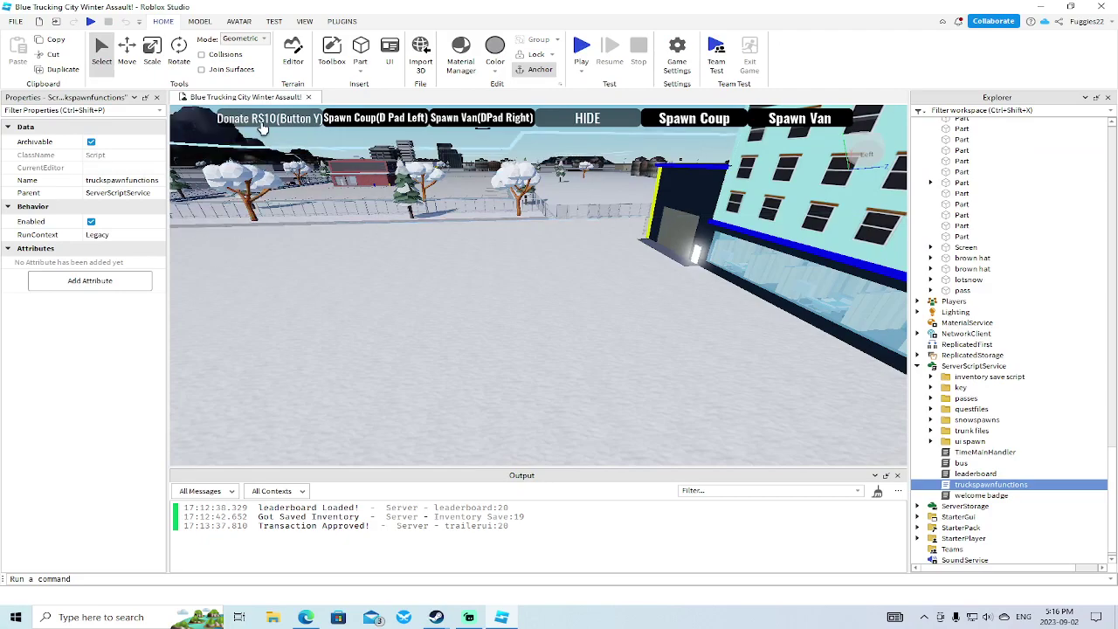
Step: Open the local place file zoom.rbxl from the Pictures folder
{"action": "left_click", "coordinate": [15, 21]}
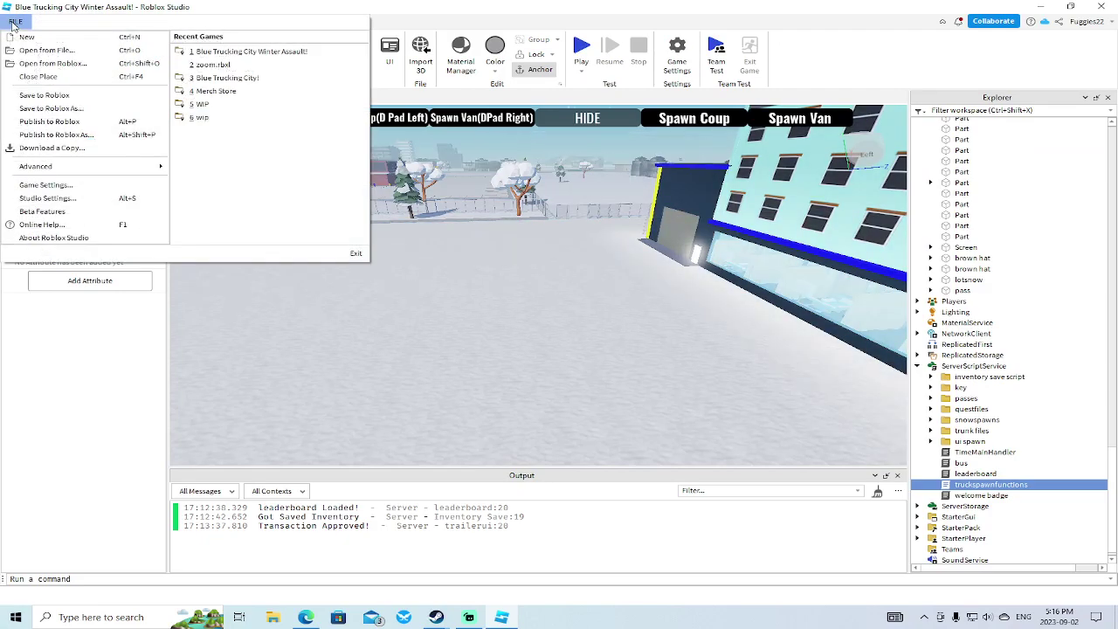
{"action": "left_click", "coordinate": [41, 50]}
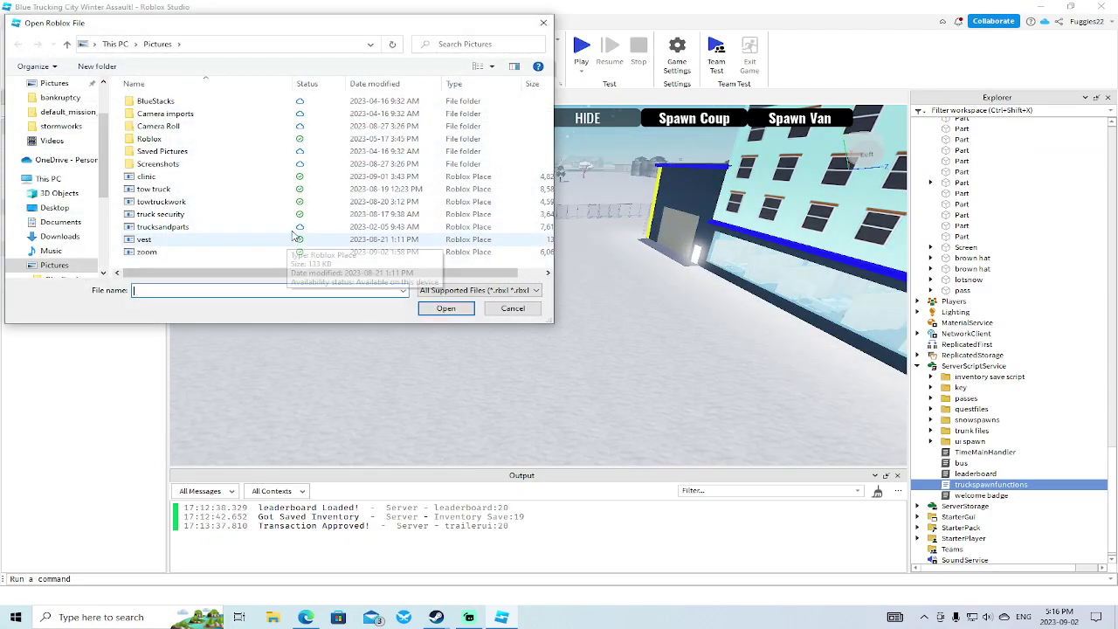
{"action": "left_click", "coordinate": [149, 252]}
{"action": "left_click", "coordinate": [446, 309]}
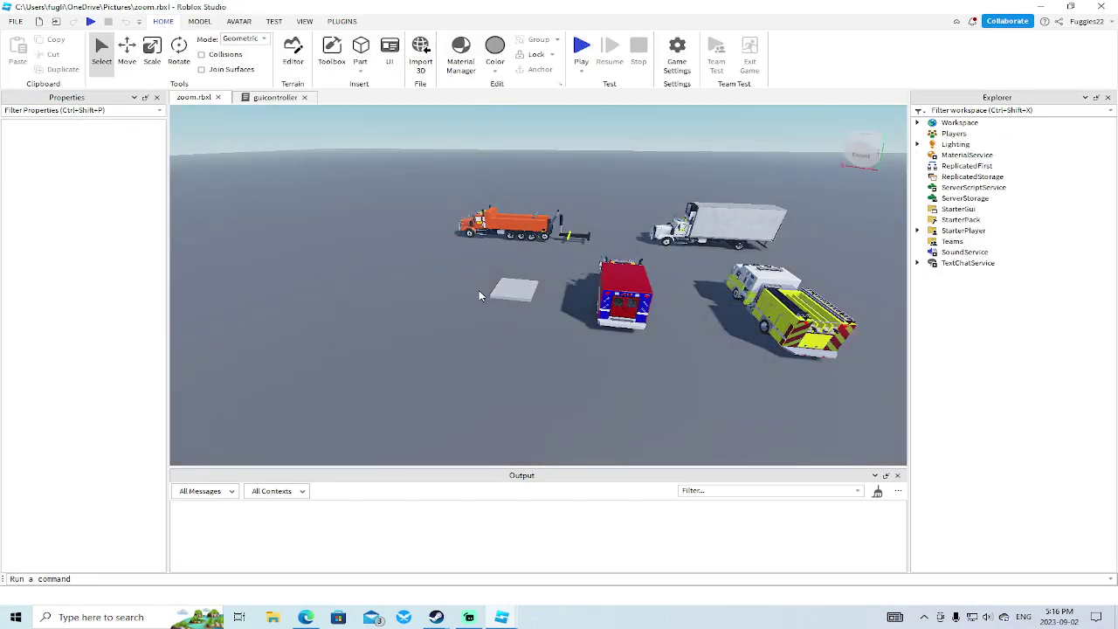
Step: Look over the parked vehicles in zoom.rbxl and select the red ambulance model
{"action": "right_click_drag", "start_coordinate": [479, 292], "coordinate": [478, 292]}
{"action": "scroll", "coordinate": [478, 296], "scroll_direction": "up", "scroll_amount": 10}
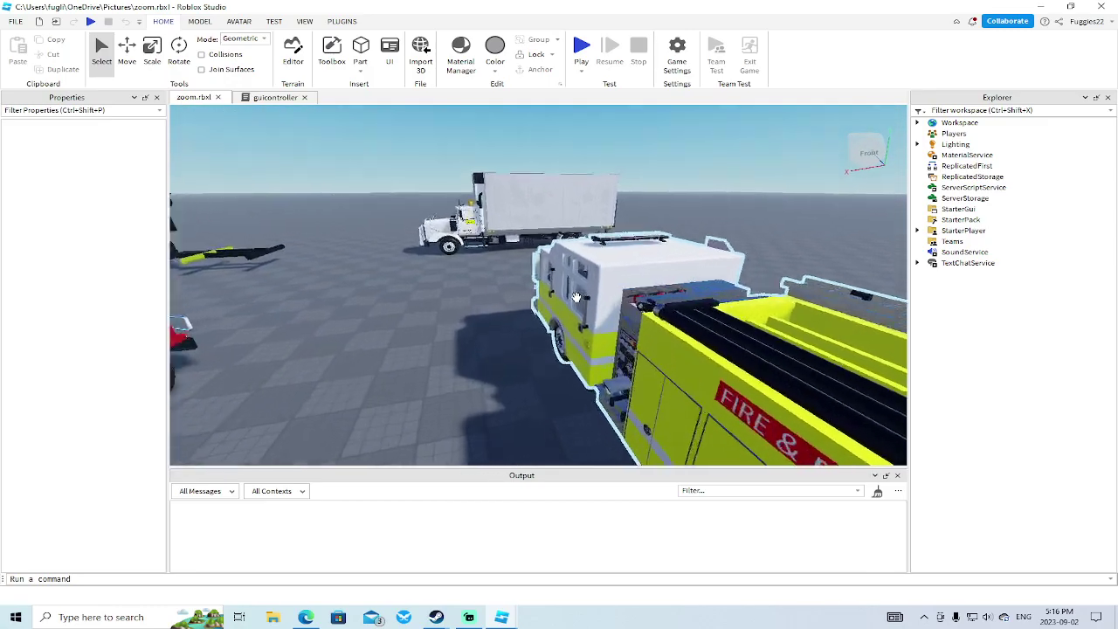
{"action": "scroll", "coordinate": [575, 297], "scroll_direction": "up", "scroll_amount": 3}
{"action": "scroll", "coordinate": [576, 297], "scroll_direction": "down", "scroll_amount": 10}
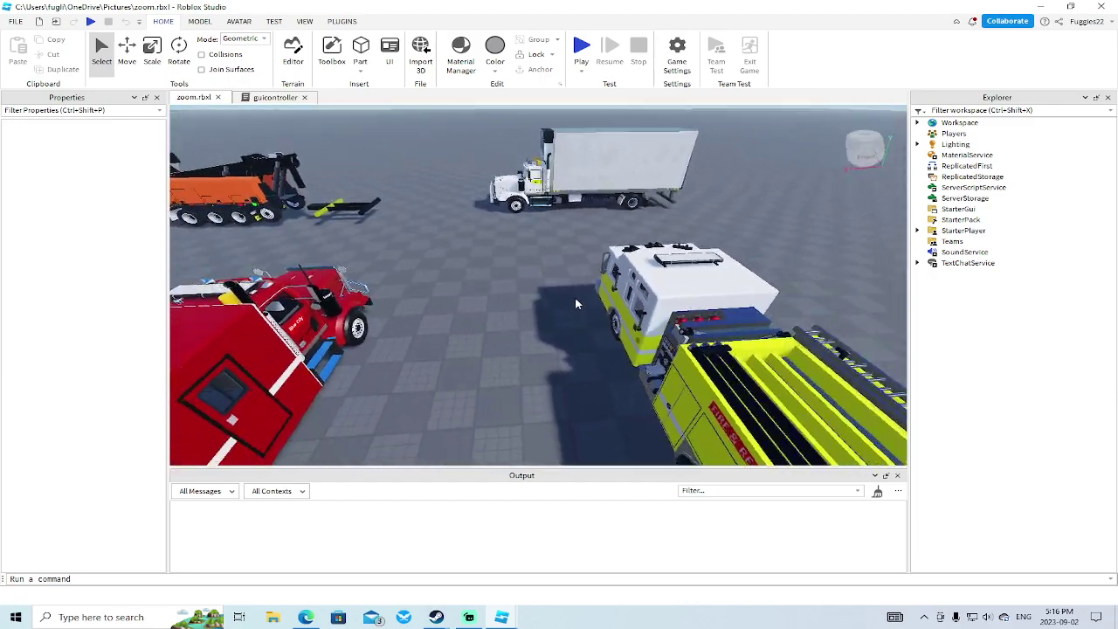
{"action": "scroll", "coordinate": [575, 303], "scroll_direction": "down", "scroll_amount": 5}
{"action": "left_click", "coordinate": [423, 311]}
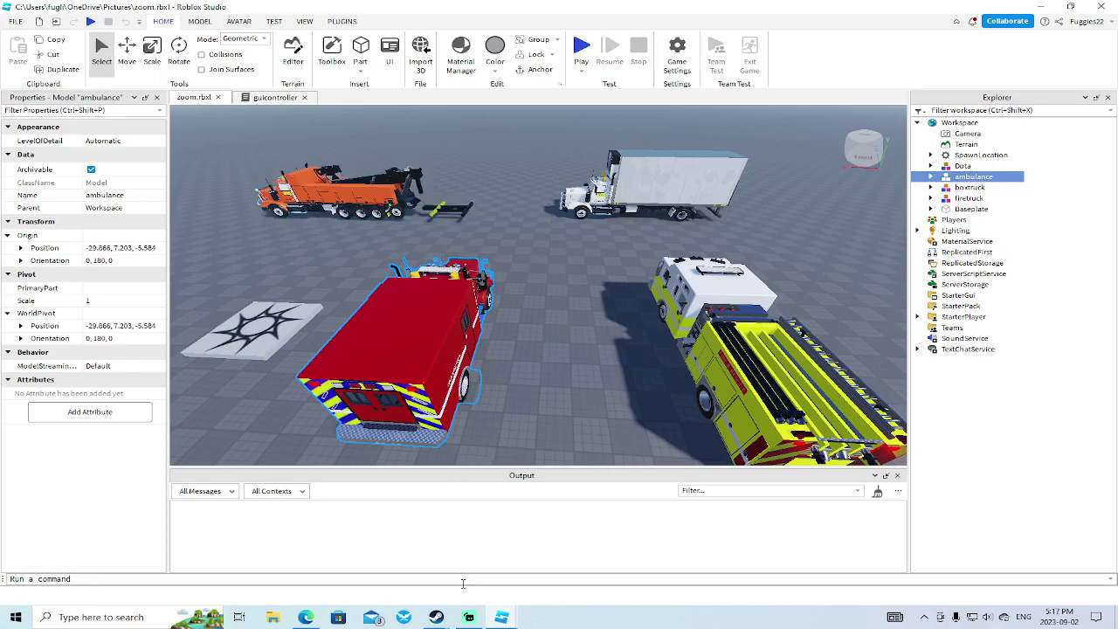
Step: Switch to the Blue Trucking City Winter Assault! window and close it
{"action": "mouse_move", "coordinate": [509, 620]}
{"action": "left_click", "coordinate": [428, 564]}
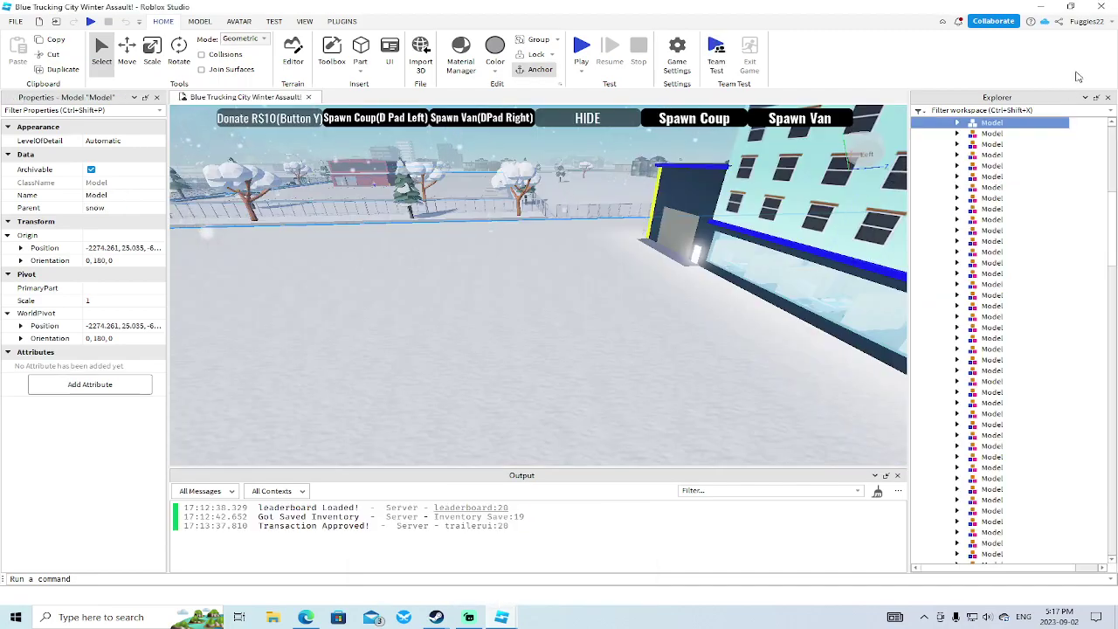
{"action": "left_click", "coordinate": [1100, 7]}
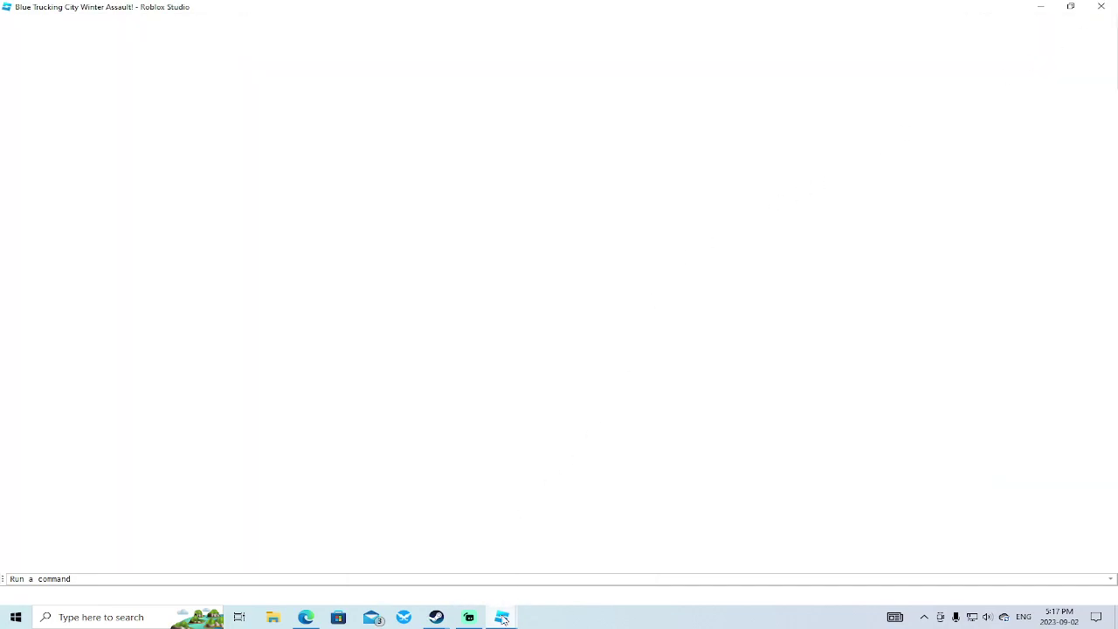
Step: Return to the zoom.rbxl place and duplicate the selected ambulance model
{"action": "mouse_move", "coordinate": [503, 605]}
{"action": "left_click", "coordinate": [542, 564]}
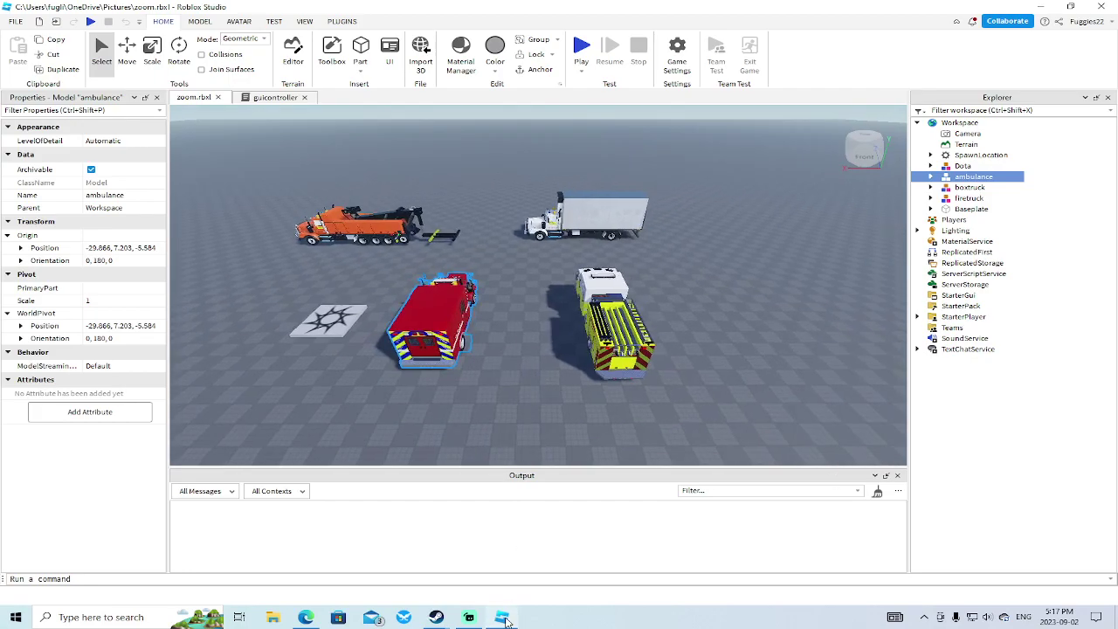
{"action": "mouse_move", "coordinate": [505, 620]}
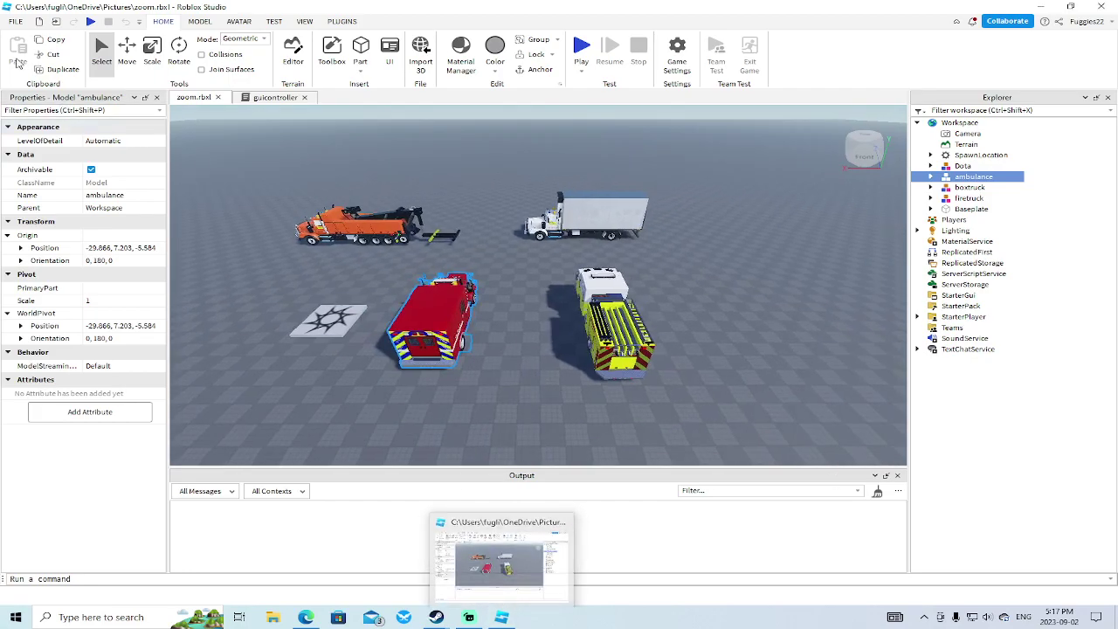
{"action": "left_click", "coordinate": [21, 24]}
{"action": "key", "text": "Escape"}
{"action": "left_click", "coordinate": [56, 69]}
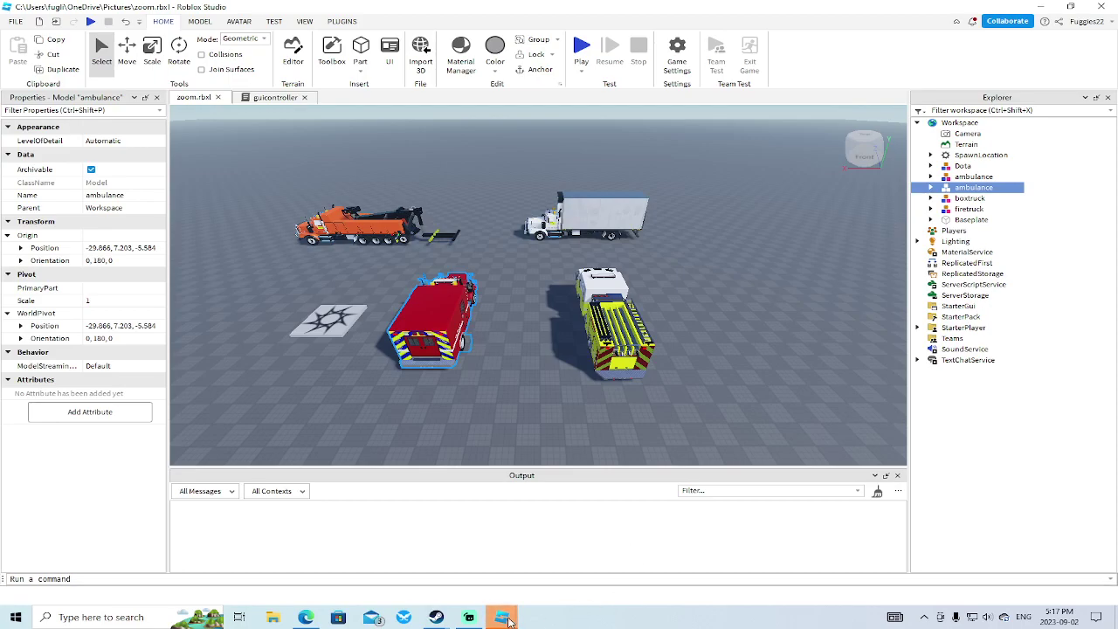
Step: Switch to the start window and open Blue Trucking City! from the recent games
{"action": "mouse_move", "coordinate": [508, 618]}
{"action": "left_click", "coordinate": [583, 573]}
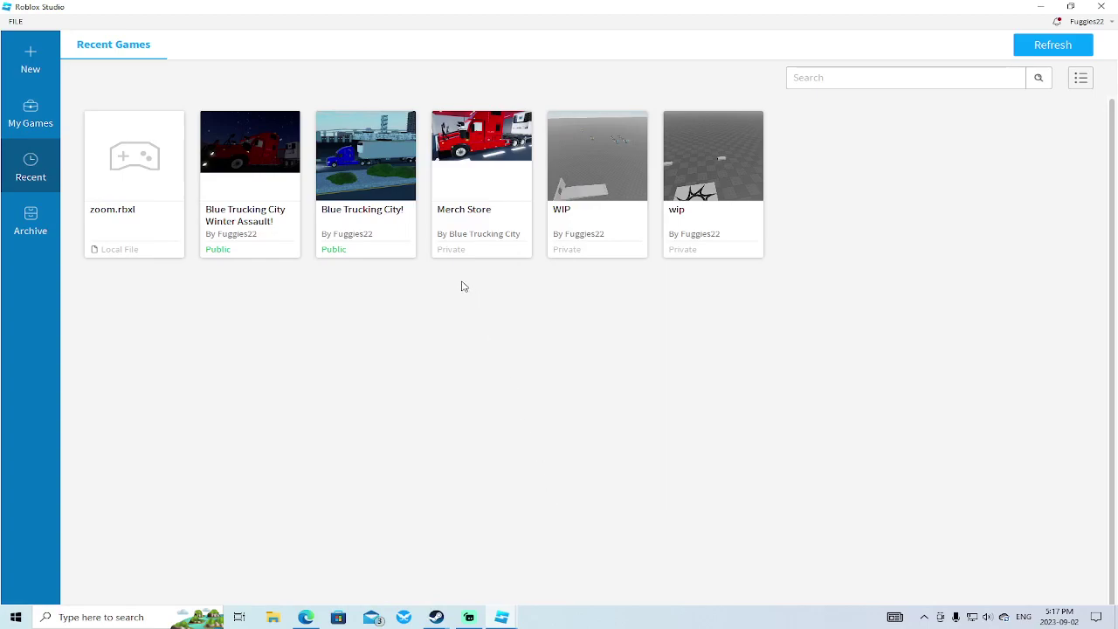
{"action": "left_click", "coordinate": [339, 178]}
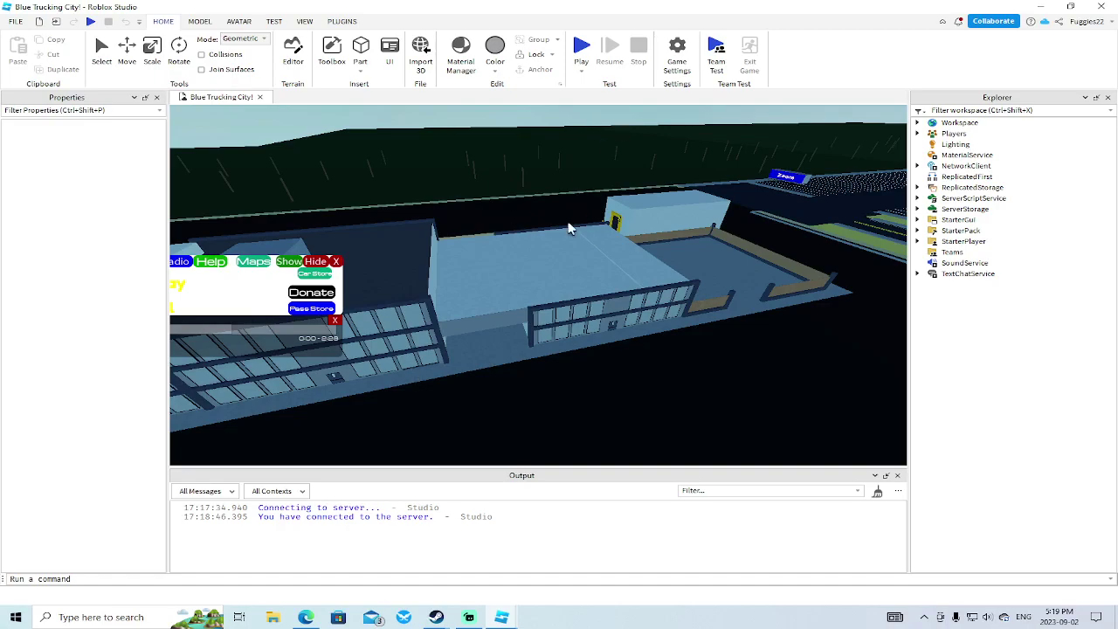
Step: Go to the roadside hospital H sign, select its entire parent model and copy it
{"action": "right_click_drag", "start_coordinate": [674, 320], "coordinate": [623, 310]}
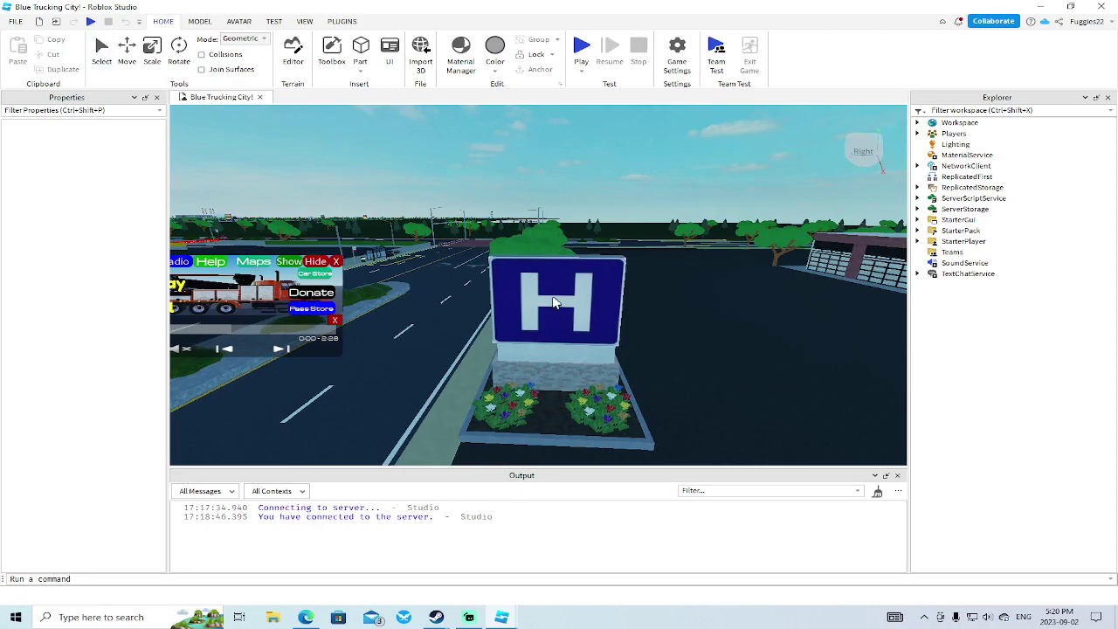
{"action": "key", "text": "w"}
{"action": "right_click_drag", "start_coordinate": [554, 325], "coordinate": [558, 328]}
{"action": "left_click", "coordinate": [101, 48]}
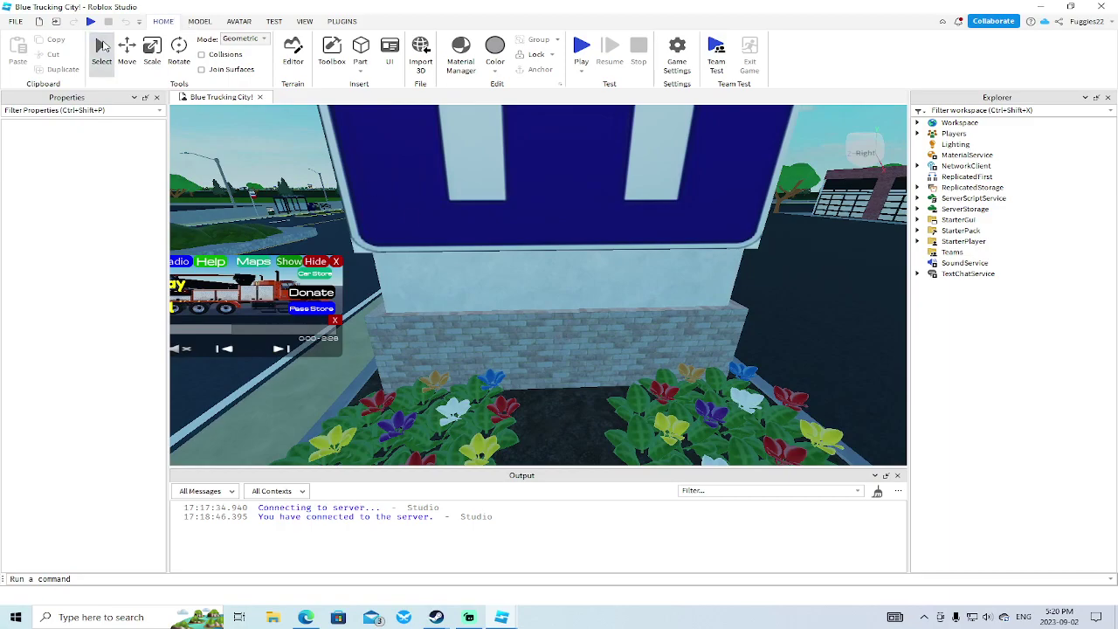
{"action": "left_click", "coordinate": [533, 279]}
{"action": "right_click_drag", "start_coordinate": [533, 279], "coordinate": [532, 281]}
{"action": "key", "text": "s"}
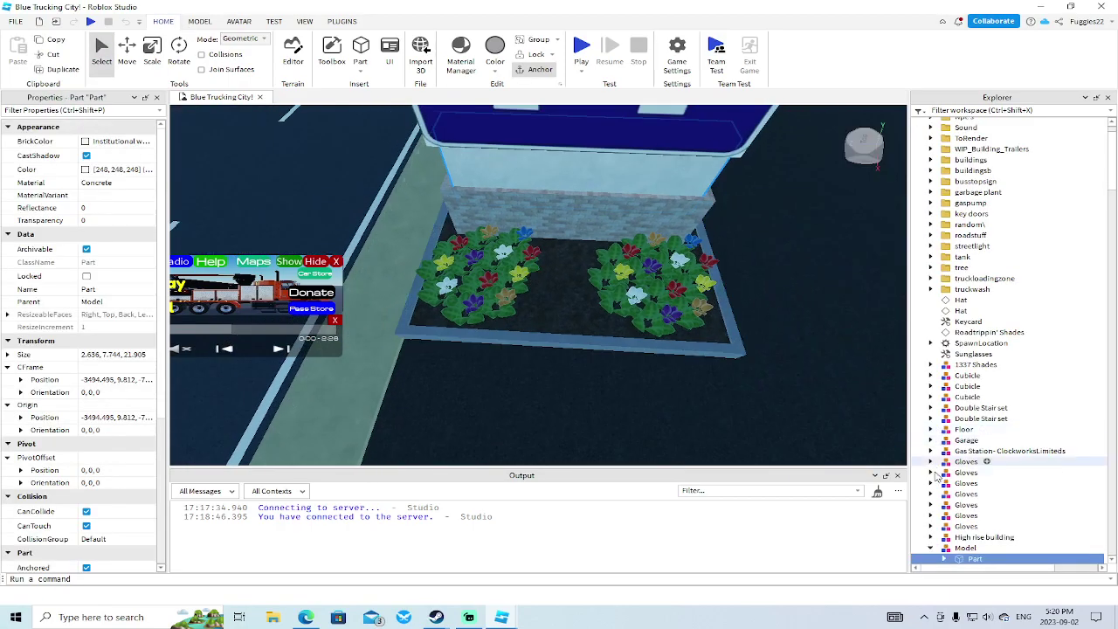
{"action": "left_click", "coordinate": [961, 549]}
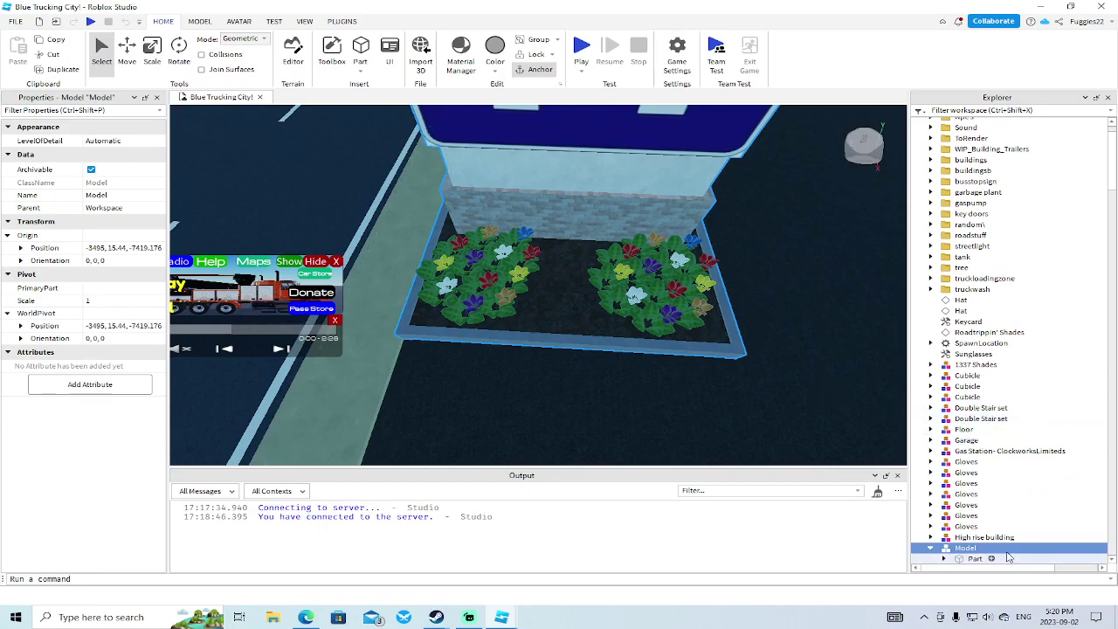
{"action": "right_click", "coordinate": [964, 550]}
{"action": "left_click", "coordinate": [965, 144]}
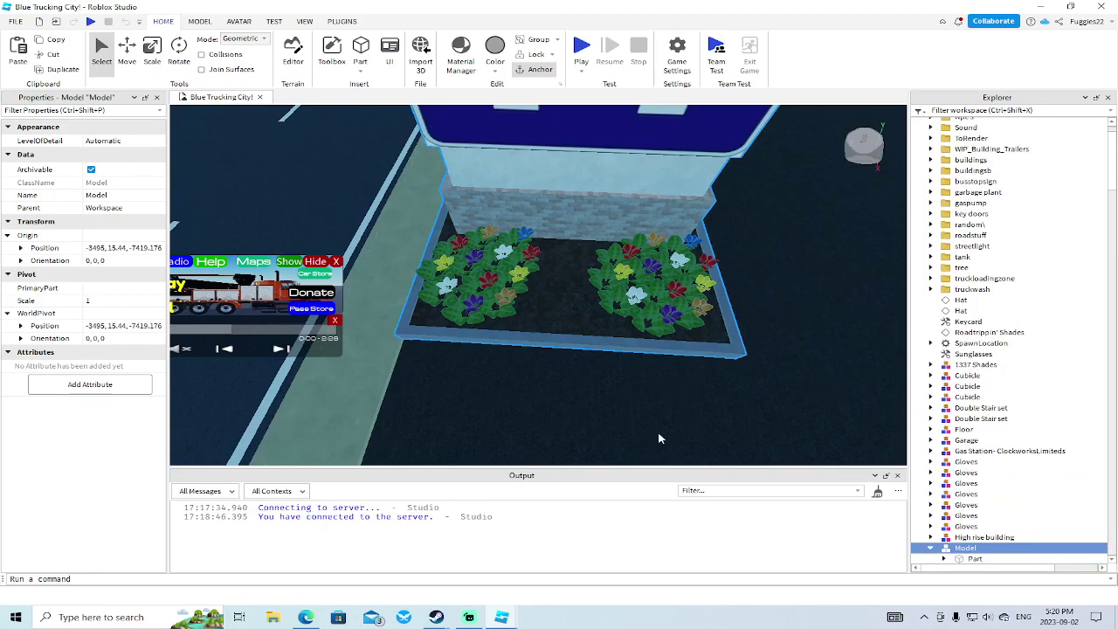
Step: Switch to the zoom.rbxl place, paste the hospital sign model and inspect it up close
{"action": "mouse_move", "coordinate": [507, 618]}
{"action": "left_click", "coordinate": [428, 550]}
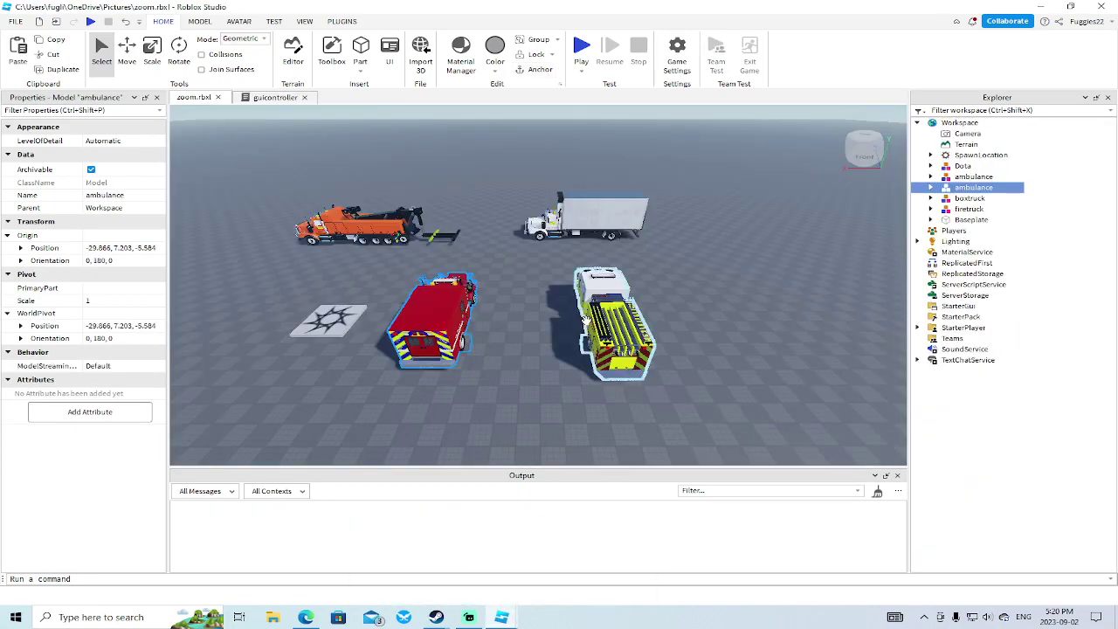
{"action": "right_click_drag", "start_coordinate": [745, 363], "coordinate": [744, 363]}
{"action": "right_click", "coordinate": [665, 304]}
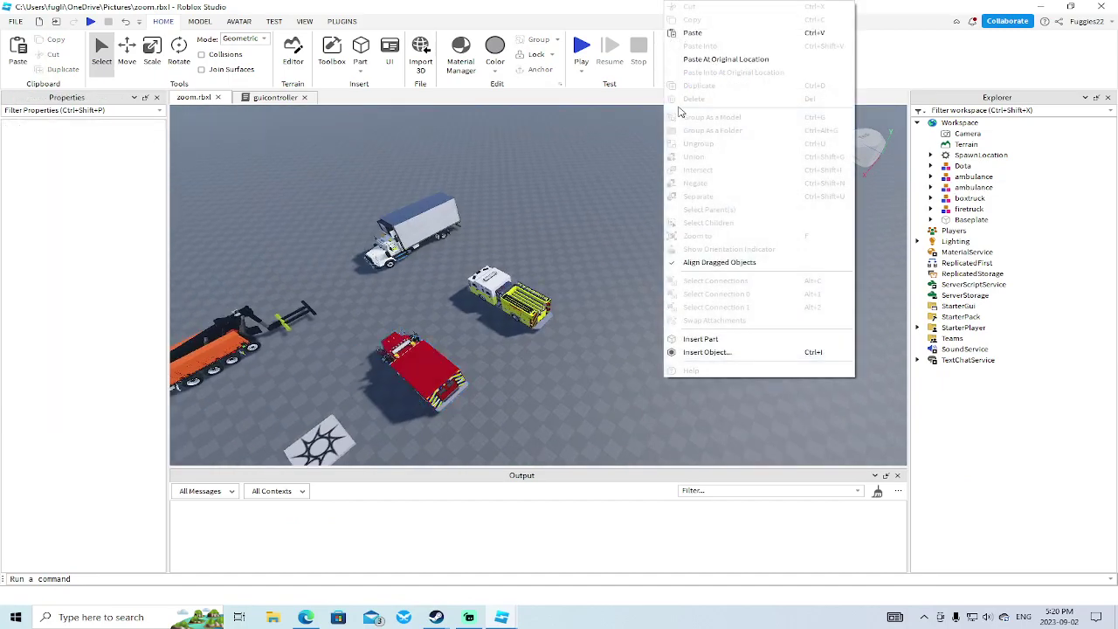
{"action": "left_click", "coordinate": [695, 35]}
{"action": "right_click_drag", "start_coordinate": [640, 229], "coordinate": [639, 231]}
{"action": "key", "text": "w"}
{"action": "key", "text": "w"}
{"action": "key", "text": "s"}
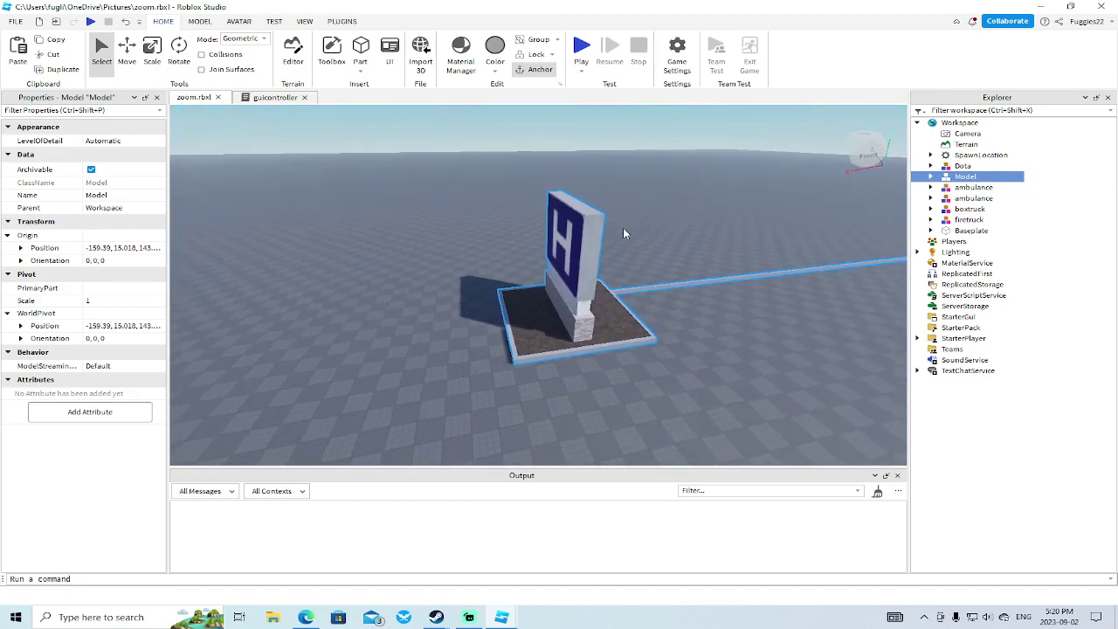
Step: Switch back to Blue Trucking City! and expand the Vehicles folder in ServerStorage
{"action": "mouse_move", "coordinate": [502, 624]}
{"action": "left_click", "coordinate": [553, 568]}
{"action": "left_click_drag", "start_coordinate": [1114, 158], "coordinate": [1108, 528]}
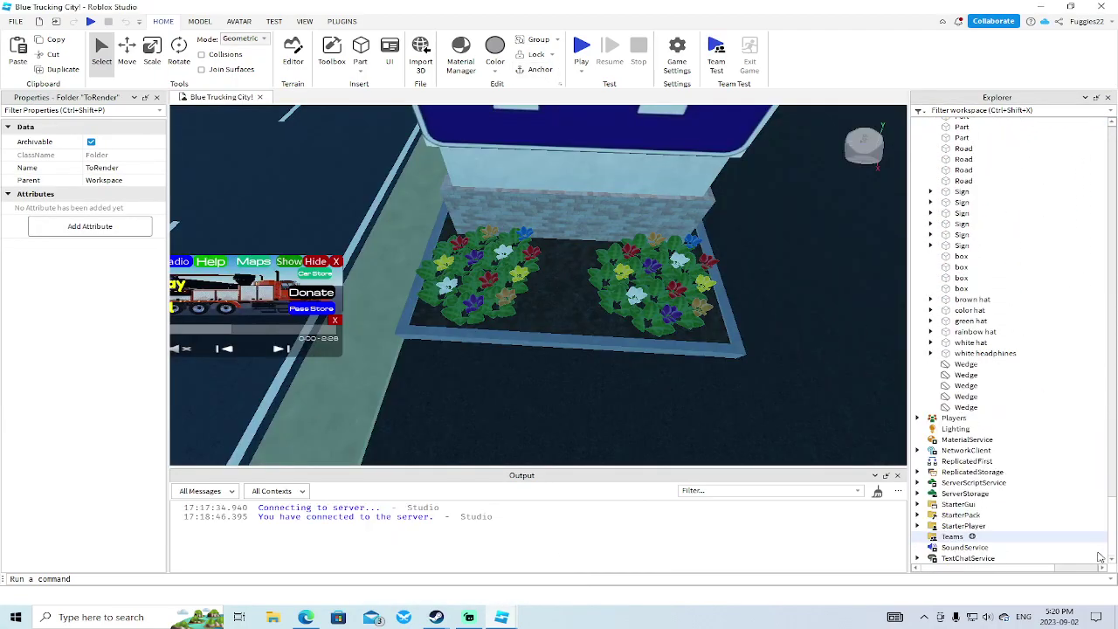
{"action": "left_click", "coordinate": [917, 494]}
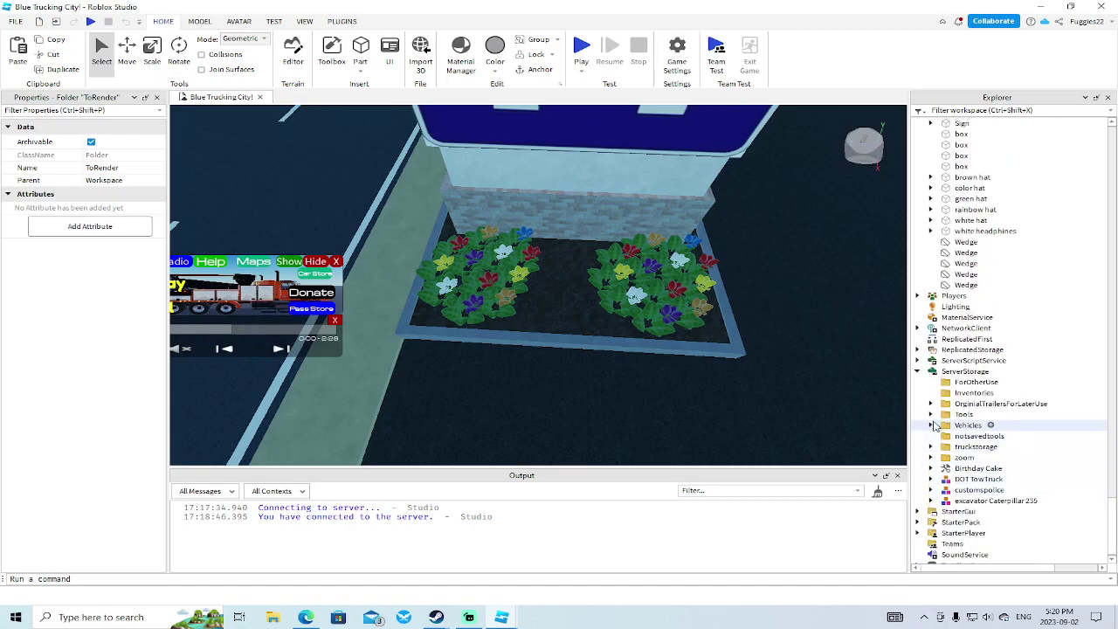
{"action": "left_click", "coordinate": [931, 425]}
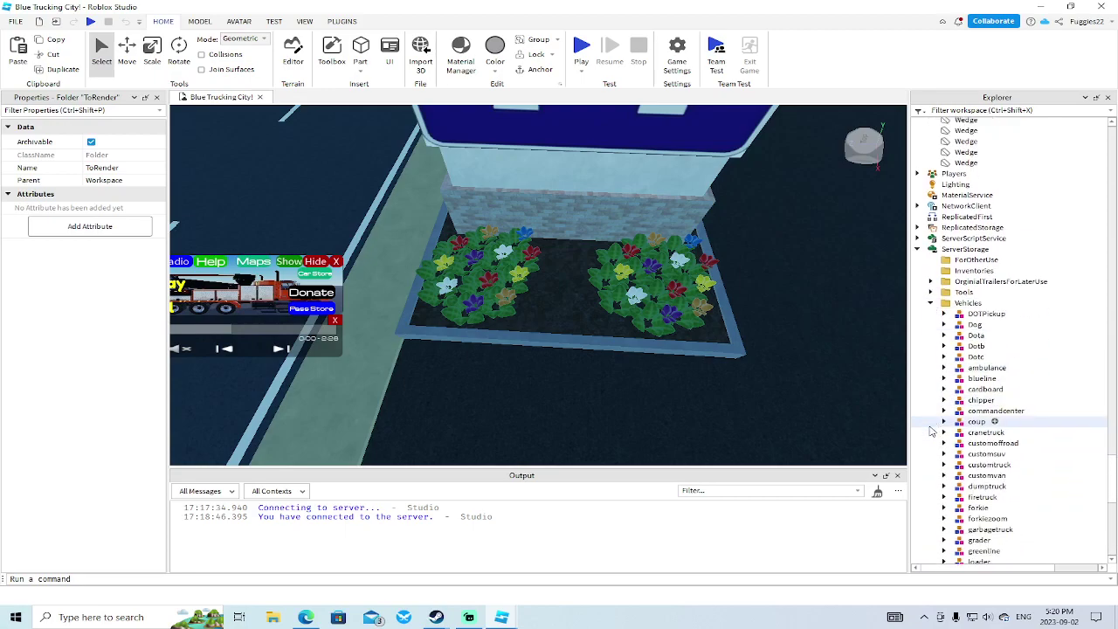
Step: Copy the customsuv and customtruck models from the Vehicles folder and switch to the zoom.rbxl place
{"action": "scroll", "coordinate": [931, 430], "scroll_direction": "down", "scroll_amount": 5}
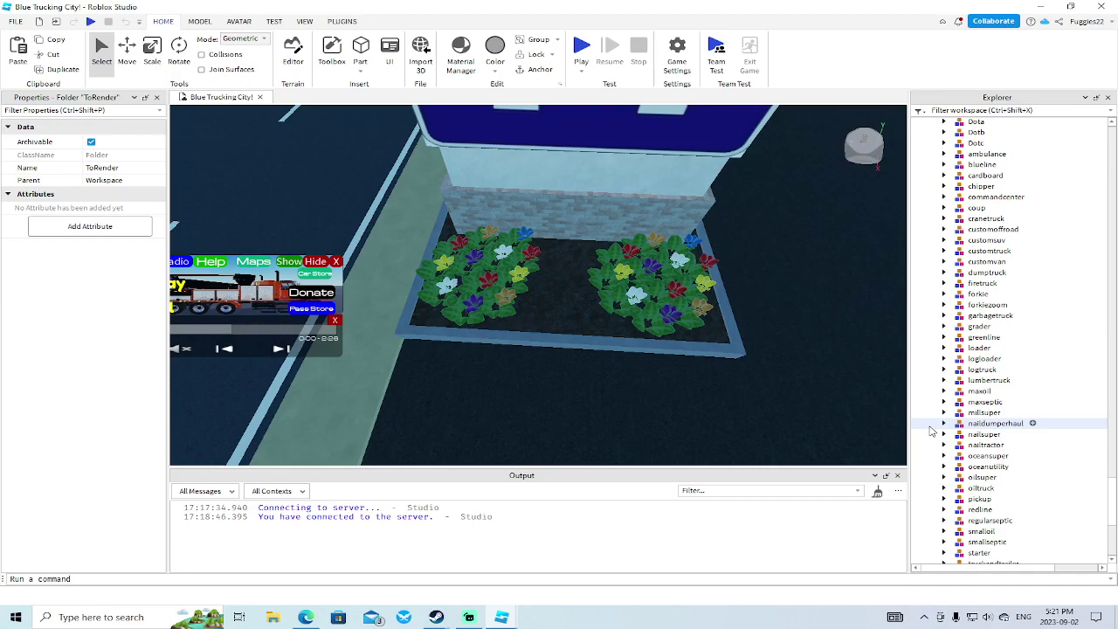
{"action": "scroll", "coordinate": [931, 429], "scroll_direction": "down", "scroll_amount": 3}
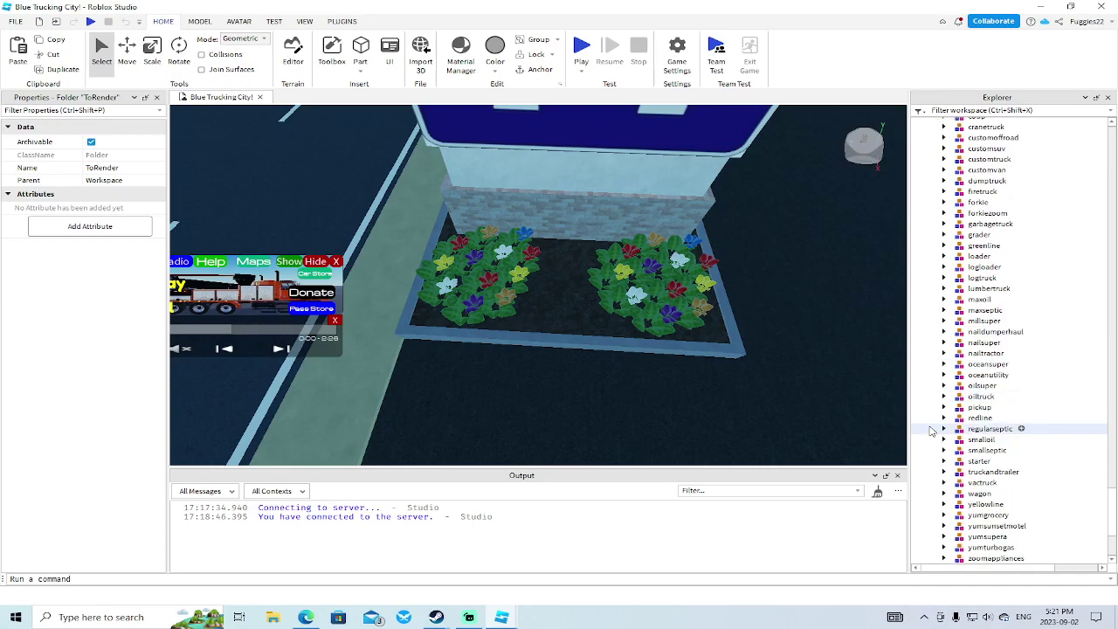
{"action": "scroll", "coordinate": [931, 429], "scroll_direction": "down", "scroll_amount": 3}
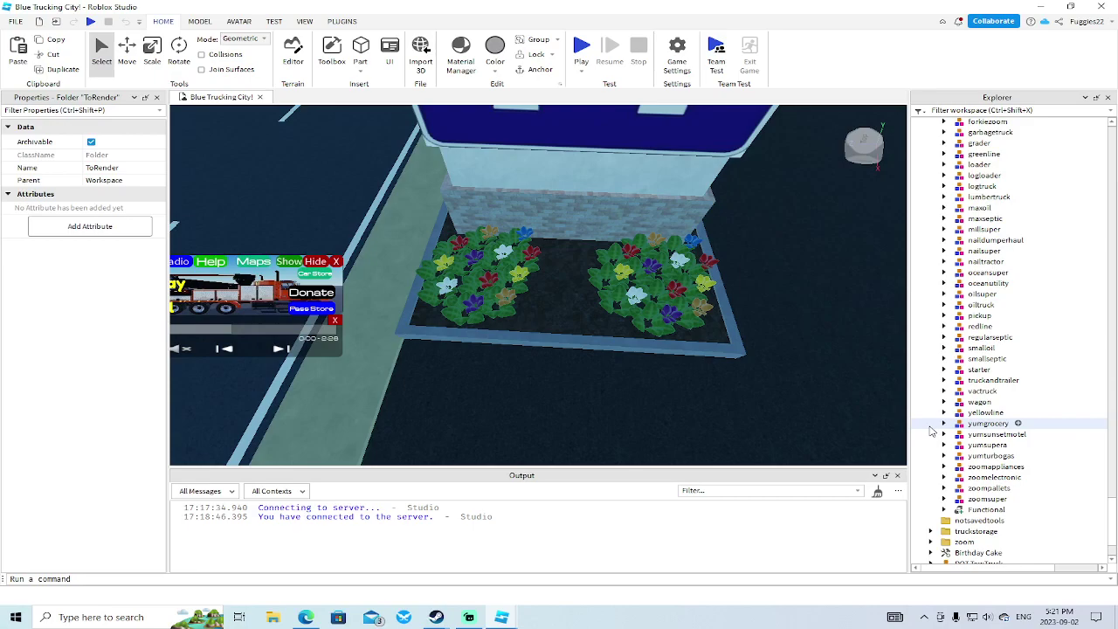
{"action": "scroll", "coordinate": [931, 430], "scroll_direction": "up", "scroll_amount": 6}
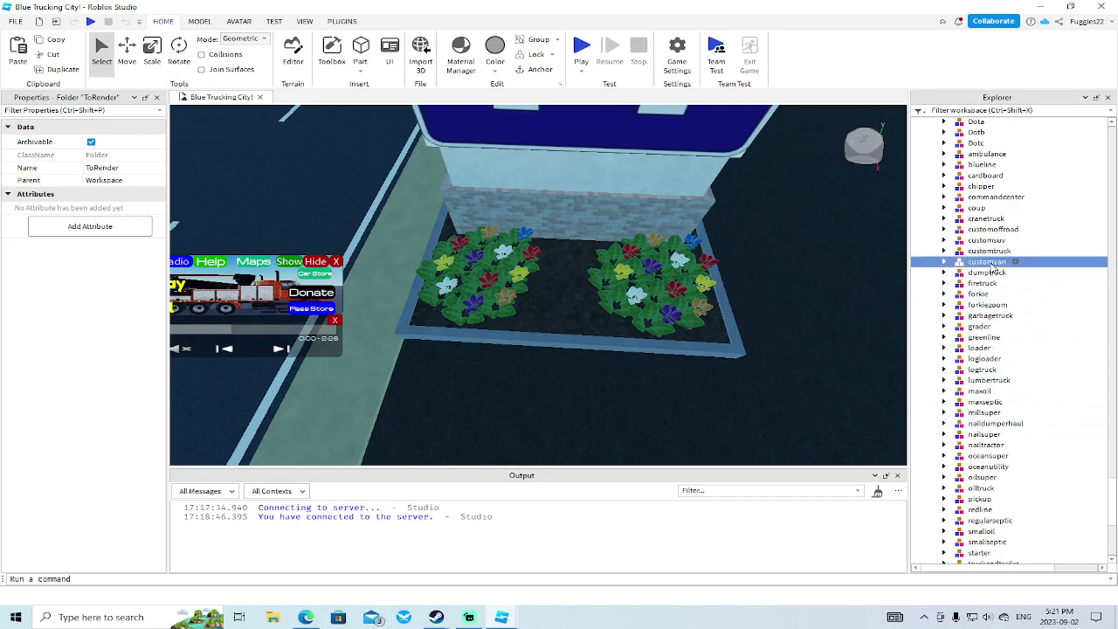
{"action": "left_click", "coordinate": [988, 263]}
{"action": "left_click", "coordinate": [988, 252]}
{"action": "left_click", "coordinate": [987, 244], "text": "ctrl"}
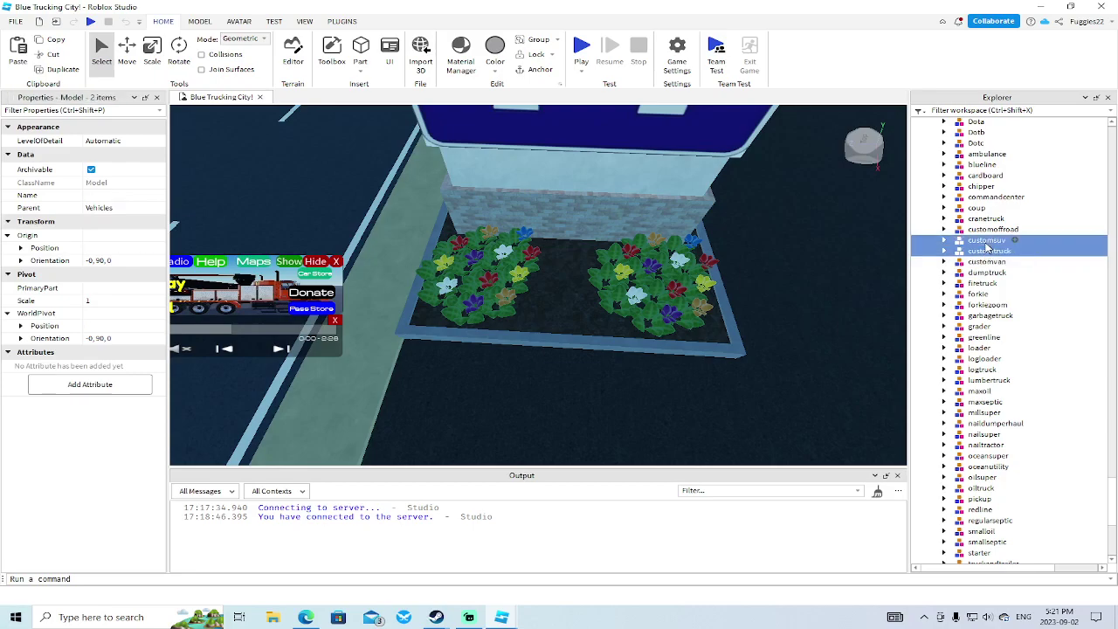
{"action": "right_click", "coordinate": [987, 247]}
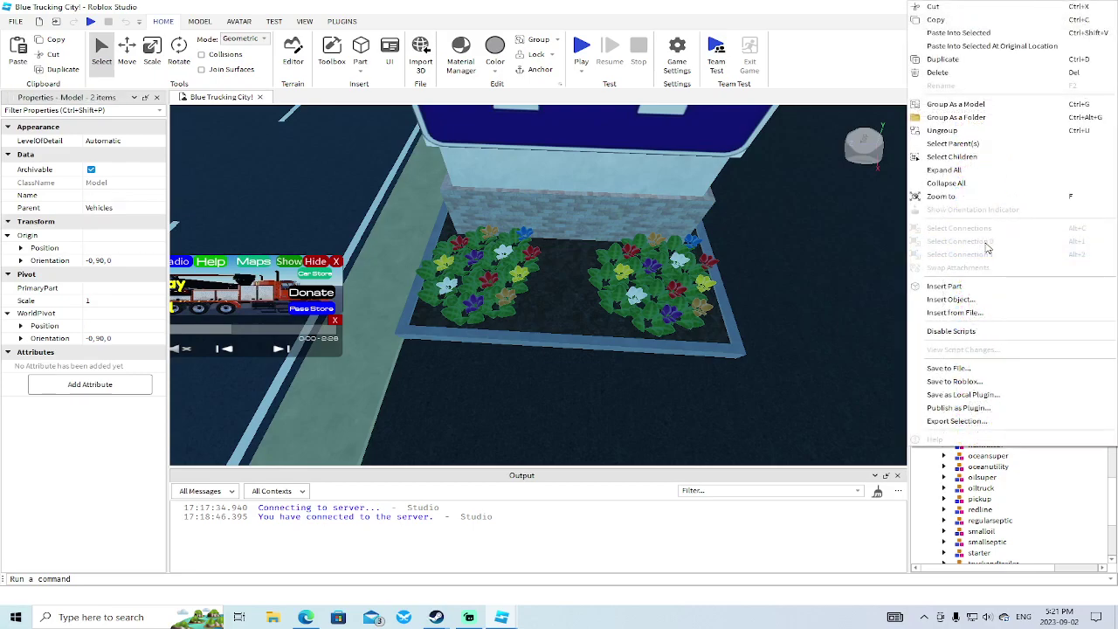
{"action": "left_click", "coordinate": [937, 26]}
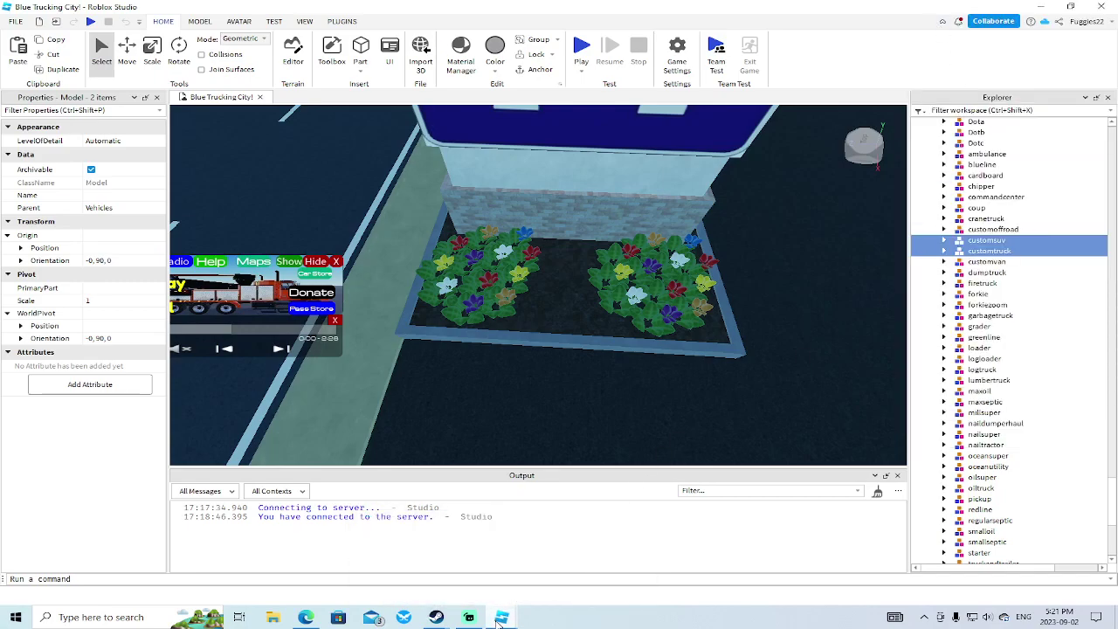
{"action": "left_click", "coordinate": [428, 559]}
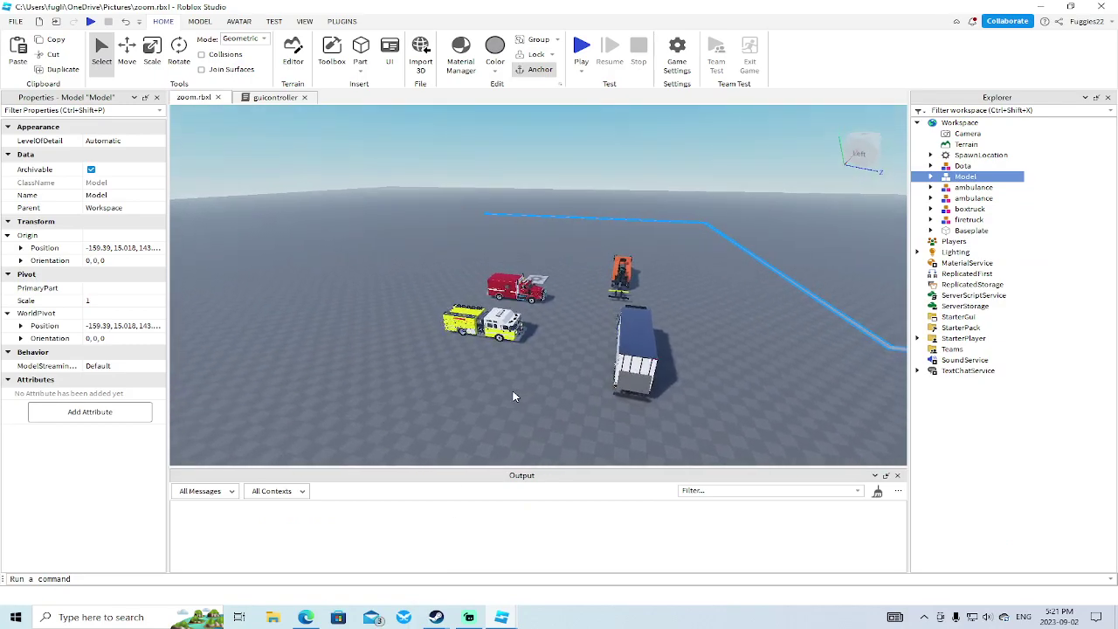
Step: Paste the customsuv and customtruck models into the zoom.rbxl workspace near the other vehicles
{"action": "key", "text": "w"}
{"action": "right_click_drag", "start_coordinate": [513, 391], "coordinate": [515, 392]}
{"action": "right_click", "coordinate": [518, 387]}
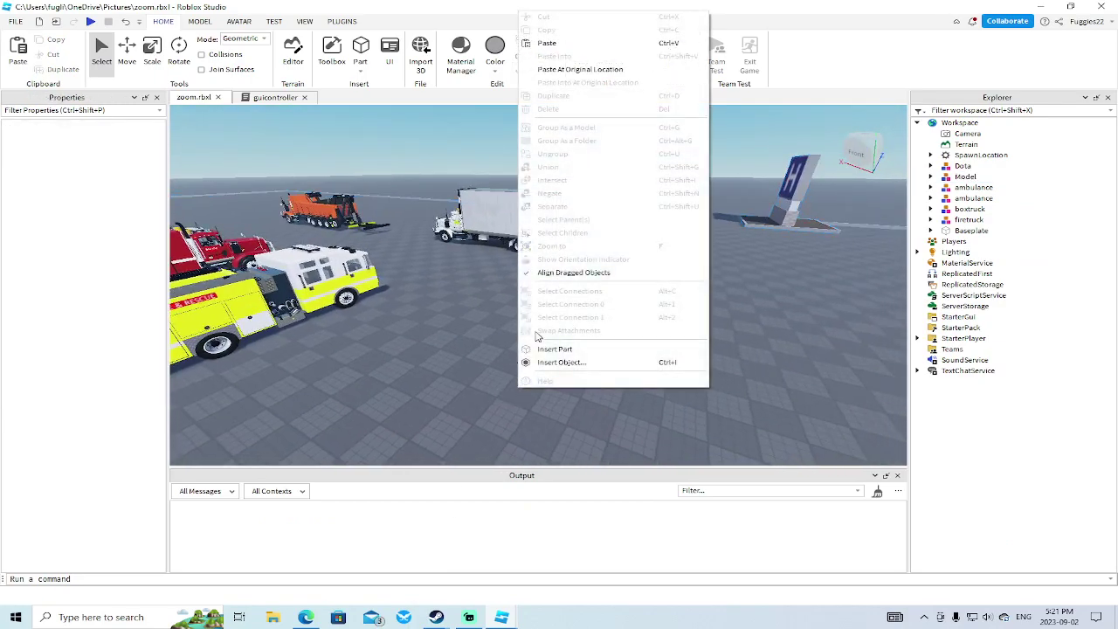
{"action": "left_click", "coordinate": [547, 42]}
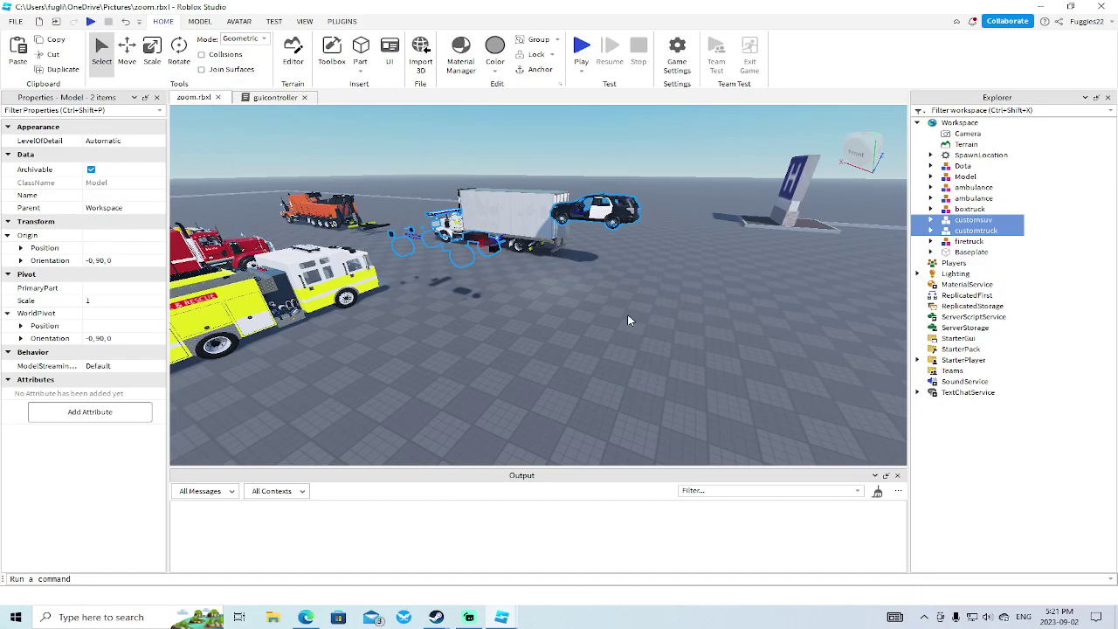
{"action": "right_click_drag", "start_coordinate": [631, 318], "coordinate": [631, 318]}
Step: Move the pasted customs pickup and SUV onto open ground so they stand side by side next to the fire truck
{"action": "left_click_drag", "start_coordinate": [486, 237], "coordinate": [493, 248]}
{"action": "left_click_drag", "start_coordinate": [494, 249], "coordinate": [540, 374]}
{"action": "right_click_drag", "start_coordinate": [540, 374], "coordinate": [541, 374]}
{"action": "left_click_drag", "start_coordinate": [721, 278], "coordinate": [512, 340]}
{"action": "key", "text": "w"}
{"action": "right_click_drag", "start_coordinate": [512, 340], "coordinate": [512, 345]}
{"action": "scroll", "coordinate": [512, 345], "scroll_direction": "down", "scroll_amount": 5}
{"action": "left_click_drag", "start_coordinate": [393, 318], "coordinate": [537, 382]}
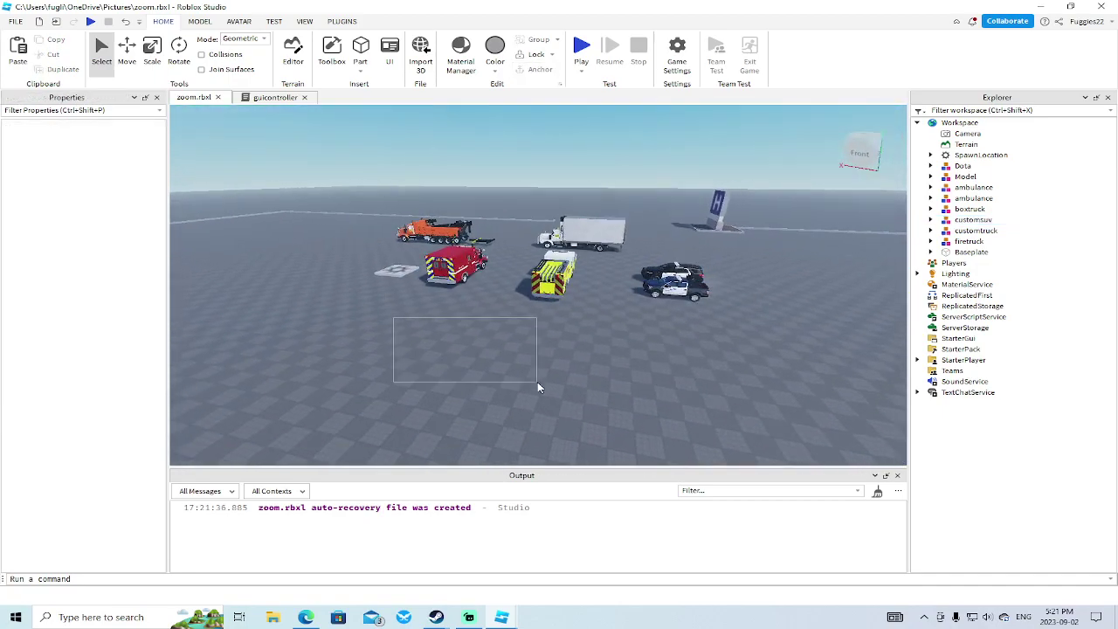
Step: Move the SpawnLocation pad to the open ground in front of the fire truck and customs vehicles
{"action": "key", "text": "d"}
{"action": "left_click_drag", "start_coordinate": [387, 281], "coordinate": [621, 329]}
{"action": "right_click_drag", "start_coordinate": [636, 326], "coordinate": [643, 365]}
{"action": "key", "text": "w"}
{"action": "key", "text": "d"}
{"action": "key", "text": "d"}
{"action": "key", "text": "s"}
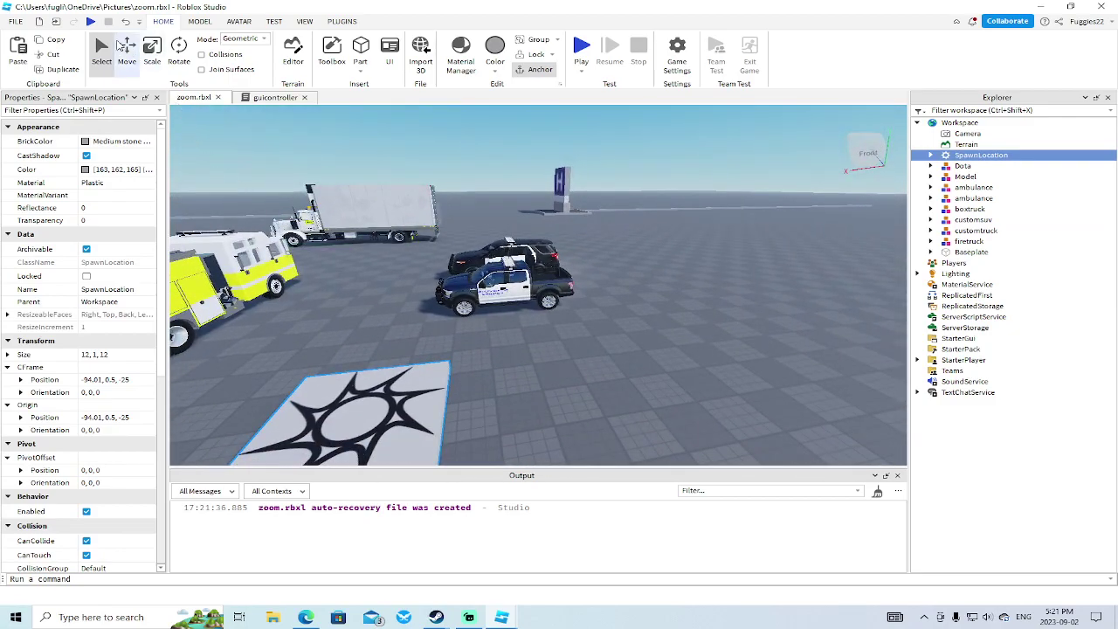
Step: Start a play test, walk the character to the customs pickup and get into its driver's seat
{"action": "left_click", "coordinate": [91, 21]}
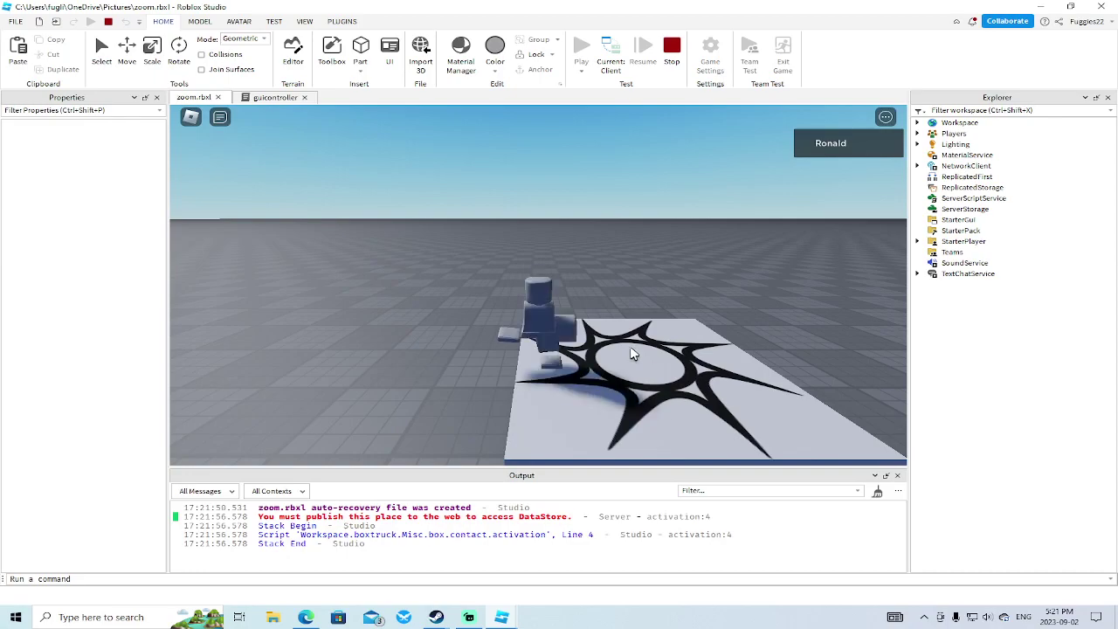
{"action": "right_click_drag", "start_coordinate": [644, 363], "coordinate": [646, 363]}
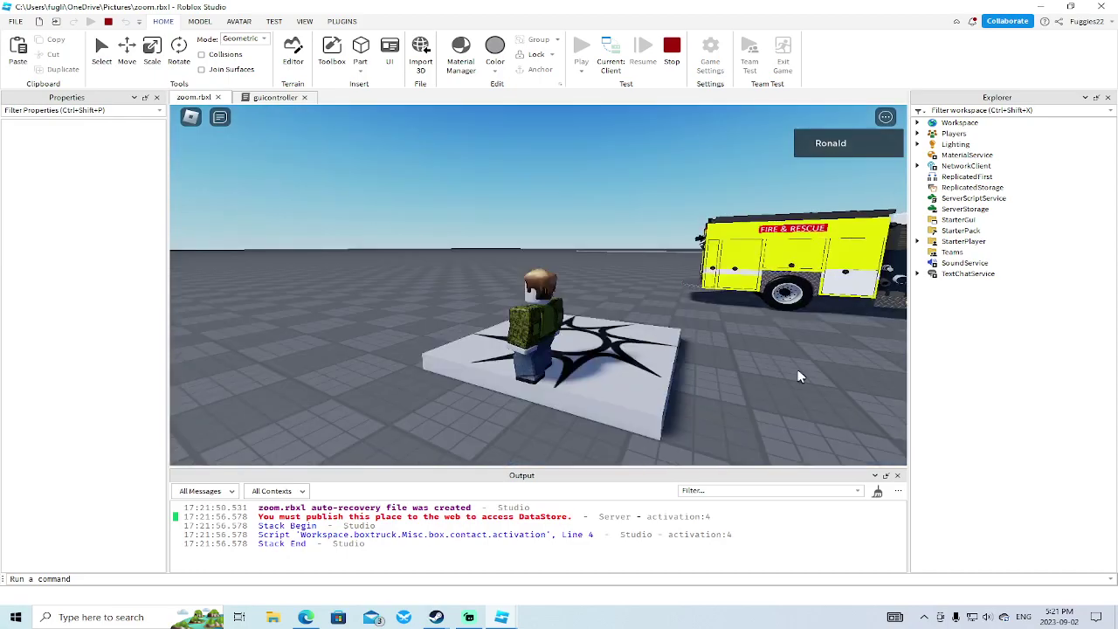
{"action": "right_click_drag", "start_coordinate": [722, 365], "coordinate": [724, 366]}
{"action": "key", "text": "d"}
{"action": "key", "text": "w"}
{"action": "key", "text": "w"}
{"action": "key", "text": "f"}
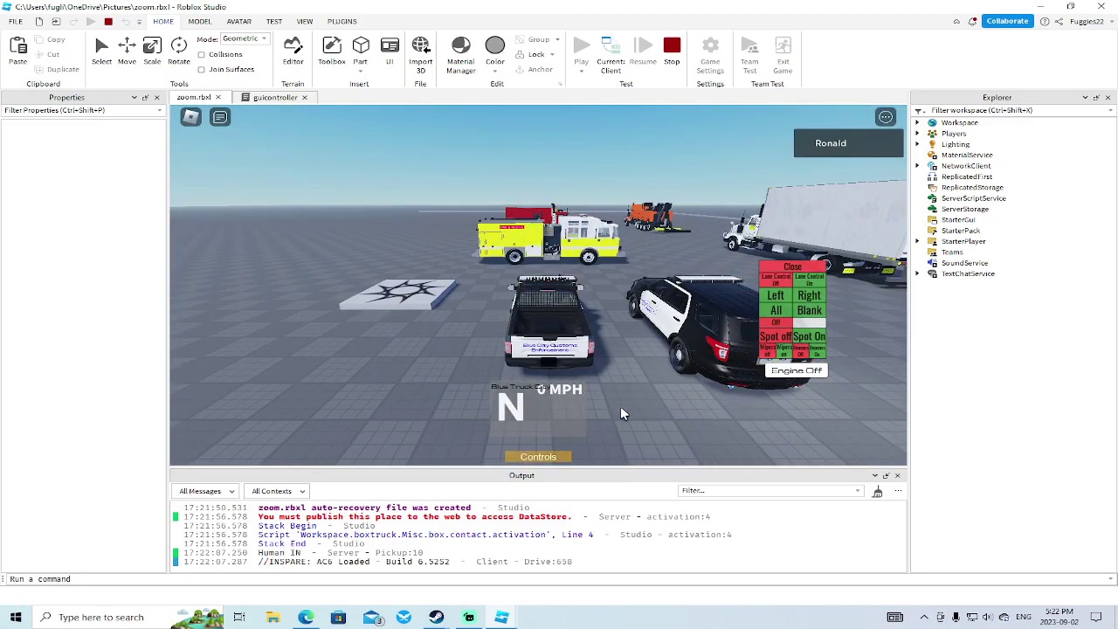
Step: Inspect the customs pickup from behind and from the side, and try the Lane Control Off option in its control box
{"action": "scroll", "coordinate": [636, 390], "scroll_direction": "up", "scroll_amount": 3}
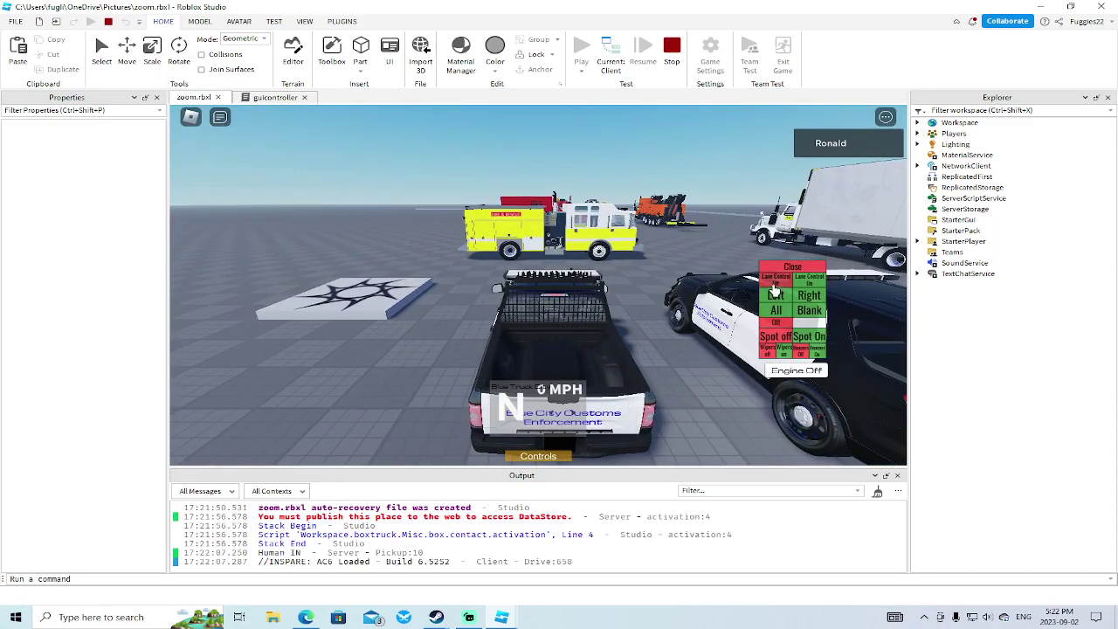
{"action": "right_click_drag", "start_coordinate": [690, 352], "coordinate": [692, 356]}
{"action": "scroll", "coordinate": [692, 356], "scroll_direction": "up", "scroll_amount": 1}
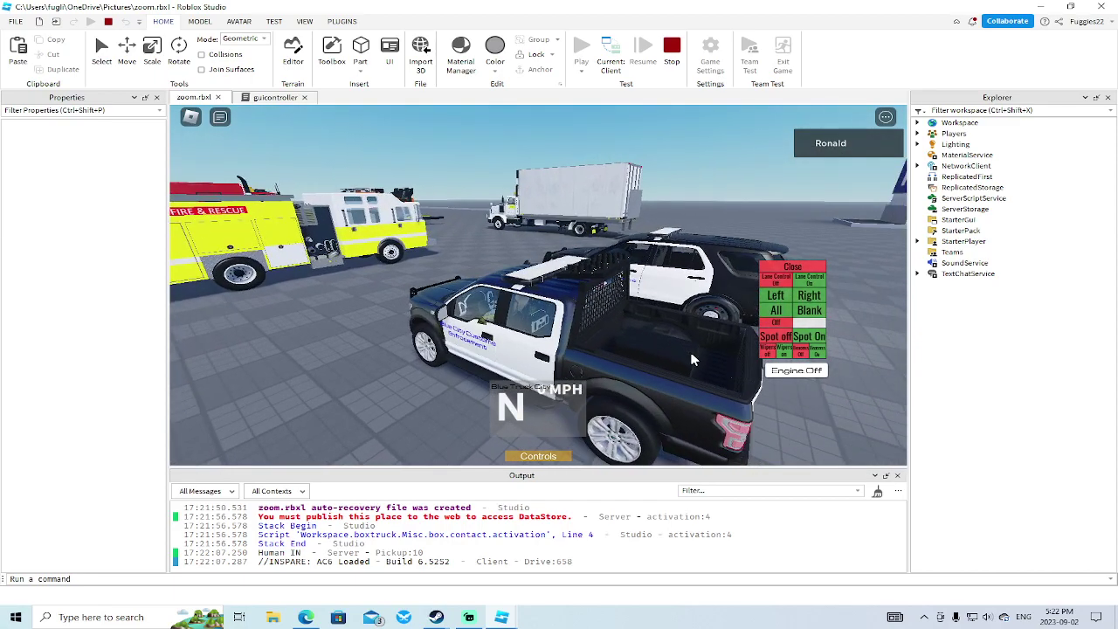
{"action": "left_click", "coordinate": [776, 279]}
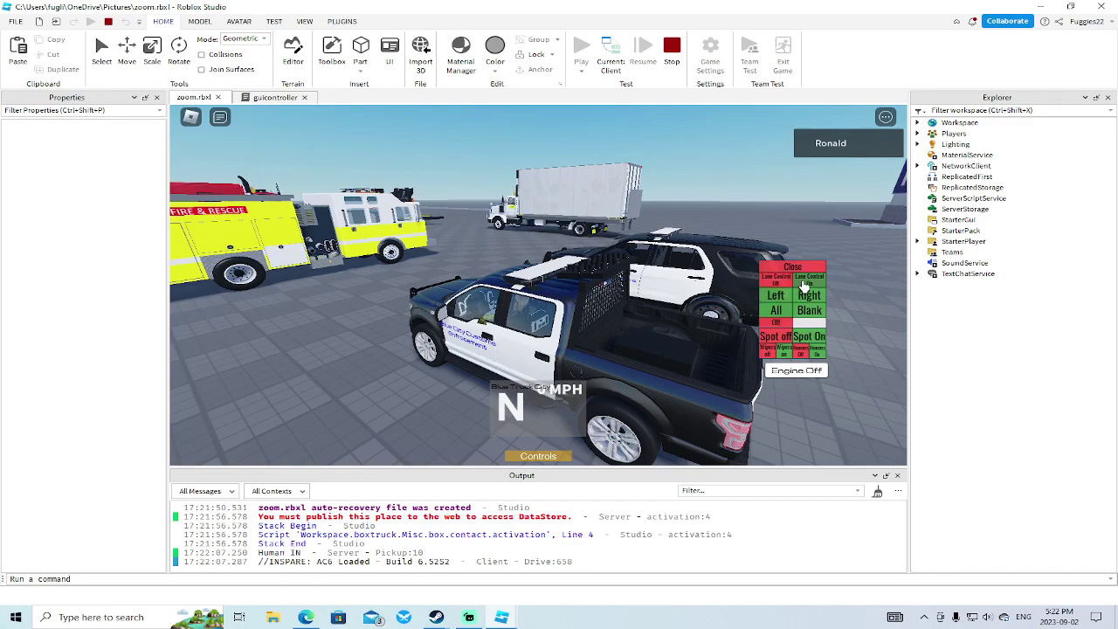
{"action": "right_click_drag", "start_coordinate": [628, 322], "coordinate": [626, 295]}
Step: Leave the customs pickup, walk to the customs SUV and get into its driver's seat
{"action": "key", "text": "space"}
{"action": "key", "text": "s"}
{"action": "key", "text": "d"}
{"action": "key", "text": "w"}
{"action": "key", "text": "e"}
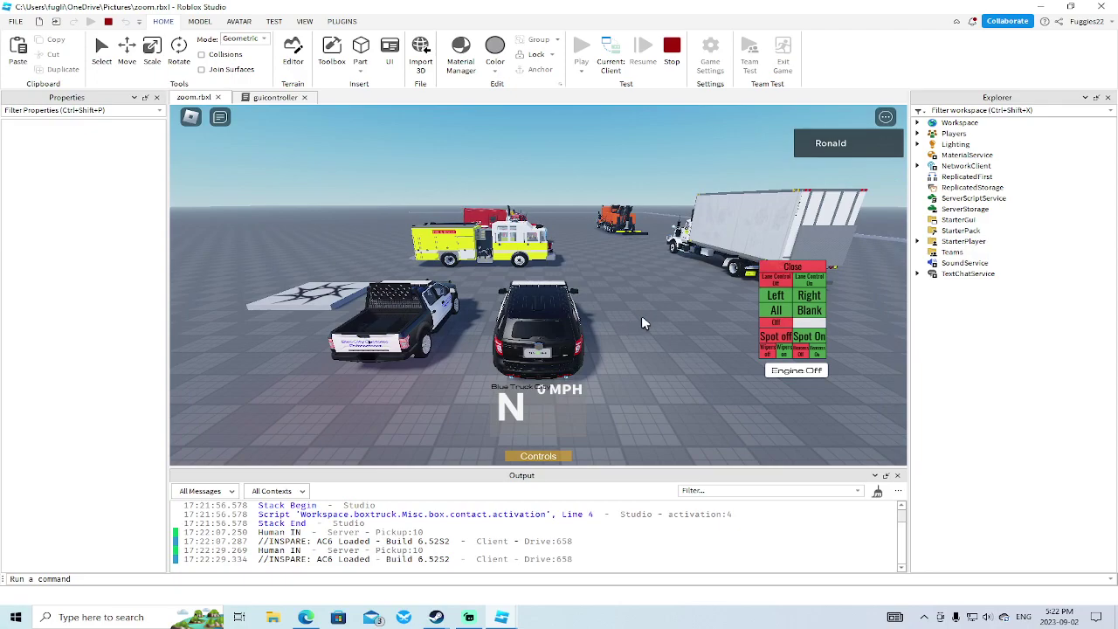
Step: Examine the customs SUV up close, get out, walk around both customs vehicles and end the play test
{"action": "right_click_drag", "start_coordinate": [669, 296], "coordinate": [670, 296]}
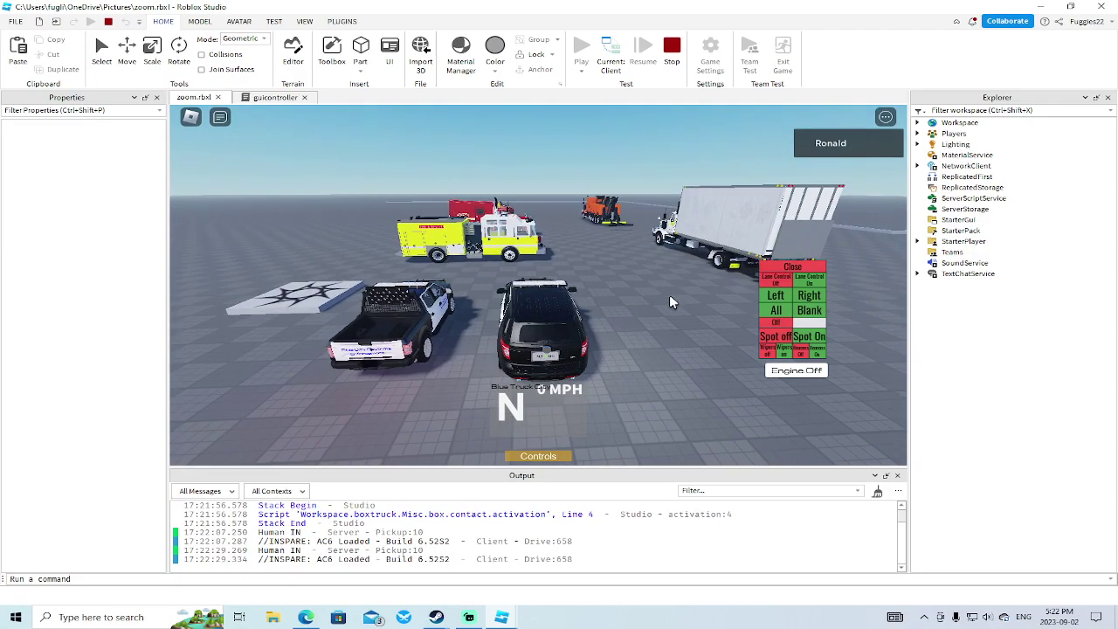
{"action": "scroll", "coordinate": [670, 297], "scroll_direction": "up", "scroll_amount": 3}
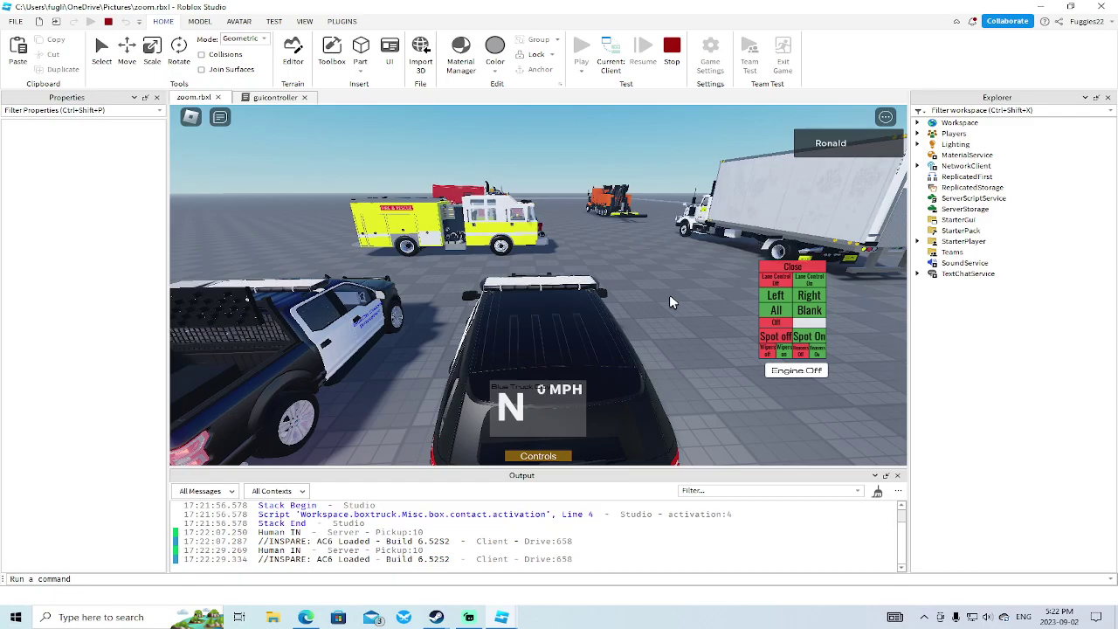
{"action": "key", "text": "space"}
{"action": "key", "text": "a"}
{"action": "key", "text": "s"}
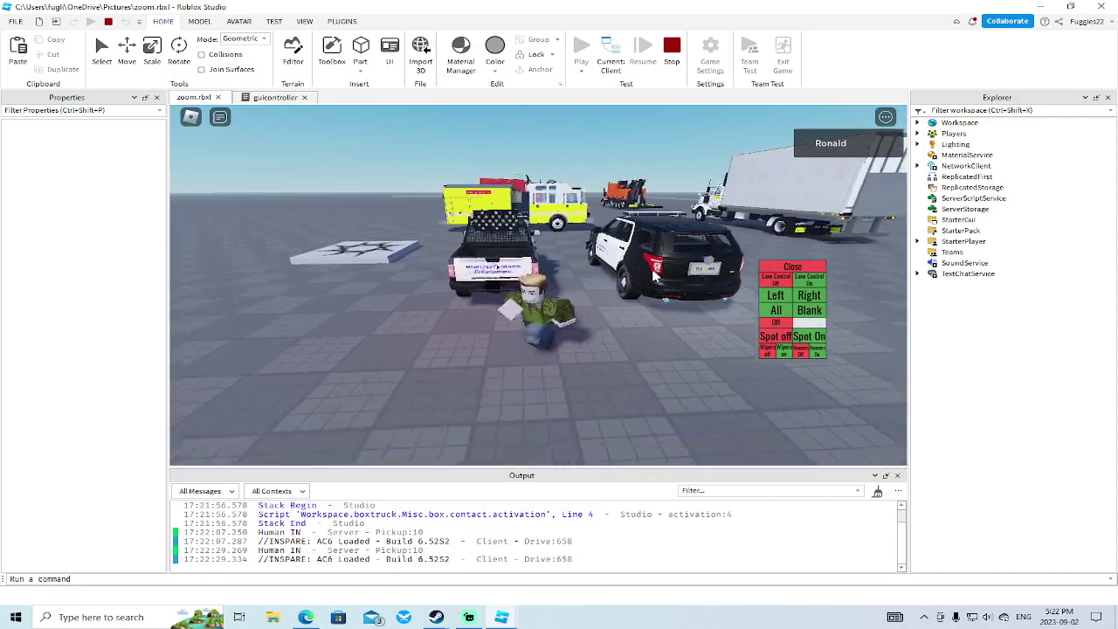
{"action": "key", "text": "a"}
{"action": "right_click_drag", "start_coordinate": [639, 276], "coordinate": [638, 276]}
{"action": "key", "text": "w"}
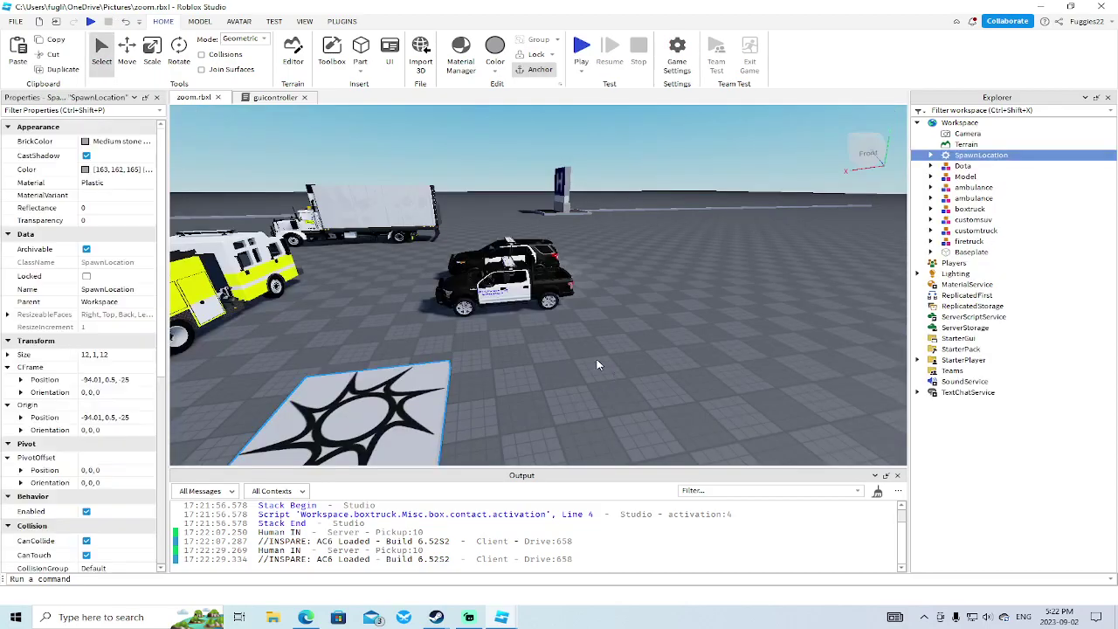
Step: Rotate the SpawnLocation to an orientation of 0, -90, 0 and move it to -106.92, 0.5, -23.99 beside the customs pickup
{"action": "key", "text": "w"}
{"action": "right_click_drag", "start_coordinate": [538, 342], "coordinate": [538, 342]}
{"action": "key", "text": "s"}
{"action": "key", "text": "w"}
{"action": "scroll", "coordinate": [537, 342], "scroll_direction": "down", "scroll_amount": 5}
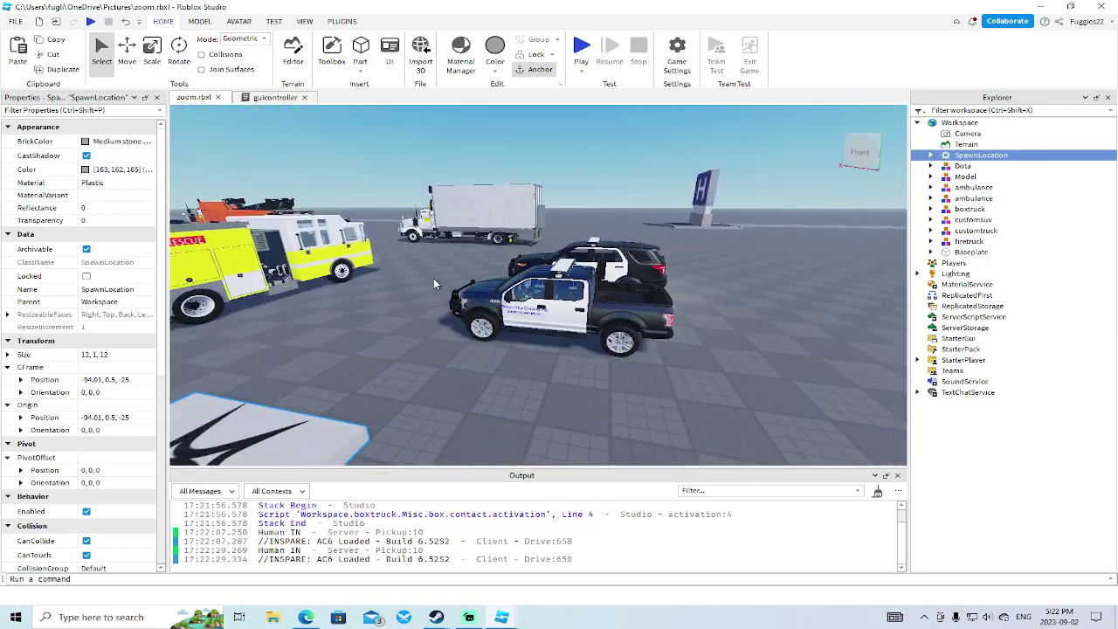
{"action": "scroll", "coordinate": [410, 270], "scroll_direction": "down", "scroll_amount": 2}
{"action": "right_click_drag", "start_coordinate": [340, 265], "coordinate": [382, 331]}
{"action": "scroll", "coordinate": [382, 332], "scroll_direction": "down", "scroll_amount": 2}
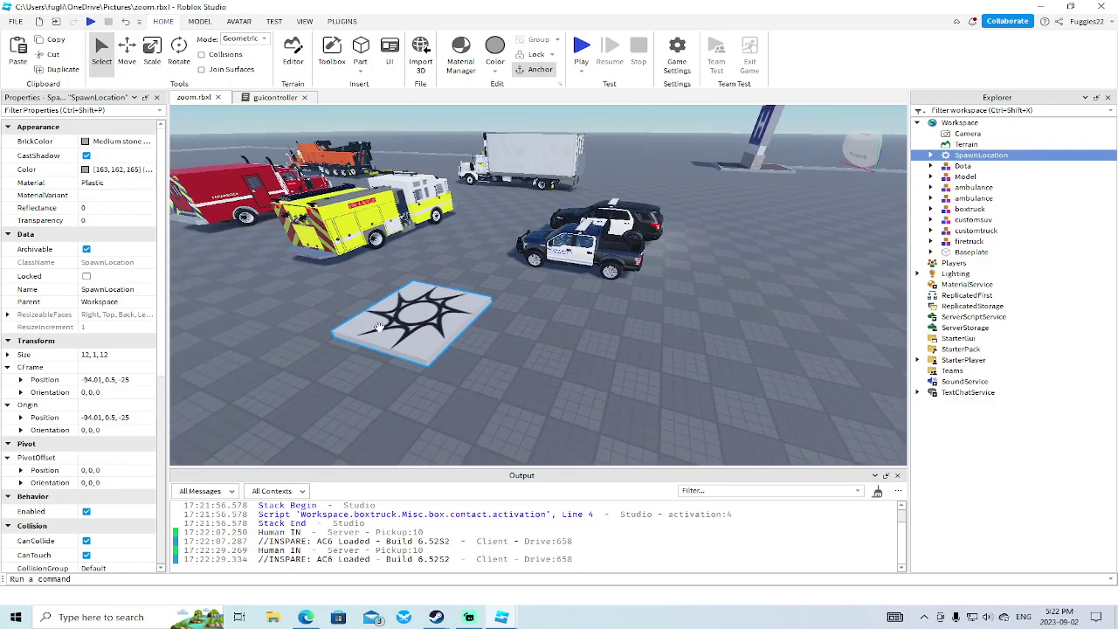
{"action": "left_click", "coordinate": [389, 329]}
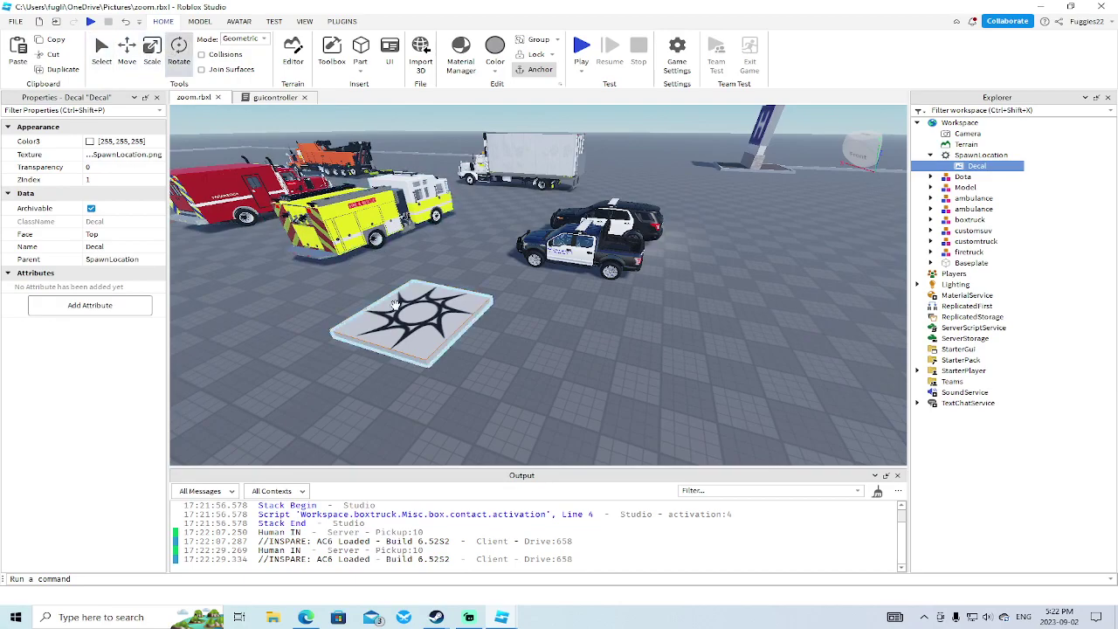
{"action": "left_click", "coordinate": [401, 349]}
{"action": "left_click_drag", "start_coordinate": [358, 360], "coordinate": [354, 361]}
{"action": "left_click", "coordinate": [934, 144]}
{"action": "left_click", "coordinate": [397, 358]}
{"action": "left_click_drag", "start_coordinate": [359, 356], "coordinate": [359, 356]}
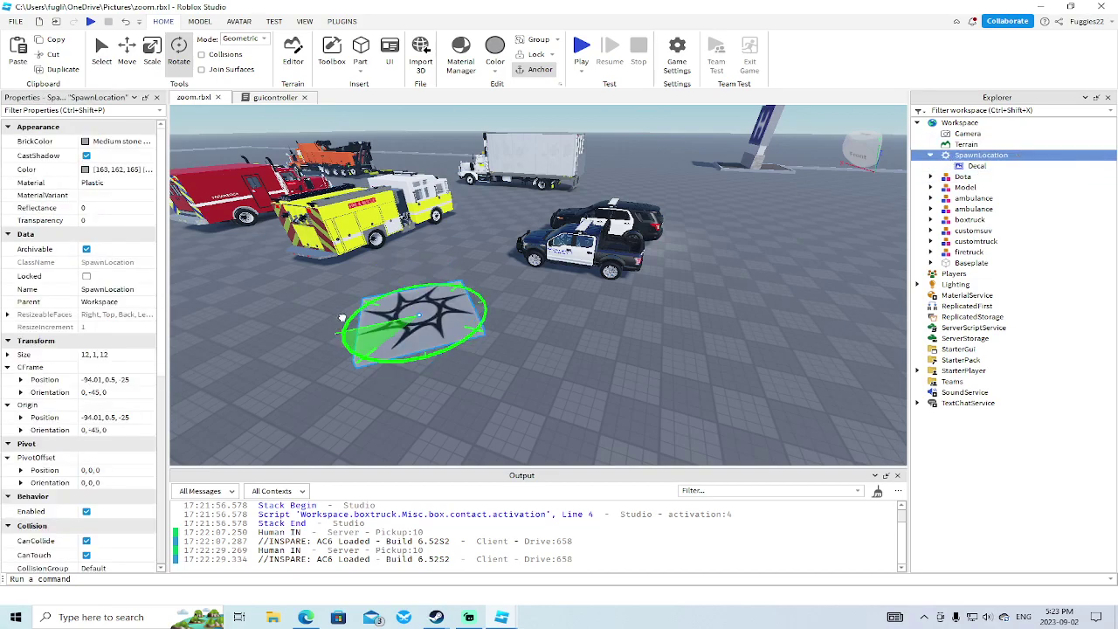
{"action": "left_click_drag", "start_coordinate": [343, 316], "coordinate": [358, 345]}
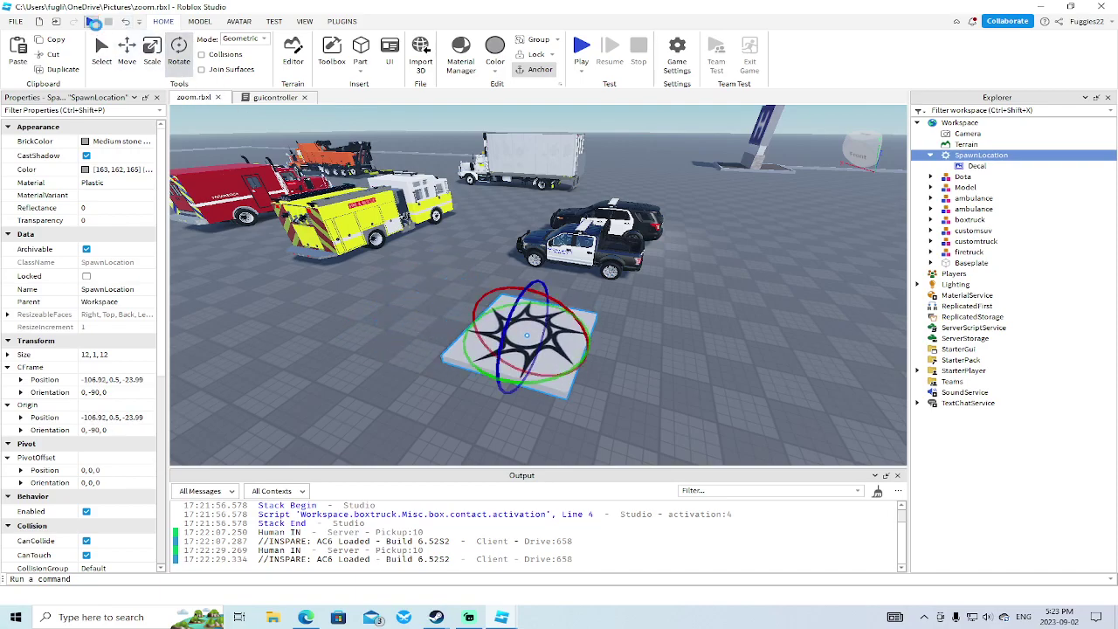
Step: Play-test the place from the rotated spawn pad, walk forward briefly and end the test
{"action": "left_click", "coordinate": [91, 21]}
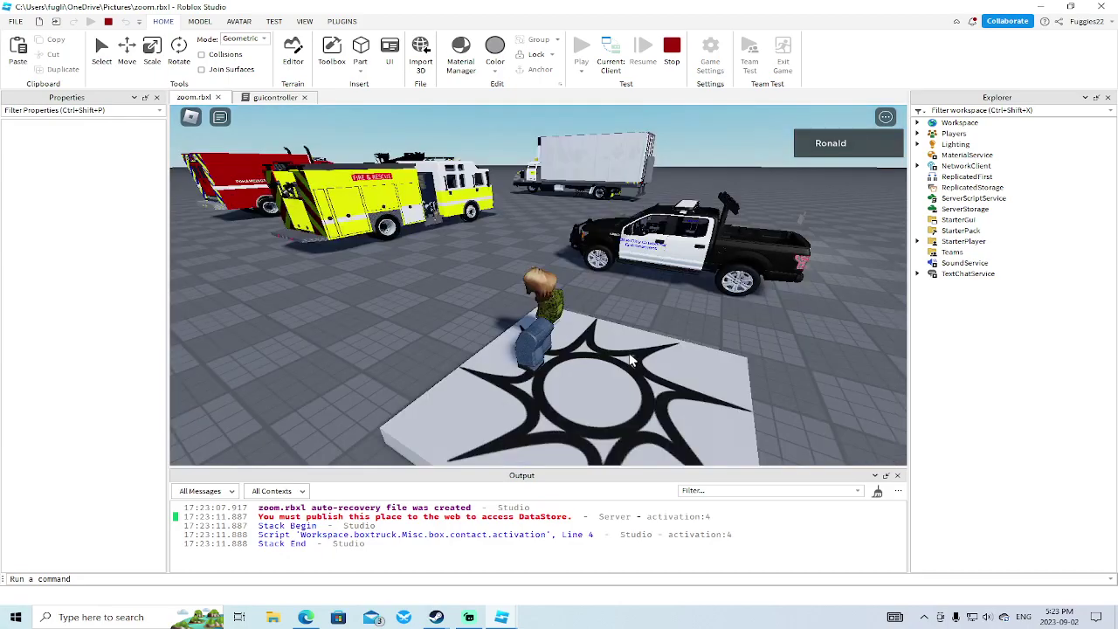
{"action": "right_click_drag", "start_coordinate": [628, 354], "coordinate": [629, 354]}
{"action": "key", "text": "w"}
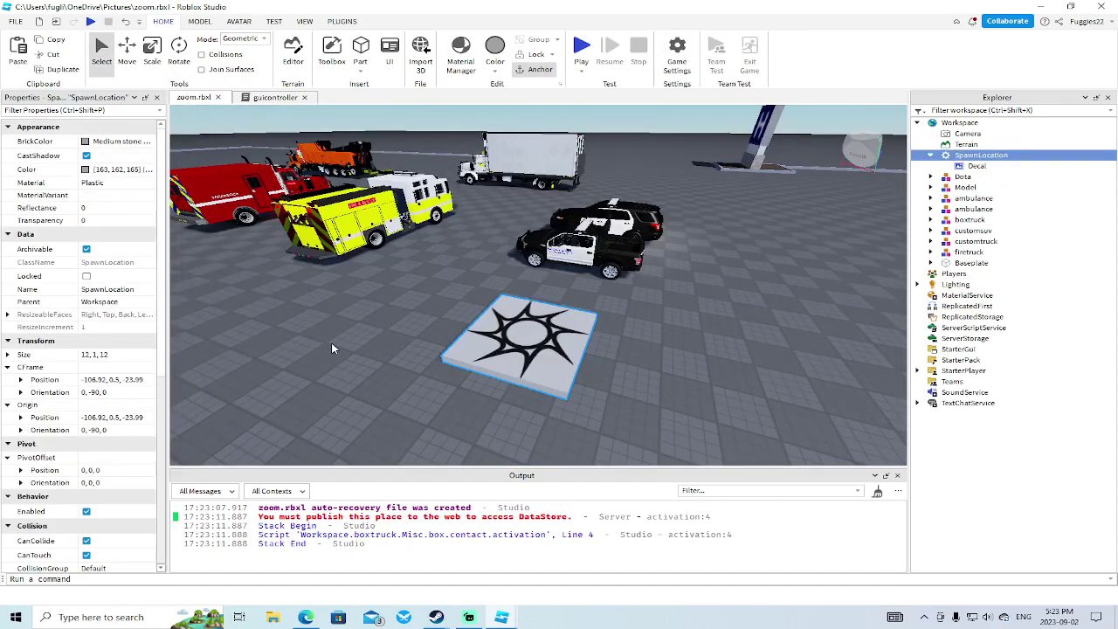
Step: Go inside the customs pickup's cab and select the dashboard MeshPart to inspect the interior
{"action": "key", "text": "w"}
{"action": "right_click_drag", "start_coordinate": [465, 299], "coordinate": [468, 302]}
{"action": "key", "text": "w"}
{"action": "right_click_drag", "start_coordinate": [421, 382], "coordinate": [439, 320]}
{"action": "left_click", "coordinate": [464, 273]}
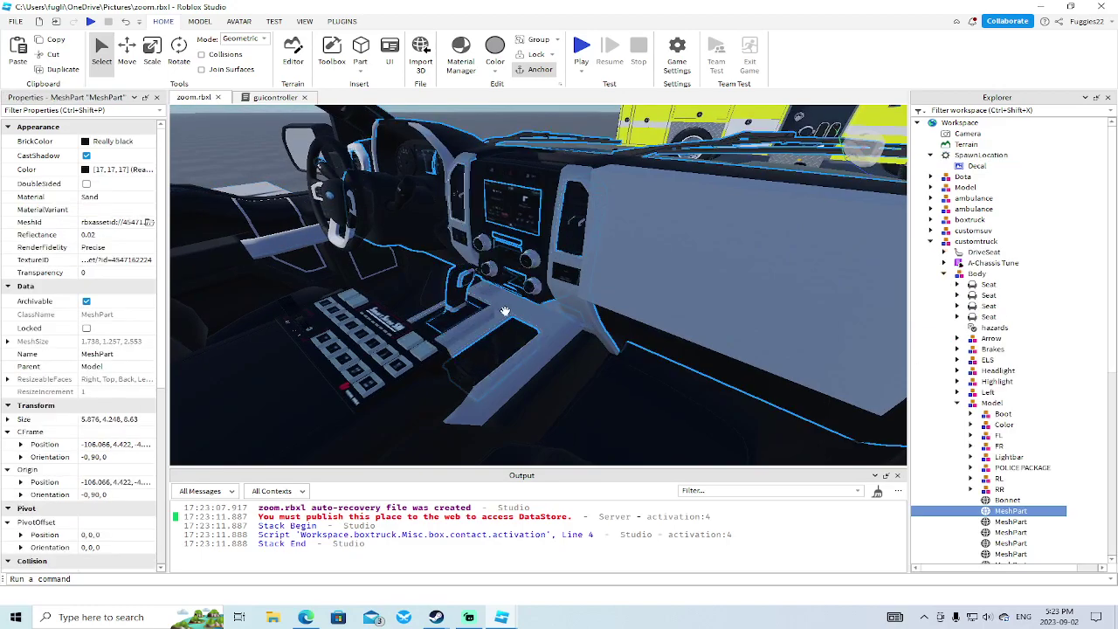
{"action": "scroll", "coordinate": [991, 458], "scroll_direction": "down", "scroll_amount": 2}
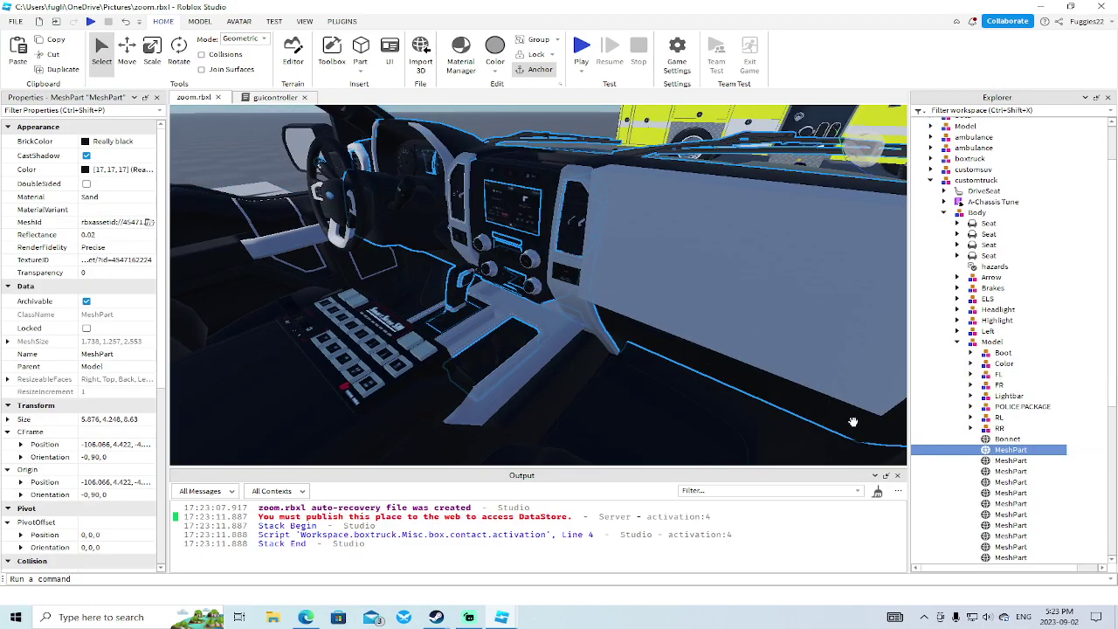
Step: Back out of the cab to view the whole customs pickup, and collapse the Model group inside customtruck's Body
{"action": "right_click_drag", "start_coordinate": [582, 379], "coordinate": [582, 380]}
{"action": "key", "text": "s"}
{"action": "key", "text": "w"}
{"action": "scroll", "coordinate": [582, 380], "scroll_direction": "down", "scroll_amount": 5}
{"action": "left_click", "coordinate": [958, 342]}
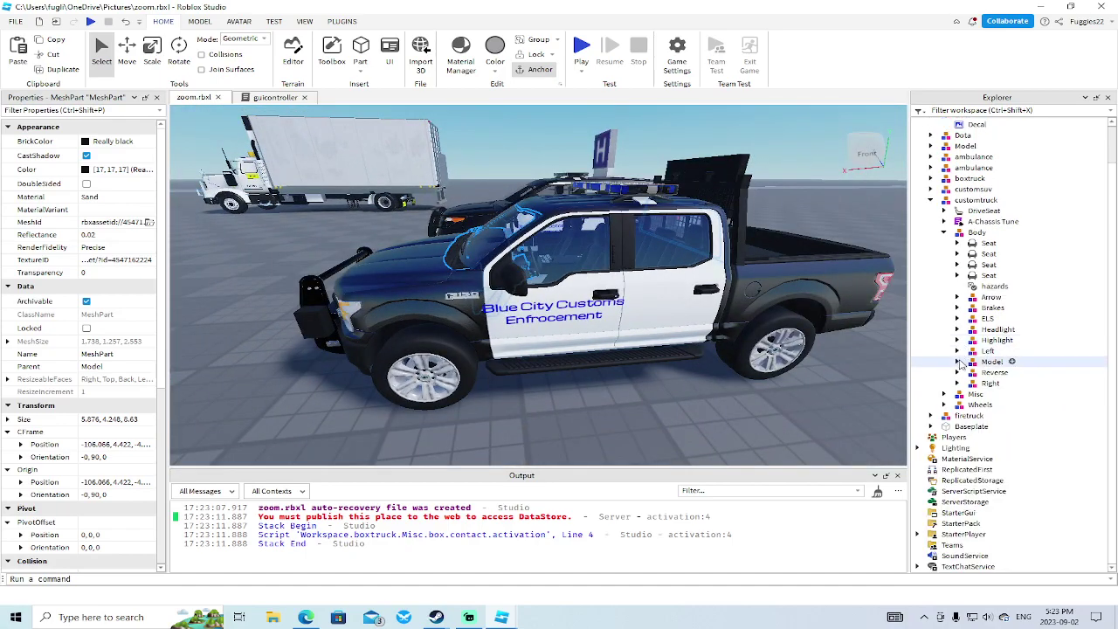
Step: Select the Arrow and Brakes models in customtruck's Body in turn, and focus the view on Brakes
{"action": "left_click", "coordinate": [974, 299]}
{"action": "right_click_drag", "start_coordinate": [840, 350], "coordinate": [840, 351]}
{"action": "scroll", "coordinate": [840, 350], "scroll_direction": "down", "scroll_amount": 3}
{"action": "scroll", "coordinate": [840, 350], "scroll_direction": "up", "scroll_amount": 4}
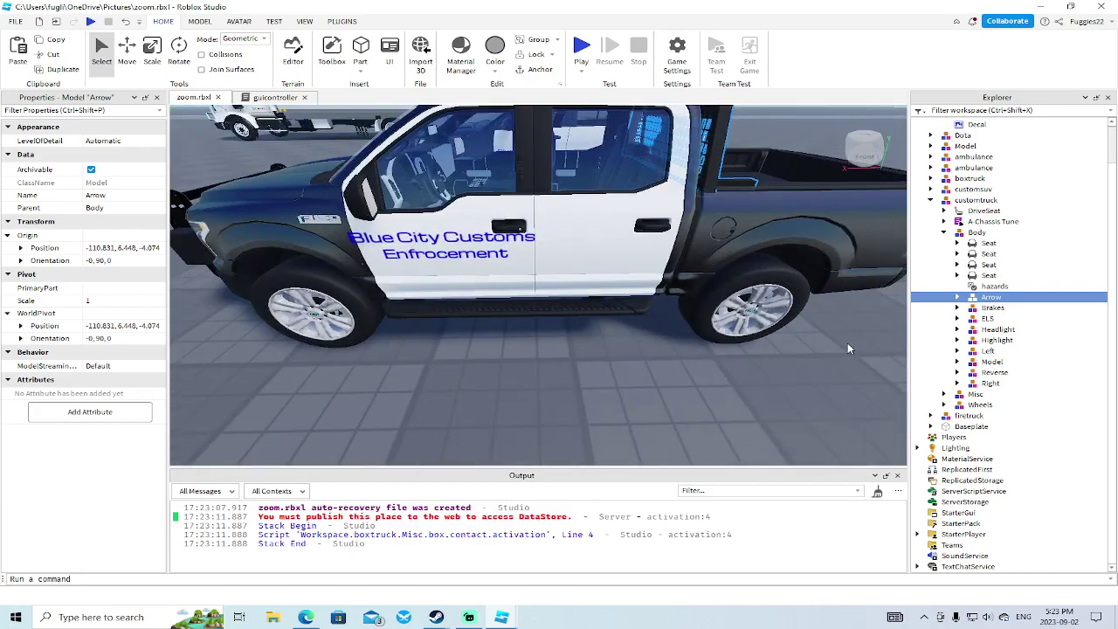
{"action": "scroll", "coordinate": [858, 347], "scroll_direction": "down", "scroll_amount": 5}
{"action": "left_click", "coordinate": [993, 308]}
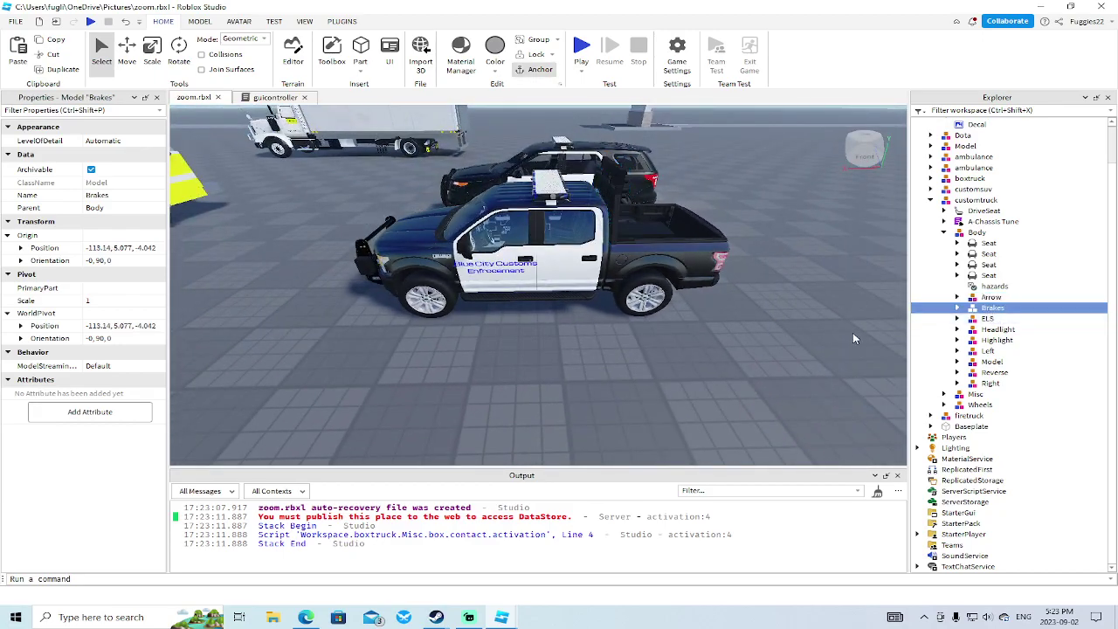
{"action": "key", "text": "f"}
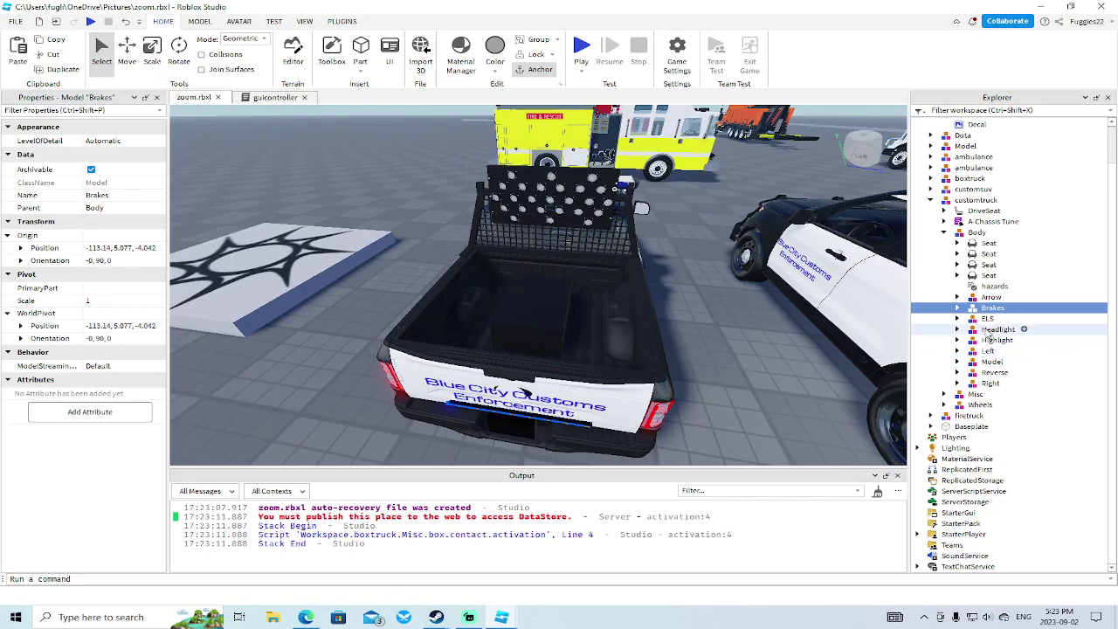
Step: Select the ELS model in customtruck's Body, focus on it and inspect the pickup's emergency lights
{"action": "left_click", "coordinate": [987, 319]}
{"action": "key", "text": "f"}
{"action": "right_click_drag", "start_coordinate": [696, 361], "coordinate": [657, 344]}
{"action": "key", "text": "w"}
{"action": "key", "text": "a"}
{"action": "key", "text": "w"}
{"action": "key", "text": "w"}
{"action": "right_click_drag", "start_coordinate": [458, 215], "coordinate": [454, 216]}
{"action": "key", "text": "w"}
{"action": "key", "text": "d"}
{"action": "right_click_drag", "start_coordinate": [589, 318], "coordinate": [617, 319]}
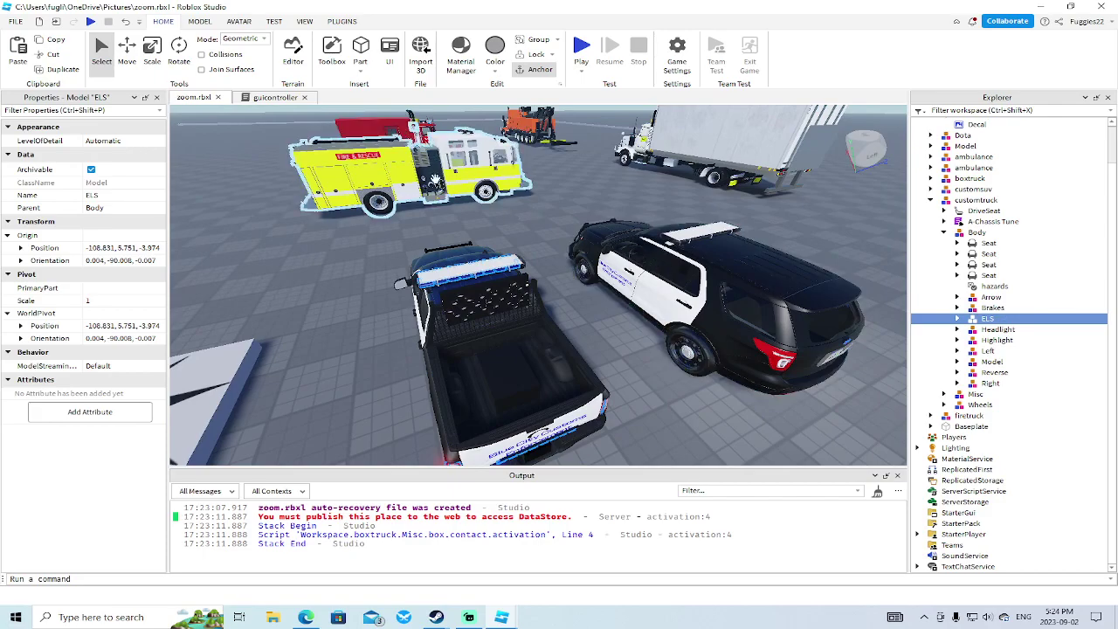
Step: Examine the customs pickup's roof light bar, arrow board and bed from behind and from the side
{"action": "key", "text": "s"}
{"action": "right_click_drag", "start_coordinate": [542, 237], "coordinate": [541, 240]}
{"action": "key", "text": "w"}
{"action": "key", "text": "s"}
{"action": "key", "text": "w"}
{"action": "key", "text": "w"}
{"action": "right_click_drag", "start_coordinate": [477, 267], "coordinate": [477, 267]}
{"action": "key", "text": "s"}
{"action": "right_click_drag", "start_coordinate": [552, 319], "coordinate": [552, 319]}
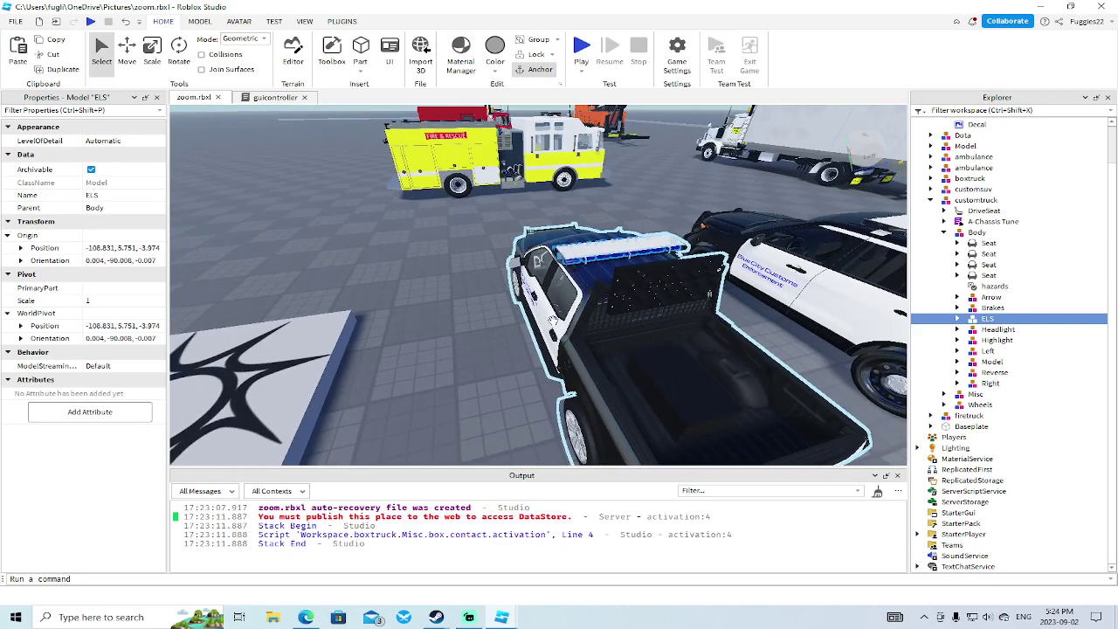
{"action": "scroll", "coordinate": [461, 307], "scroll_direction": "down", "scroll_amount": 3}
{"action": "right_click_drag", "start_coordinate": [461, 306], "coordinate": [461, 307]}
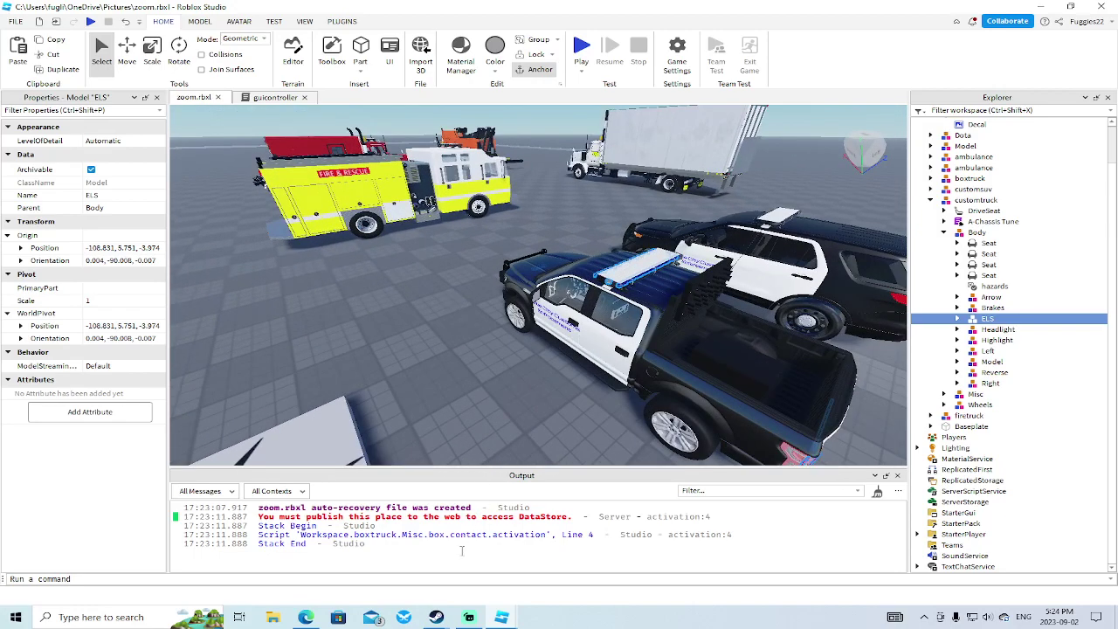
{"action": "mouse_move", "coordinate": [503, 619]}
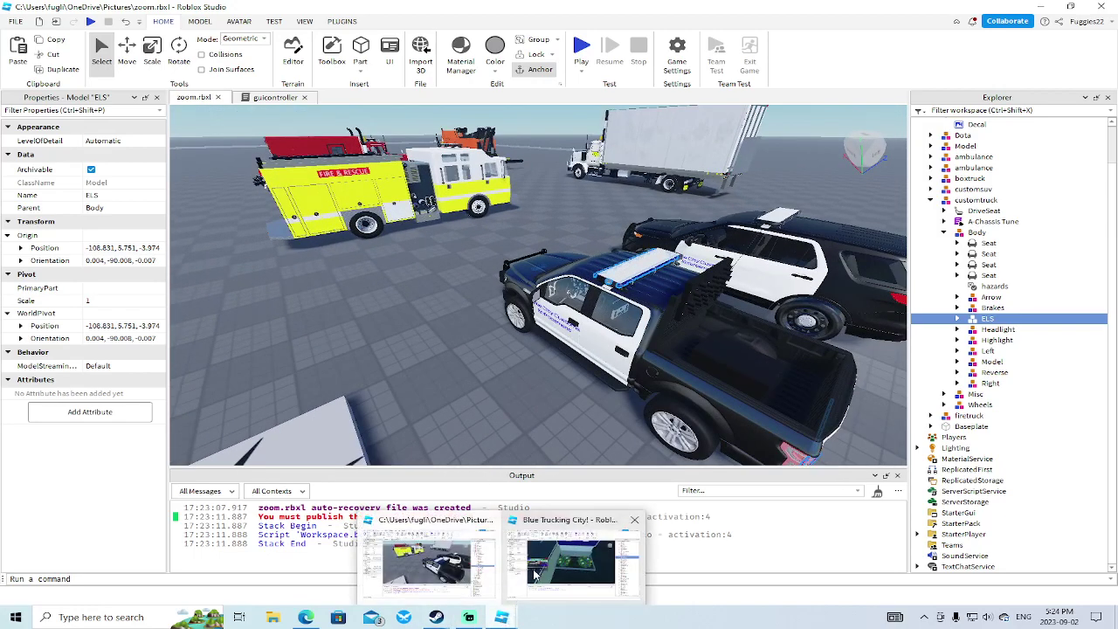
{"action": "left_click", "coordinate": [568, 563]}
{"action": "left_click", "coordinate": [1093, 10]}
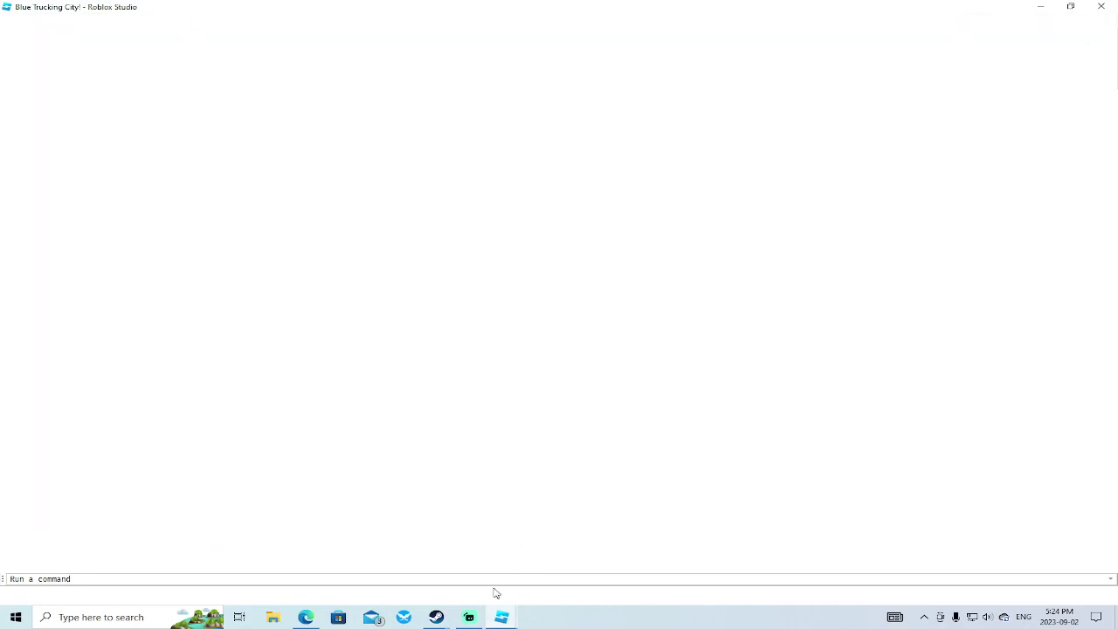
{"action": "mouse_move", "coordinate": [502, 620]}
{"action": "left_click", "coordinate": [442, 587]}
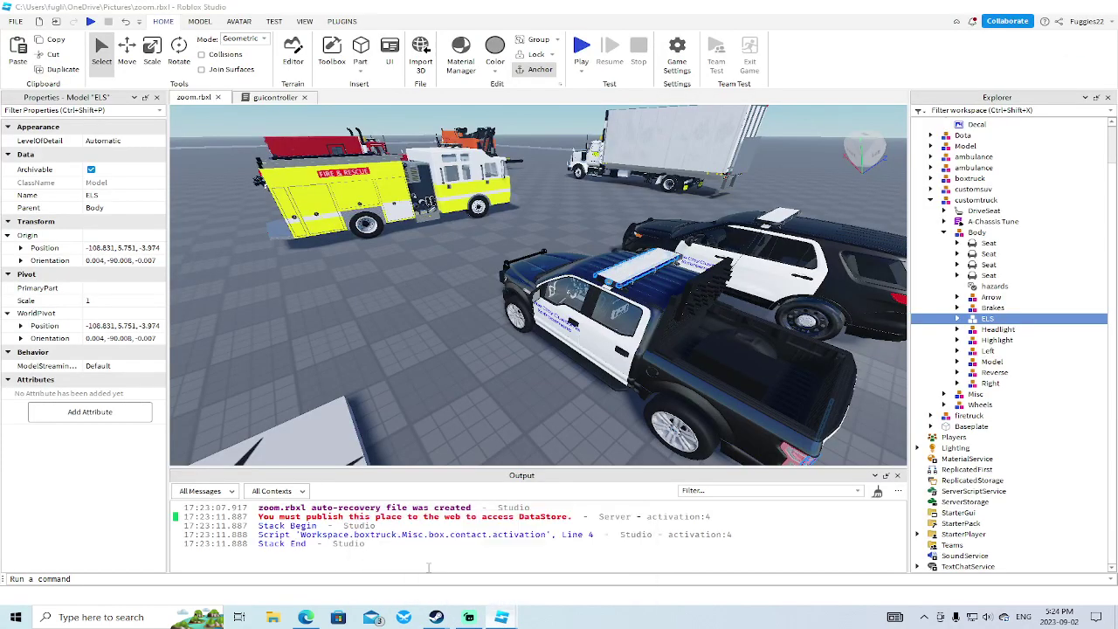
Step: Go around to the side of the customs pickup and examine its cab interior through the door windows
{"action": "key", "text": "s"}
{"action": "key", "text": "d"}
{"action": "right_click_drag", "start_coordinate": [515, 386], "coordinate": [515, 380]}
{"action": "key", "text": "w"}
{"action": "key", "text": "a"}
{"action": "key", "text": "w"}
{"action": "scroll", "coordinate": [515, 380], "scroll_direction": "up", "scroll_amount": 3}
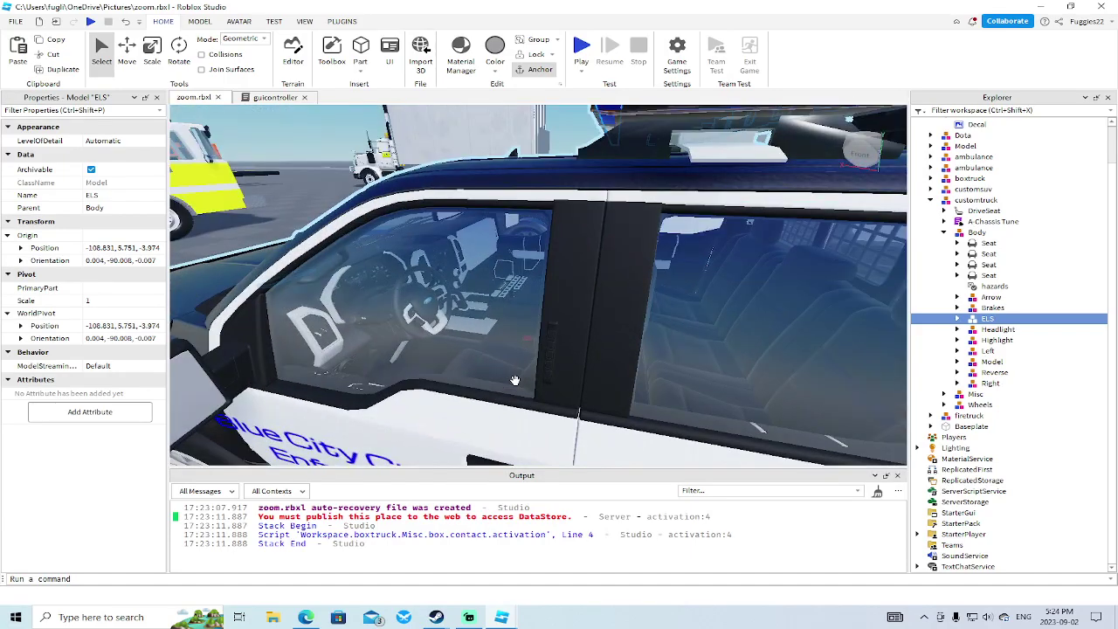
Step: Expand customtruck's Misc model, select its Part and focus the view on that panel inside the cab
{"action": "left_click", "coordinate": [944, 394]}
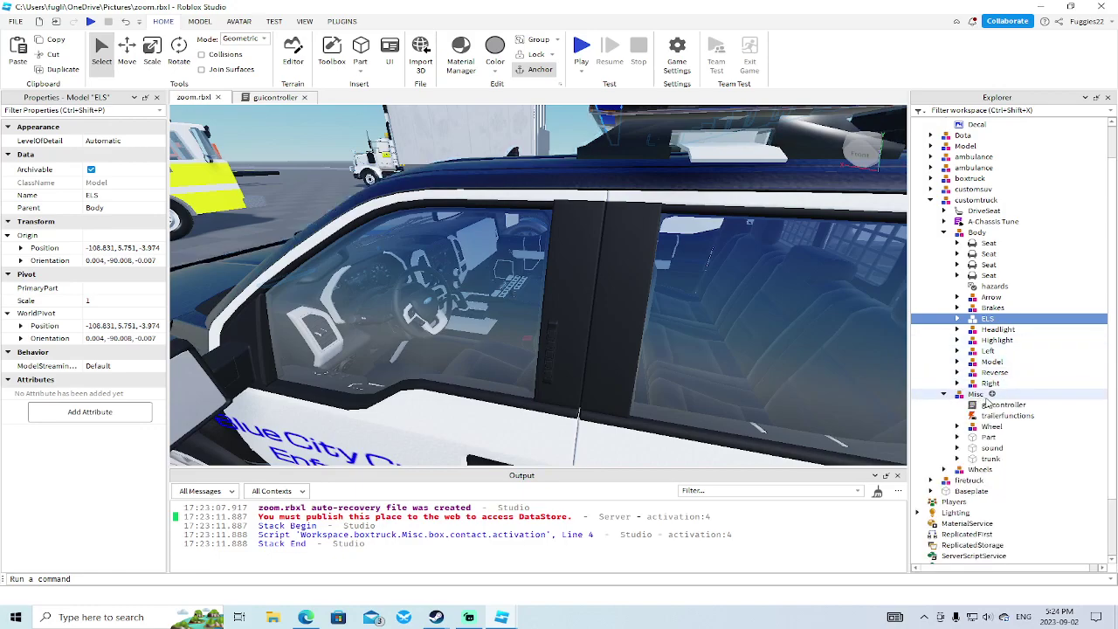
{"action": "left_click", "coordinate": [973, 441]}
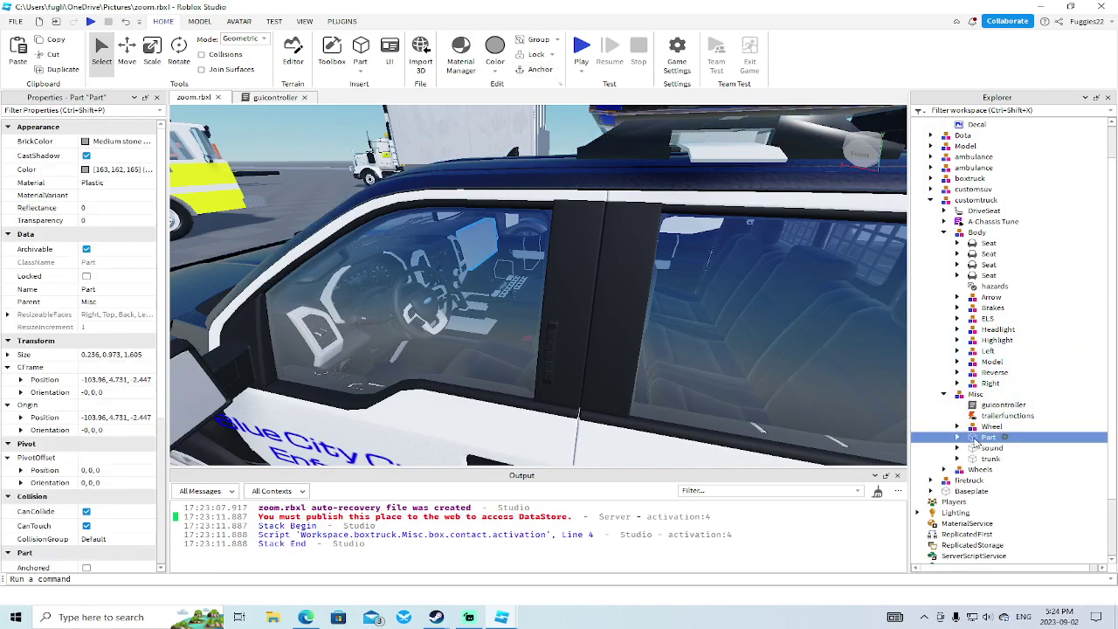
{"action": "key", "text": "f"}
{"action": "right_click_drag", "start_coordinate": [737, 401], "coordinate": [737, 401]}
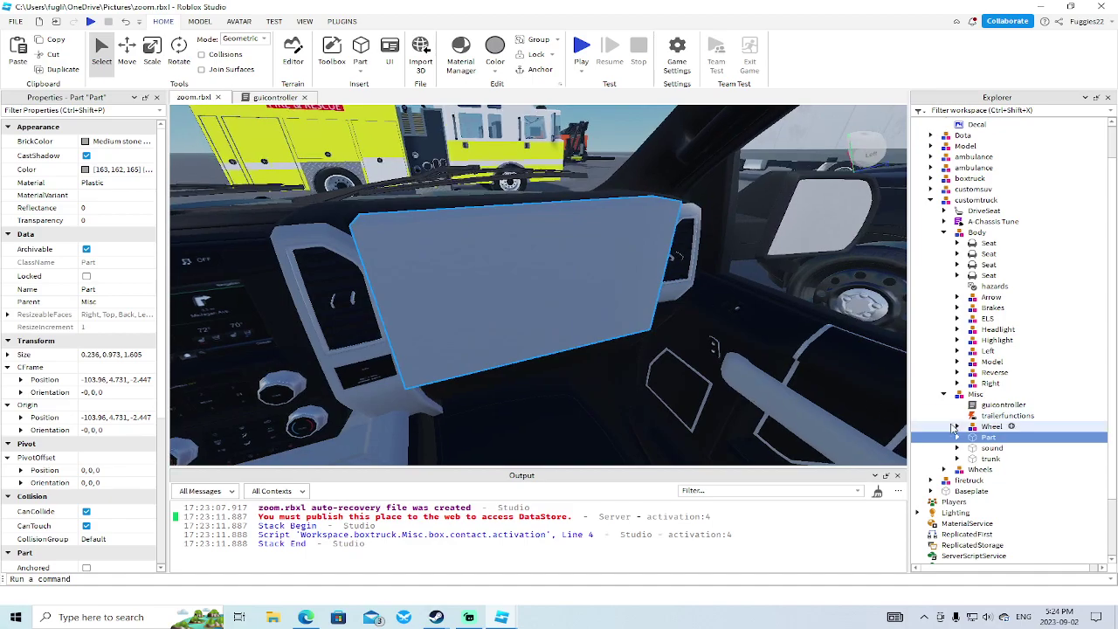
Step: Select the sound and trunk parts in Misc in turn, focus the view on each, and collapse Misc
{"action": "double_click", "coordinate": [987, 448]}
{"action": "key", "text": "f"}
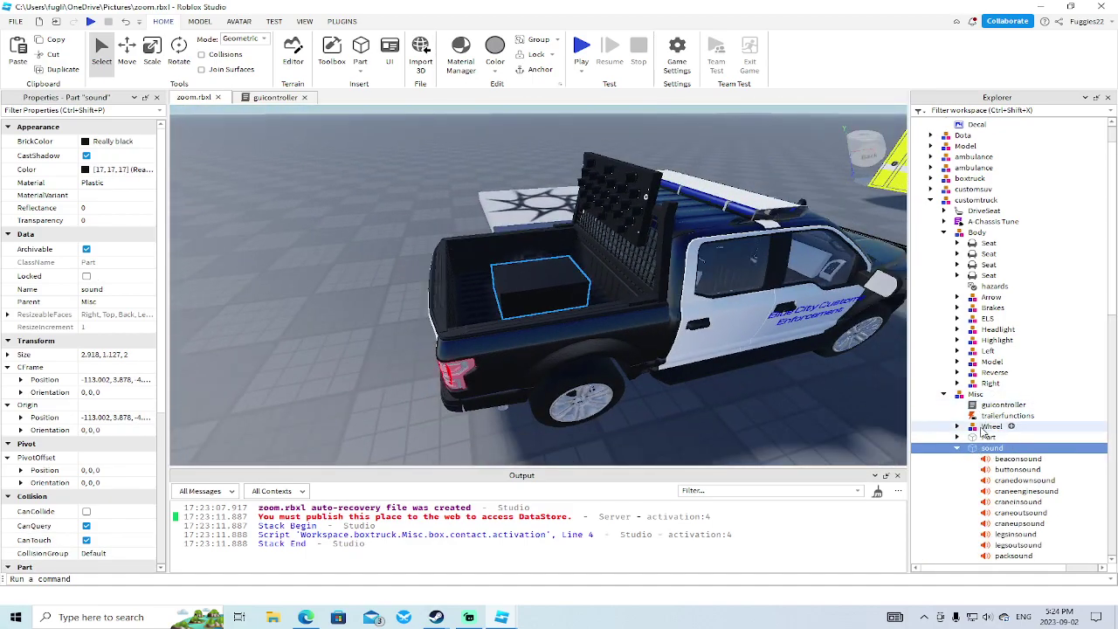
{"action": "left_click", "coordinate": [957, 448]}
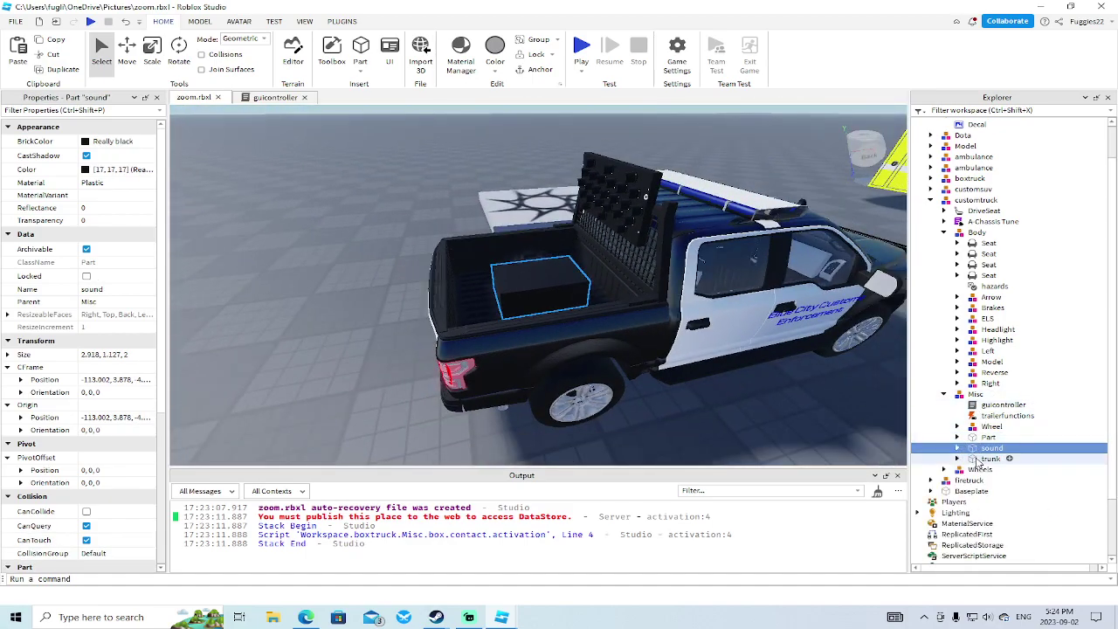
{"action": "left_click", "coordinate": [978, 459]}
{"action": "key", "text": "f"}
{"action": "scroll", "coordinate": [762, 415], "scroll_direction": "down", "scroll_amount": 5}
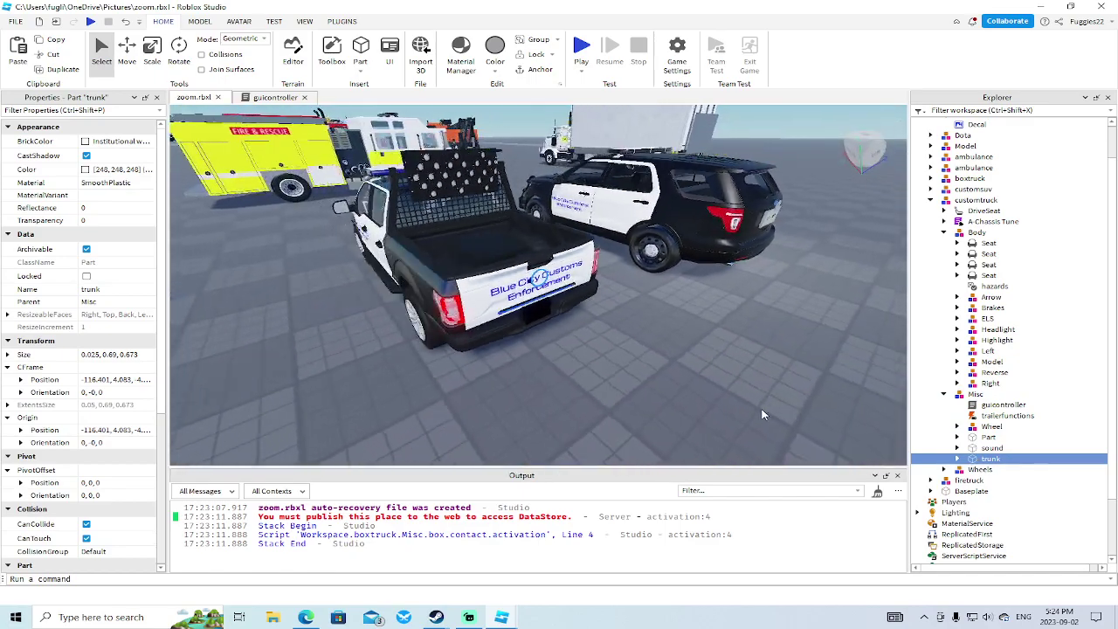
{"action": "right_click_drag", "start_coordinate": [762, 415], "coordinate": [762, 416]}
{"action": "left_click", "coordinate": [945, 395]}
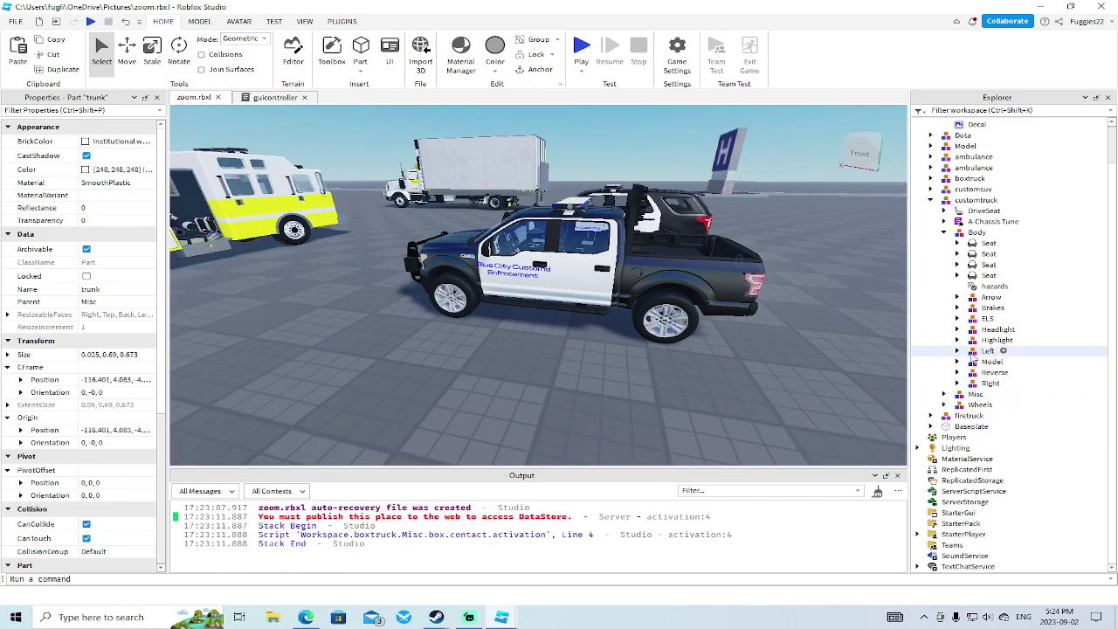
Step: Expand the Model group in customtruck's Body and focus on its last two MeshParts in turn
{"action": "left_click", "coordinate": [991, 361]}
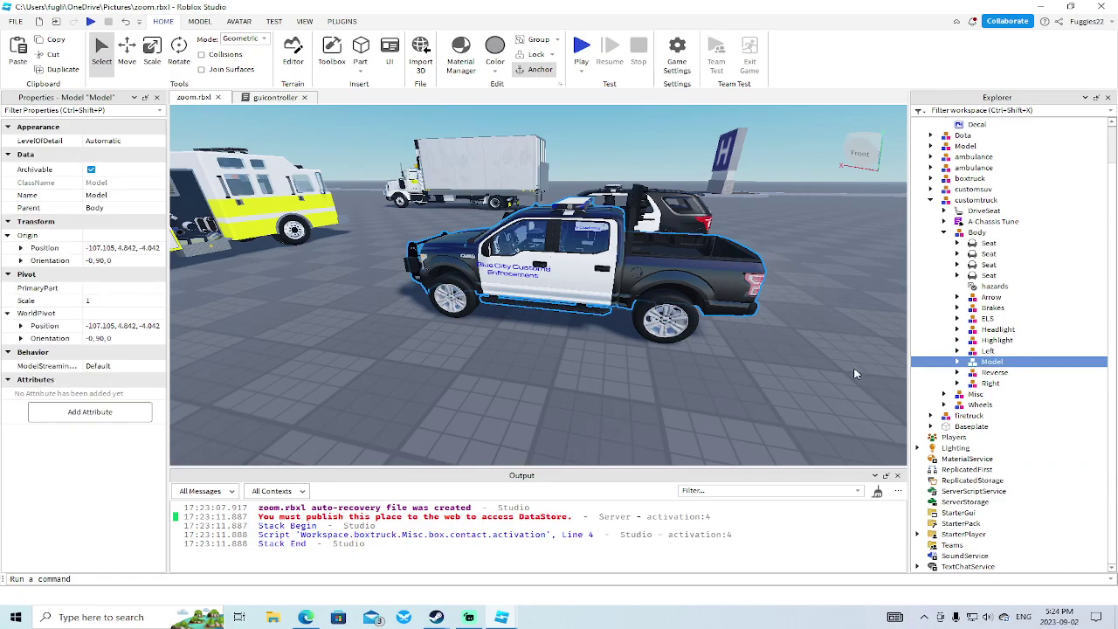
{"action": "right_click_drag", "start_coordinate": [788, 373], "coordinate": [790, 375]}
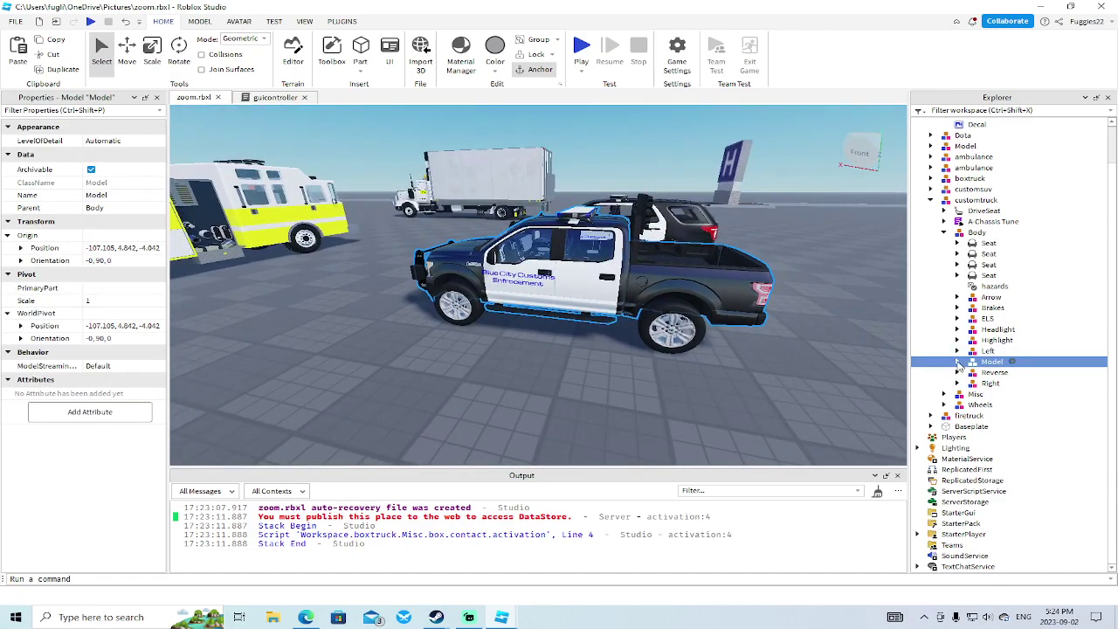
{"action": "left_click", "coordinate": [958, 361]}
{"action": "scroll", "coordinate": [1004, 454], "scroll_direction": "down", "scroll_amount": 4}
{"action": "left_click", "coordinate": [1010, 490]}
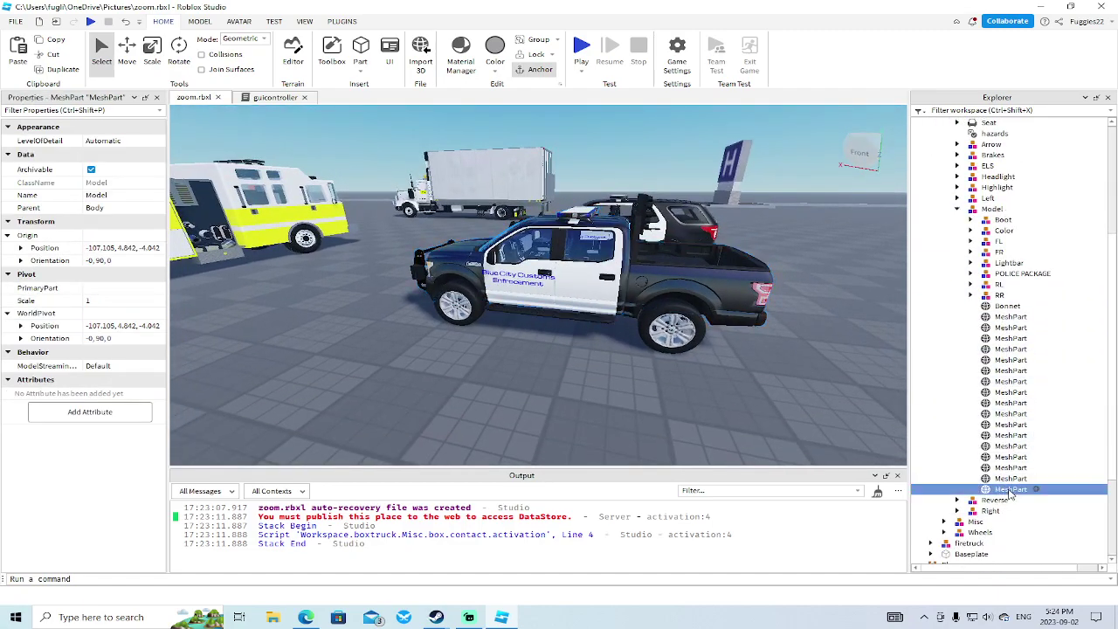
{"action": "key", "text": "f"}
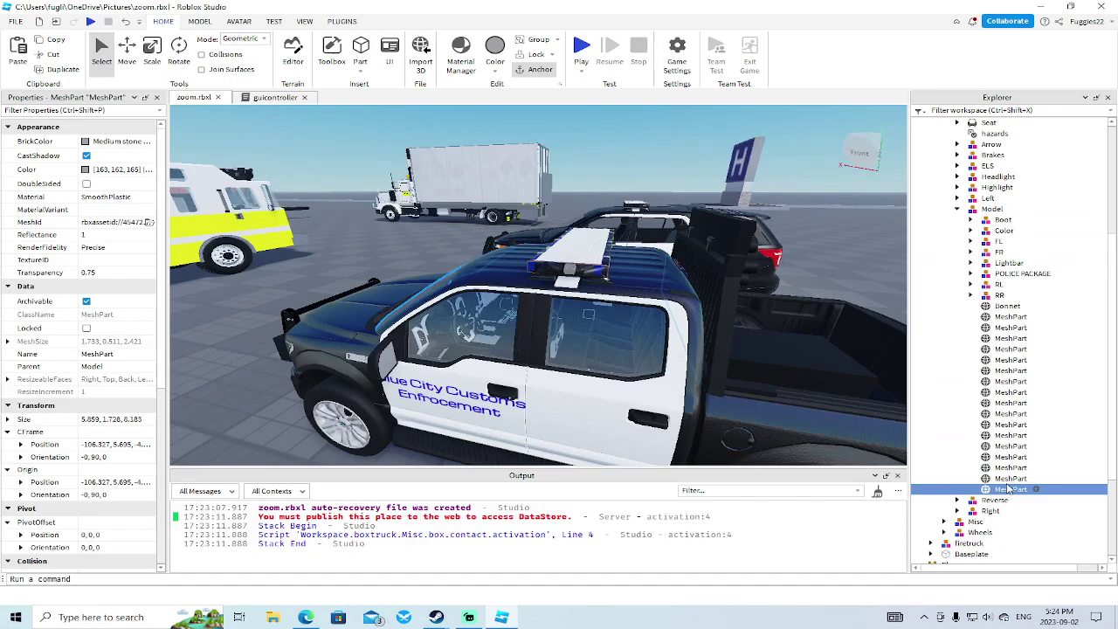
{"action": "left_click", "coordinate": [1011, 478]}
{"action": "key", "text": "f"}
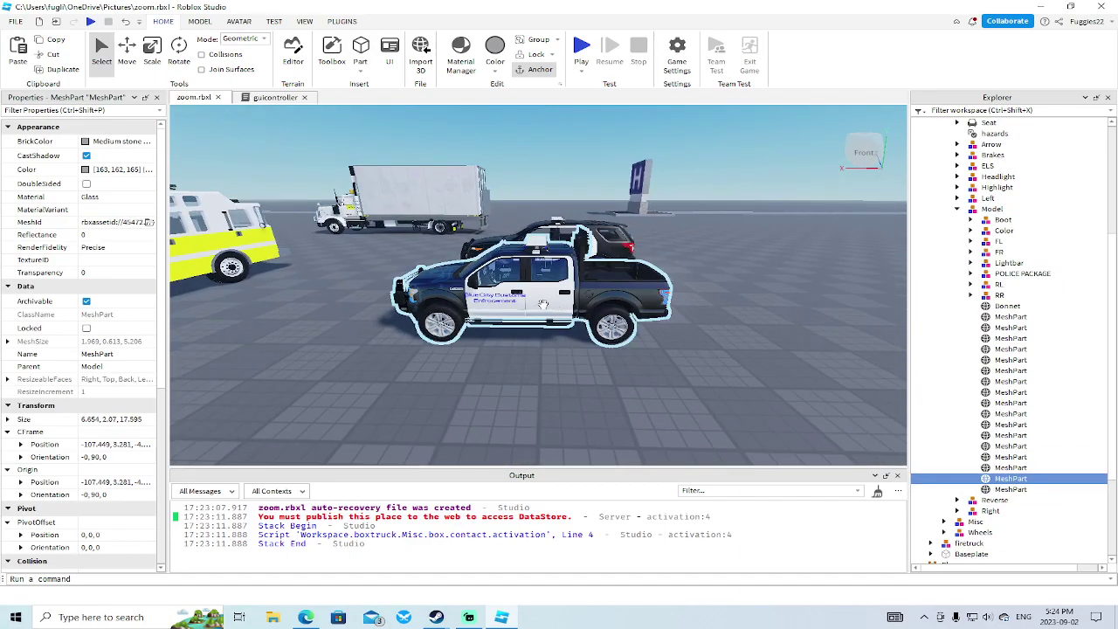
Step: Select the whole customtruck and move into its cab to examine the dashboard, steering wheel and centre console
{"action": "left_click", "coordinate": [543, 304]}
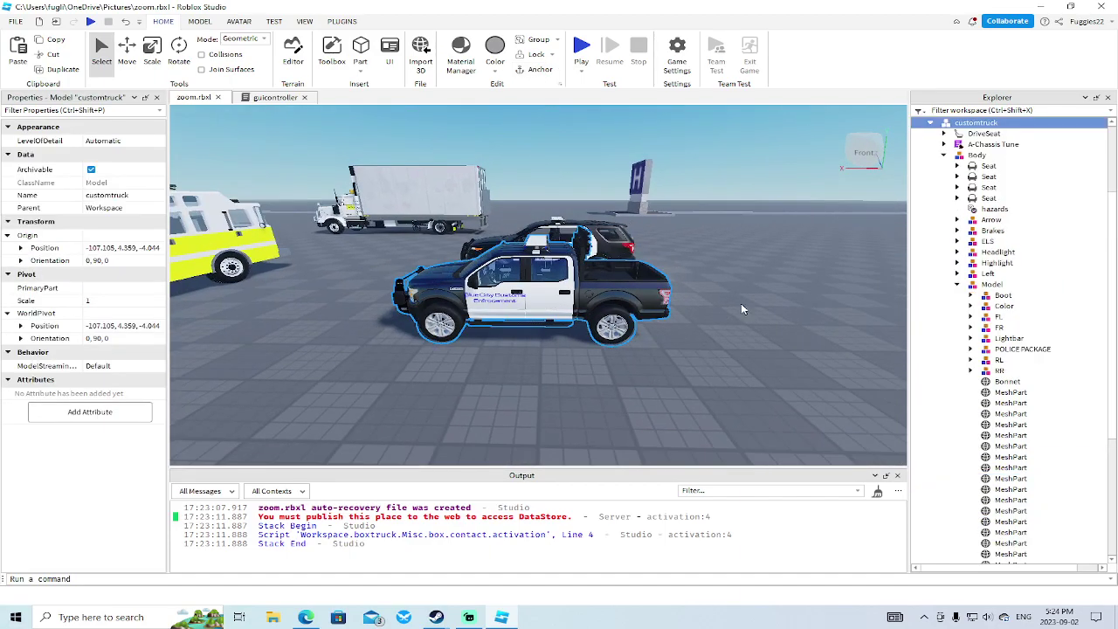
{"action": "key", "text": "w"}
{"action": "right_click_drag", "start_coordinate": [733, 309], "coordinate": [732, 309]}
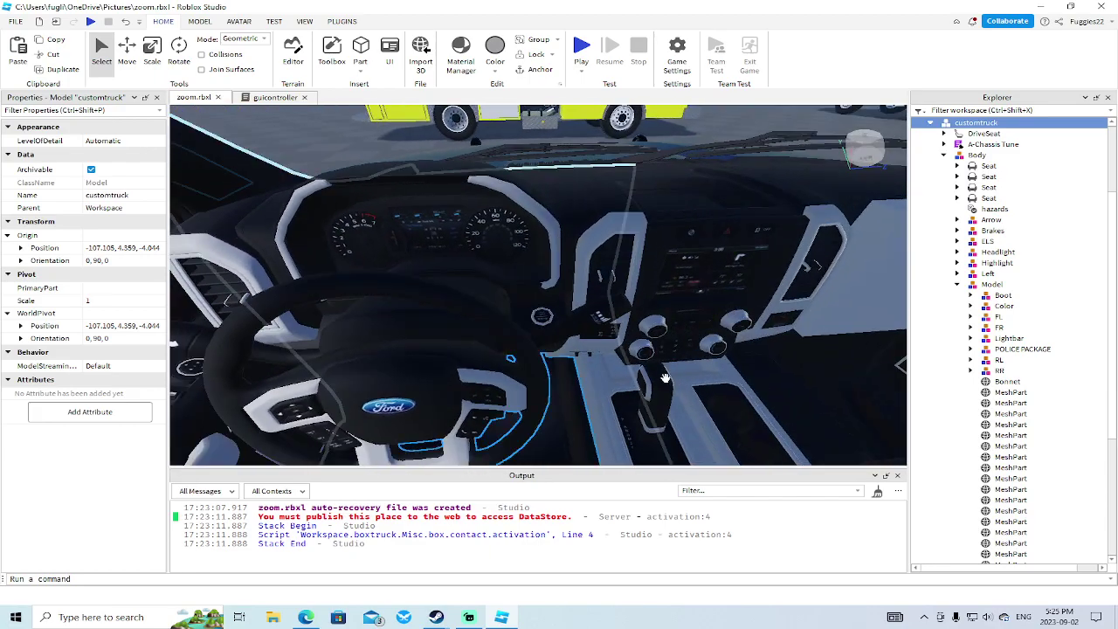
{"action": "right_click_drag", "start_coordinate": [666, 380], "coordinate": [682, 376]}
{"action": "key", "text": "s"}
{"action": "key", "text": "w"}
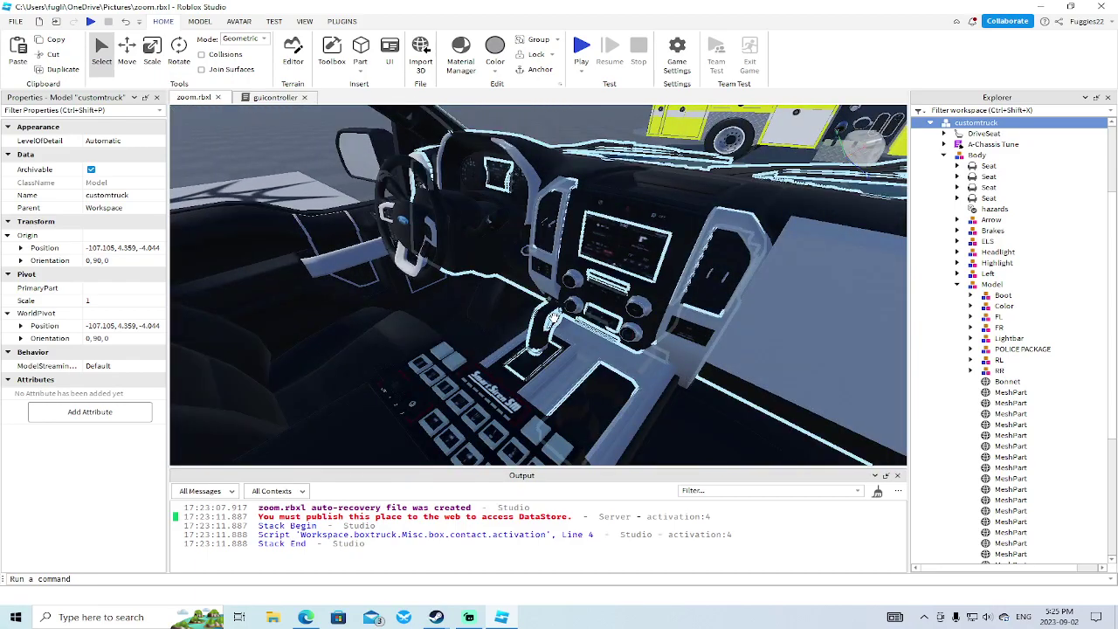
Step: Select the centre console trim mesh, and step down through Model's parts from Bonnet to the second-to-last MeshPart
{"action": "left_click", "coordinate": [554, 319]}
{"action": "scroll", "coordinate": [1014, 402], "scroll_direction": "down", "scroll_amount": 3}
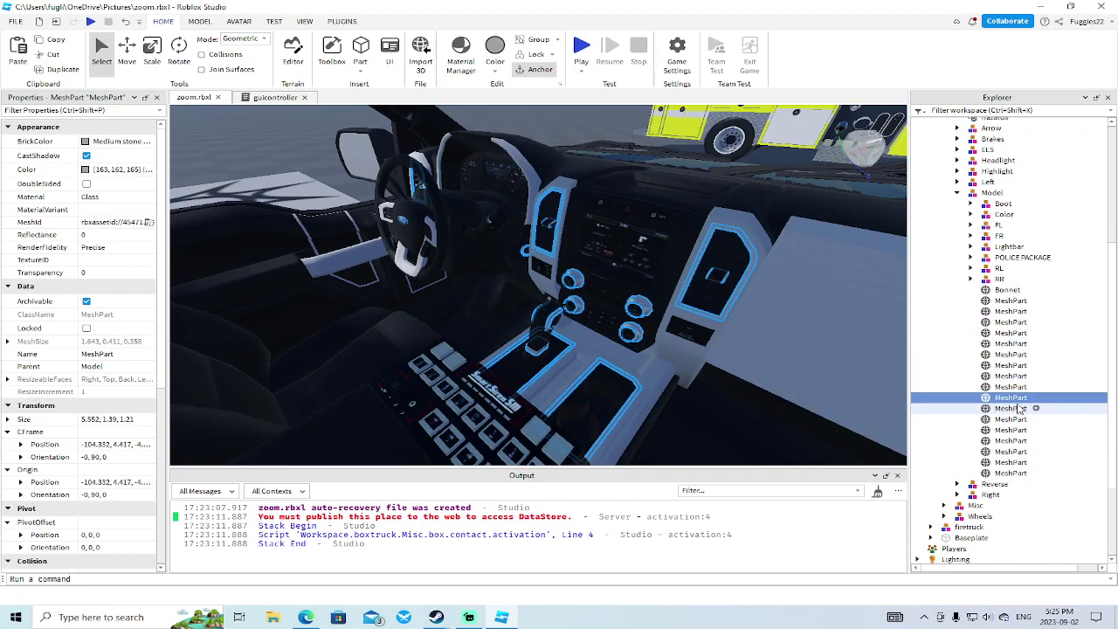
{"action": "left_click", "coordinate": [1006, 290]}
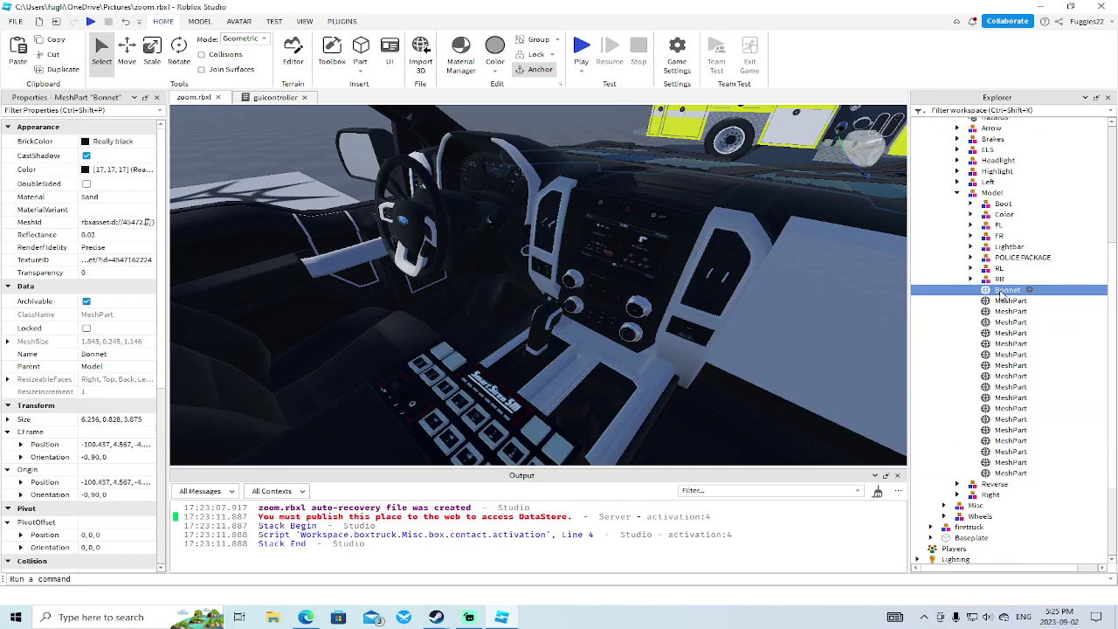
{"action": "key", "text": "Down"}
{"action": "key", "text": "Down"}
{"action": "key", "text": "Down"}
{"action": "key", "text": "Down"}
{"action": "key", "text": "Down"}
{"action": "key", "text": "Down"}
{"action": "key", "text": "Down"}
{"action": "key", "text": "Down"}
{"action": "key", "text": "Down"}
{"action": "key", "text": "Down"}
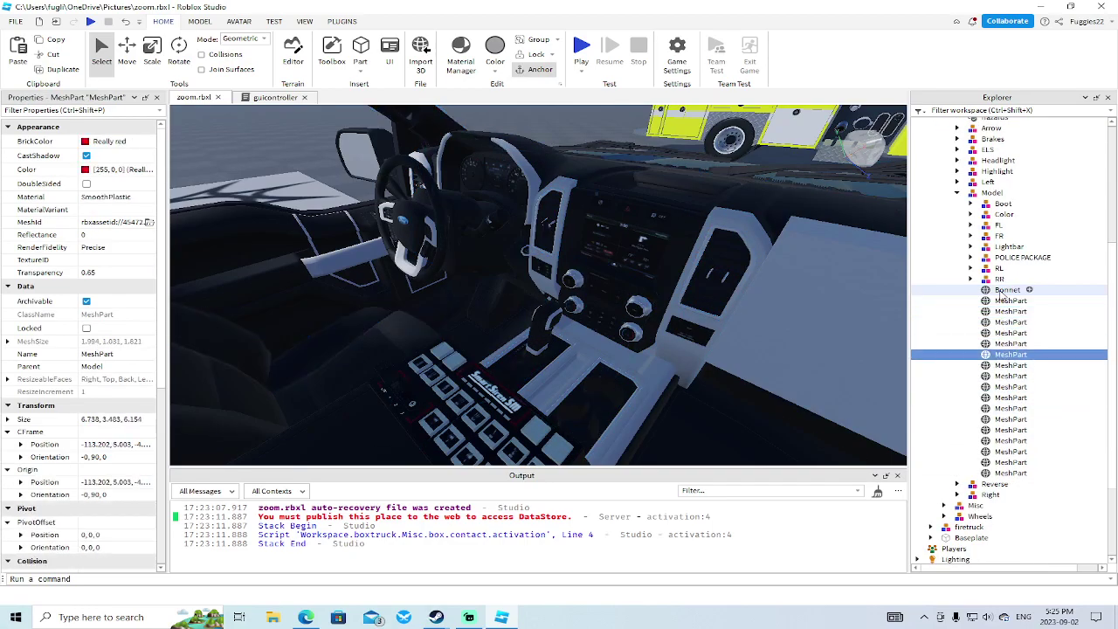
{"action": "key", "text": "Down"}
{"action": "key", "text": "Down"}
{"action": "key", "text": "Down"}
{"action": "key", "text": "Down"}
{"action": "key", "text": "Down"}
{"action": "key", "text": "Down"}
{"action": "key", "text": "Down"}
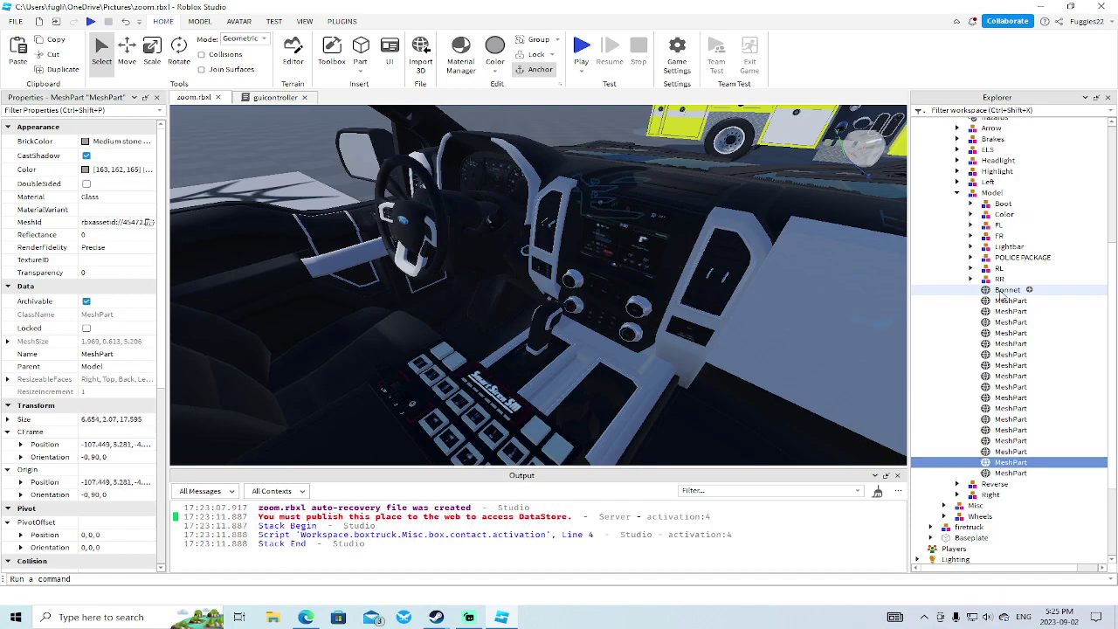
Step: Step back up through Model's MeshParts to the first one below Bonnet, checking which pieces each covers
{"action": "key", "text": "Up"}
{"action": "key", "text": "Up"}
{"action": "key", "text": "Up"}
{"action": "key", "text": "Up"}
{"action": "key", "text": "Up"}
{"action": "key", "text": "Up"}
{"action": "key", "text": "Up"}
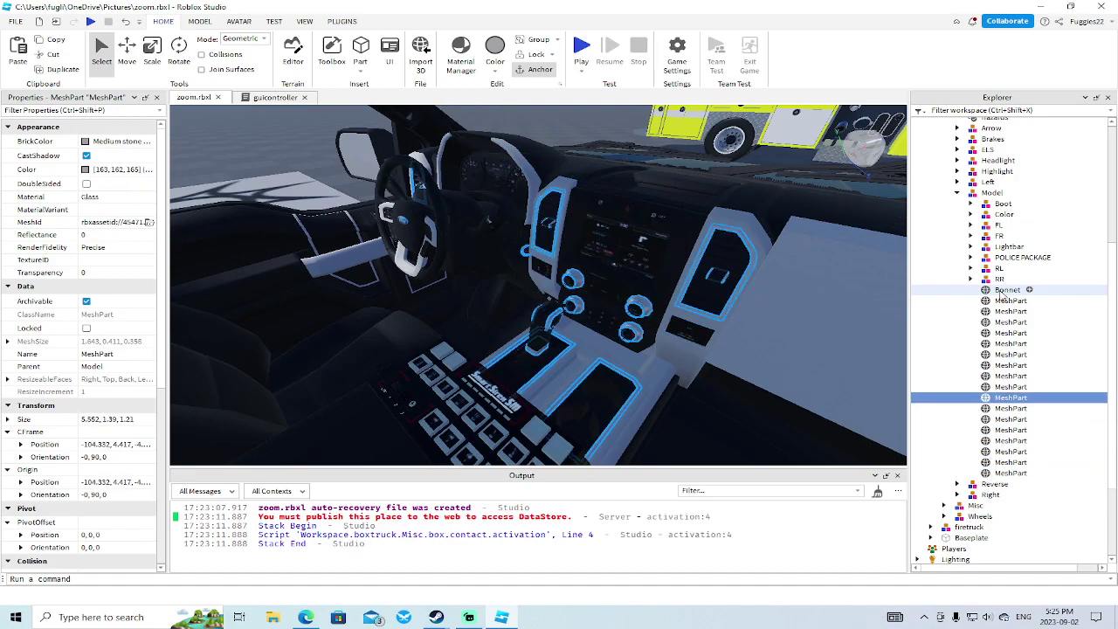
{"action": "key", "text": "Up"}
{"action": "key", "text": "Up"}
{"action": "key", "text": "Up"}
{"action": "key", "text": "Up"}
{"action": "key", "text": "Up"}
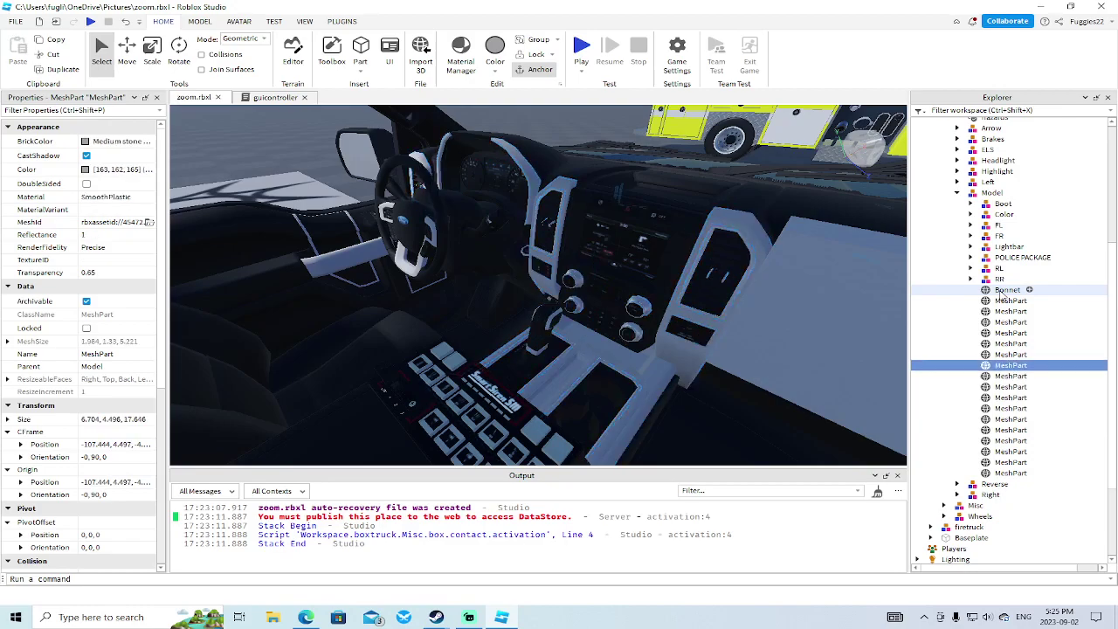
{"action": "key", "text": "Up"}
{"action": "key", "text": "Up"}
{"action": "key", "text": "Up"}
{"action": "key", "text": "Up"}
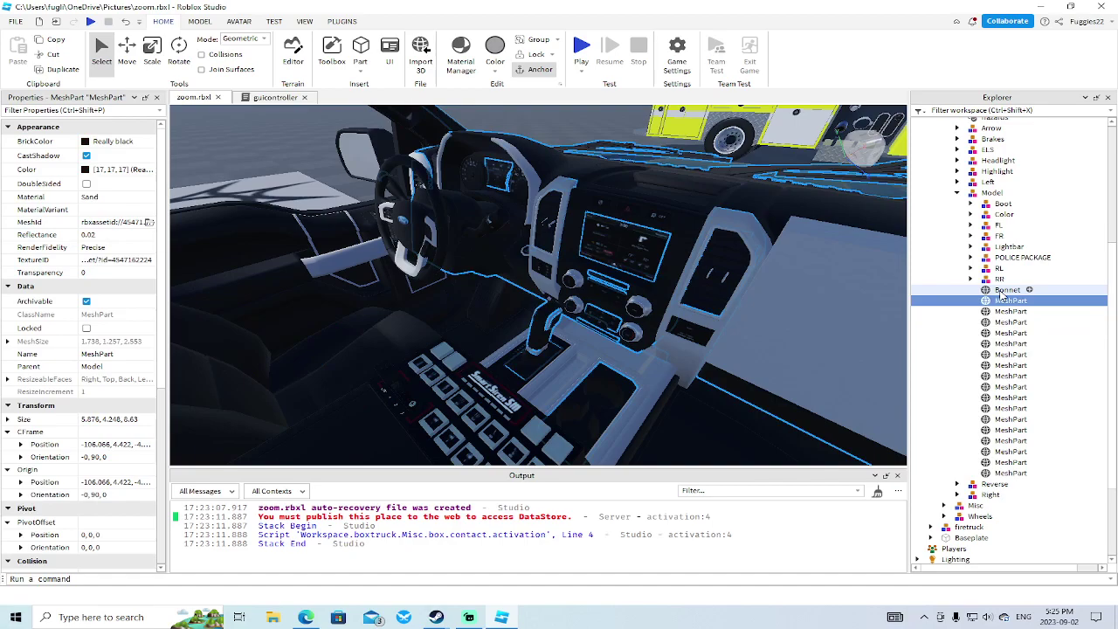
Step: Focus on the Bonnet and the first MeshPart in turn, and inspect the pickup from the front and side
{"action": "left_click", "coordinate": [1005, 291]}
{"action": "key", "text": "f"}
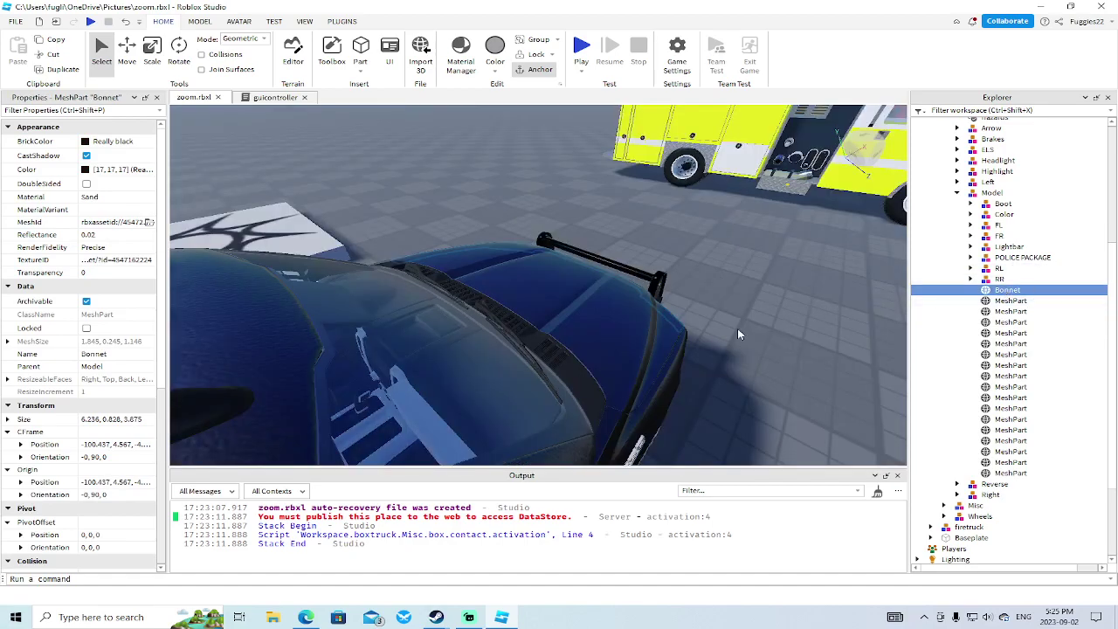
{"action": "scroll", "coordinate": [725, 332], "scroll_direction": "down", "scroll_amount": 5}
{"action": "right_click_drag", "start_coordinate": [725, 338], "coordinate": [725, 338]}
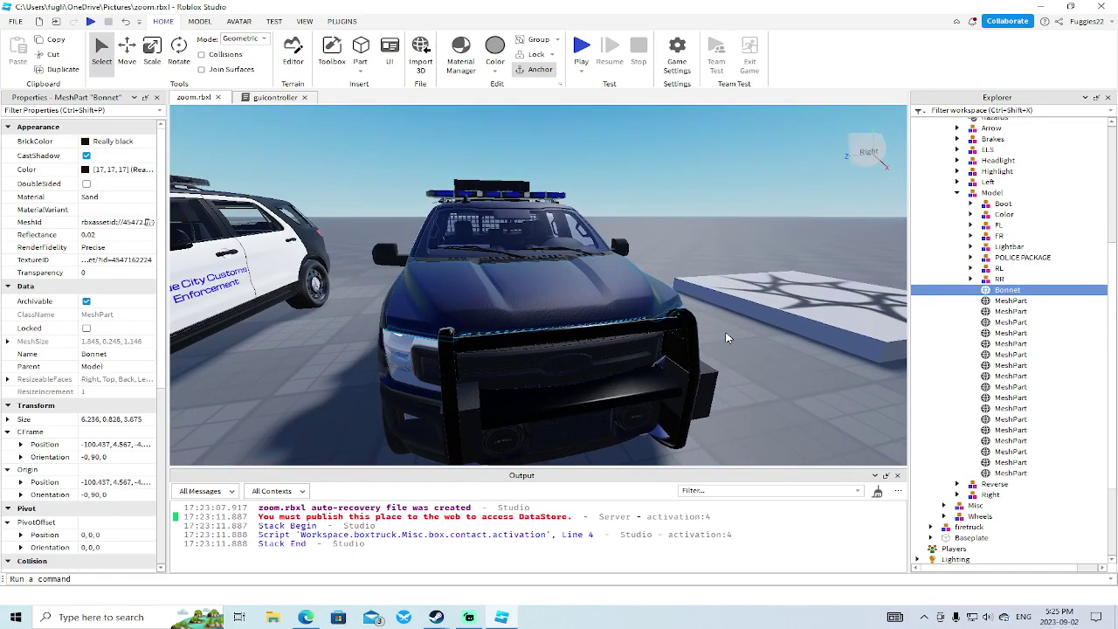
{"action": "left_click", "coordinate": [1011, 301]}
{"action": "key", "text": "f"}
{"action": "right_click_drag", "start_coordinate": [837, 359], "coordinate": [836, 359]}
Step: Select the Boot, Color and FL groups in Model in turn and focus the view on each
{"action": "left_click", "coordinate": [1003, 204]}
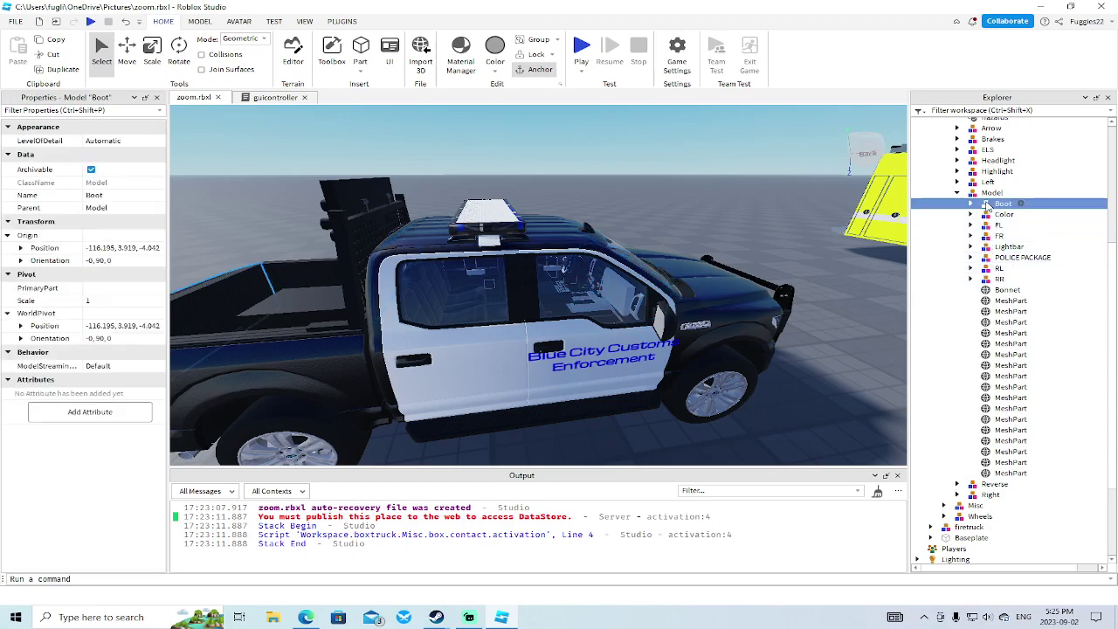
{"action": "key", "text": "f"}
{"action": "left_click", "coordinate": [1003, 214]}
{"action": "key", "text": "f"}
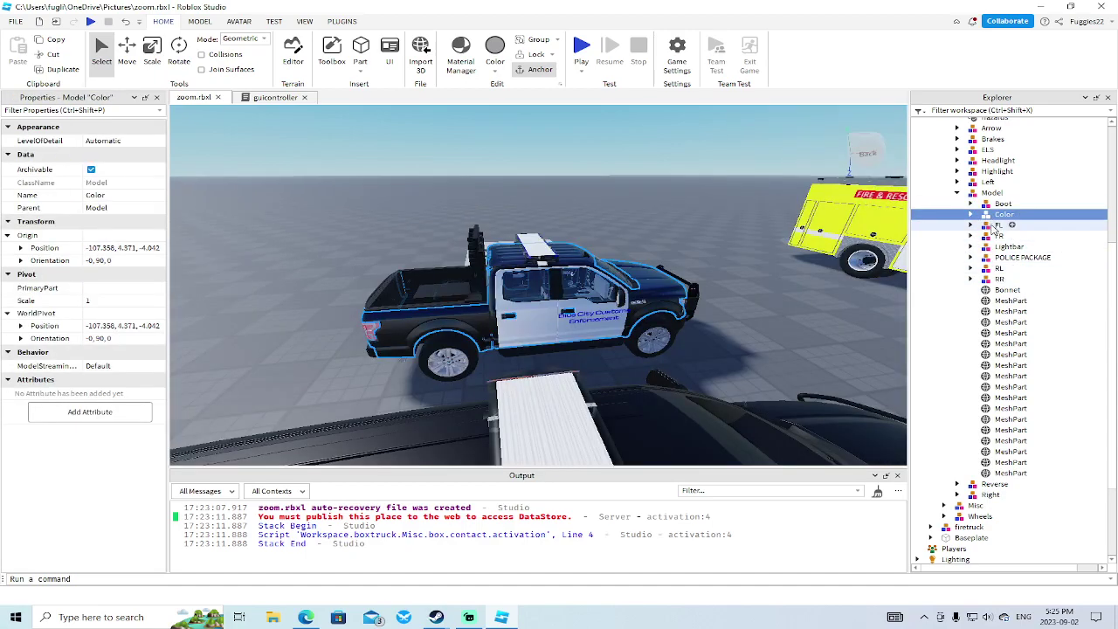
{"action": "left_click", "coordinate": [996, 225]}
{"action": "key", "text": "f"}
Step: Select the FR, Lightbar and POLICE PACKAGE groups in turn, focus on each and examine the pickup's police equipment
{"action": "left_click", "coordinate": [994, 236]}
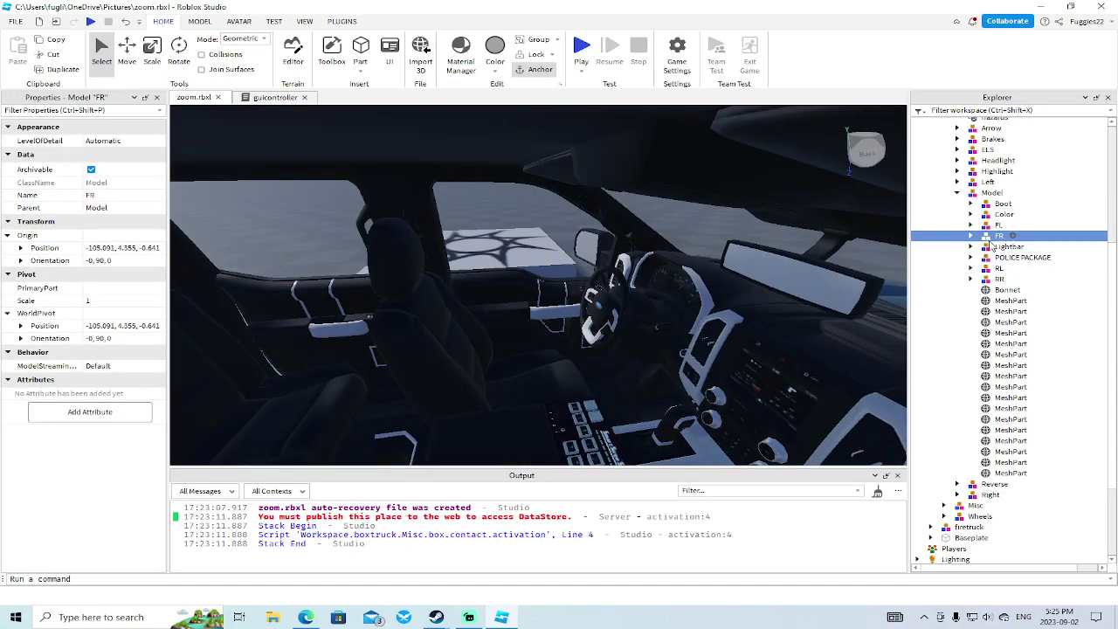
{"action": "key", "text": "f"}
{"action": "left_click", "coordinate": [987, 247]}
{"action": "key", "text": "f"}
{"action": "left_click", "coordinate": [996, 258]}
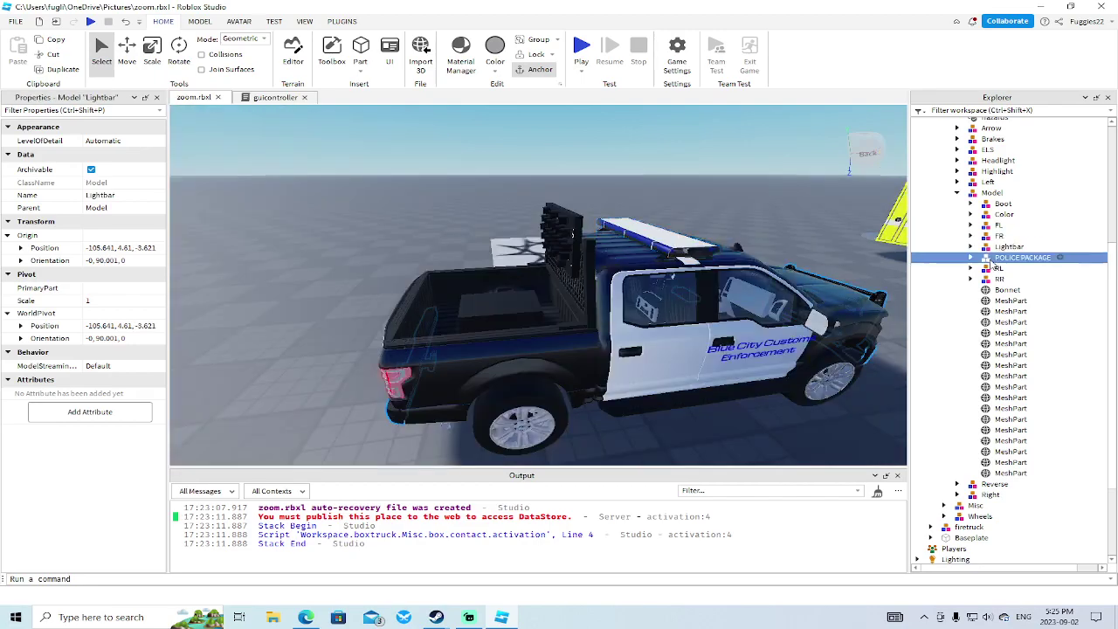
{"action": "key", "text": "f"}
{"action": "right_click_drag", "start_coordinate": [778, 293], "coordinate": [783, 300]}
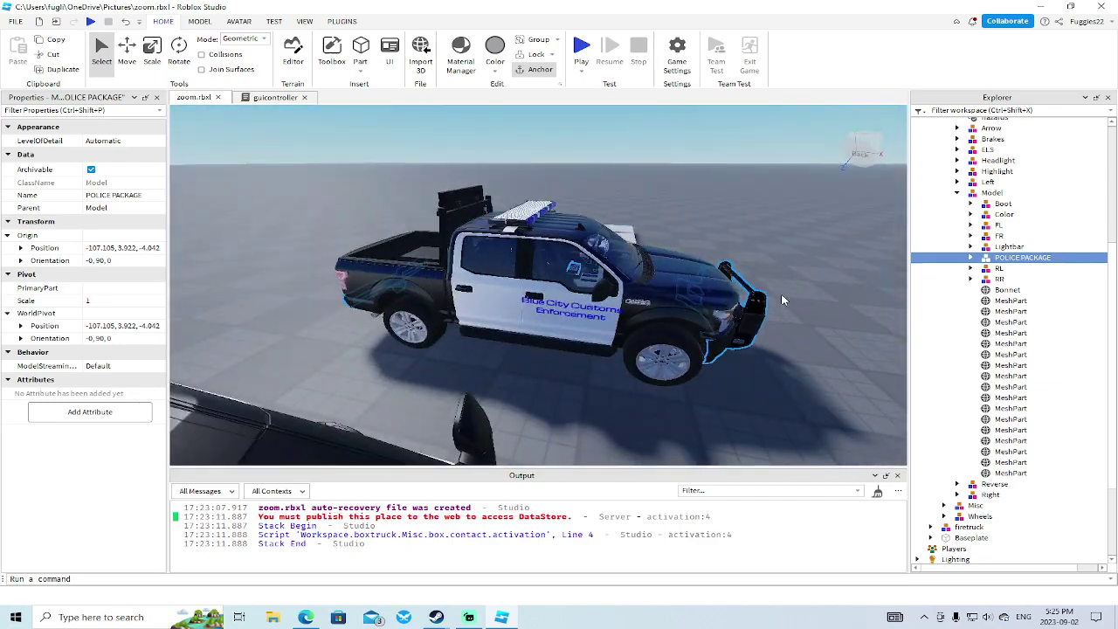
Step: Focus on the RL and RR door groups in turn and look inside the pickup's cab
{"action": "left_click", "coordinate": [989, 270]}
{"action": "key", "text": "f"}
{"action": "left_click", "coordinate": [985, 280]}
{"action": "key", "text": "f"}
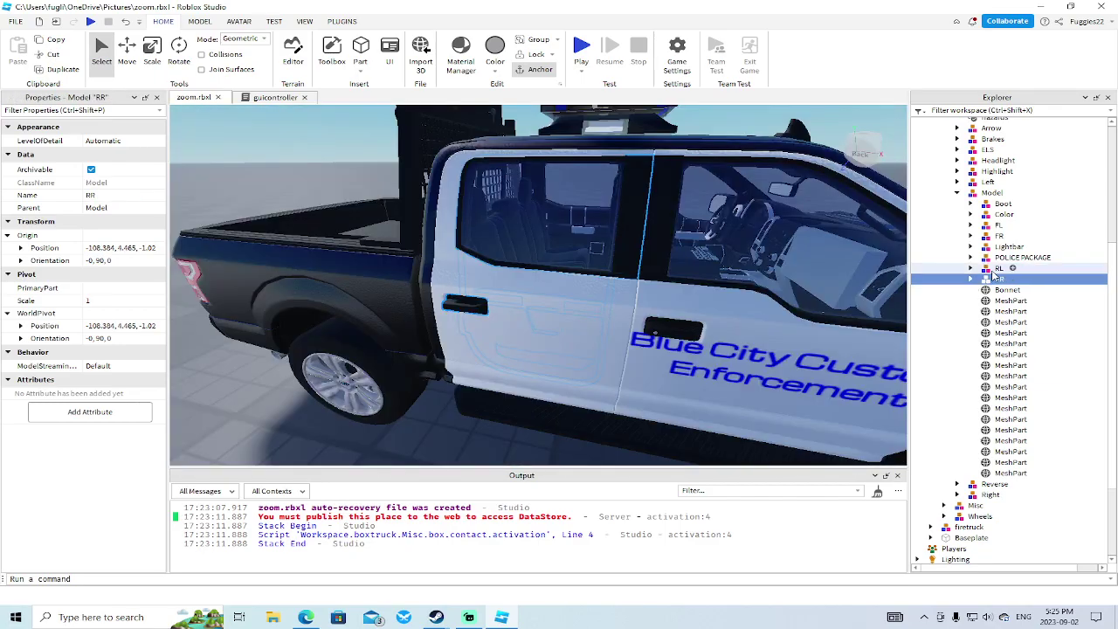
{"action": "key", "text": "w"}
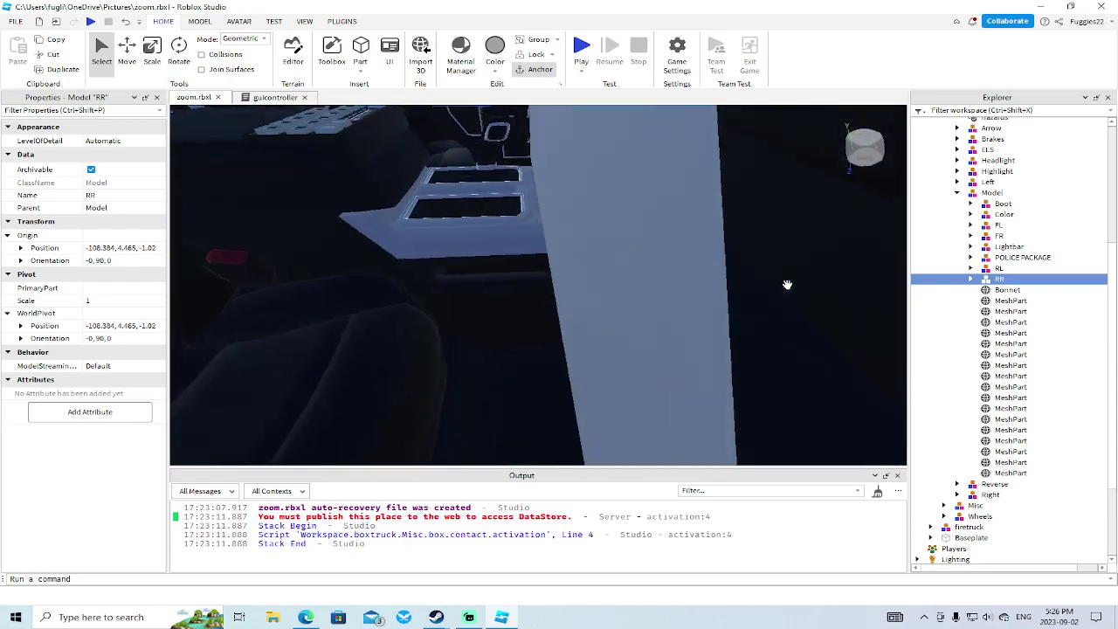
{"action": "key", "text": "s"}
{"action": "right_click_drag", "start_coordinate": [787, 284], "coordinate": [777, 264]}
Step: Start a play test and walk the character over to the customs pickup and SUV
{"action": "left_click", "coordinate": [89, 23]}
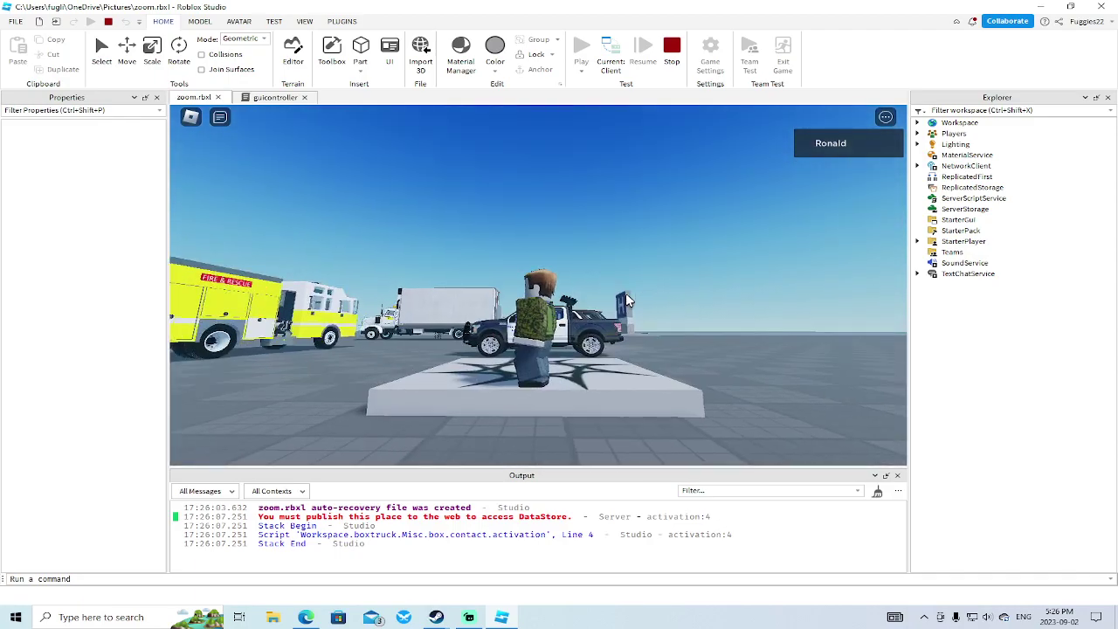
{"action": "key", "text": "w"}
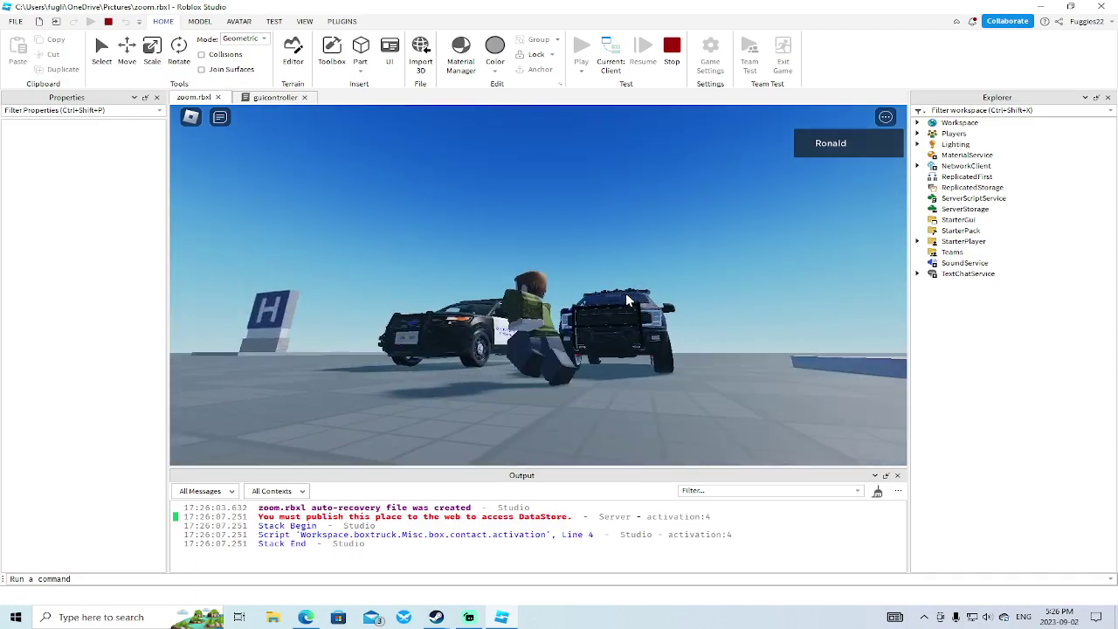
{"action": "key", "text": "w"}
{"action": "right_click_drag", "start_coordinate": [626, 300], "coordinate": [627, 301]}
{"action": "key", "text": "w"}
{"action": "key", "text": "s"}
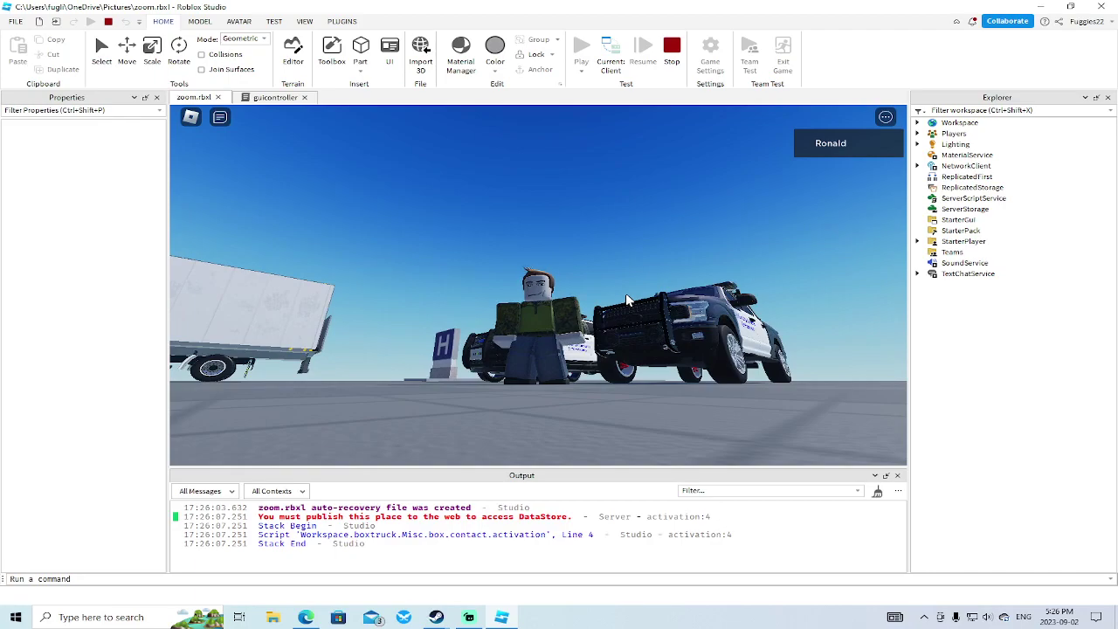
Step: Walk the character from the front of the customs vehicles back toward the spawn platform
{"action": "key", "text": "s"}
{"action": "right_click_drag", "start_coordinate": [628, 301], "coordinate": [626, 300]}
{"action": "key", "text": "d"}
{"action": "key", "text": "d"}
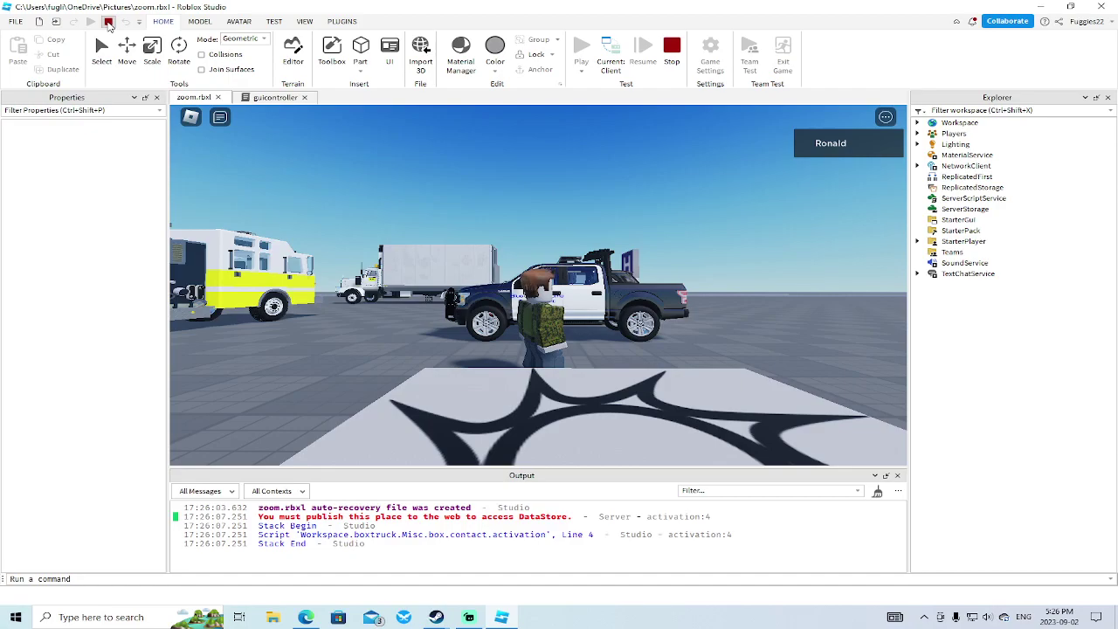
Step: Stop the play test and select the firetruck model in the workspace
{"action": "left_click", "coordinate": [107, 22]}
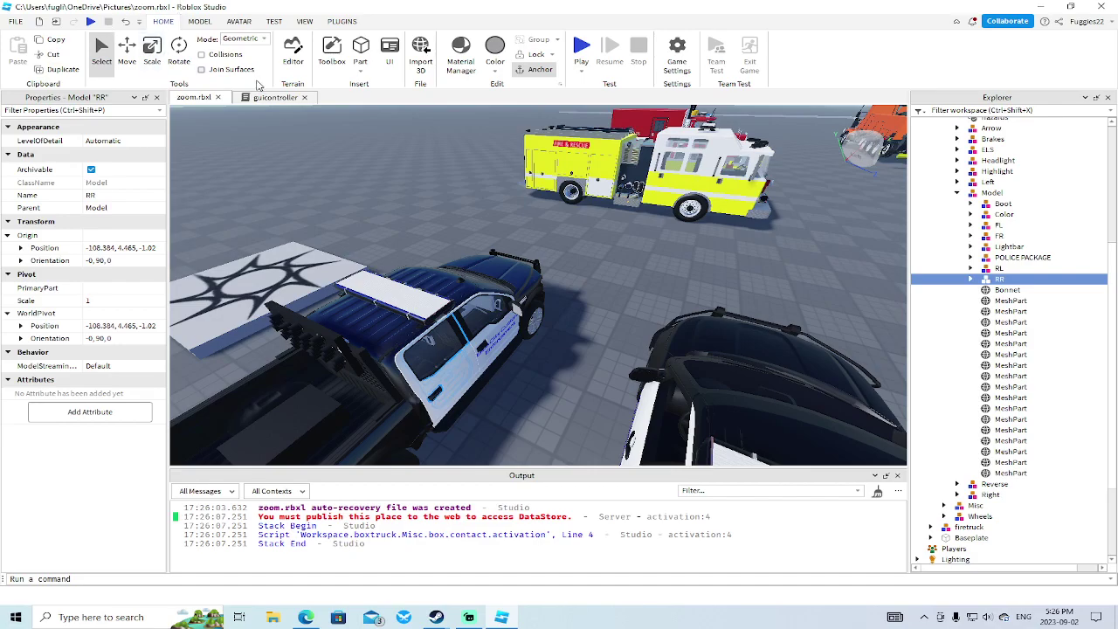
{"action": "right_click_drag", "start_coordinate": [582, 178], "coordinate": [583, 178]}
{"action": "scroll", "coordinate": [583, 179], "scroll_direction": "down", "scroll_amount": 5}
{"action": "right_click_drag", "start_coordinate": [561, 232], "coordinate": [560, 228]}
{"action": "left_click", "coordinate": [560, 228]}
{"action": "scroll", "coordinate": [511, 252], "scroll_direction": "down", "scroll_amount": 4}
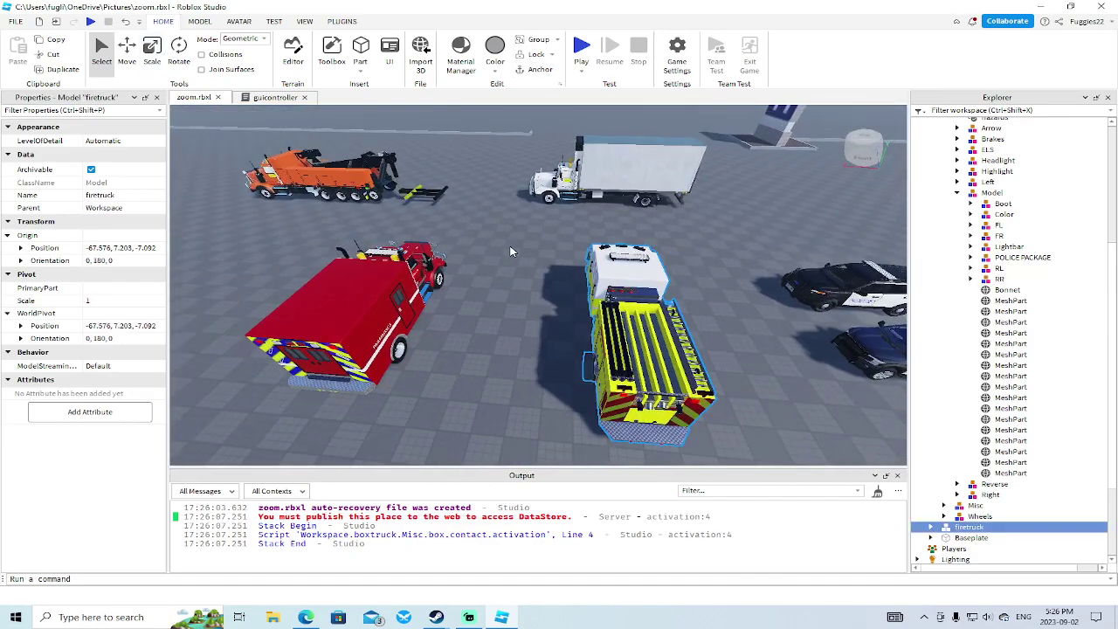
Step: Collapse the customtruck hierarchy and examine the front of the firetruck, selecting its cab door hinge and the Union inside fronthose
{"action": "scroll", "coordinate": [970, 223], "scroll_direction": "up", "scroll_amount": 5}
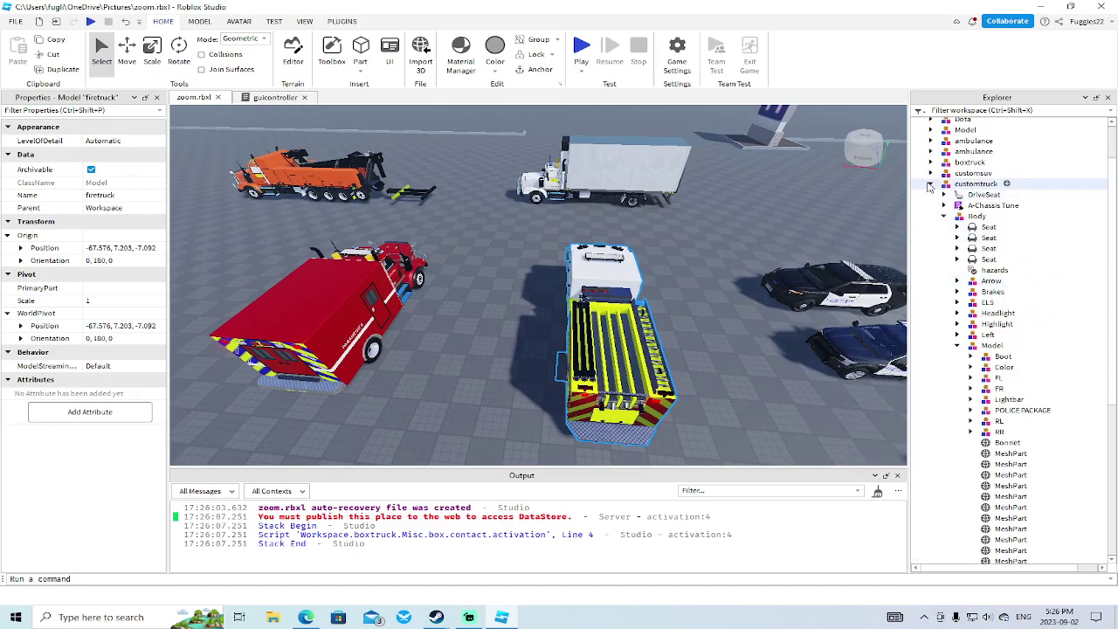
{"action": "left_click", "coordinate": [931, 183]}
{"action": "left_click", "coordinate": [685, 285]}
{"action": "right_click_drag", "start_coordinate": [684, 285], "coordinate": [647, 294]}
{"action": "scroll", "coordinate": [647, 298], "scroll_direction": "up", "scroll_amount": 3}
{"action": "scroll", "coordinate": [646, 295], "scroll_direction": "up", "scroll_amount": 4}
{"action": "scroll", "coordinate": [646, 294], "scroll_direction": "down", "scroll_amount": 2}
{"action": "scroll", "coordinate": [551, 289], "scroll_direction": "up", "scroll_amount": 3}
{"action": "right_click_drag", "start_coordinate": [552, 289], "coordinate": [591, 304]}
{"action": "scroll", "coordinate": [551, 289], "scroll_direction": "down", "scroll_amount": 3}
{"action": "left_click", "coordinate": [492, 287]}
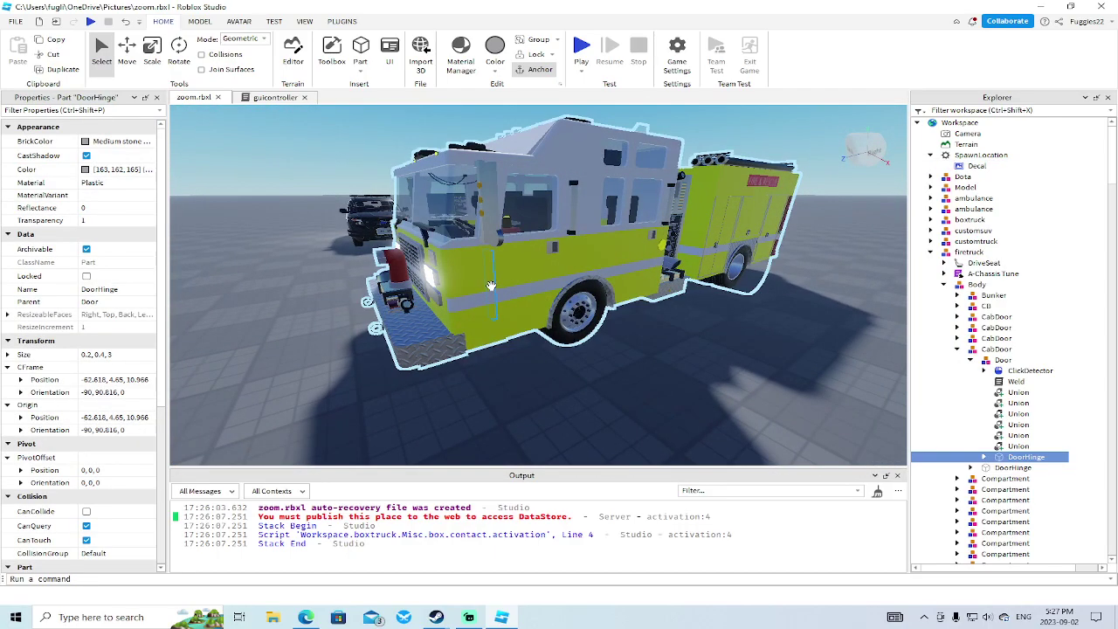
{"action": "left_click", "coordinate": [393, 283]}
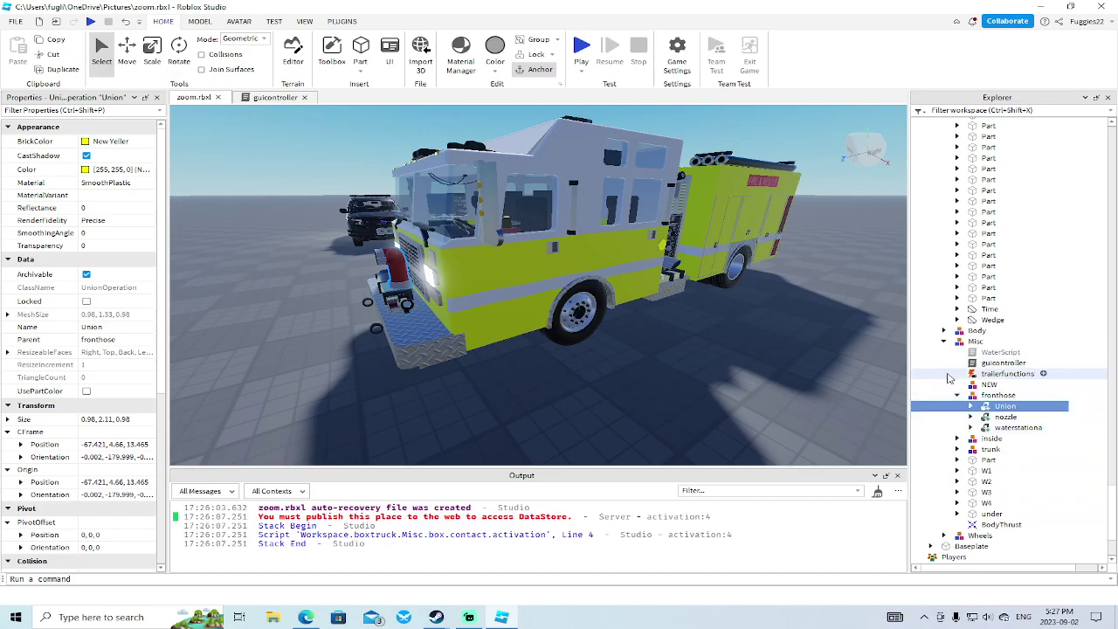
Step: Expand the Part inside the firetruck's Misc group, focus on it and delete its ClickDetector
{"action": "left_click", "coordinate": [961, 462]}
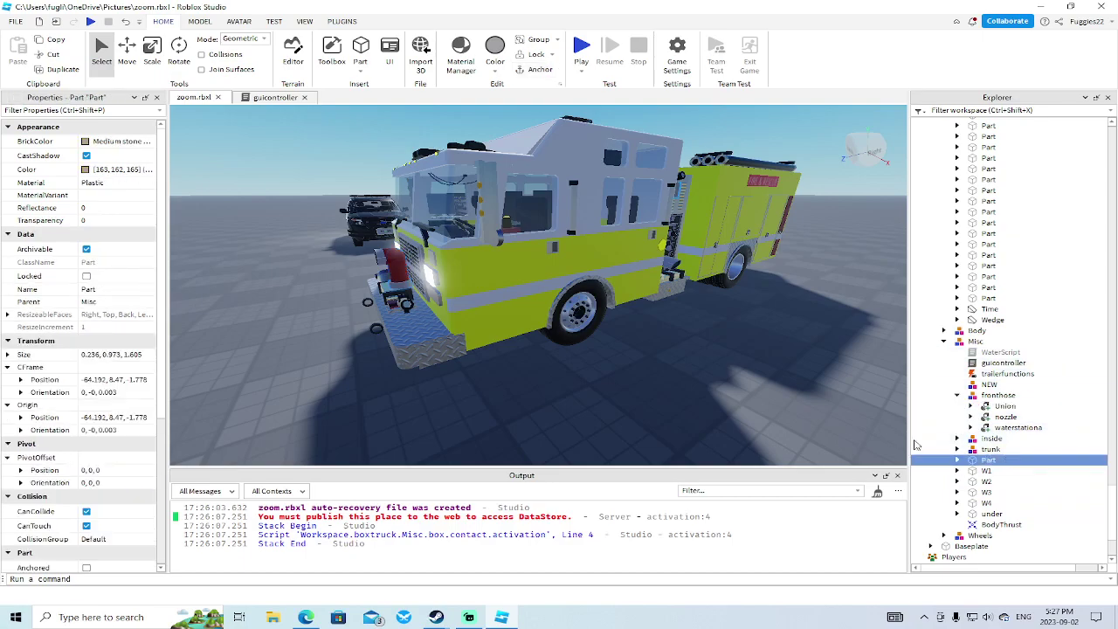
{"action": "scroll", "coordinate": [1003, 495], "scroll_direction": "down", "scroll_amount": 3}
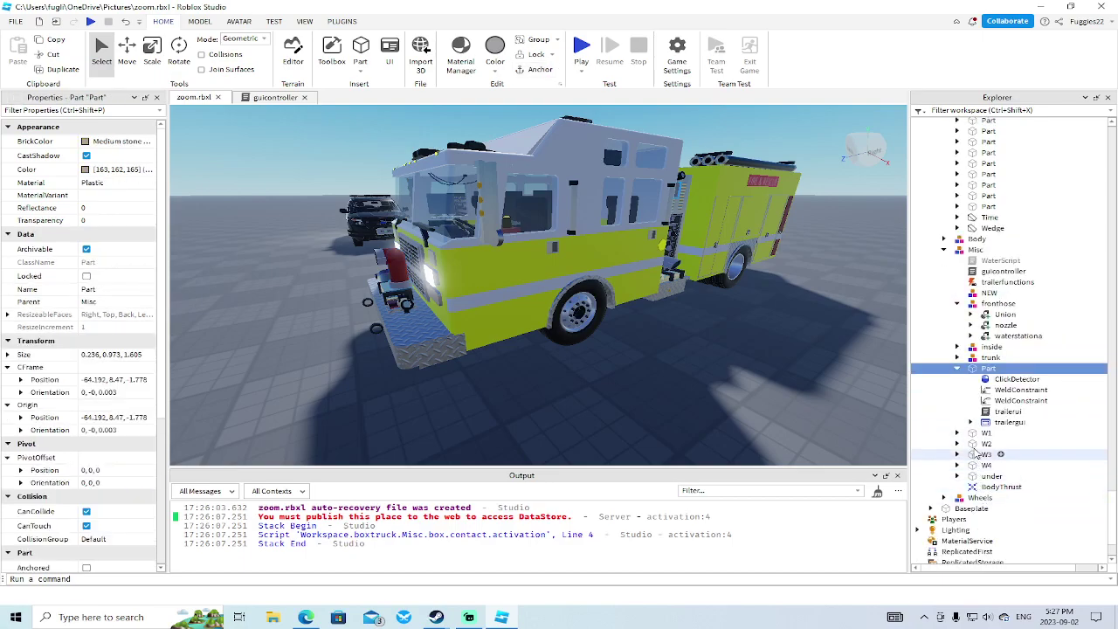
{"action": "right_click_drag", "start_coordinate": [876, 382], "coordinate": [875, 385]}
{"action": "key", "text": "w"}
{"action": "key", "text": "d"}
{"action": "double_click", "coordinate": [987, 371]}
{"action": "right_click_drag", "start_coordinate": [793, 361], "coordinate": [792, 361]}
{"action": "scroll", "coordinate": [791, 362], "scroll_direction": "down", "scroll_amount": 5}
{"action": "left_click", "coordinate": [1013, 379]}
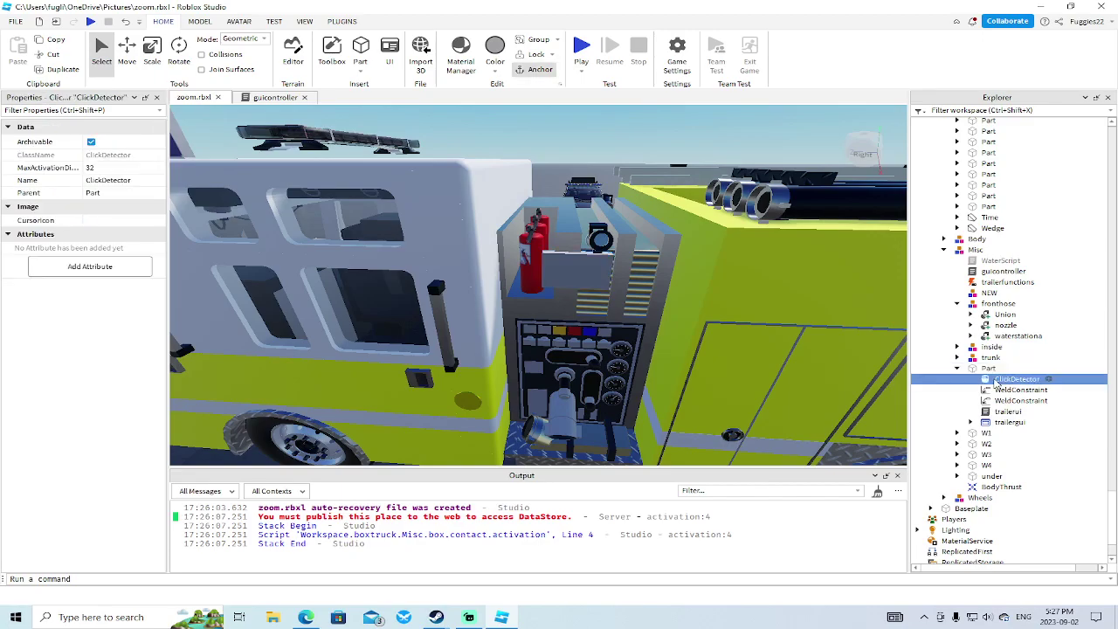
{"action": "key", "text": "Delete"}
Step: Copy a, b, prompt, trailerui and trailergui from the lock mesh on the ambulance's side steps
{"action": "scroll", "coordinate": [619, 315], "scroll_direction": "down", "scroll_amount": 5}
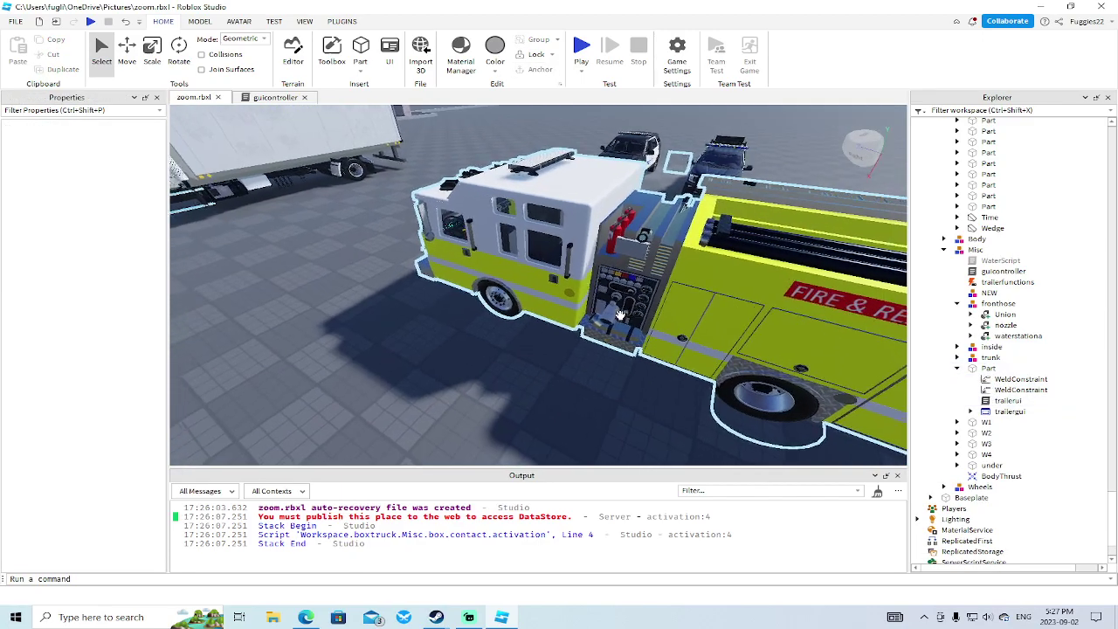
{"action": "scroll", "coordinate": [619, 315], "scroll_direction": "up", "scroll_amount": 3}
{"action": "right_click_drag", "start_coordinate": [619, 314], "coordinate": [623, 319]}
{"action": "scroll", "coordinate": [614, 322], "scroll_direction": "down", "scroll_amount": 4}
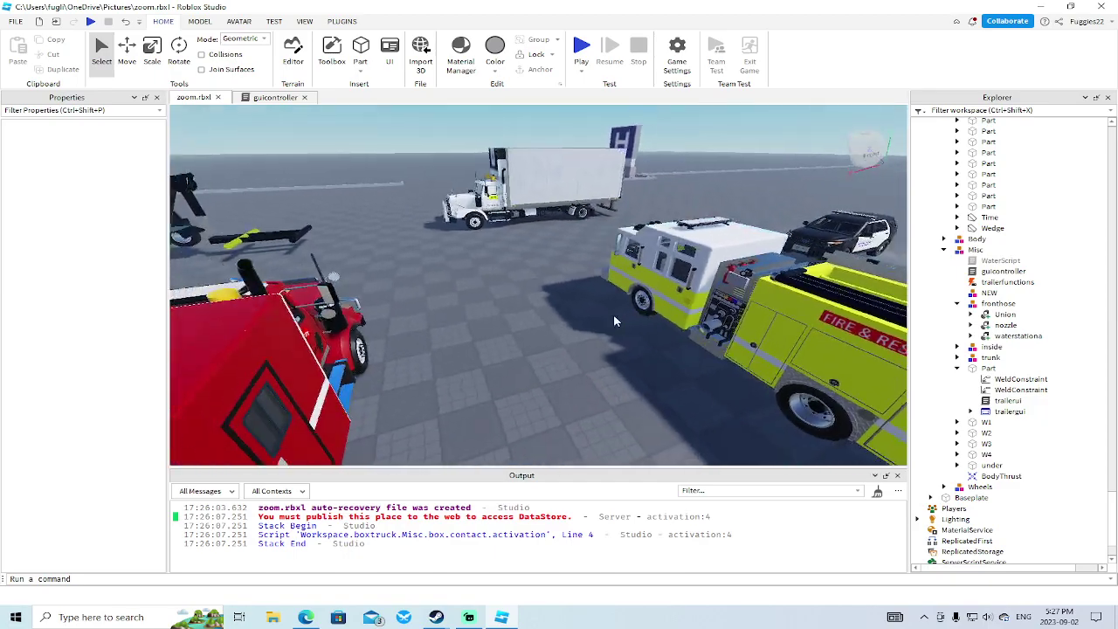
{"action": "left_click", "coordinate": [601, 292], "text": "alt"}
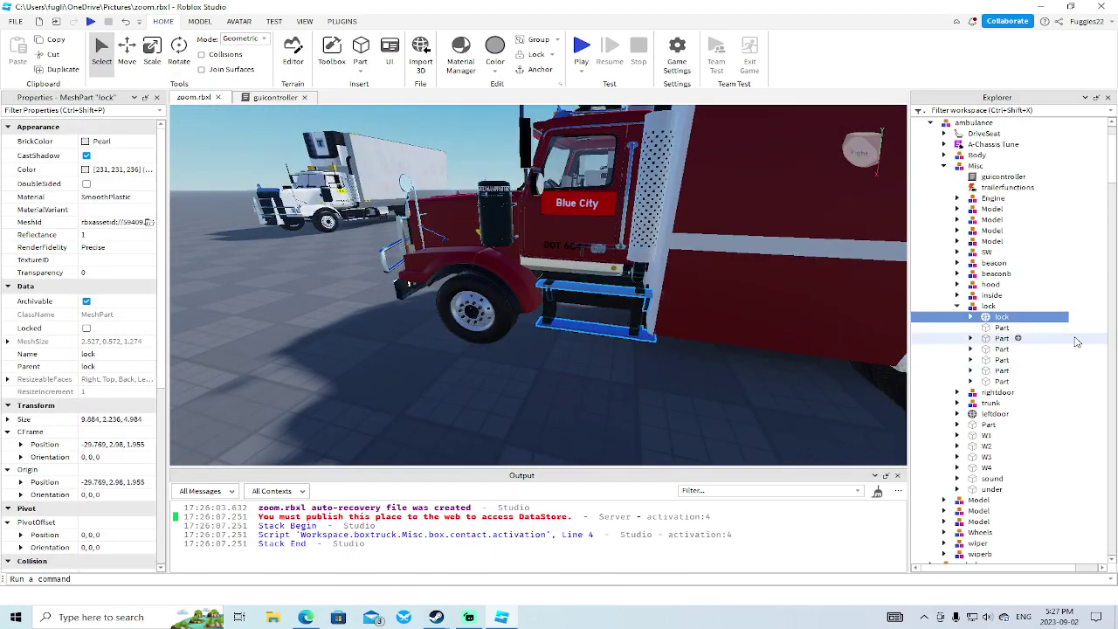
{"action": "left_click", "coordinate": [971, 317]}
{"action": "left_click", "coordinate": [1001, 338]}
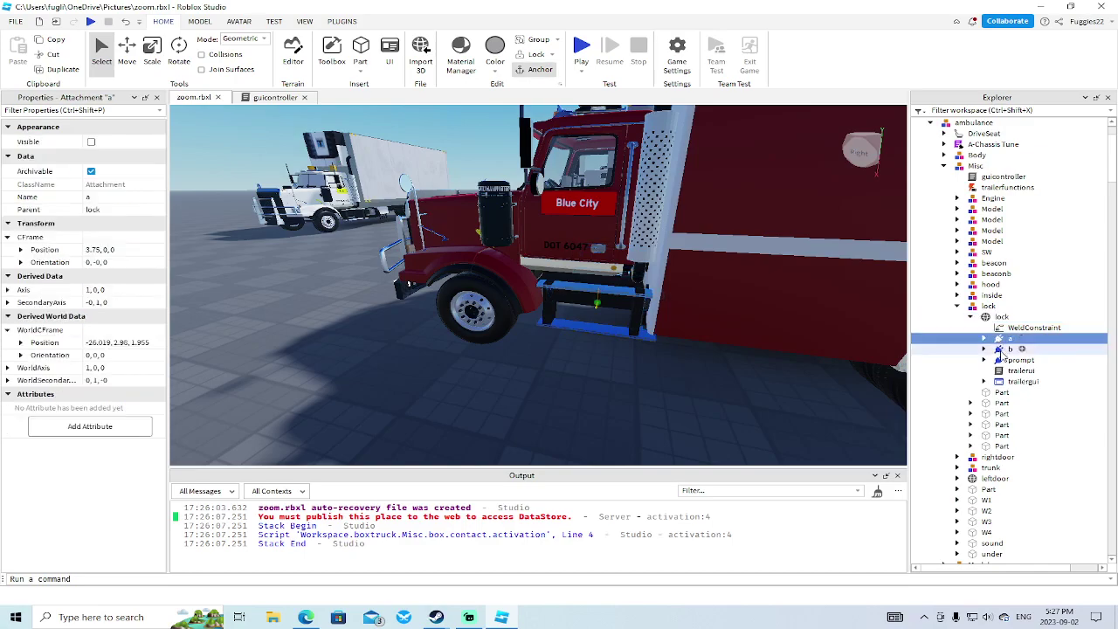
{"action": "left_click", "coordinate": [1001, 361], "text": "ctrl"}
{"action": "left_click", "coordinate": [1001, 372], "text": "ctrl"}
{"action": "left_click", "coordinate": [1003, 382], "text": "ctrl"}
{"action": "right_click", "coordinate": [1003, 384]}
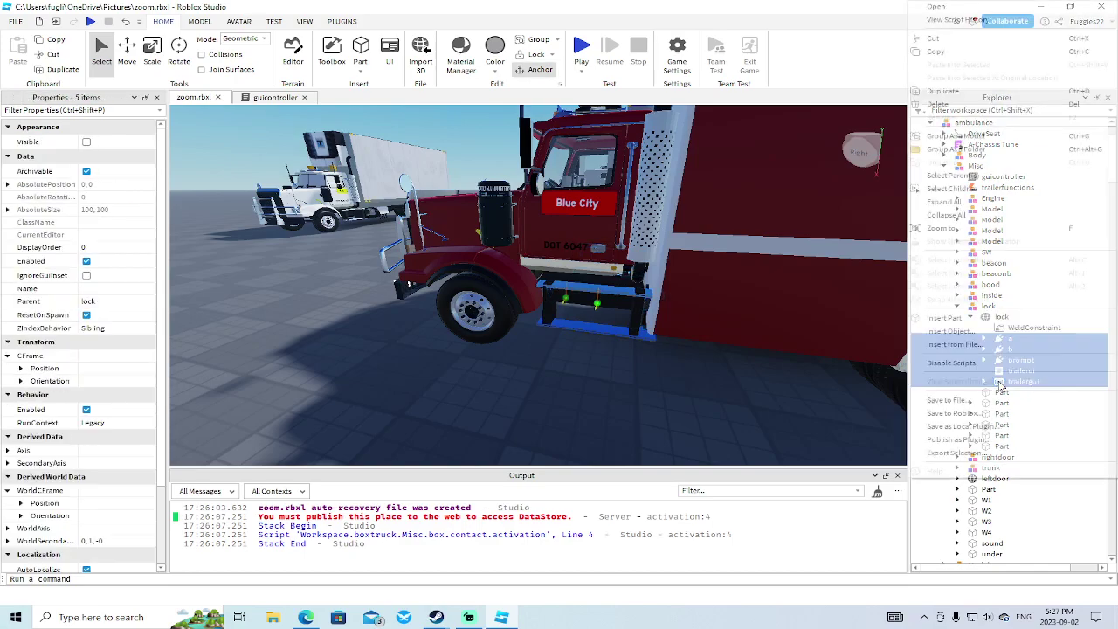
{"action": "left_click", "coordinate": [947, 53]}
Step: Paste the copied lock items into the khaki Union on the step below the firetruck's pump panel
{"action": "scroll", "coordinate": [705, 248], "scroll_direction": "up", "scroll_amount": 10}
{"action": "right_click_drag", "start_coordinate": [704, 248], "coordinate": [704, 250]}
{"action": "key", "text": "w"}
{"action": "key", "text": "d"}
{"action": "left_click", "coordinate": [658, 186]}
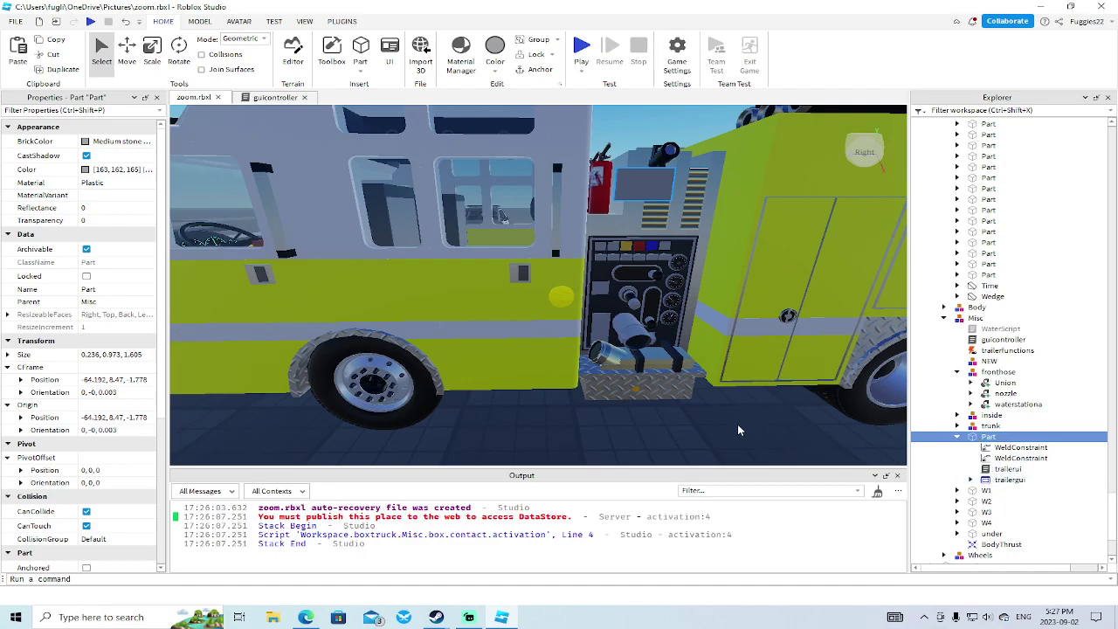
{"action": "scroll", "coordinate": [713, 415], "scroll_direction": "up", "scroll_amount": 3}
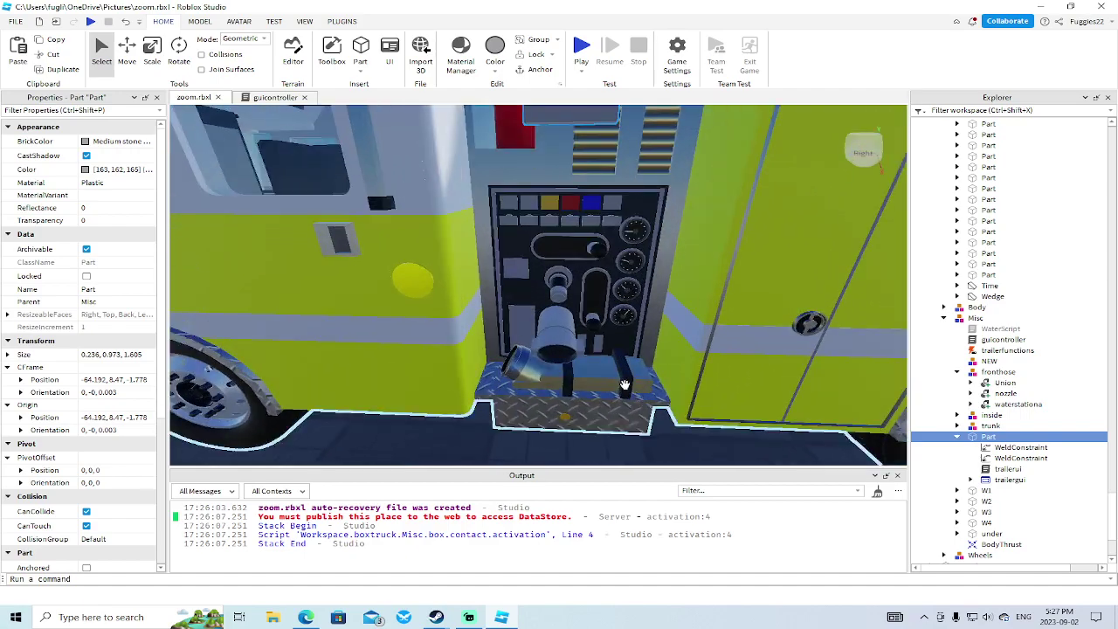
{"action": "left_click", "coordinate": [625, 386]}
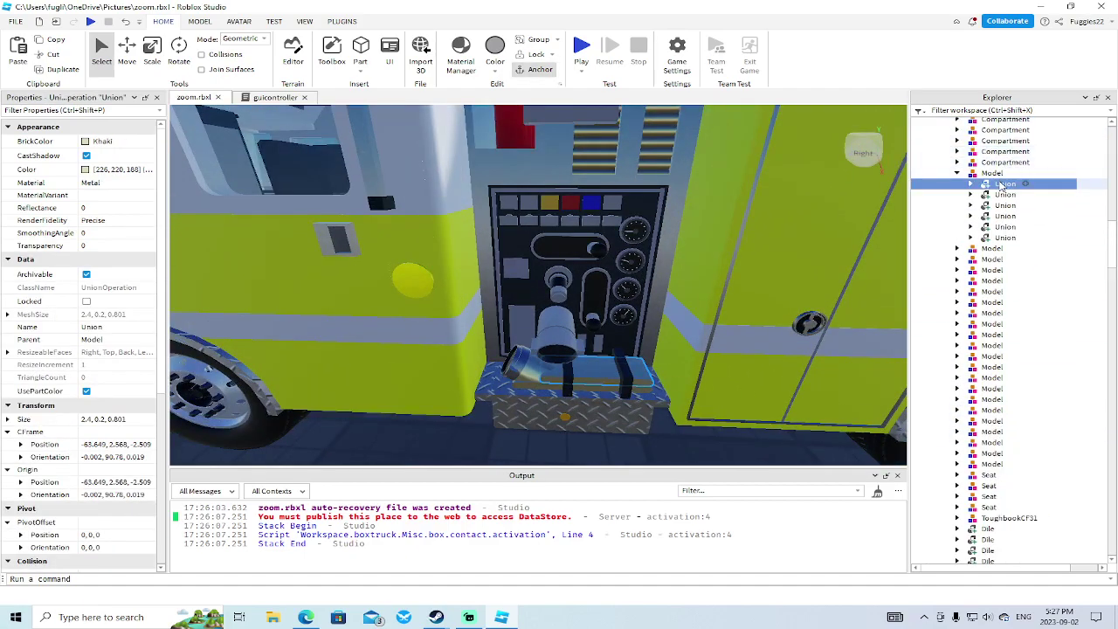
{"action": "scroll", "coordinate": [1005, 218], "scroll_direction": "up", "scroll_amount": 8}
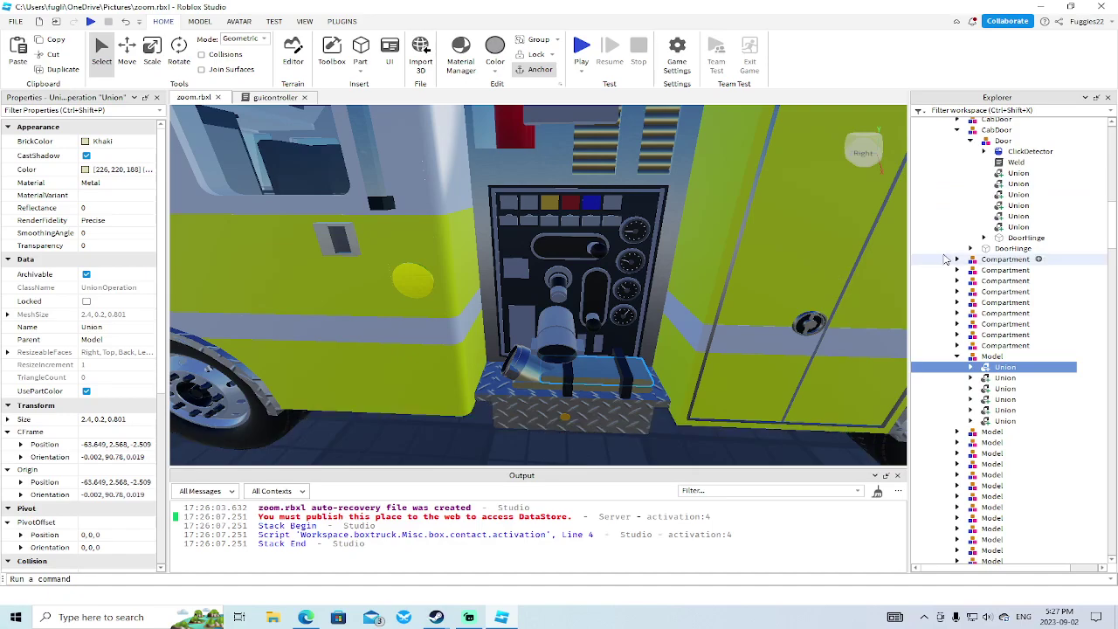
{"action": "scroll", "coordinate": [1006, 249], "scroll_direction": "up", "scroll_amount": 3}
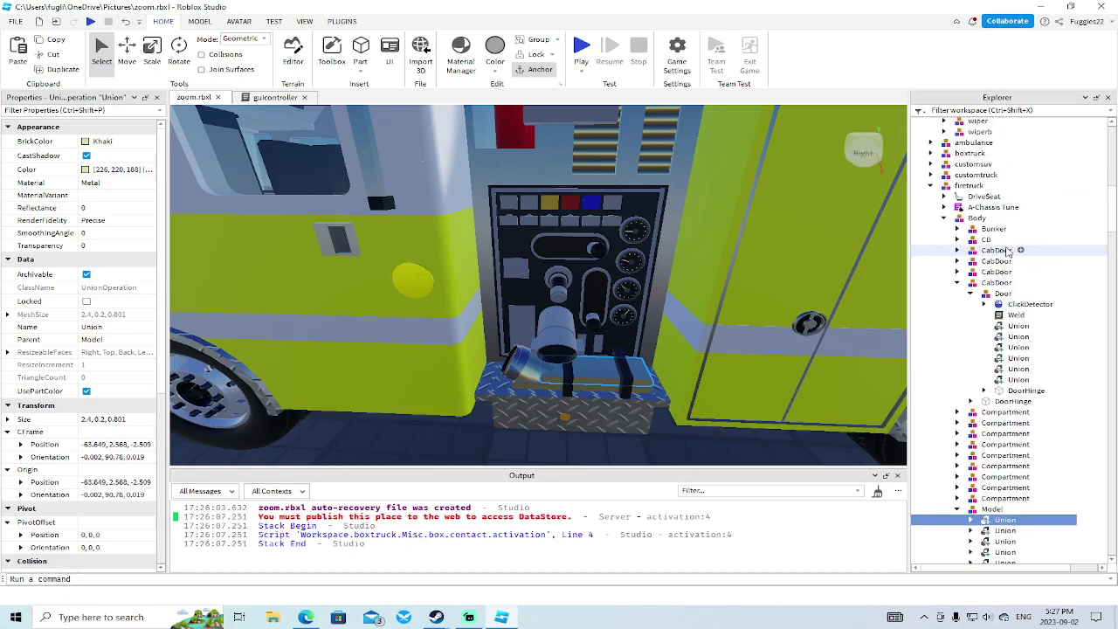
{"action": "scroll", "coordinate": [1008, 251], "scroll_direction": "down", "scroll_amount": 2}
{"action": "scroll", "coordinate": [1009, 252], "scroll_direction": "down", "scroll_amount": 3}
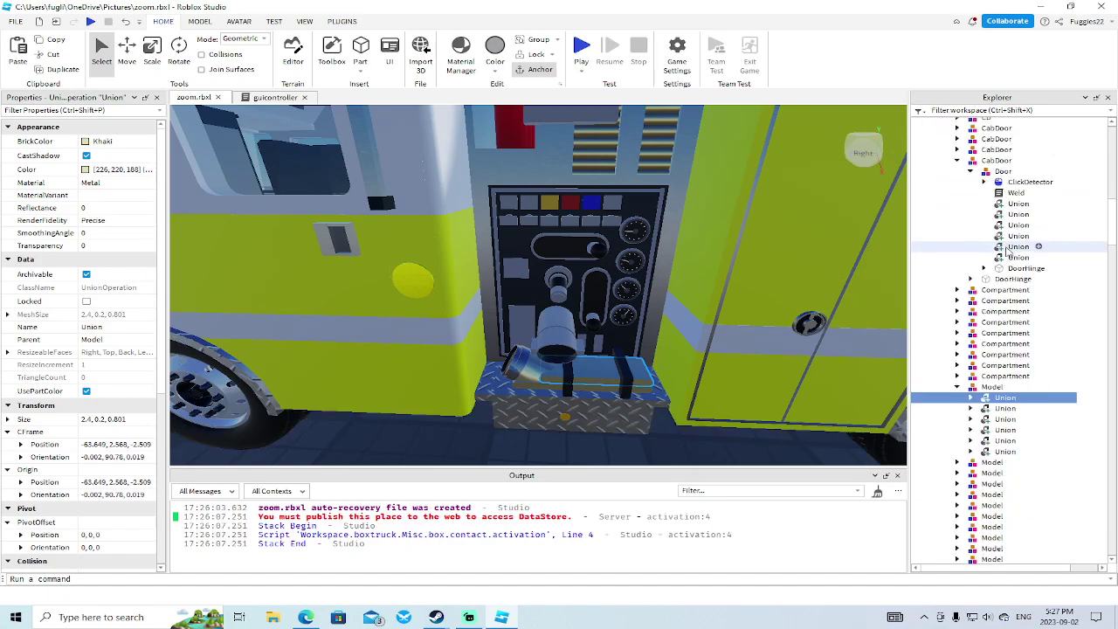
{"action": "right_click", "coordinate": [1000, 372]}
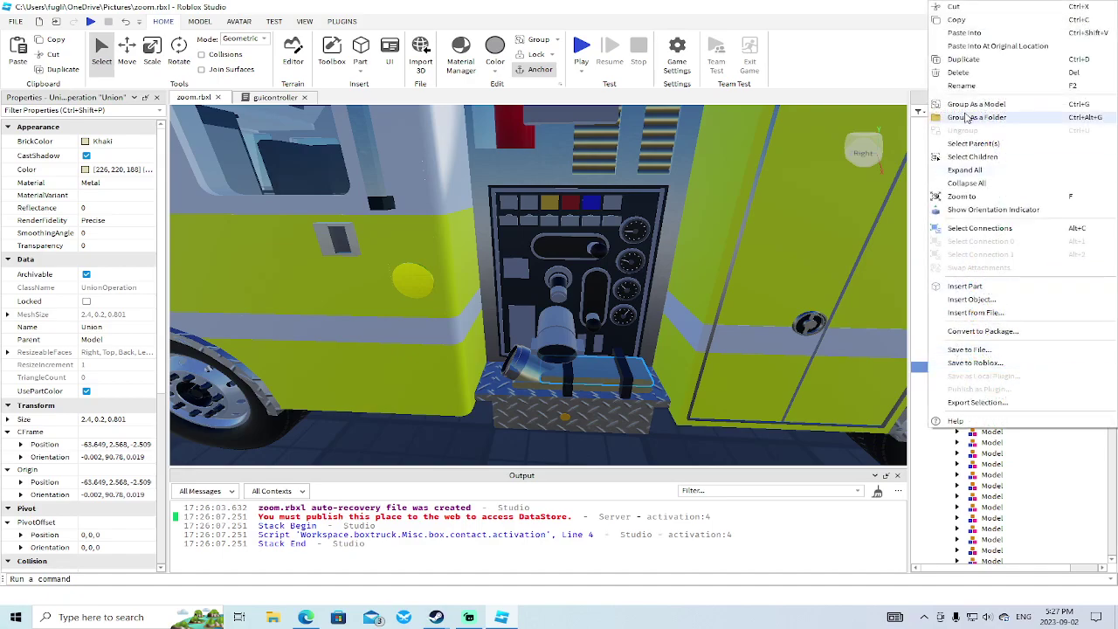
{"action": "left_click", "coordinate": [978, 37]}
Step: Rename both the model containing the khaki Union and the Union itself as lock
{"action": "left_click", "coordinate": [991, 356]}
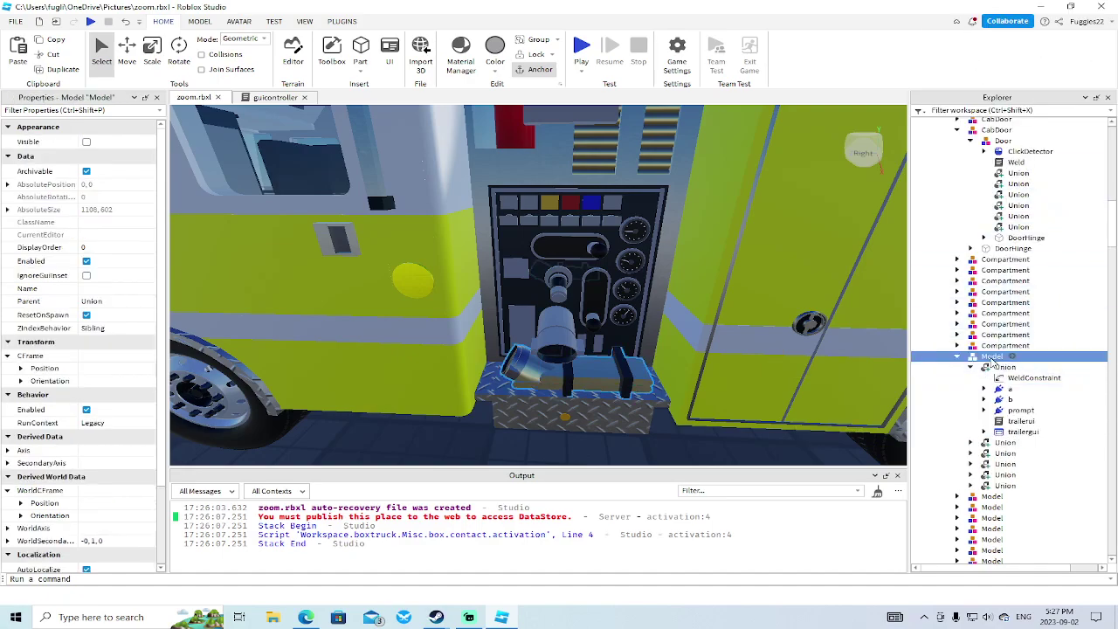
{"action": "right_click", "coordinate": [991, 356]}
{"action": "left_click", "coordinate": [961, 85]}
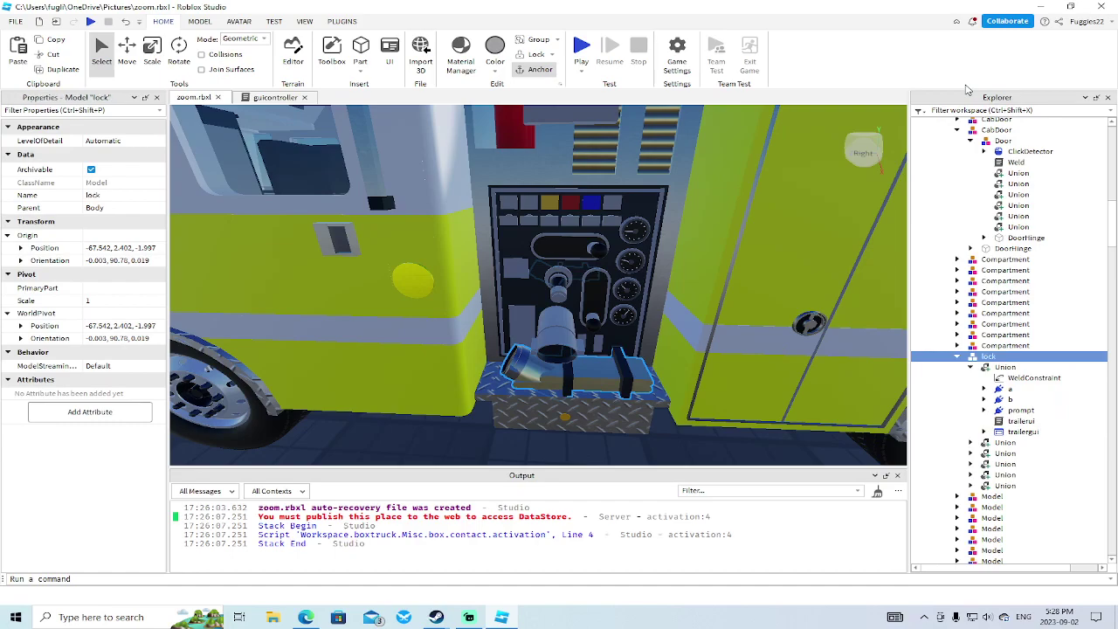
{"action": "right_click", "coordinate": [1004, 367]}
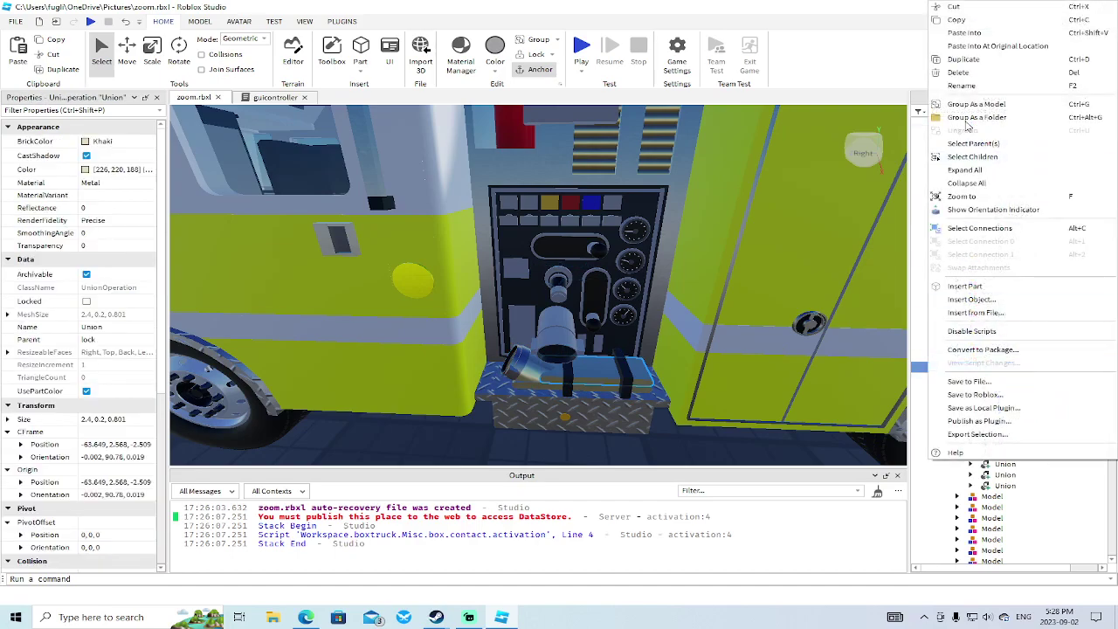
{"action": "left_click", "coordinate": [972, 86]}
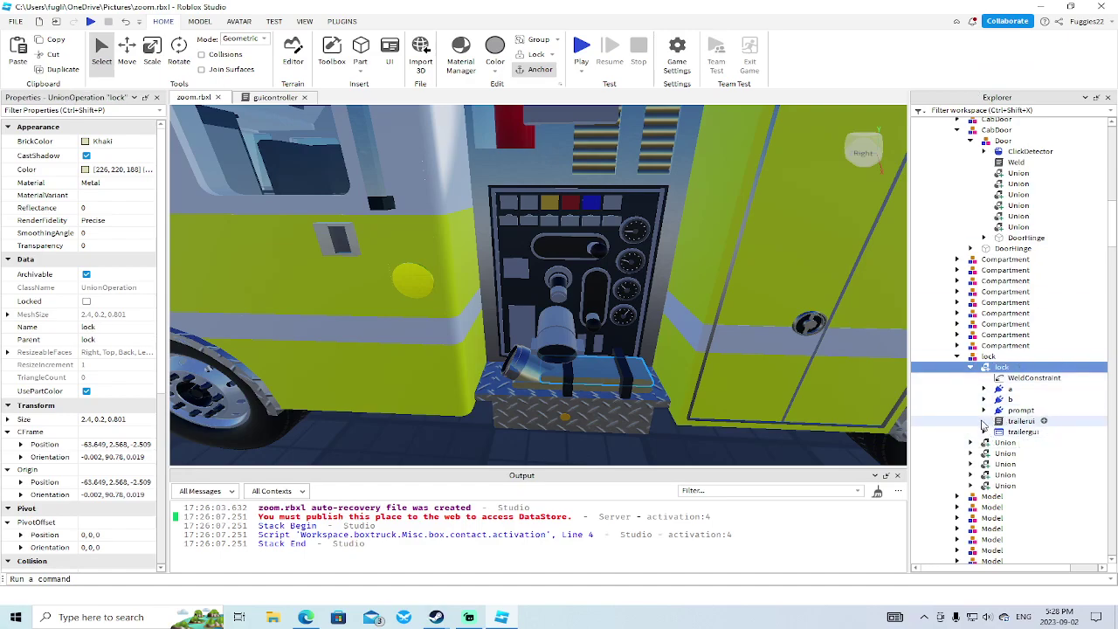
Step: Examine the contents of the trailergui in the firetruck's lock and the items inside the firetruck's DriveSeat
{"action": "scroll", "coordinate": [1005, 423], "scroll_direction": "down", "scroll_amount": 5}
{"action": "scroll", "coordinate": [1003, 425], "scroll_direction": "down", "scroll_amount": 12}
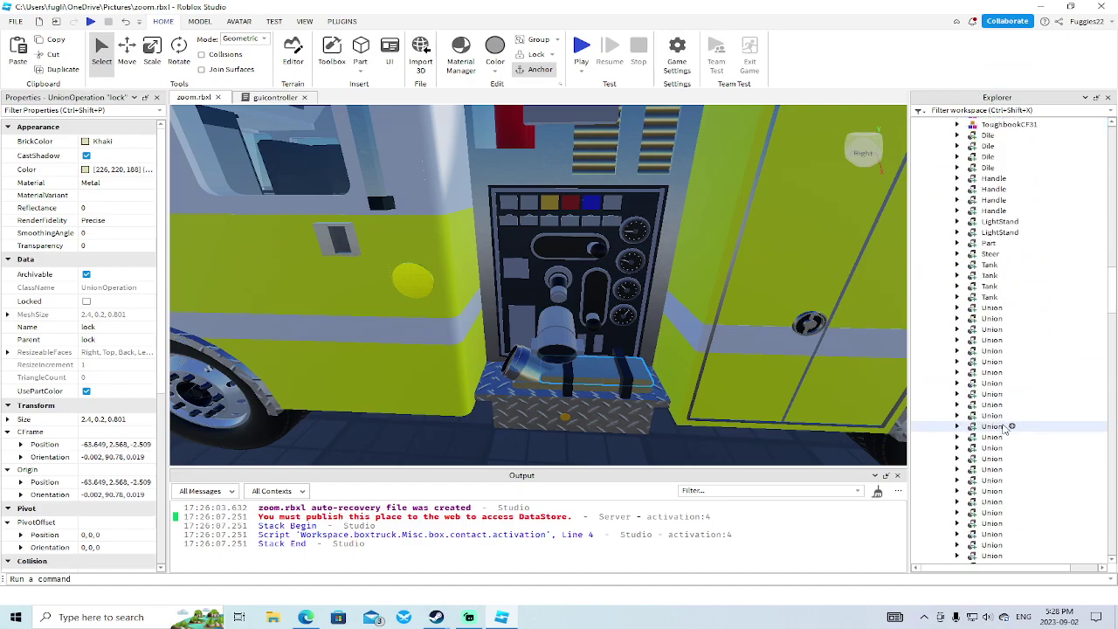
{"action": "scroll", "coordinate": [1003, 425], "scroll_direction": "up", "scroll_amount": 12}
{"action": "scroll", "coordinate": [1005, 427], "scroll_direction": "up", "scroll_amount": 1}
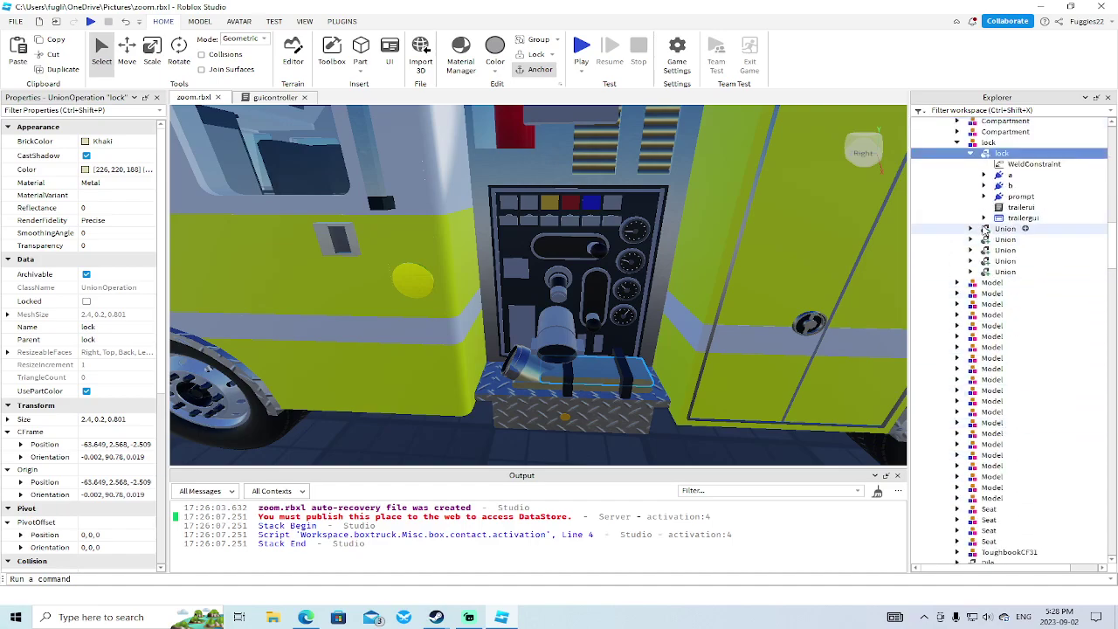
{"action": "left_click", "coordinate": [985, 217]}
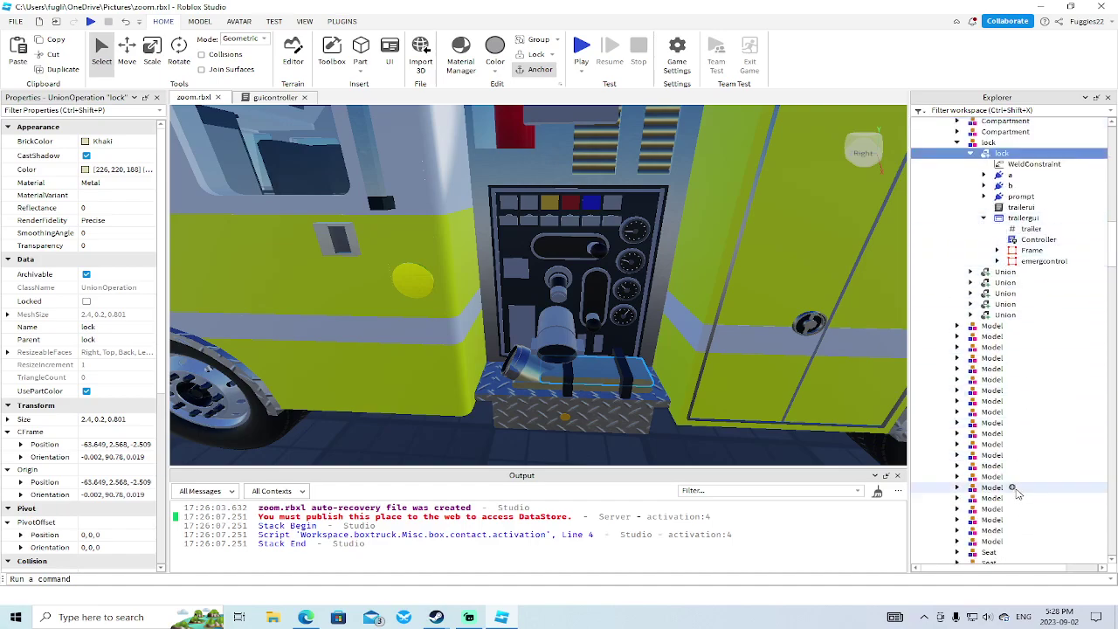
{"action": "left_click_drag", "start_coordinate": [1112, 258], "coordinate": [1113, 214]}
{"action": "left_click", "coordinate": [945, 270]}
{"action": "scroll", "coordinate": [965, 349], "scroll_direction": "down", "scroll_amount": 3}
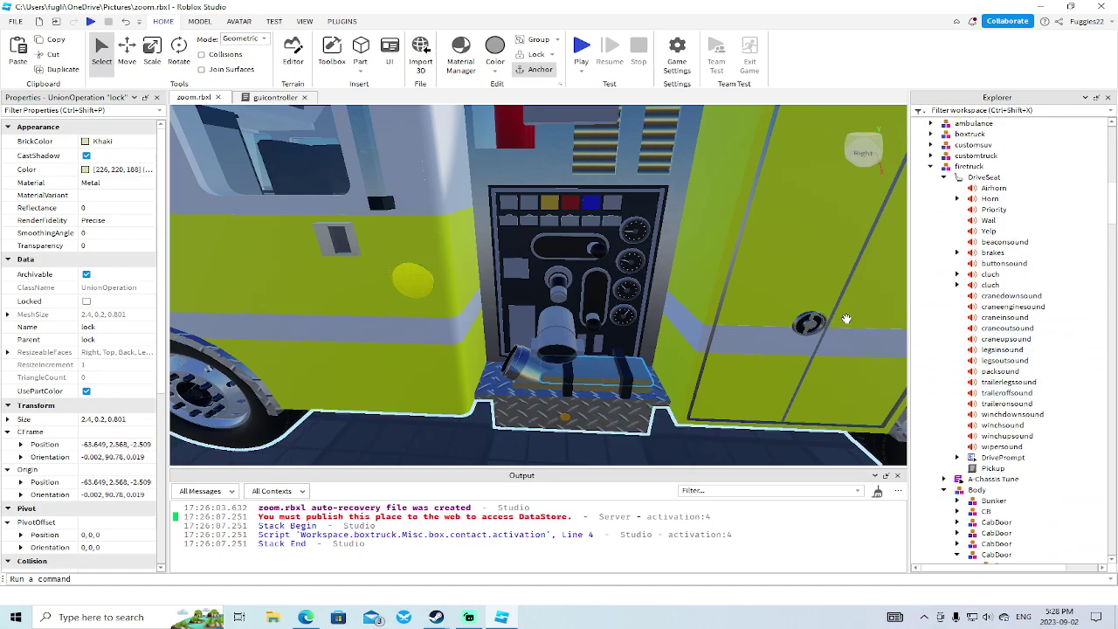
Step: Copy the person StringValue from the red ambulance's DriveSeat
{"action": "key", "text": "s"}
{"action": "right_click_drag", "start_coordinate": [811, 325], "coordinate": [808, 325]}
{"action": "left_click", "coordinate": [423, 251]}
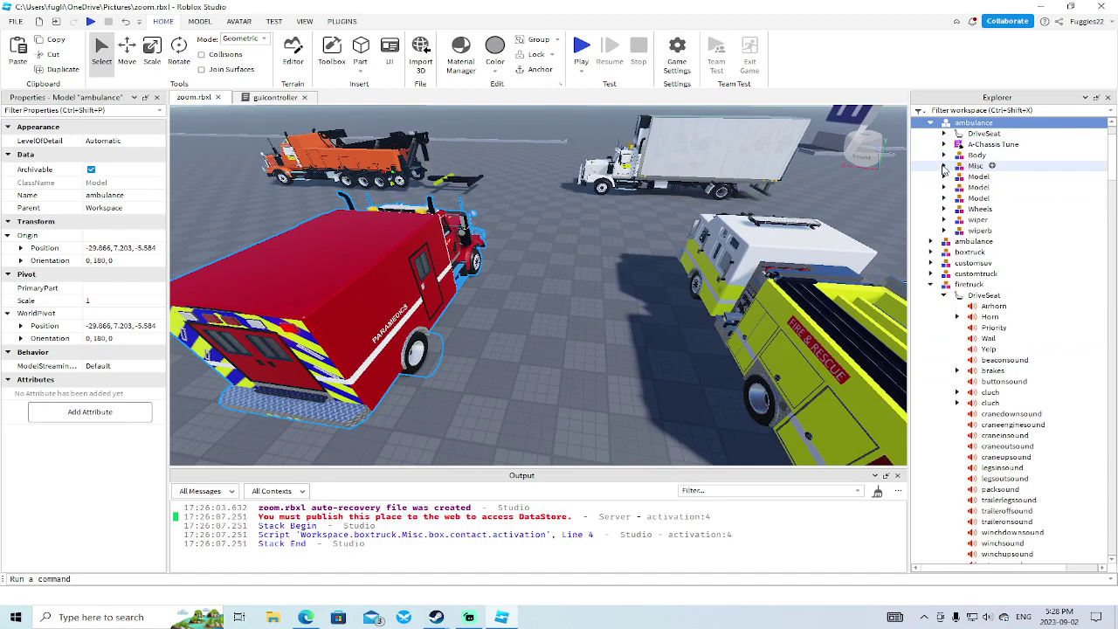
{"action": "left_click", "coordinate": [944, 134]}
{"action": "right_click", "coordinate": [986, 188]}
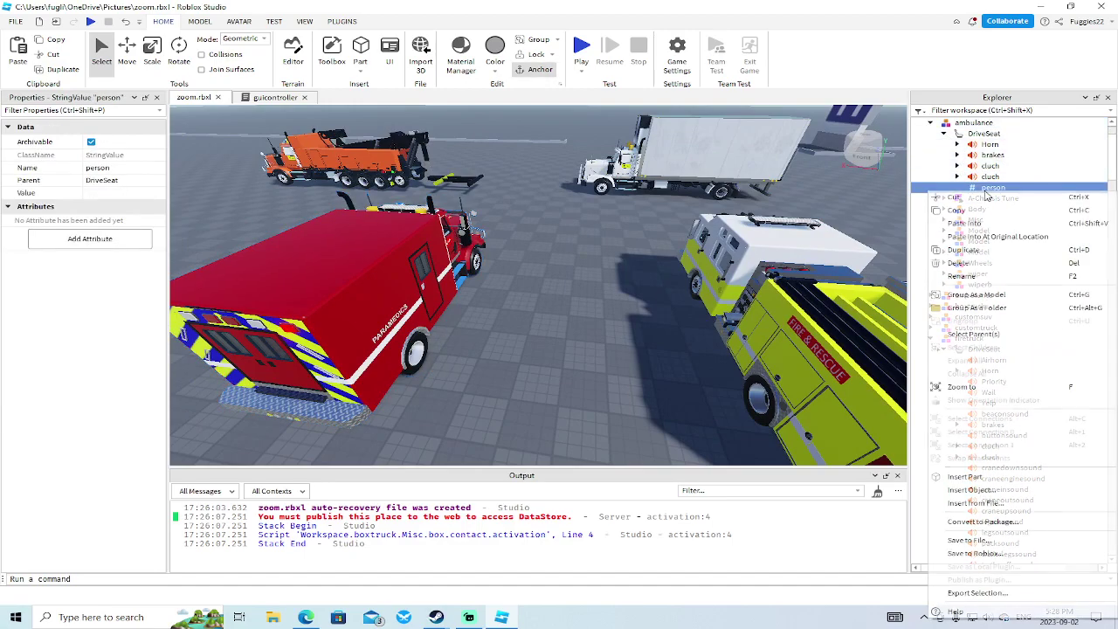
{"action": "left_click", "coordinate": [956, 210]}
Step: Collapse the ambulance hierarchy and paste the person value into the firetruck's DriveSeat
{"action": "left_click", "coordinate": [934, 124]}
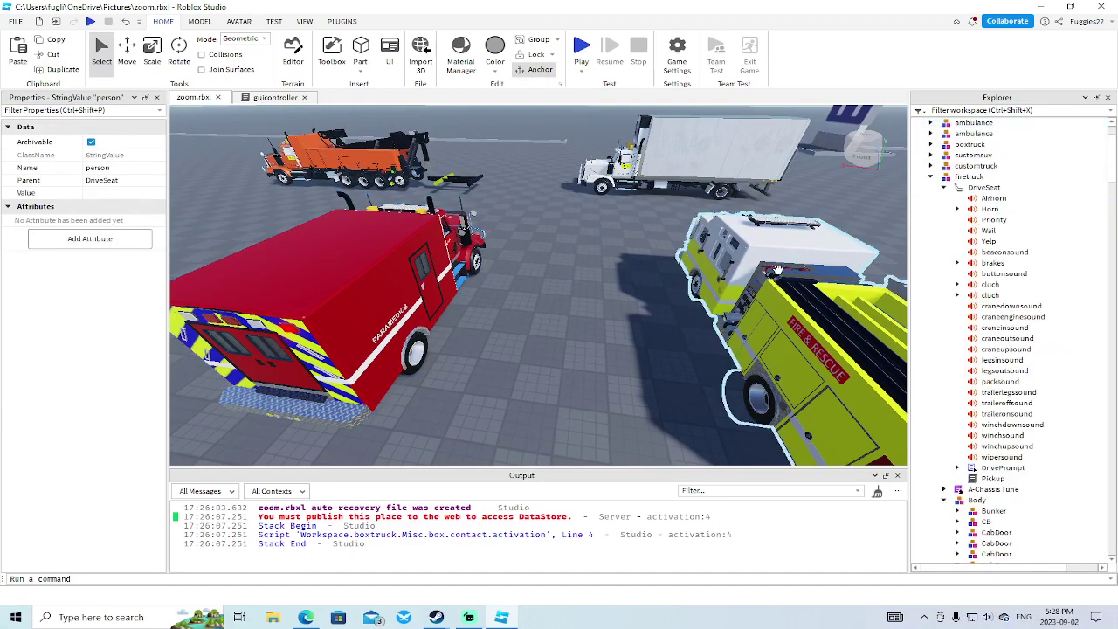
{"action": "left_click", "coordinate": [971, 187]}
{"action": "right_click", "coordinate": [965, 189]}
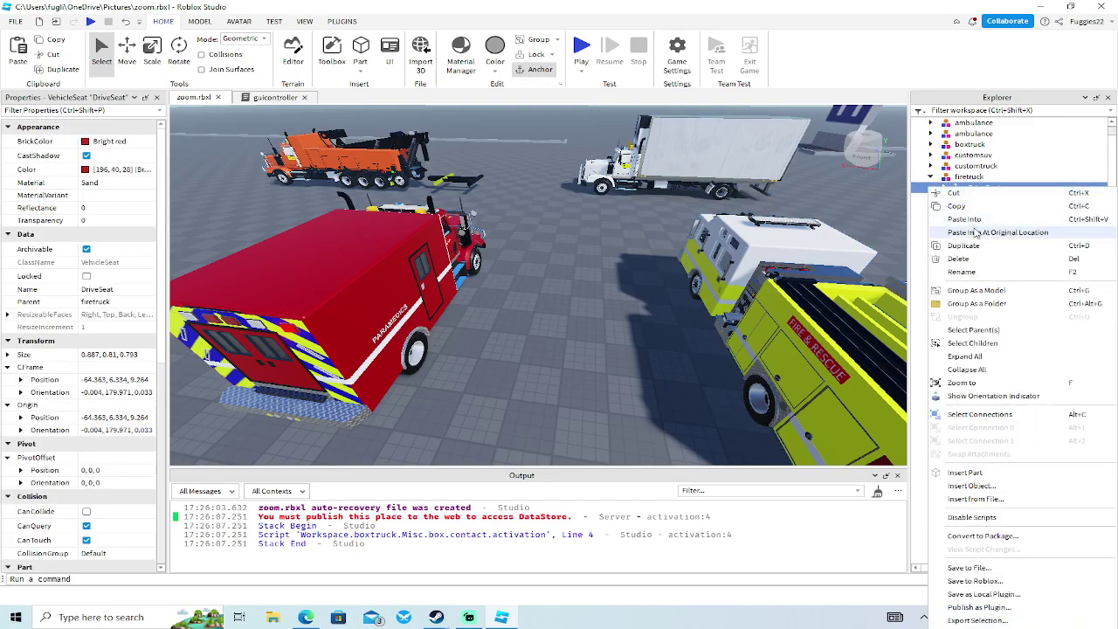
{"action": "left_click", "coordinate": [968, 223]}
Step: Examine the contents of the firetruck's last CabDoor model, including its Door and DoorHinge
{"action": "key", "text": "w"}
{"action": "mouse_move", "coordinate": [662, 375]}
{"action": "right_mouse_down"}
{"action": "mouse_move", "coordinate": [677, 375]}
{"action": "mouse_move", "coordinate": [622, 373]}
{"action": "mouse_move", "coordinate": [657, 373]}
{"action": "right_mouse_up"}
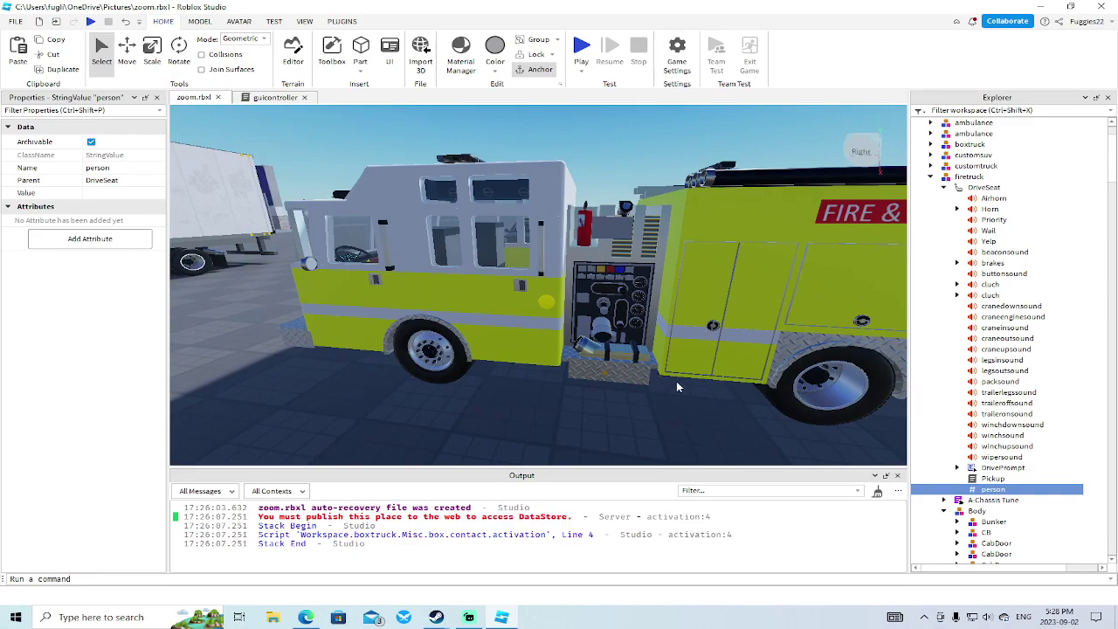
{"action": "scroll", "coordinate": [987, 476], "scroll_direction": "down", "scroll_amount": 2}
{"action": "left_click", "coordinate": [956, 489]}
{"action": "left_click", "coordinate": [970, 479]}
{"action": "scroll", "coordinate": [987, 463], "scroll_direction": "down", "scroll_amount": 2}
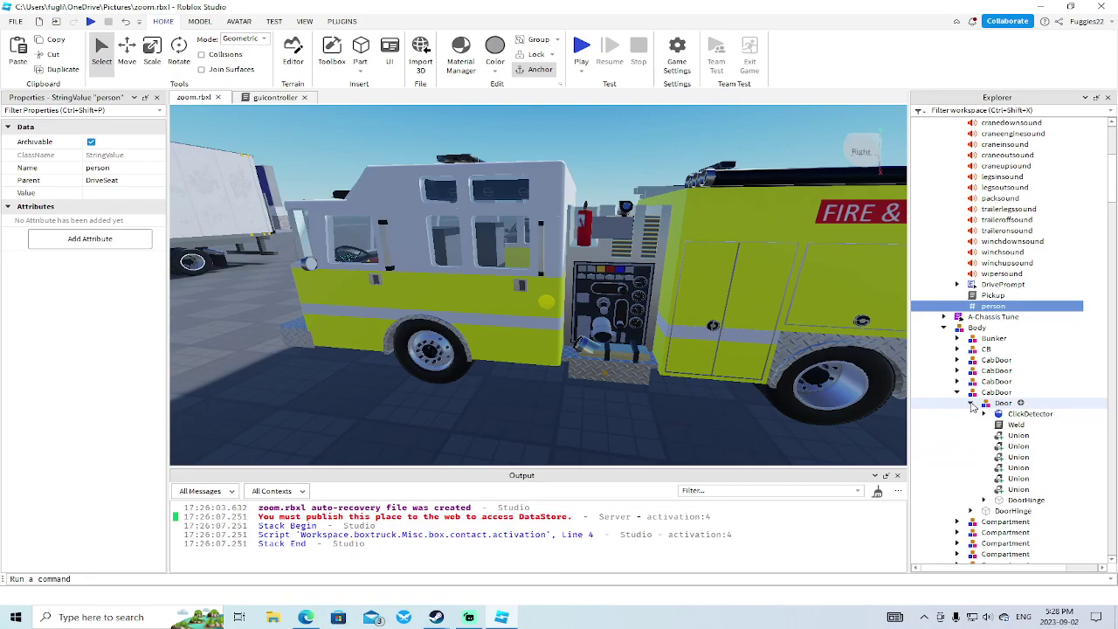
{"action": "left_click", "coordinate": [973, 404]}
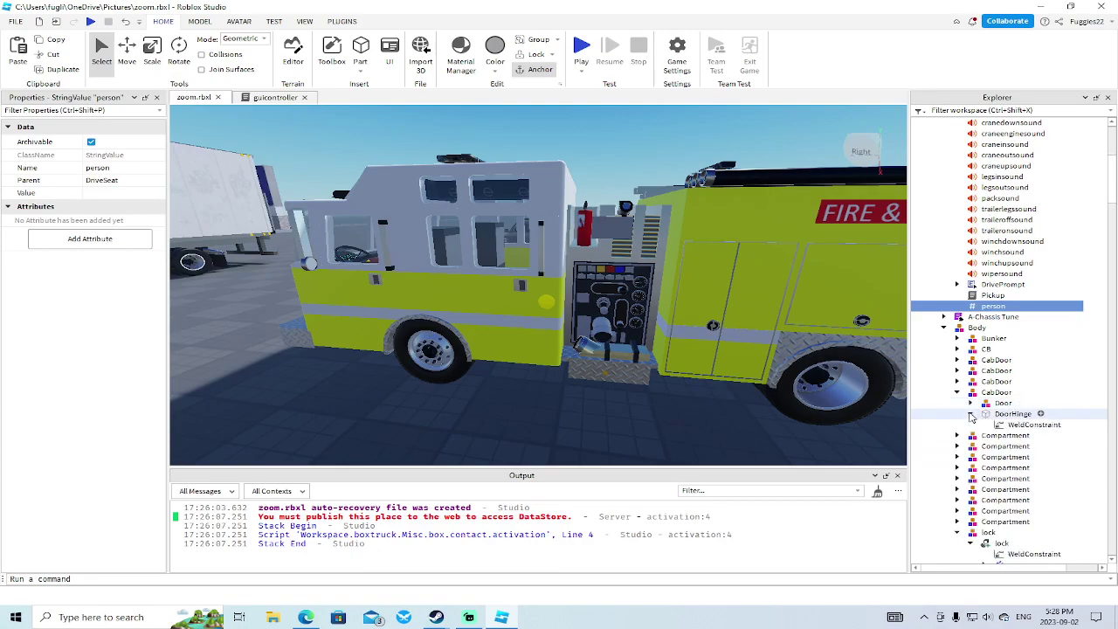
Step: Point gui.trailer.Value in the lock's trailerui script to script.Parent.Parent.Parent.Parent.Misc.trailerfunctions and close both open scripts
{"action": "scroll", "coordinate": [978, 410], "scroll_direction": "down", "scroll_amount": 3}
{"action": "scroll", "coordinate": [1005, 384], "scroll_direction": "down", "scroll_amount": 3}
{"action": "double_click", "coordinate": [1019, 372]}
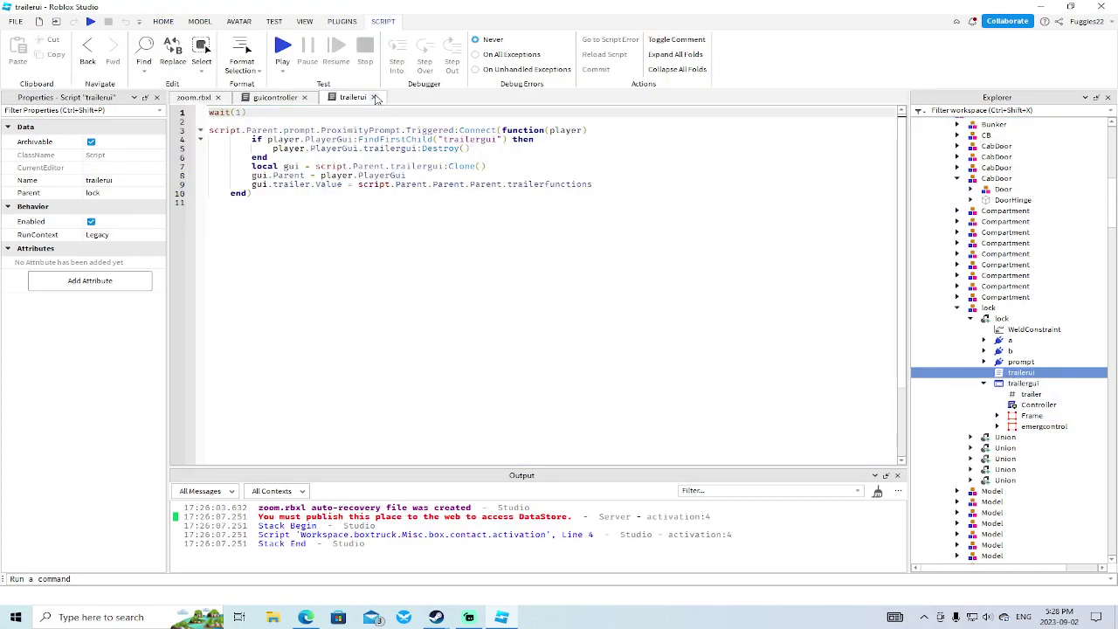
{"action": "scroll", "coordinate": [1023, 309], "scroll_direction": "up", "scroll_amount": 8}
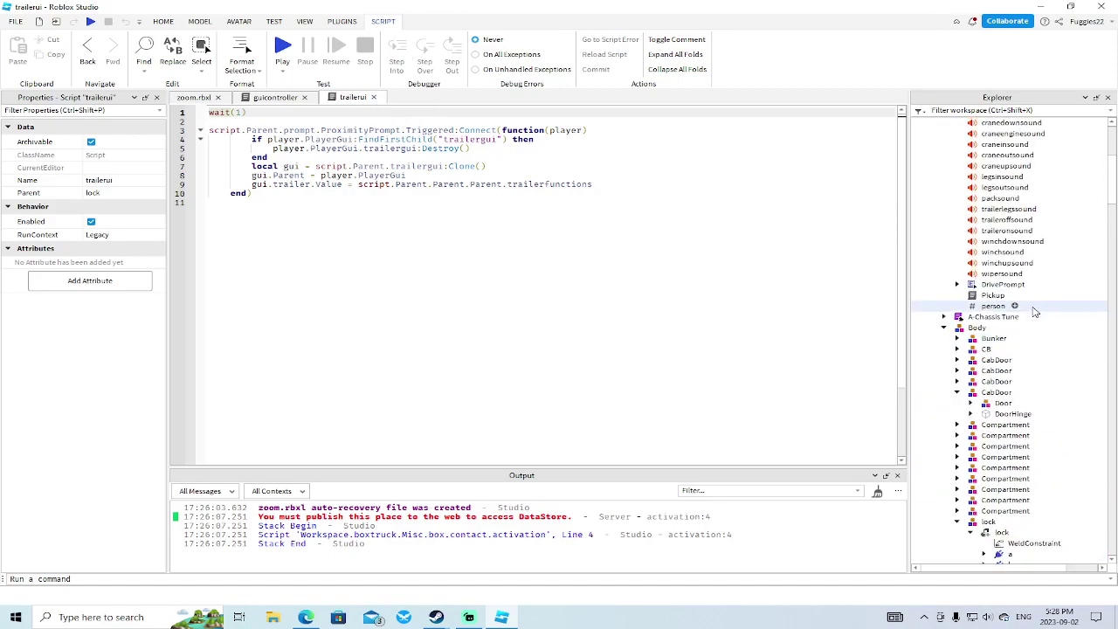
{"action": "scroll", "coordinate": [1032, 309], "scroll_direction": "down", "scroll_amount": 5}
{"action": "scroll", "coordinate": [1035, 313], "scroll_direction": "down", "scroll_amount": 2}
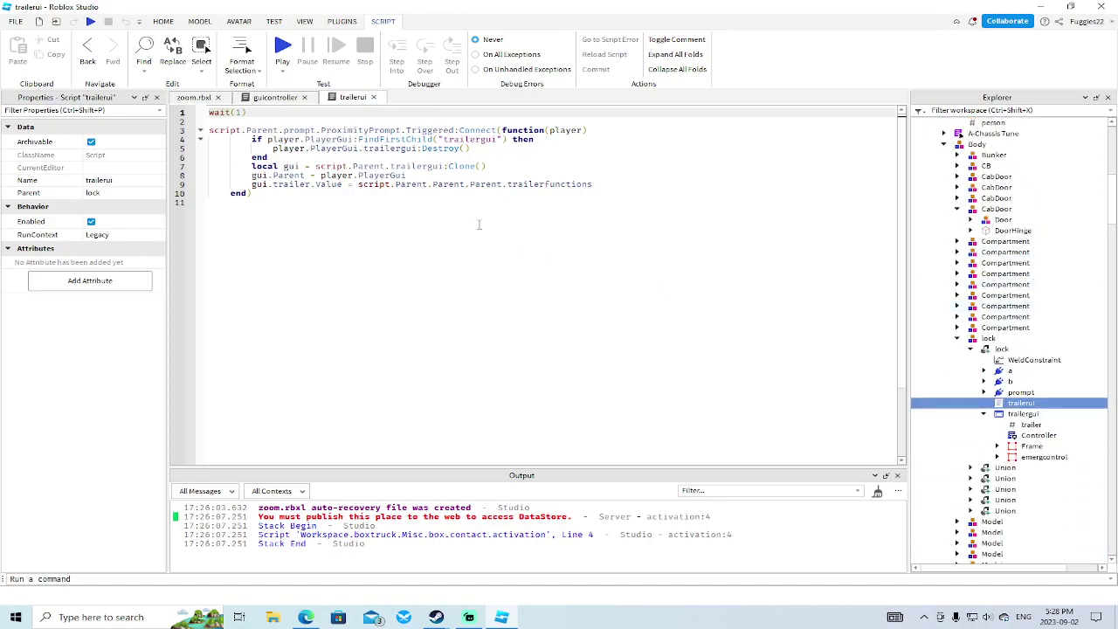
{"action": "left_click_drag", "start_coordinate": [603, 184], "coordinate": [433, 184]}
{"action": "type", "text": "Parent"}
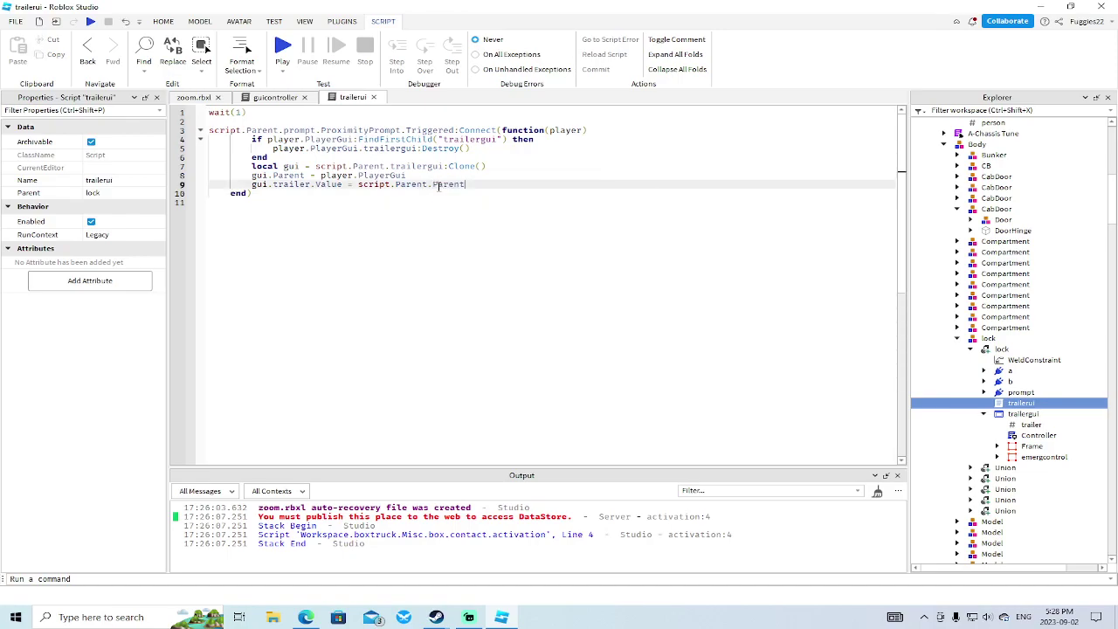
{"action": "type", "text": ".Parent.m"}
{"action": "key", "text": "BackSpace"}
{"action": "type", "text": "Parent,m"}
{"action": "key", "text": "BackSpace"}
{"action": "type", "text": ".m"}
{"action": "key", "text": "Tab"}
{"action": "type", "text": ".tr"}
{"action": "key", "text": "Tab"}
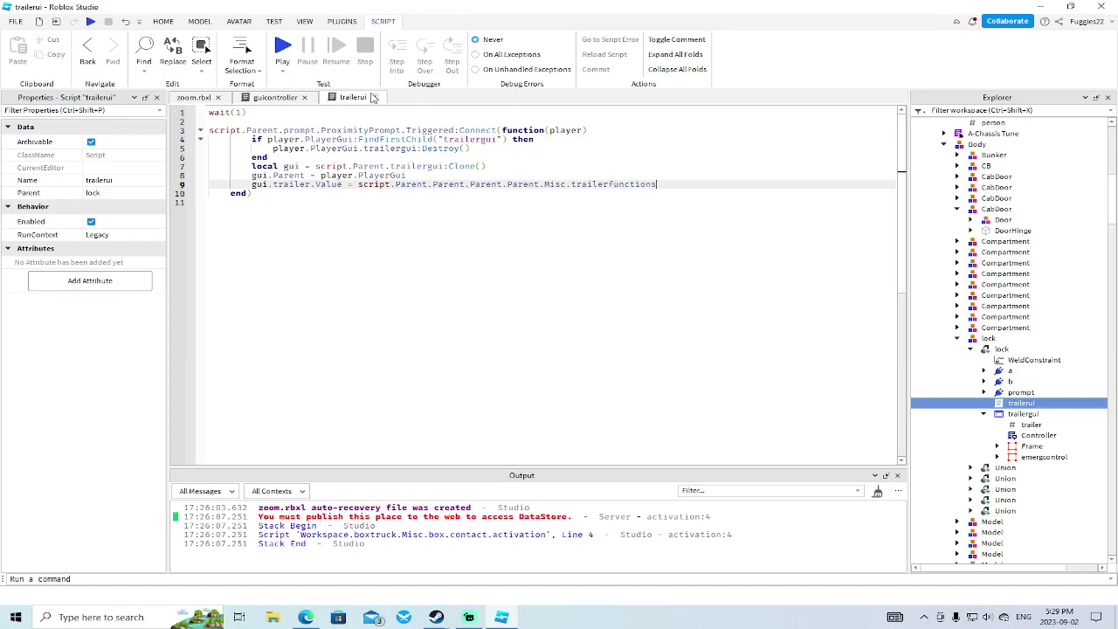
{"action": "left_click", "coordinate": [376, 97]}
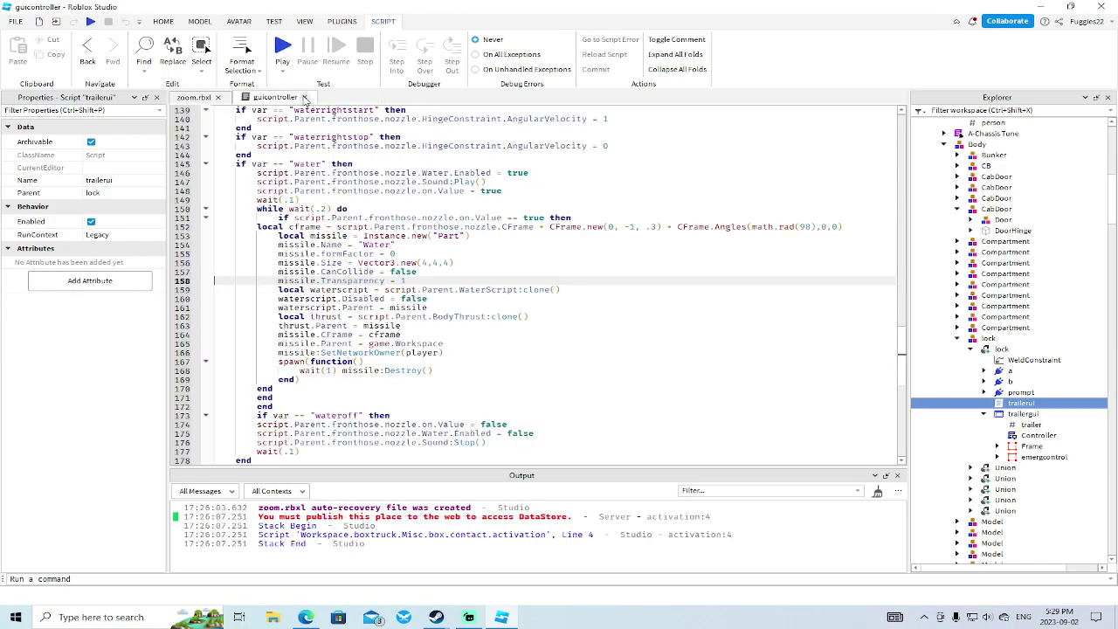
{"action": "left_click", "coordinate": [305, 97]}
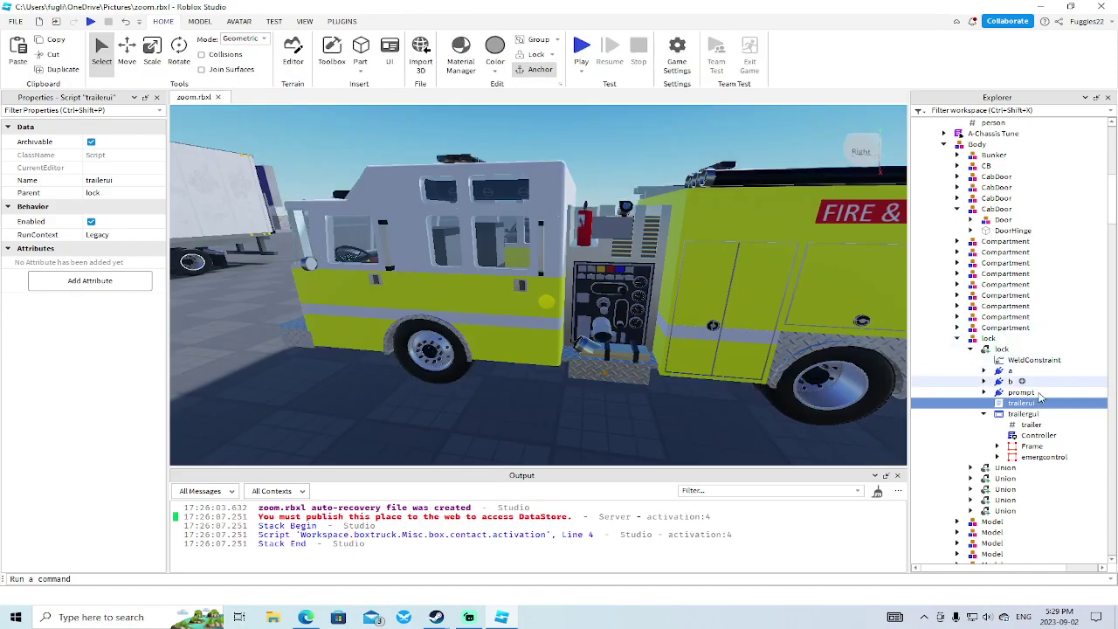
Step: Re-enter the DriveSeat.person reference on the name line of the lockdoor prompt's script under the lock's attachment b
{"action": "left_click", "coordinate": [984, 370]}
{"action": "left_click", "coordinate": [984, 391]}
{"action": "left_click", "coordinate": [997, 402]}
{"action": "left_click", "coordinate": [997, 381]}
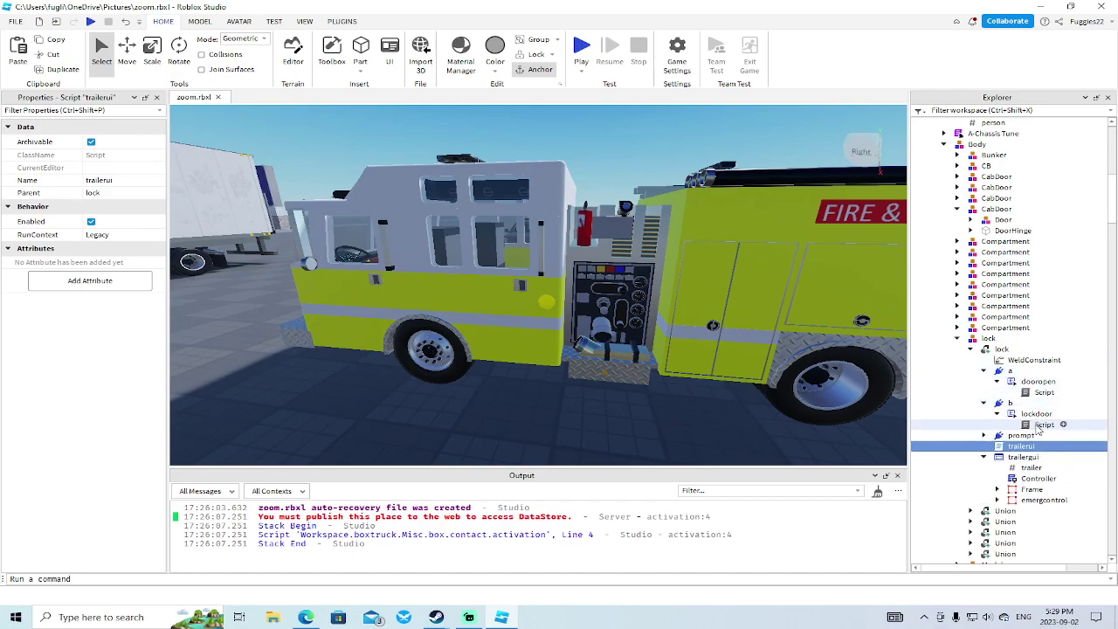
{"action": "double_click", "coordinate": [1044, 425]}
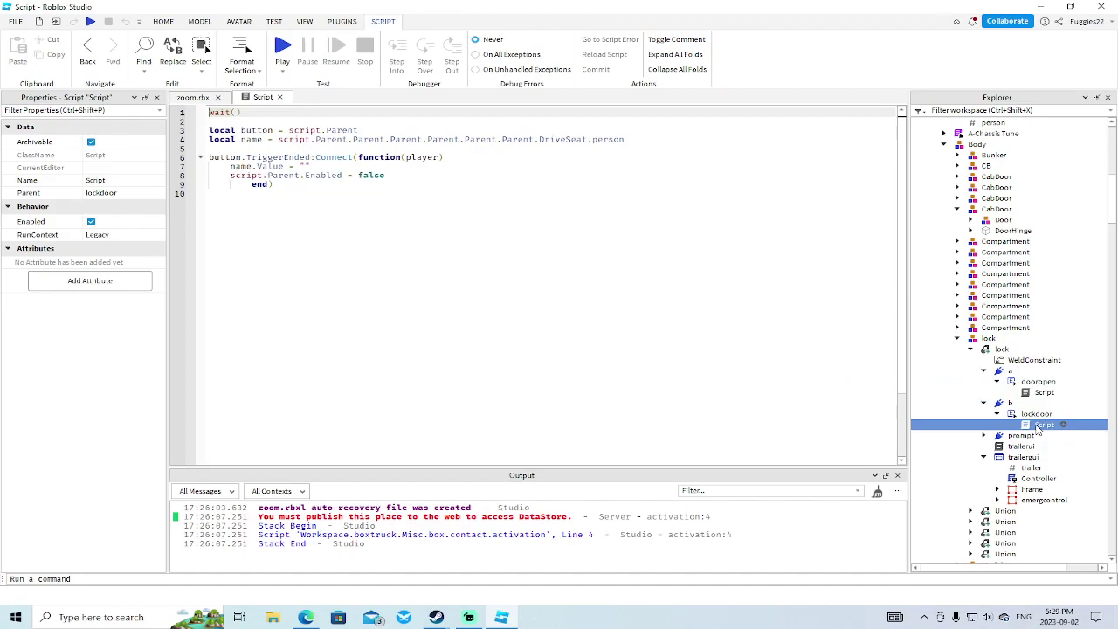
{"action": "left_click", "coordinate": [639, 142]}
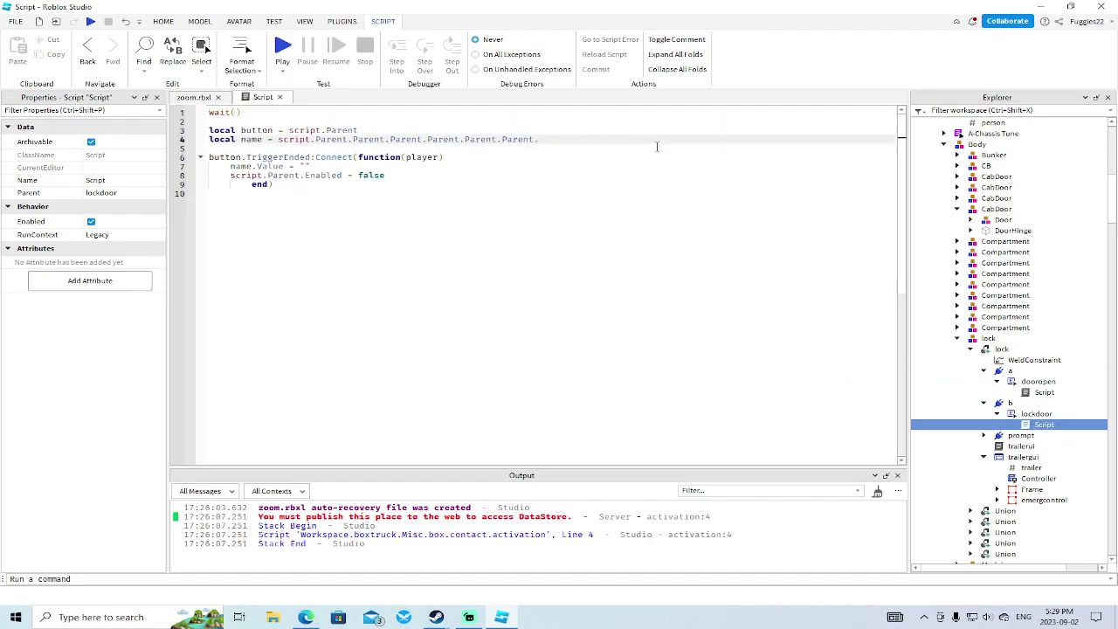
{"action": "type", "text": "DriveSeat"}
{"action": "type", "text": ".p"}
{"action": "key", "text": "Down"}
{"action": "key", "text": "Return"}
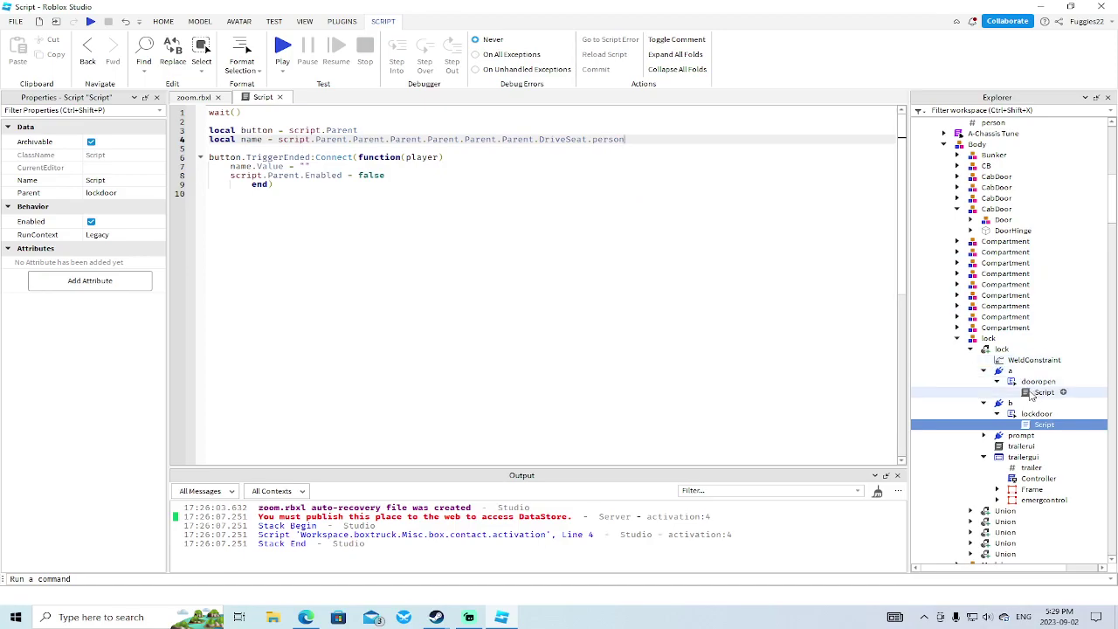
{"action": "left_click", "coordinate": [280, 97]}
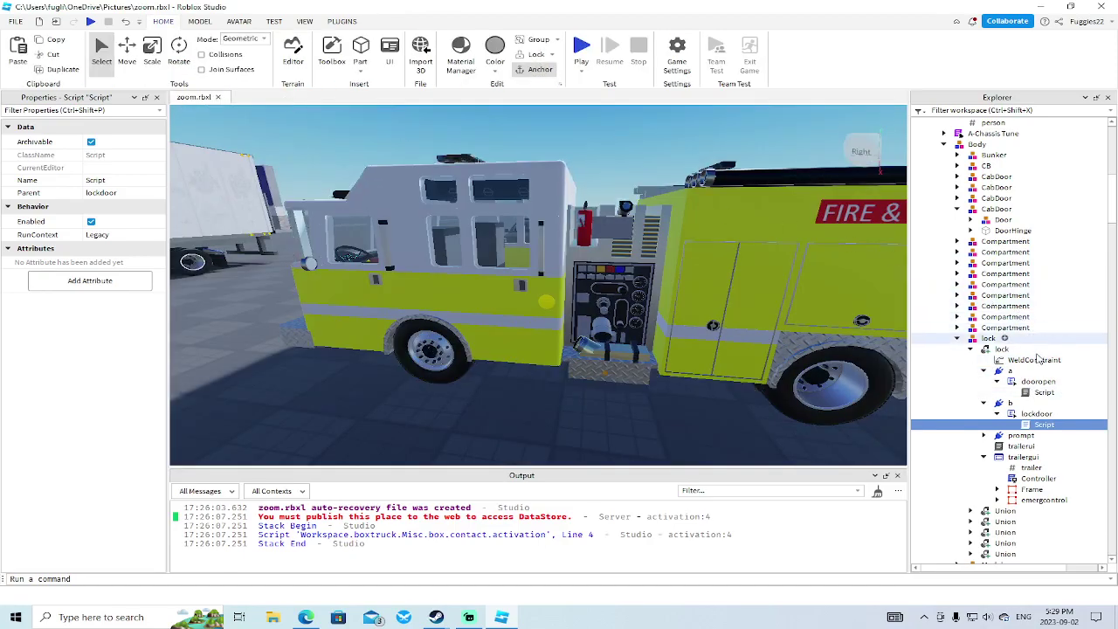
Step: Re-enter DriveSeat.person on the name line of the dooropen prompt's script, then close it and collapse attachments a and b
{"action": "double_click", "coordinate": [1040, 392]}
{"action": "left_click", "coordinate": [663, 138]}
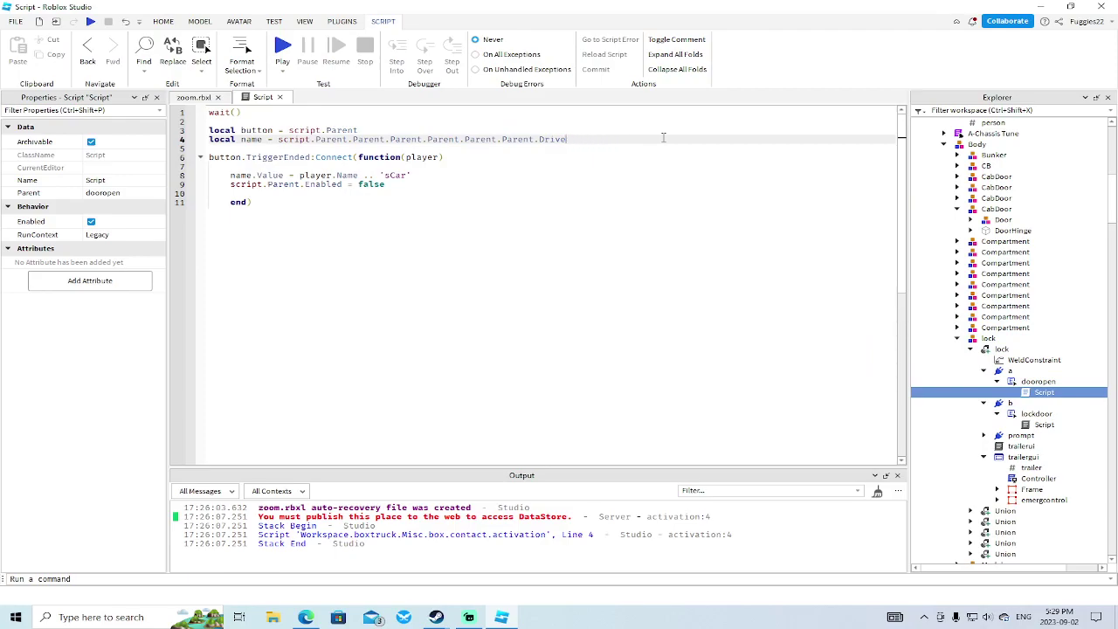
{"action": "type", "text": "DriveSeat"}
{"action": "type", "text": ".Parent"}
{"action": "type", "text": "e"}
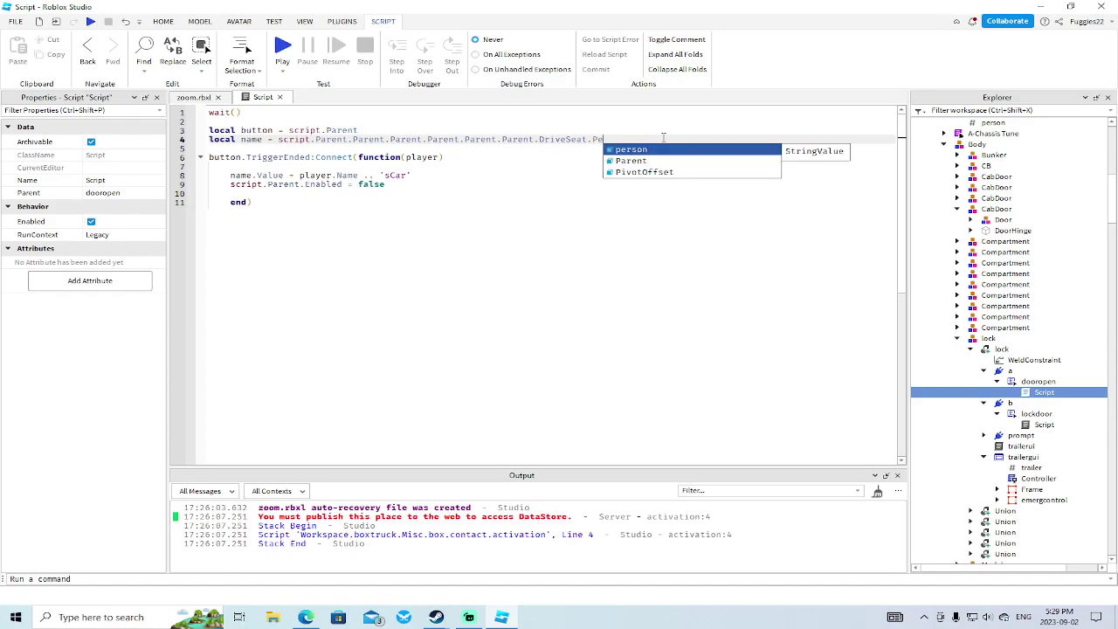
{"action": "key", "text": "Tab"}
{"action": "left_click", "coordinate": [280, 97]}
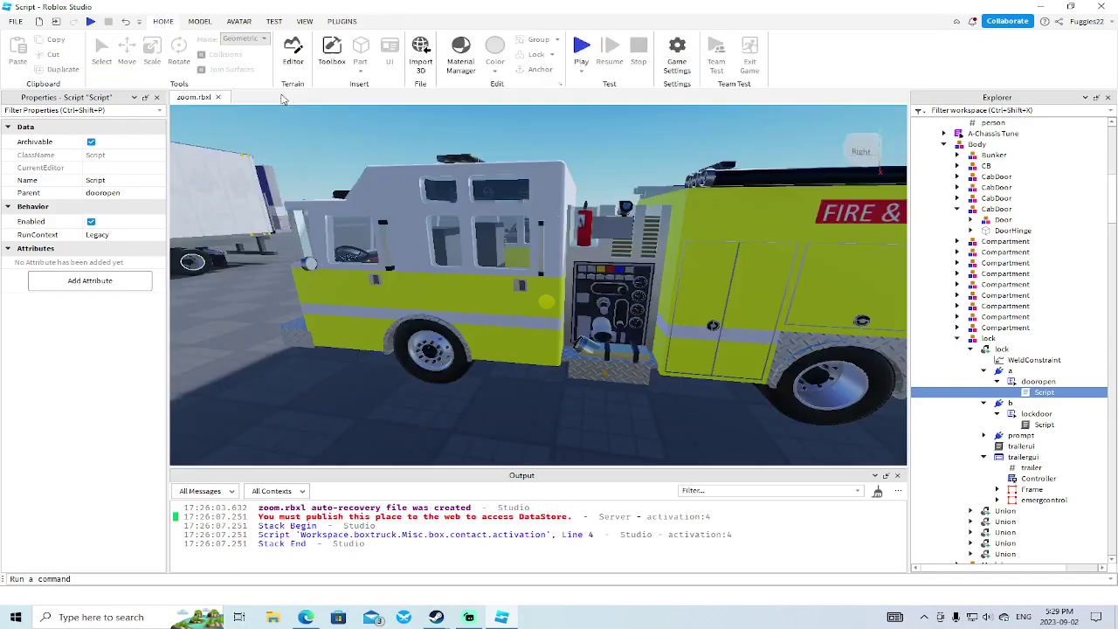
{"action": "left_click", "coordinate": [984, 372]}
{"action": "left_click", "coordinate": [985, 381]}
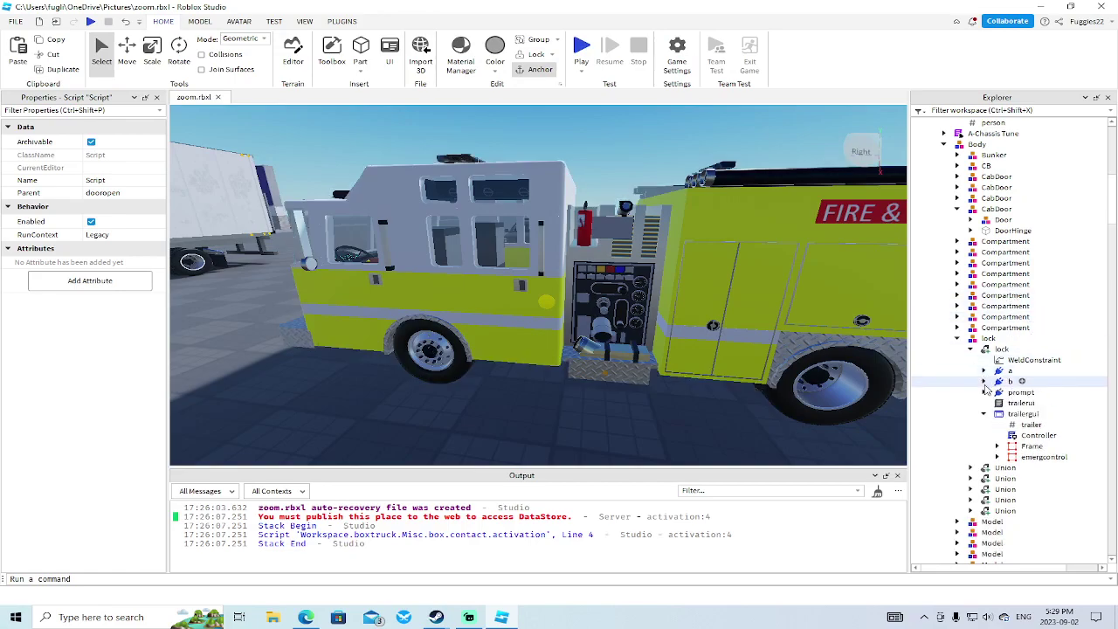
Step: Move the waterfunctions frame from the trailergui in the firetruck's Misc Part into the lock's trailergui
{"action": "scroll", "coordinate": [1024, 435], "scroll_direction": "down", "scroll_amount": 4}
{"action": "scroll", "coordinate": [1023, 435], "scroll_direction": "down", "scroll_amount": 15}
{"action": "scroll", "coordinate": [1022, 393], "scroll_direction": "down", "scroll_amount": 6}
{"action": "left_click_drag", "start_coordinate": [1113, 334], "coordinate": [1114, 544]}
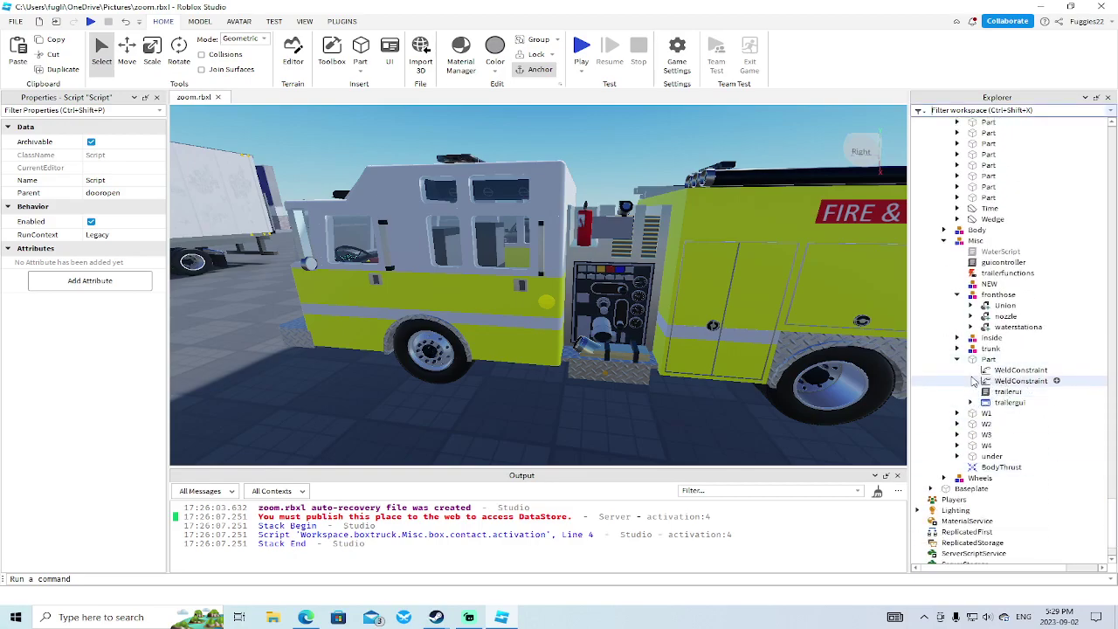
{"action": "left_click", "coordinate": [971, 402]}
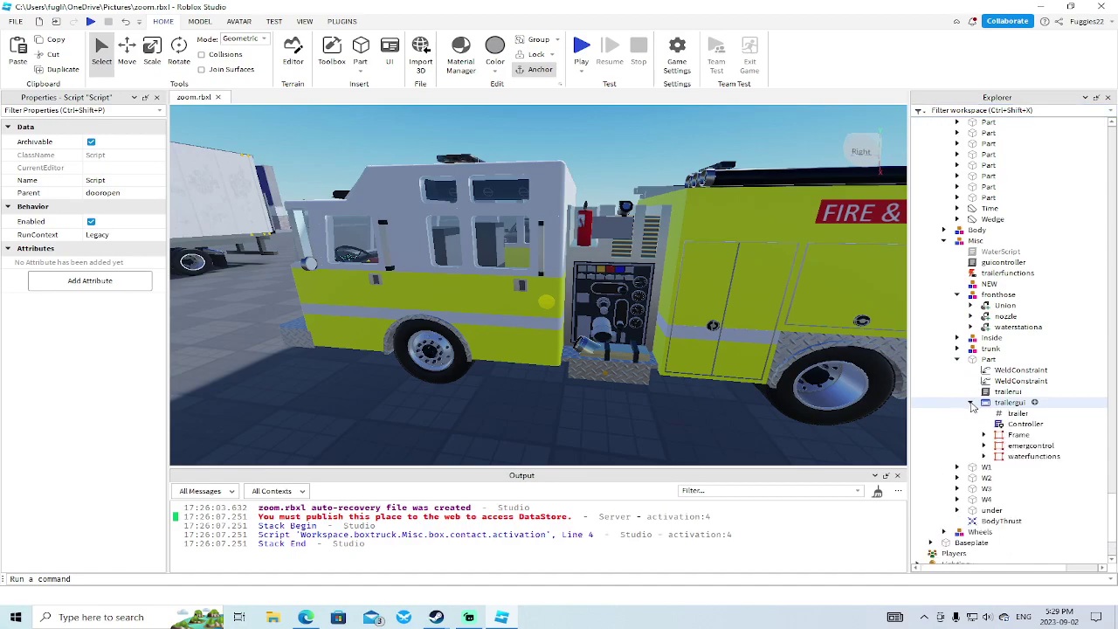
{"action": "left_click", "coordinate": [1000, 456]}
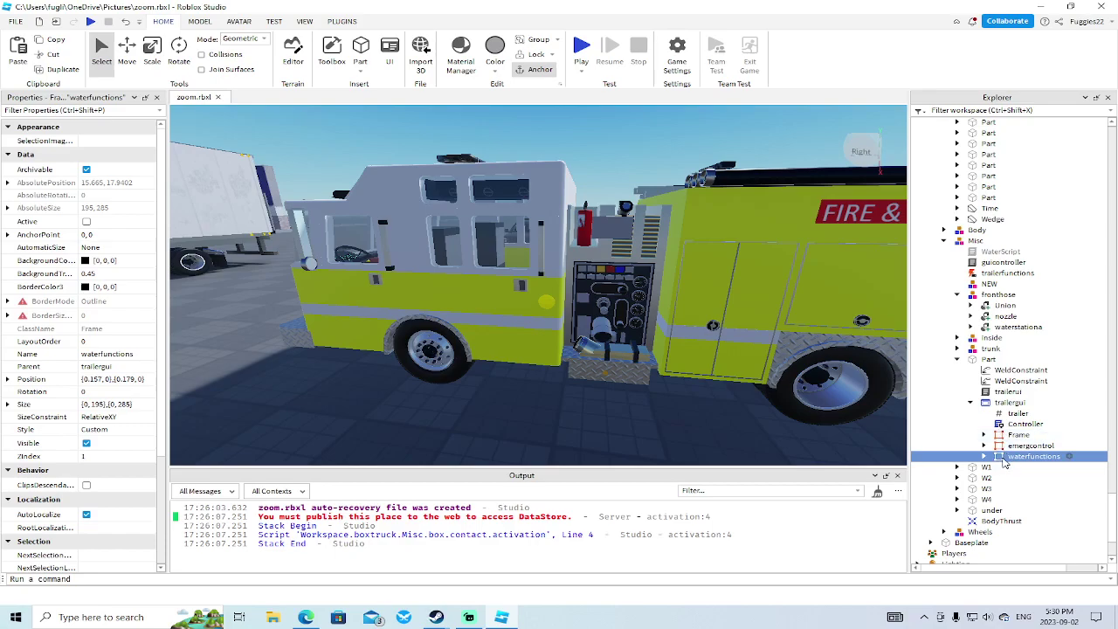
{"action": "left_click_drag", "start_coordinate": [1002, 465], "coordinate": [1018, 295]}
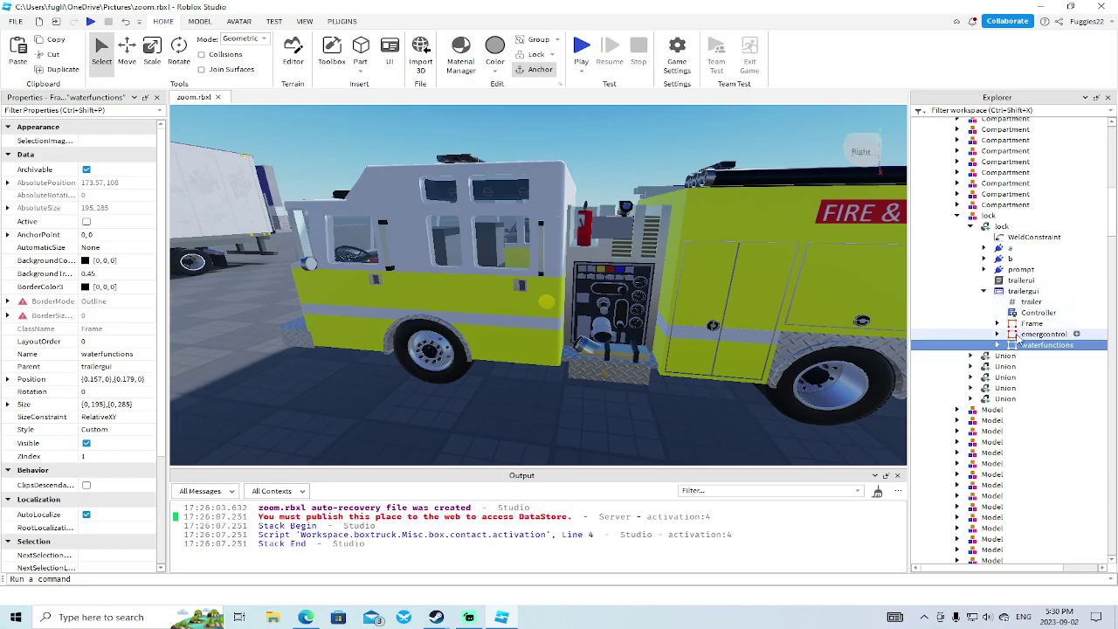
Step: Cut all the water button handlers below the dashed line from the Controller script in the Misc Part's trailergui
{"action": "scroll", "coordinate": [1005, 367], "scroll_direction": "down", "scroll_amount": 5}
{"action": "scroll", "coordinate": [1005, 367], "scroll_direction": "down", "scroll_amount": 10}
{"action": "left_click_drag", "start_coordinate": [1116, 316], "coordinate": [1117, 529]}
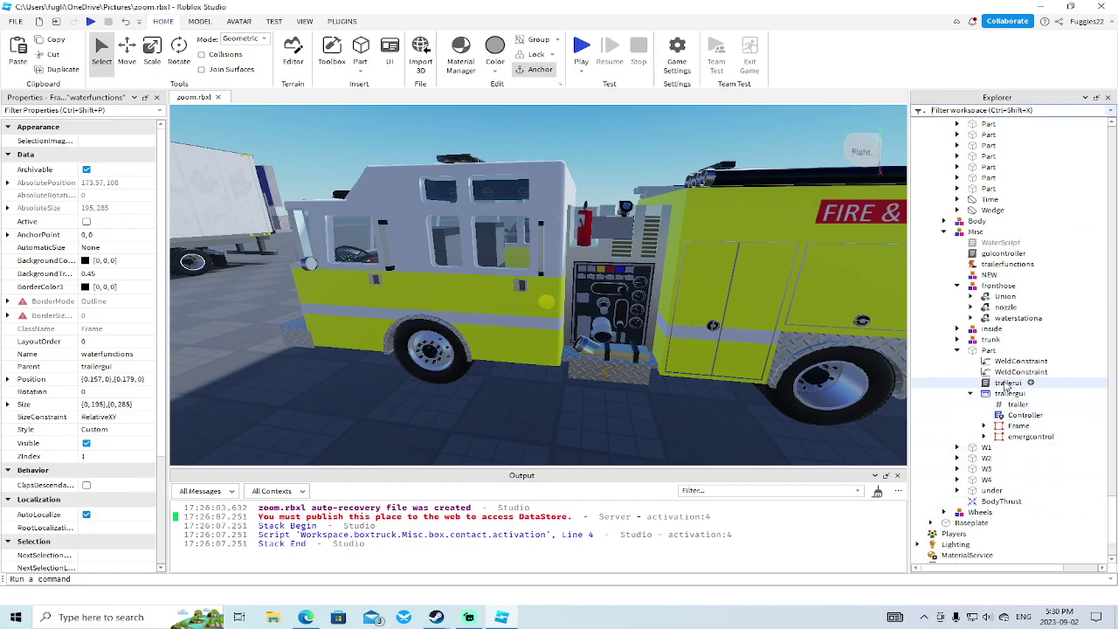
{"action": "double_click", "coordinate": [1022, 415]}
{"action": "scroll", "coordinate": [617, 326], "scroll_direction": "down", "scroll_amount": 10}
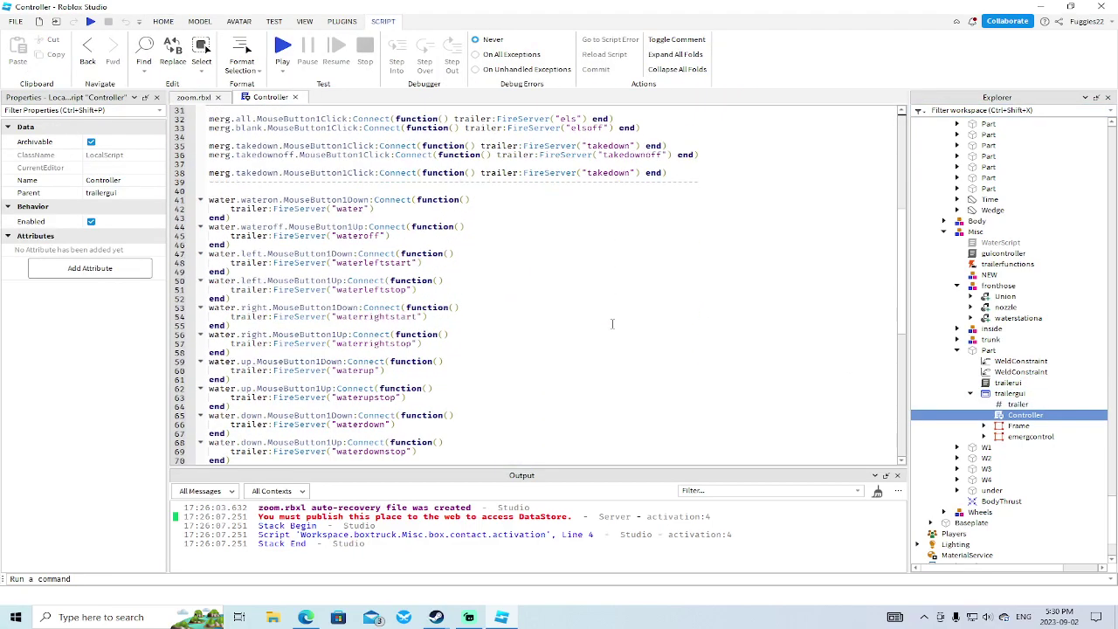
{"action": "scroll", "coordinate": [612, 324], "scroll_direction": "down", "scroll_amount": 6}
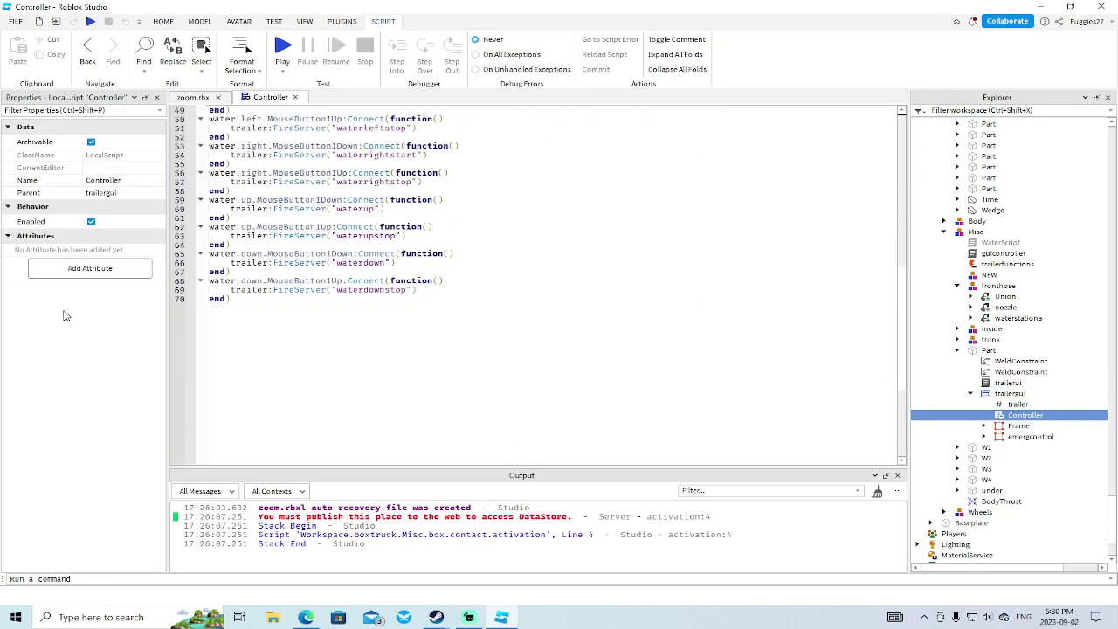
{"action": "scroll", "coordinate": [245, 405], "scroll_direction": "up", "scroll_amount": 3}
{"action": "left_click_drag", "start_coordinate": [209, 335], "coordinate": [239, 327]}
{"action": "left_click_drag", "start_coordinate": [255, 389], "coordinate": [215, 298]}
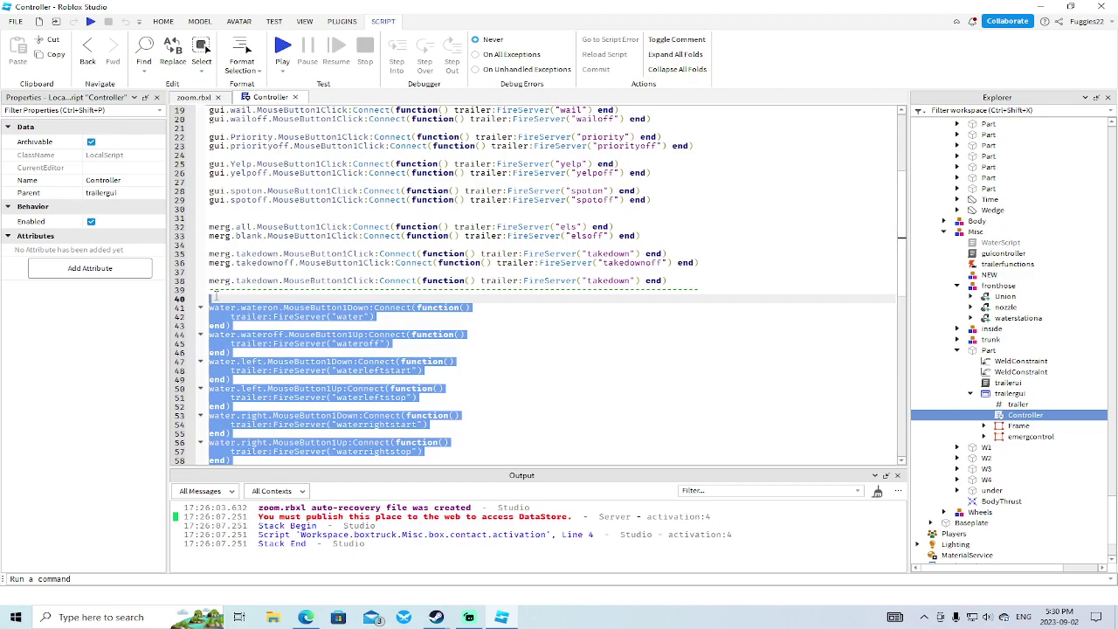
{"action": "key", "text": "ctrl+x"}
Step: Paste the water button handlers at the end of the Controller script in the lock's trailergui
{"action": "scroll", "coordinate": [999, 264], "scroll_direction": "up", "scroll_amount": 10}
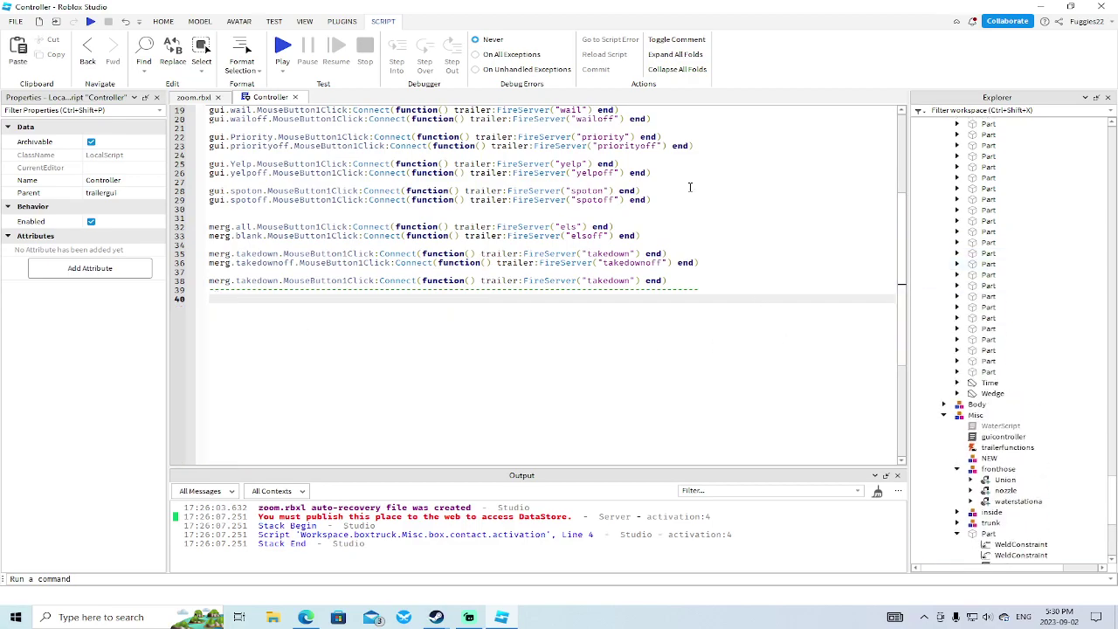
{"action": "scroll", "coordinate": [998, 263], "scroll_direction": "up", "scroll_amount": 10}
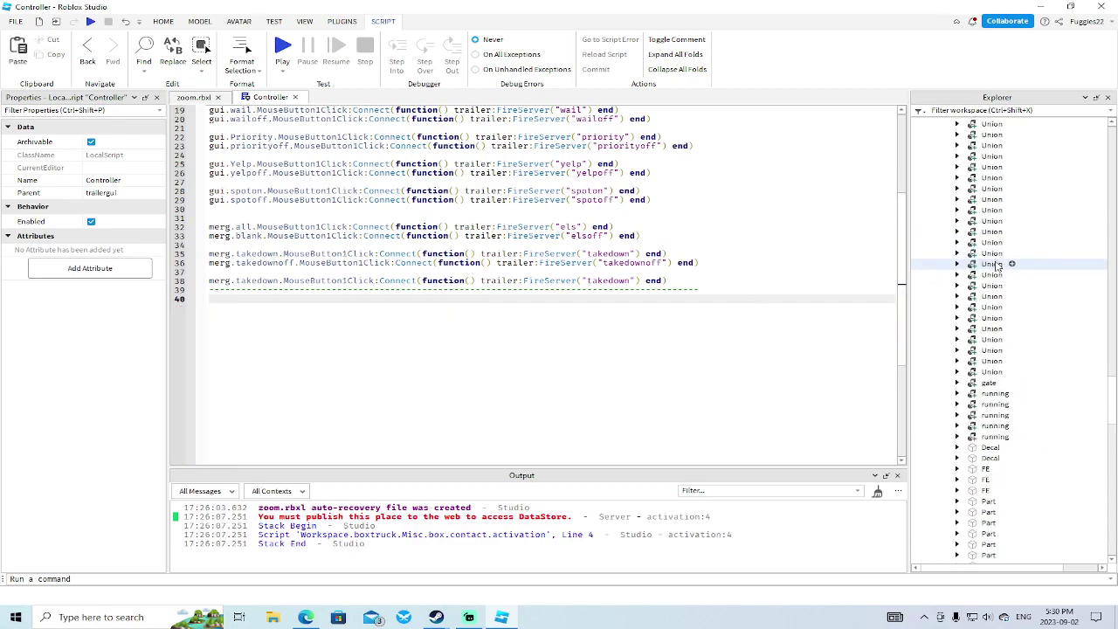
{"action": "scroll", "coordinate": [998, 264], "scroll_direction": "up", "scroll_amount": 10}
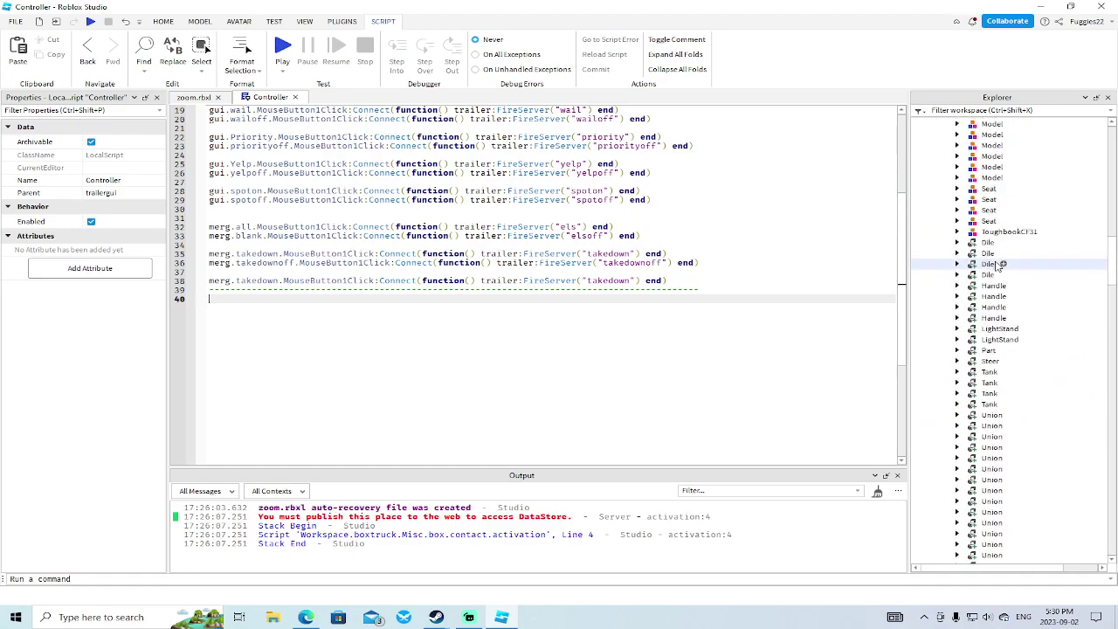
{"action": "scroll", "coordinate": [998, 267], "scroll_direction": "down", "scroll_amount": 5}
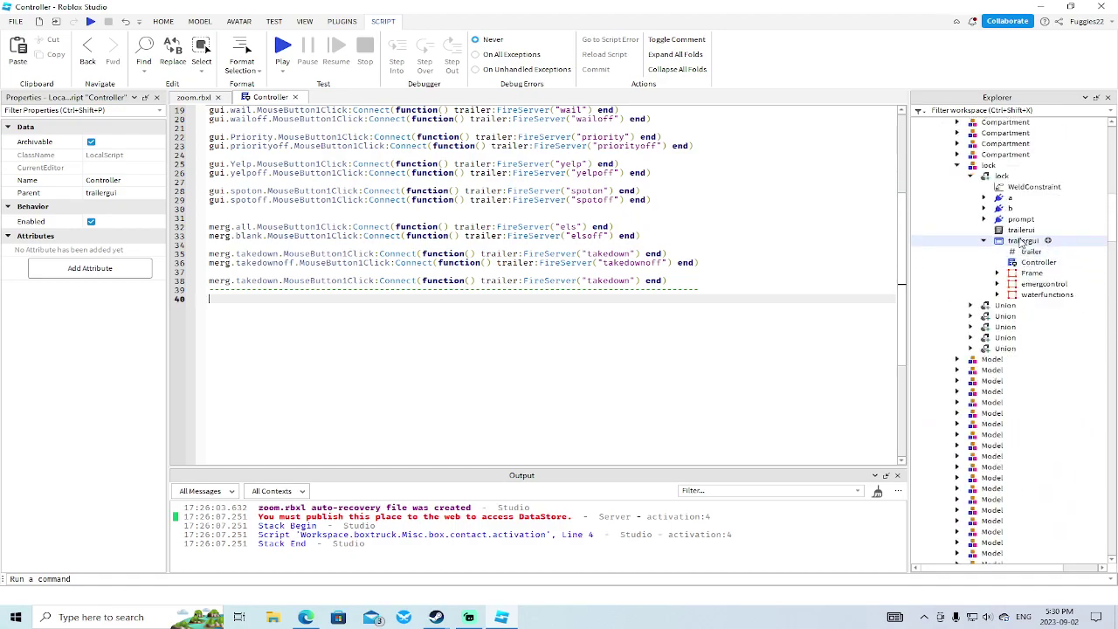
{"action": "double_click", "coordinate": [1034, 263]}
{"action": "scroll", "coordinate": [690, 341], "scroll_direction": "down", "scroll_amount": 10}
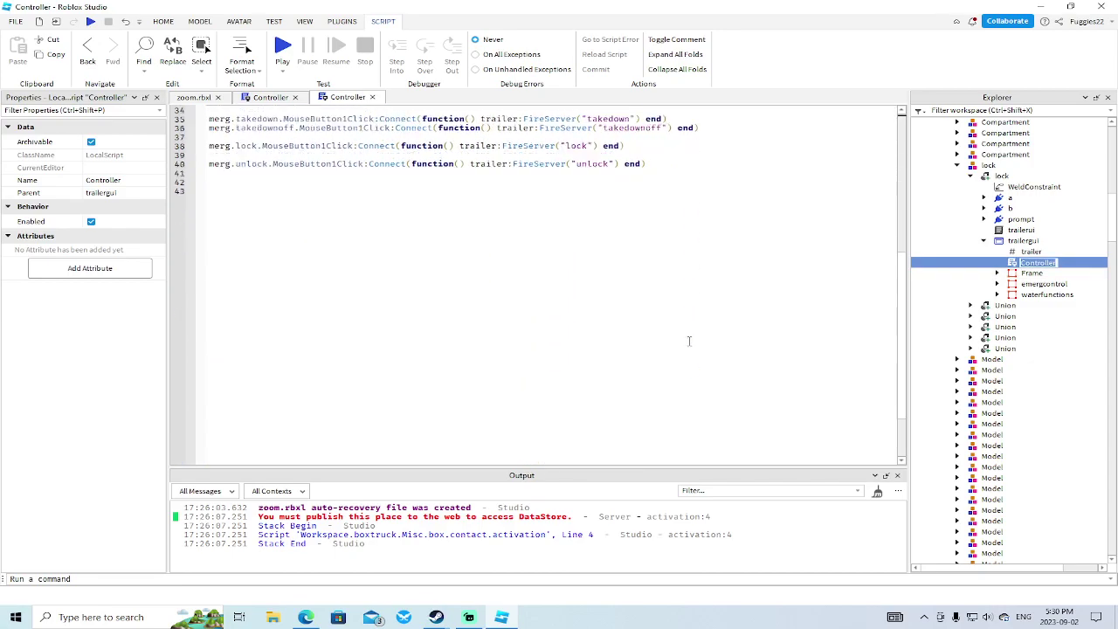
{"action": "left_click", "coordinate": [384, 214]}
{"action": "key", "text": "ctrl+v"}
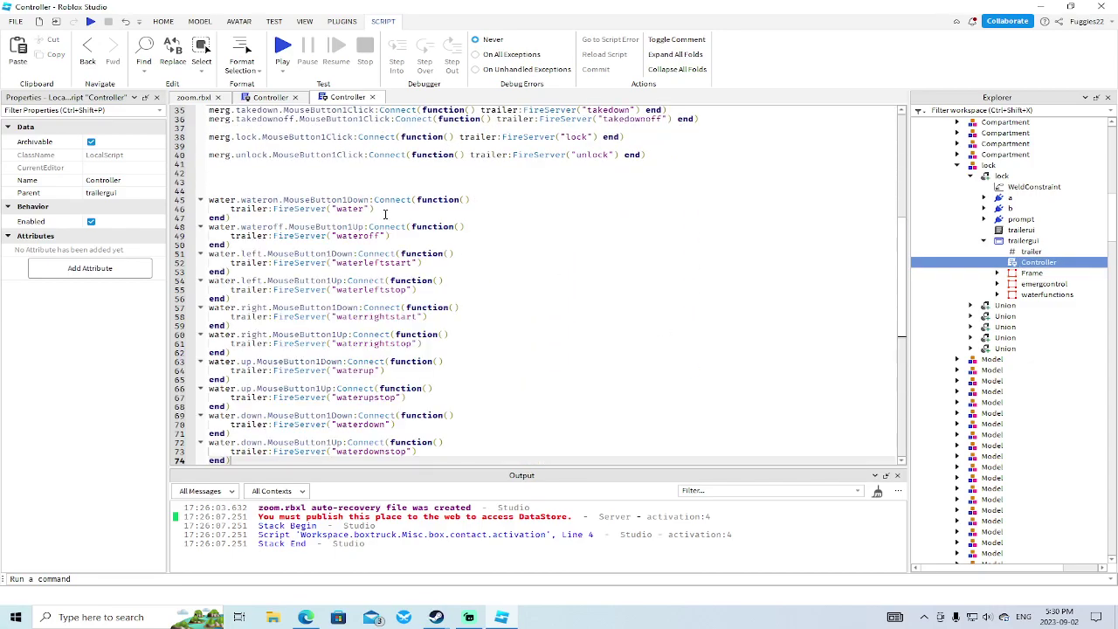
Step: Define water as script.Parent.waterfunctions below the merg variable in the lock's Controller script, and close both open Controller scripts
{"action": "scroll", "coordinate": [402, 216], "scroll_direction": "up", "scroll_amount": 11}
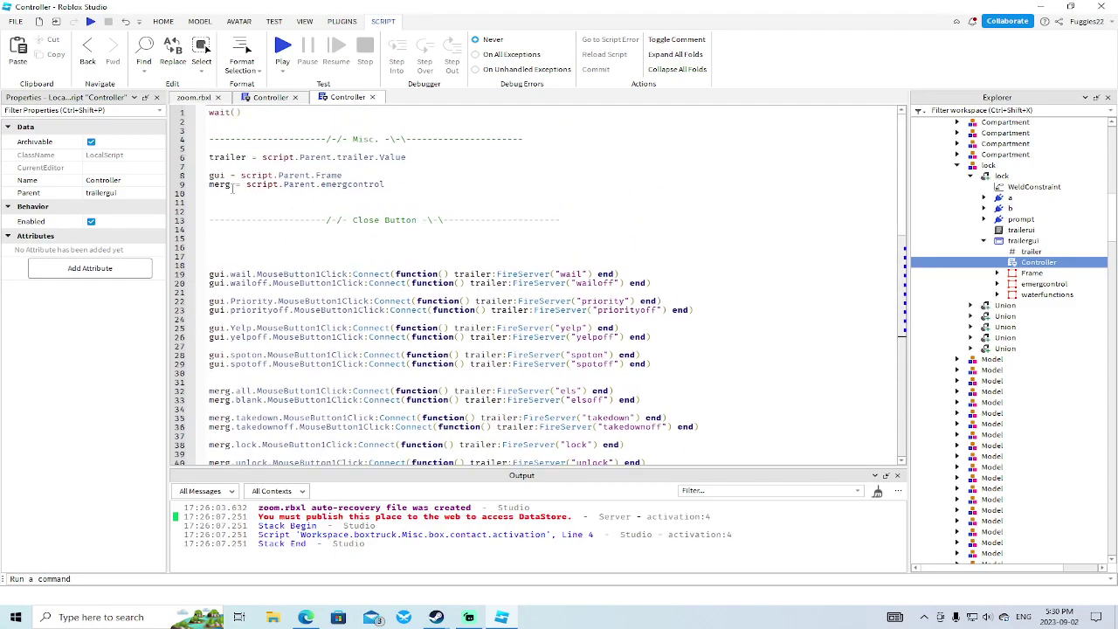
{"action": "left_click", "coordinate": [232, 190]}
{"action": "type", "text": "water ="}
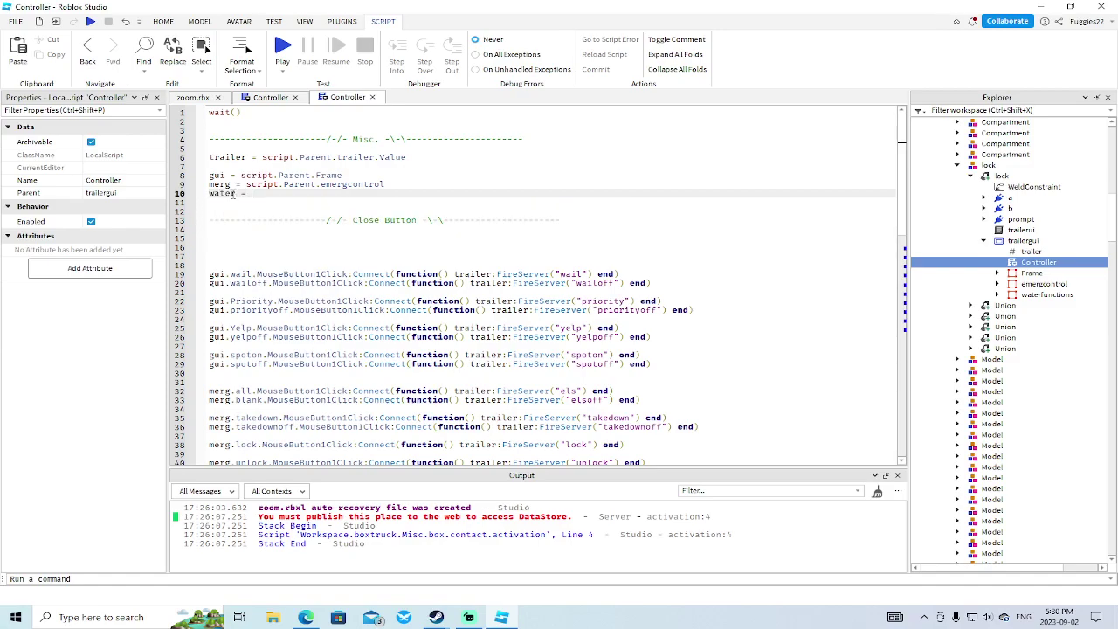
{"action": "type", "text": " script.Parent.waterfunctions"}
{"action": "key", "text": "Tab"}
{"action": "left_click", "coordinate": [295, 98]}
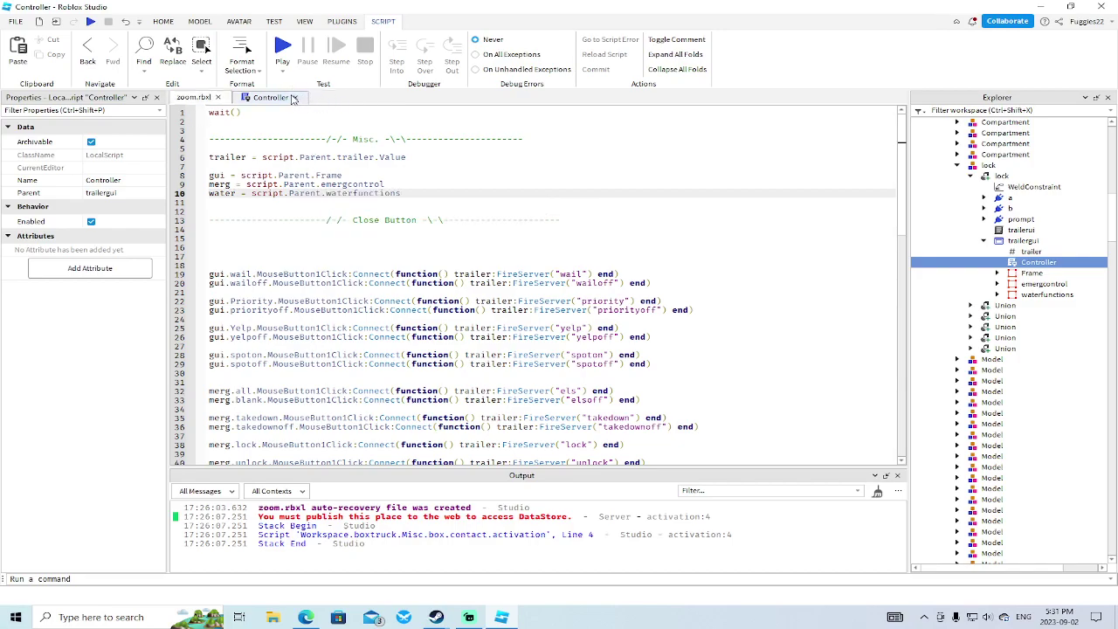
{"action": "left_click", "coordinate": [295, 98]}
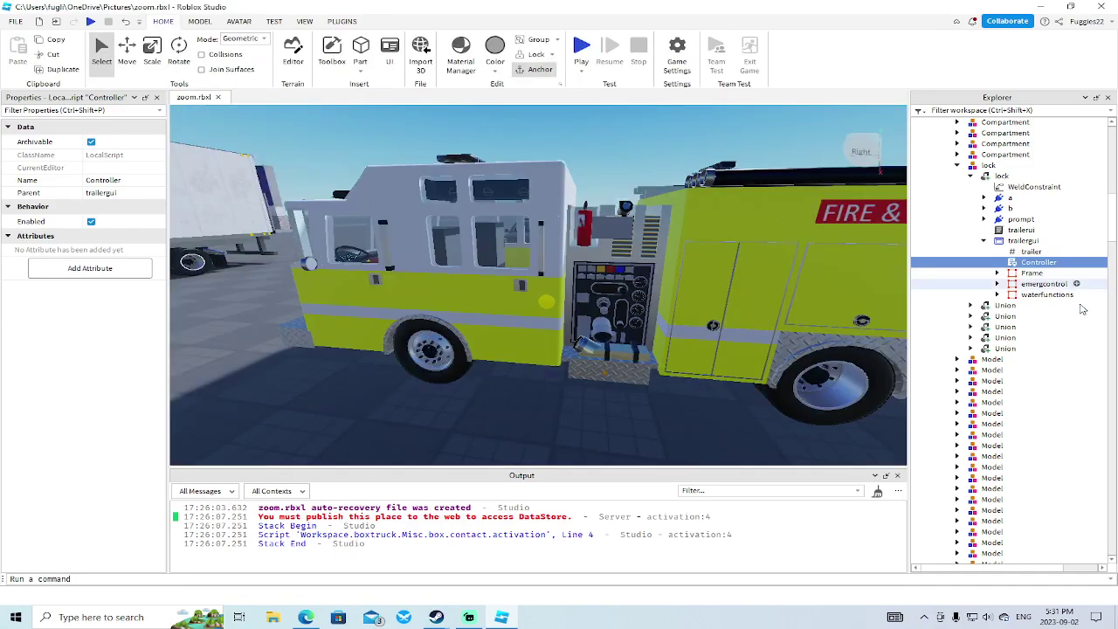
Step: Examine the buttons inside the waterfunctions frame of the lock's trailergui, including the contents of close and wateroff
{"action": "scroll", "coordinate": [1080, 306], "scroll_direction": "down", "scroll_amount": 5}
{"action": "scroll", "coordinate": [1081, 305], "scroll_direction": "down", "scroll_amount": 2}
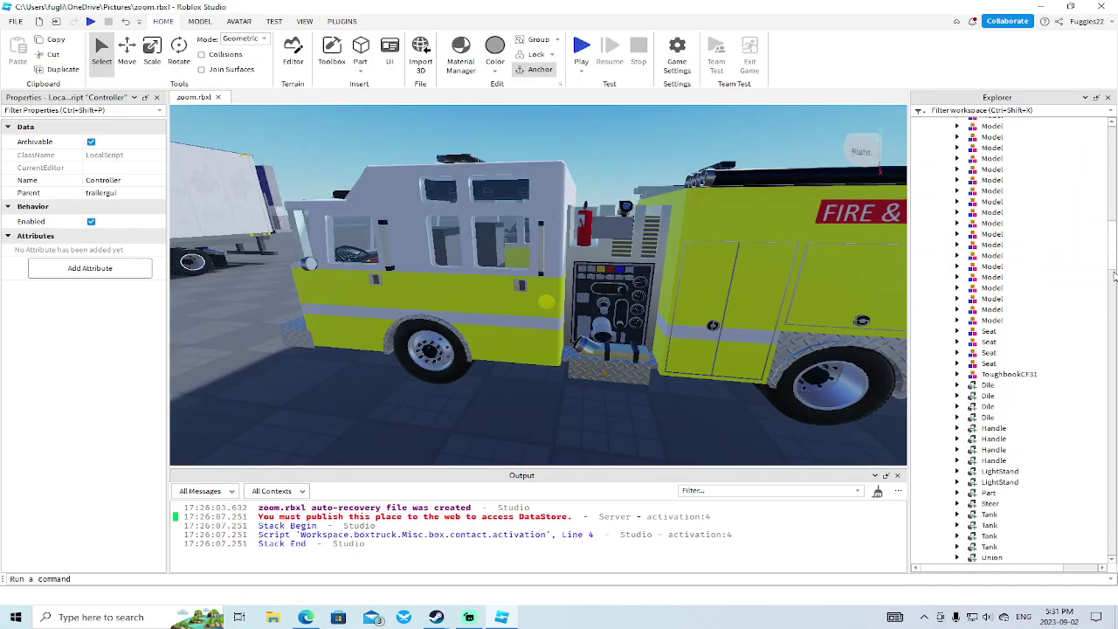
{"action": "scroll", "coordinate": [1034, 367], "scroll_direction": "down", "scroll_amount": 12}
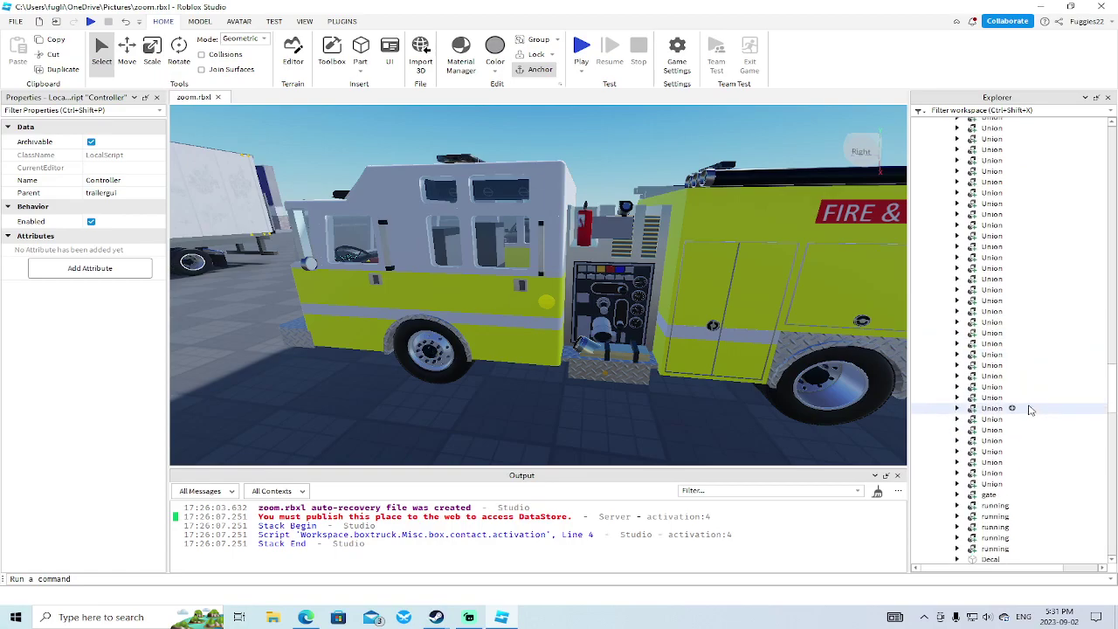
{"action": "scroll", "coordinate": [1026, 433], "scroll_direction": "down", "scroll_amount": 15}
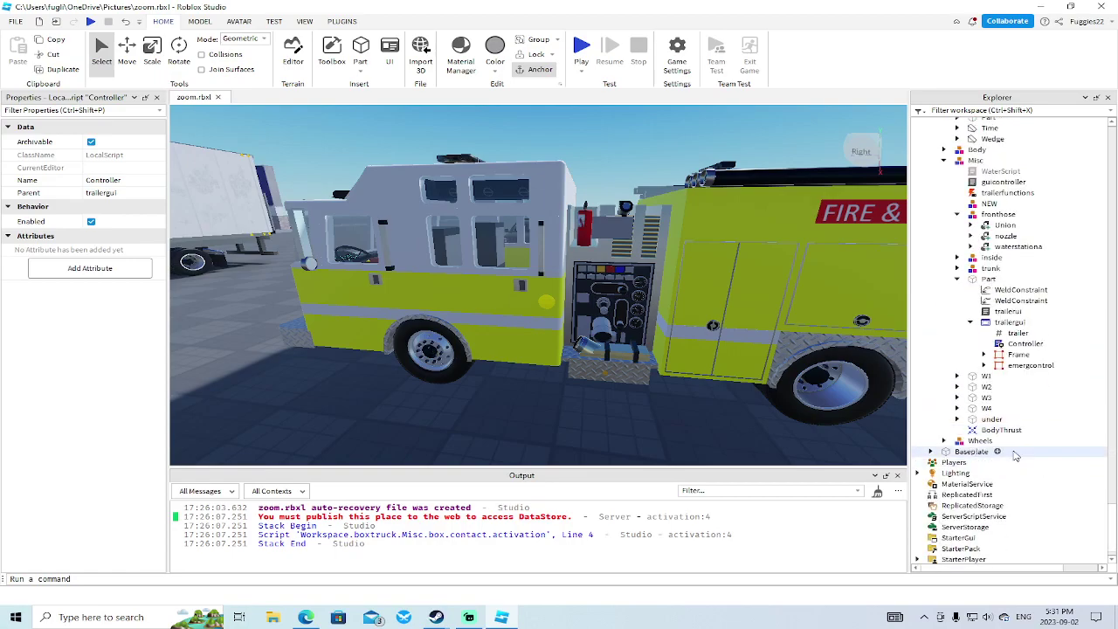
{"action": "scroll", "coordinate": [996, 262], "scroll_direction": "up", "scroll_amount": 5}
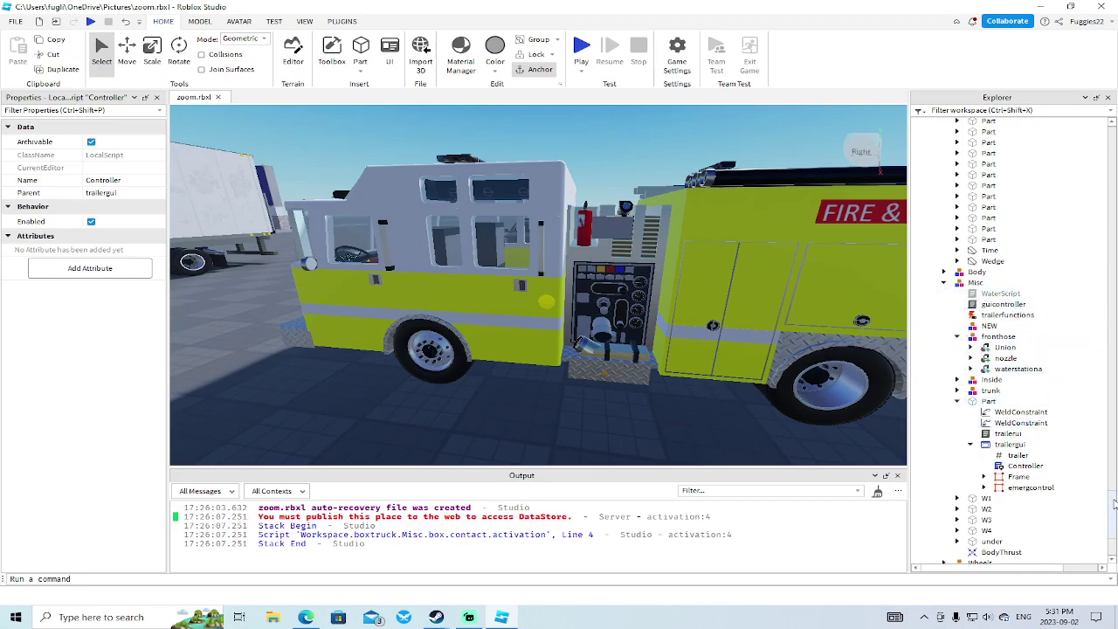
{"action": "left_click_drag", "start_coordinate": [1115, 479], "coordinate": [1113, 197]}
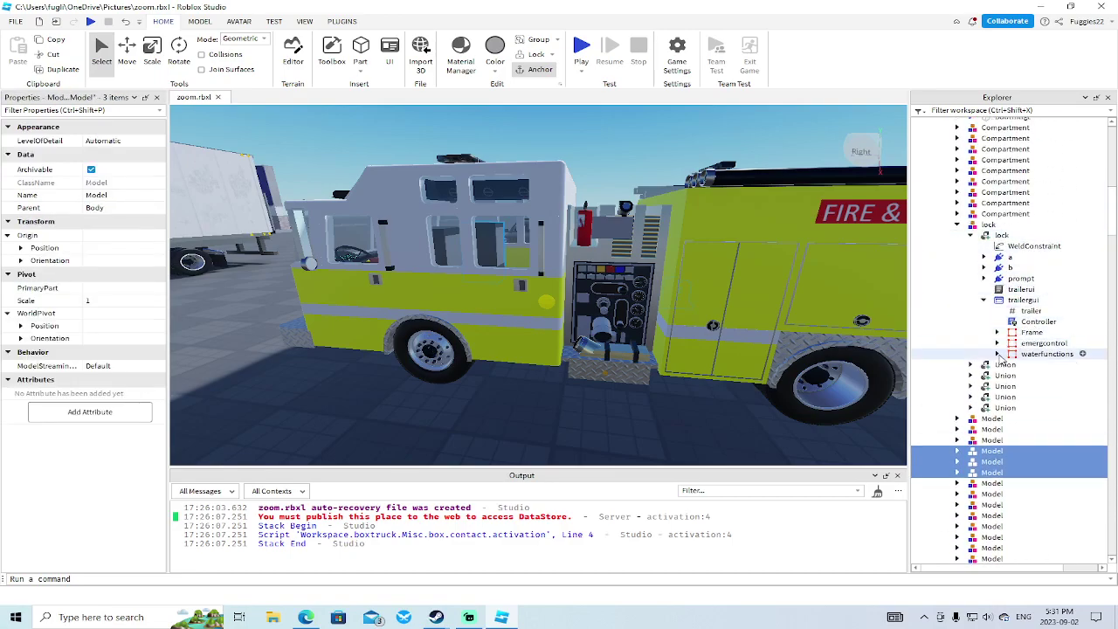
{"action": "left_click", "coordinate": [1001, 353]}
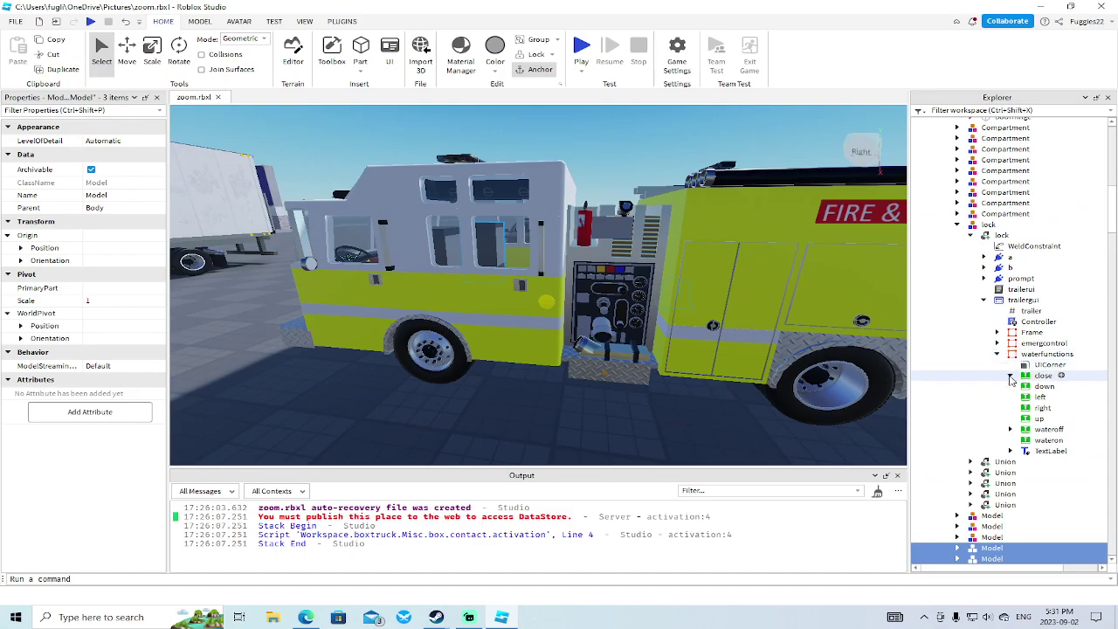
{"action": "left_click", "coordinate": [1011, 375]}
{"action": "left_click", "coordinate": [1011, 375]}
{"action": "left_click", "coordinate": [1010, 429]}
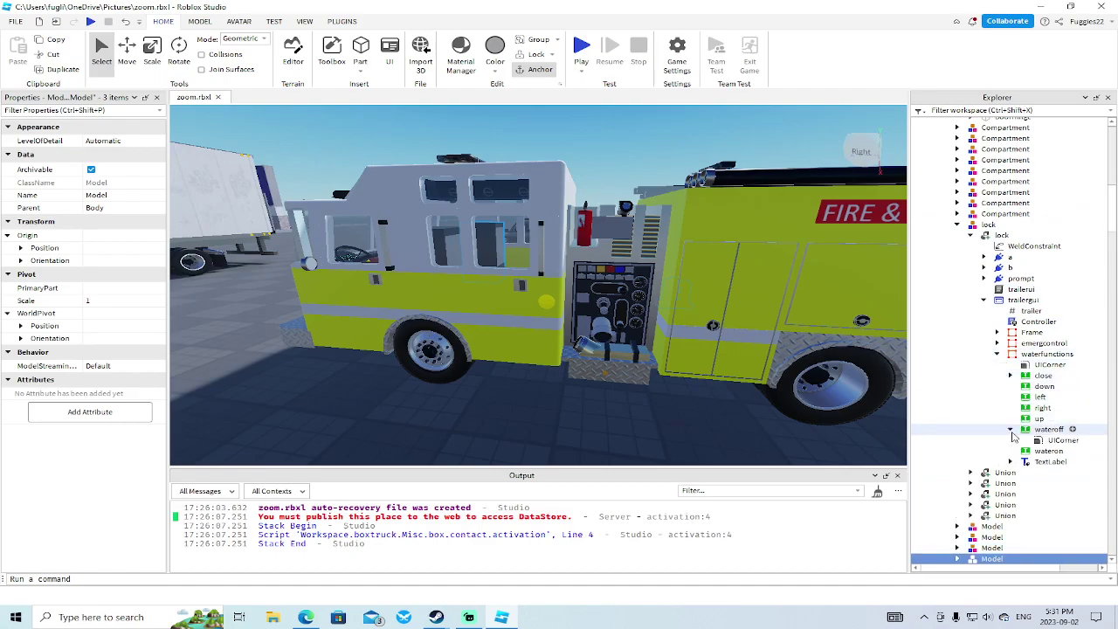
{"action": "left_click", "coordinate": [1011, 430]}
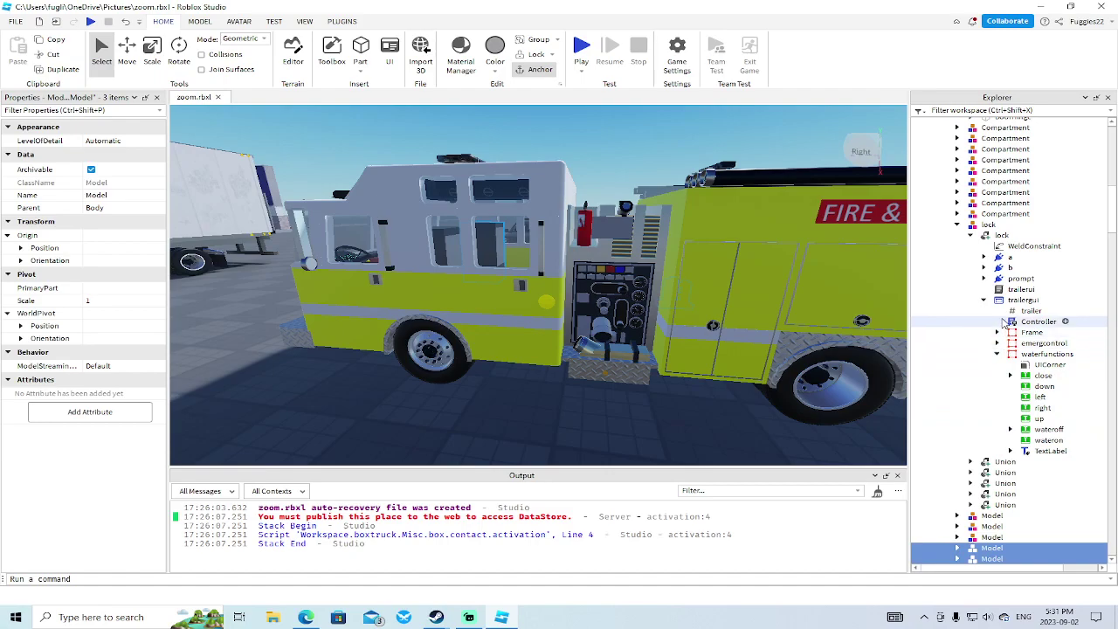
{"action": "left_click", "coordinate": [997, 354]}
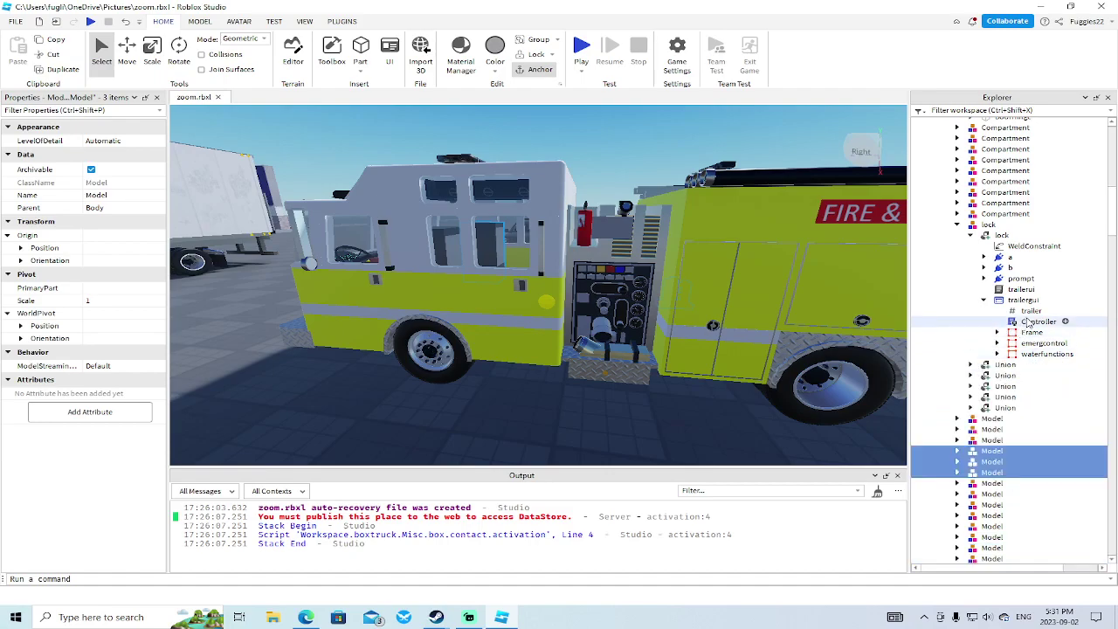
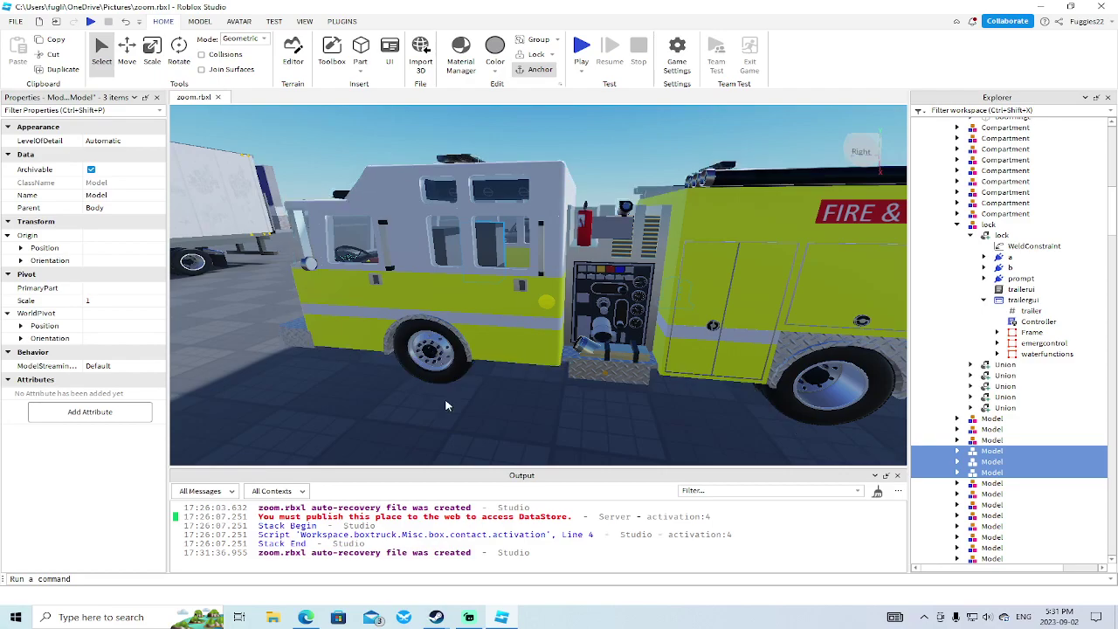
Step: Start a play test, walk the character to the firetruck's side and trigger its Activate prompt
{"action": "scroll", "coordinate": [563, 398], "scroll_direction": "down", "scroll_amount": 5}
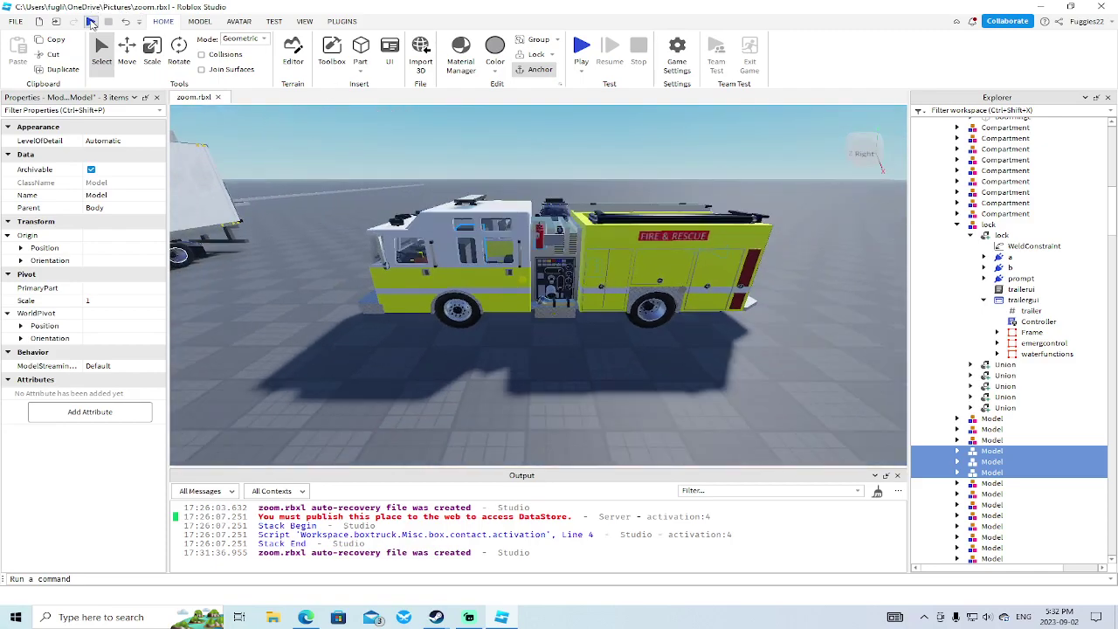
{"action": "left_click", "coordinate": [91, 21]}
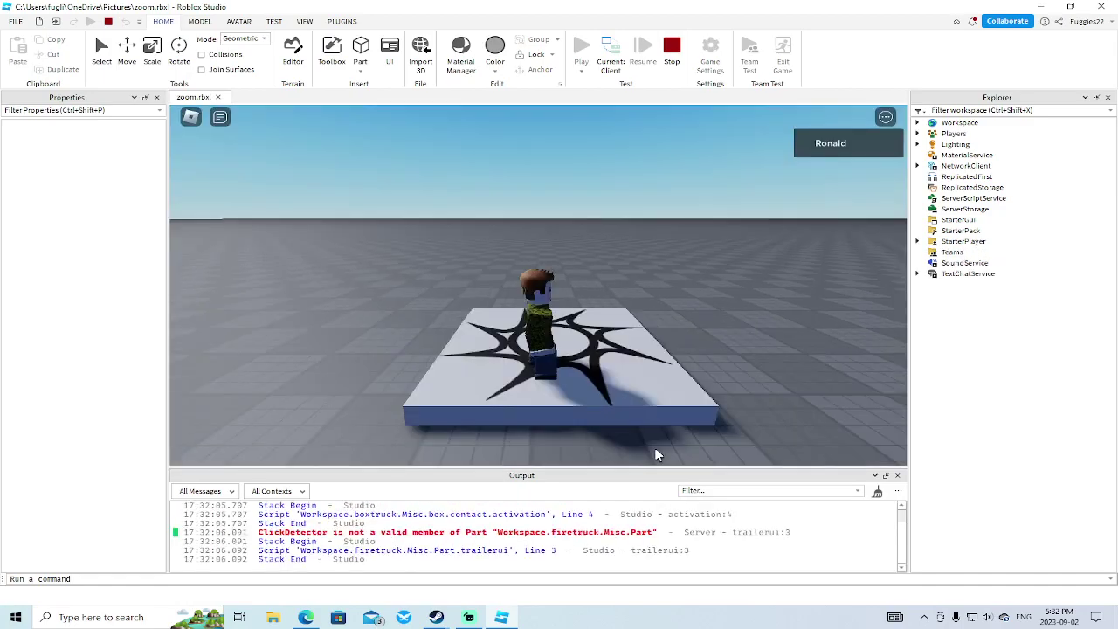
{"action": "key", "text": "w"}
{"action": "right_click_drag", "start_coordinate": [608, 281], "coordinate": [609, 289]}
{"action": "key", "text": "a"}
{"action": "key", "text": "w"}
{"action": "right_click_drag", "start_coordinate": [596, 343], "coordinate": [597, 343]}
{"action": "key", "text": "a"}
{"action": "key", "text": "d"}
{"action": "key", "text": "w"}
{"action": "key", "text": "s"}
{"action": "key", "text": "a"}
{"action": "key", "text": "w"}
{"action": "right_click_drag", "start_coordinate": [590, 292], "coordinate": [591, 292]}
{"action": "key", "text": "e"}
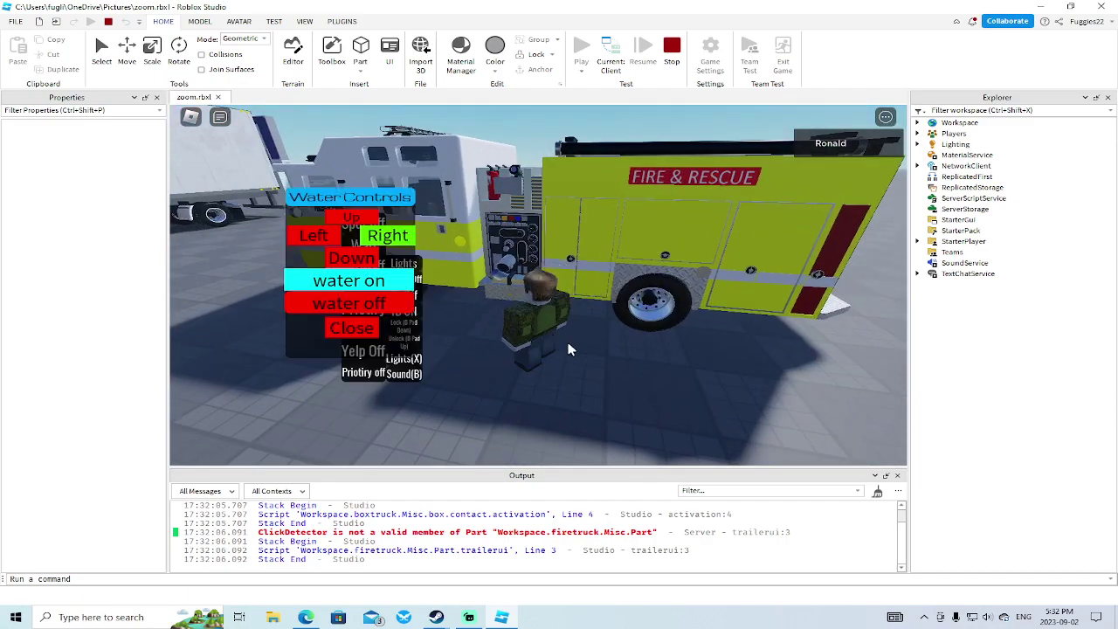
Step: Test the Water Controls by turning the water on and aiming it up and down, and close the water panel
{"action": "right_click_drag", "start_coordinate": [585, 358], "coordinate": [584, 357]}
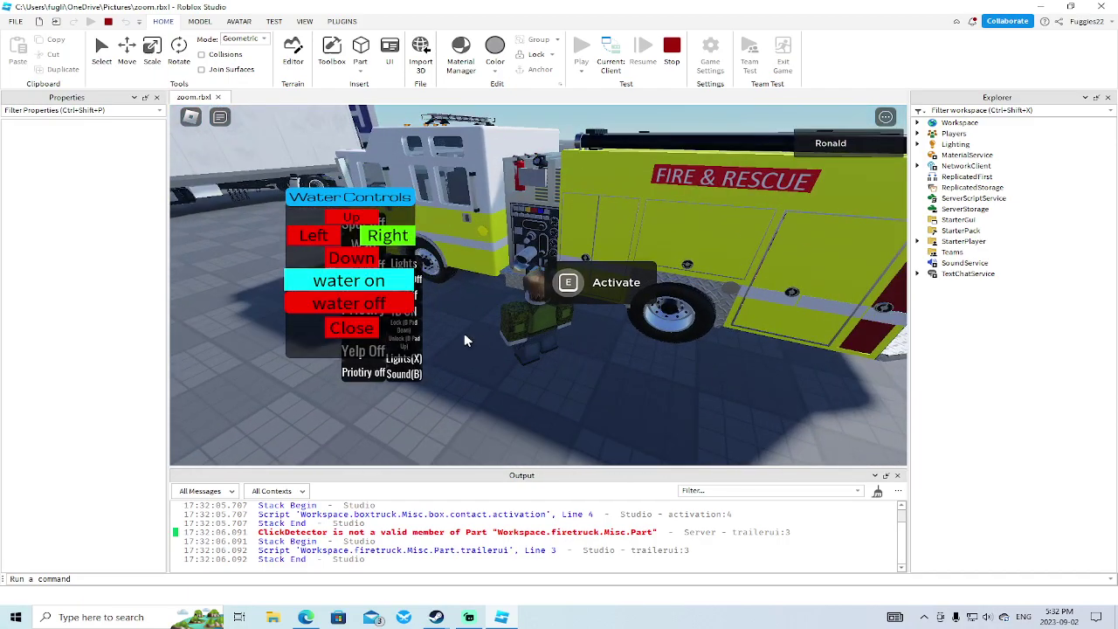
{"action": "left_click", "coordinate": [385, 290]}
{"action": "key", "text": "s"}
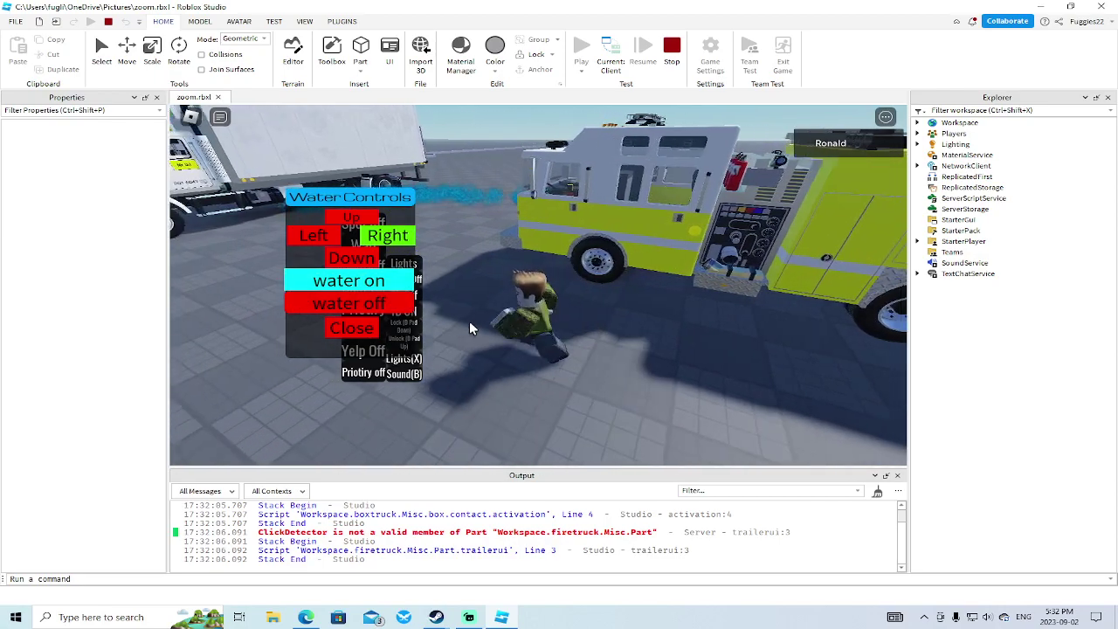
{"action": "left_click", "coordinate": [358, 220]}
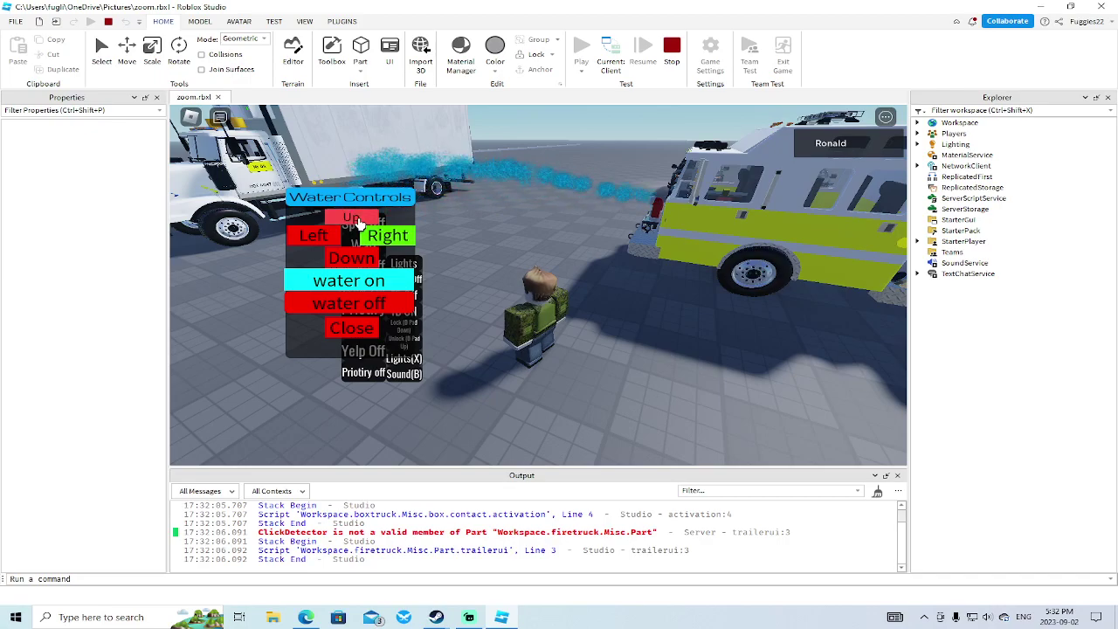
{"action": "left_click", "coordinate": [360, 224]}
{"action": "left_click", "coordinate": [352, 255]}
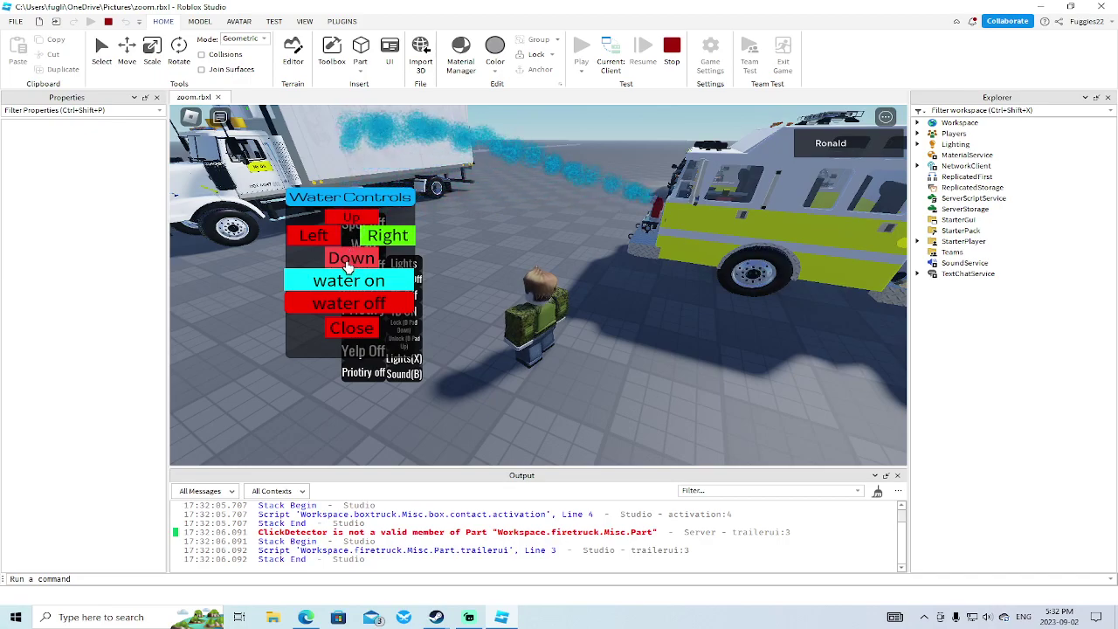
{"action": "left_click", "coordinate": [349, 267]}
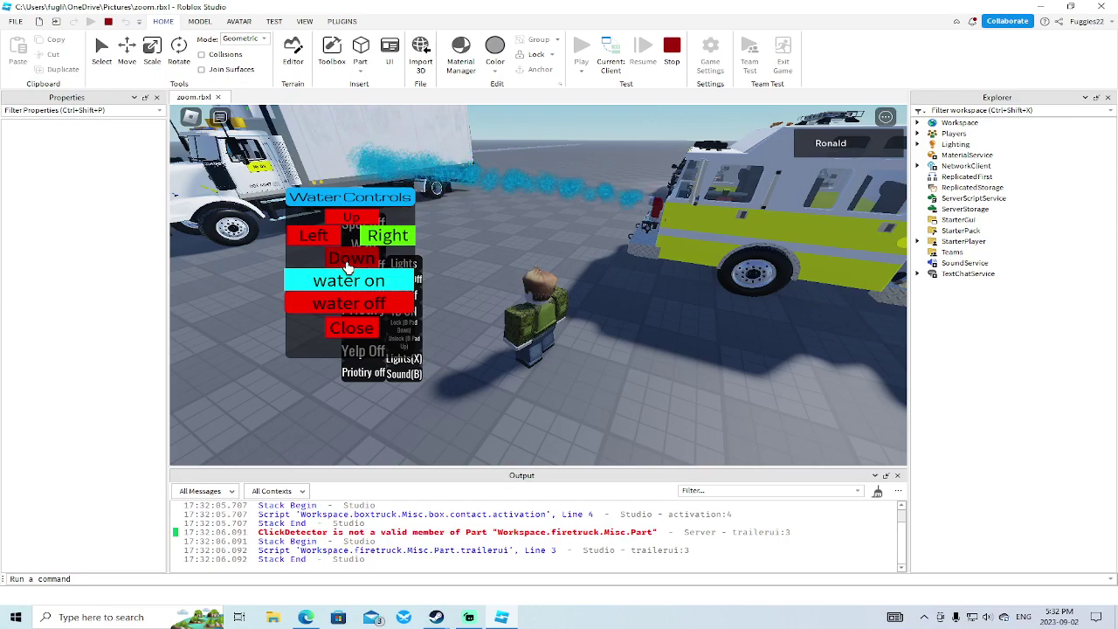
{"action": "left_click", "coordinate": [350, 329]}
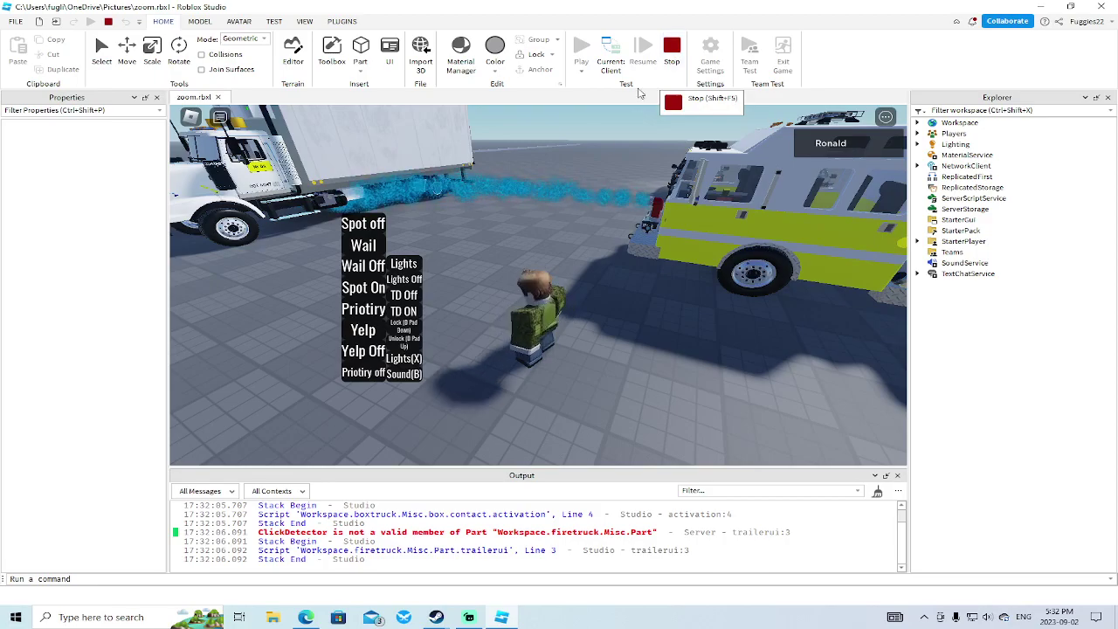
Step: Switch on the firetruck's lights from the emergency controls, view them beside the truck, and end the play test
{"action": "key", "text": "d"}
{"action": "left_click", "coordinate": [402, 264]}
{"action": "right_click_drag", "start_coordinate": [592, 260], "coordinate": [604, 297]}
{"action": "key", "text": "w"}
{"action": "scroll", "coordinate": [594, 291], "scroll_direction": "up", "scroll_amount": 4}
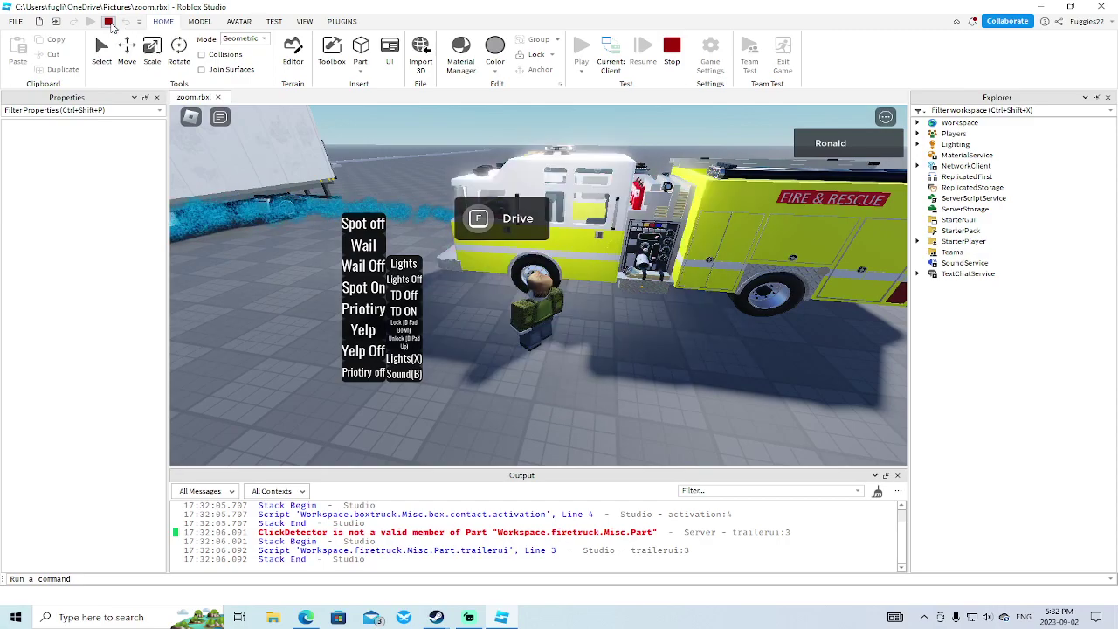
{"action": "key", "text": "shift+F5"}
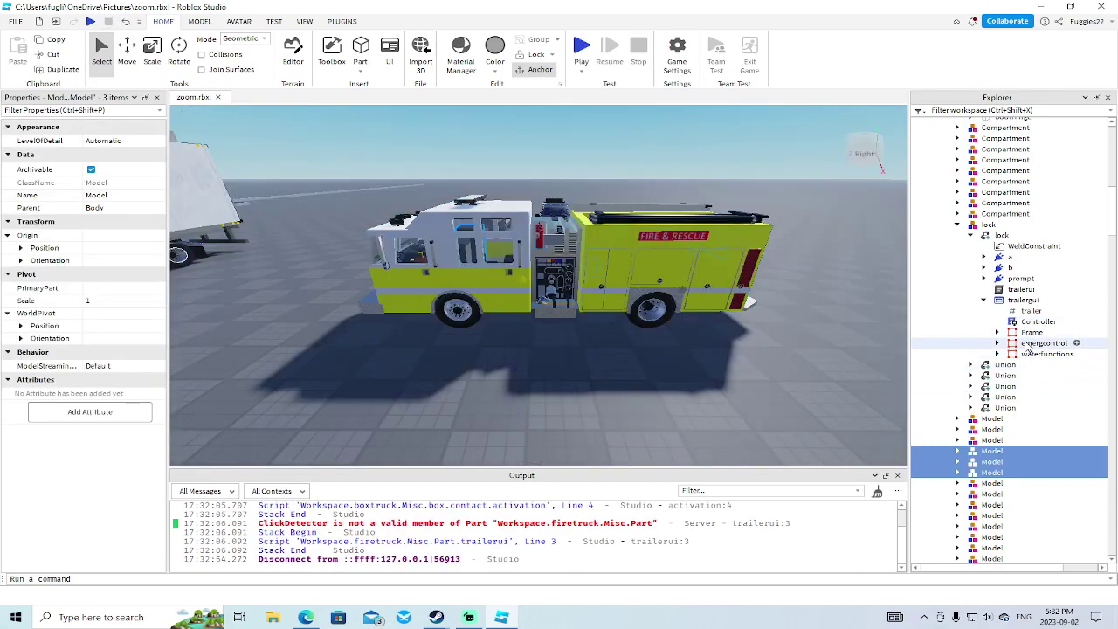
Step: Delete the Part holding the old trailerui script and trailergui from the firetruck's Misc model
{"action": "scroll", "coordinate": [1029, 346], "scroll_direction": "down", "scroll_amount": 15}
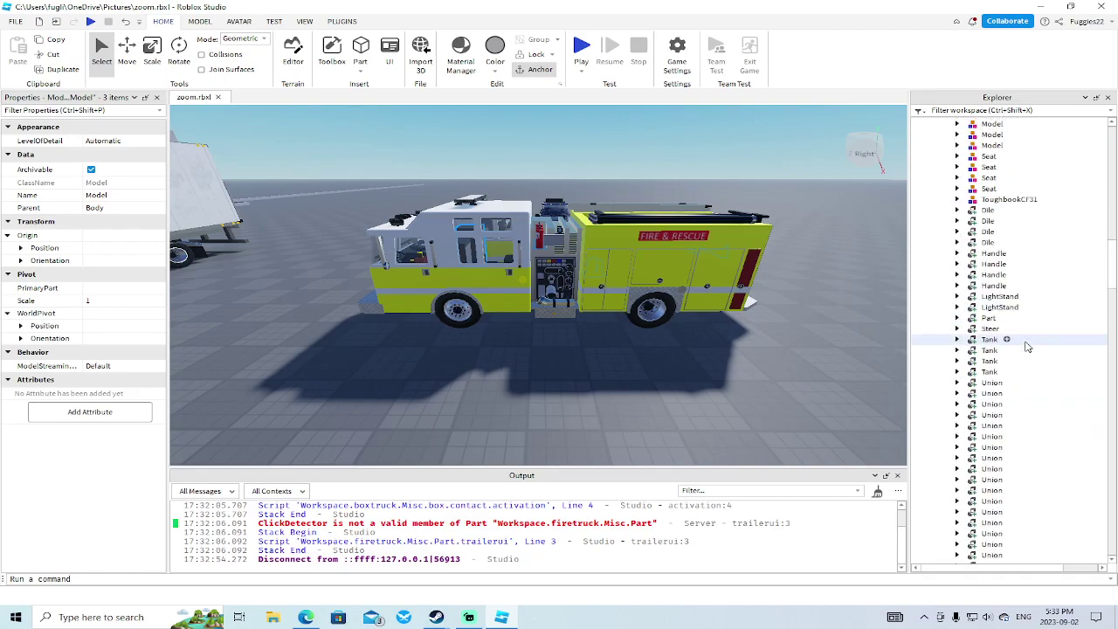
{"action": "scroll", "coordinate": [1028, 346], "scroll_direction": "down", "scroll_amount": 12}
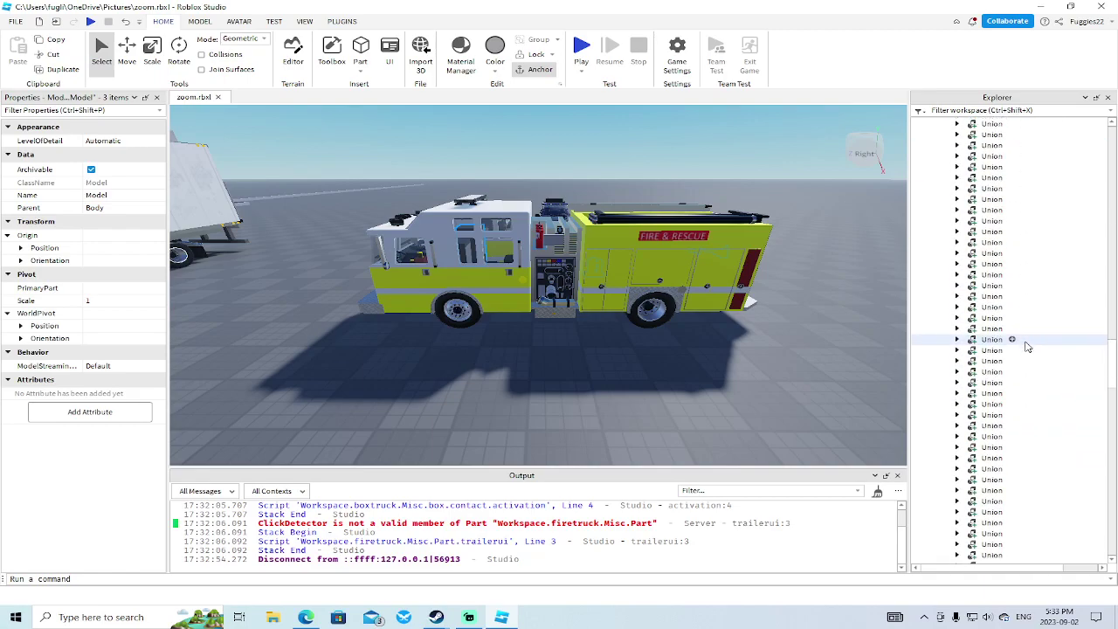
{"action": "scroll", "coordinate": [1027, 347], "scroll_direction": "down", "scroll_amount": 12}
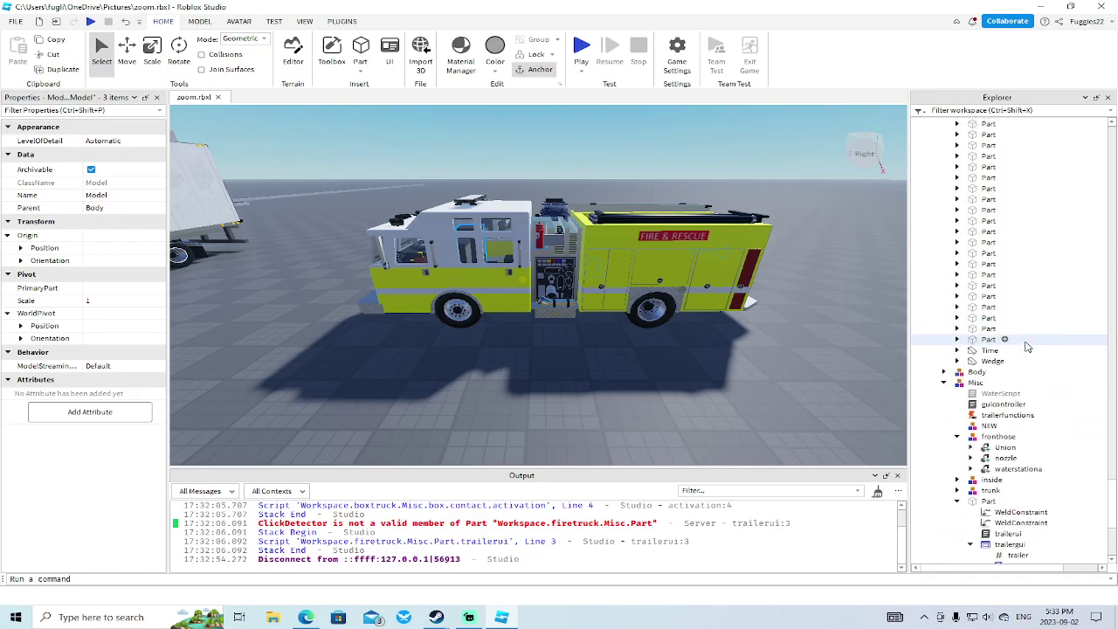
{"action": "scroll", "coordinate": [1027, 347], "scroll_direction": "down", "scroll_amount": 5}
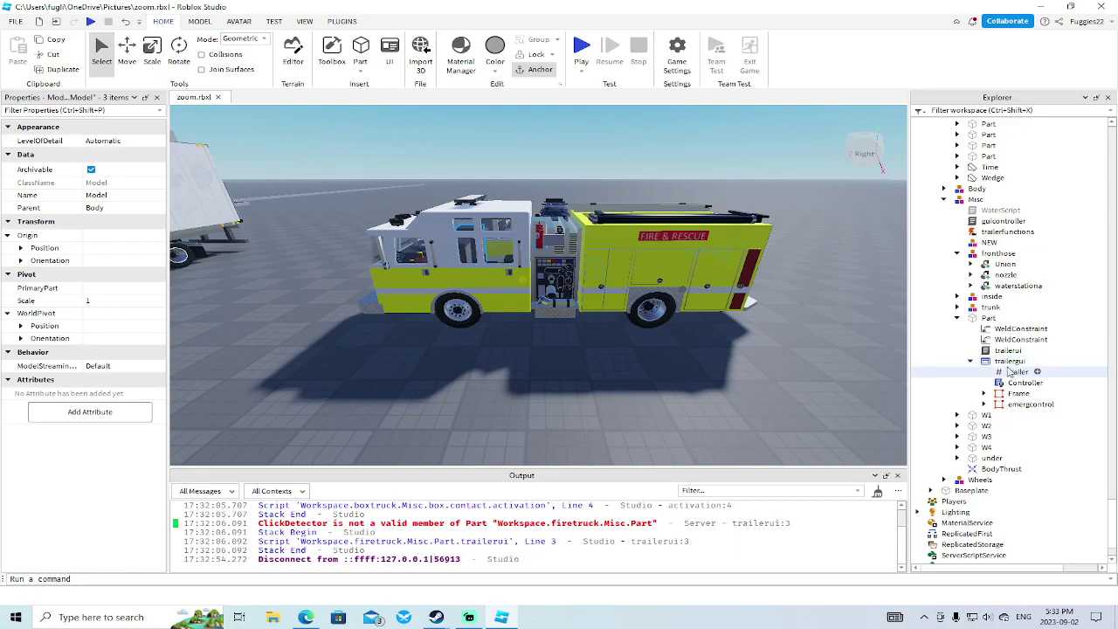
{"action": "left_click", "coordinate": [987, 319]}
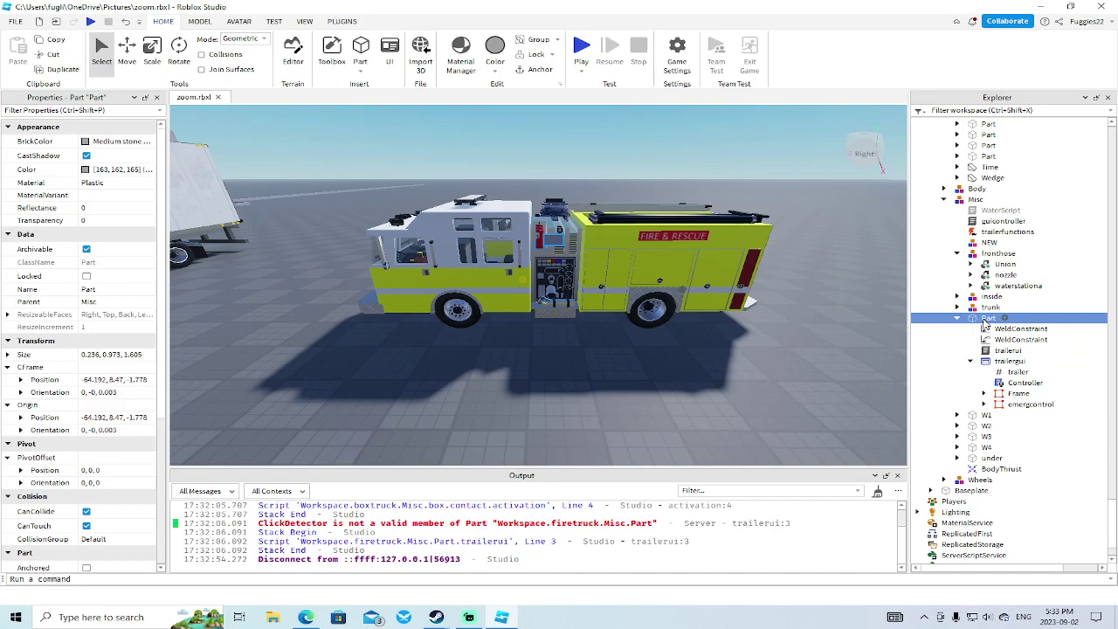
{"action": "key", "text": "Delete"}
Step: Undo the deletion of the Part in the firetruck's Misc model
{"action": "scroll", "coordinate": [993, 331], "scroll_direction": "up", "scroll_amount": 9}
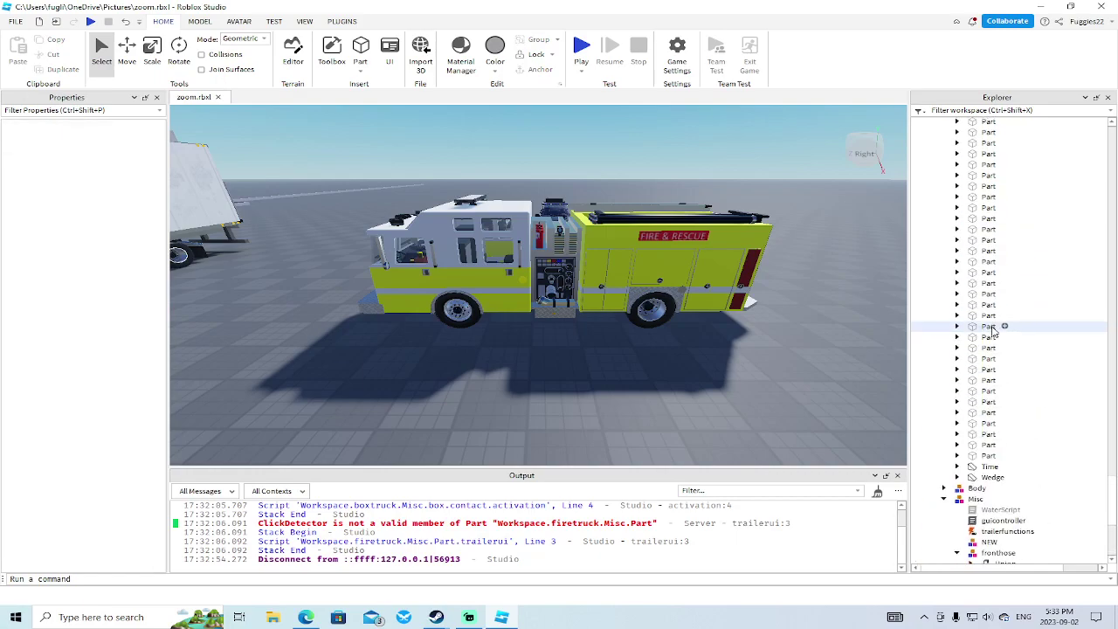
{"action": "scroll", "coordinate": [993, 331], "scroll_direction": "down", "scroll_amount": 3}
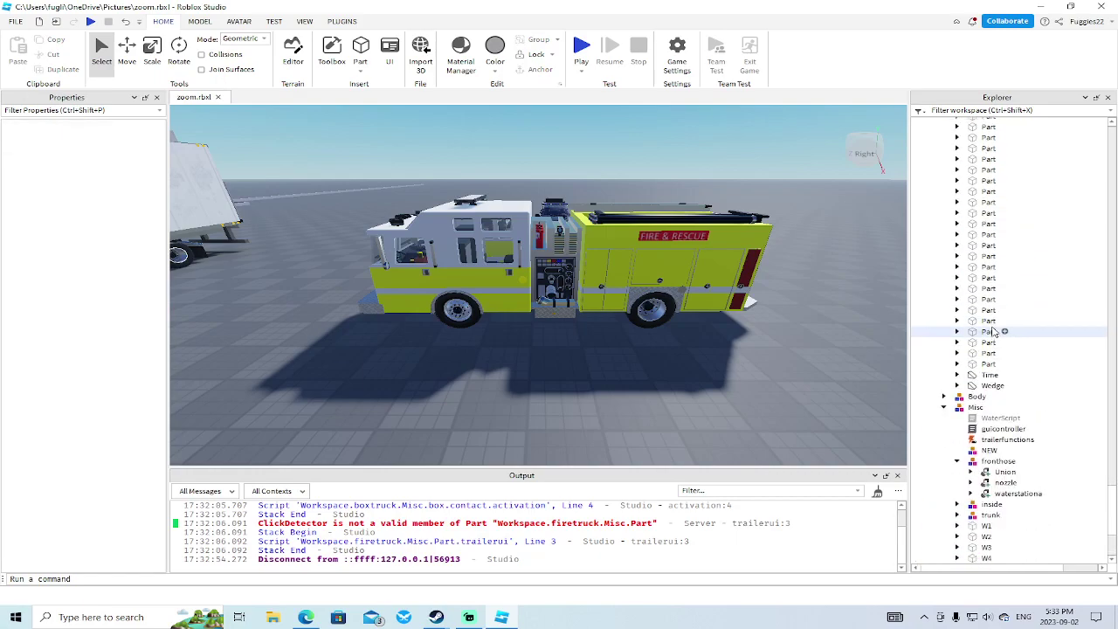
{"action": "left_click_drag", "start_coordinate": [992, 331], "coordinate": [974, 521]}
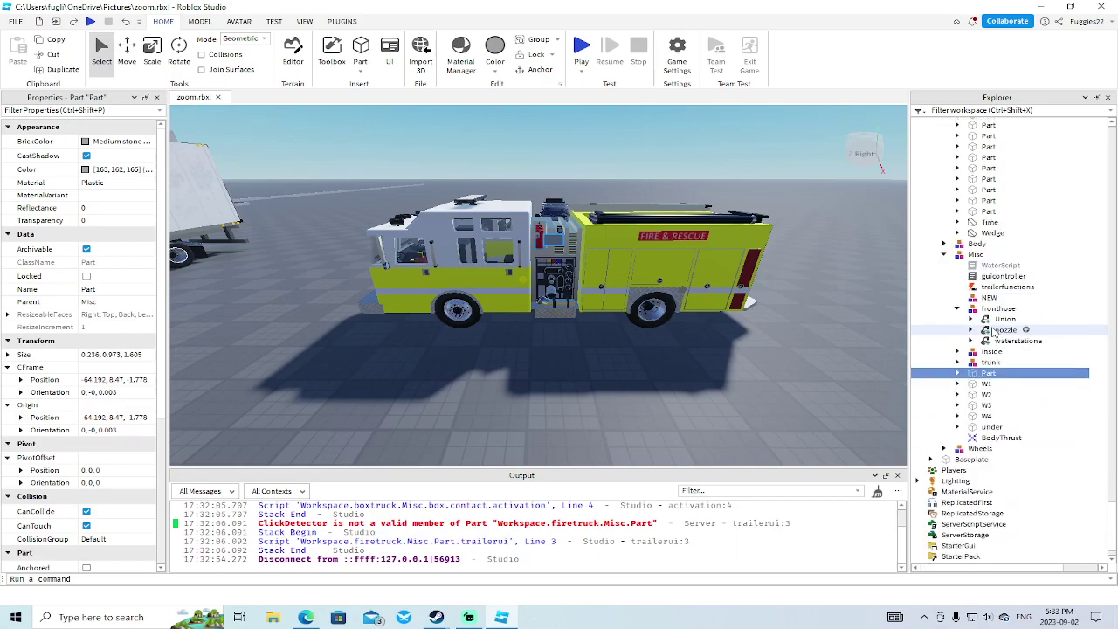
Step: Examine what the second WeldConstraint of the Misc Part connects by focusing the view on it
{"action": "left_click", "coordinate": [957, 374]}
{"action": "left_click", "coordinate": [993, 395]}
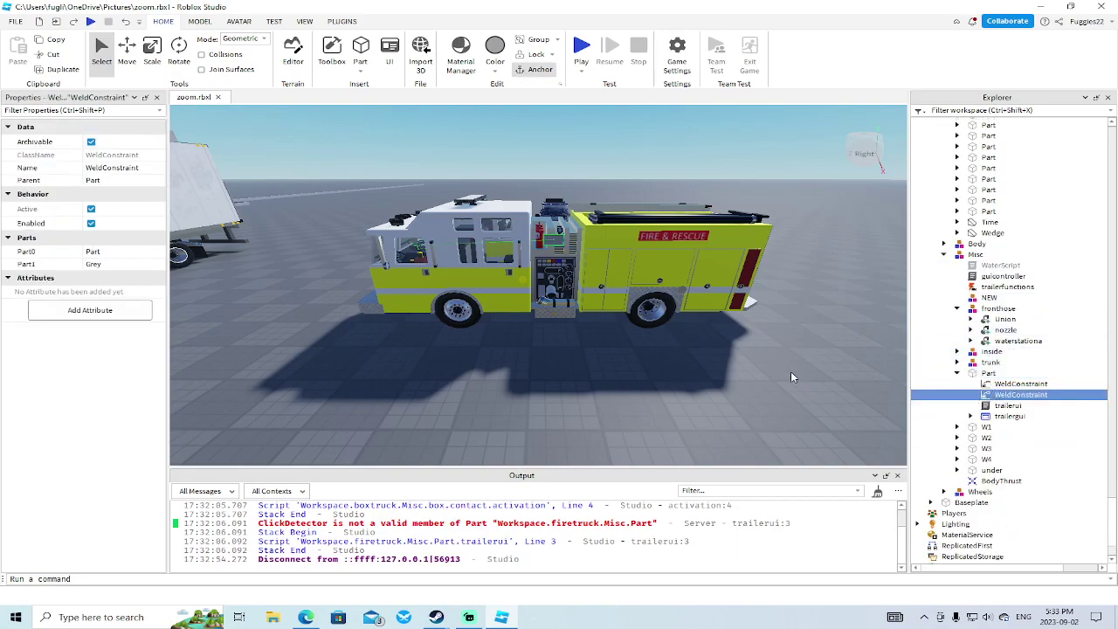
{"action": "key", "text": "f"}
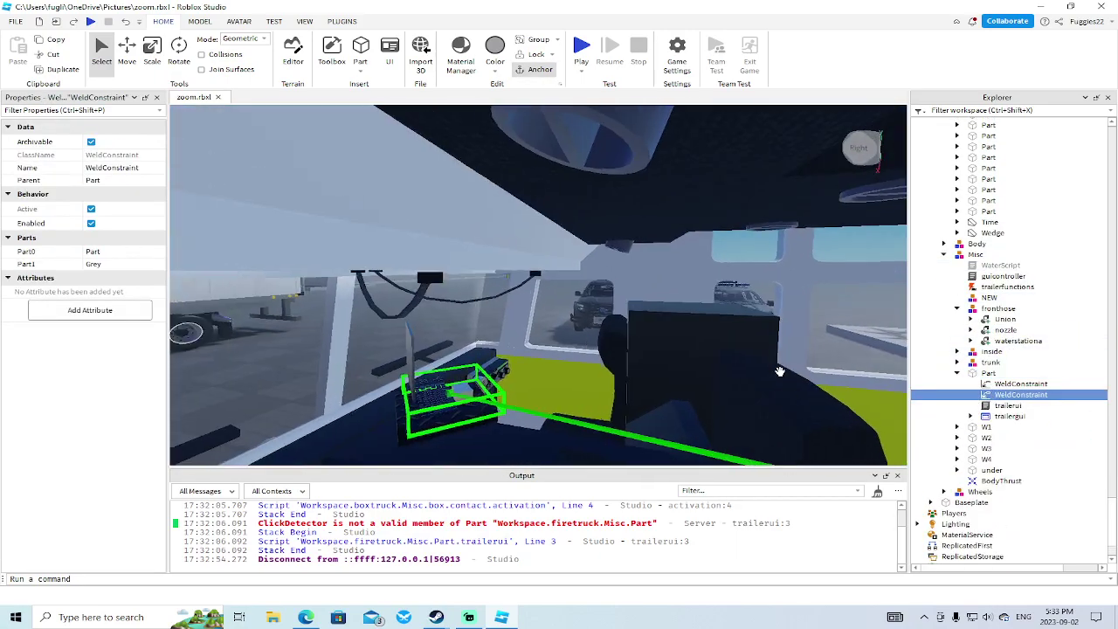
Step: Check what the first WeldConstraint of the firetruck's Misc Part connects and view the whole truck
{"action": "key", "text": "Up"}
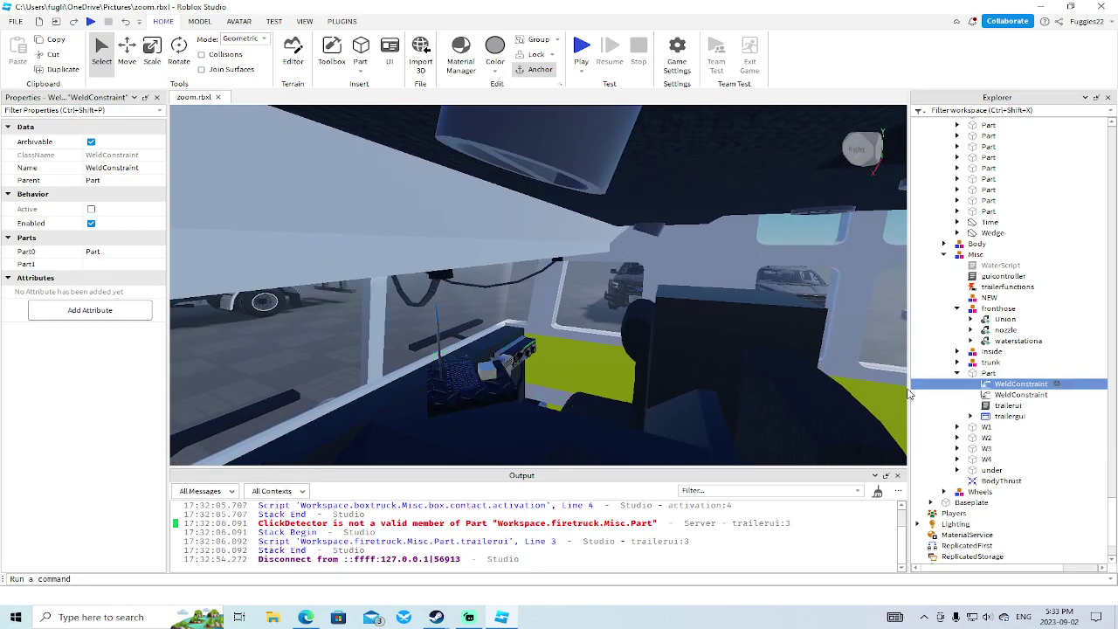
{"action": "scroll", "coordinate": [703, 391], "scroll_direction": "down", "scroll_amount": 7}
{"action": "right_click_drag", "start_coordinate": [703, 392], "coordinate": [704, 392]}
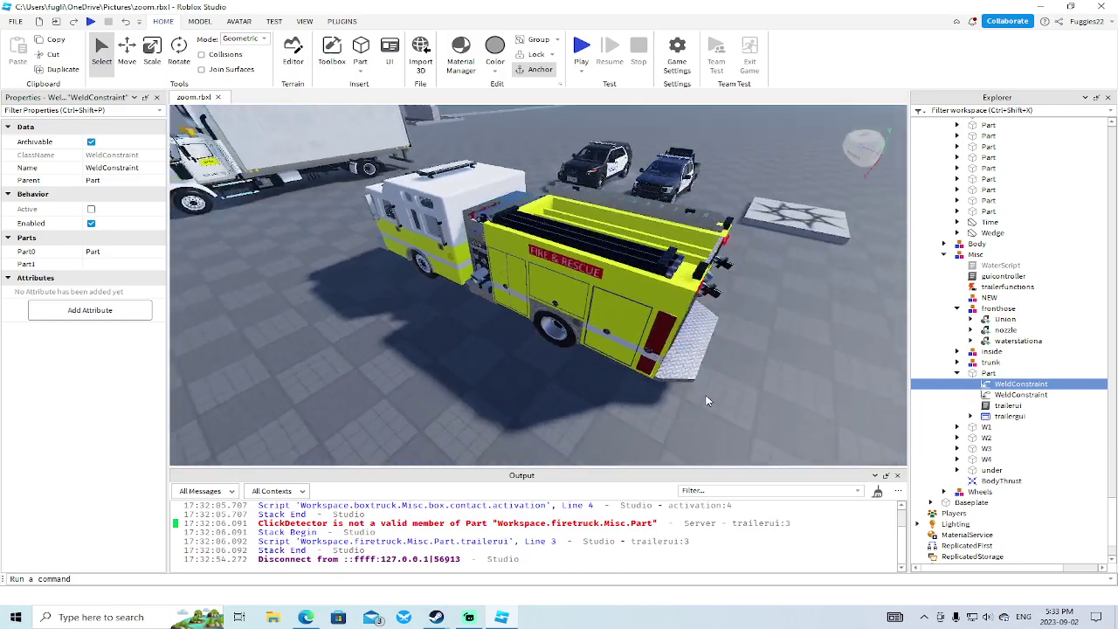
{"action": "scroll", "coordinate": [707, 400], "scroll_direction": "up", "scroll_amount": 3}
{"action": "scroll", "coordinate": [704, 392], "scroll_direction": "down", "scroll_amount": 3}
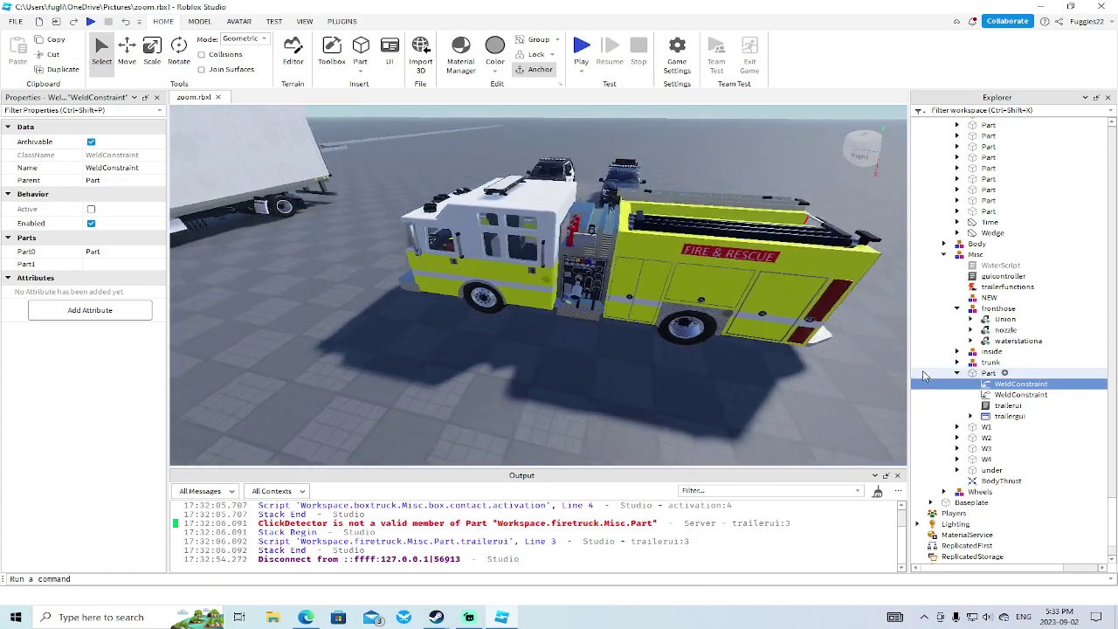
Step: Try deleting the Part holding trailerui and trailergui from the firetruck's Misc model, and undo the deletion
{"action": "left_click", "coordinate": [984, 373]}
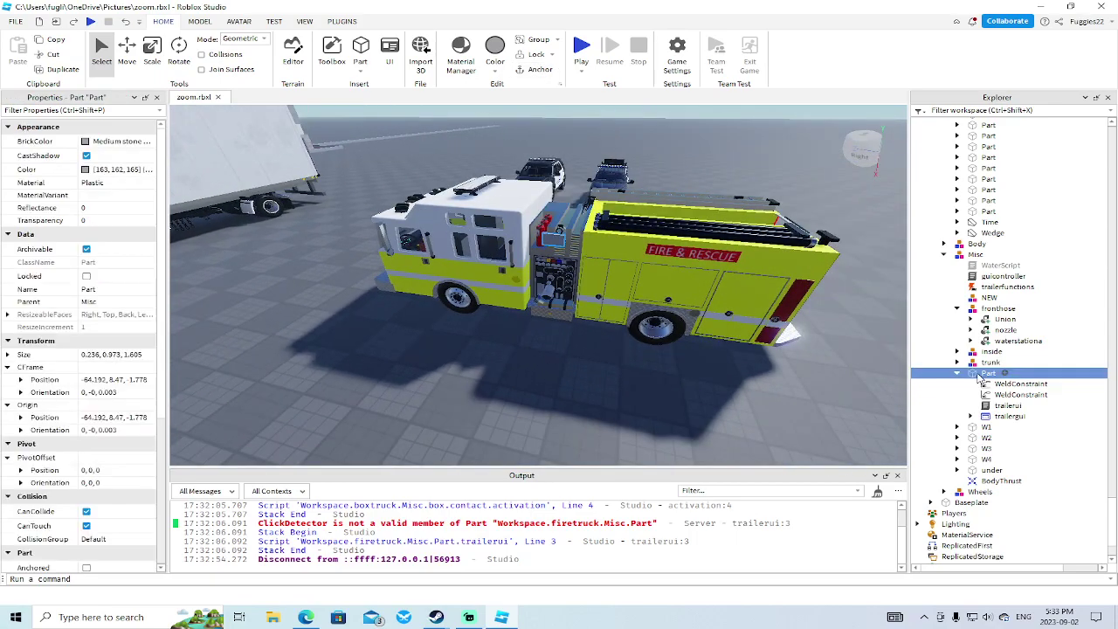
{"action": "key", "text": "Delete"}
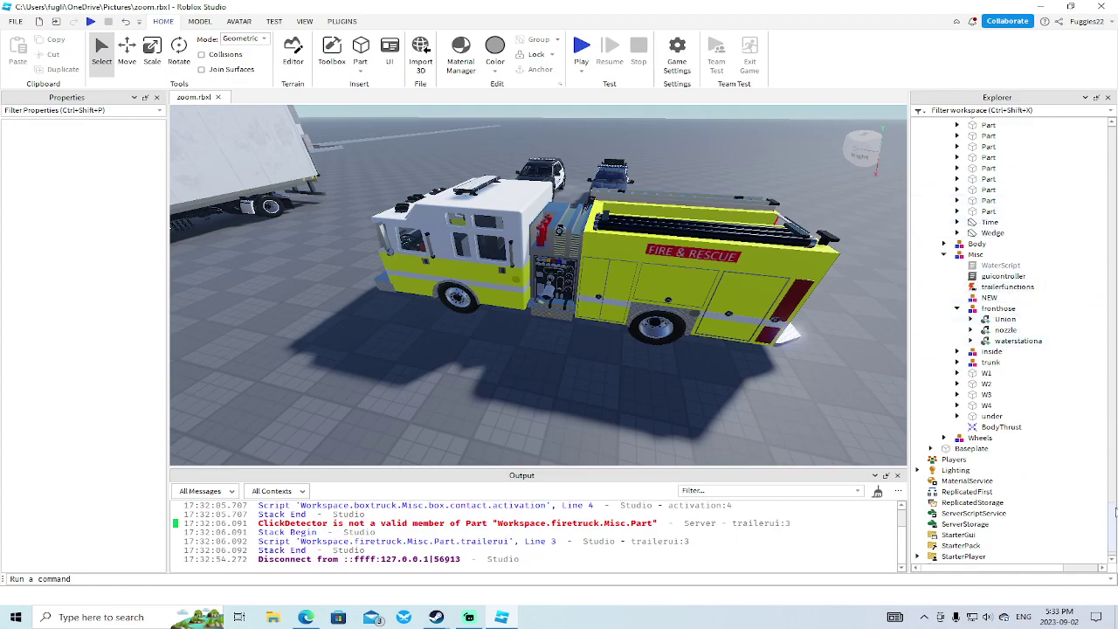
{"action": "scroll", "coordinate": [1114, 515], "scroll_direction": "up", "scroll_amount": 3}
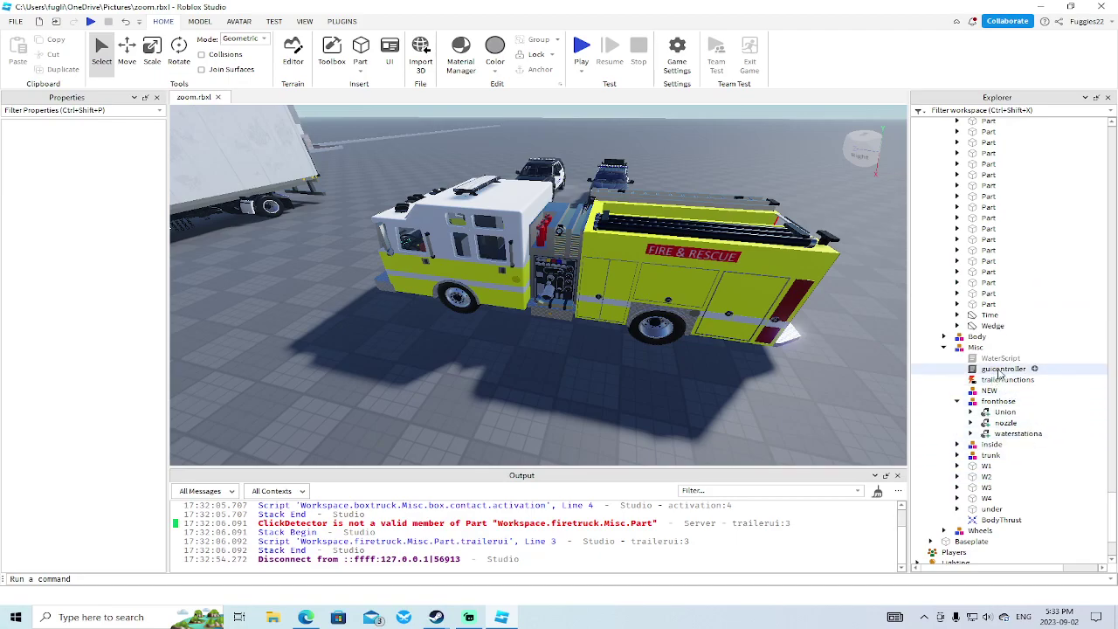
{"action": "key", "text": "ctrl+z"}
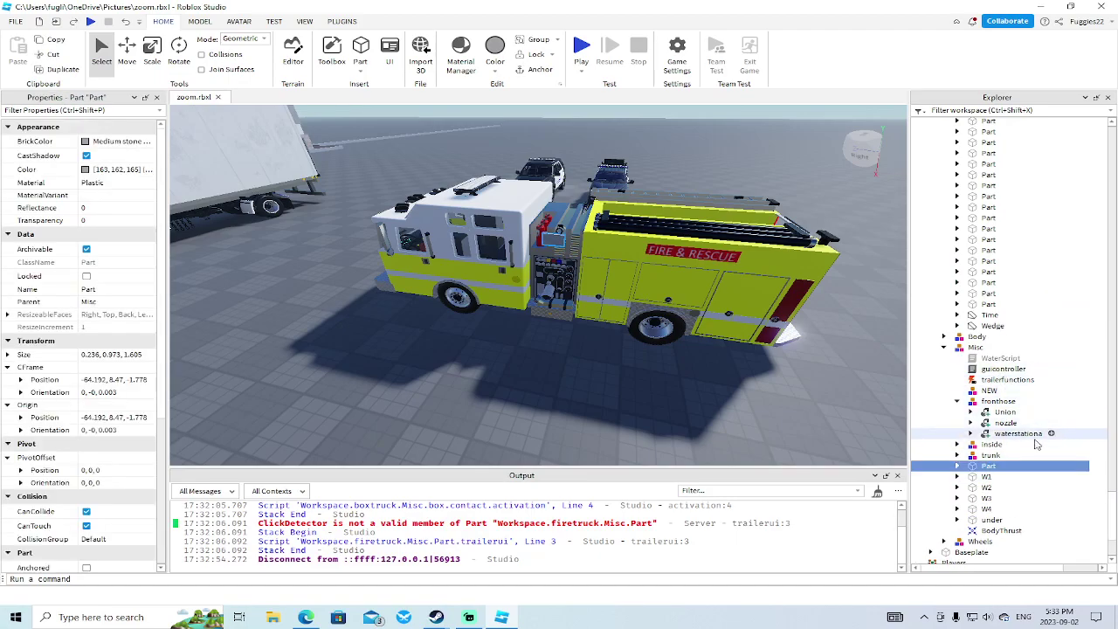
Step: Compare the contents of the Misc Part's trailergui with the trailergui and Controller script in the firetruck's lock
{"action": "left_click", "coordinate": [958, 466]}
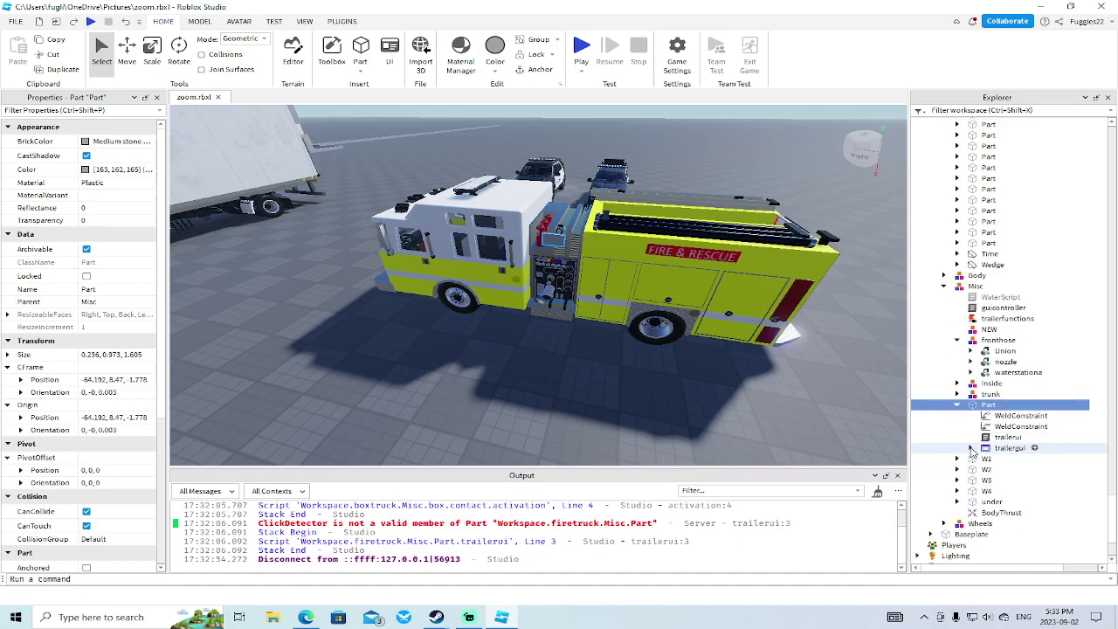
{"action": "left_click", "coordinate": [971, 448]}
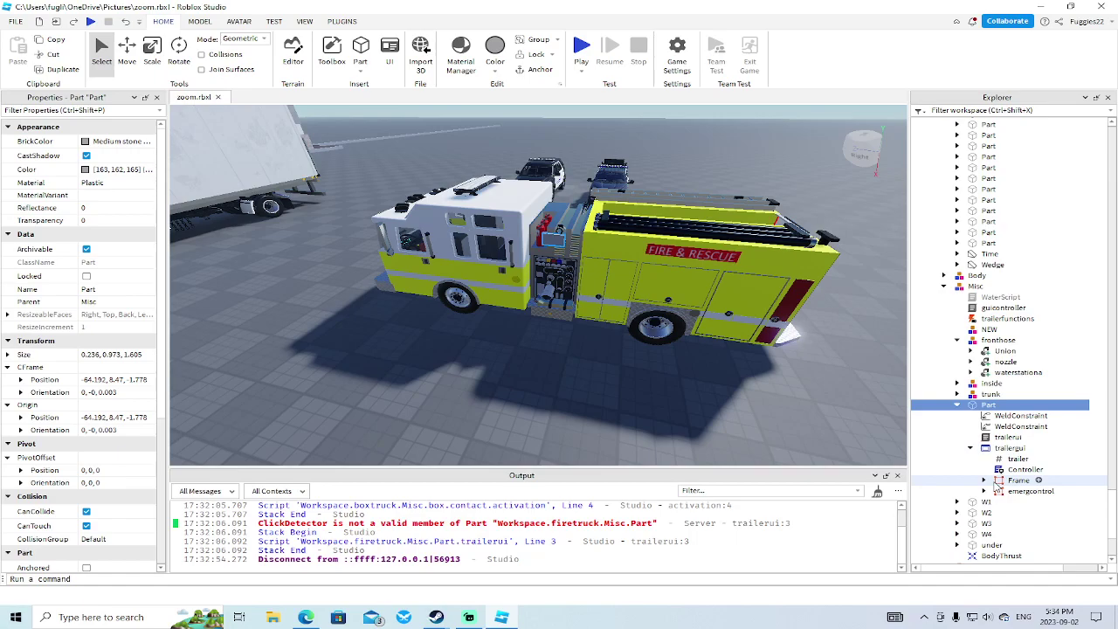
{"action": "scroll", "coordinate": [994, 480], "scroll_direction": "up", "scroll_amount": 3}
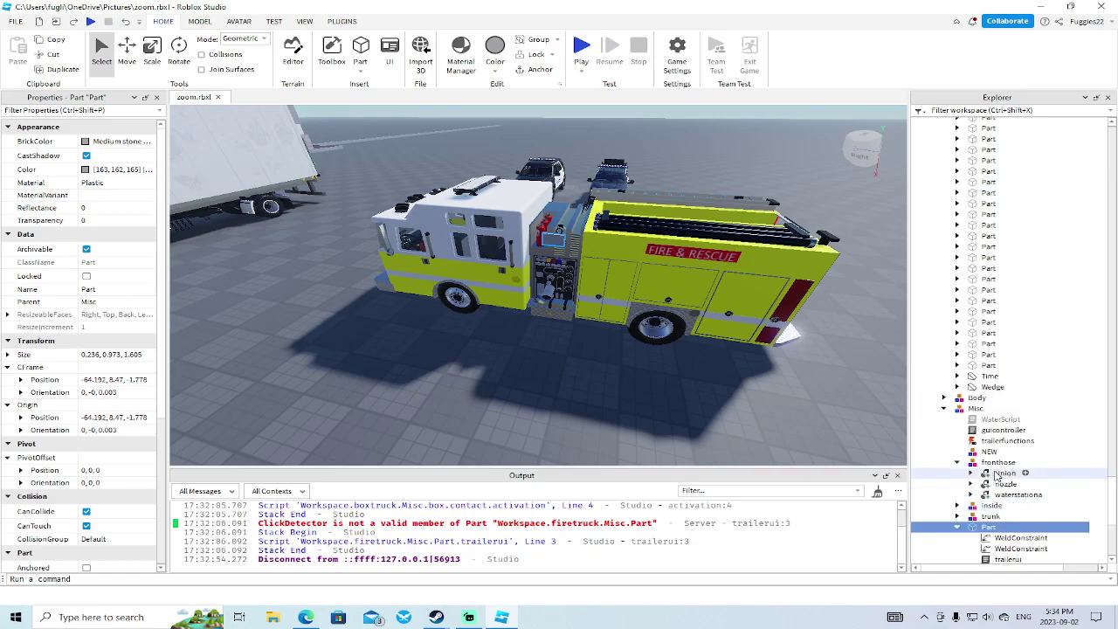
{"action": "scroll", "coordinate": [996, 476], "scroll_direction": "up", "scroll_amount": 5}
{"action": "scroll", "coordinate": [996, 476], "scroll_direction": "up", "scroll_amount": 10}
{"action": "scroll", "coordinate": [1016, 430], "scroll_direction": "up", "scroll_amount": 10}
{"action": "scroll", "coordinate": [1016, 428], "scroll_direction": "up", "scroll_amount": 10}
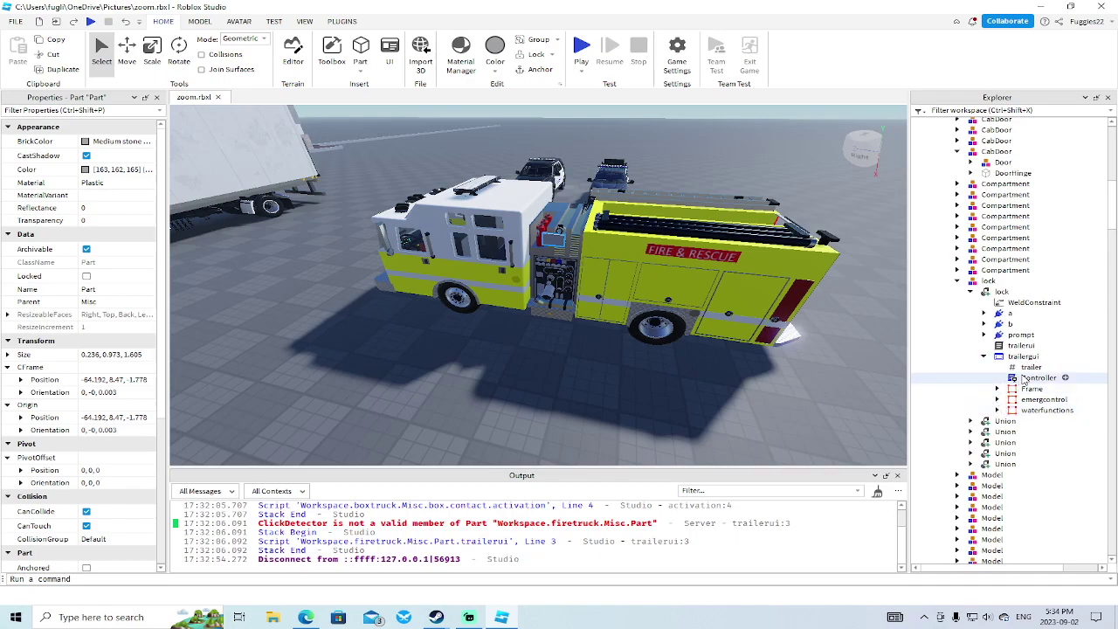
{"action": "double_click", "coordinate": [1023, 380]}
{"action": "left_click", "coordinate": [295, 97]}
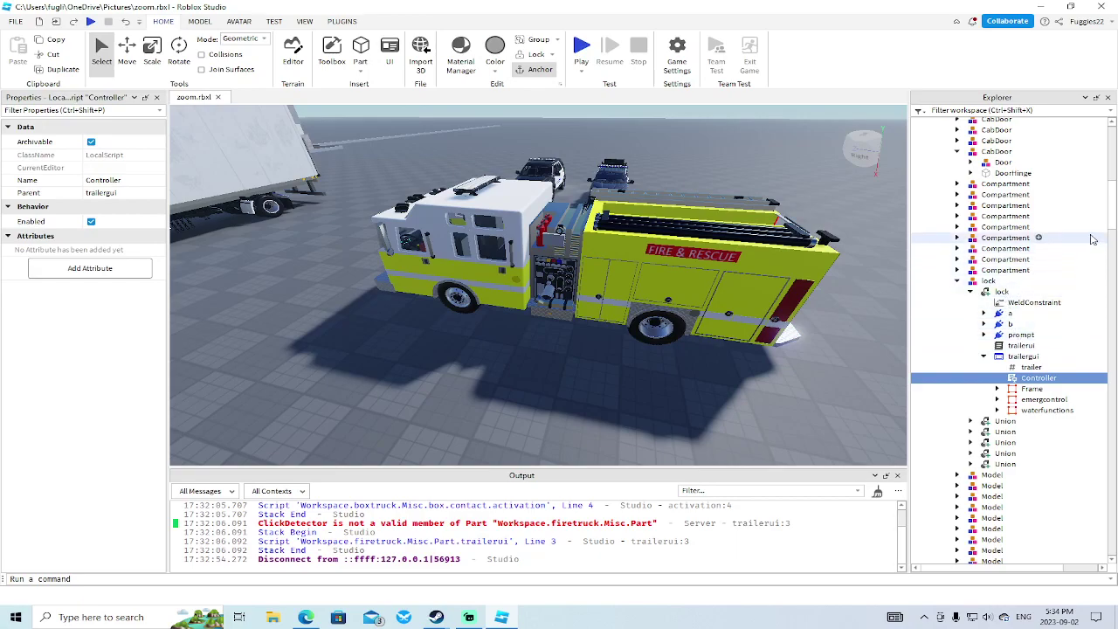
Step: Delete the Part with the old trailerui script and trailergui from the firetruck's Misc model
{"action": "left_click_drag", "start_coordinate": [1114, 218], "coordinate": [1114, 518]}
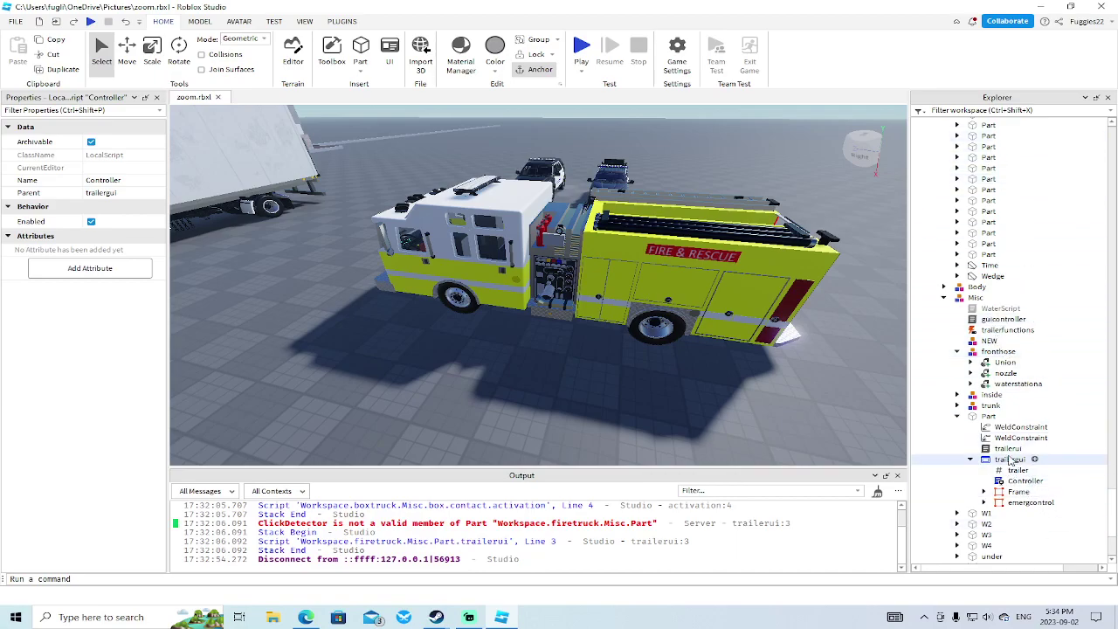
{"action": "left_click", "coordinate": [987, 417]}
{"action": "key", "text": "Delete"}
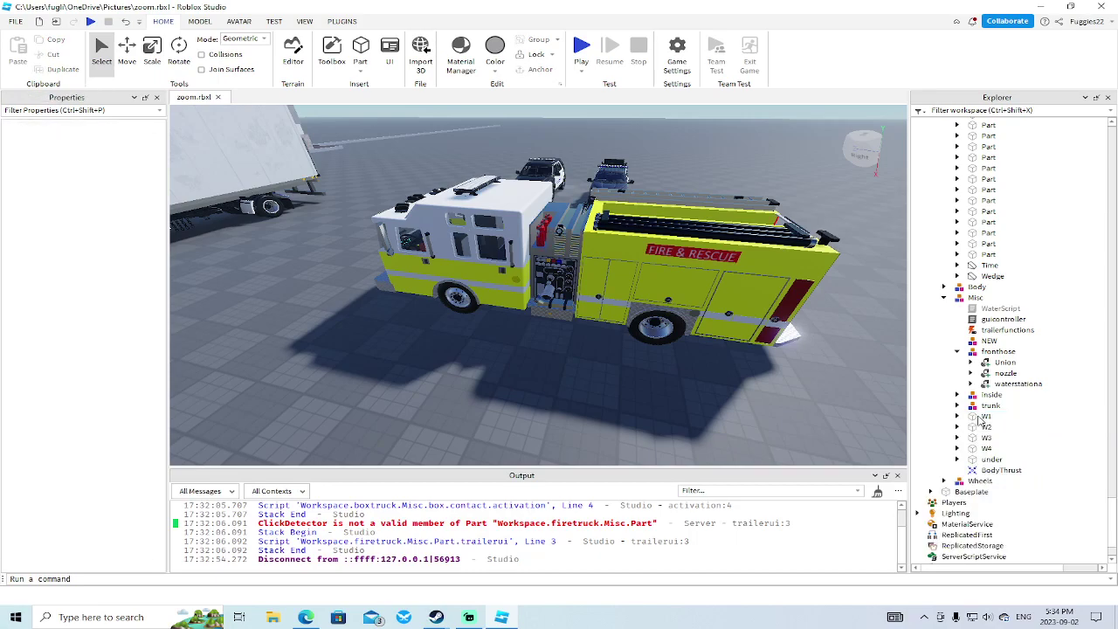
Step: Run a play test, walk past the firetruck to inspect the rear of the tilted ambulance, and stop the test
{"action": "left_click", "coordinate": [90, 21]}
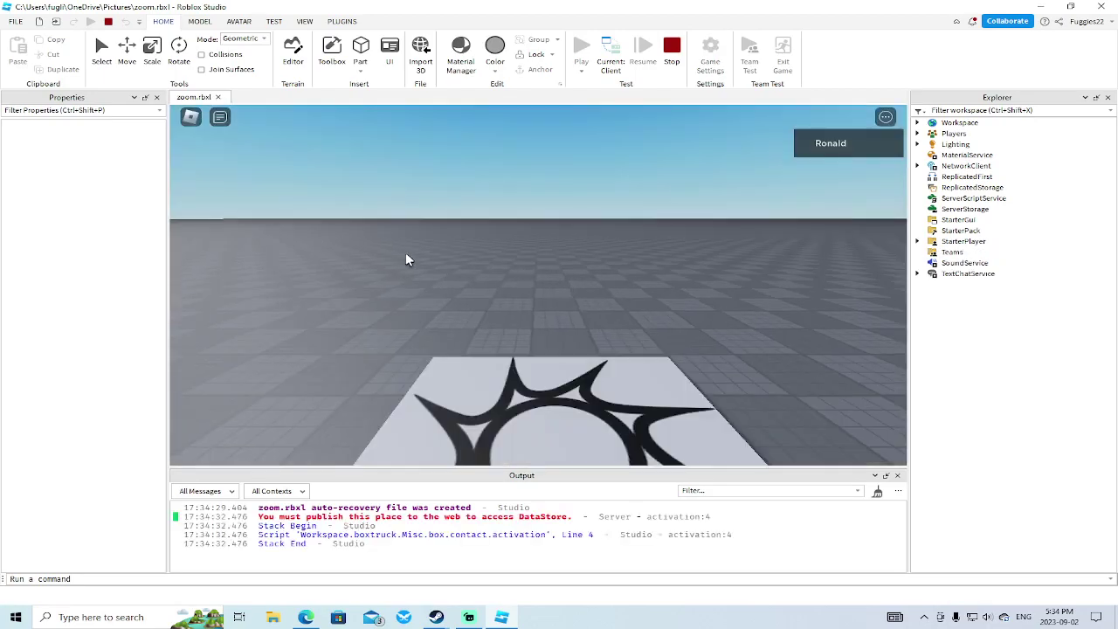
{"action": "key", "text": "w"}
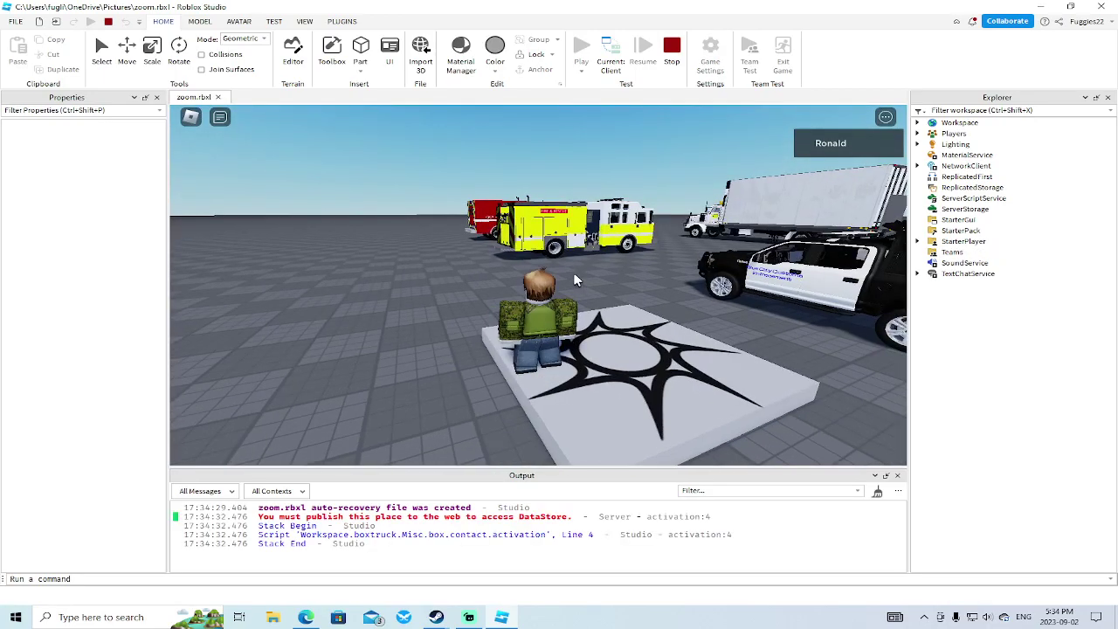
{"action": "key", "text": "a"}
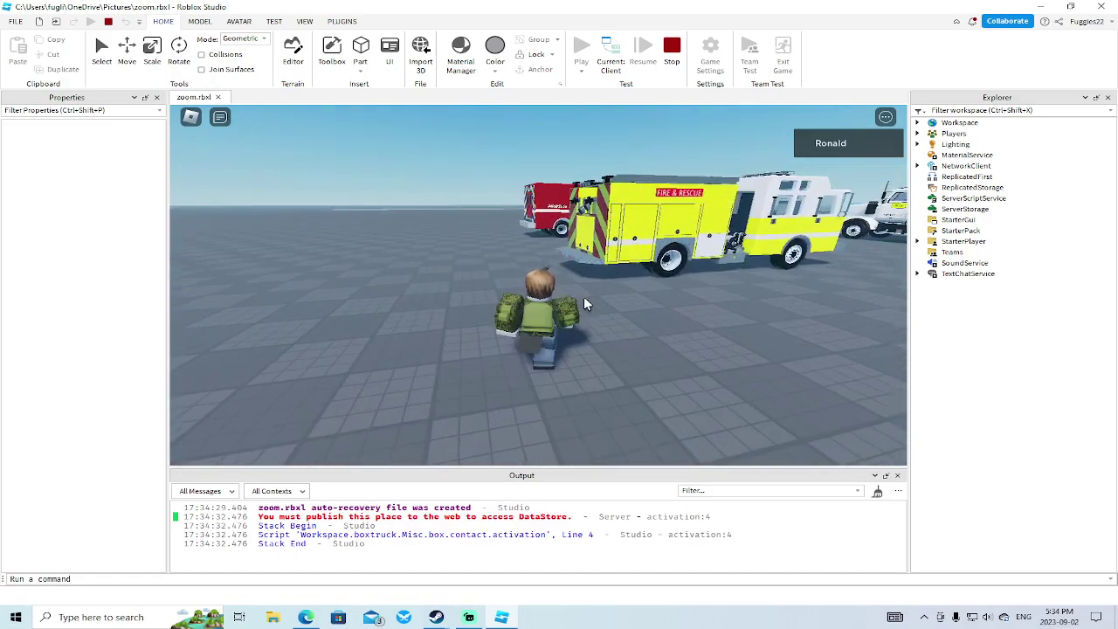
{"action": "right_click_drag", "start_coordinate": [583, 299], "coordinate": [584, 298]}
{"action": "key", "text": "w"}
{"action": "key", "text": "d"}
{"action": "key", "text": "w"}
{"action": "key", "text": "s"}
{"action": "key", "text": "w"}
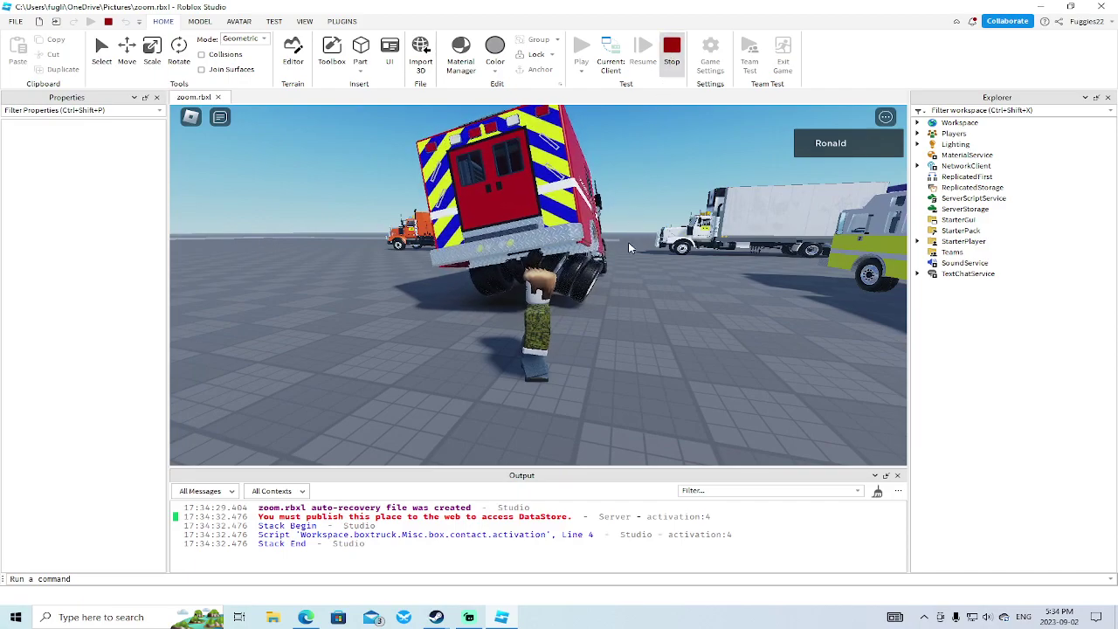
{"action": "key", "text": "shift+F5"}
Step: Move one of the two overlapping ambulance models aside and delete the other ambulance
{"action": "key", "text": "f"}
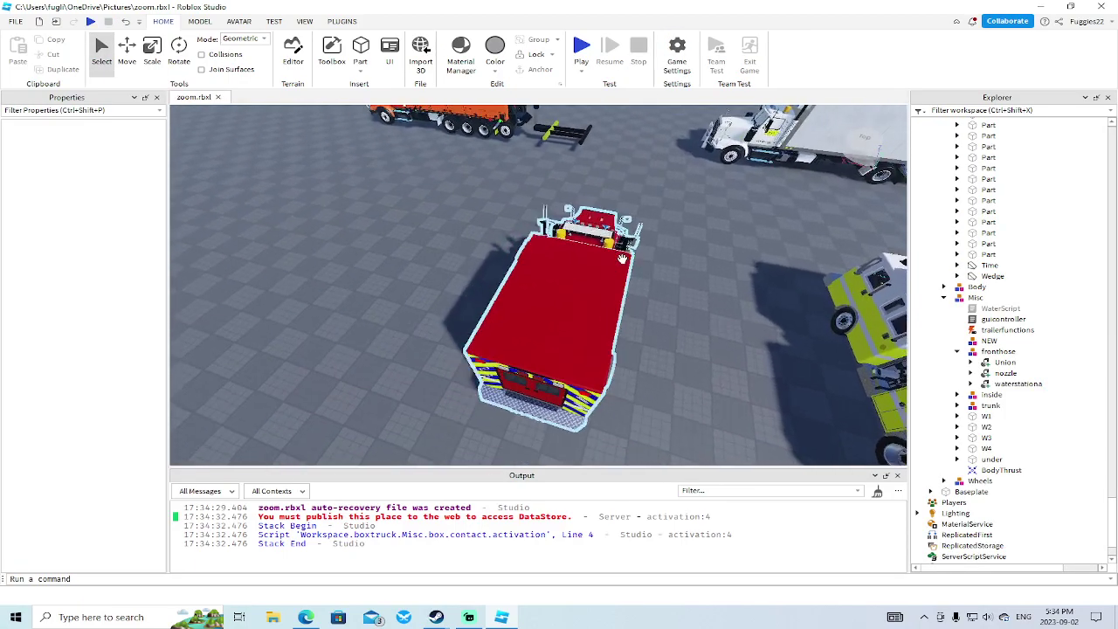
{"action": "scroll", "coordinate": [621, 260], "scroll_direction": "down", "scroll_amount": 1}
{"action": "left_click_drag", "start_coordinate": [601, 280], "coordinate": [398, 294]}
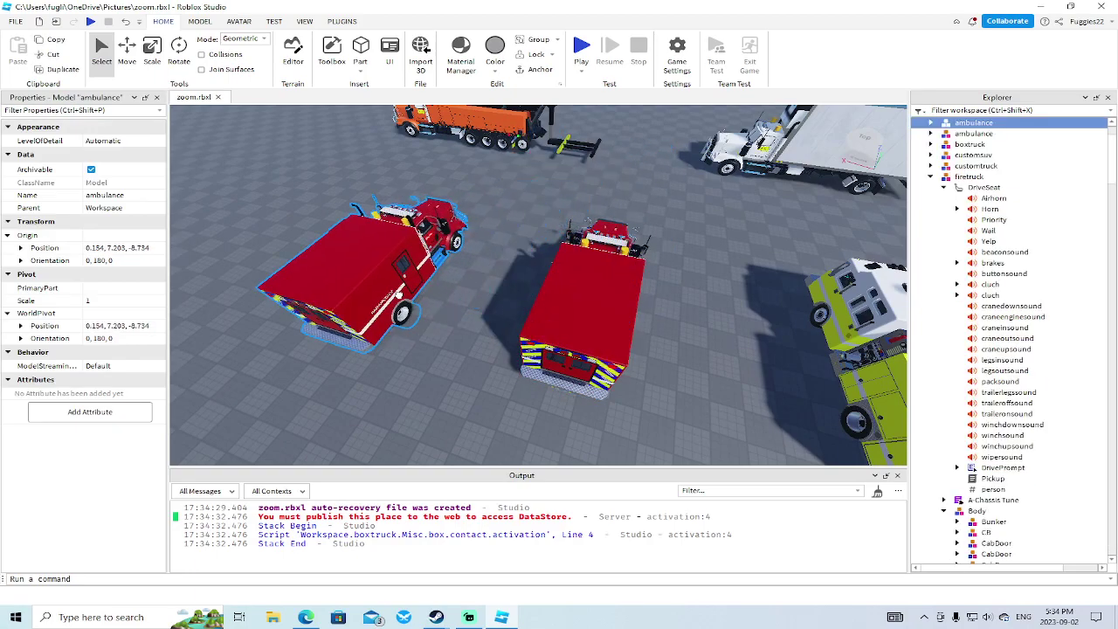
{"action": "left_click", "coordinate": [555, 307]}
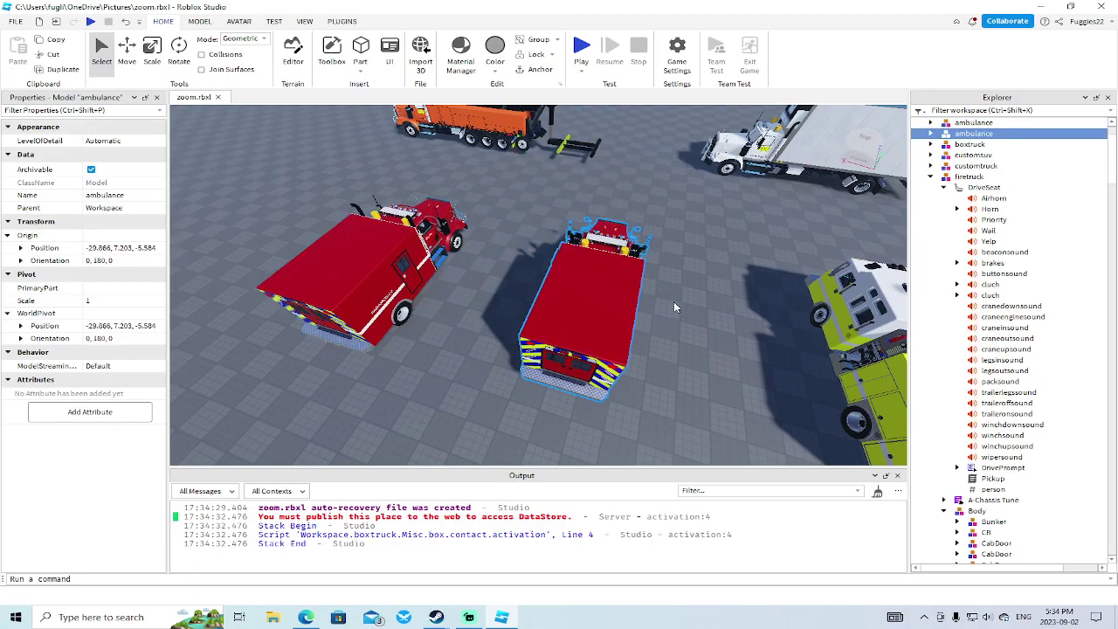
{"action": "key", "text": "Delete"}
{"action": "middle_click_drag", "start_coordinate": [813, 265], "coordinate": [709, 294]}
{"action": "scroll", "coordinate": [709, 294], "scroll_direction": "down", "scroll_amount": 3}
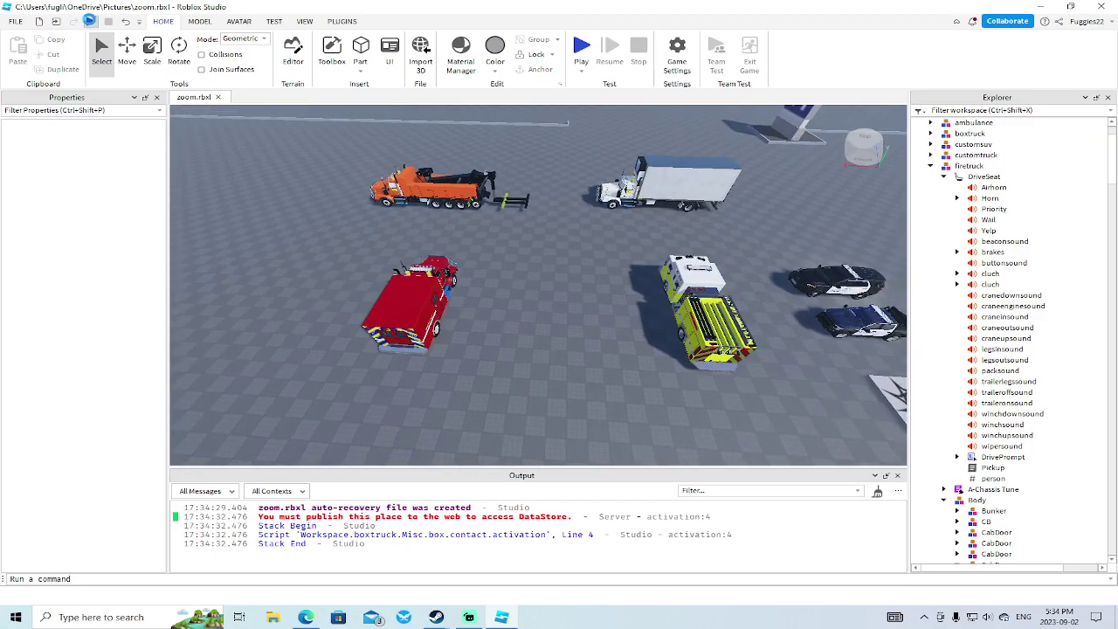
Step: Start a play test and walk the character around the parked vehicles to the firetruck's Activate prompt
{"action": "left_click", "coordinate": [89, 21]}
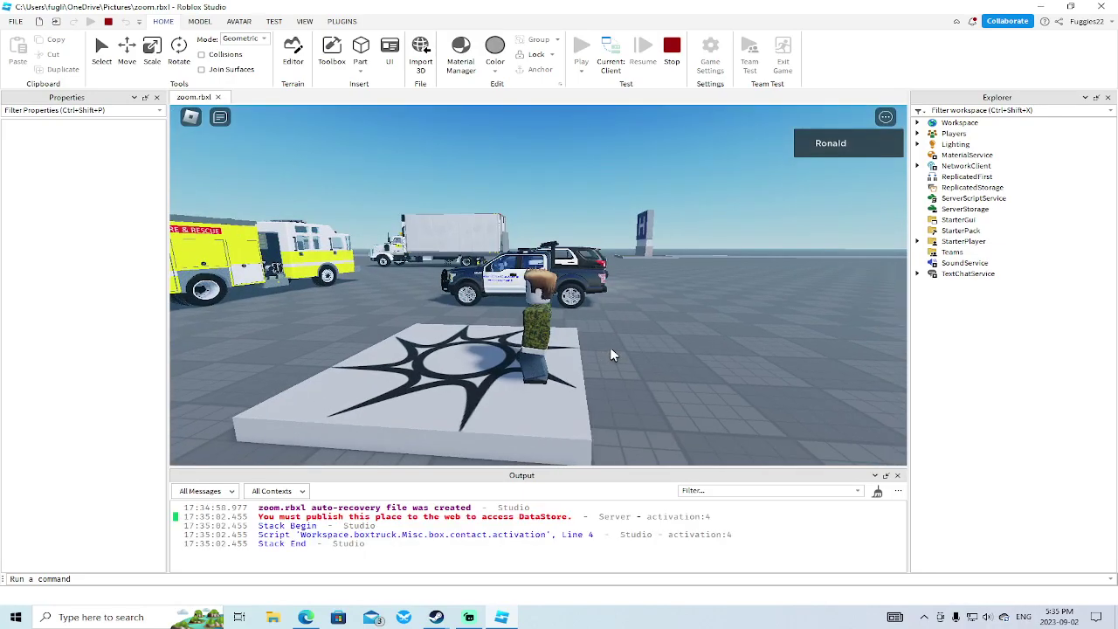
{"action": "key", "text": "a"}
{"action": "right_click_drag", "start_coordinate": [611, 355], "coordinate": [611, 354]}
{"action": "key", "text": "w"}
{"action": "key", "text": "w"}
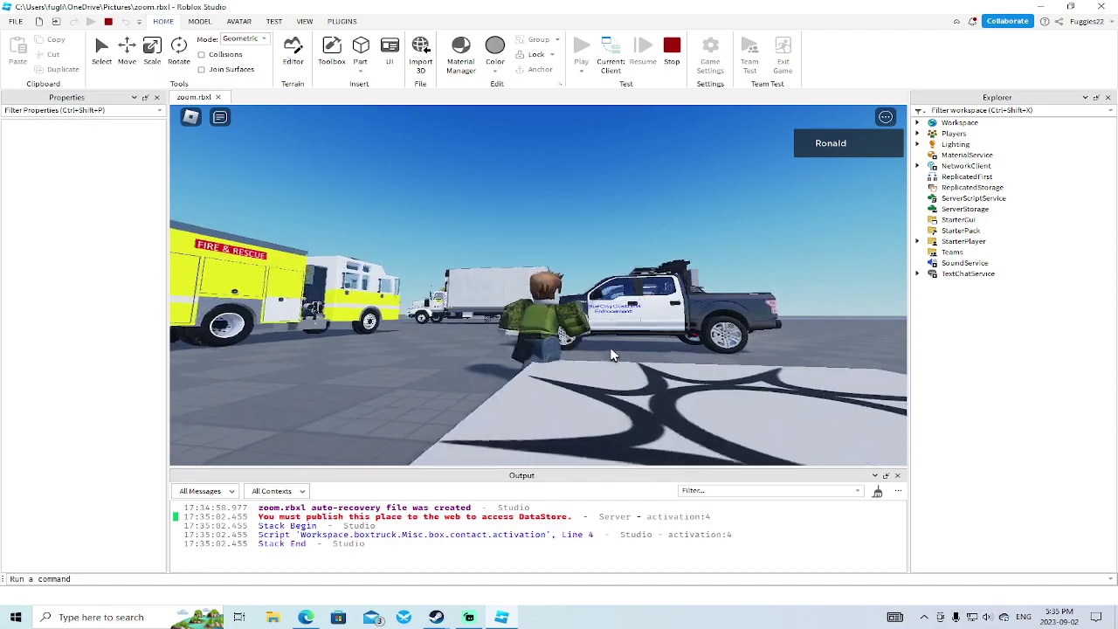
{"action": "key", "text": "a"}
{"action": "key", "text": "s"}
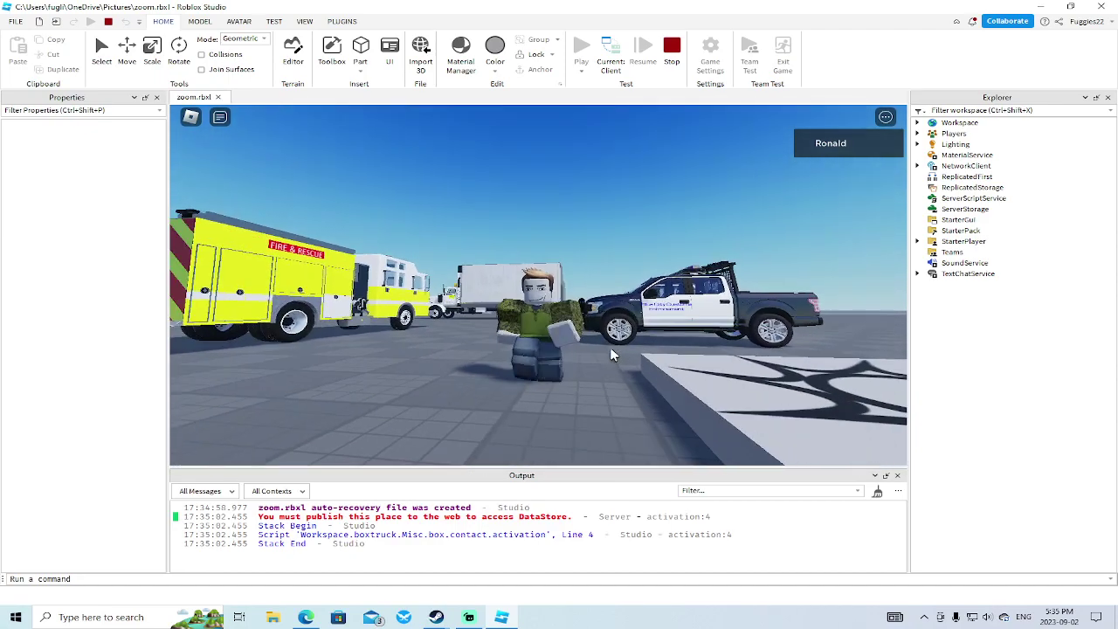
{"action": "right_click_drag", "start_coordinate": [611, 355], "coordinate": [611, 355]}
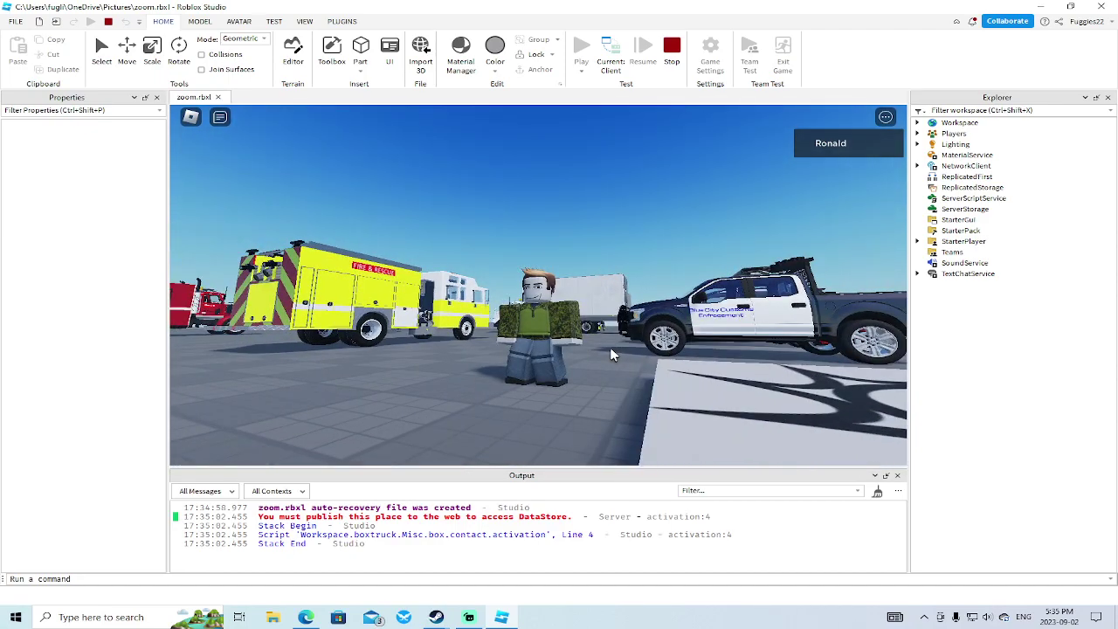
{"action": "key", "text": "s"}
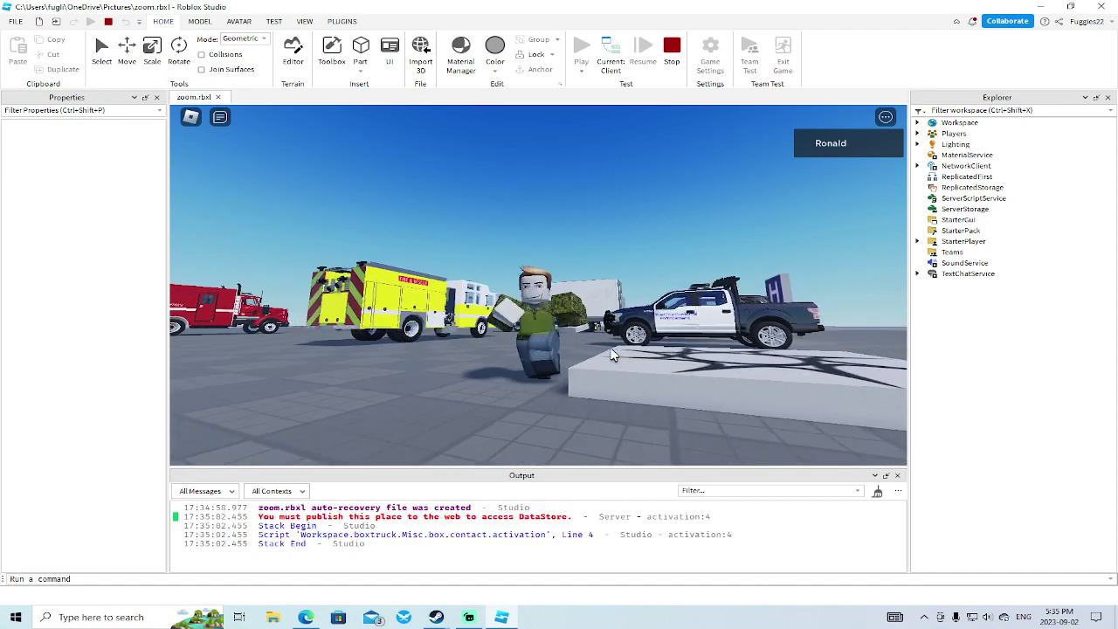
{"action": "key", "text": "s"}
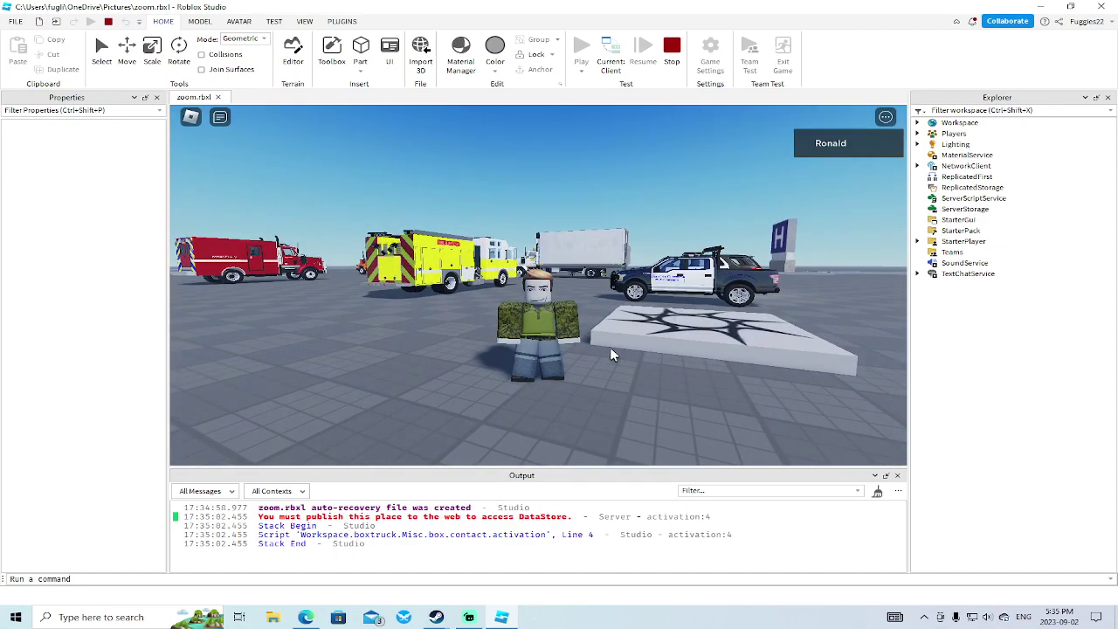
{"action": "key", "text": "a"}
{"action": "key", "text": "w"}
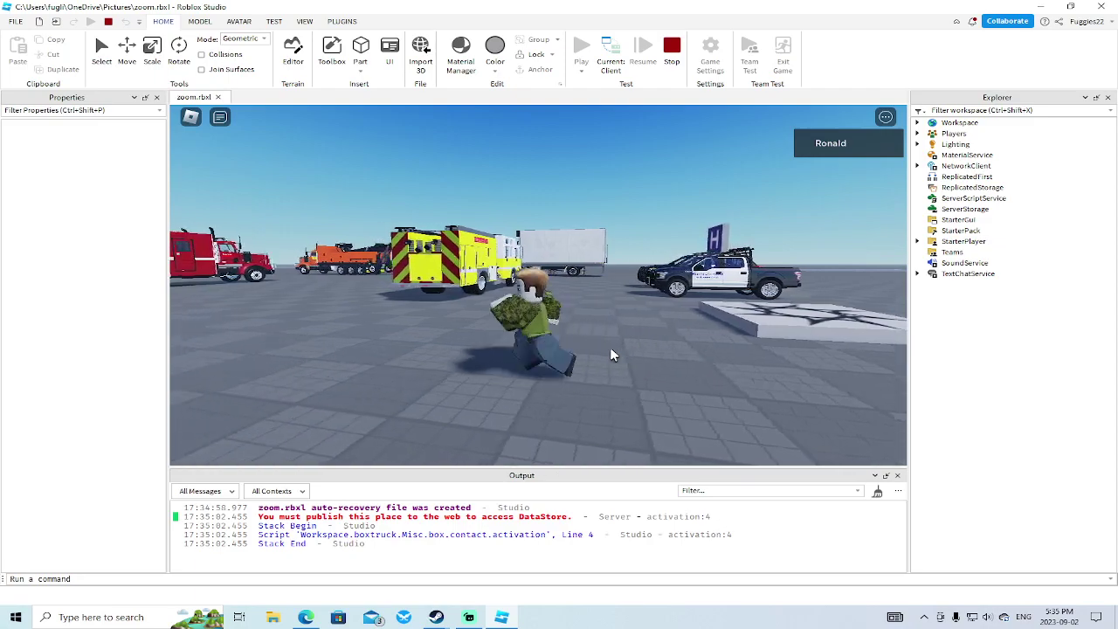
{"action": "key", "text": "a"}
{"action": "key", "text": "w"}
{"action": "key", "text": "w"}
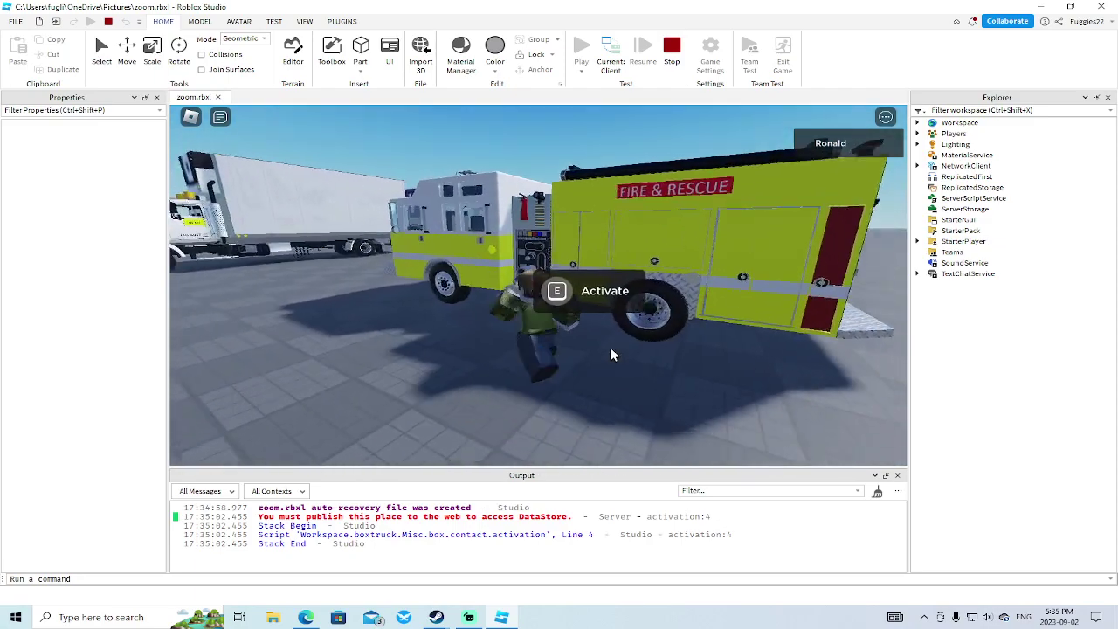
Step: Activate the firetruck's controls, close Water Controls to test Wail Off in the emergency controls, and end the play test
{"action": "key", "text": "e"}
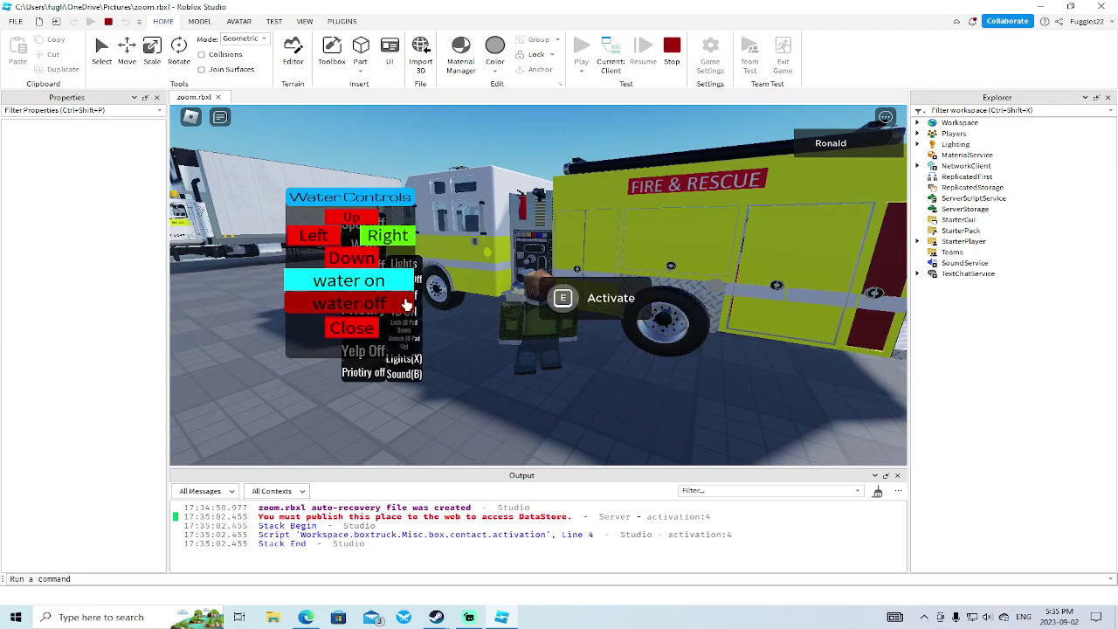
{"action": "left_click", "coordinate": [362, 330]}
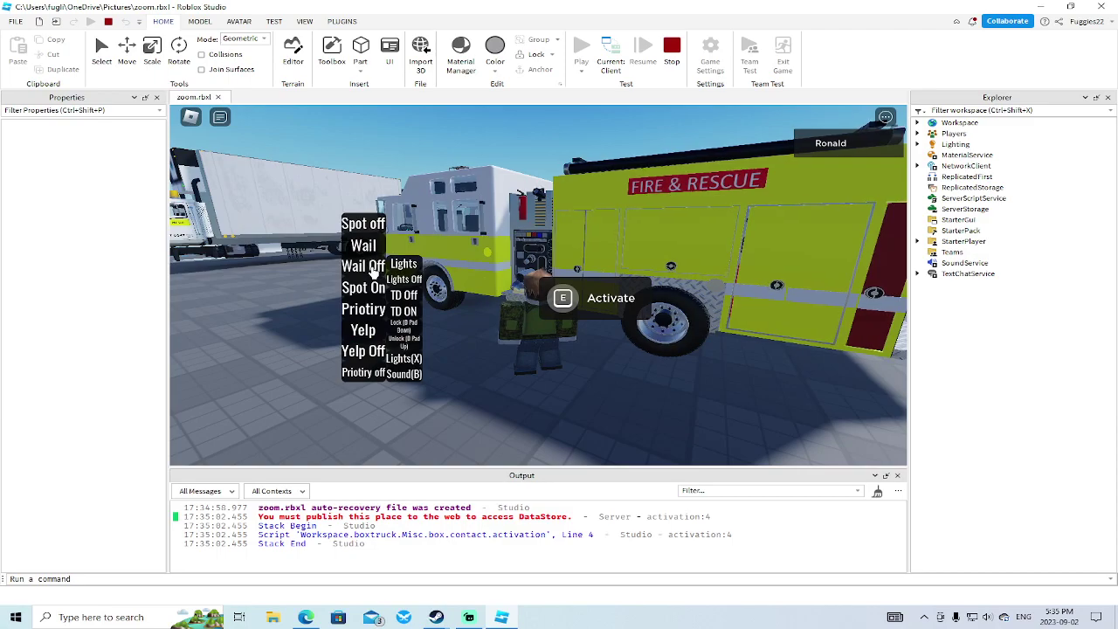
{"action": "left_click", "coordinate": [373, 271]}
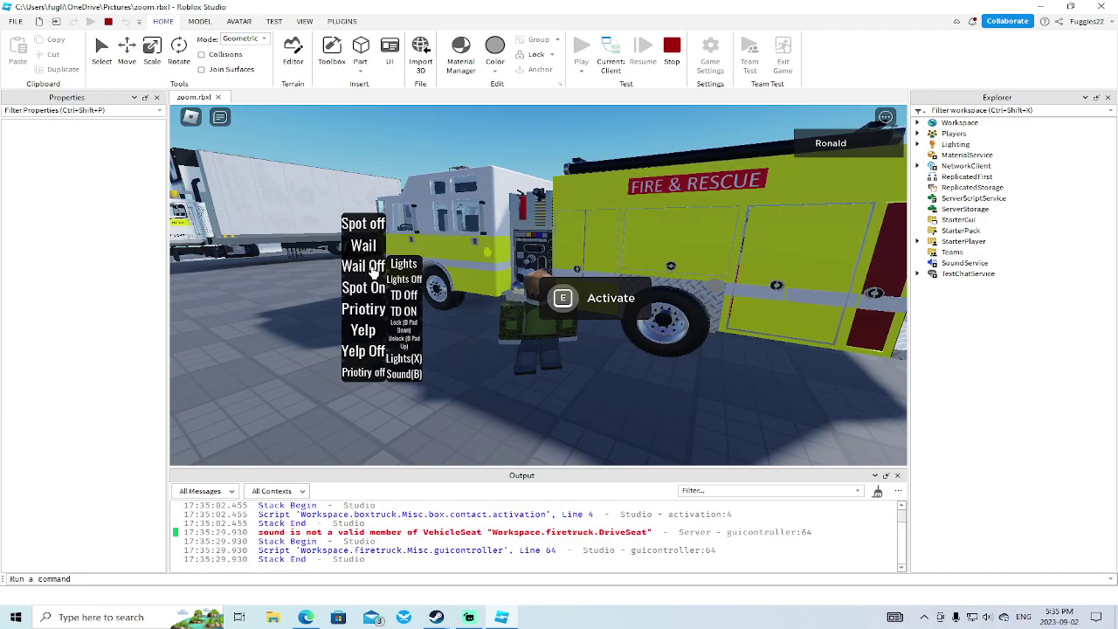
{"action": "left_click", "coordinate": [373, 271]}
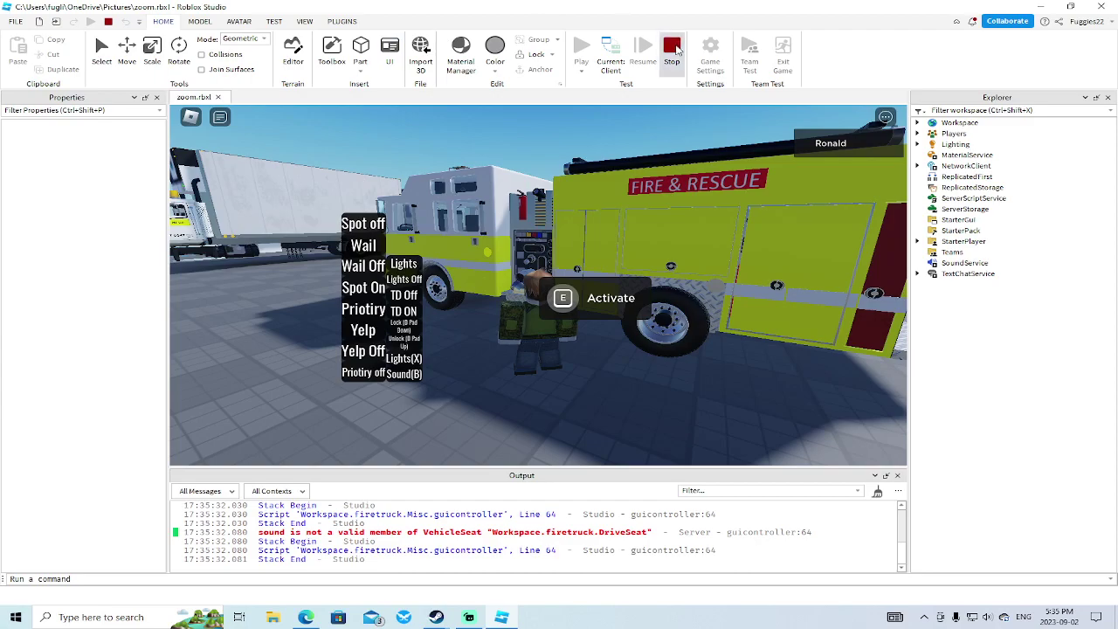
{"action": "left_click", "coordinate": [671, 48]}
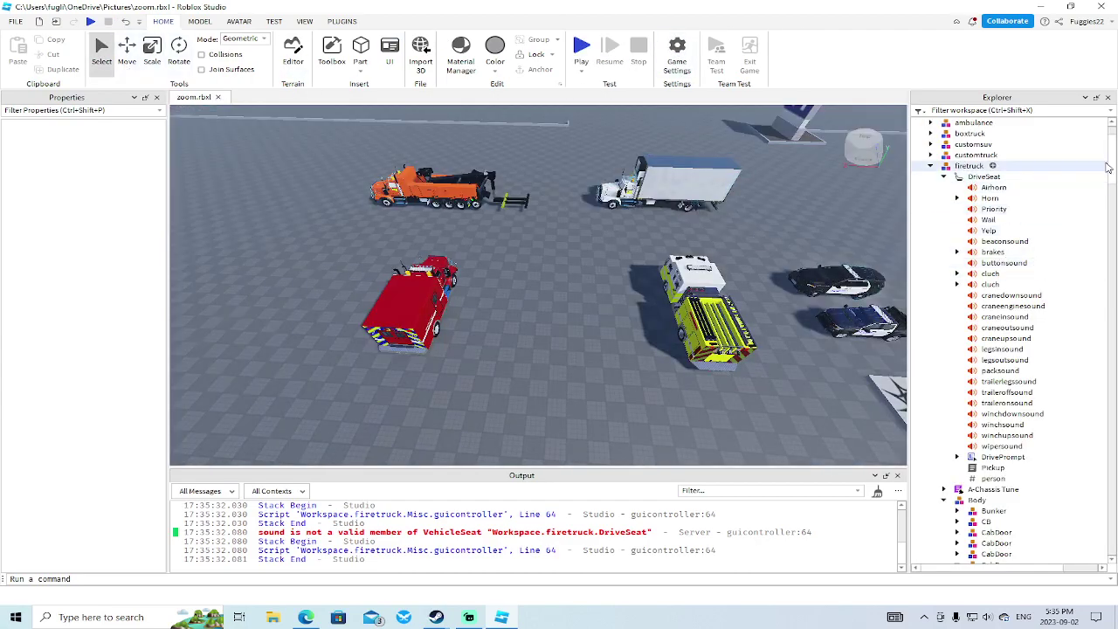
Step: Open the firetruck's guicontroller script at the reported error and remove the sound reference from the wailoff and priority siren paths
{"action": "scroll", "coordinate": [997, 453], "scroll_direction": "down", "scroll_amount": 5}
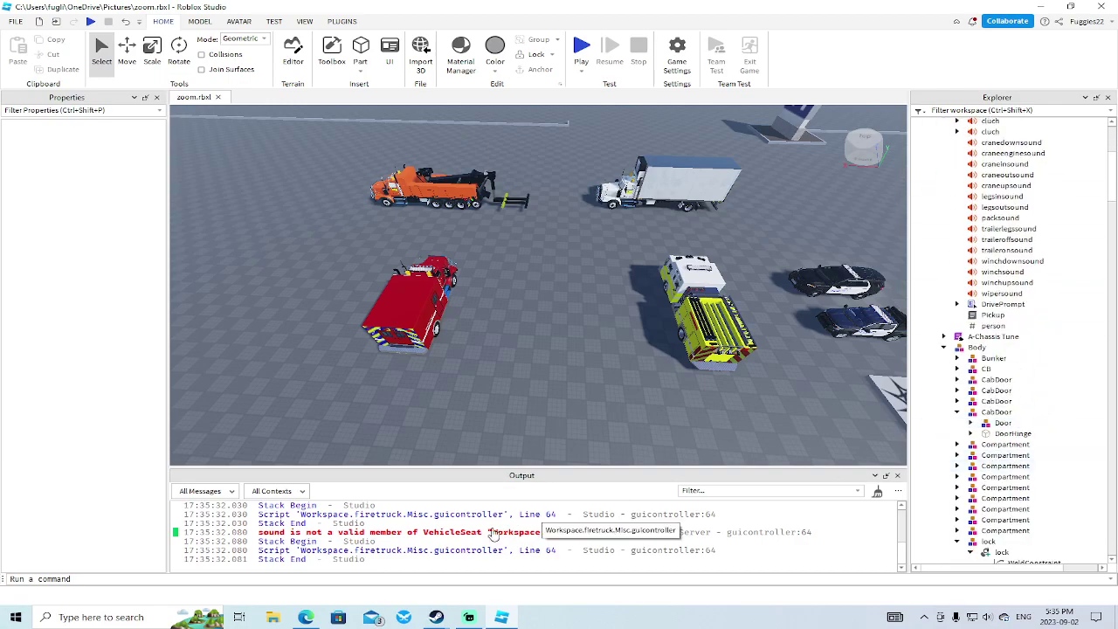
{"action": "left_click", "coordinate": [462, 534]}
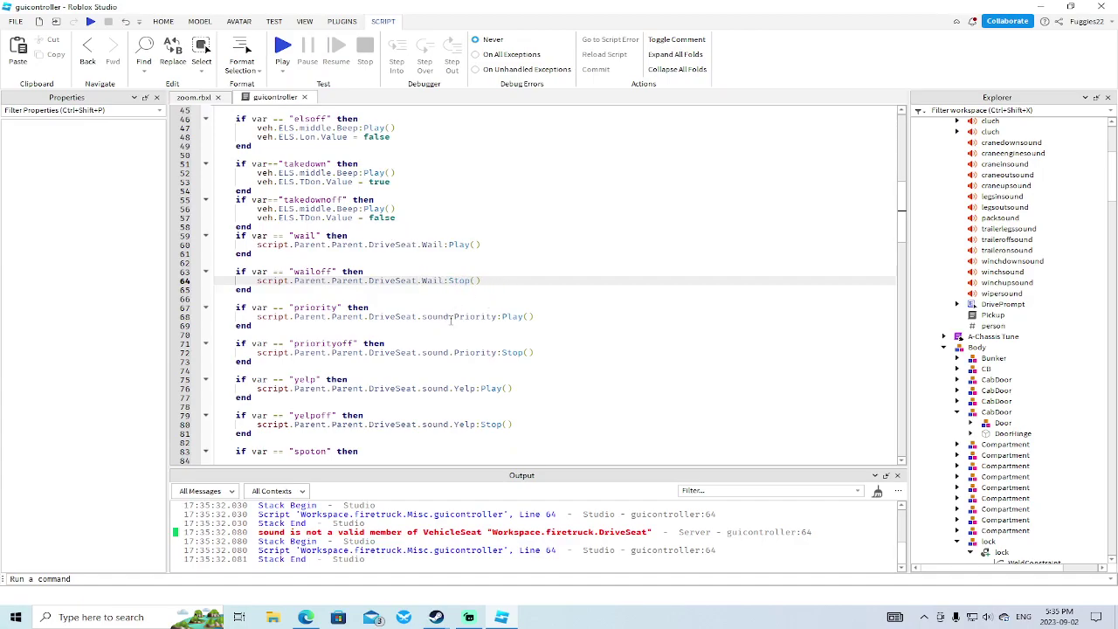
{"action": "left_click", "coordinate": [452, 317]}
{"action": "key", "text": "BackSpace"}
{"action": "key", "text": "BackSpace"}
{"action": "key", "text": "BackSpace"}
{"action": "key", "text": "BackSpace"}
{"action": "key", "text": "BackSpace"}
{"action": "key", "text": "BackSpace"}
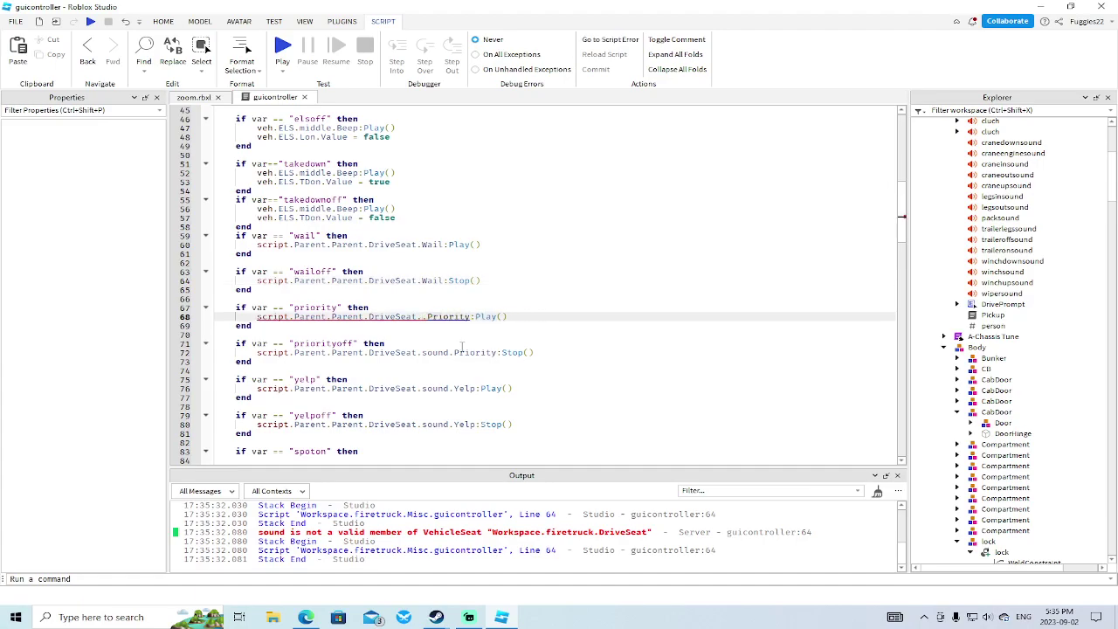
Step: Remove the sound reference from the DriveSeat paths in the priorityoff, yelp and yelpoff conditions
{"action": "left_click", "coordinate": [451, 352]}
{"action": "key", "text": "BackSpace"}
{"action": "key", "text": "BackSpace"}
{"action": "key", "text": "BackSpace"}
{"action": "key", "text": "BackSpace"}
{"action": "key", "text": "BackSpace"}
{"action": "scroll", "coordinate": [458, 359], "scroll_direction": "down", "scroll_amount": 3}
{"action": "left_click", "coordinate": [451, 307]}
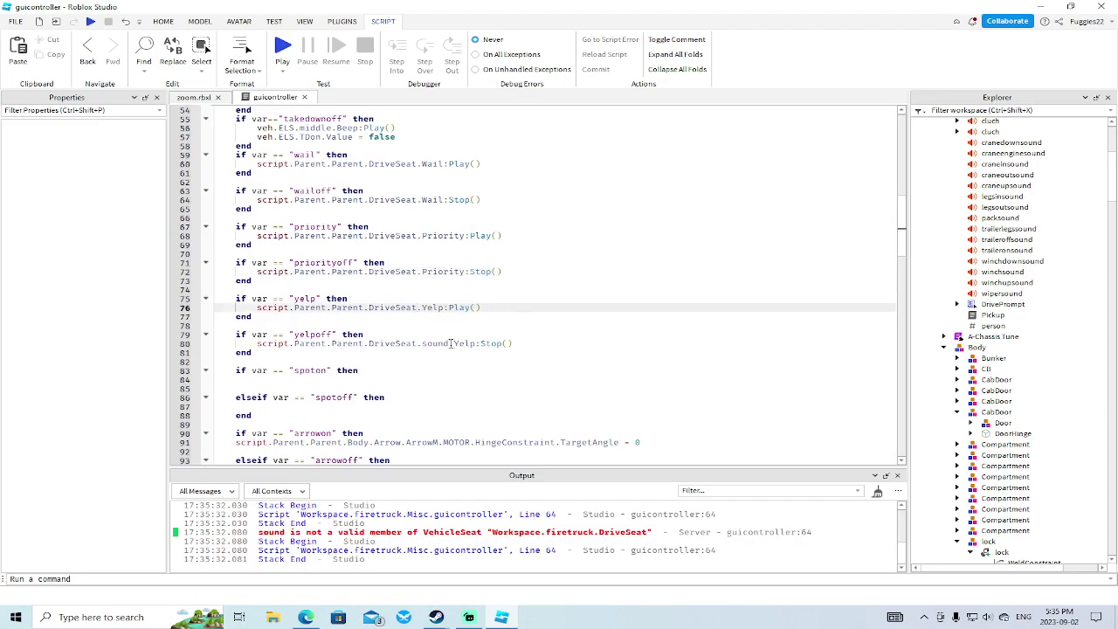
{"action": "left_click", "coordinate": [451, 343]}
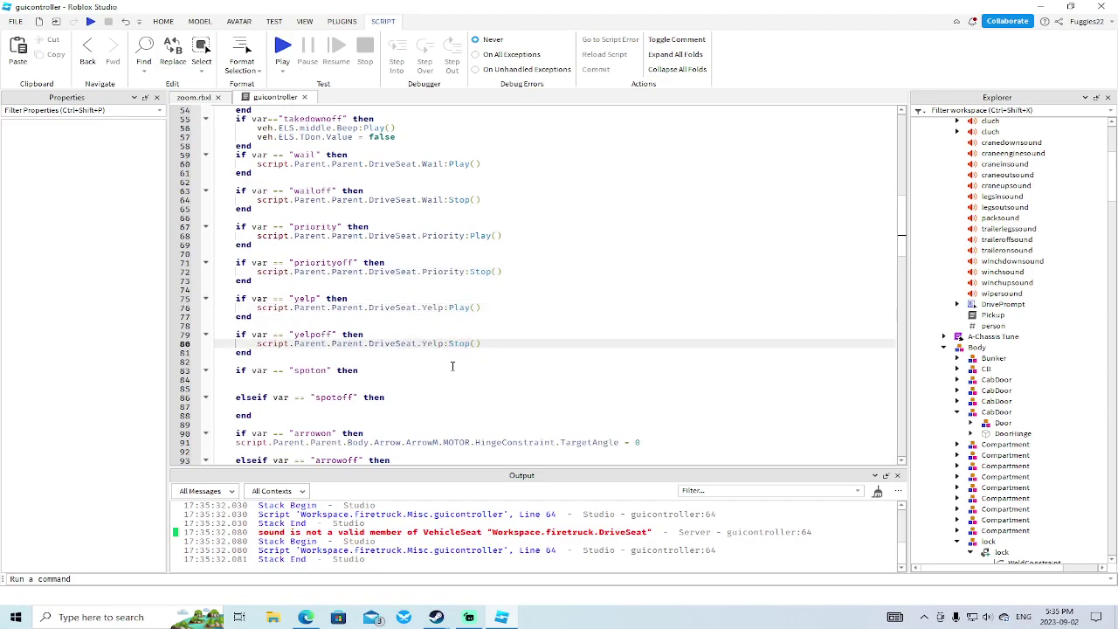
Step: Examine the rest of the firetruck's guicontroller script, including the beacon, ELS, siren, arrow and water conditions
{"action": "scroll", "coordinate": [451, 361], "scroll_direction": "down", "scroll_amount": 3}
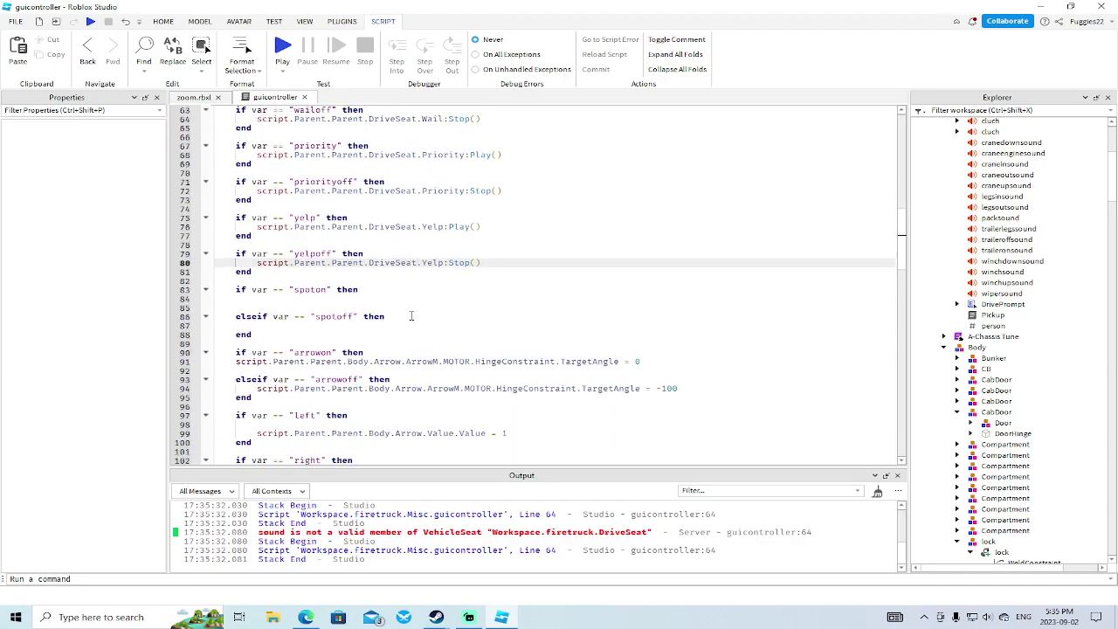
{"action": "scroll", "coordinate": [458, 319], "scroll_direction": "down", "scroll_amount": 1}
{"action": "scroll", "coordinate": [538, 312], "scroll_direction": "down", "scroll_amount": 9}
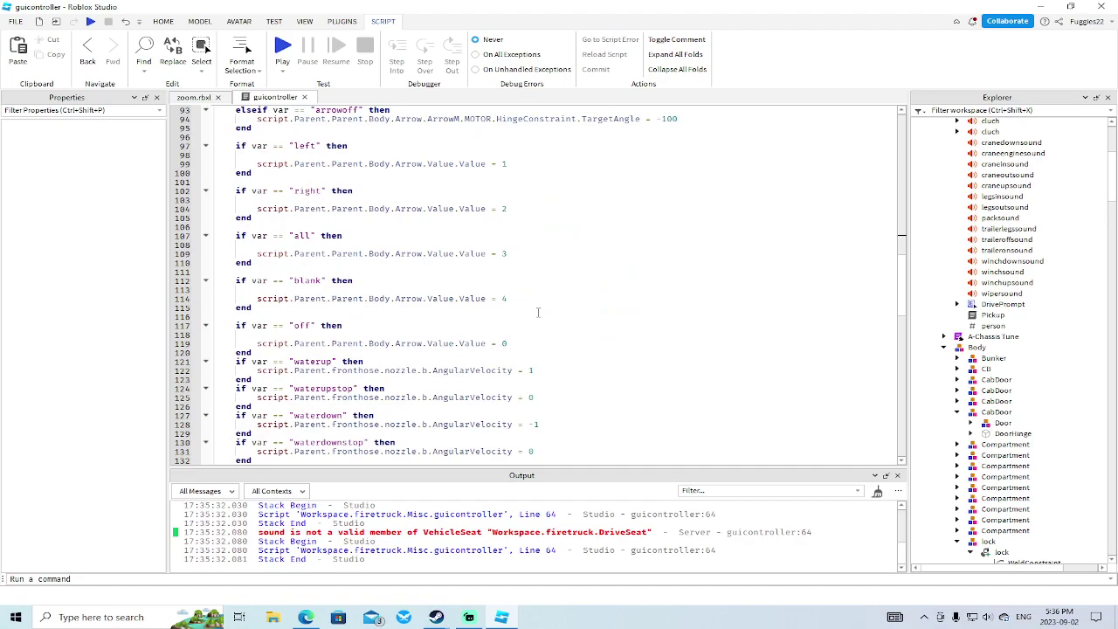
{"action": "scroll", "coordinate": [538, 312], "scroll_direction": "down", "scroll_amount": 2}
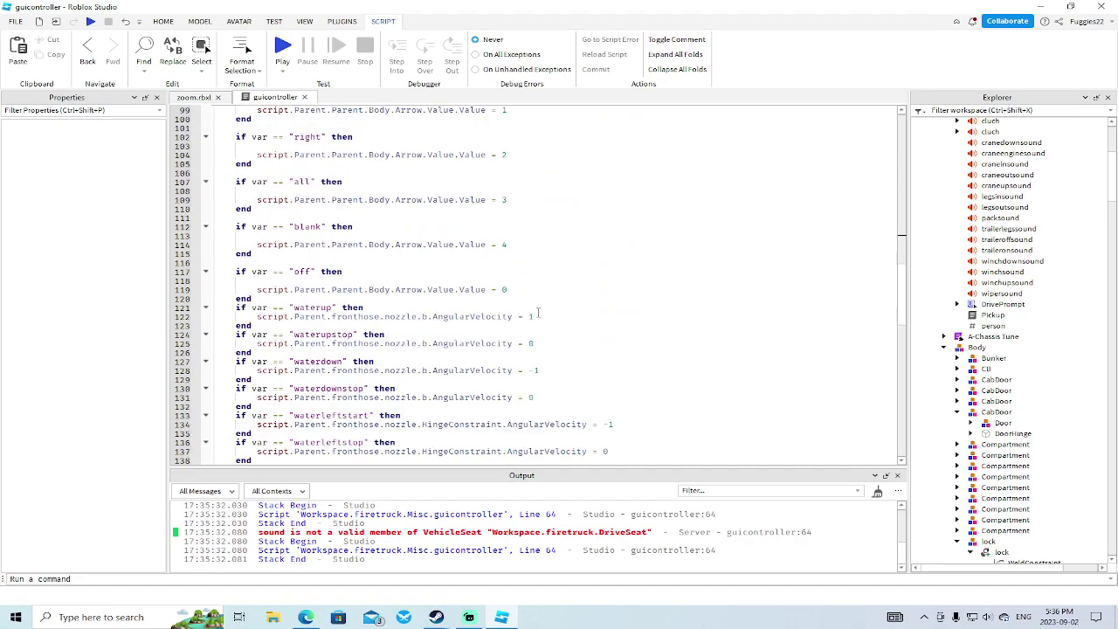
{"action": "scroll", "coordinate": [538, 312], "scroll_direction": "down", "scroll_amount": 18}
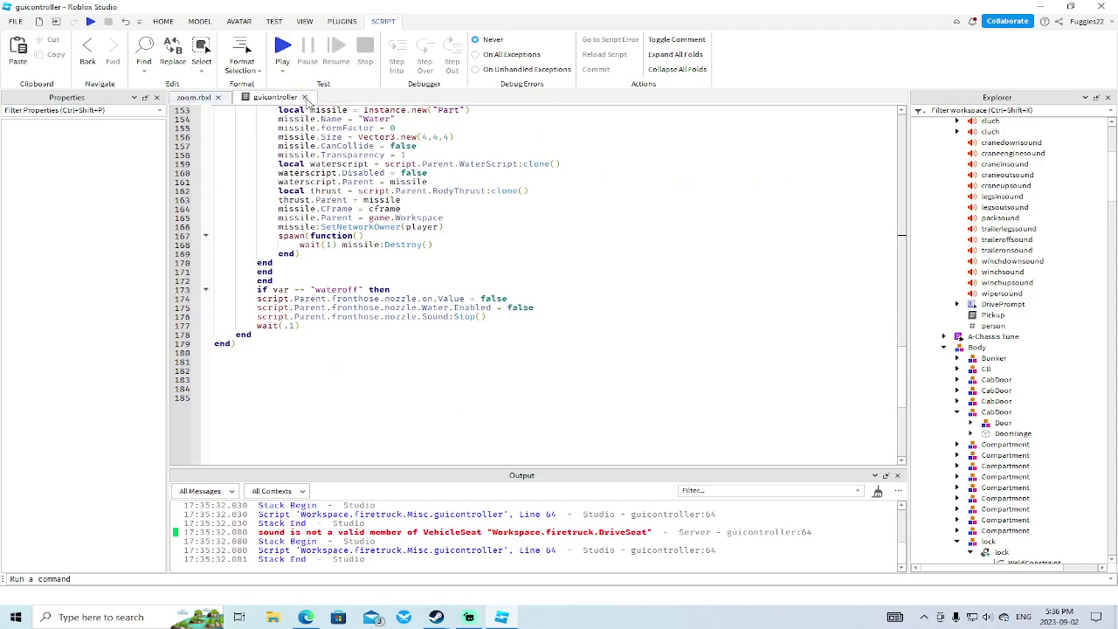
{"action": "scroll", "coordinate": [569, 191], "scroll_direction": "up", "scroll_amount": 20}
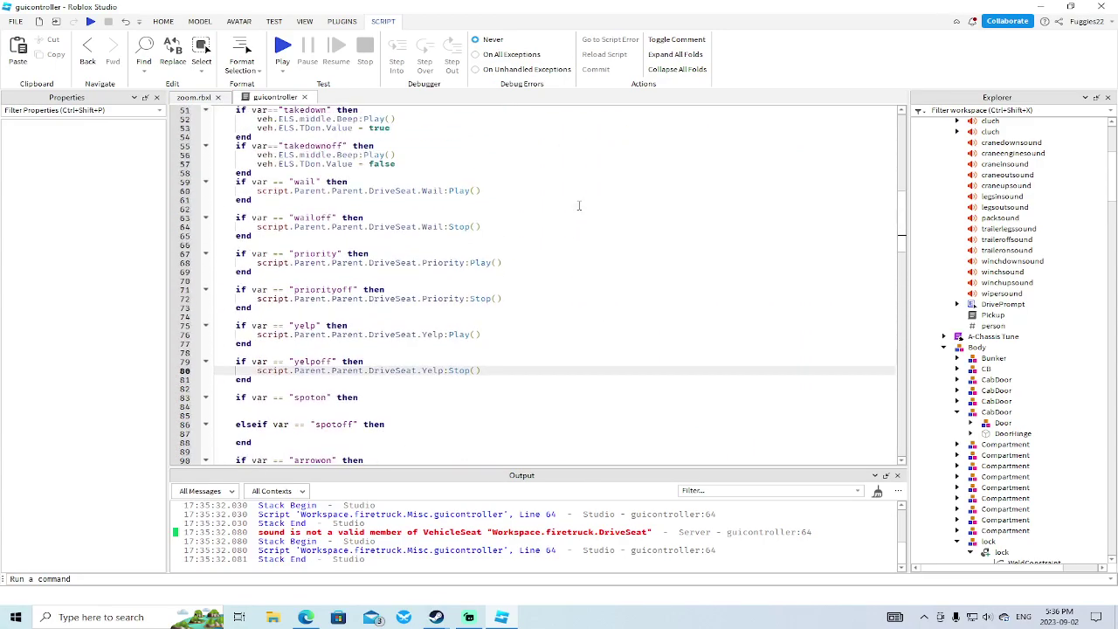
{"action": "scroll", "coordinate": [578, 205], "scroll_direction": "up", "scroll_amount": 5}
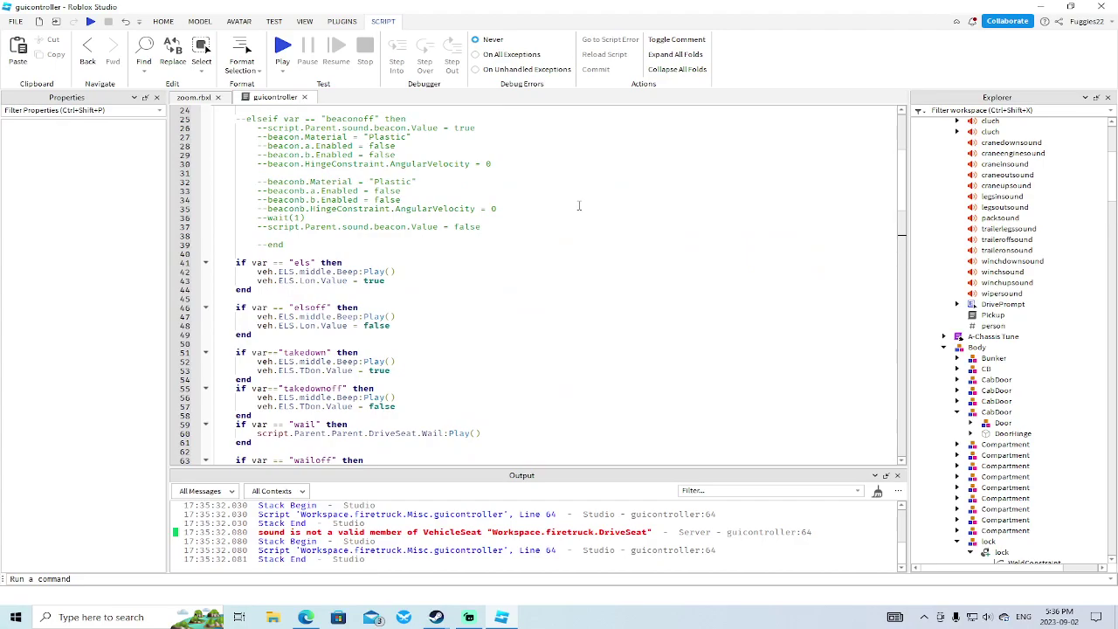
{"action": "scroll", "coordinate": [578, 206], "scroll_direction": "up", "scroll_amount": 8}
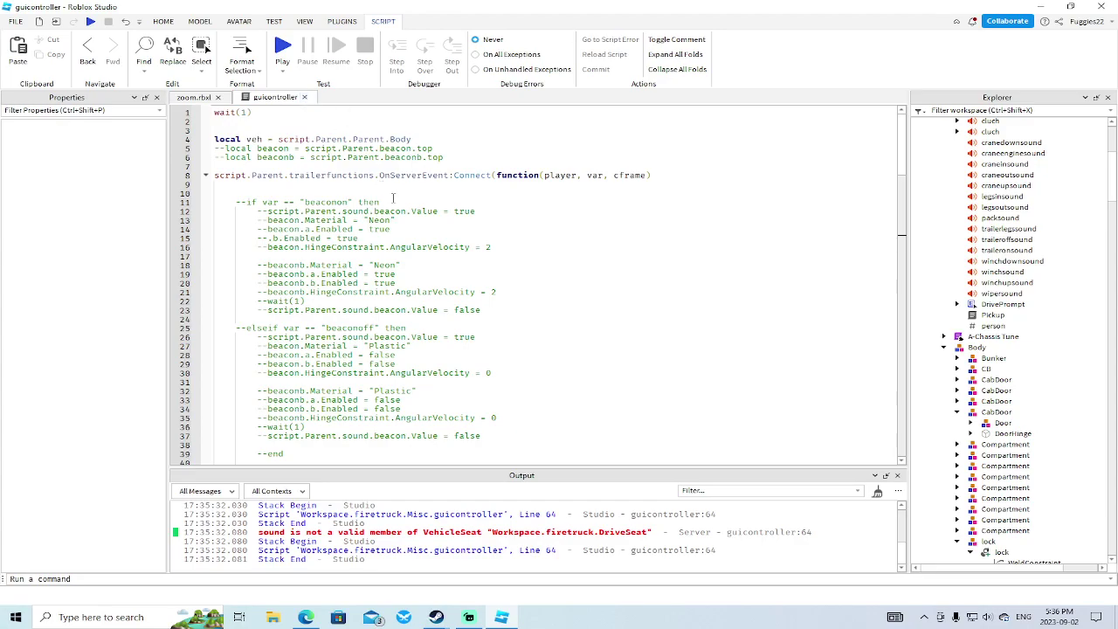
{"action": "scroll", "coordinate": [480, 254], "scroll_direction": "down", "scroll_amount": 15}
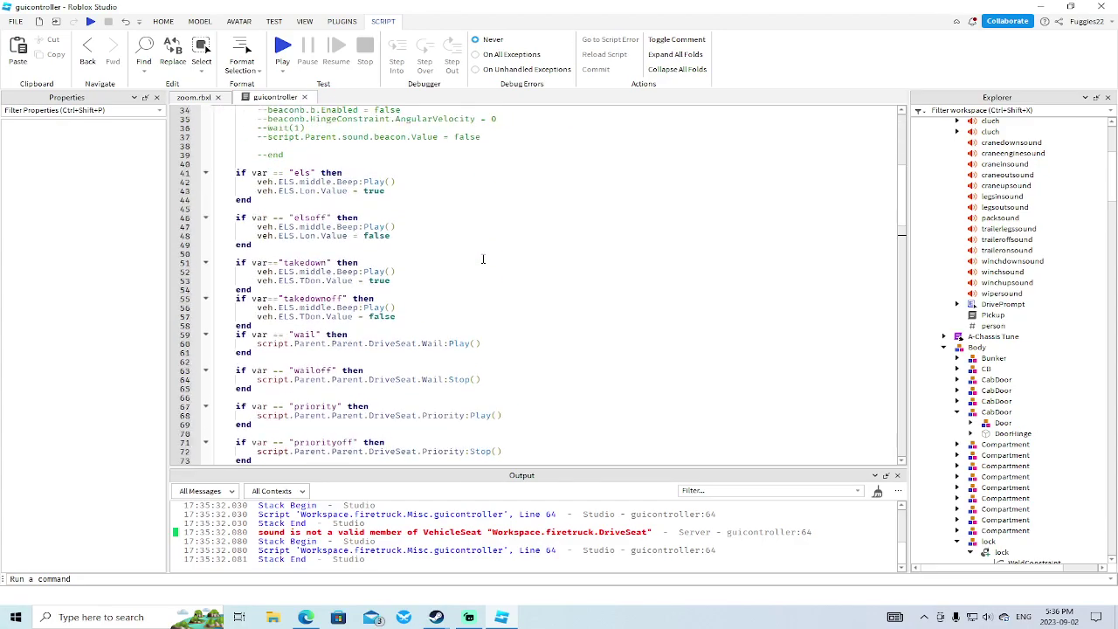
{"action": "scroll", "coordinate": [482, 259], "scroll_direction": "down", "scroll_amount": 10}
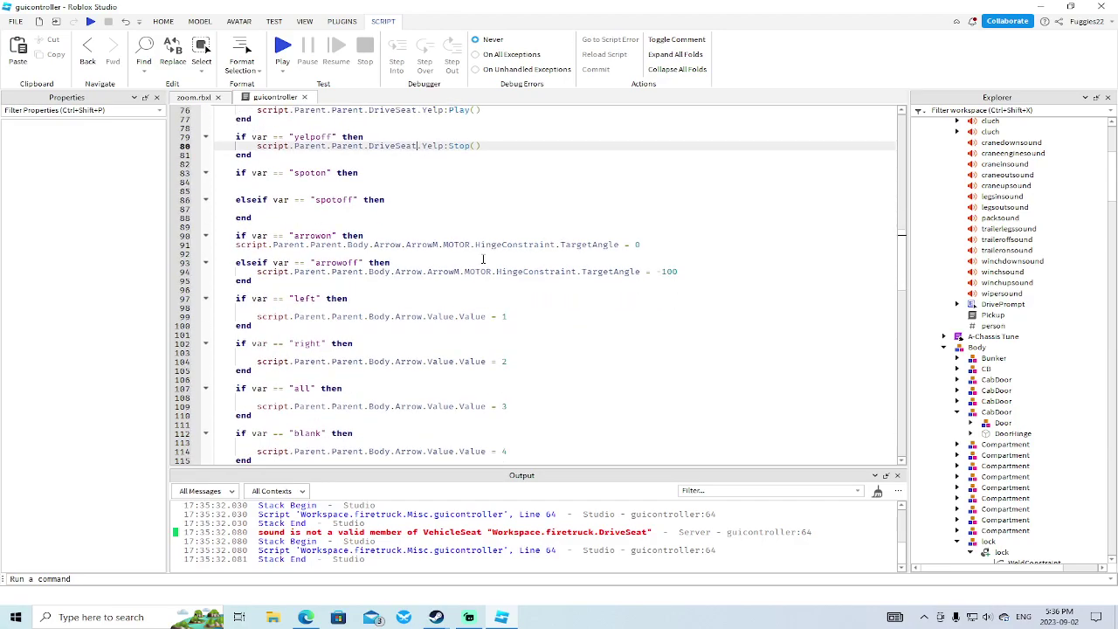
{"action": "scroll", "coordinate": [397, 230], "scroll_direction": "down", "scroll_amount": 6}
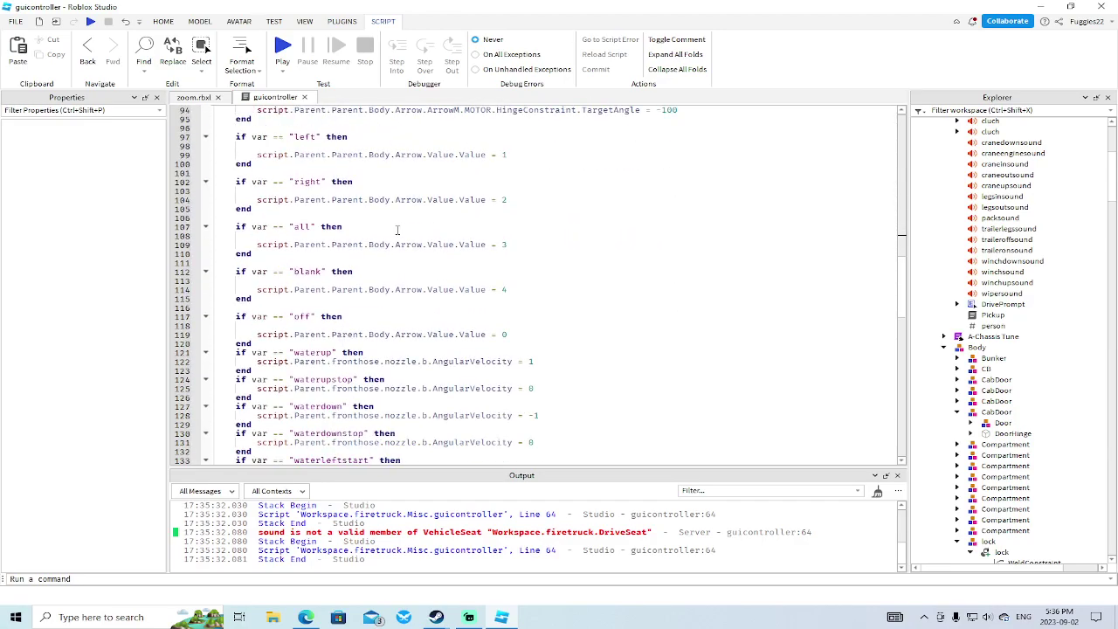
{"action": "scroll", "coordinate": [396, 230], "scroll_direction": "down", "scroll_amount": 2}
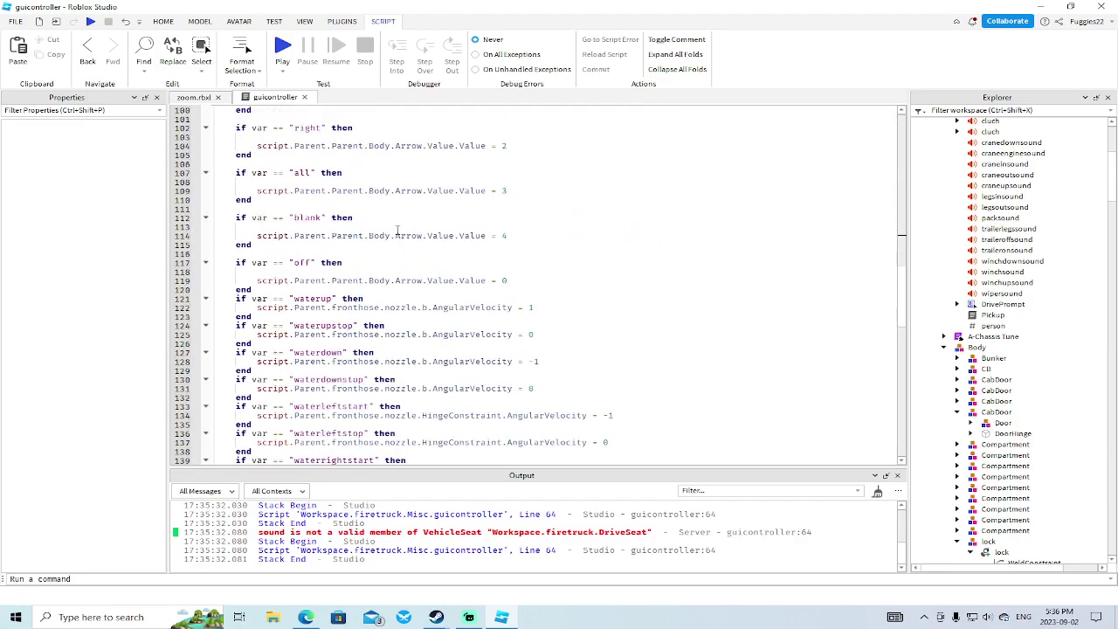
Step: Select the ambulance model and open the guicontroller script in its Misc group
{"action": "left_click", "coordinate": [194, 97]}
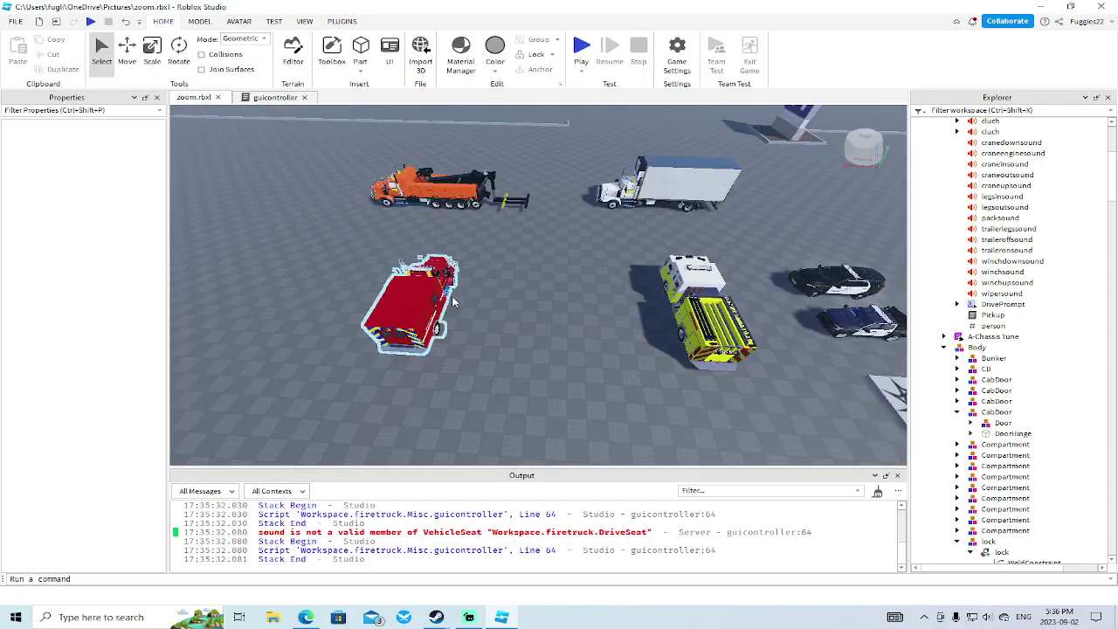
{"action": "left_click", "coordinate": [411, 301]}
{"action": "left_click", "coordinate": [930, 166]}
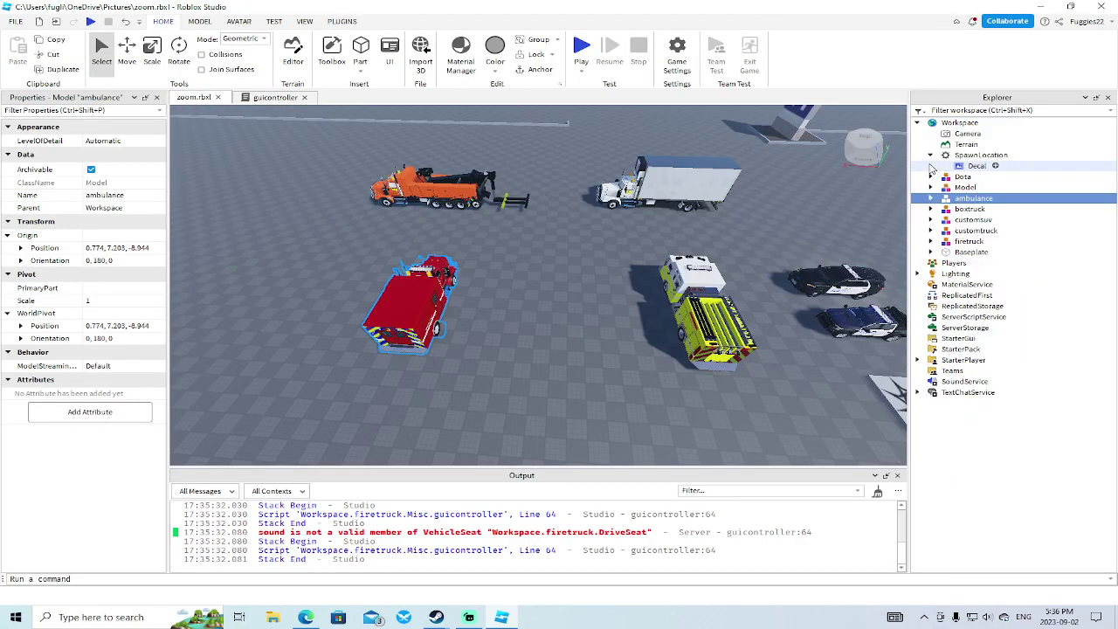
{"action": "left_click", "coordinate": [930, 198]}
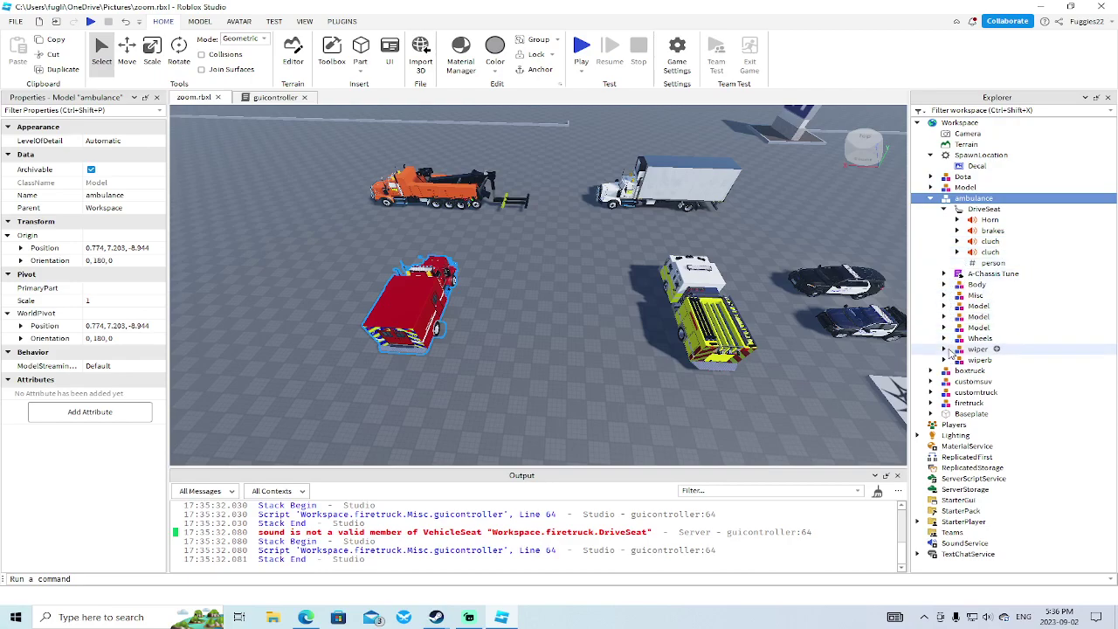
{"action": "left_click", "coordinate": [943, 294]}
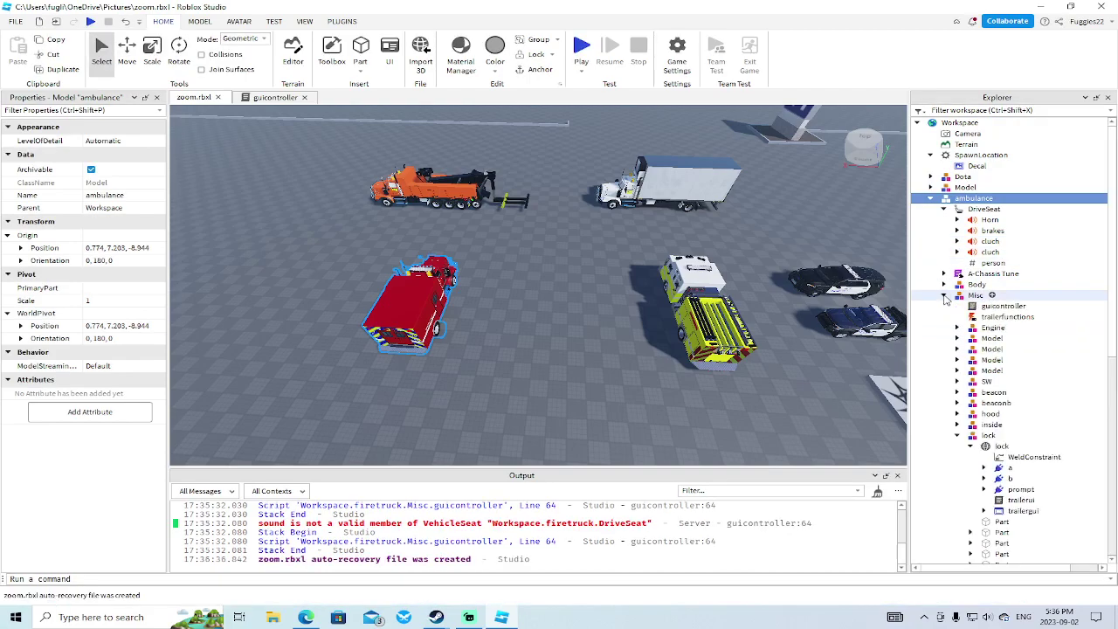
{"action": "double_click", "coordinate": [946, 306]}
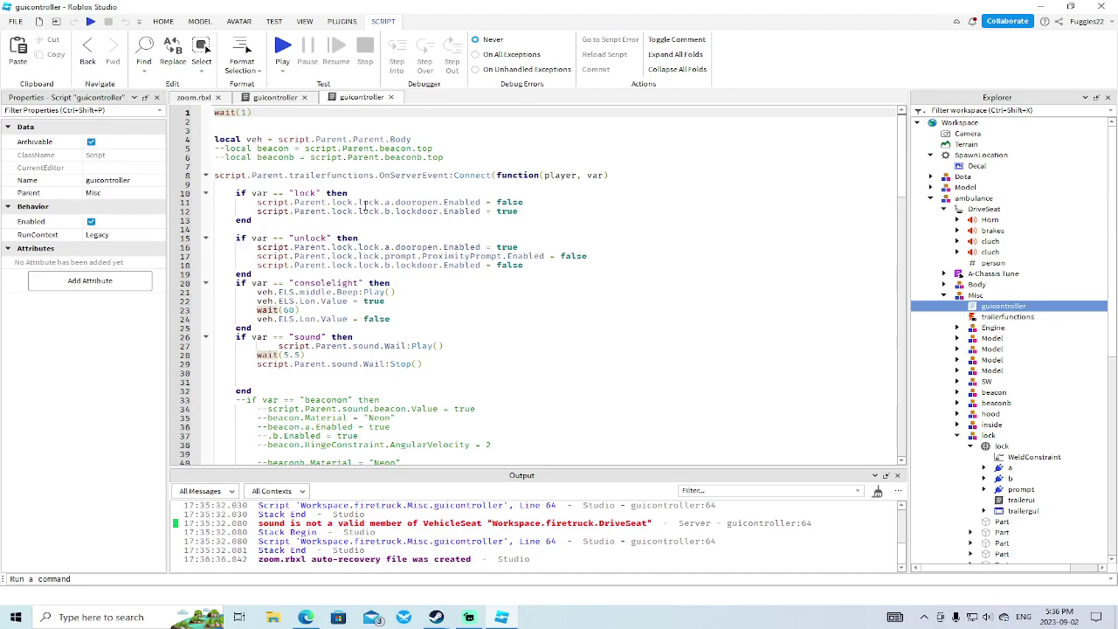
Step: Remove the extra blank lines in the ambulance script's sound condition and copy the lock, unlock, consolelight and sound blocks
{"action": "left_click", "coordinate": [263, 382]}
{"action": "key", "text": "BackSpace"}
{"action": "key", "text": "BackSpace"}
{"action": "left_click_drag", "start_coordinate": [254, 374], "coordinate": [236, 327]}
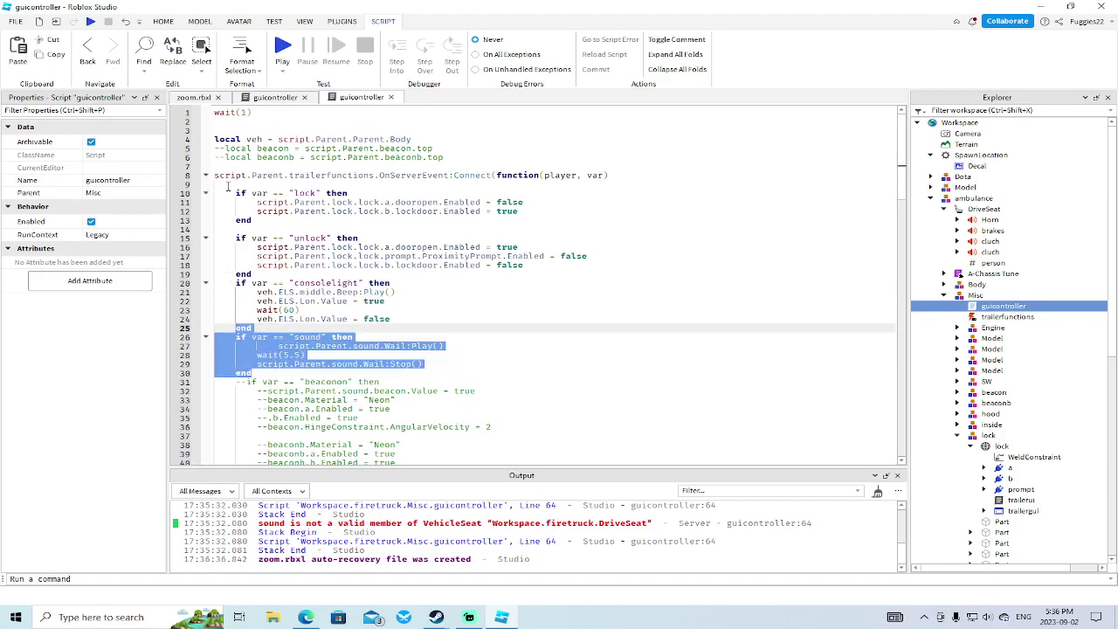
{"action": "left_click_drag", "start_coordinate": [228, 186], "coordinate": [267, 339]}
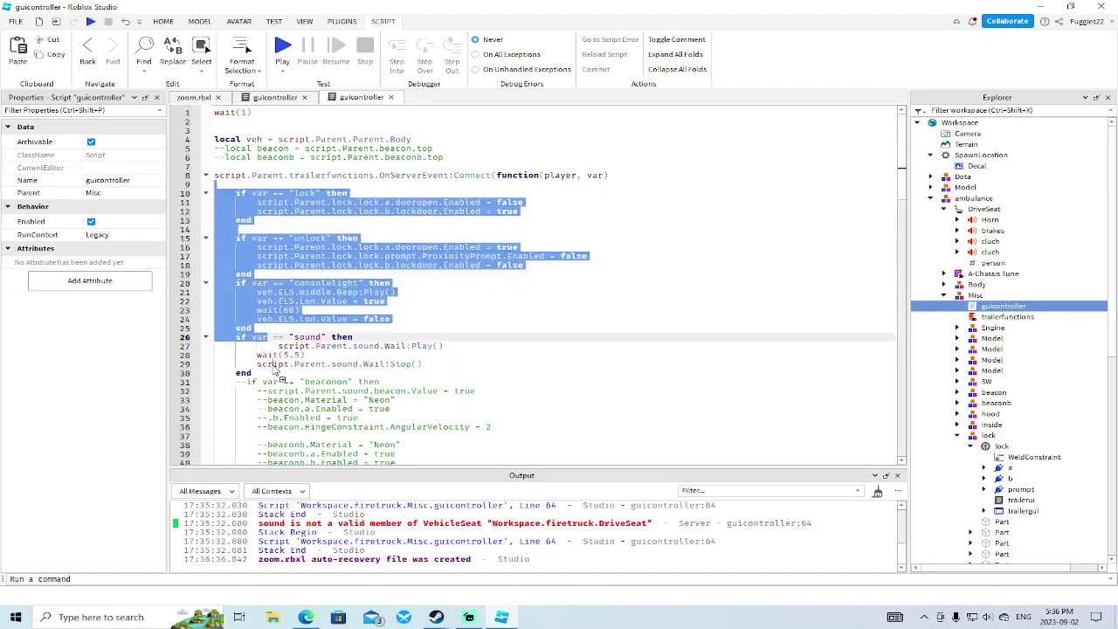
{"action": "left_click", "coordinate": [278, 371]}
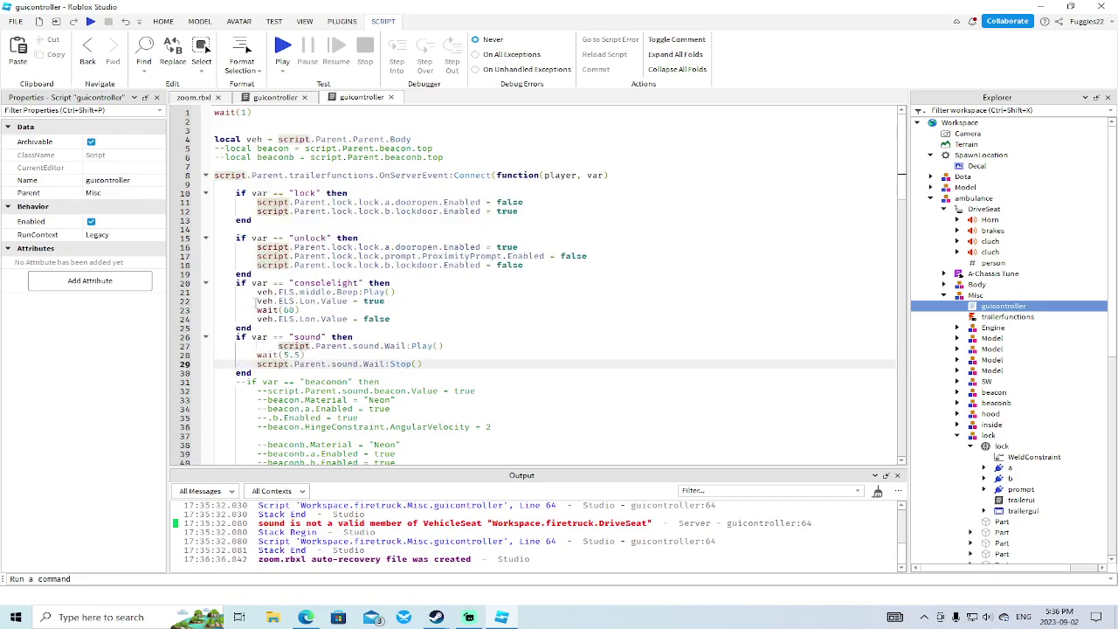
{"action": "left_click_drag", "start_coordinate": [228, 185], "coordinate": [264, 373]}
{"action": "key", "text": "ctrl+c"}
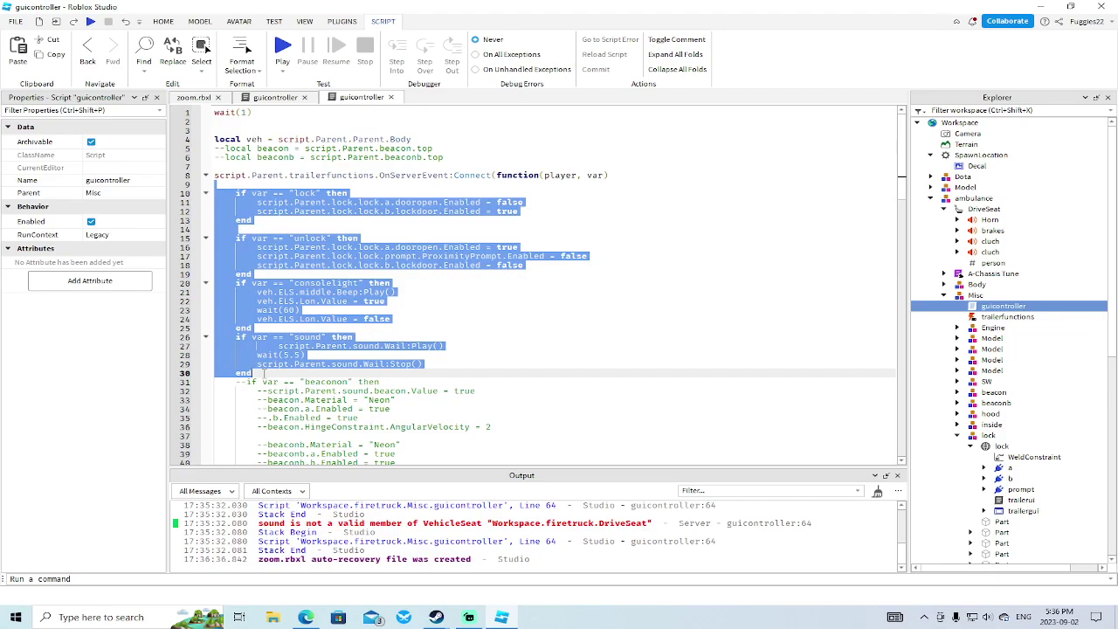
Step: Select the firetruck model and reopen the guicontroller script in its Misc group at the start of the OnServerEvent function
{"action": "mouse_move", "coordinate": [501, 617]}
{"action": "left_click", "coordinate": [194, 97]}
{"action": "left_click", "coordinate": [703, 307]}
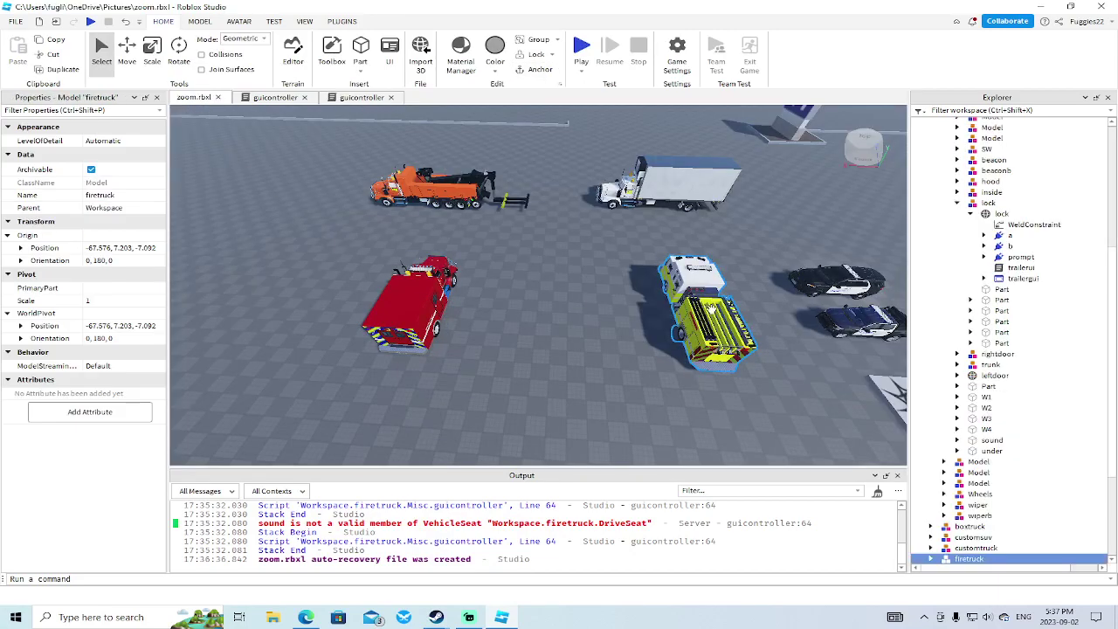
{"action": "scroll", "coordinate": [1015, 426], "scroll_direction": "down", "scroll_amount": 5}
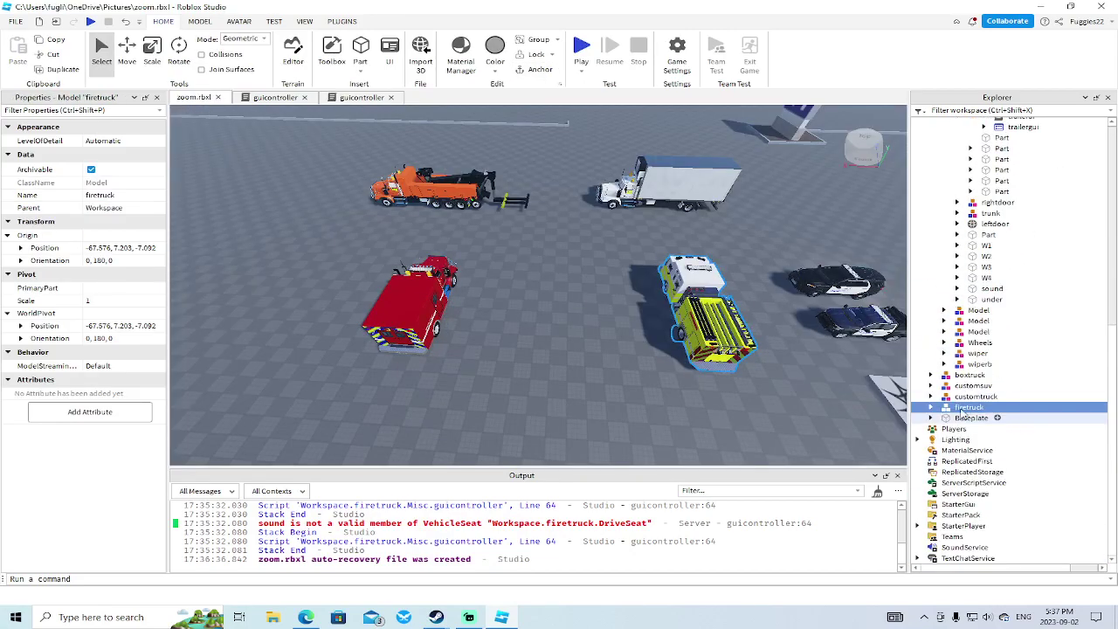
{"action": "left_click", "coordinate": [931, 407]}
{"action": "scroll", "coordinate": [1005, 437], "scroll_direction": "down", "scroll_amount": 12}
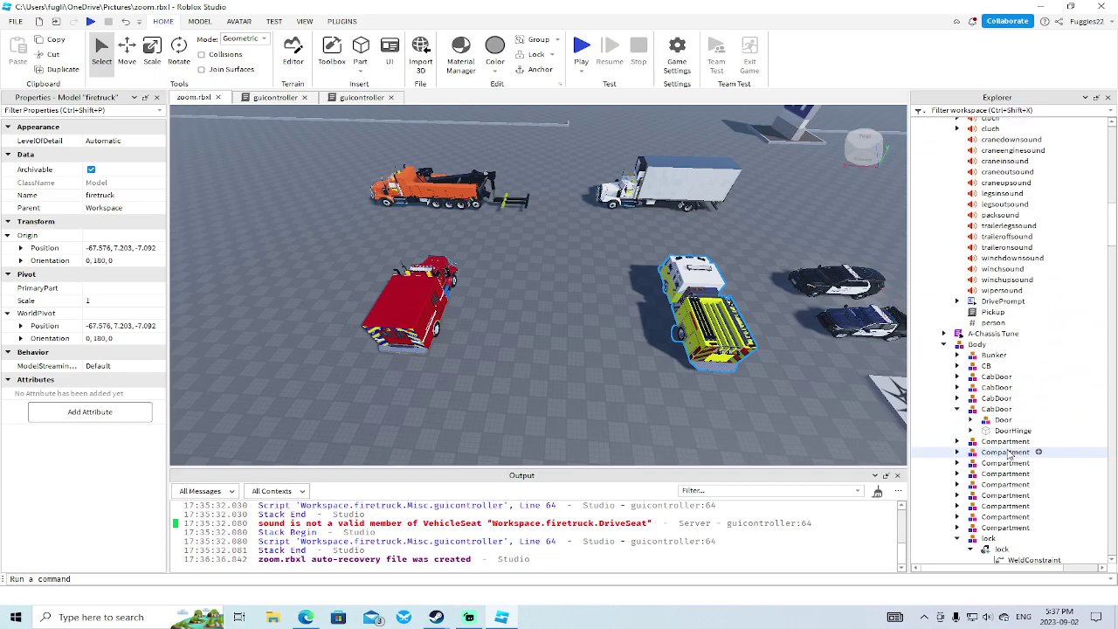
{"action": "scroll", "coordinate": [1006, 453], "scroll_direction": "down", "scroll_amount": 4}
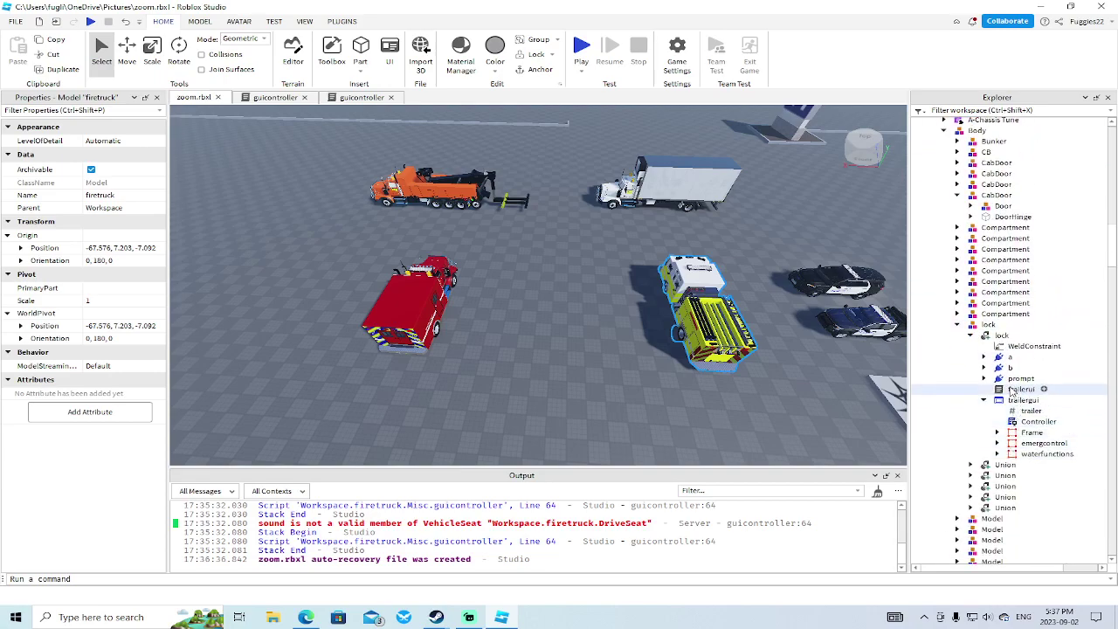
{"action": "scroll", "coordinate": [1017, 402], "scroll_direction": "down", "scroll_amount": 15}
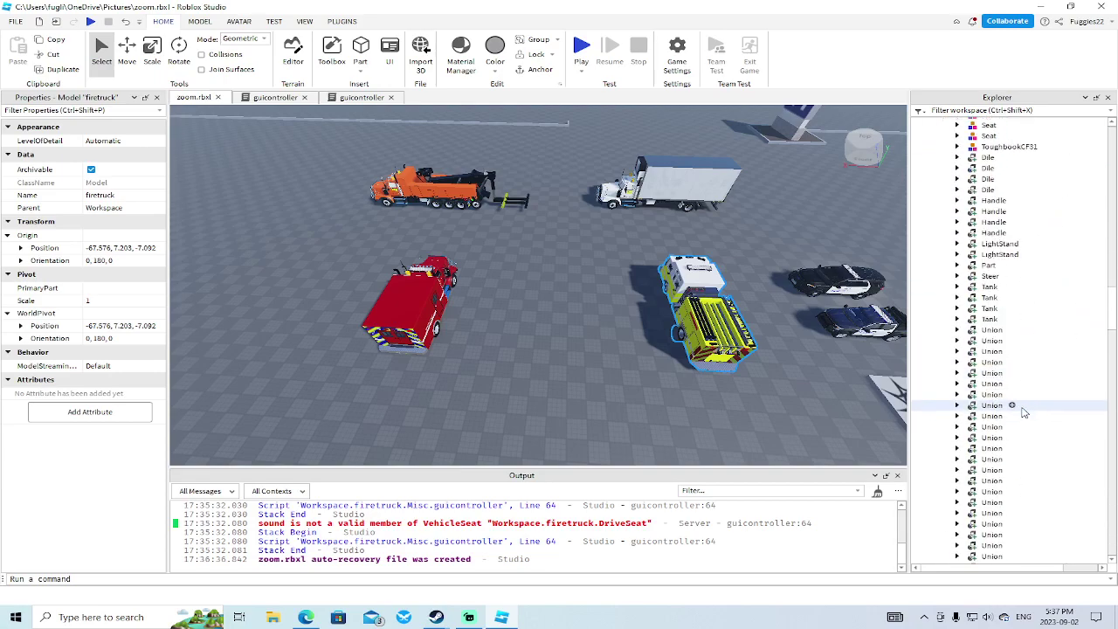
{"action": "scroll", "coordinate": [1023, 412], "scroll_direction": "down", "scroll_amount": 15}
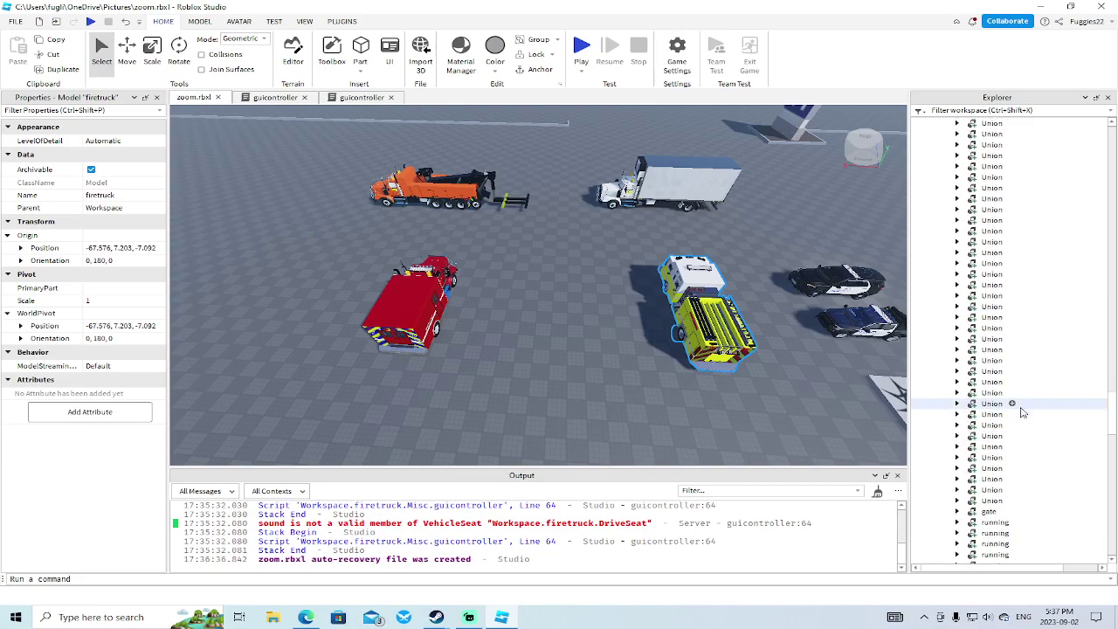
{"action": "scroll", "coordinate": [1024, 412], "scroll_direction": "down", "scroll_amount": 15}
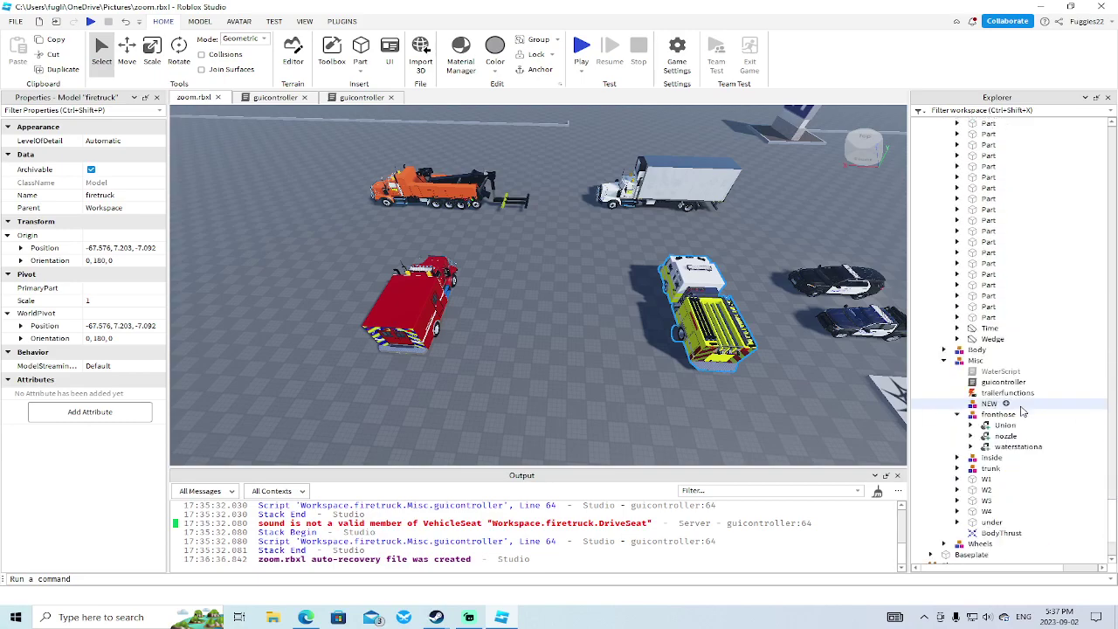
{"action": "scroll", "coordinate": [1022, 412], "scroll_direction": "down", "scroll_amount": 2}
{"action": "double_click", "coordinate": [1002, 320]}
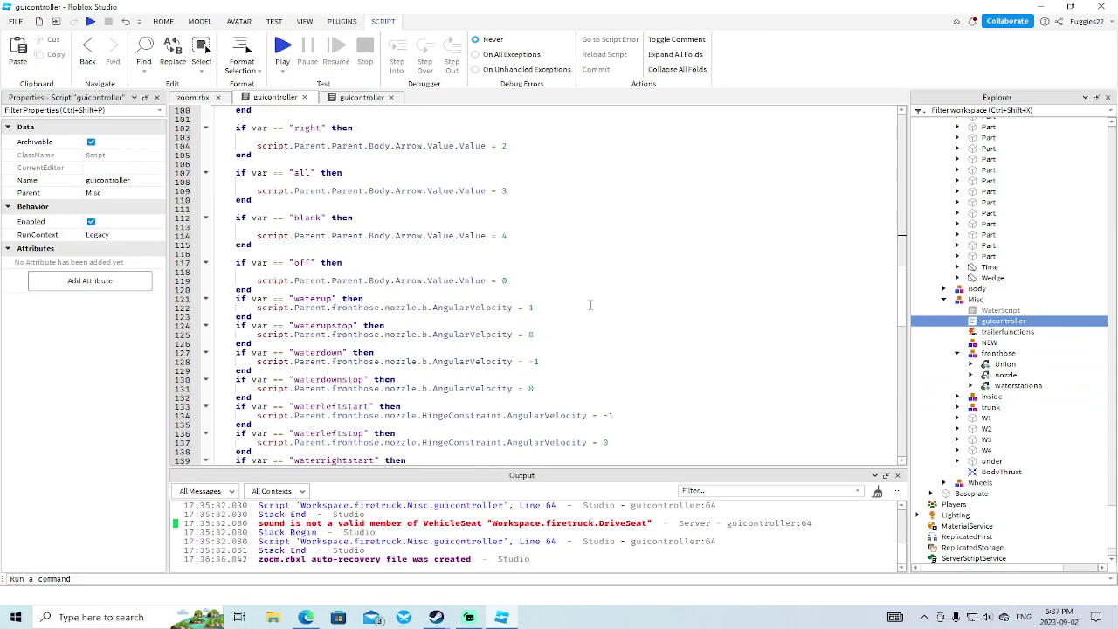
{"action": "scroll", "coordinate": [590, 301], "scroll_direction": "up", "scroll_amount": 20}
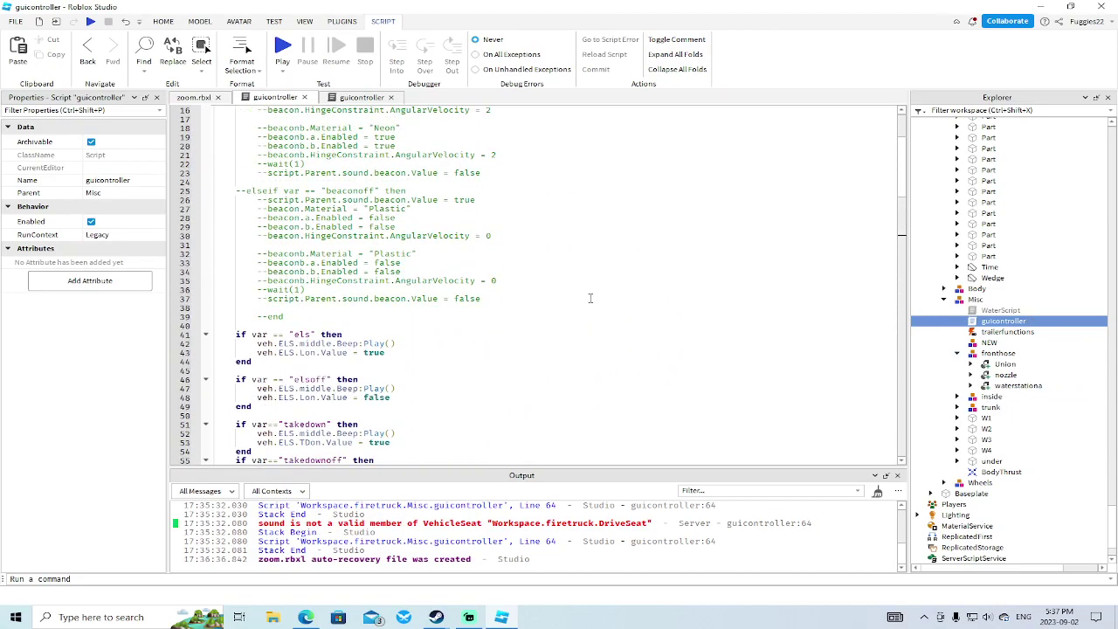
{"action": "scroll", "coordinate": [590, 298], "scroll_direction": "up", "scroll_amount": 5}
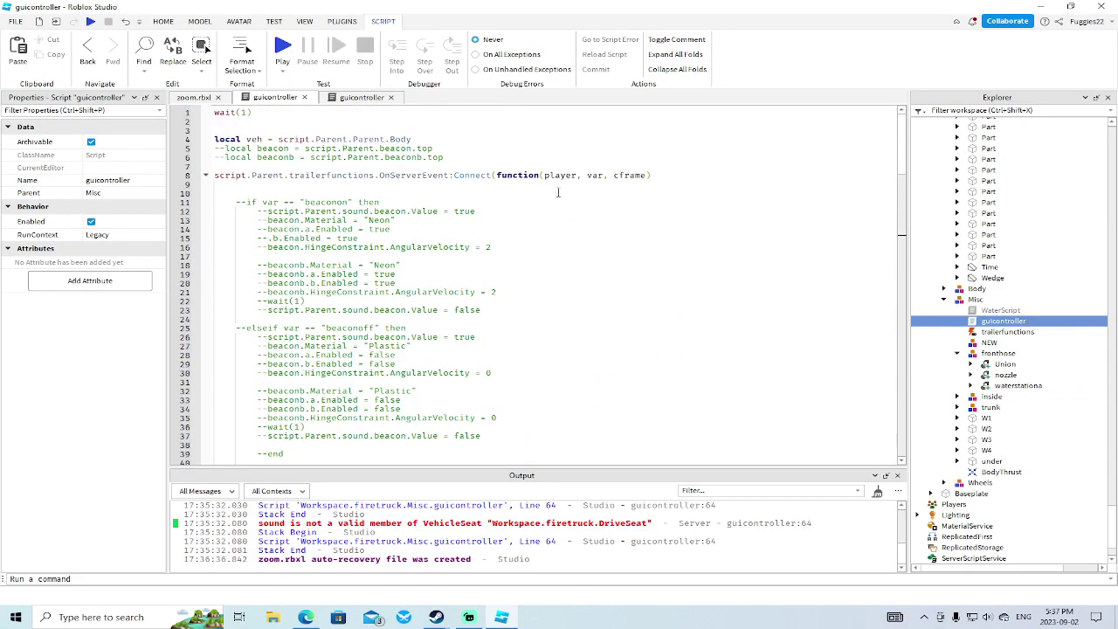
Step: Paste the lock, unlock, consolelight and sound blocks at the start of the firetruck script's OnServerEvent function, followed by a line break
{"action": "left_click", "coordinate": [530, 192]}
{"action": "key", "text": "ctrl+v"}
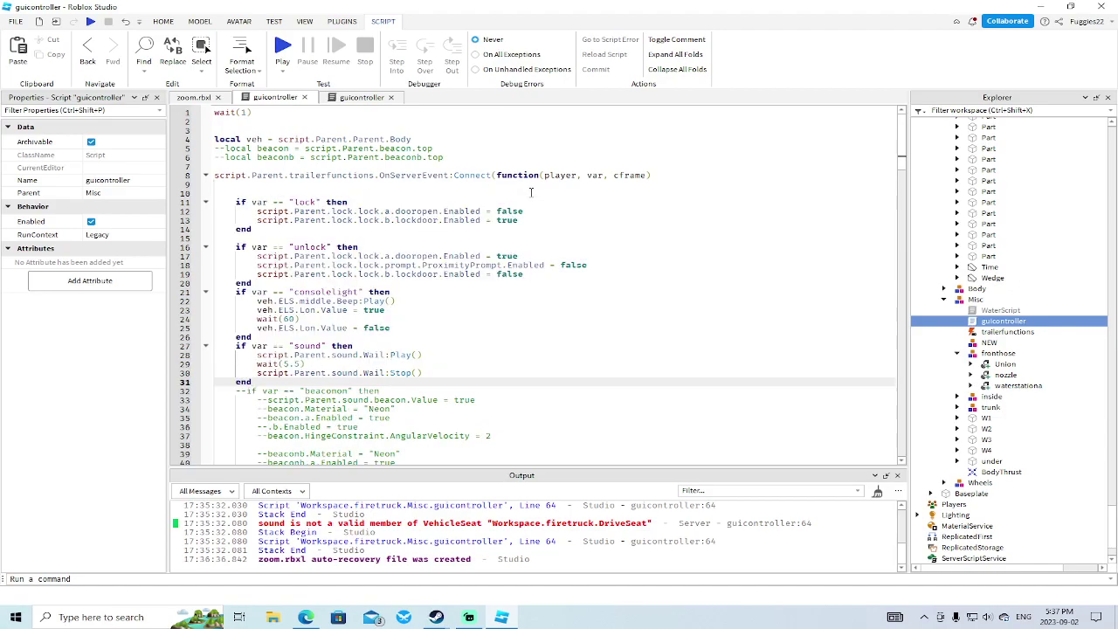
{"action": "key", "text": "Return"}
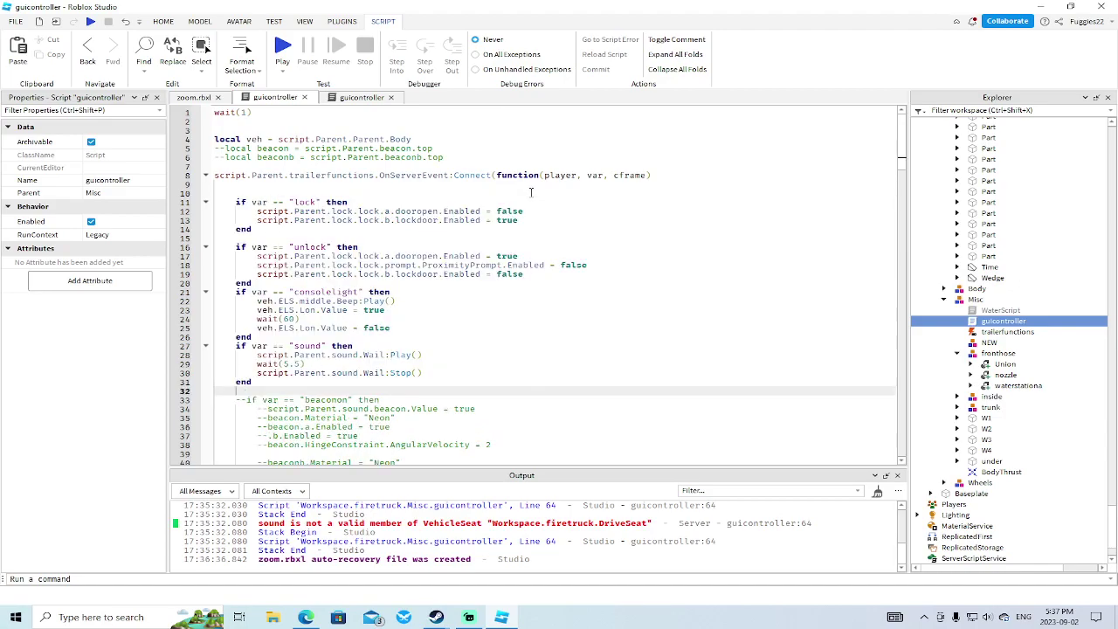
Step: Return to the zoom.rbxl scene and copy the ambulance's A-Chassis Tune module
{"action": "left_click", "coordinate": [202, 99]}
{"action": "right_click_drag", "start_coordinate": [533, 312], "coordinate": [561, 305]}
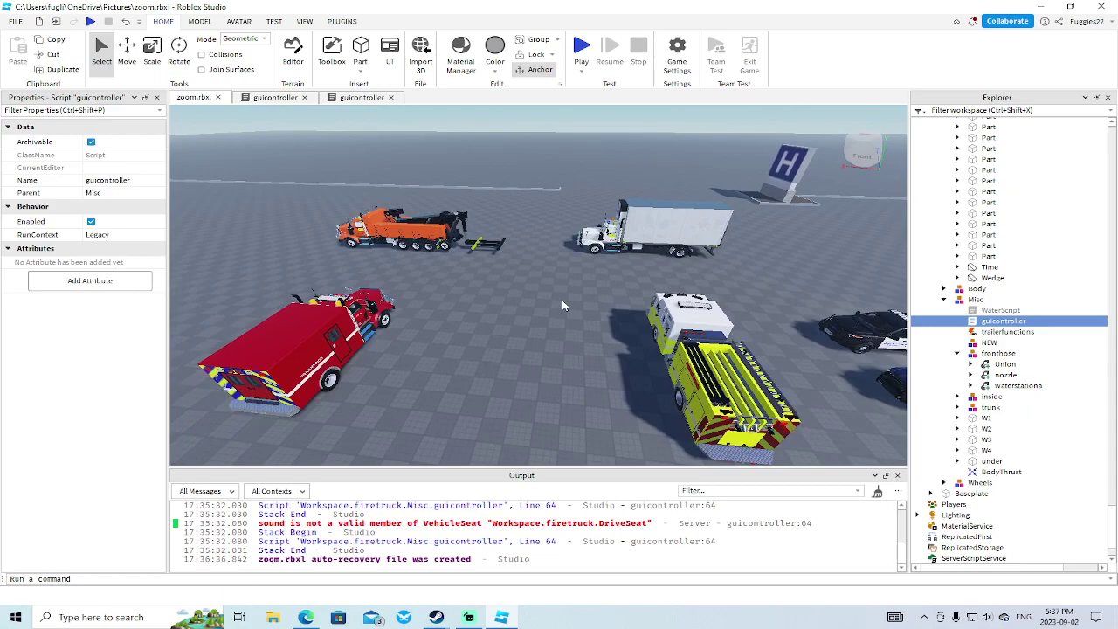
{"action": "left_click", "coordinate": [392, 320]}
{"action": "right_click", "coordinate": [974, 199]}
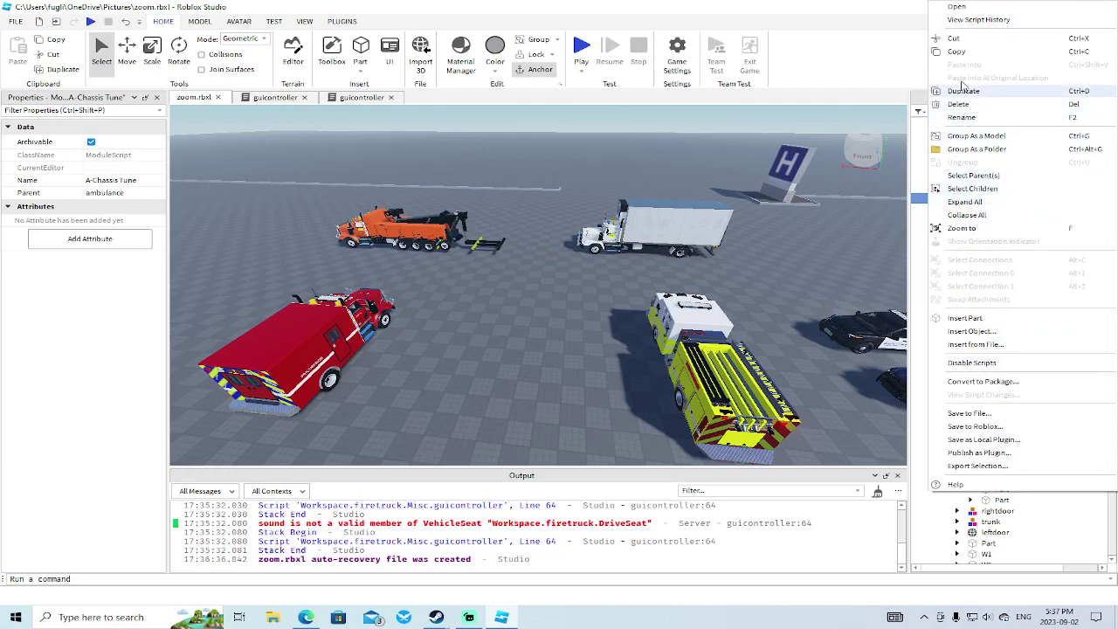
{"action": "left_click", "coordinate": [957, 55]}
Step: Check the plugins in the firetruck's A-Chassis Tune module and delete that module from the firetruck
{"action": "left_click", "coordinate": [739, 360]}
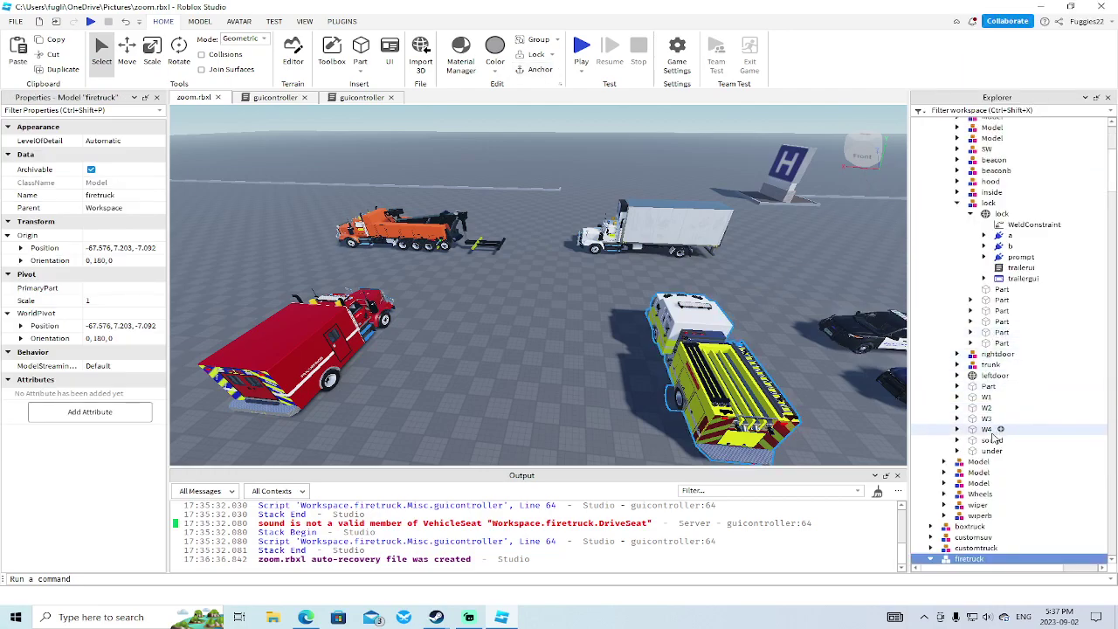
{"action": "scroll", "coordinate": [987, 350], "scroll_direction": "down", "scroll_amount": 10}
{"action": "scroll", "coordinate": [961, 374], "scroll_direction": "down", "scroll_amount": 5}
{"action": "left_click", "coordinate": [944, 313]}
{"action": "left_click", "coordinate": [944, 333]}
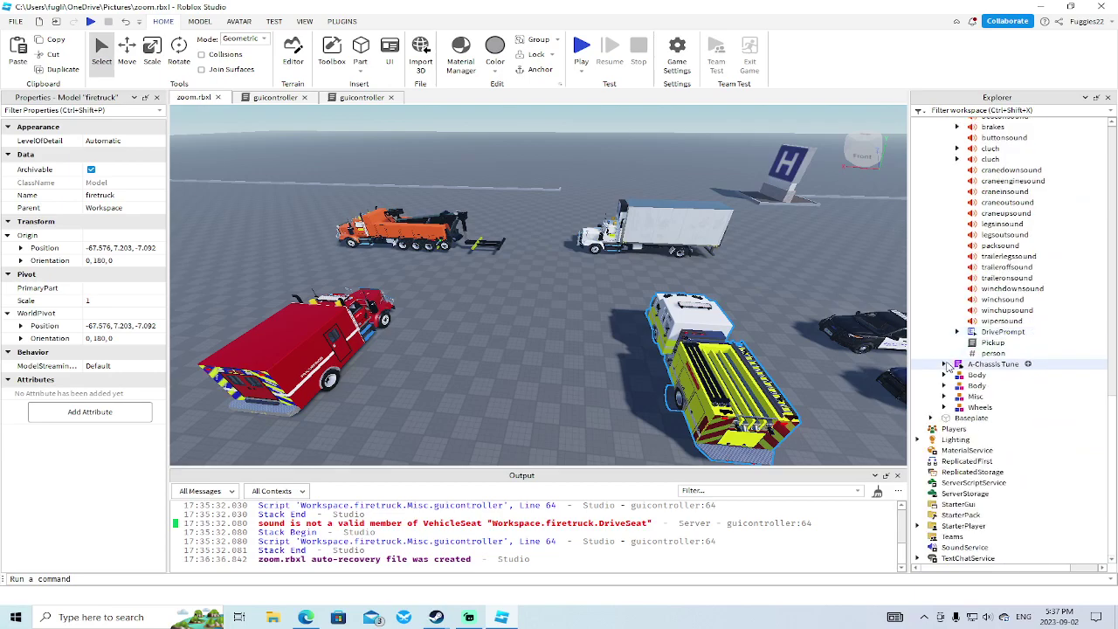
{"action": "left_click", "coordinate": [944, 363]}
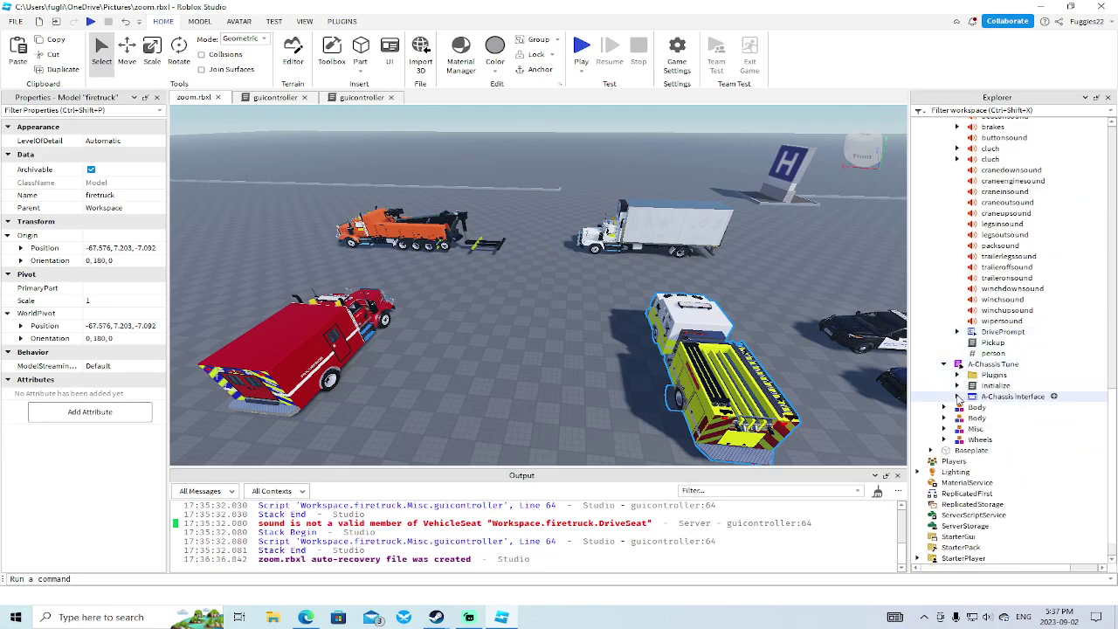
{"action": "left_click", "coordinate": [957, 375]}
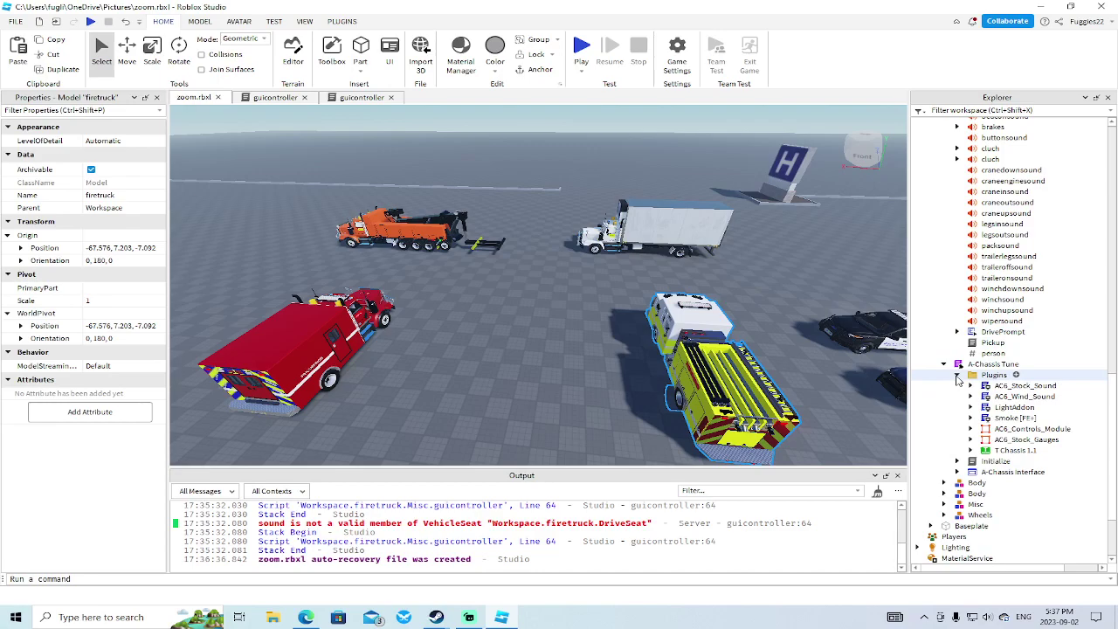
{"action": "left_click", "coordinate": [957, 375]}
{"action": "left_click", "coordinate": [944, 363]}
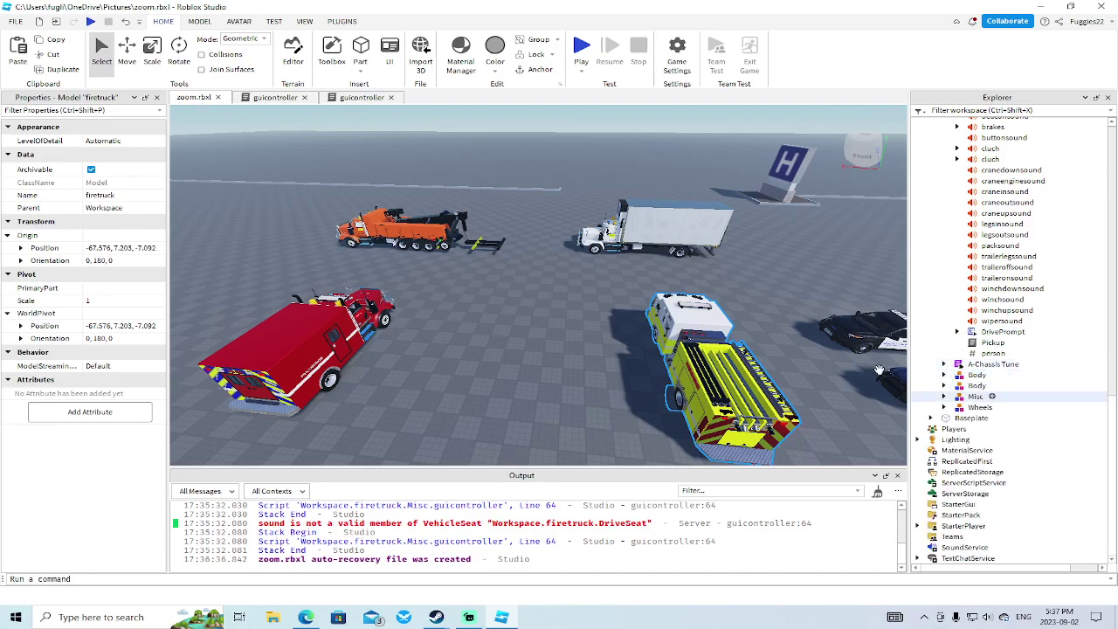
{"action": "scroll", "coordinate": [956, 382], "scroll_direction": "up", "scroll_amount": 6}
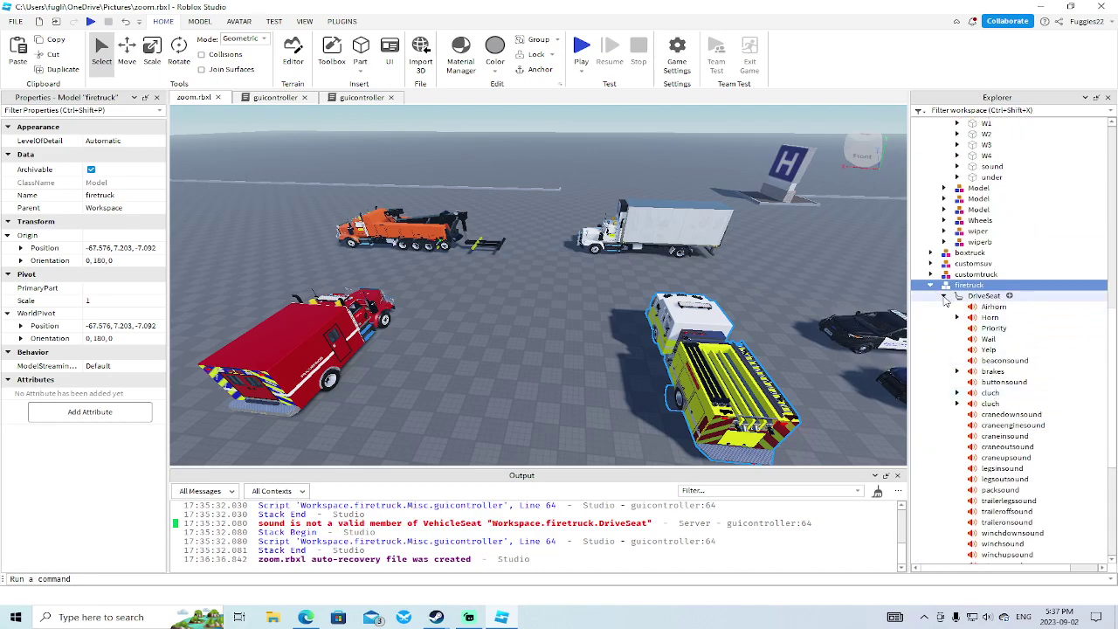
{"action": "scroll", "coordinate": [944, 302], "scroll_direction": "down", "scroll_amount": 5}
{"action": "left_click", "coordinate": [978, 396]}
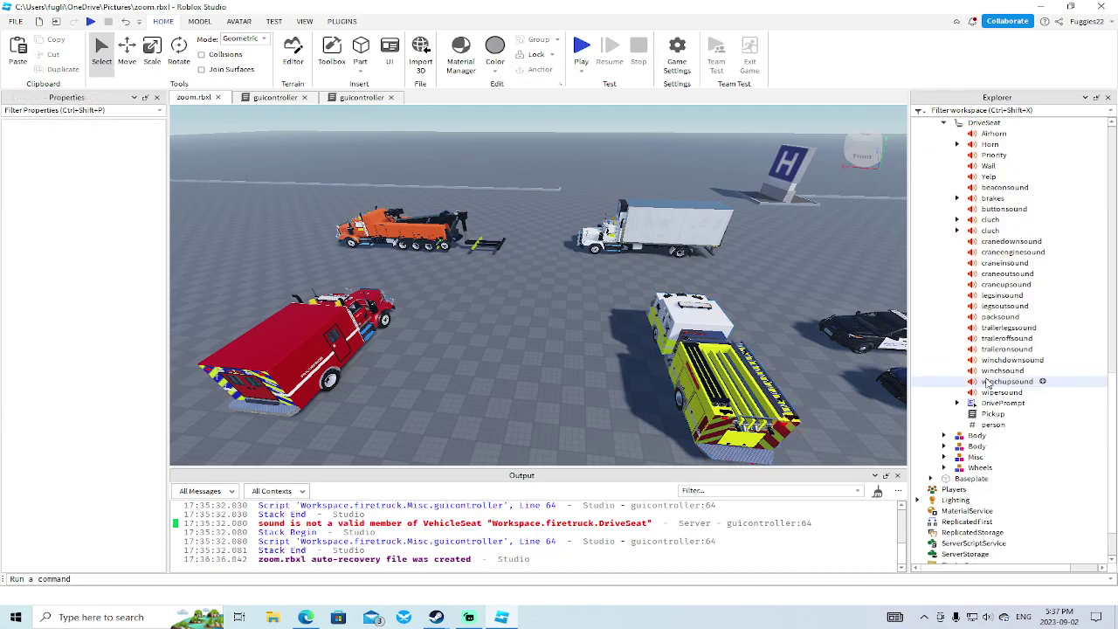
Step: Paste the copied ambulance A-Chassis Tune module into the firetruck model
{"action": "scroll", "coordinate": [970, 367], "scroll_direction": "up", "scroll_amount": 5}
{"action": "left_click", "coordinate": [967, 296]}
{"action": "right_click", "coordinate": [961, 300]}
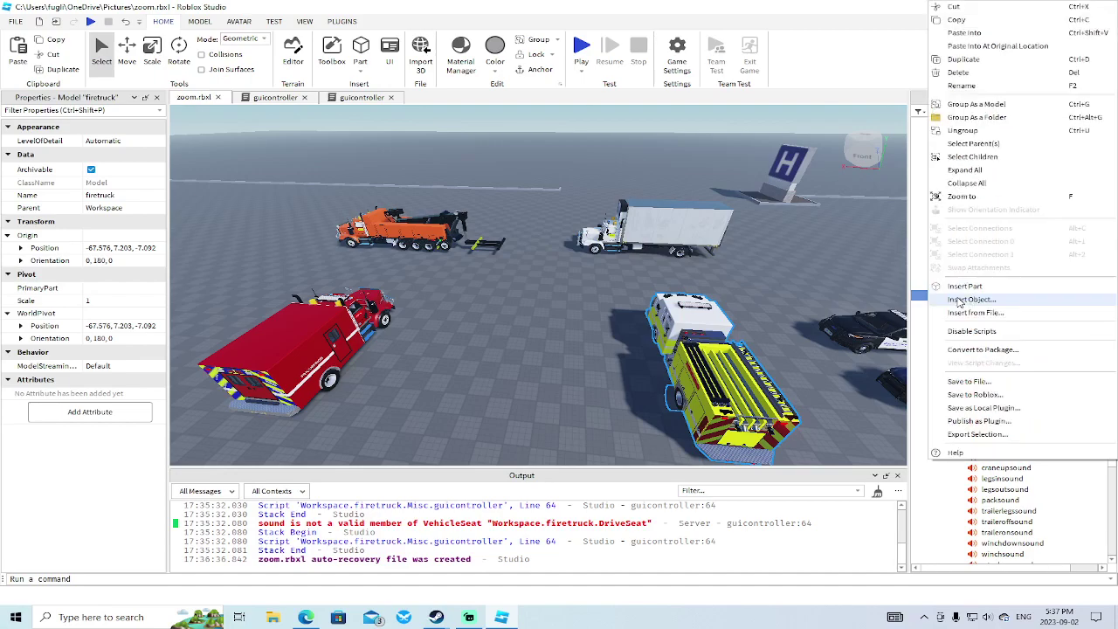
{"action": "left_click", "coordinate": [963, 35]}
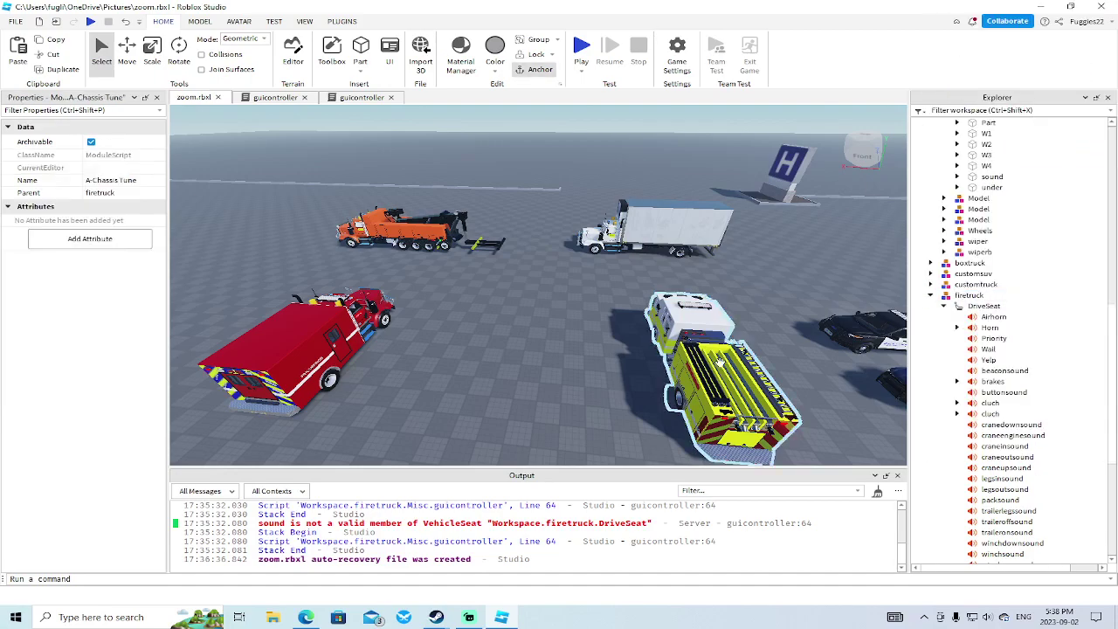
Step: Start a play test, walk the character to the firetruck's pump panel and activate its prompt
{"action": "left_click", "coordinate": [88, 21]}
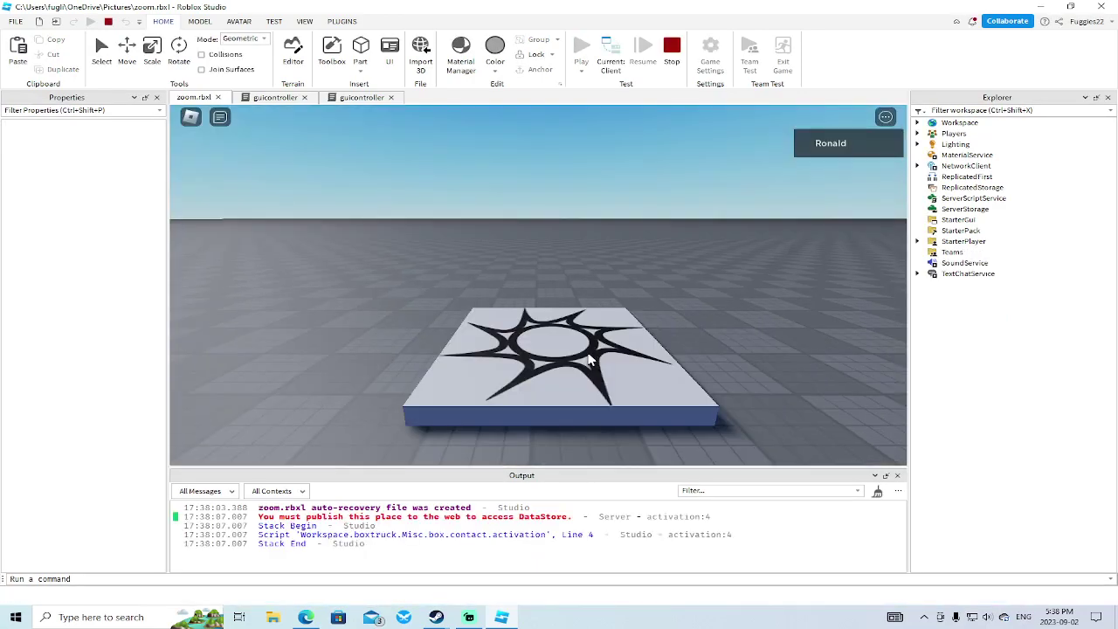
{"action": "key", "text": "w"}
{"action": "right_click_drag", "start_coordinate": [645, 394], "coordinate": [667, 353]}
{"action": "key", "text": "s"}
{"action": "key", "text": "s"}
{"action": "key", "text": "a"}
{"action": "key", "text": "w"}
{"action": "key", "text": "w"}
{"action": "key", "text": "e"}
{"action": "key", "text": "a"}
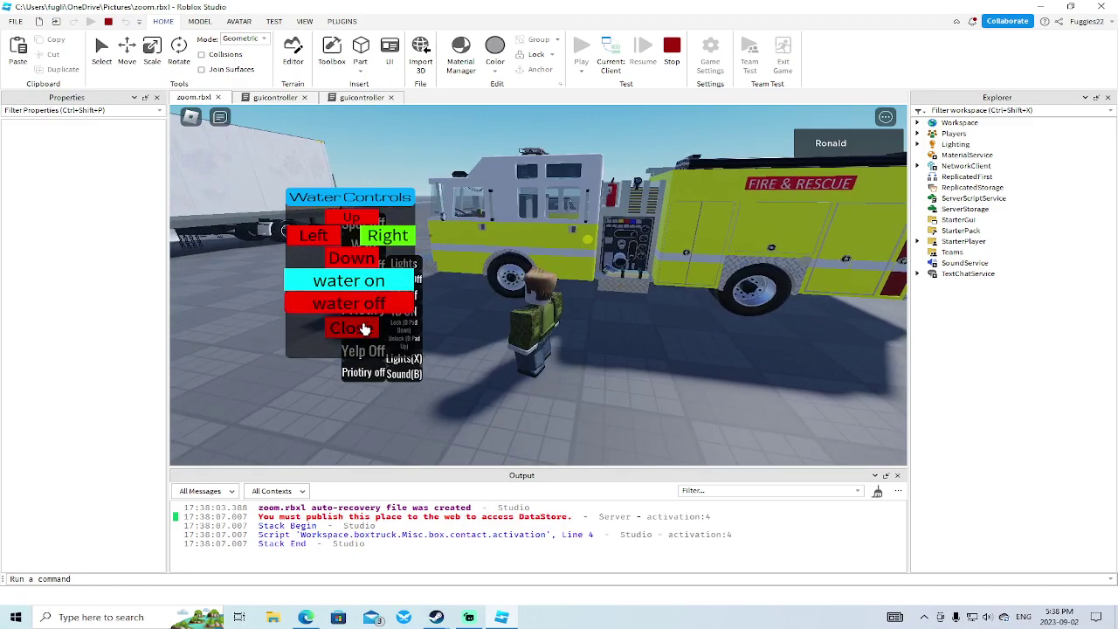
Step: Close the water controls, test the Unlock option in the firetruck's control GUI and end the play test
{"action": "left_click", "coordinate": [364, 327]}
{"action": "key", "text": "w"}
{"action": "right_click_drag", "start_coordinate": [482, 357], "coordinate": [482, 356]}
{"action": "key", "text": "s"}
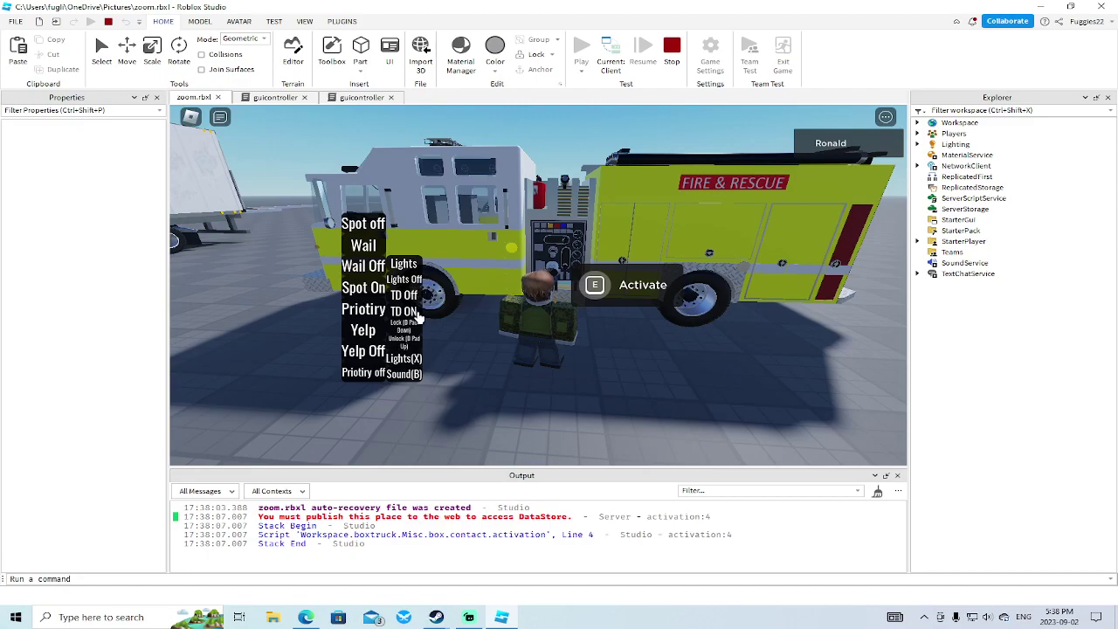
{"action": "left_click", "coordinate": [407, 344]}
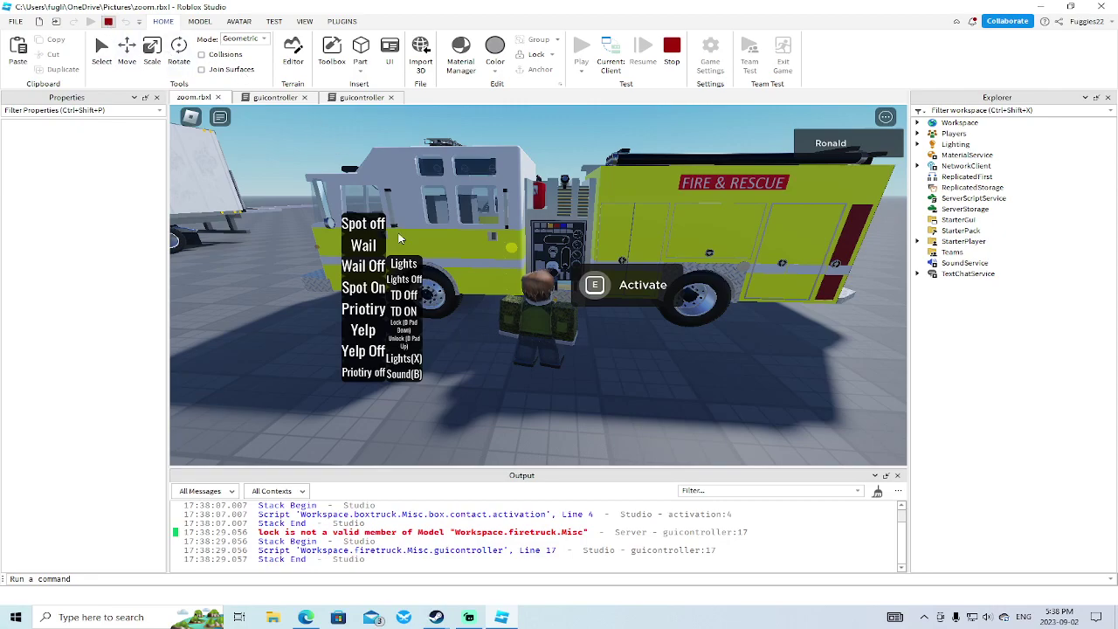
{"action": "key", "text": "shift+F5"}
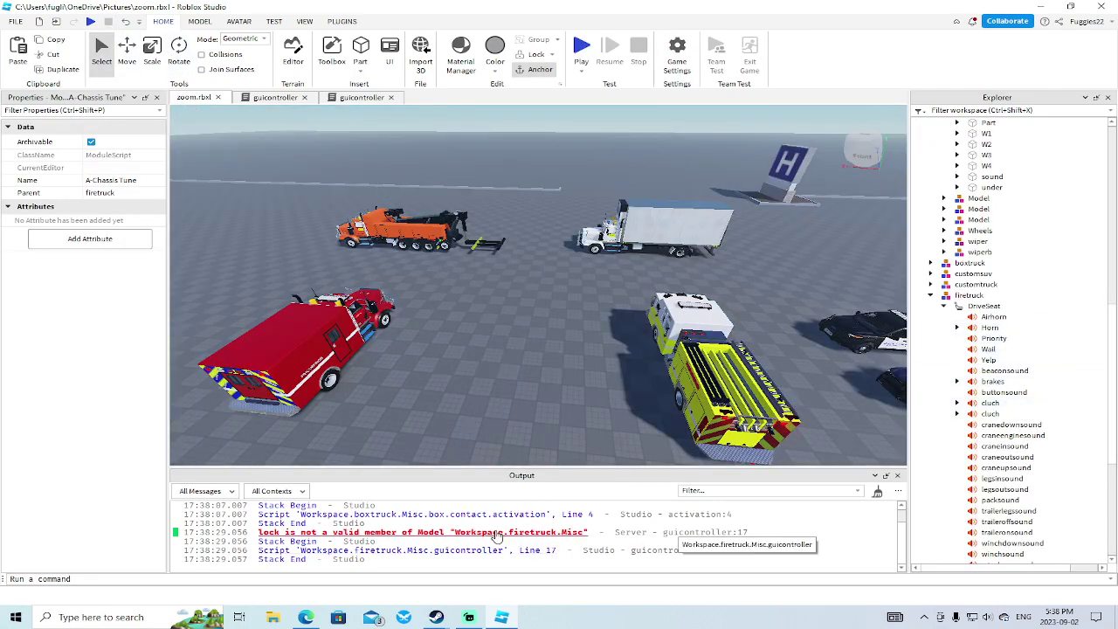
Step: Open the script line behind the firetruck's lock error and locate the lock union in the firetruck's Body group
{"action": "left_click", "coordinate": [496, 533]}
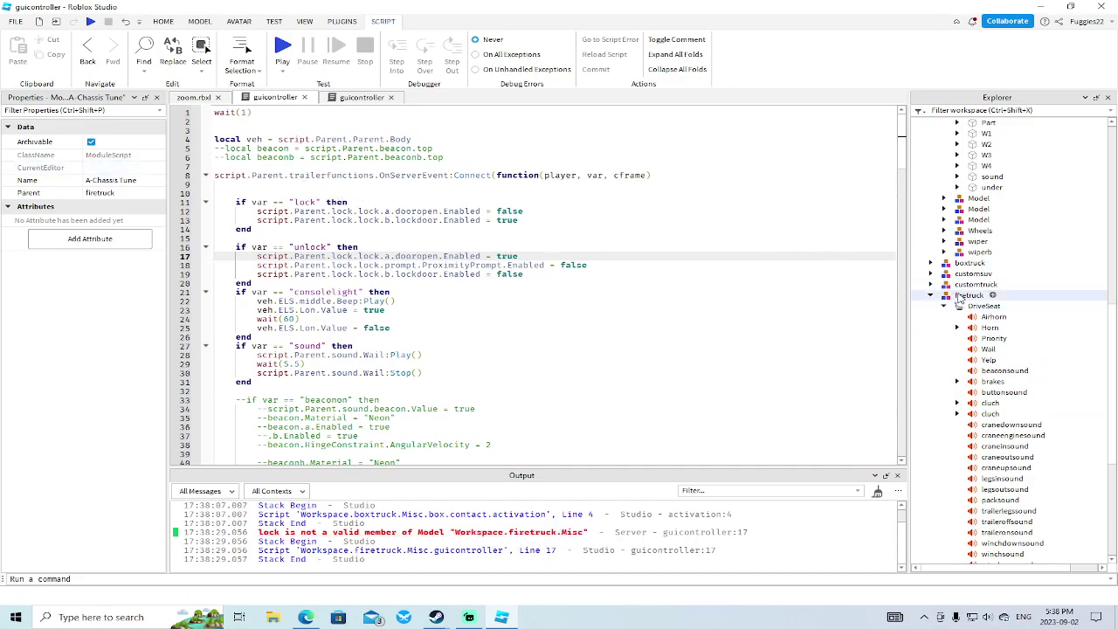
{"action": "scroll", "coordinate": [959, 305], "scroll_direction": "down", "scroll_amount": 7}
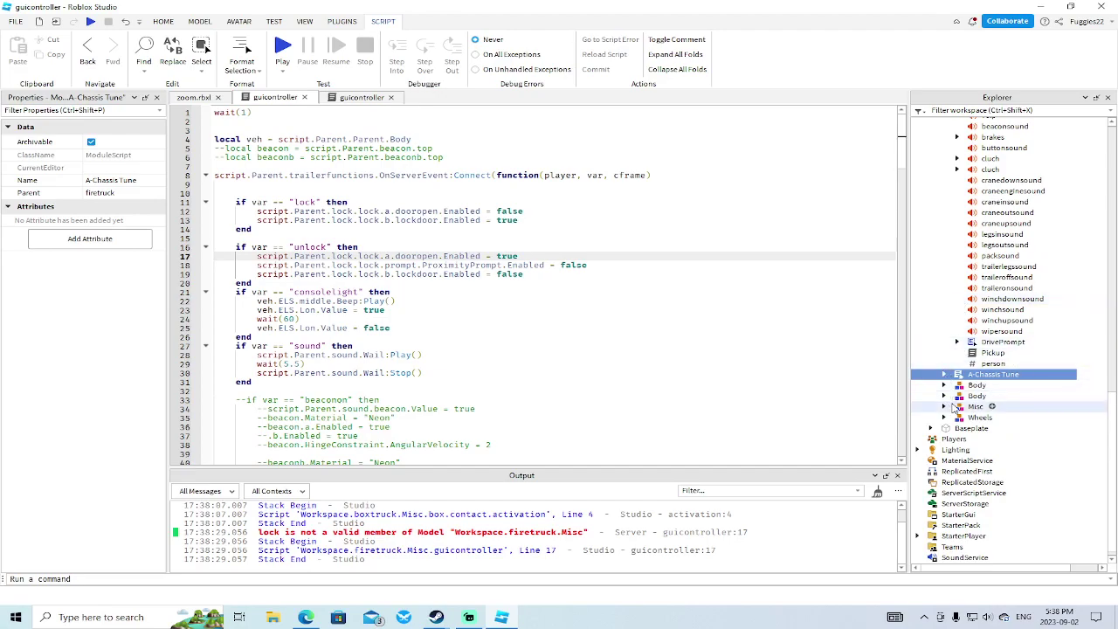
{"action": "left_click", "coordinate": [185, 98]}
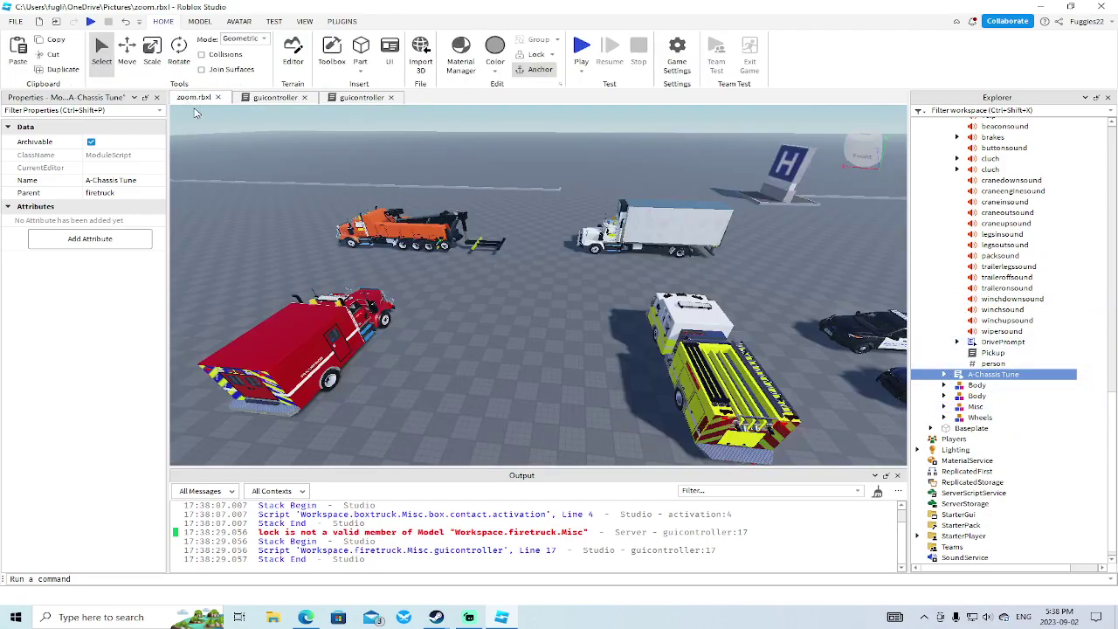
{"action": "scroll", "coordinate": [502, 307], "scroll_direction": "up", "scroll_amount": 10}
{"action": "scroll", "coordinate": [524, 297], "scroll_direction": "up", "scroll_amount": 3}
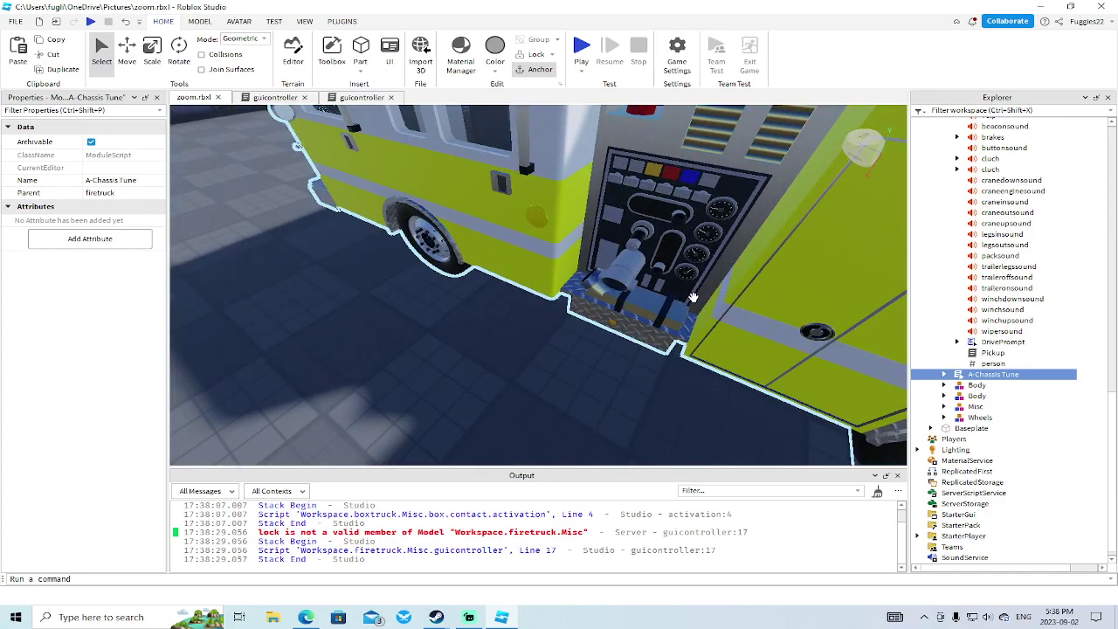
{"action": "left_click", "coordinate": [629, 310]}
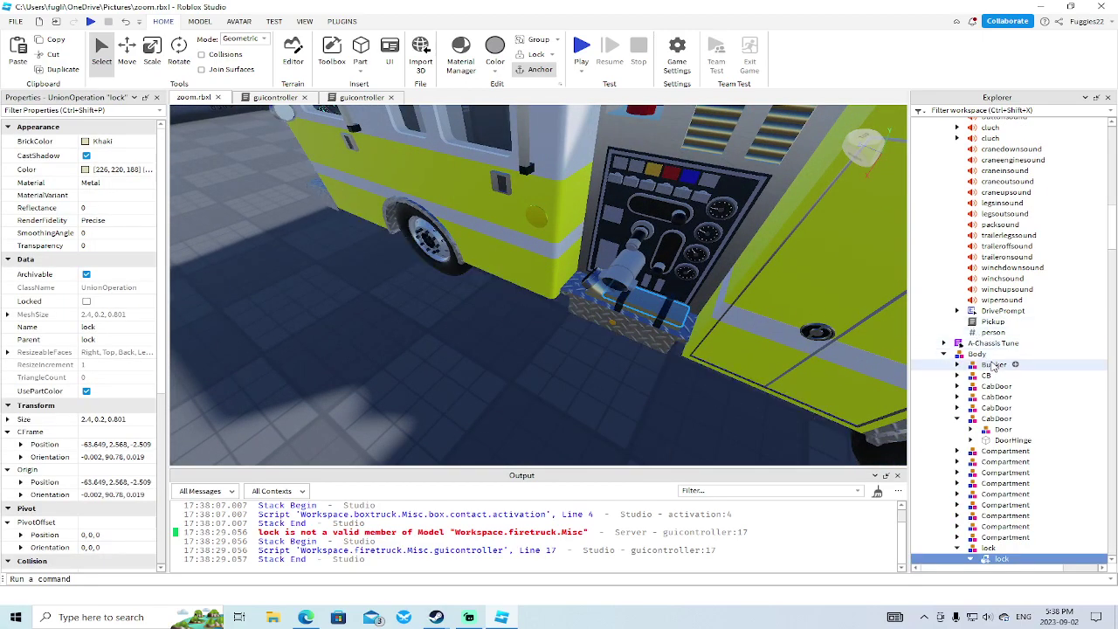
{"action": "scroll", "coordinate": [993, 366], "scroll_direction": "up", "scroll_amount": 7}
{"action": "left_click", "coordinate": [945, 275]}
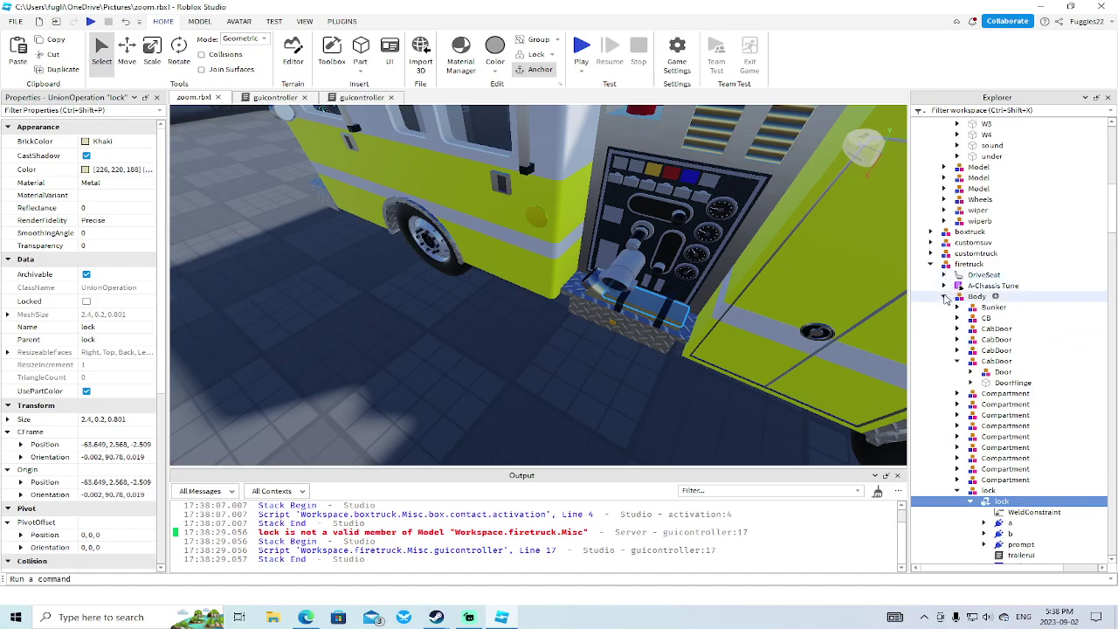
Step: Examine the dooropen path in the ambulance's guicontroller script against the firetruck's Body and Misc hierarchy
{"action": "left_click", "coordinate": [361, 98]}
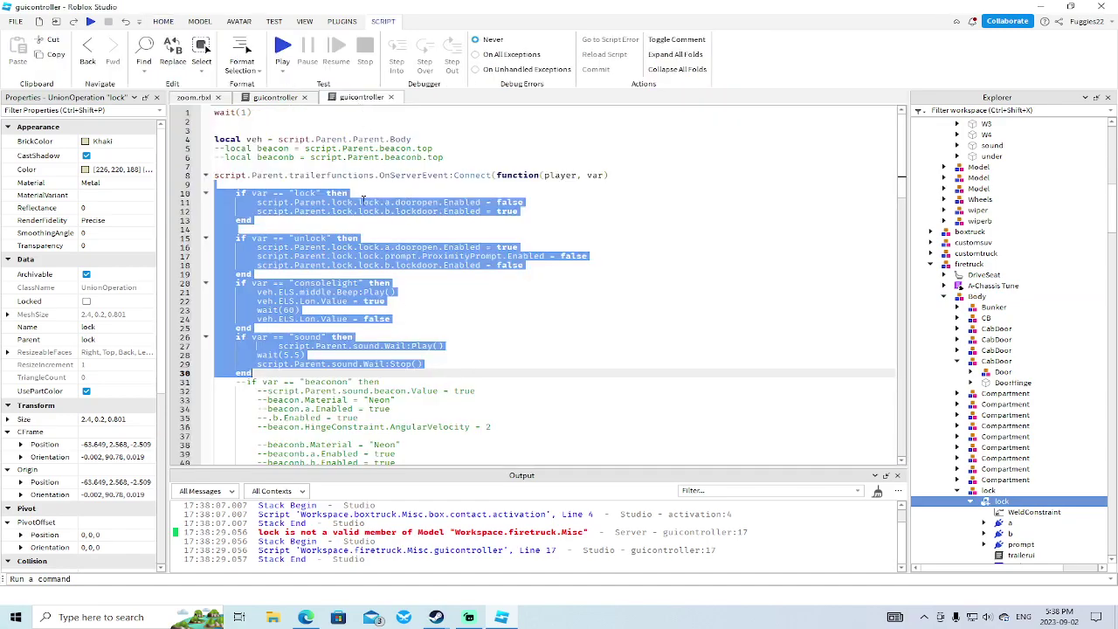
{"action": "left_click", "coordinate": [326, 202]}
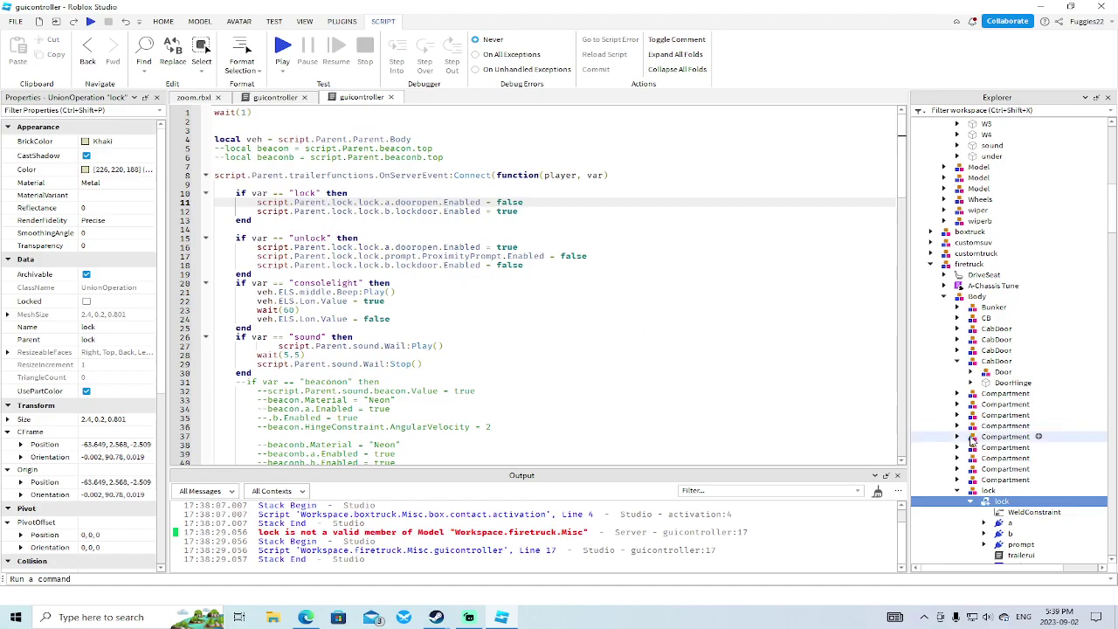
{"action": "scroll", "coordinate": [978, 443], "scroll_direction": "down", "scroll_amount": 5}
{"action": "scroll", "coordinate": [978, 443], "scroll_direction": "down", "scroll_amount": 15}
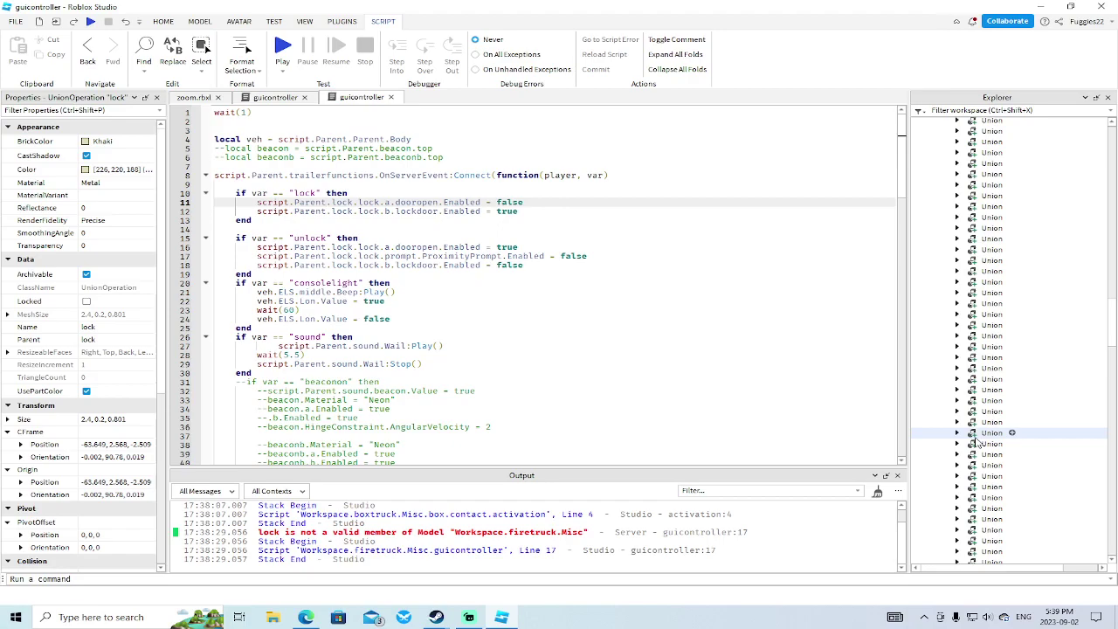
{"action": "scroll", "coordinate": [978, 443], "scroll_direction": "down", "scroll_amount": 15}
{"action": "scroll", "coordinate": [979, 443], "scroll_direction": "down", "scroll_amount": 15}
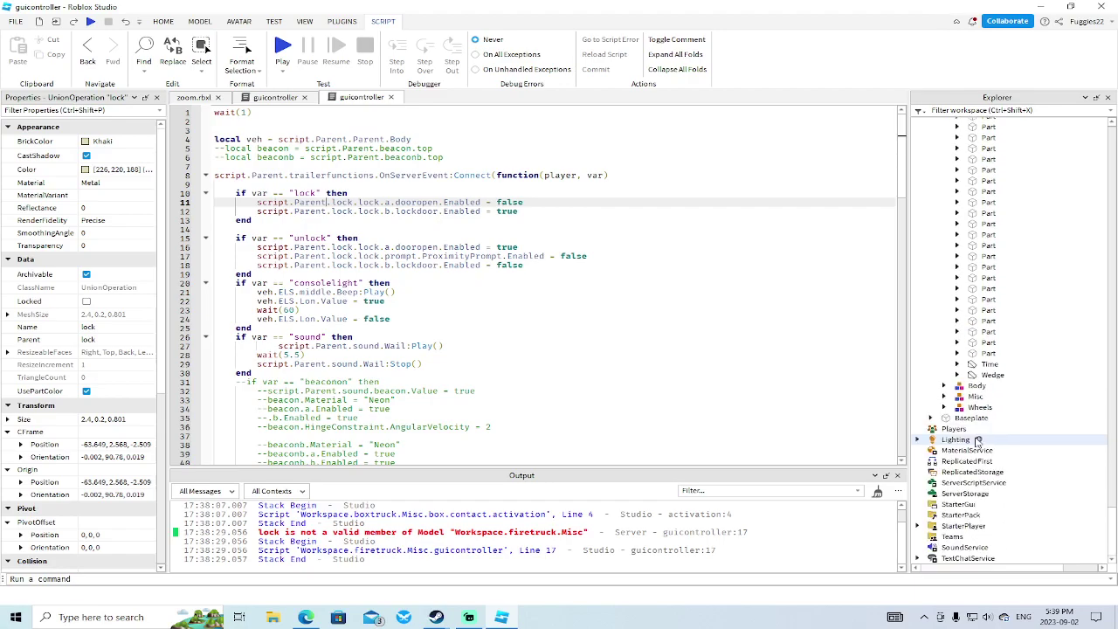
{"action": "left_click_drag", "start_coordinate": [1112, 517], "coordinate": [1109, 392]}
{"action": "left_click_drag", "start_coordinate": [1101, 390], "coordinate": [1111, 353]}
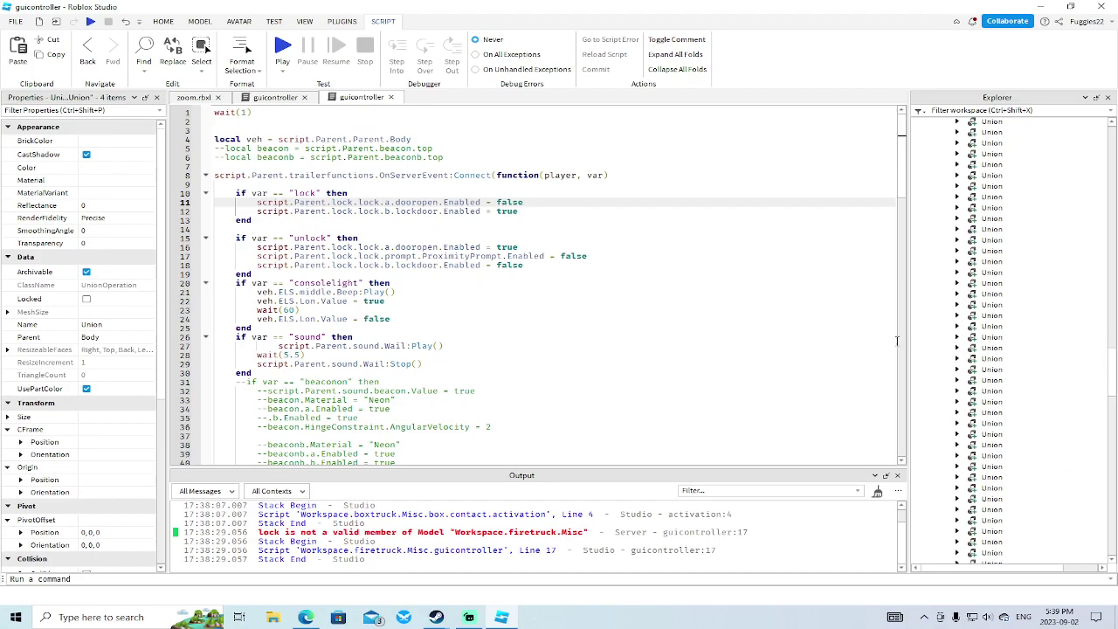
Step: Add a second .Parent to the dooropen path in the ambulance script's lock condition
{"action": "left_click", "coordinate": [329, 202]}
{"action": "type", "text": ".Parent"}
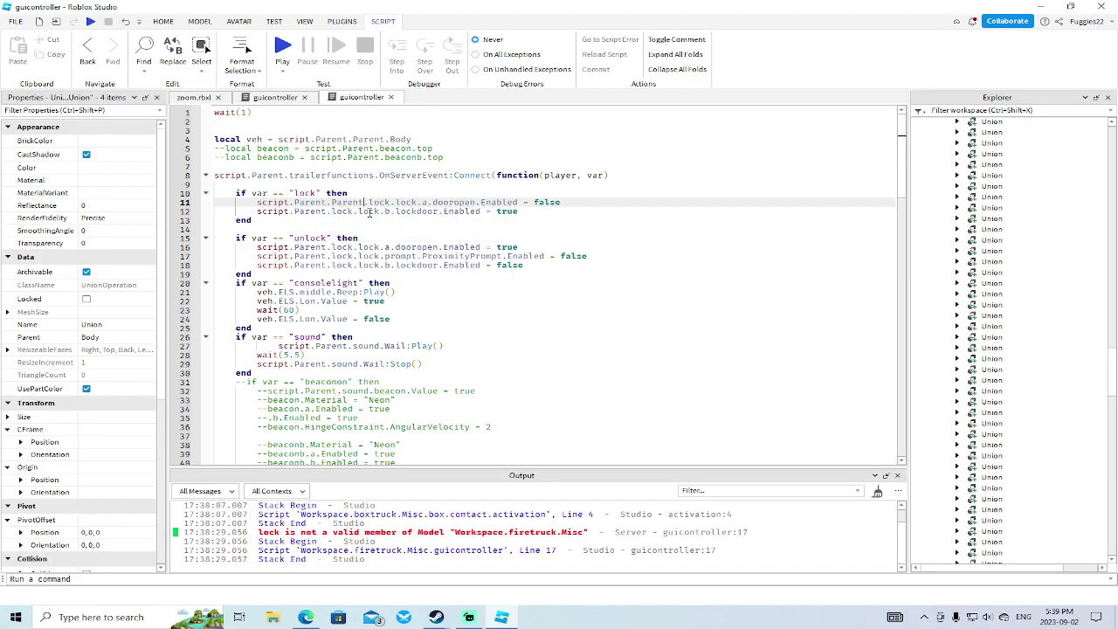
Step: Try extending the dooropen path with a third Parent before lock
{"action": "type", "text": ".l"}
{"action": "key", "text": "Escape"}
{"action": "key", "text": "BackSpace"}
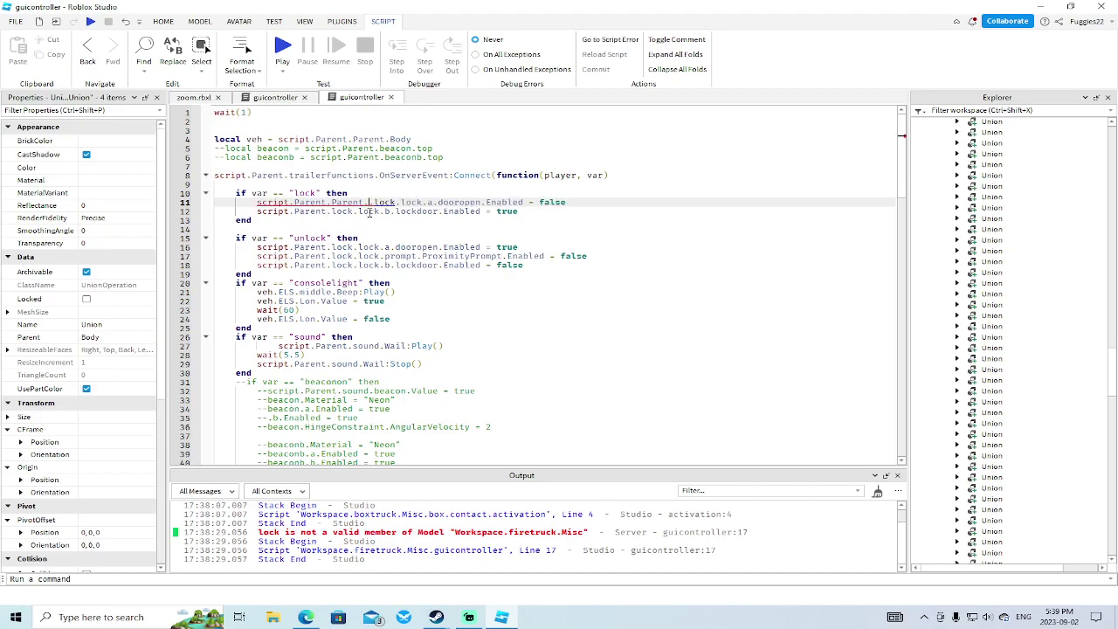
{"action": "type", "text": "Parent.l"}
{"action": "key", "text": "Escape"}
{"action": "key", "text": "BackSpace"}
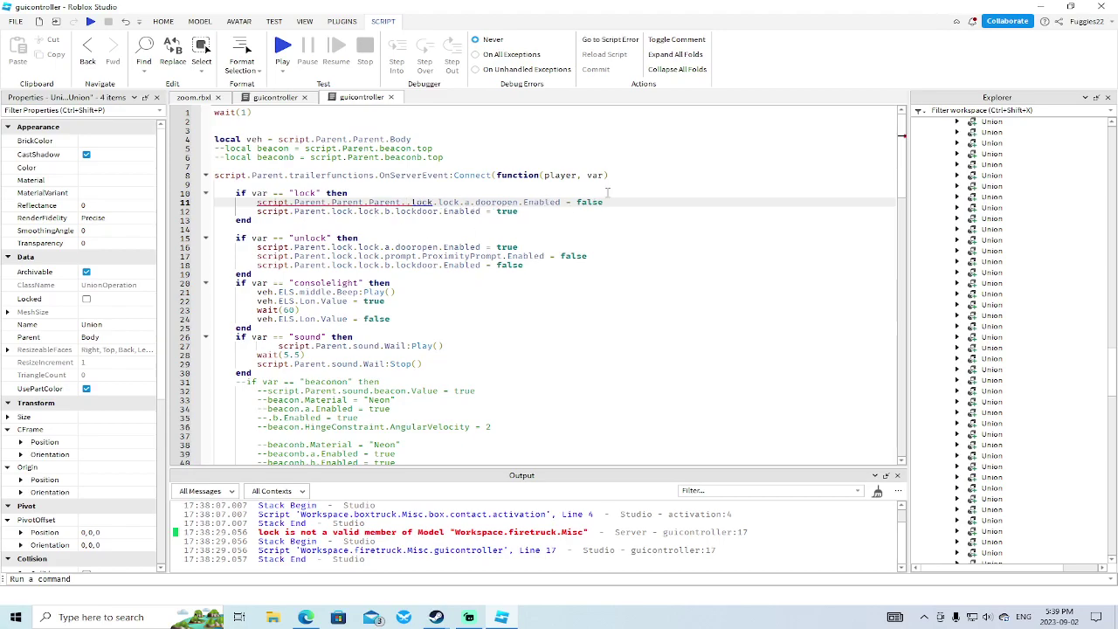
Step: Try clearing the rest of the dooropen line and rewriting its path through Body
{"action": "left_click", "coordinate": [628, 201]}
{"action": "key", "text": "BackSpace"}
{"action": "key", "text": "BackSpace"}
{"action": "key", "text": "BackSpace"}
{"action": "key", "text": "BackSpace"}
{"action": "key", "text": "BackSpace"}
{"action": "key", "text": "BackSpace"}
{"action": "key", "text": "BackSpace"}
{"action": "key", "text": "BackSpace"}
{"action": "key", "text": "BackSpace"}
{"action": "key", "text": "BackSpace"}
{"action": "key", "text": "BackSpace"}
{"action": "key", "text": "BackSpace"}
{"action": "key", "text": "BackSpace"}
{"action": "key", "text": "BackSpace"}
{"action": "key", "text": "BackSpace"}
{"action": "key", "text": "BackSpace"}
{"action": "key", "text": "BackSpace"}
{"action": "key", "text": "BackSpace"}
{"action": "key", "text": "BackSpace"}
{"action": "key", "text": "BackSpace"}
{"action": "key", "text": "BackSpace"}
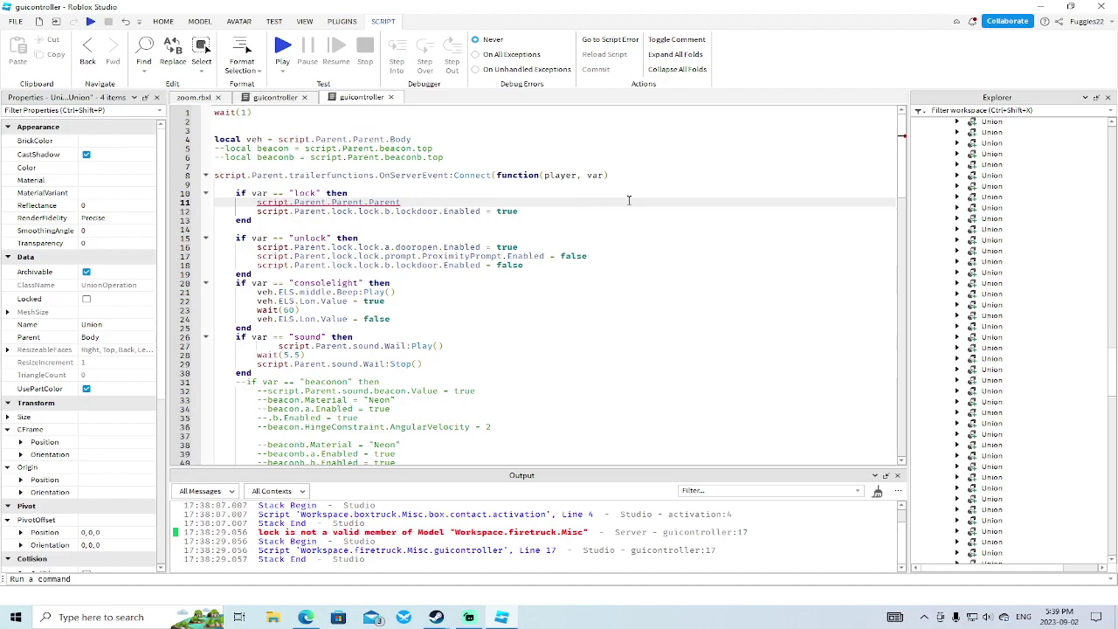
{"action": "type", "text": ".l"}
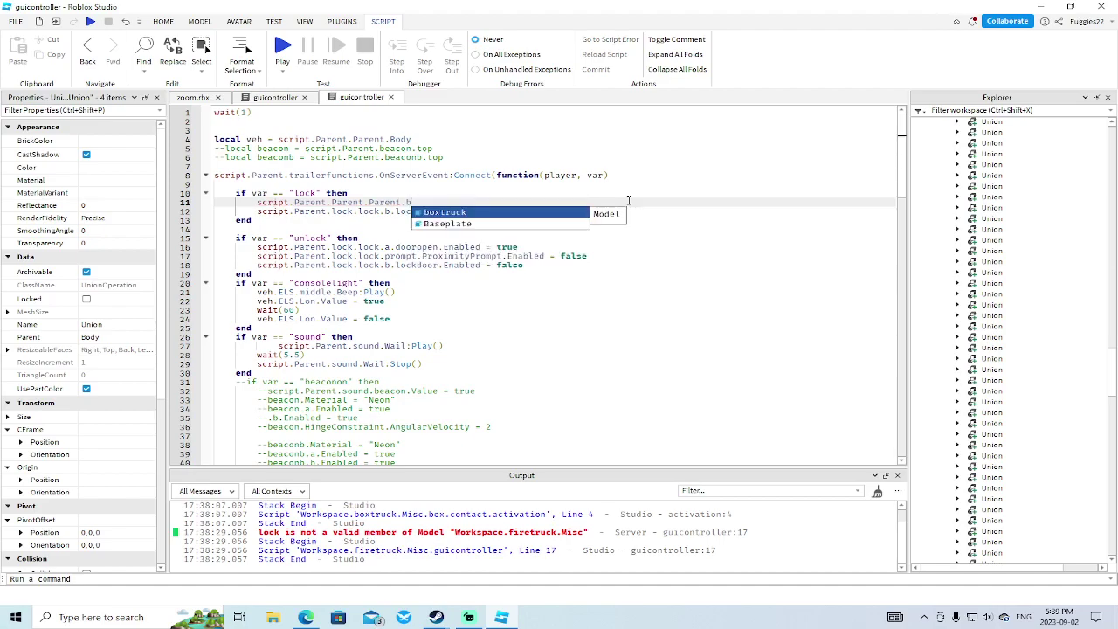
{"action": "key", "text": "BackSpace"}
{"action": "key", "text": "BackSpace"}
{"action": "key", "text": "BackSpace"}
{"action": "key", "text": "BackSpace"}
{"action": "key", "text": "BackSpace"}
{"action": "key", "text": "BackSpace"}
{"action": "key", "text": "BackSpace"}
{"action": "type", "text": "b"}
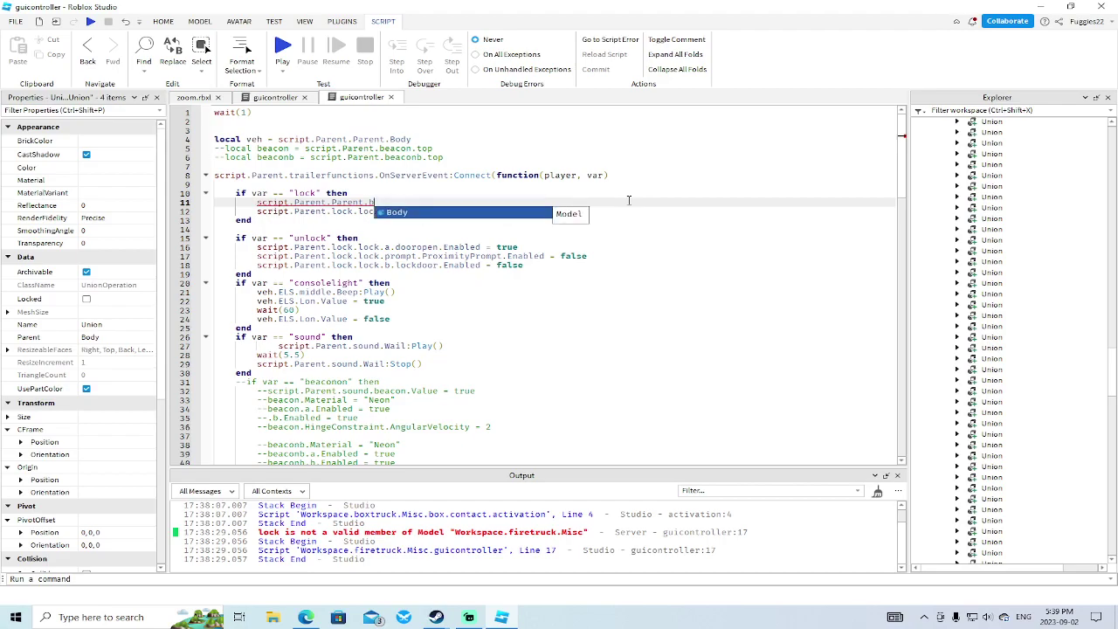
{"action": "key", "text": "Escape"}
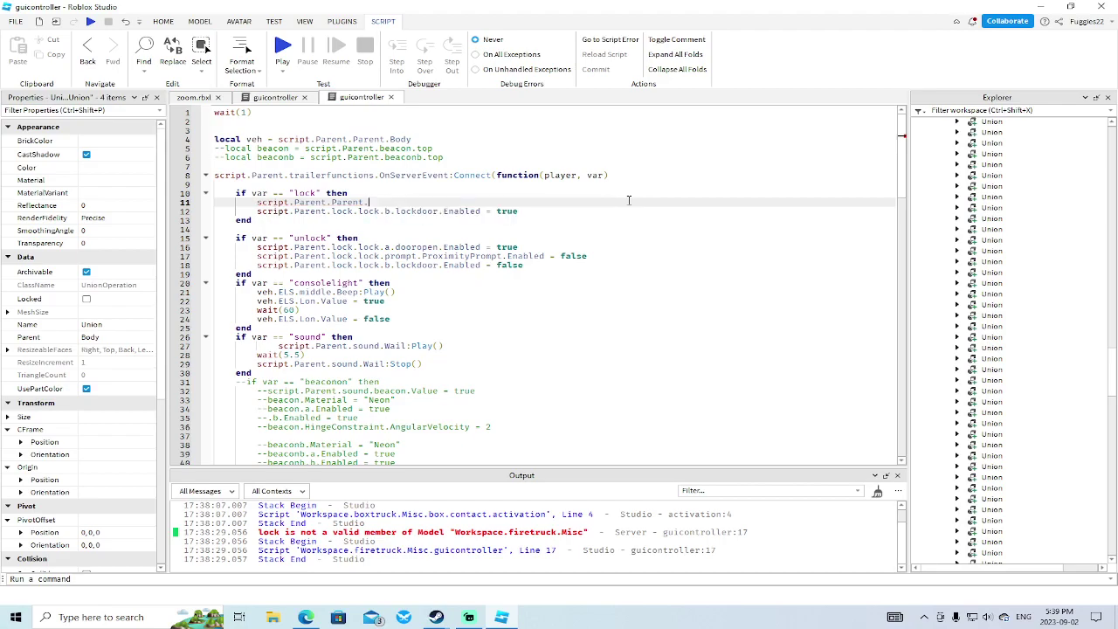
Step: Undo the trial rewrites and restore the line to script.Parent.Parent.lock.lock.a.dooropen.Enabled = false
{"action": "key", "text": "ctrl+z"}
{"action": "key", "text": "ctrl+z"}
{"action": "type", "text": ".lock.lock.a.dooropen.Enabled = false"}
{"action": "key", "text": "ctrl+z"}
{"action": "key", "text": "ctrl+z"}
{"action": "key", "text": "ctrl+z"}
{"action": "key", "text": "ctrl+z"}
{"action": "key", "text": "ctrl+z"}
{"action": "key", "text": "ctrl+z"}
{"action": "key", "text": "ctrl+z"}
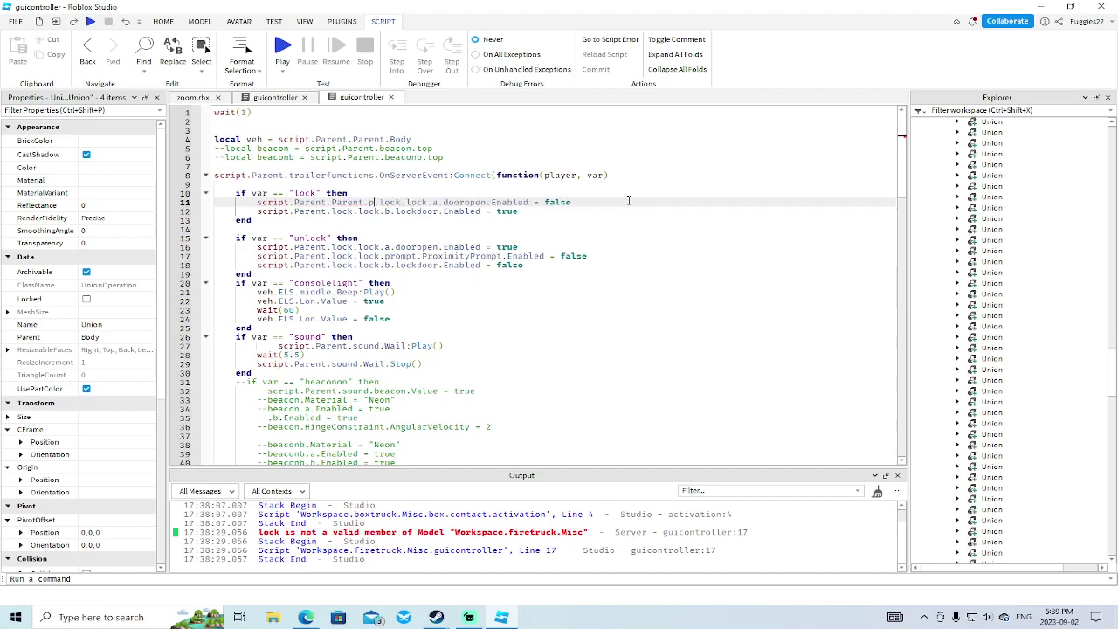
{"action": "key", "text": "BackSpace"}
{"action": "key", "text": "BackSpace"}
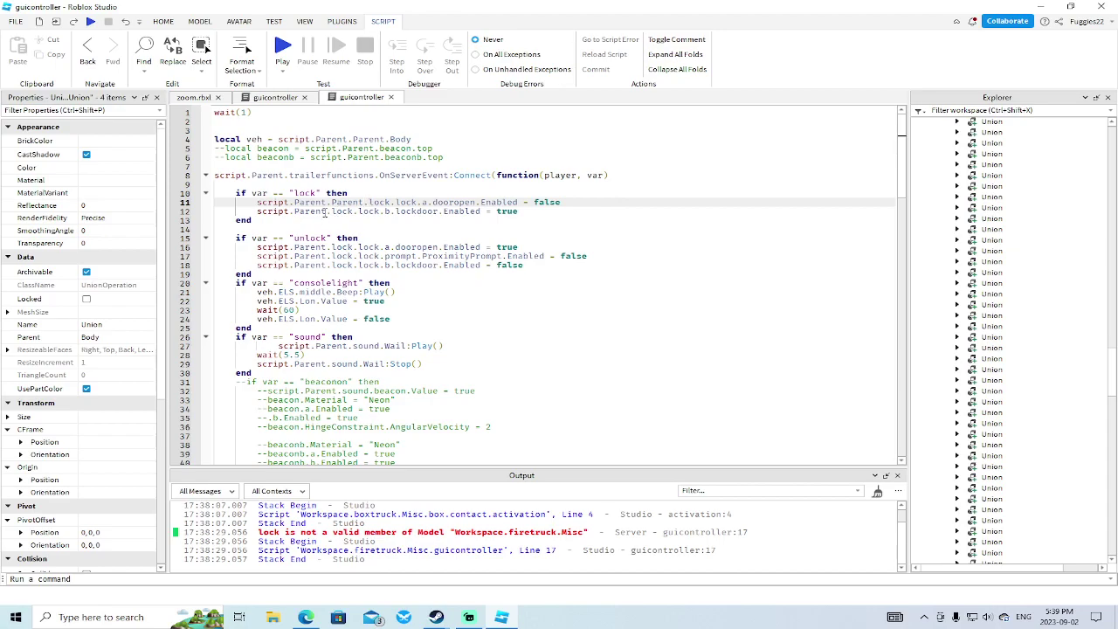
Step: Insert an extra .Parent after script.Parent in the door lock paths on lines 12, 16, 17 and 18
{"action": "left_click", "coordinate": [325, 211]}
{"action": "type", "text": ".Parent"}
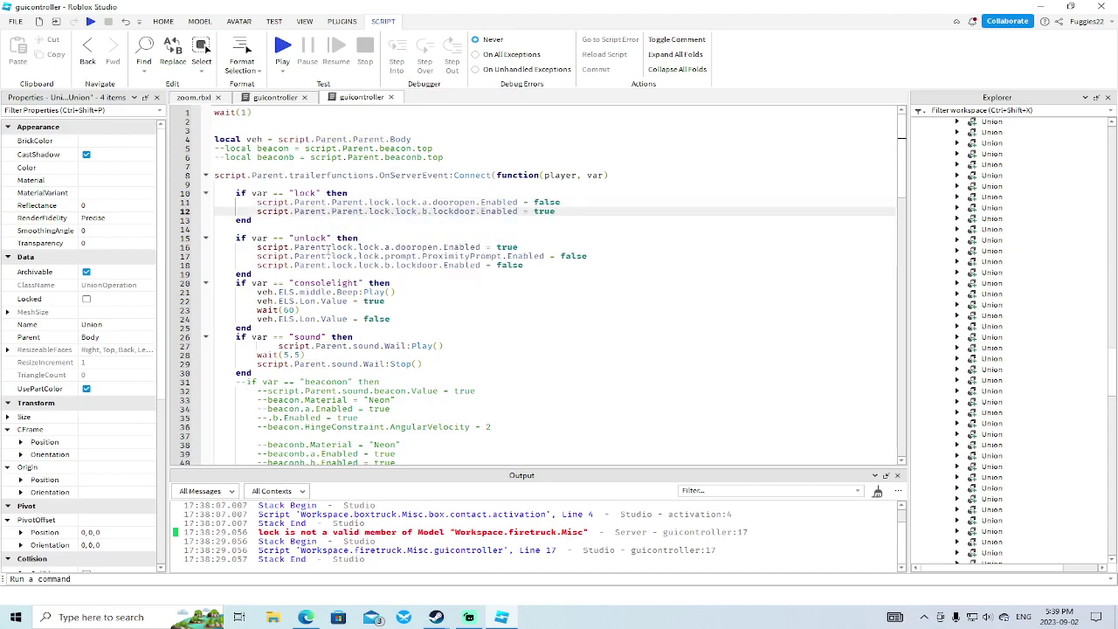
{"action": "left_click", "coordinate": [350, 248]}
{"action": "type", "text": ".Parent"}
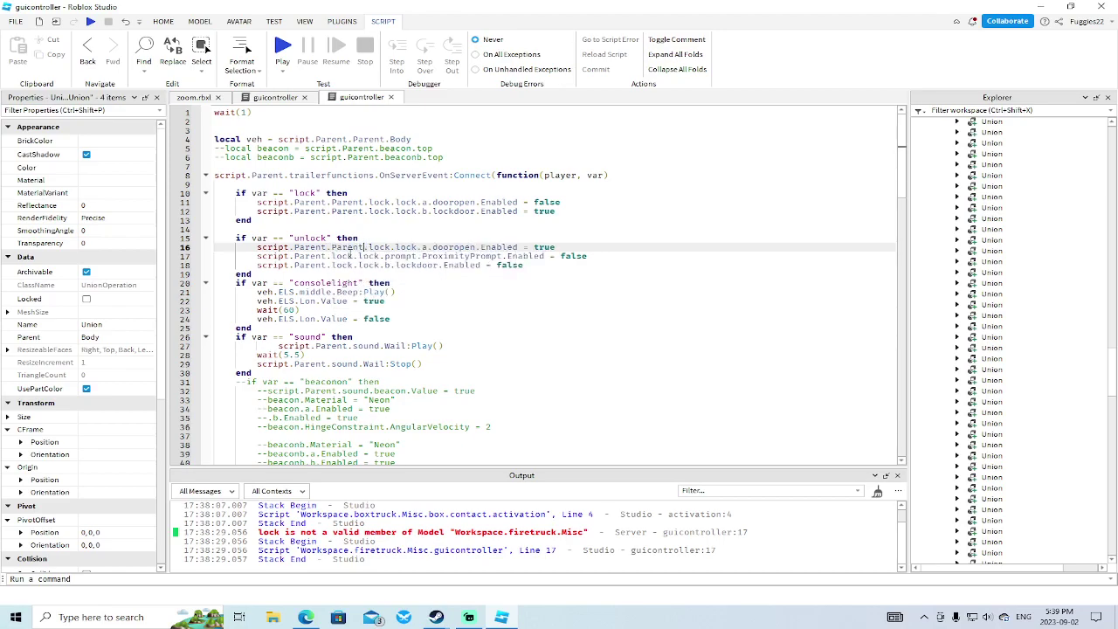
{"action": "left_click", "coordinate": [329, 257]}
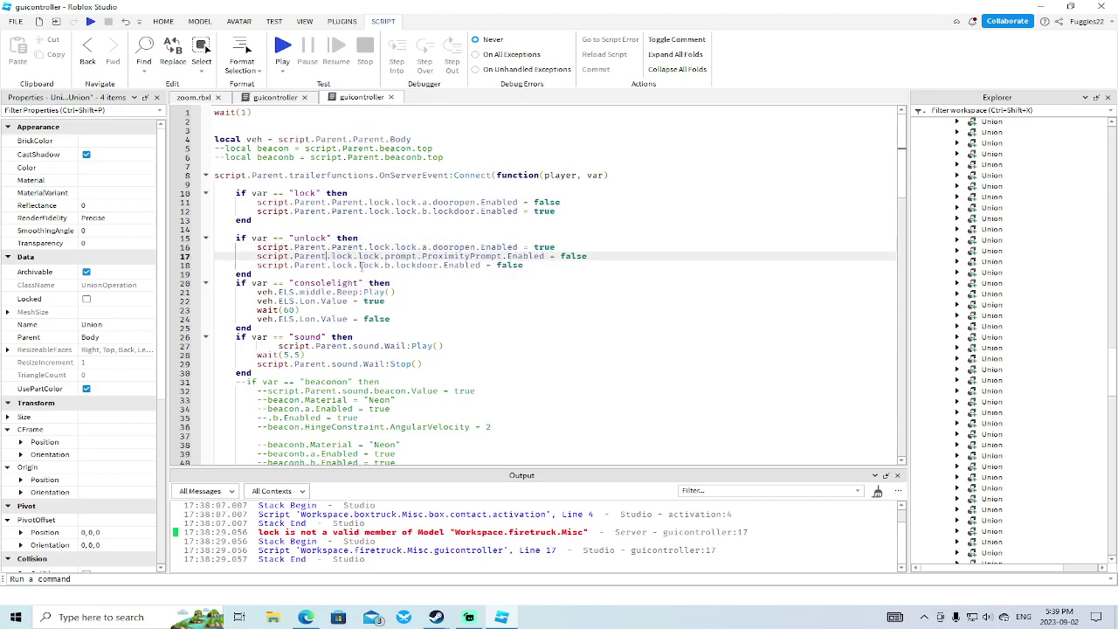
{"action": "type", "text": ".Parent"}
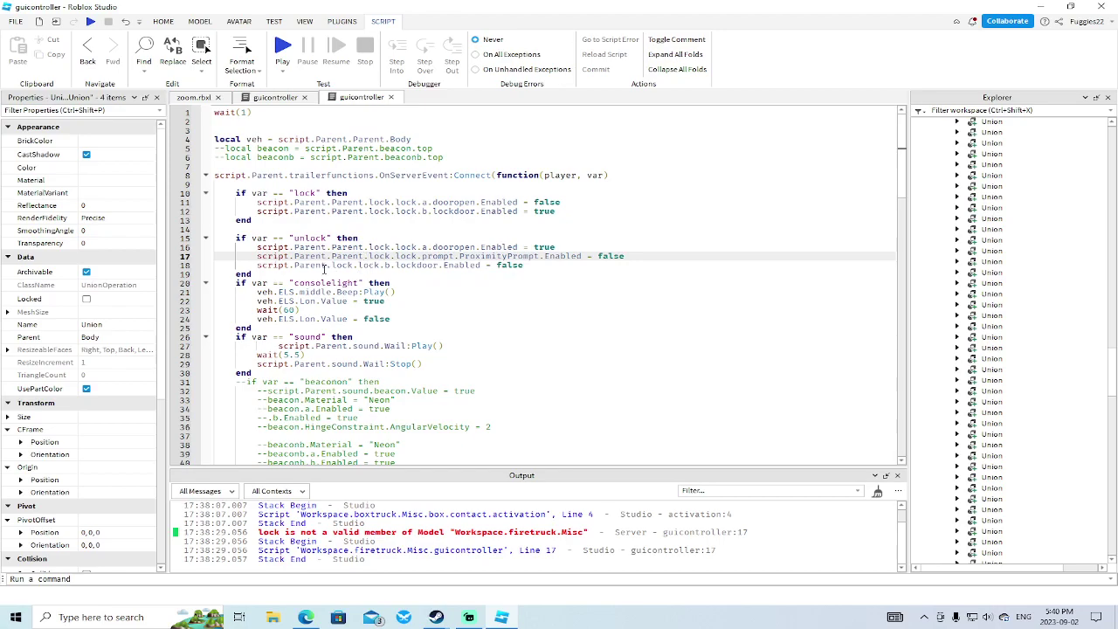
{"action": "left_click", "coordinate": [329, 265]}
{"action": "type", "text": ".Parent"}
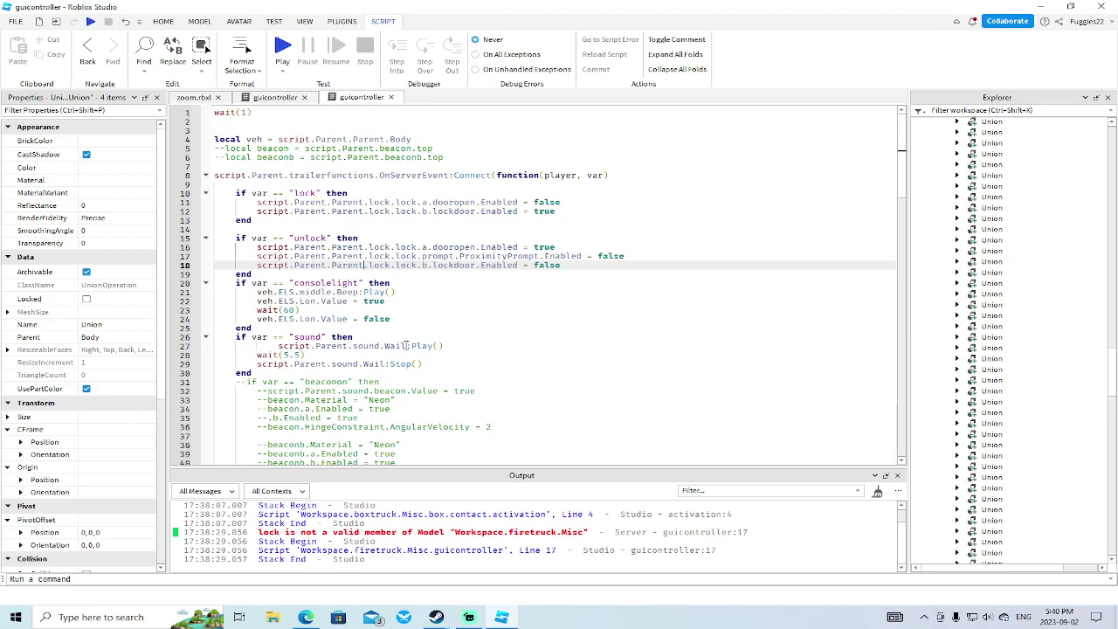
Step: Replace sound.Wail in the line 27 Play call with Parent.DriveSeat, leaving the sound name after it blank
{"action": "left_click", "coordinate": [444, 347]}
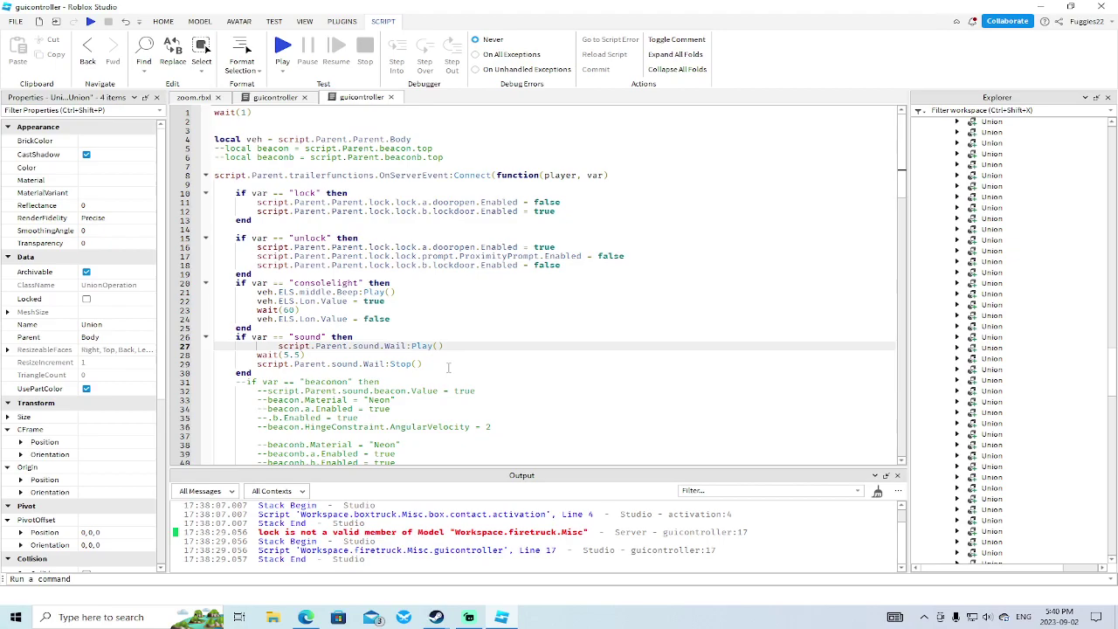
{"action": "key", "text": "Left"}
{"action": "key", "text": "Left"}
{"action": "key", "text": "Left"}
{"action": "key", "text": "Left"}
{"action": "key", "text": "Left"}
{"action": "key", "text": "Left"}
{"action": "key", "text": "Left"}
{"action": "key", "text": "BackSpace"}
{"action": "key", "text": "BackSpace"}
{"action": "key", "text": "BackSpace"}
{"action": "key", "text": "BackSpace"}
{"action": "key", "text": "BackSpace"}
{"action": "key", "text": "BackSpace"}
{"action": "key", "text": "BackSpace"}
{"action": "key", "text": "BackSpace"}
{"action": "key", "text": "BackSpace"}
{"action": "key", "text": "BackSpace"}
{"action": "type", "text": "p"}
{"action": "key", "text": "Tab"}
{"action": "type", "text": ".D"}
{"action": "key", "text": "Tab"}
{"action": "type", "text": ".w"}
{"action": "key", "text": "BackSpace"}
Step: Expand the firetruck's DriveSeat to check its sounds and complete the line 27 path with Wail
{"action": "scroll", "coordinate": [1116, 301], "scroll_direction": "up", "scroll_amount": 5}
{"action": "scroll", "coordinate": [1116, 301], "scroll_direction": "up", "scroll_amount": 10}
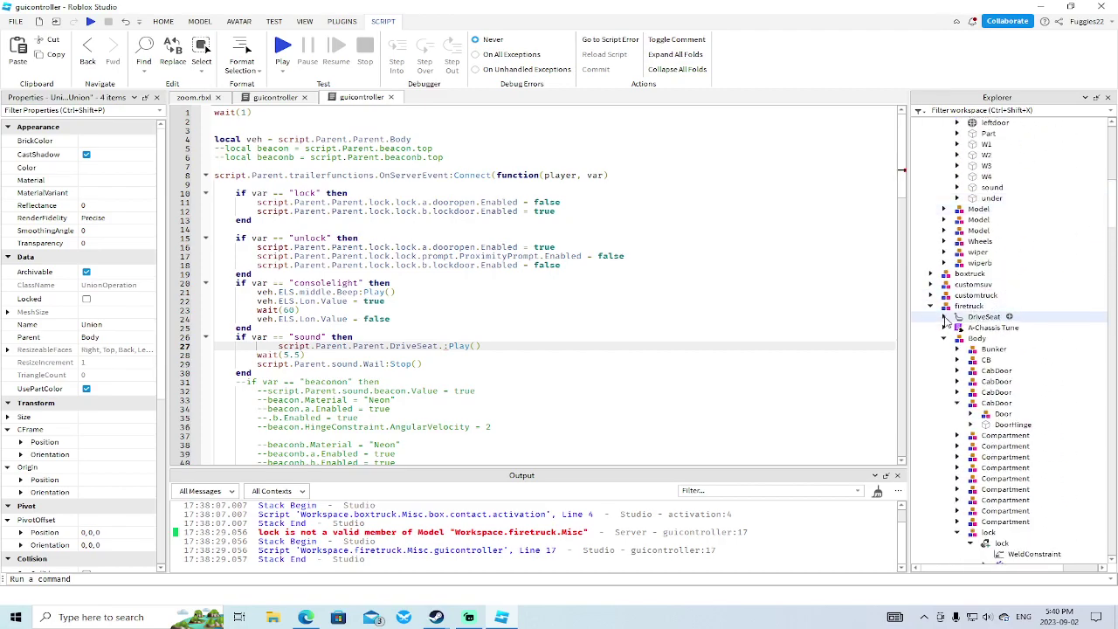
{"action": "left_click", "coordinate": [945, 317]}
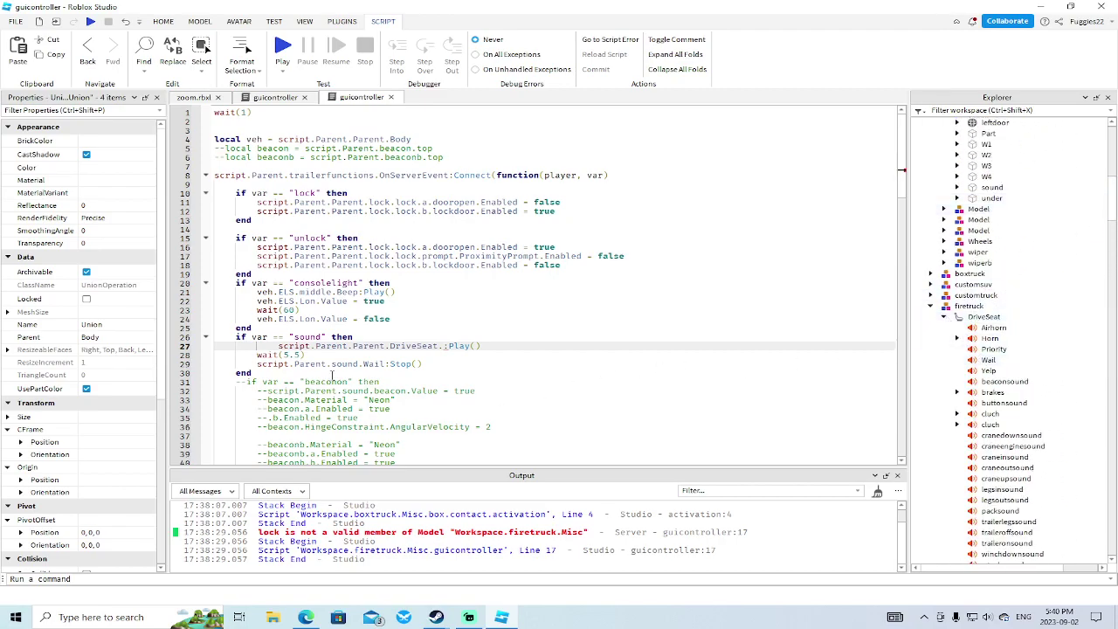
{"action": "left_click", "coordinate": [443, 345]}
{"action": "type", "text": "W"}
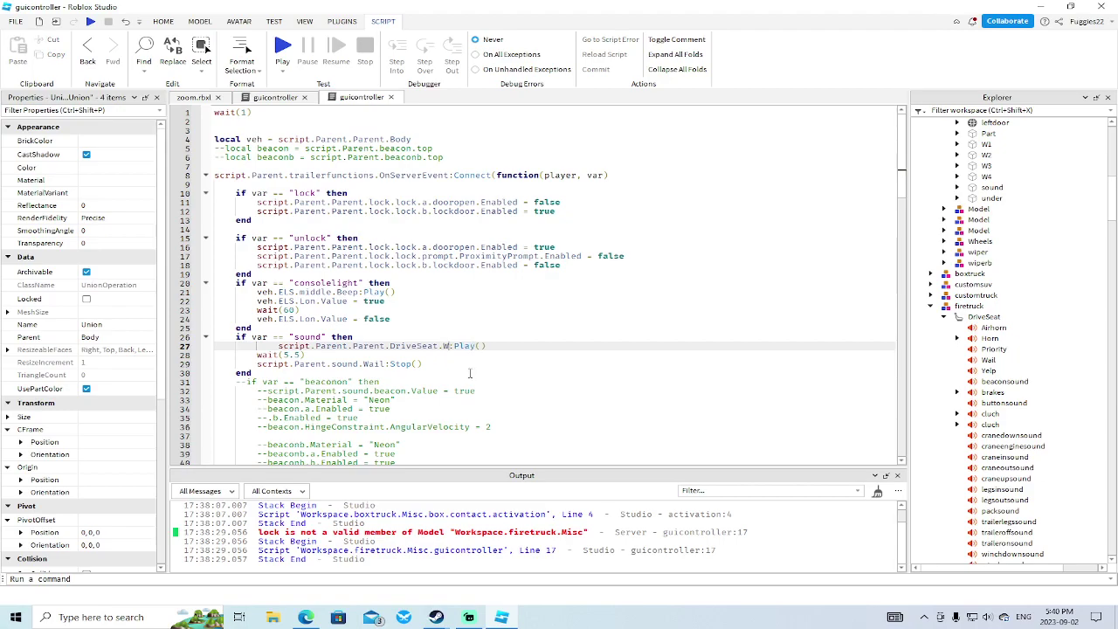
{"action": "type", "text": "ail"}
Step: Change the Stop call on line 29 to script.Parent.Parent.DriveSeat.Wail:Stop()
{"action": "left_click", "coordinate": [382, 364]}
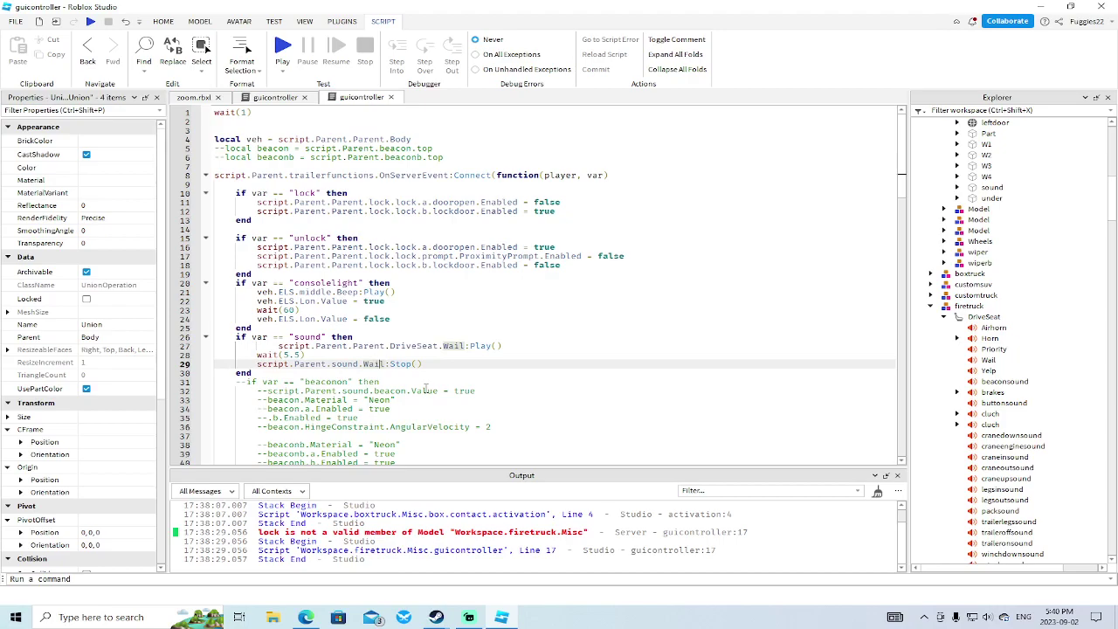
{"action": "key", "text": "BackSpace"}
{"action": "key", "text": "BackSpace"}
{"action": "key", "text": "BackSpace"}
{"action": "key", "text": "BackSpace"}
{"action": "key", "text": "BackSpace"}
{"action": "key", "text": "BackSpace"}
{"action": "key", "text": "BackSpace"}
{"action": "key", "text": "BackSpace"}
{"action": "key", "text": "BackSpace"}
{"action": "key", "text": "BackSpace"}
{"action": "type", "text": "Parent"}
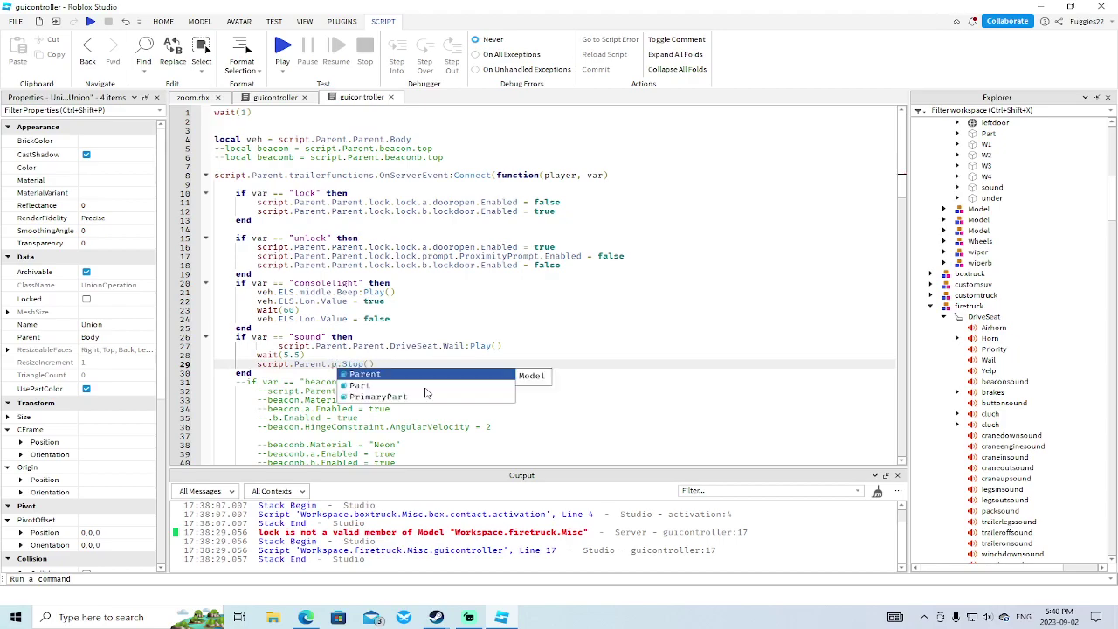
{"action": "type", "text": ".DriveSeat"}
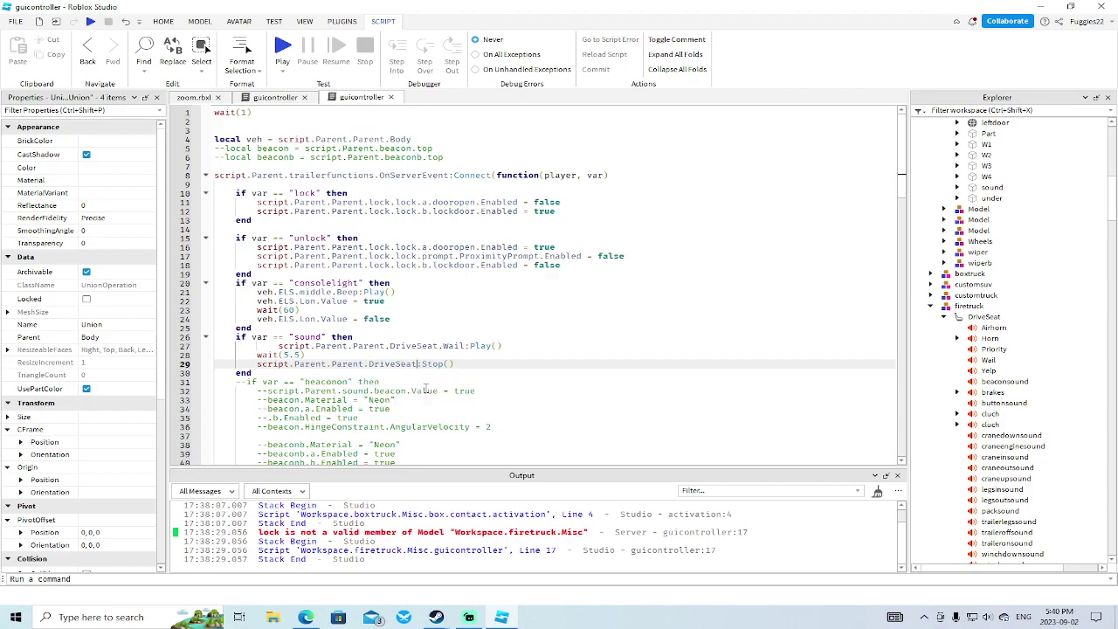
{"action": "type", "text": ".Wail"}
Step: Playtest the place, walk the character to the yellow fire truck, and stop the test
{"action": "left_click", "coordinate": [90, 22]}
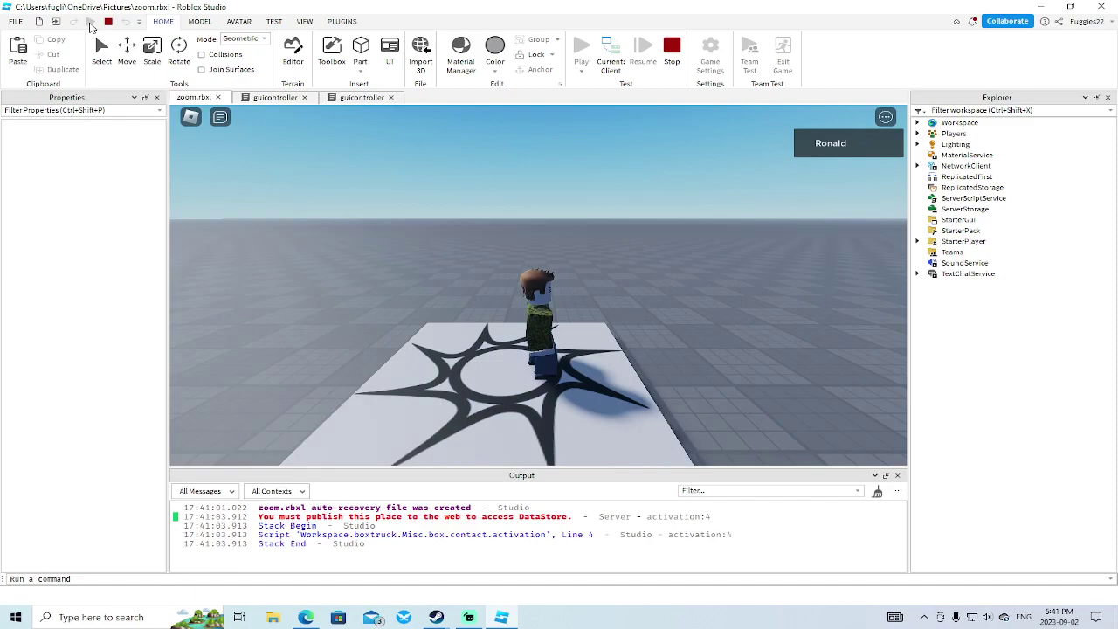
{"action": "key", "text": "Right"}
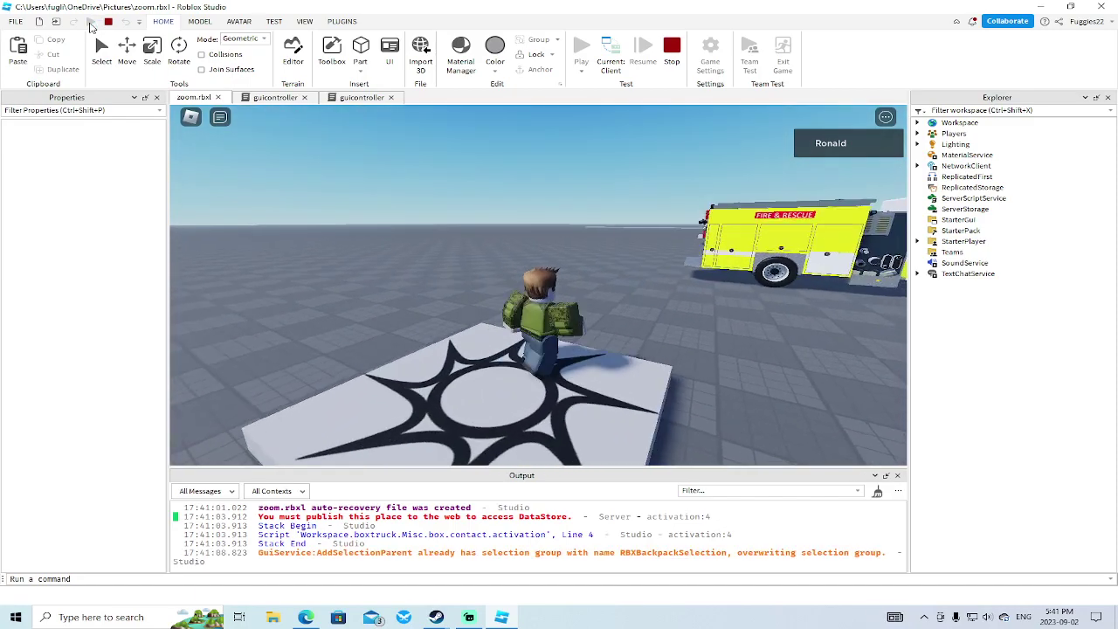
{"action": "key", "text": "w"}
{"action": "key", "text": "w"}
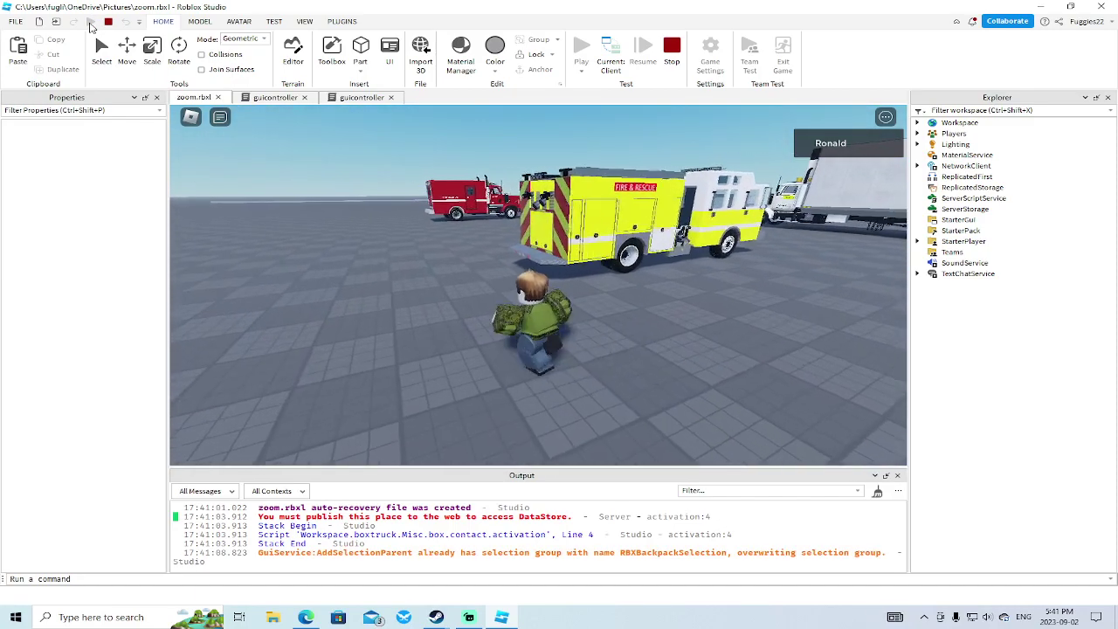
{"action": "key", "text": "w"}
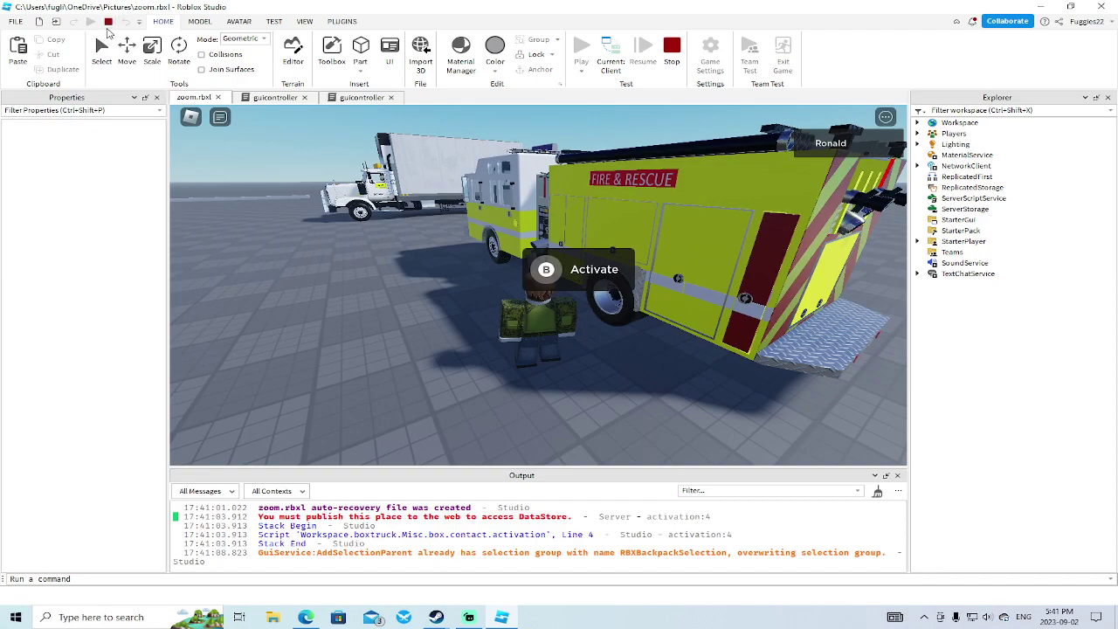
{"action": "key", "text": "shift+F5"}
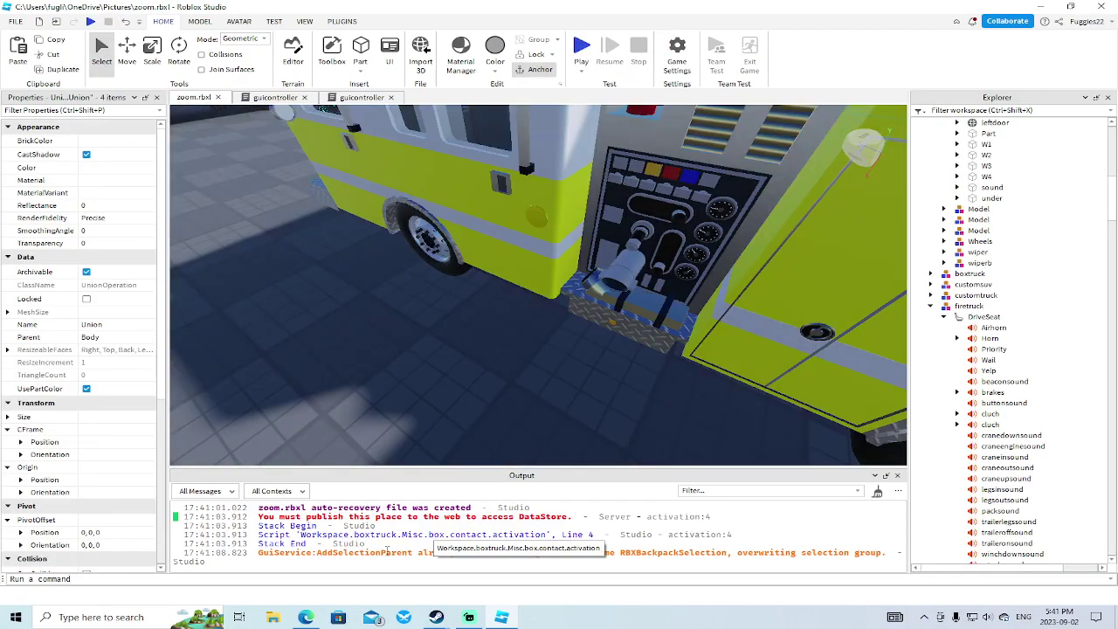
Step: Open the box truck's activation script from the DataStore error and read through its code
{"action": "left_click", "coordinate": [389, 536]}
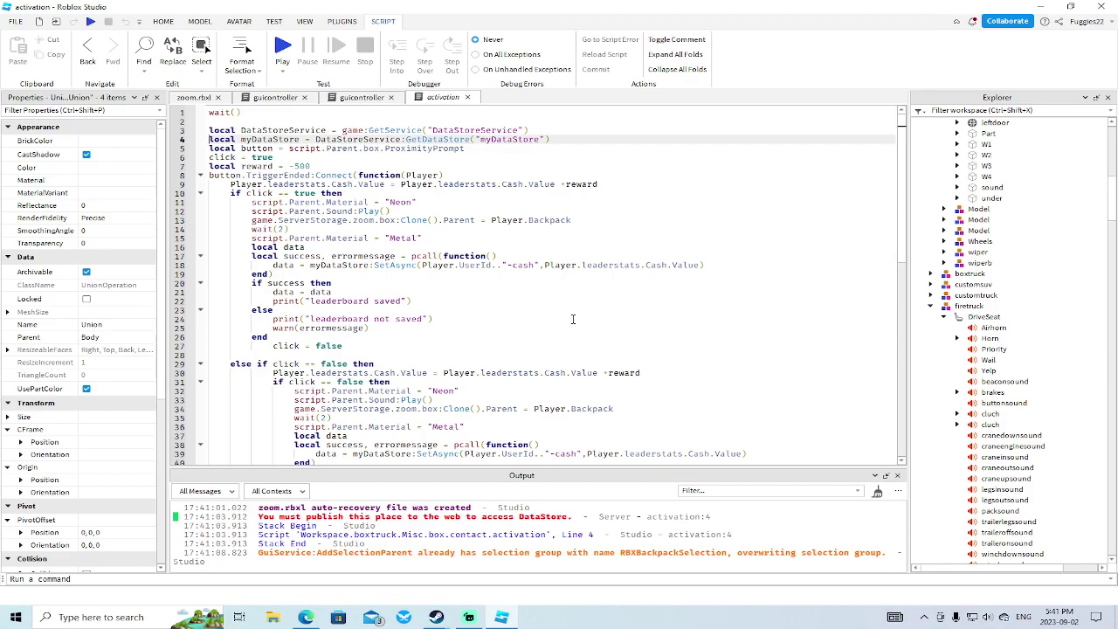
{"action": "scroll", "coordinate": [573, 319], "scroll_direction": "down", "scroll_amount": 4}
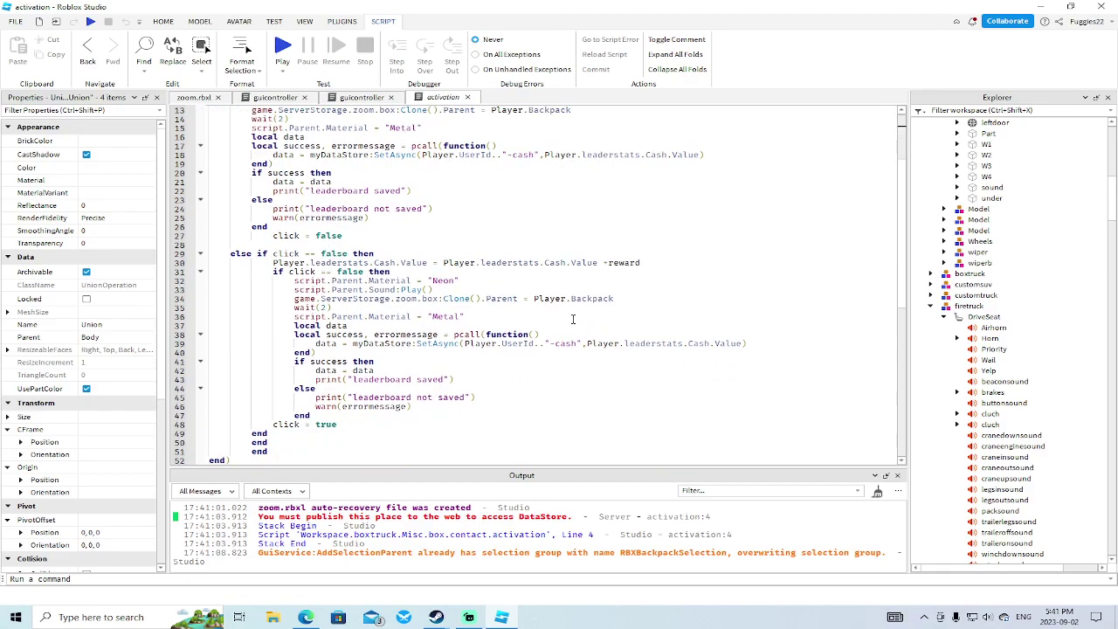
{"action": "scroll", "coordinate": [573, 319], "scroll_direction": "down", "scroll_amount": 3}
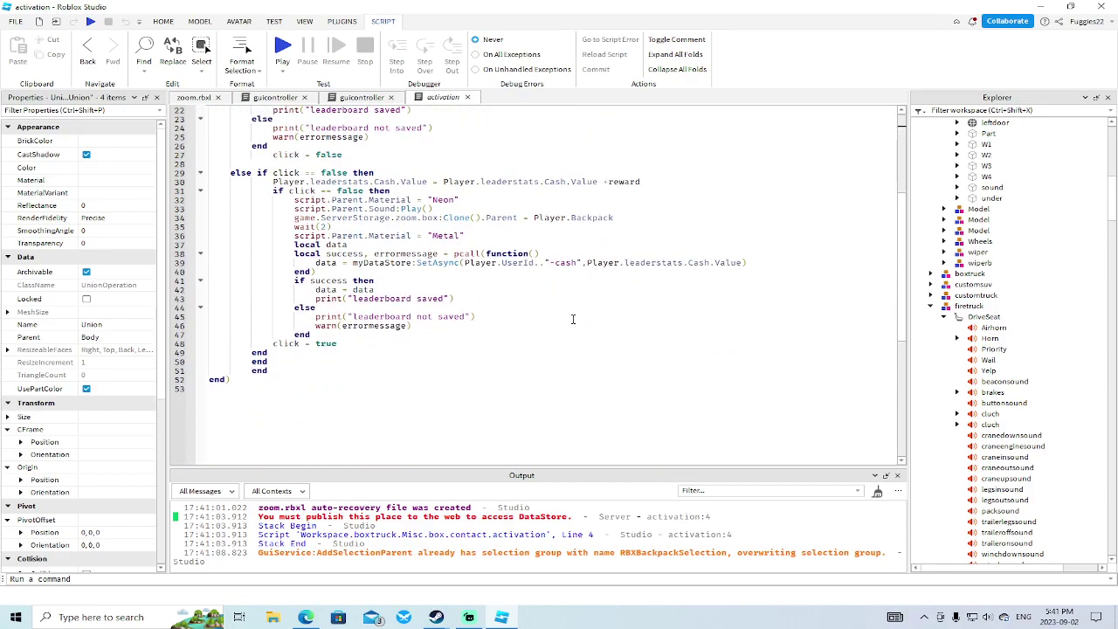
{"action": "scroll", "coordinate": [573, 319], "scroll_direction": "up", "scroll_amount": 8}
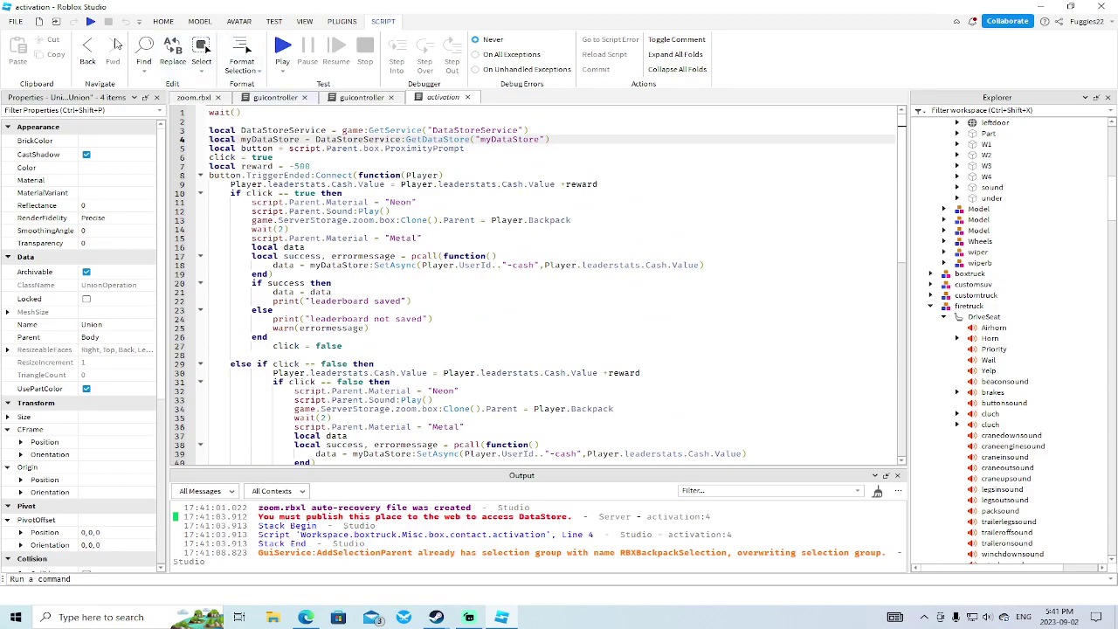
Step: Start another playtest, walk to the fire truck's pump panel and trigger its Activate prompt
{"action": "left_click", "coordinate": [90, 21]}
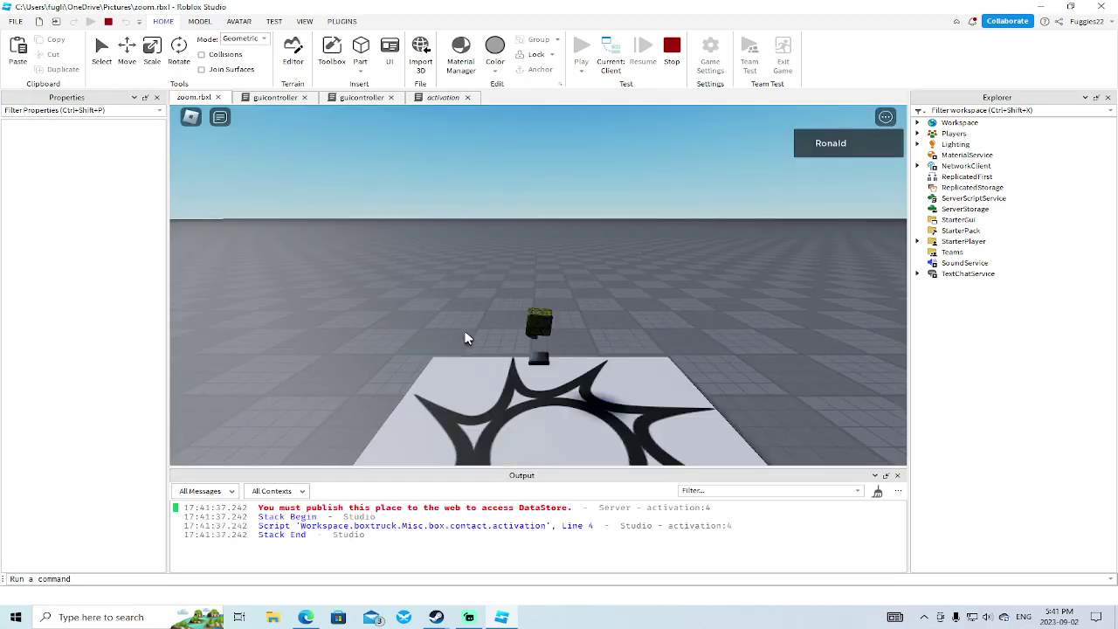
{"action": "key", "text": "w"}
{"action": "right_click_drag", "start_coordinate": [538, 225], "coordinate": [538, 225]}
{"action": "key", "text": "w"}
{"action": "right_click_drag", "start_coordinate": [464, 332], "coordinate": [465, 332]}
{"action": "key", "text": "w"}
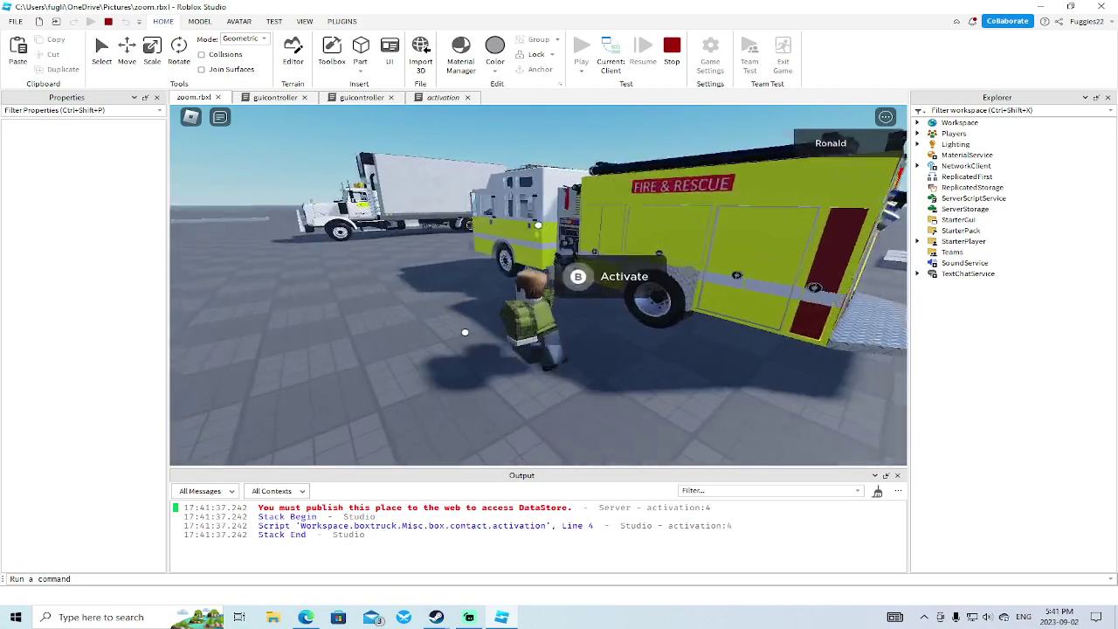
{"action": "key", "text": "b"}
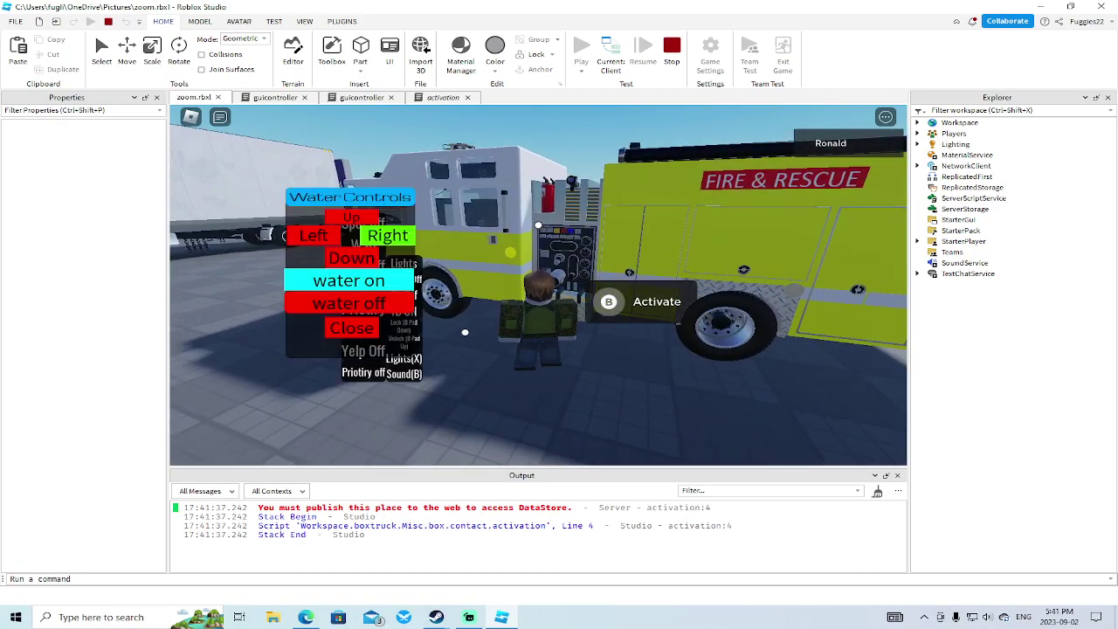
Step: Close the Water Controls window and test the truck's Sound (B) control
{"action": "left_click", "coordinate": [358, 332]}
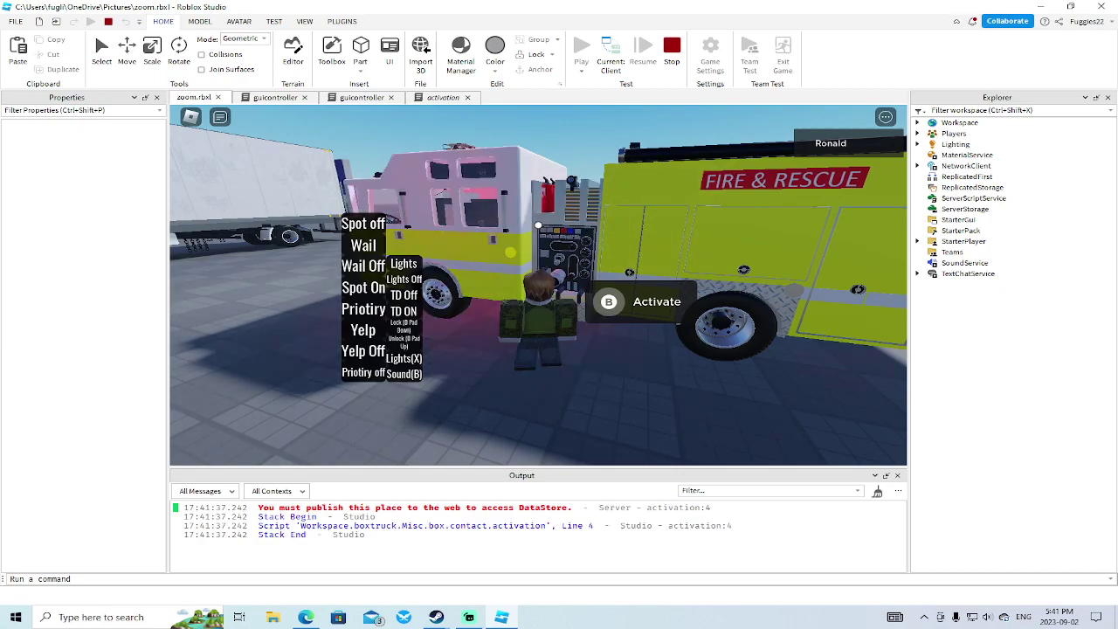
{"action": "key", "text": "b"}
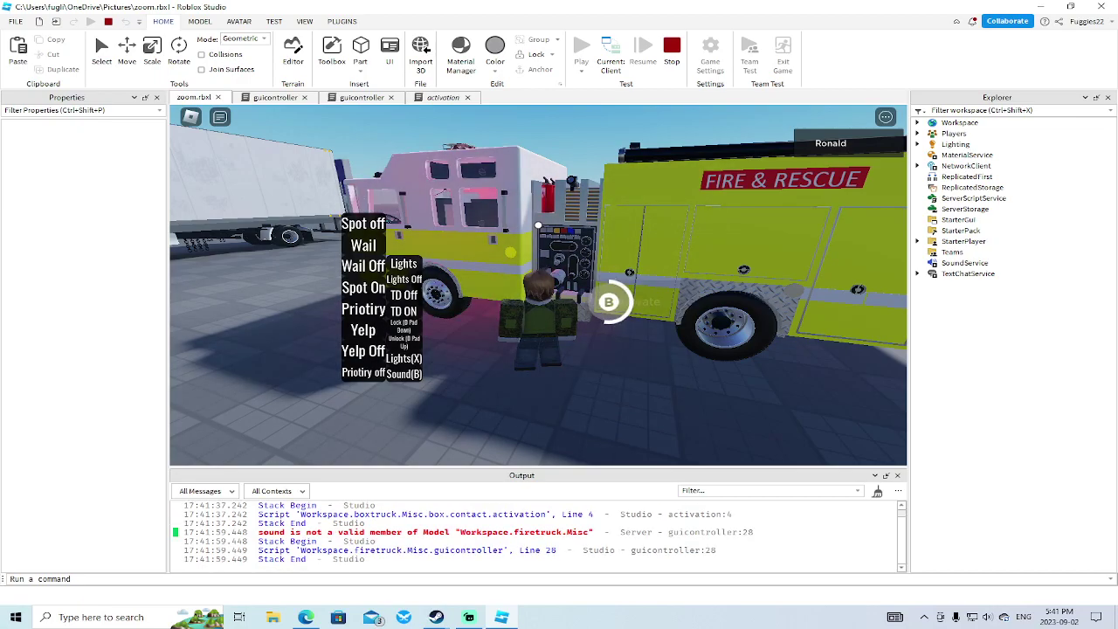
{"action": "key", "text": "space"}
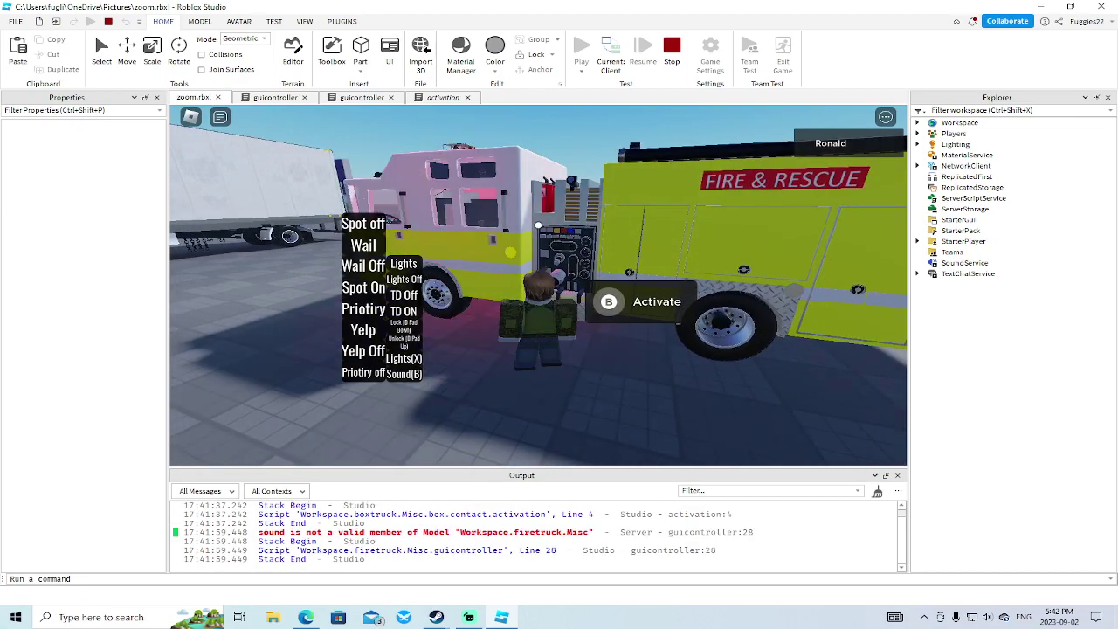
{"action": "key", "text": "b"}
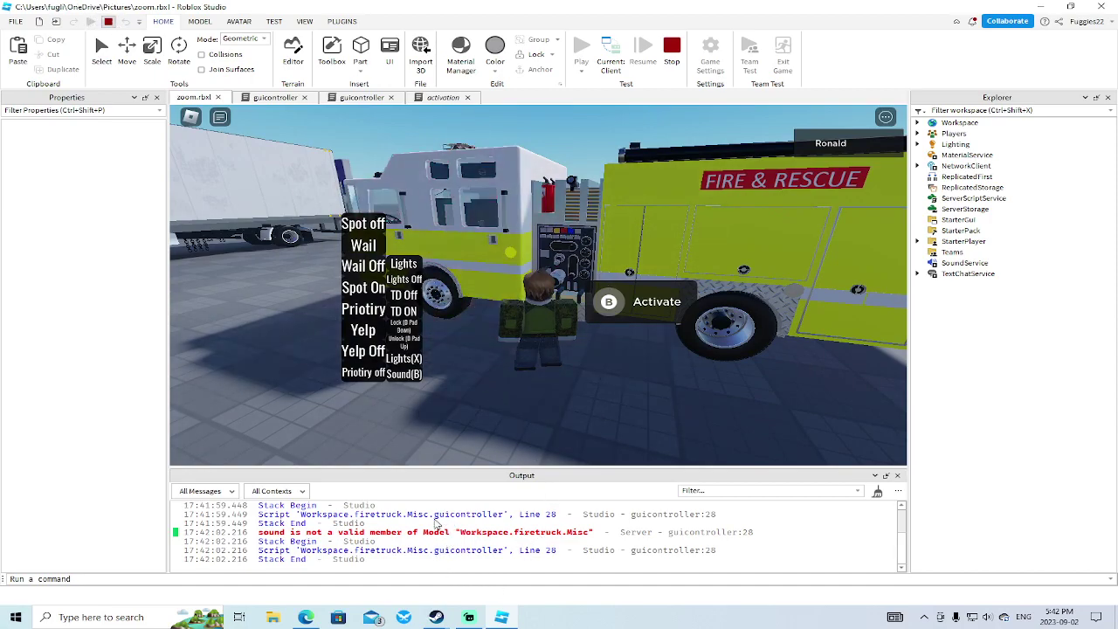
Step: Stop the playtest and open the firetruck's guicontroller script at the line 28 sound error
{"action": "left_click", "coordinate": [439, 551]}
{"action": "key", "text": "shift+F5"}
{"action": "left_click", "coordinate": [424, 548]}
{"action": "left_click", "coordinate": [416, 281]}
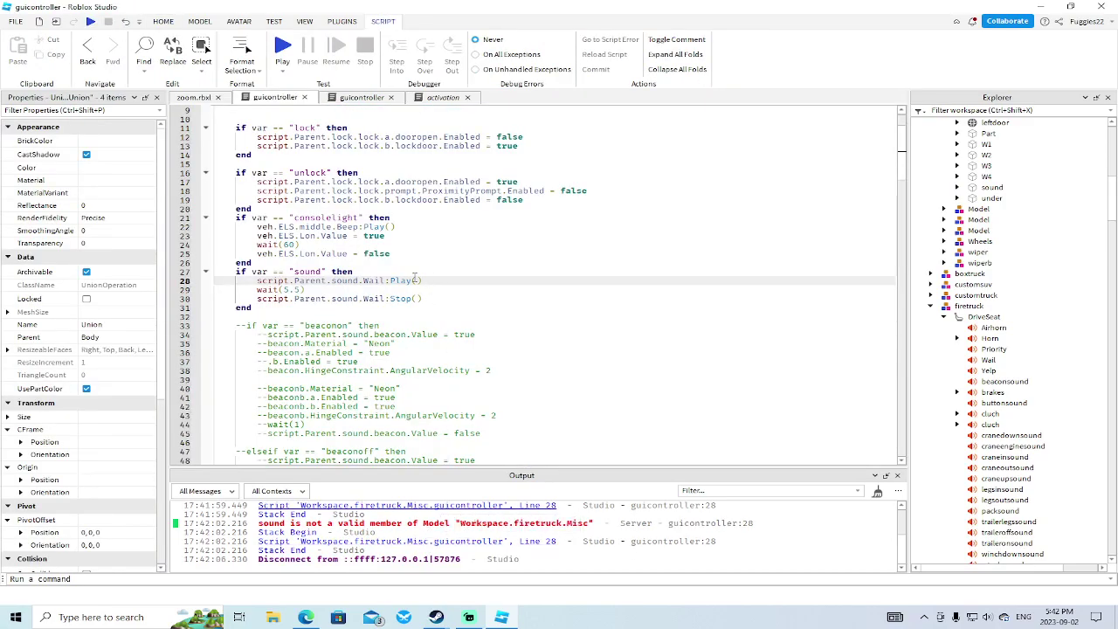
Step: Switch to the other guicontroller script and locate it in the Explorer hierarchy
{"action": "left_click", "coordinate": [354, 98]}
{"action": "right_click", "coordinate": [354, 100]}
{"action": "left_click", "coordinate": [401, 140]}
{"action": "scroll", "coordinate": [1020, 261], "scroll_direction": "up", "scroll_amount": 6}
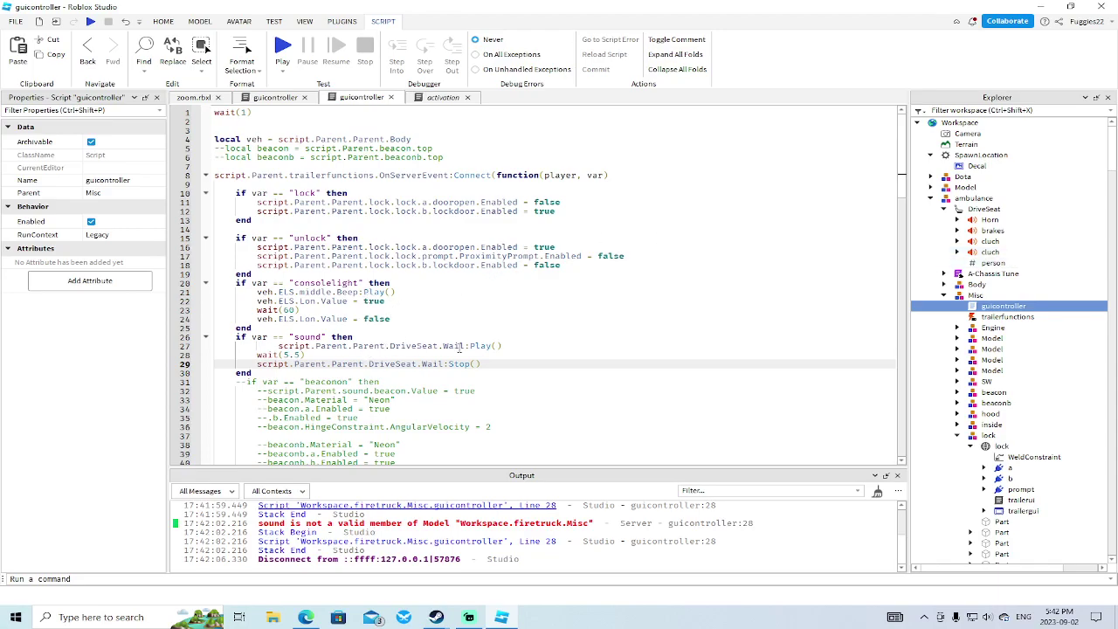
Step: Rewrite the line 27 Play path after script.Parent as Parent.DriveSeat, removing the Wail sound name
{"action": "left_click", "coordinate": [466, 346]}
{"action": "key", "text": "BackSpace"}
{"action": "key", "text": "BackSpace"}
{"action": "key", "text": "BackSpace"}
{"action": "key", "text": "BackSpace"}
{"action": "key", "text": "BackSpace"}
{"action": "key", "text": "BackSpace"}
{"action": "key", "text": "BackSpace"}
{"action": "key", "text": "BackSpace"}
{"action": "key", "text": "BackSpace"}
{"action": "key", "text": "BackSpace"}
{"action": "key", "text": "BackSpace"}
{"action": "key", "text": "BackSpace"}
{"action": "key", "text": "BackSpace"}
{"action": "key", "text": "BackSpace"}
{"action": "key", "text": "BackSpace"}
{"action": "key", "text": "BackSpace"}
{"action": "key", "text": "BackSpace"}
{"action": "key", "text": "BackSpace"}
{"action": "key", "text": "BackSpace"}
{"action": "key", "text": "BackSpace"}
{"action": "key", "text": "BackSpace"}
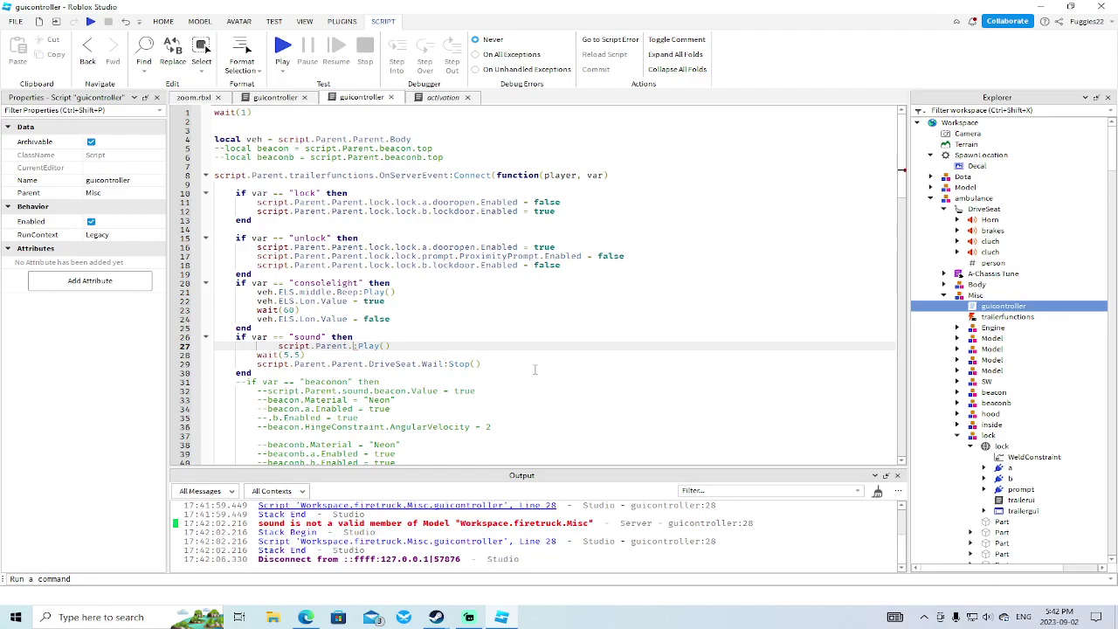
{"action": "type", "text": "D"}
{"action": "key", "text": "BackSpace"}
{"action": "type", "text": "Parent.DriveSeat.s"}
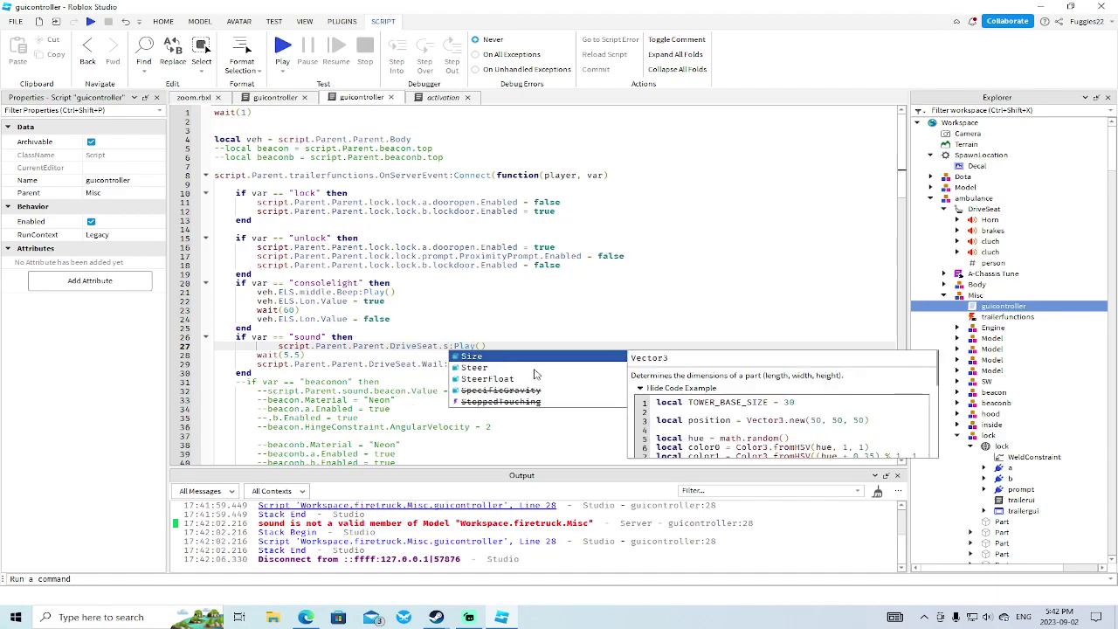
{"action": "key", "text": "BackSpace"}
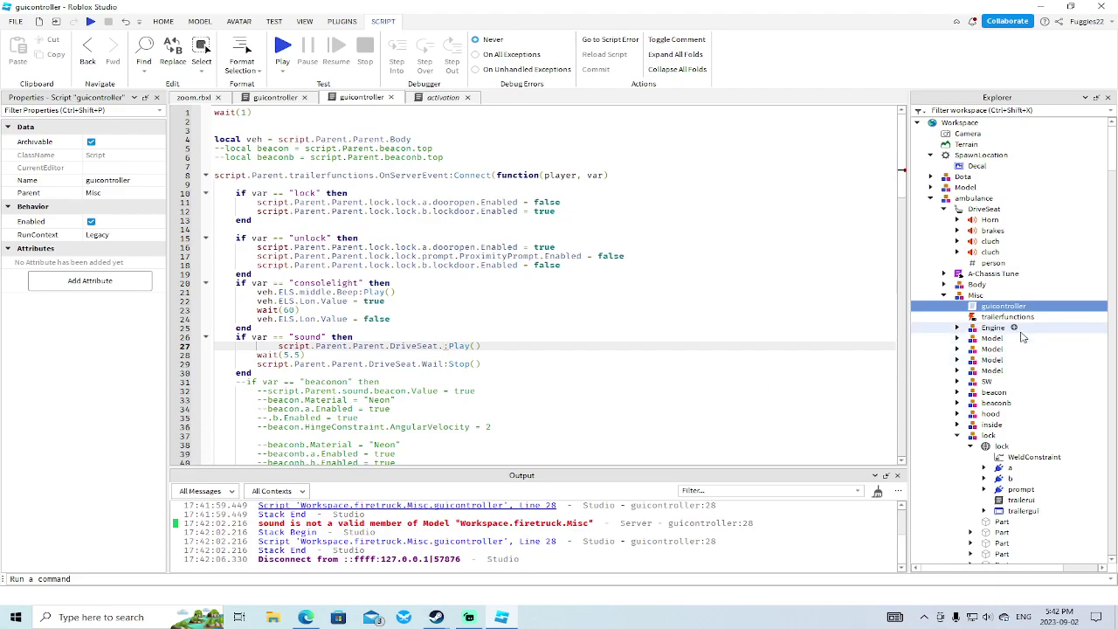
Step: Collapse the ambulance's lock model and expand the sound part under Misc to examine the sounds inside
{"action": "left_click", "coordinate": [957, 435]}
{"action": "scroll", "coordinate": [963, 463], "scroll_direction": "down", "scroll_amount": 2}
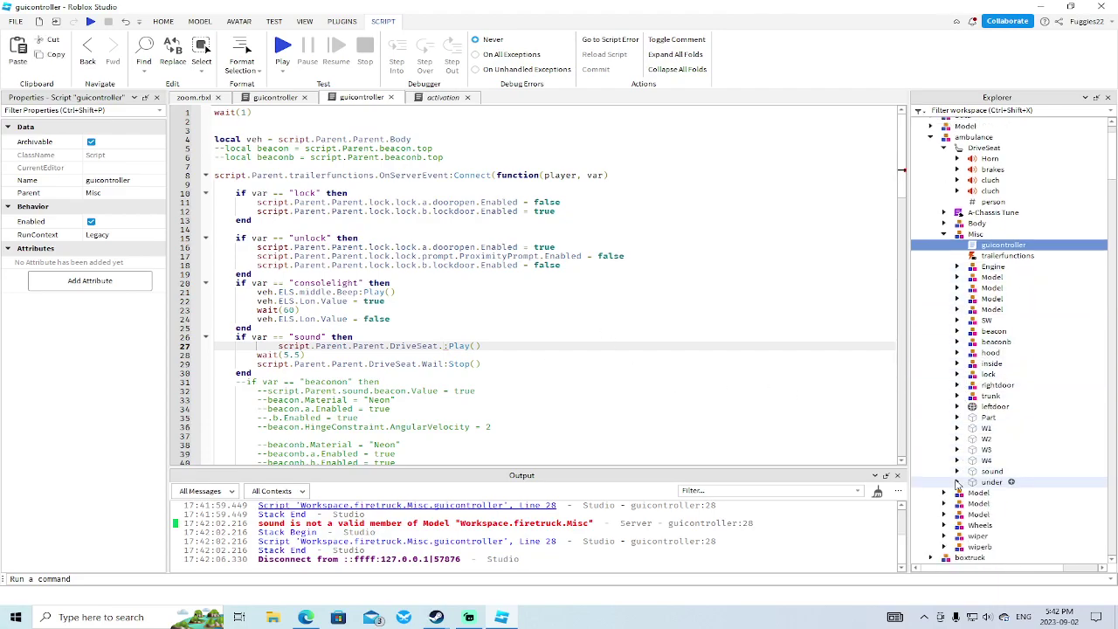
{"action": "left_click", "coordinate": [958, 471]}
{"action": "scroll", "coordinate": [993, 479], "scroll_direction": "down", "scroll_amount": 10}
{"action": "scroll", "coordinate": [993, 479], "scroll_direction": "up", "scroll_amount": 8}
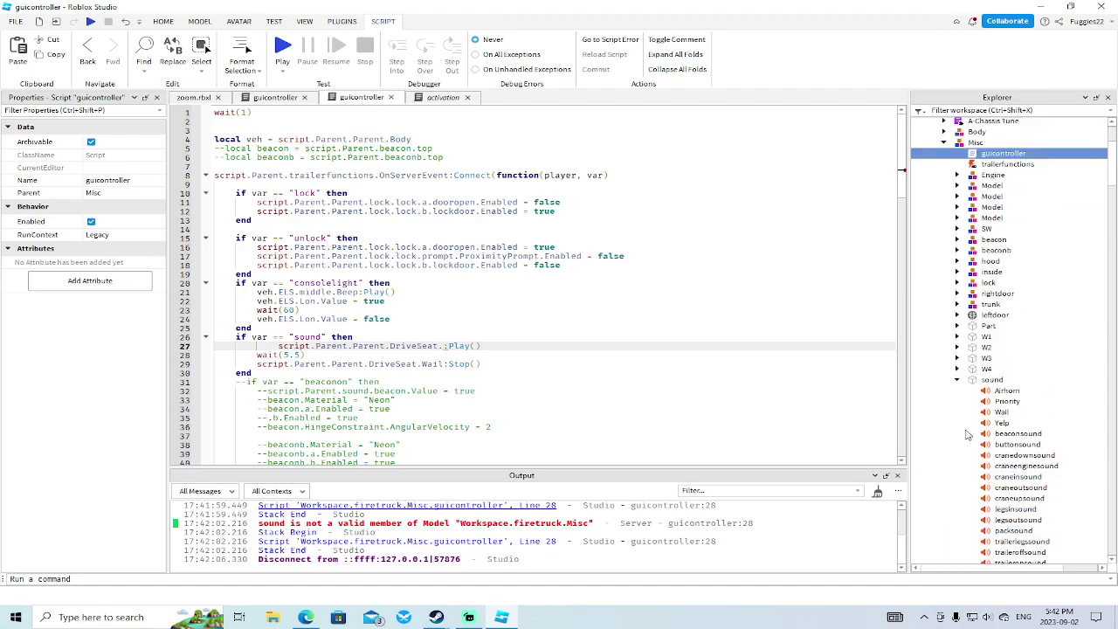
Step: Collapse the ambulance's sound part and rewrite the line 27 Play call as script.Parent.sound.Wail:Play()
{"action": "left_click", "coordinate": [957, 379]}
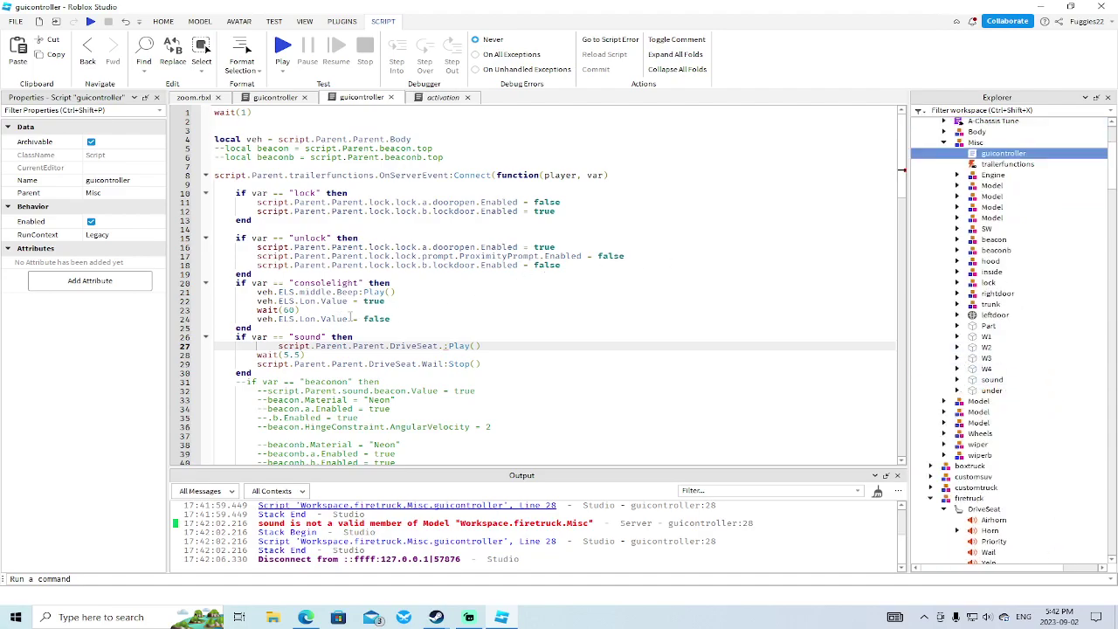
{"action": "left_click", "coordinate": [439, 345]}
{"action": "key", "text": "BackSpace"}
{"action": "key", "text": "BackSpace"}
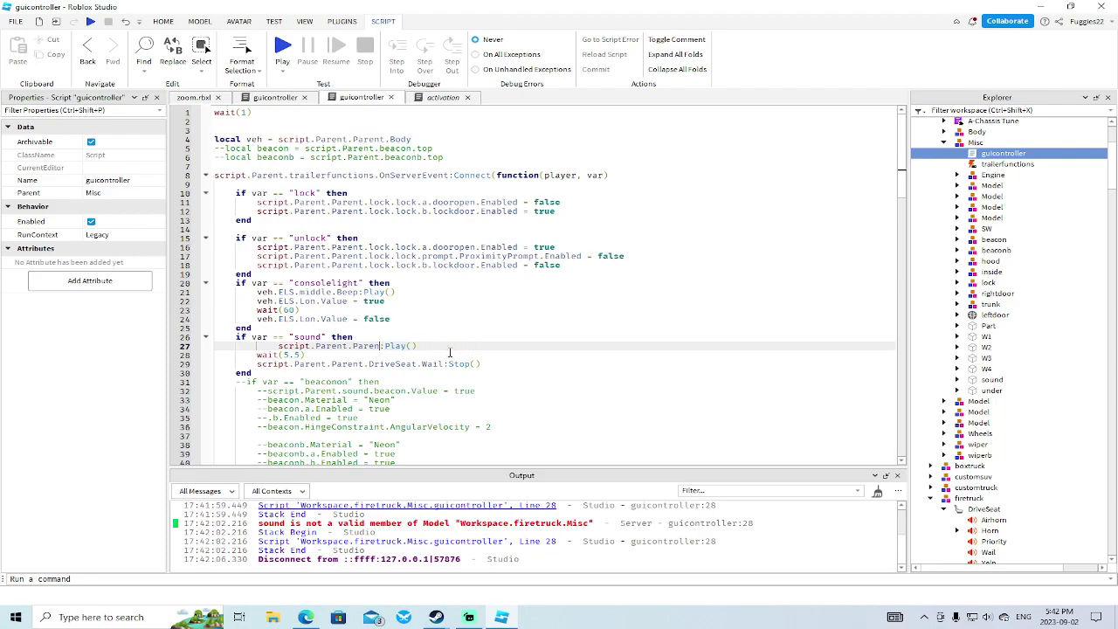
{"action": "type", "text": "sound.Wail"}
Step: Rewrite the line 29 Stop call in the same sound block as script.Parent.sound.Wail:Stop()
{"action": "left_click", "coordinate": [416, 364]}
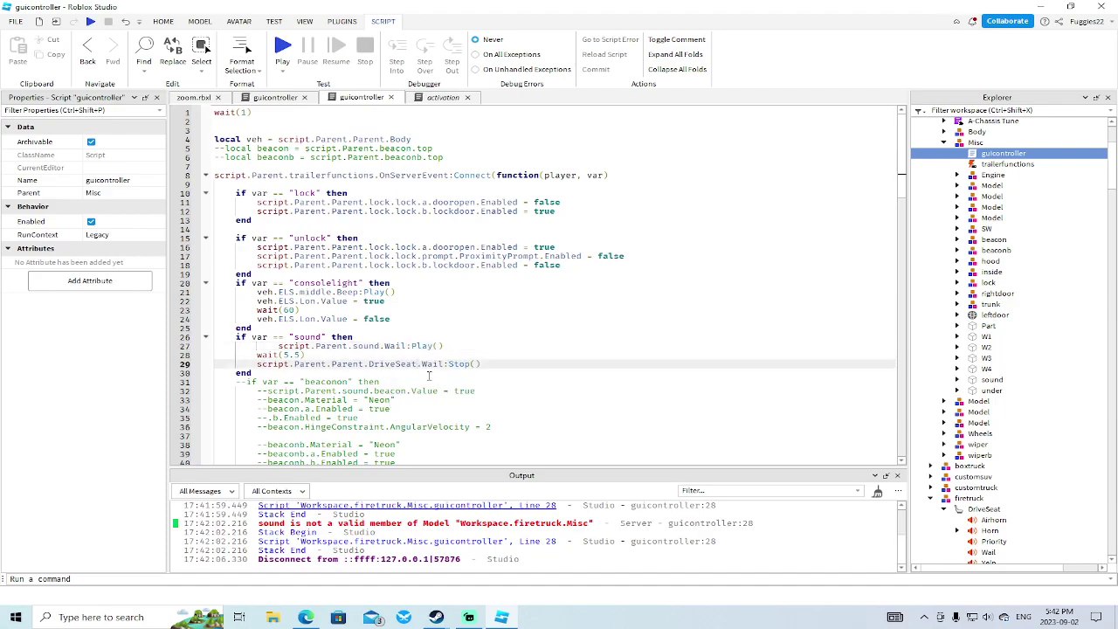
{"action": "key", "text": "BackSpace"}
{"action": "key", "text": "BackSpace"}
{"action": "key", "text": "BackSpace"}
{"action": "key", "text": "BackSpace"}
{"action": "key", "text": "BackSpace"}
{"action": "key", "text": "BackSpace"}
{"action": "key", "text": "BackSpace"}
{"action": "key", "text": "BackSpace"}
{"action": "key", "text": "BackSpace"}
{"action": "key", "text": "BackSpace"}
{"action": "key", "text": "BackSpace"}
{"action": "key", "text": "BackSpace"}
{"action": "key", "text": "BackSpace"}
{"action": "key", "text": "BackSpace"}
{"action": "key", "text": "BackSpace"}
{"action": "key", "text": "BackSpace"}
{"action": "type", "text": "sound"}
Step: Close the ambulance's guicontroller script and the activation script, keeping the firetruck's guicontroller open
{"action": "left_click", "coordinate": [390, 97]}
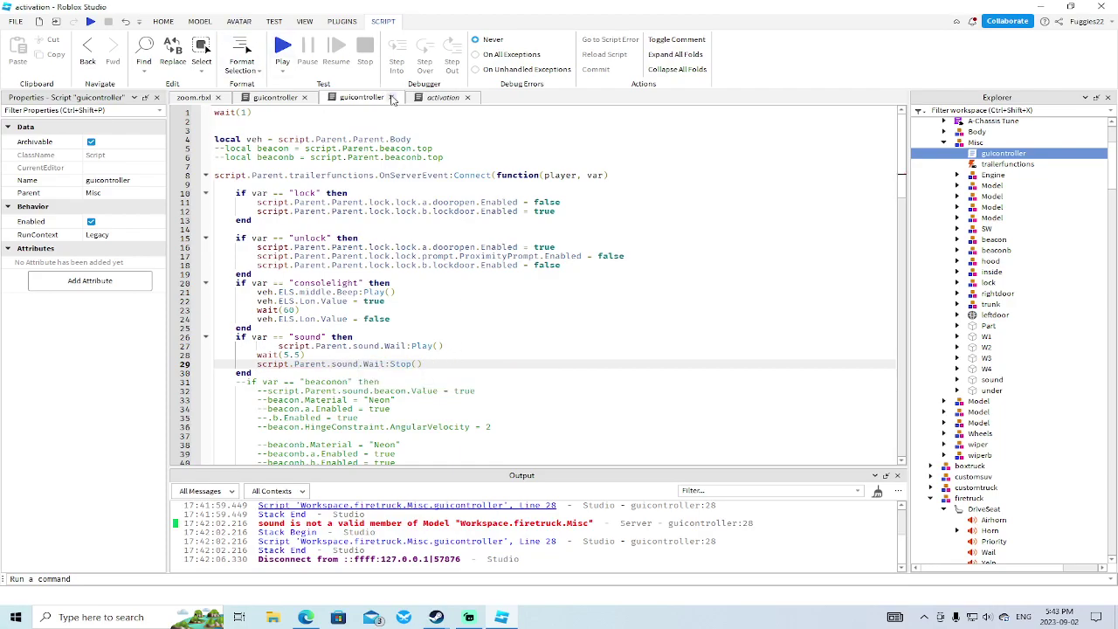
{"action": "left_click", "coordinate": [282, 99]}
{"action": "left_click", "coordinate": [349, 98]}
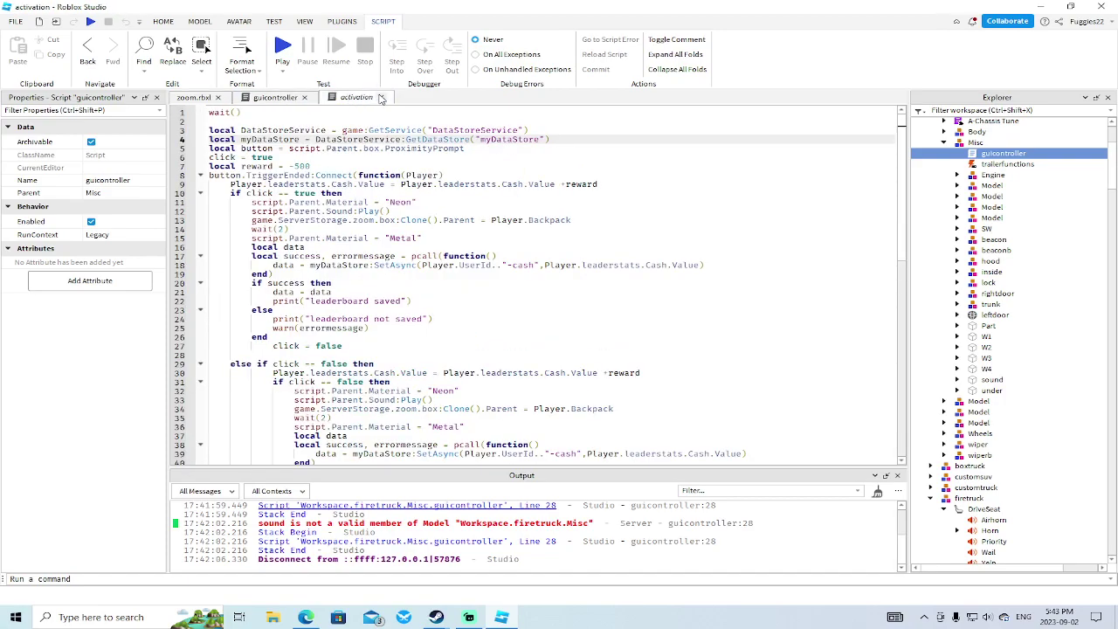
{"action": "left_click", "coordinate": [382, 97]}
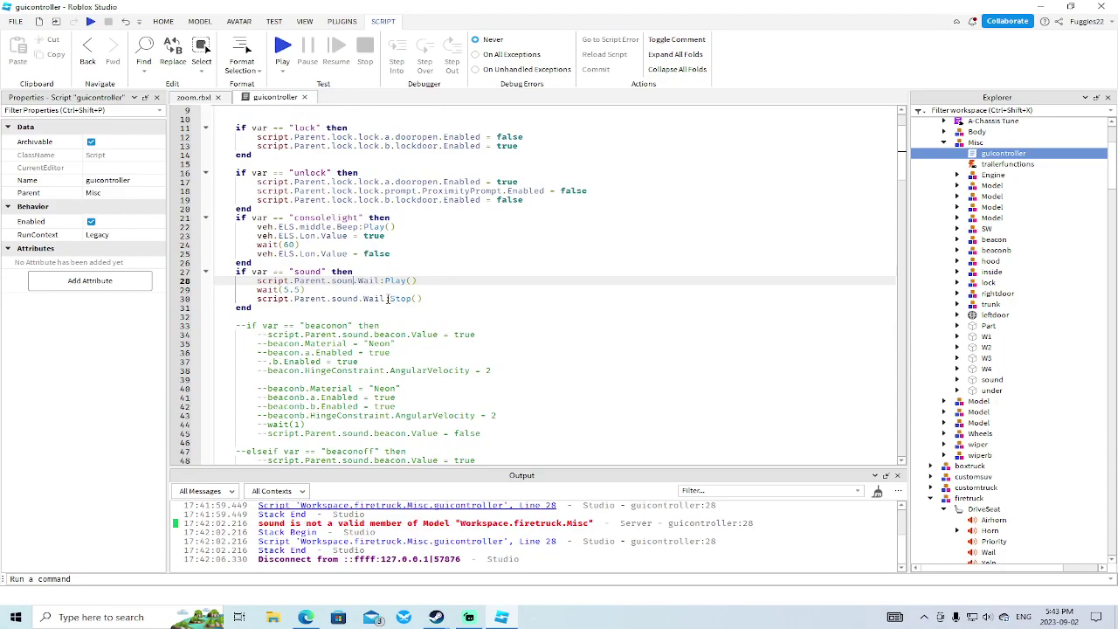
Step: Change the firetruck script's line 28 Play call to script.Parent.Parent.DriveSeat.Wail:Play()
{"action": "key", "text": "Delete"}
{"action": "key", "text": "BackSpace"}
{"action": "key", "text": "BackSpace"}
{"action": "key", "text": "BackSpace"}
{"action": "key", "text": "BackSpace"}
{"action": "type", "text": "Parent.DriveSeat"}
Step: Change the firetruck script's line 30 Stop call to script.Parent.Parent.DriveSeat.Wail:Stop()
{"action": "left_click", "coordinate": [359, 299]}
{"action": "key", "text": "BackSpace"}
{"action": "key", "text": "BackSpace"}
{"action": "key", "text": "BackSpace"}
{"action": "key", "text": "BackSpace"}
{"action": "key", "text": "BackSpace"}
{"action": "type", "text": "Parent.DriveSeat"}
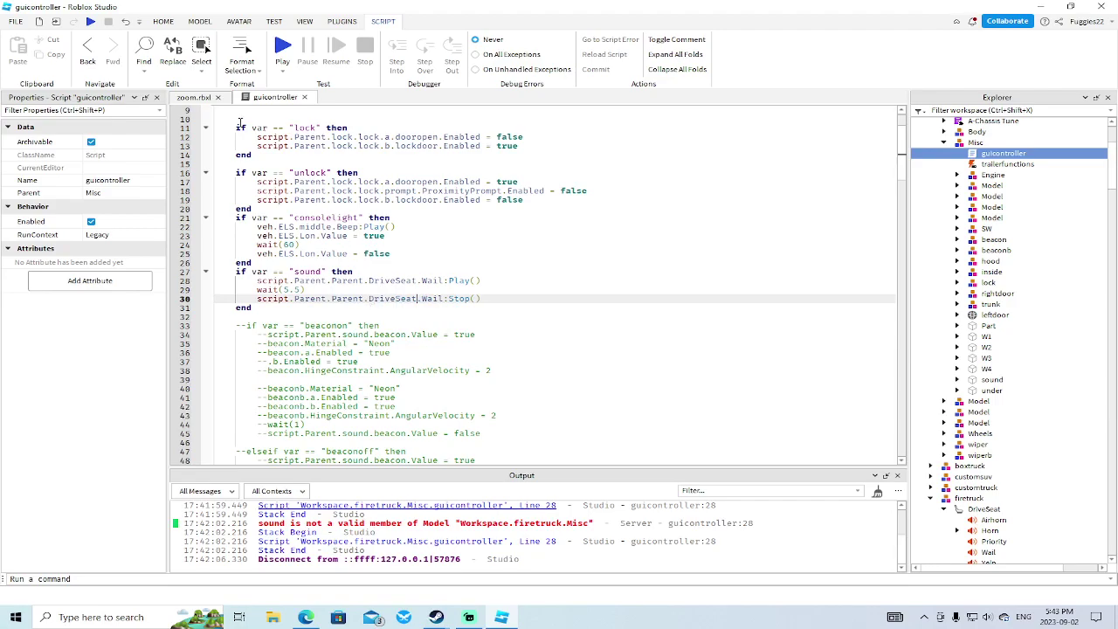
Step: Start a playtest, walk to the yellow fire truck, activate its side controls and close the Water Controls panel
{"action": "left_click", "coordinate": [91, 21]}
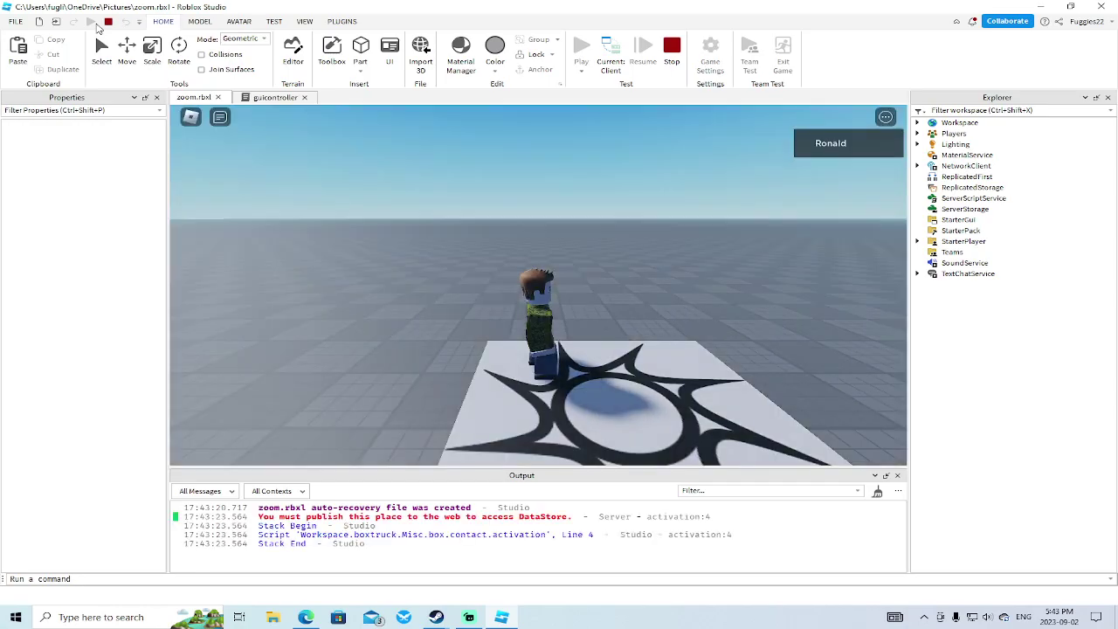
{"action": "key", "text": "a"}
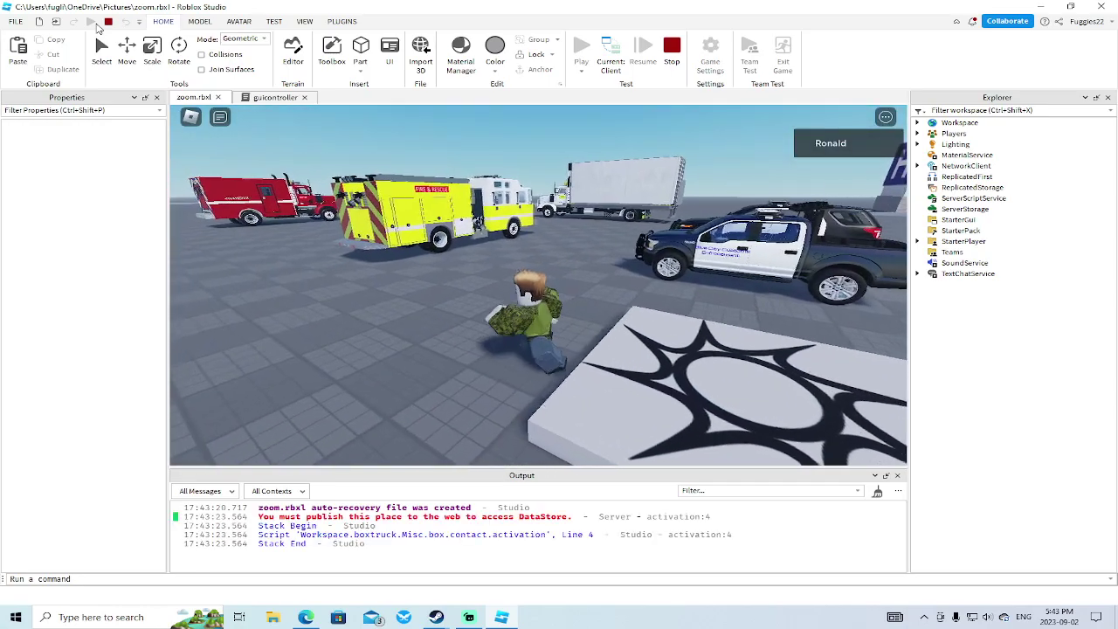
{"action": "key", "text": "w"}
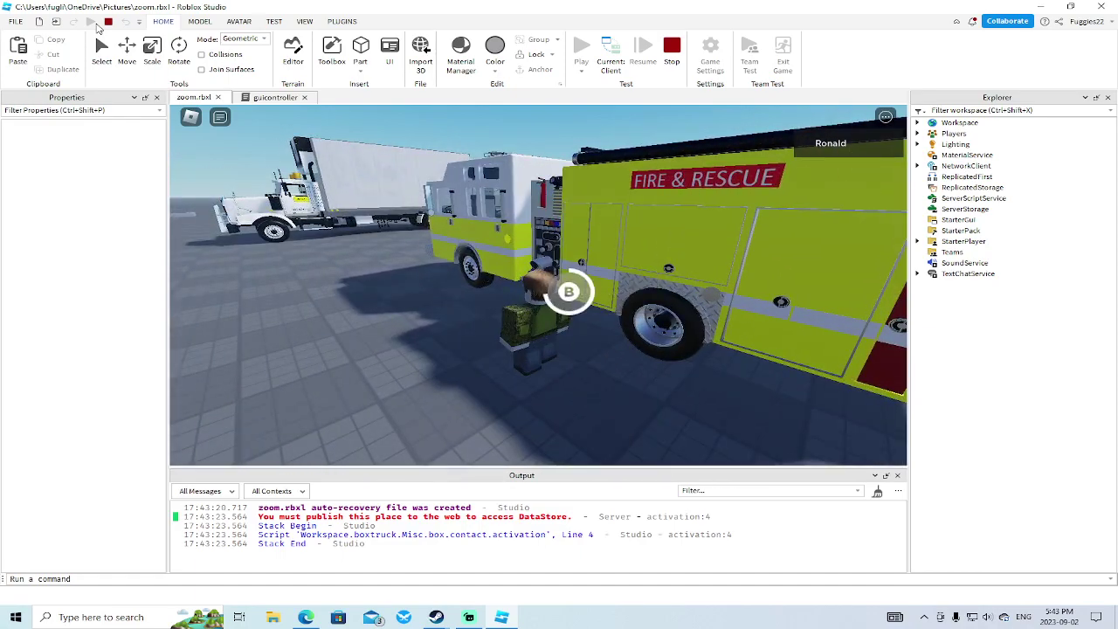
{"action": "key", "text": "b"}
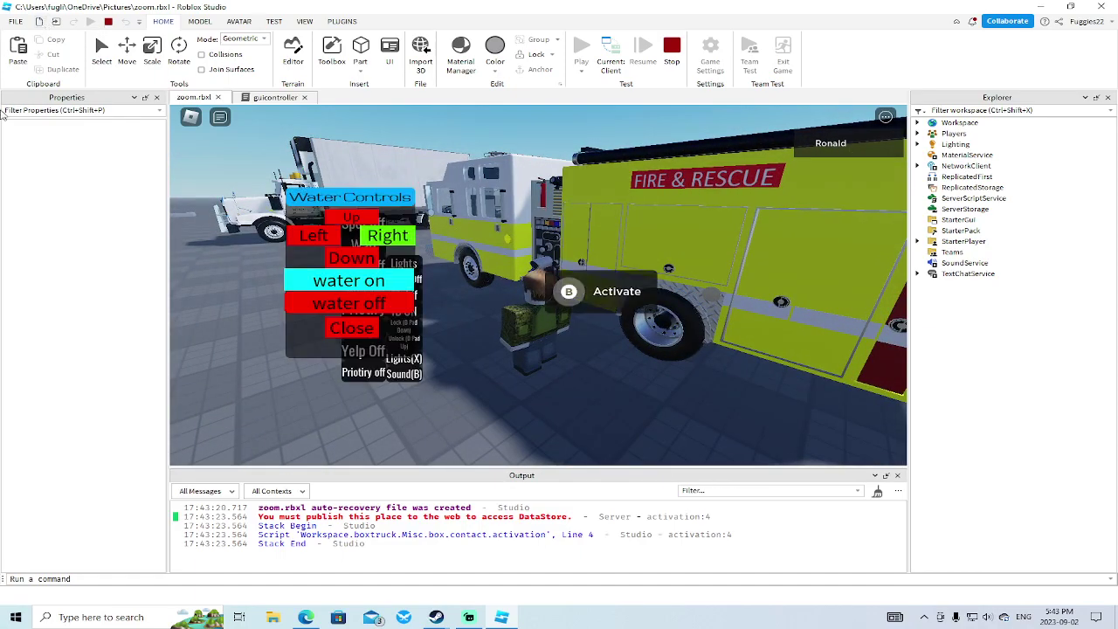
{"action": "left_click", "coordinate": [336, 335]}
Step: Walk around the fire truck with the siren and lock controls open, and end the playtest
{"action": "key", "text": "w"}
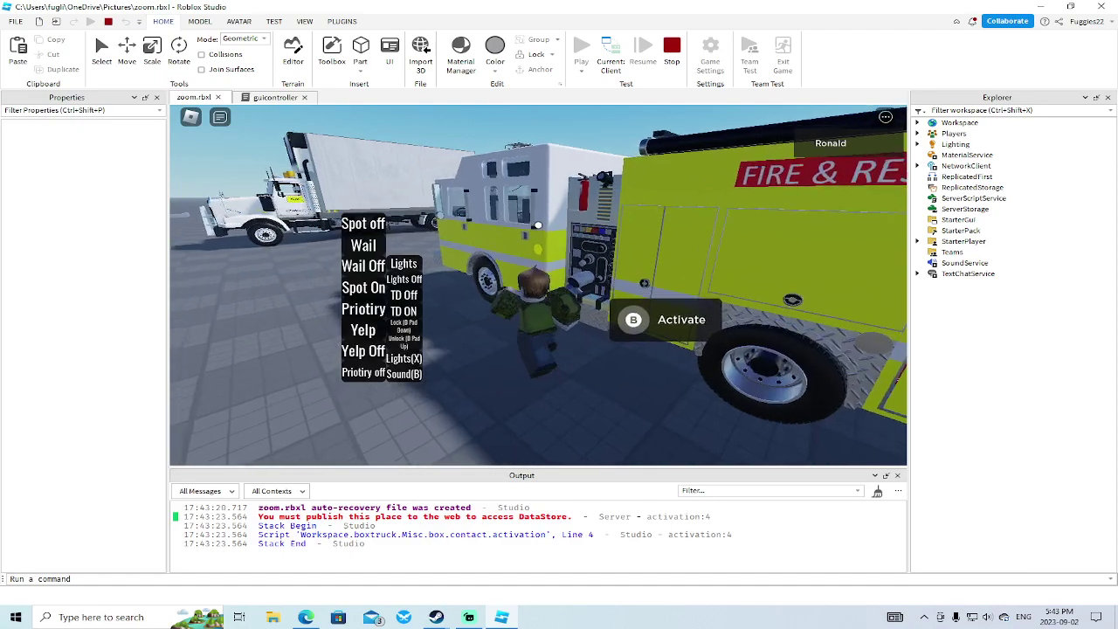
{"action": "key", "text": "s"}
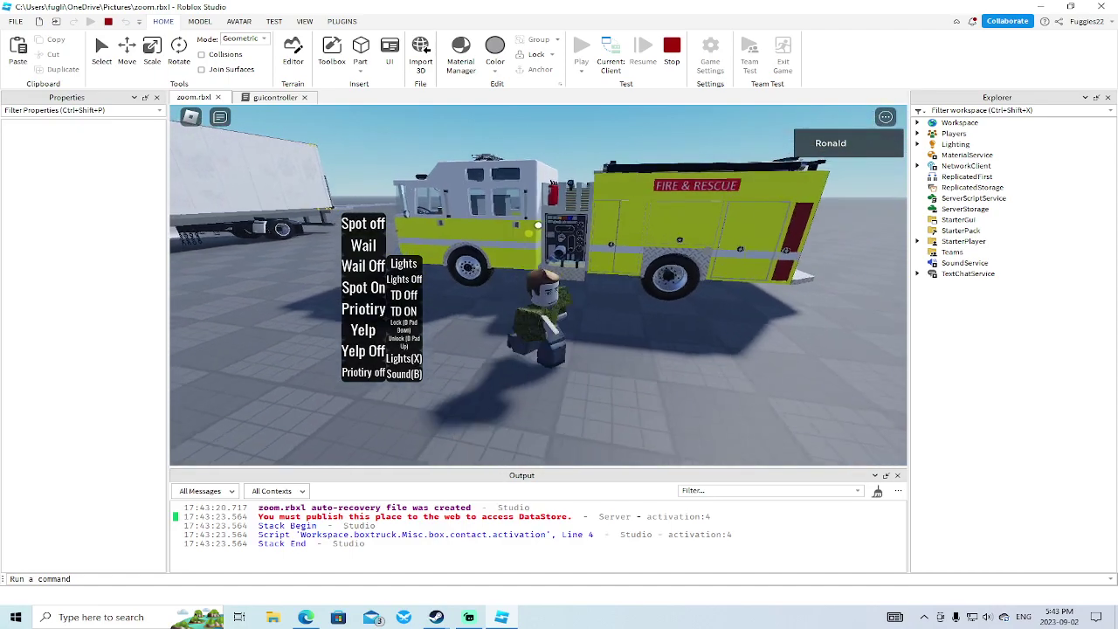
{"action": "key", "text": "d"}
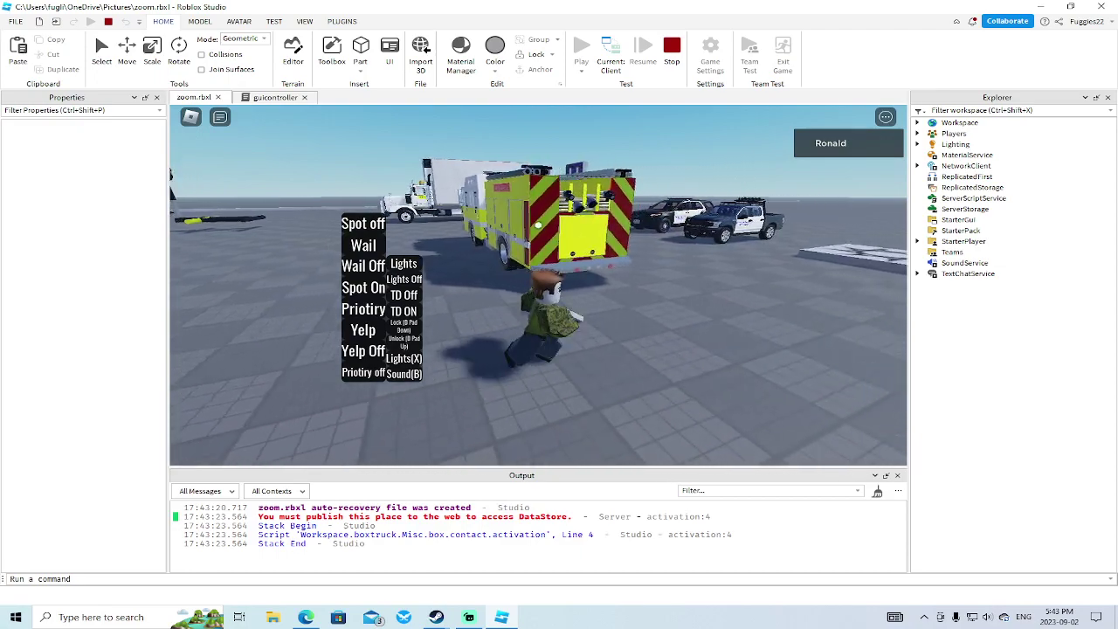
{"action": "key", "text": "s"}
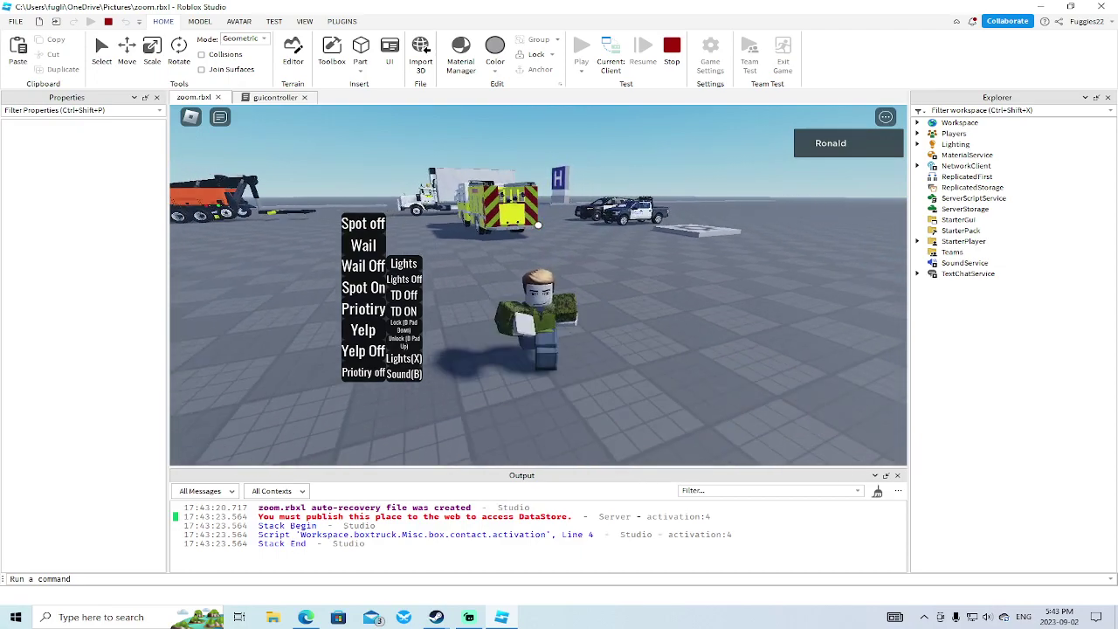
{"action": "key", "text": "w"}
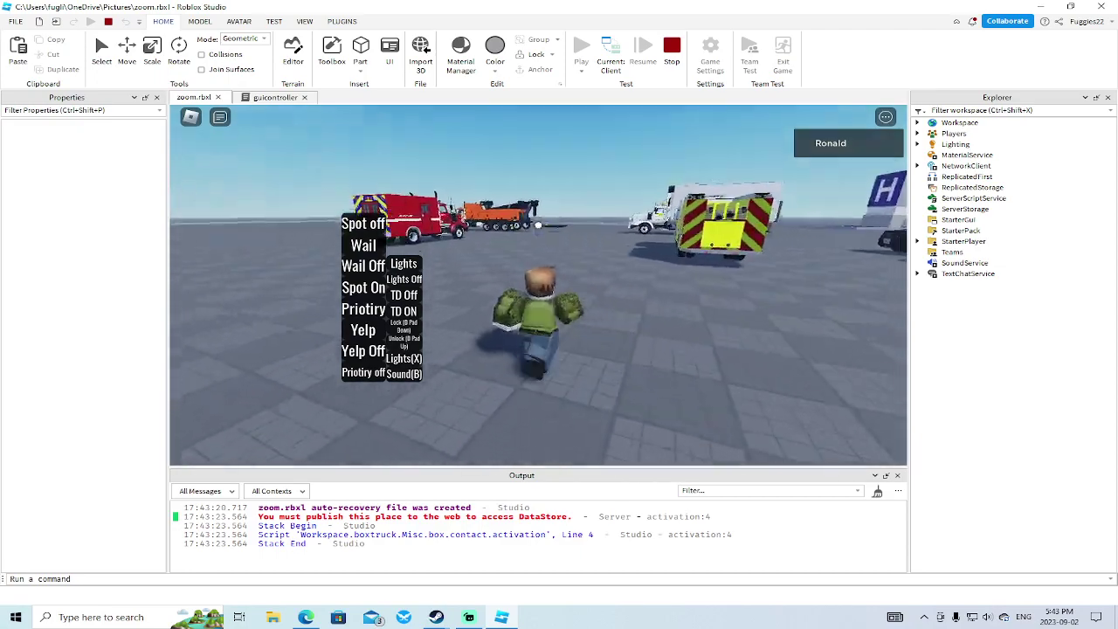
{"action": "key", "text": "w"}
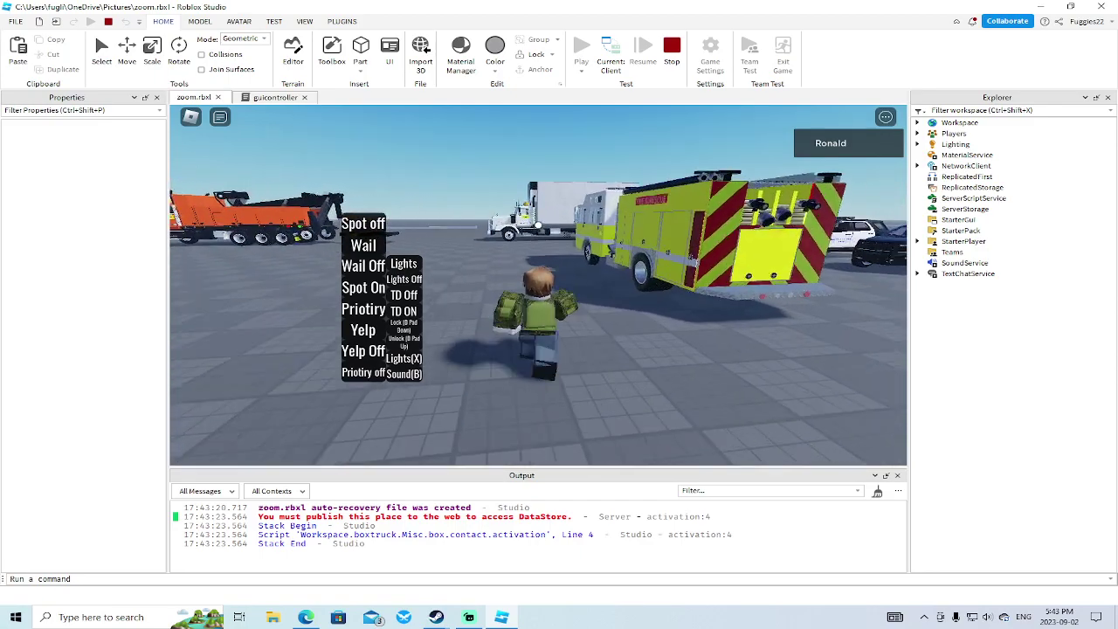
{"action": "key", "text": "w"}
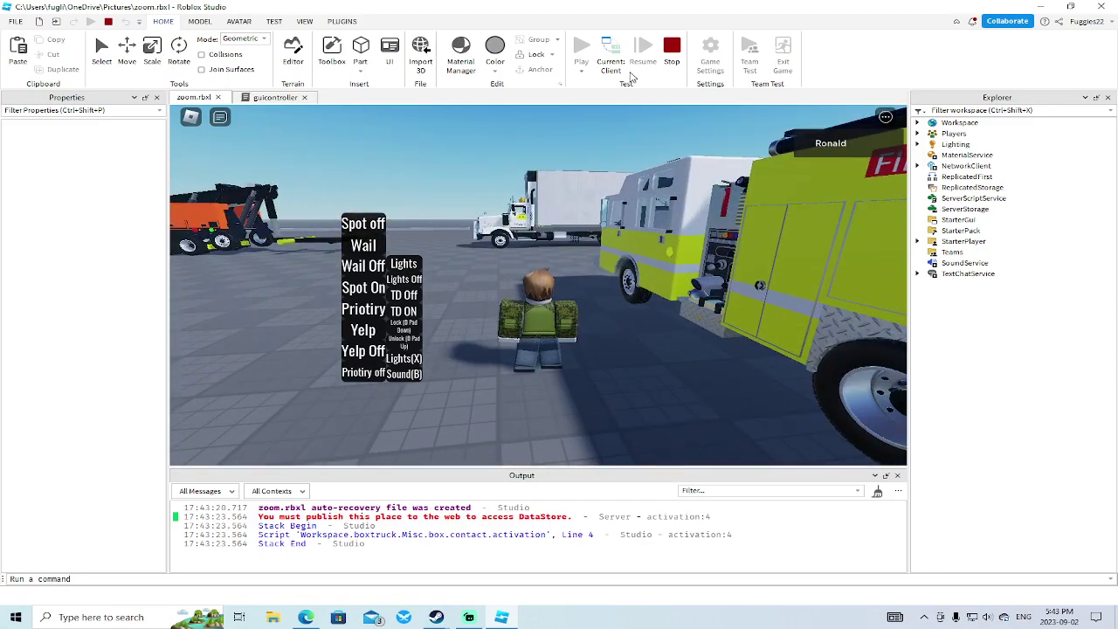
{"action": "left_click", "coordinate": [673, 48]}
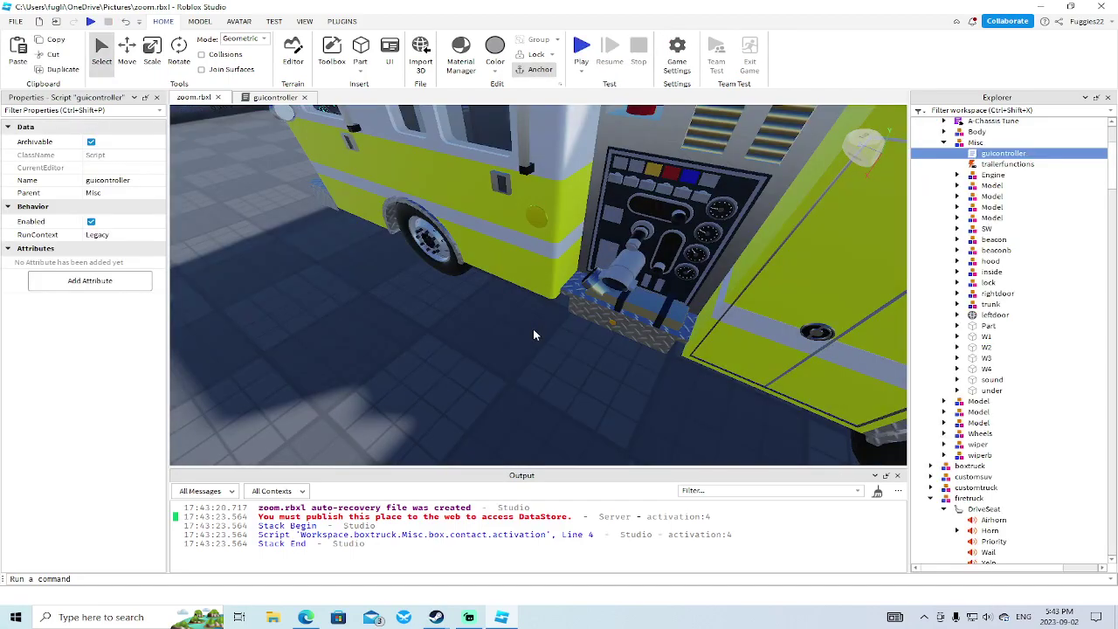
Step: Playtest again, activate the fire truck's side controls and close Water Controls to test the remaining lock and sound controls
{"action": "scroll", "coordinate": [533, 328], "scroll_direction": "down", "scroll_amount": 5}
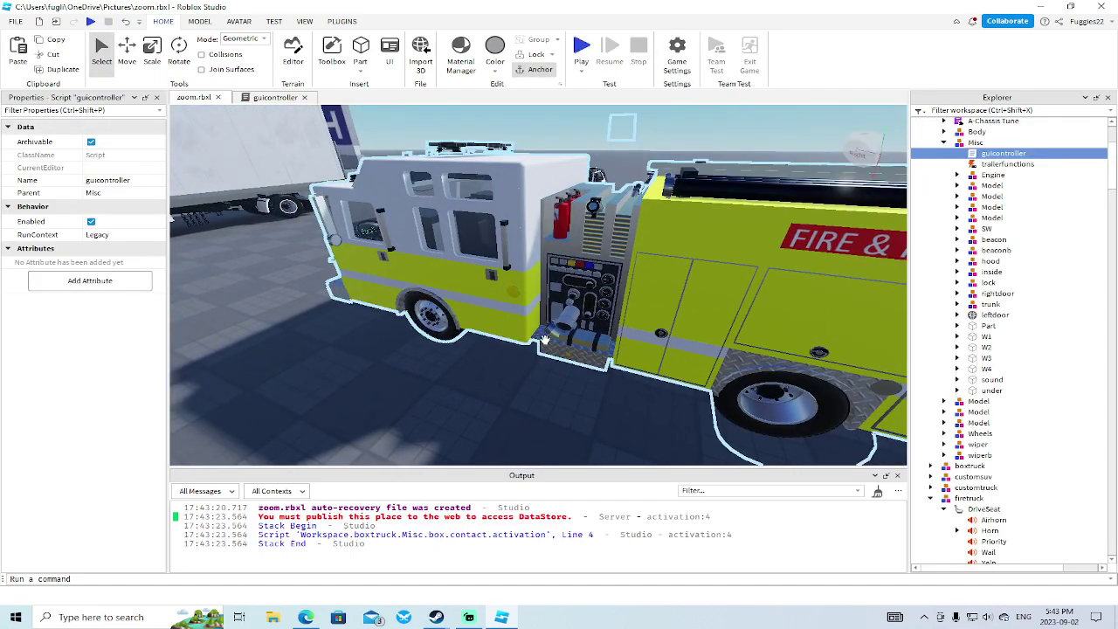
{"action": "left_click", "coordinate": [90, 21]}
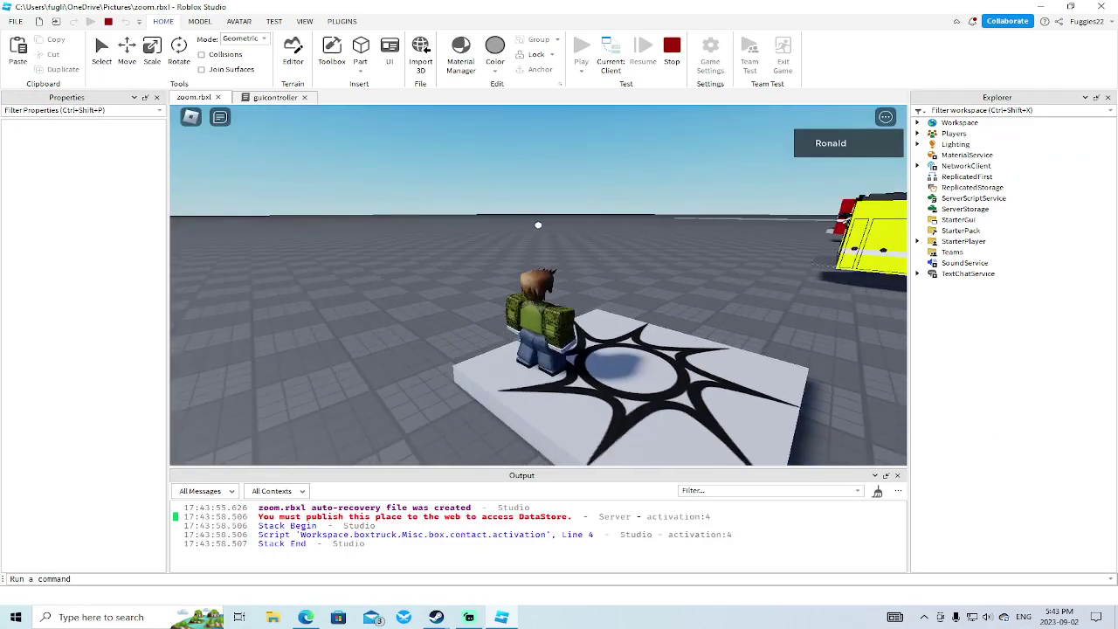
{"action": "right_click_drag", "start_coordinate": [264, 299], "coordinate": [268, 307]}
{"action": "key", "text": "w"}
{"action": "key", "text": "a"}
{"action": "key", "text": "a"}
{"action": "key", "text": "w"}
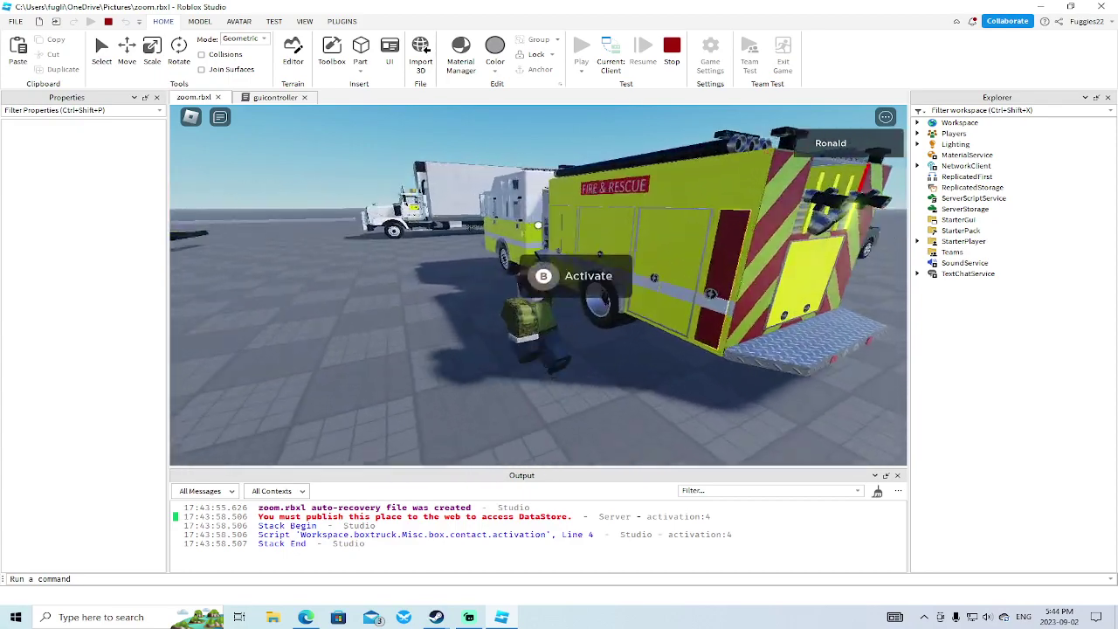
{"action": "key", "text": "b"}
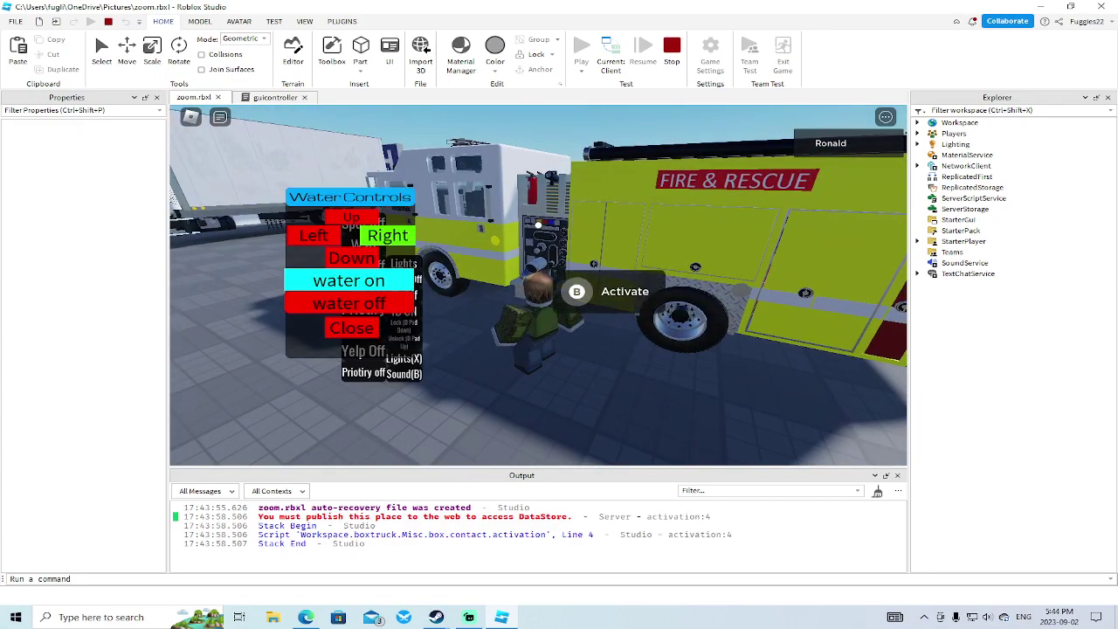
{"action": "left_click", "coordinate": [345, 328]}
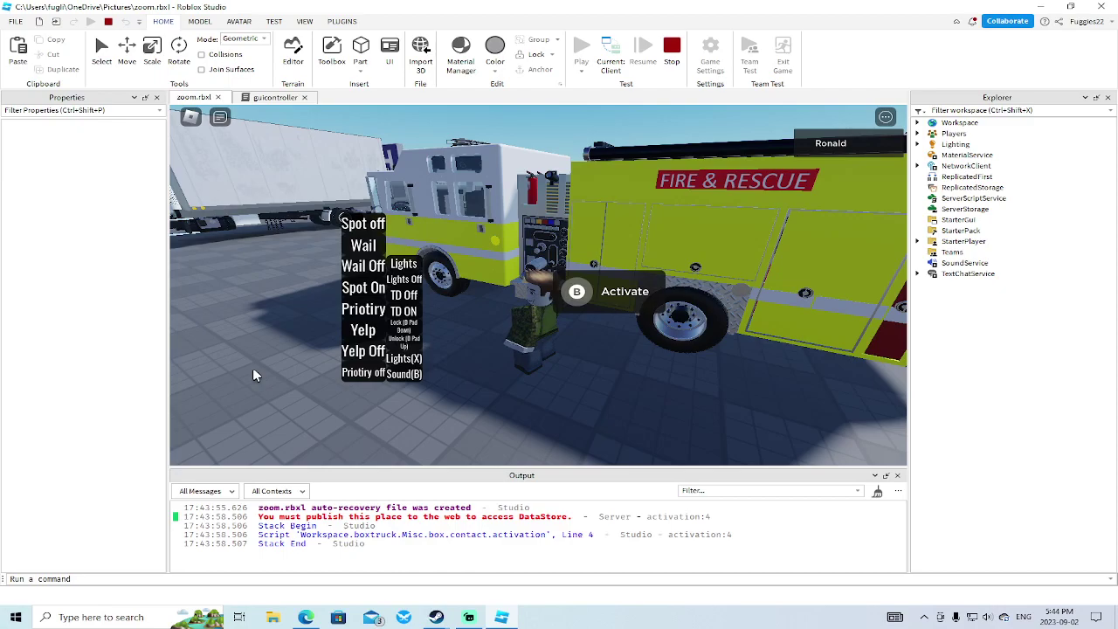
{"action": "key", "text": "w"}
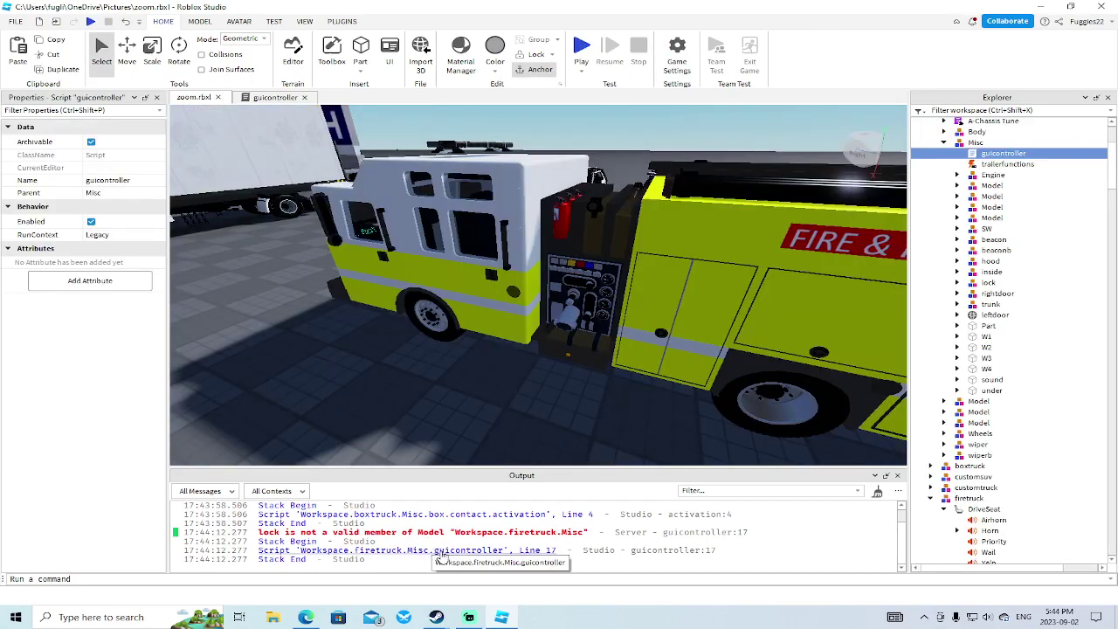
Step: Open the script at the line 17 lock error and locate the fire truck's lock part in the model hierarchy
{"action": "left_click", "coordinate": [437, 550]}
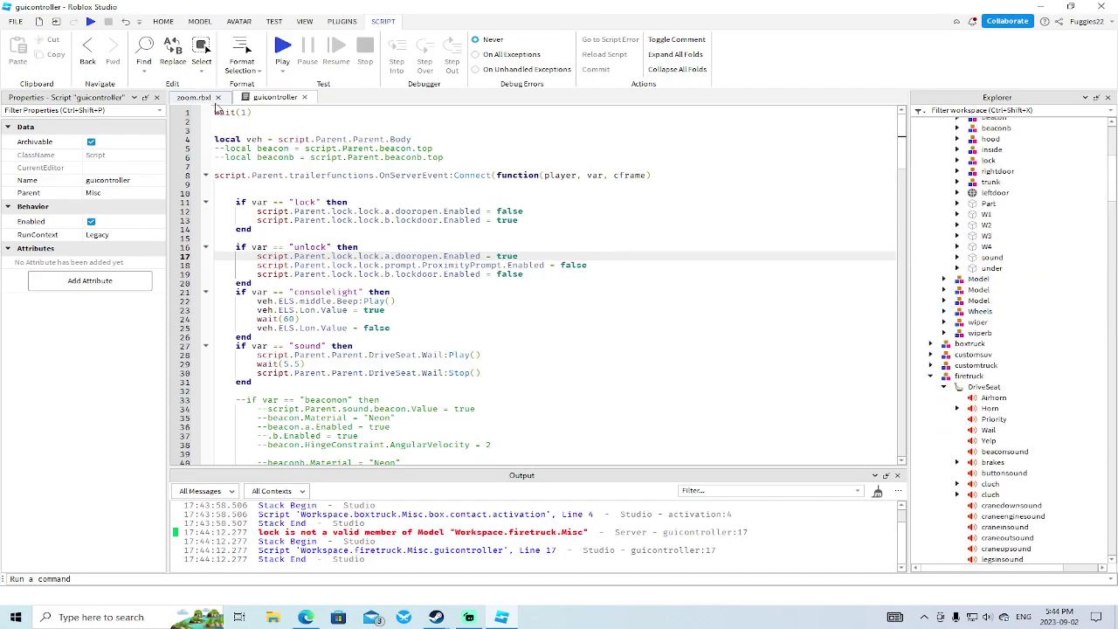
{"action": "left_click", "coordinate": [200, 98]}
{"action": "left_click", "coordinate": [587, 340]}
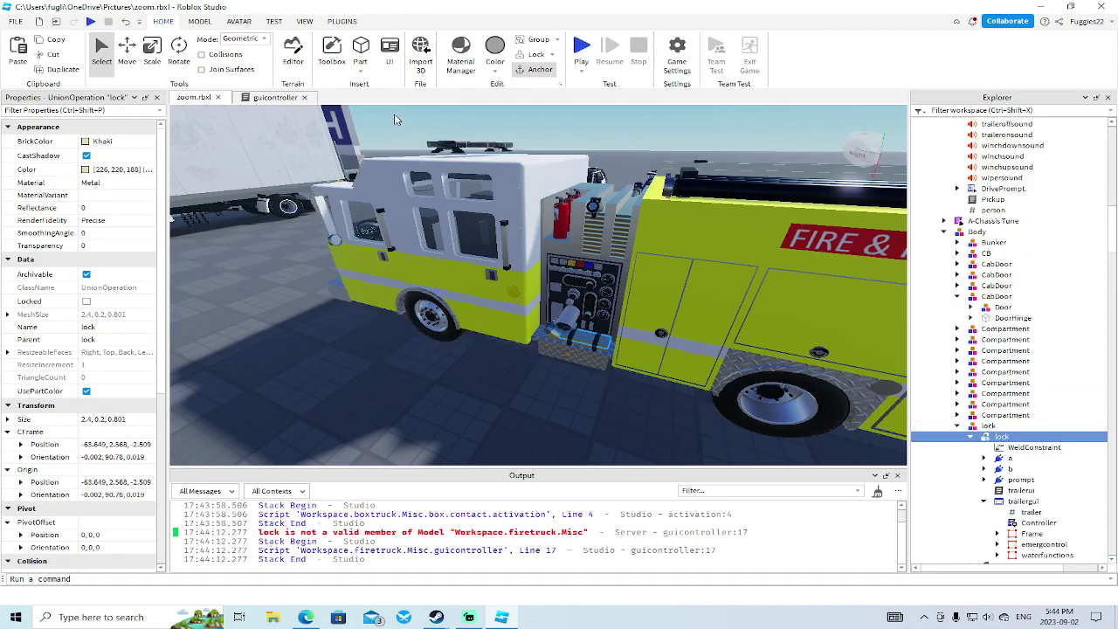
{"action": "left_click", "coordinate": [267, 97]}
{"action": "scroll", "coordinate": [621, 242], "scroll_direction": "down", "scroll_amount": 3}
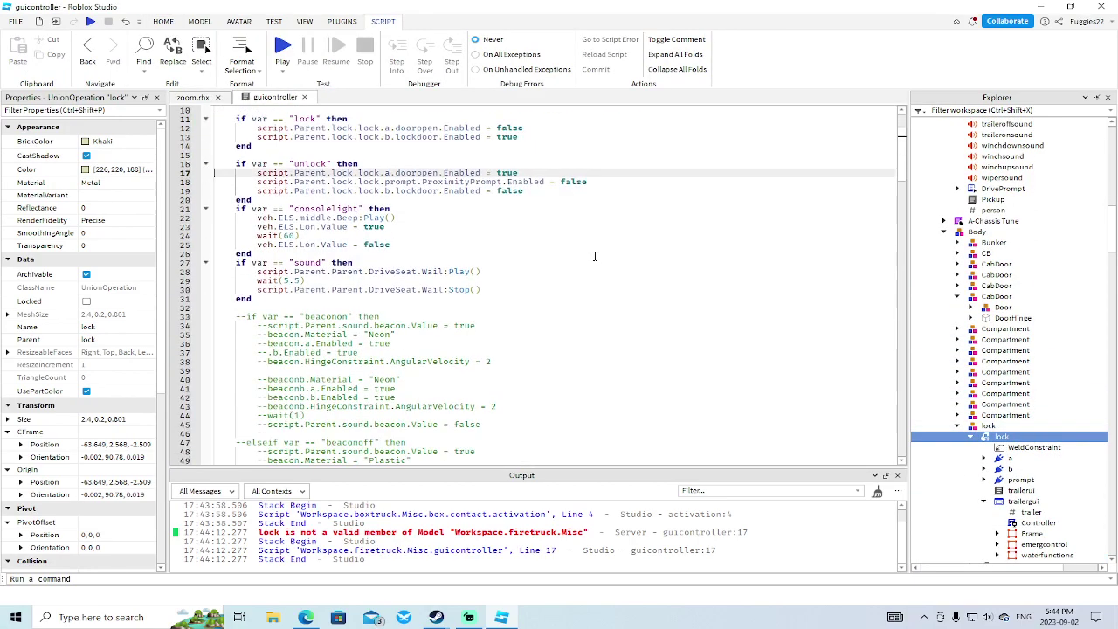
{"action": "scroll", "coordinate": [604, 243], "scroll_direction": "up", "scroll_amount": 1}
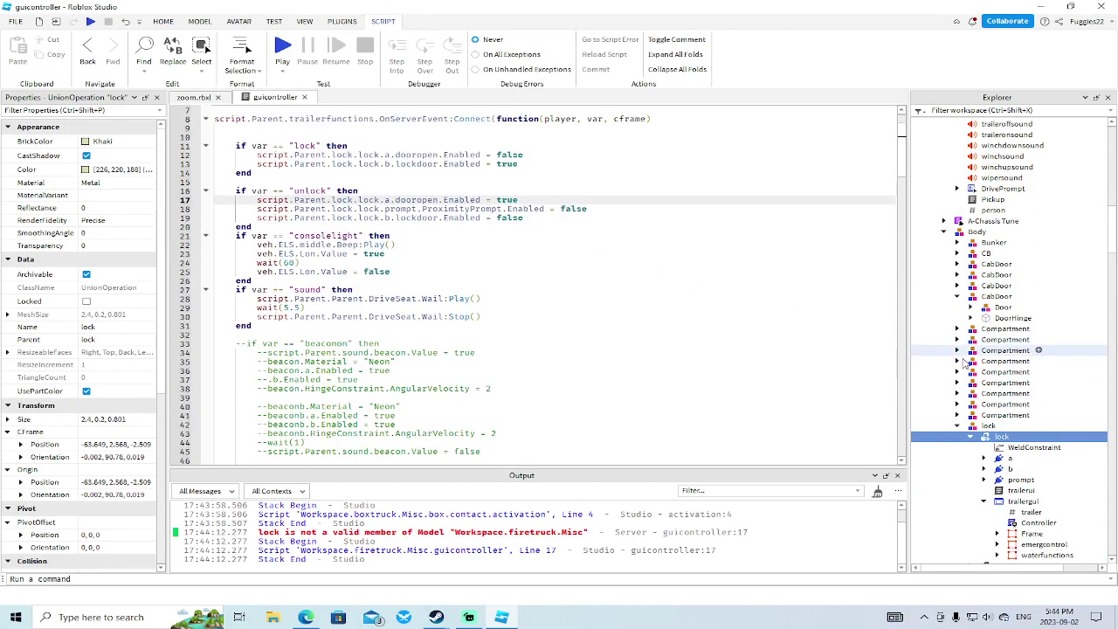
{"action": "scroll", "coordinate": [1045, 489], "scroll_direction": "down", "scroll_amount": 4}
{"action": "scroll", "coordinate": [1046, 491], "scroll_direction": "up", "scroll_amount": 3}
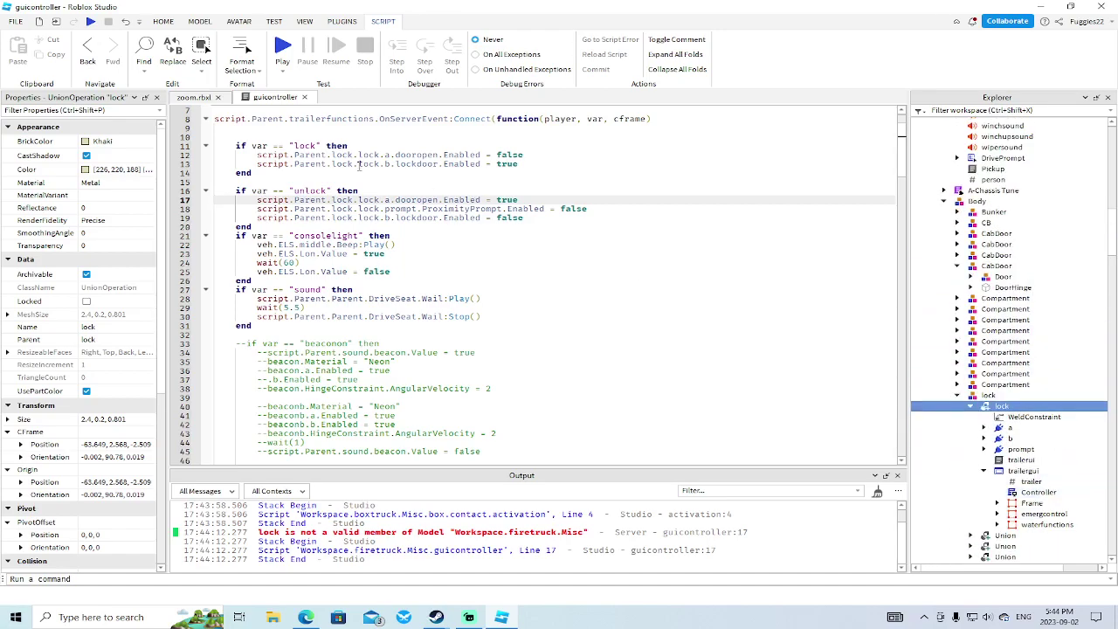
Step: Redirect both lock paths in the "lock" block, lines 12 and 13, through script.Parent.Parent.Body
{"action": "left_click", "coordinate": [328, 155]}
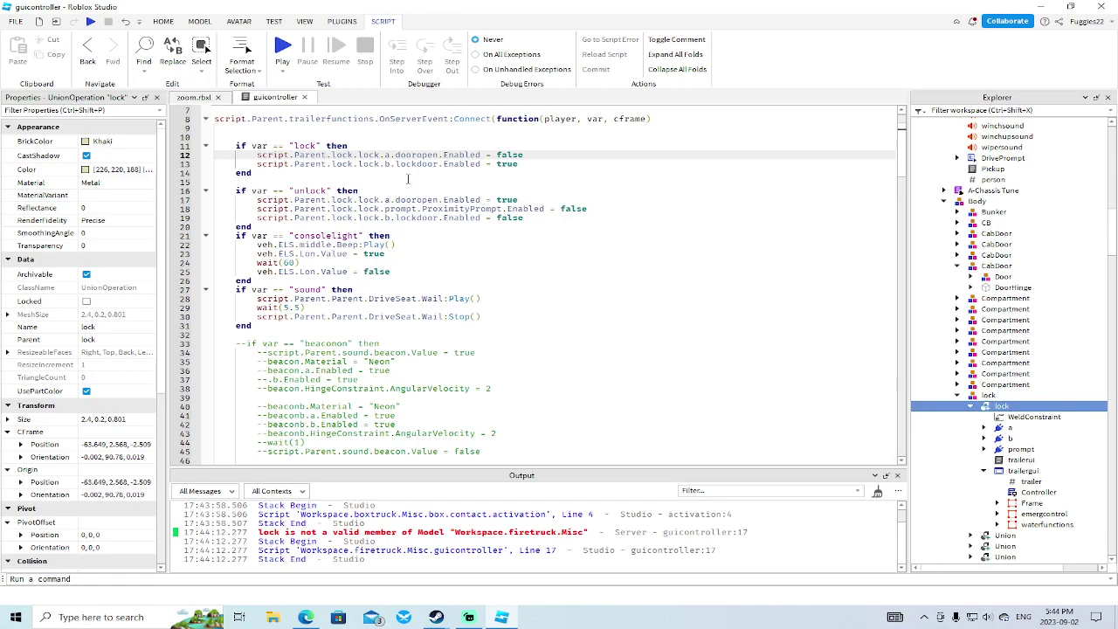
{"action": "type", "text": "Parent.Parent.Body"}
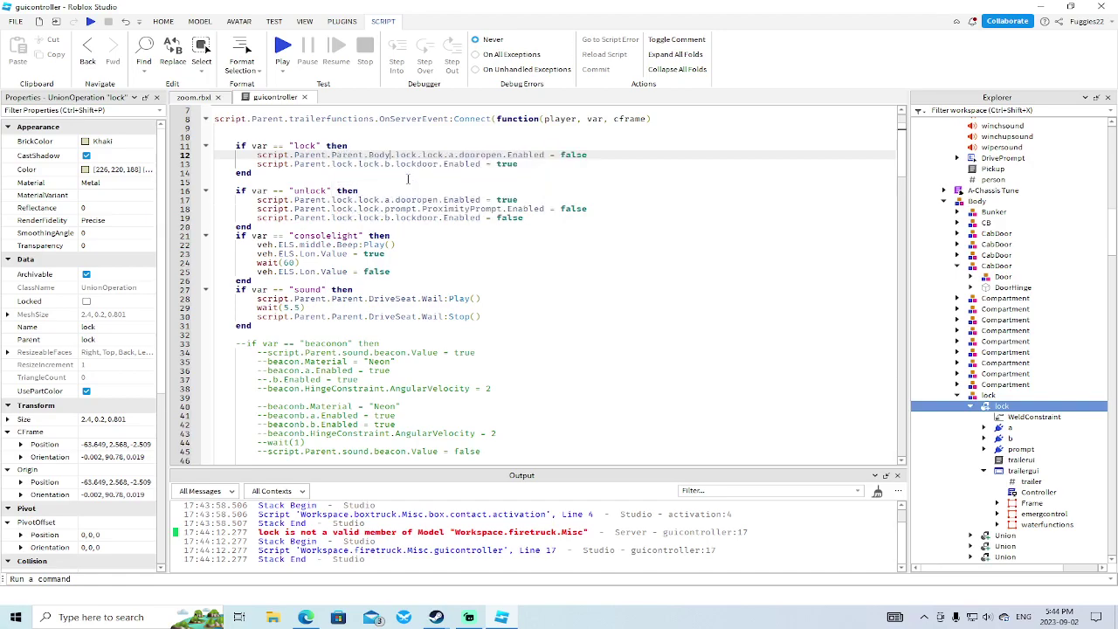
{"action": "left_click", "coordinate": [328, 164]}
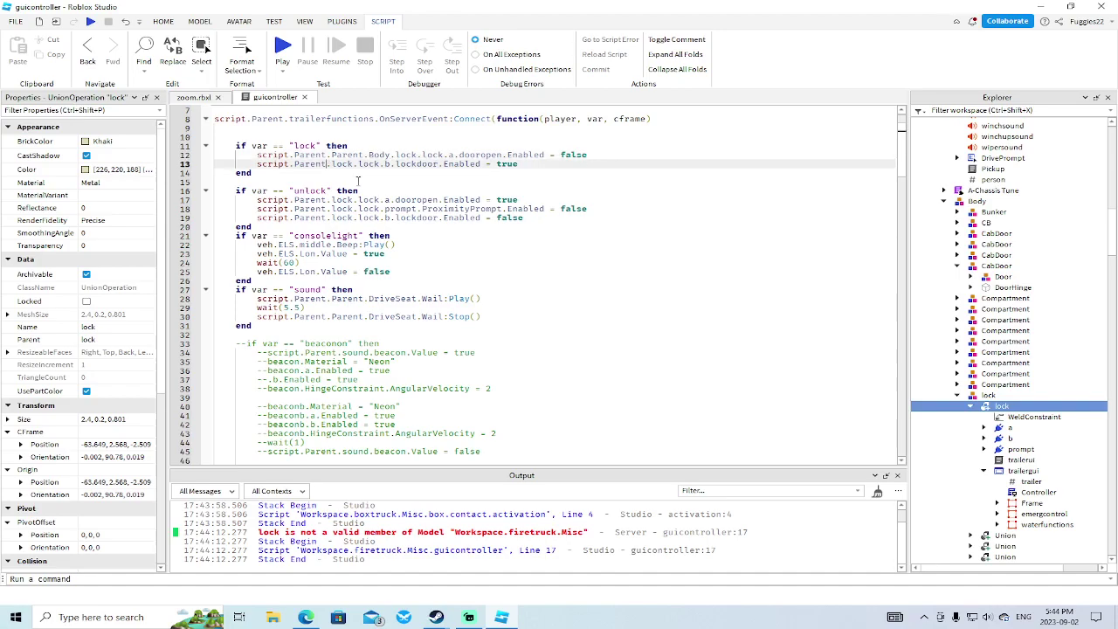
{"action": "type", "text": ".p"}
{"action": "key", "text": "Tab"}
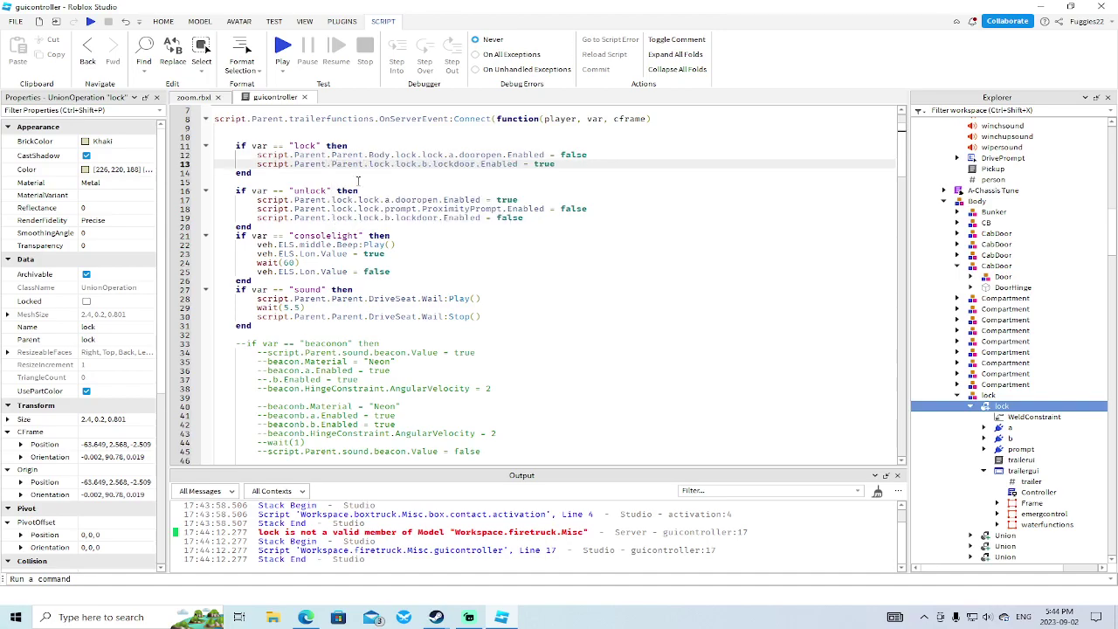
{"action": "type", "text": ".Body"}
Step: Redirect the dooropen path on line 17 of the "unlock" block through script.Parent.Parent.Body
{"action": "left_click", "coordinate": [329, 200]}
{"action": "type", "text": ".p"}
{"action": "key", "text": "Tab"}
{"action": "type", "text": ".Body"}
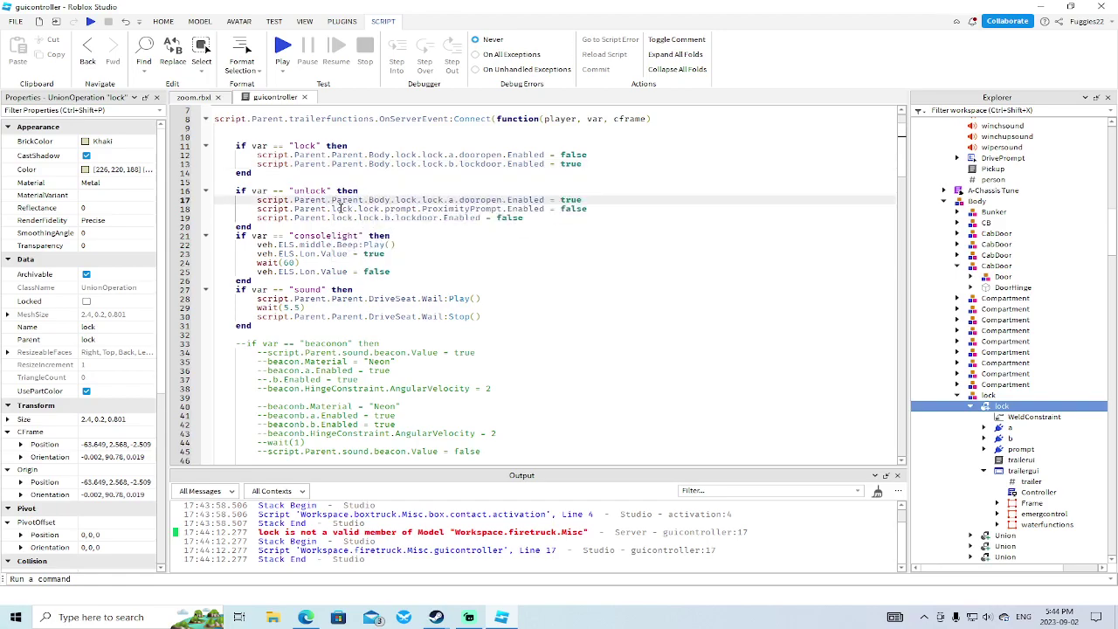
Step: Redirect the prompt and lockdoor paths on lines 18 and 19 of the "unlock" block through script.Parent.Parent.Body
{"action": "left_click", "coordinate": [329, 210]}
{"action": "type", "text": ".Parent.Body"}
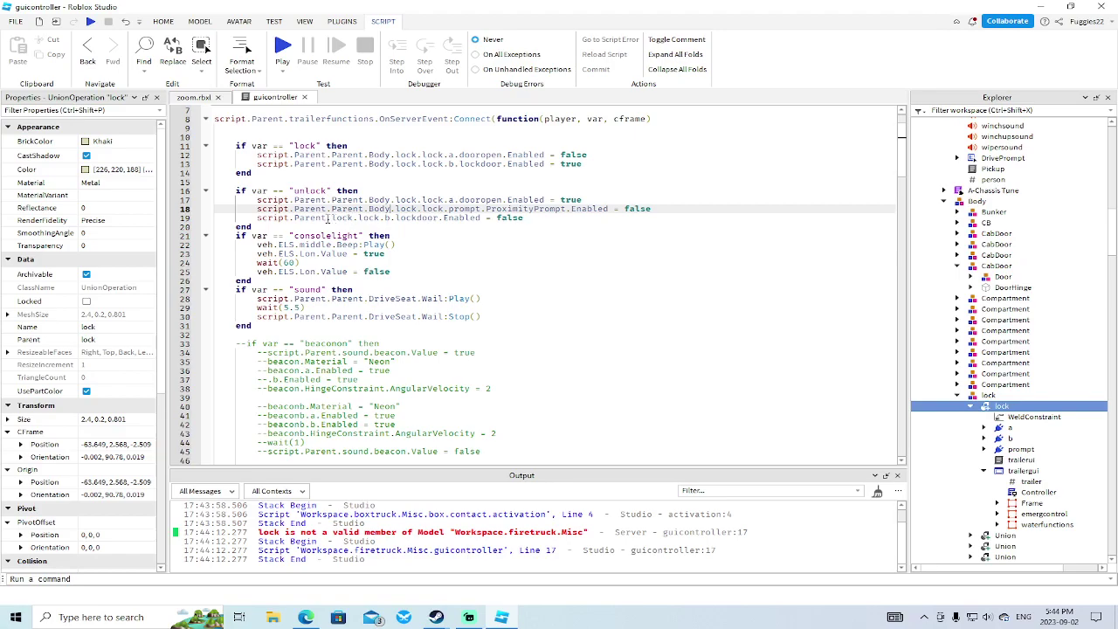
{"action": "left_click", "coordinate": [329, 219]}
{"action": "type", "text": ".Parent"}
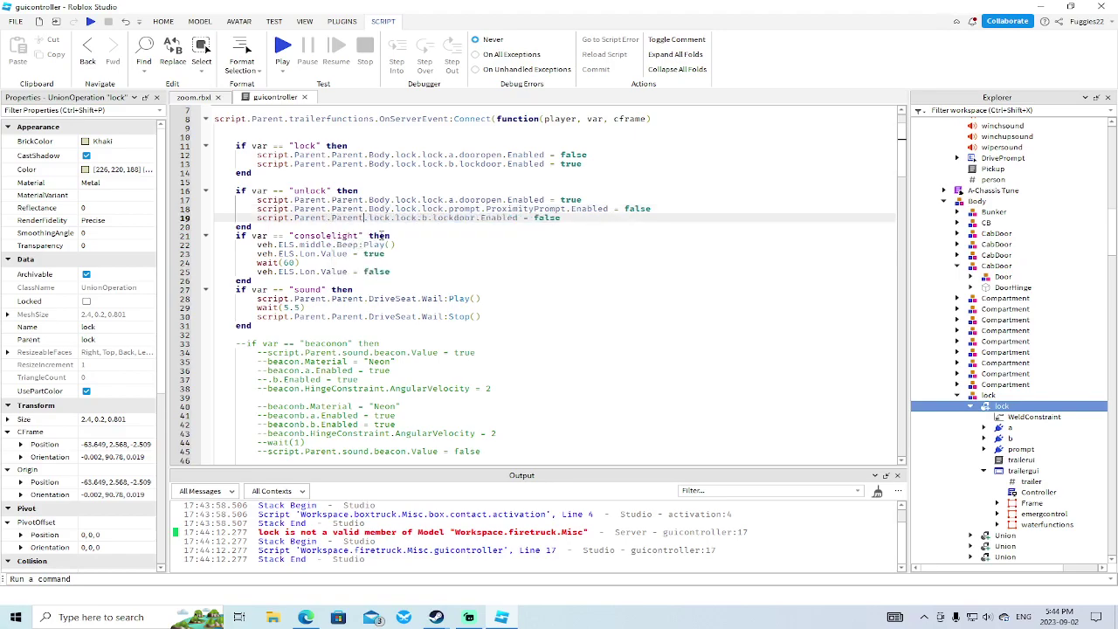
{"action": "type", "text": ".Body"}
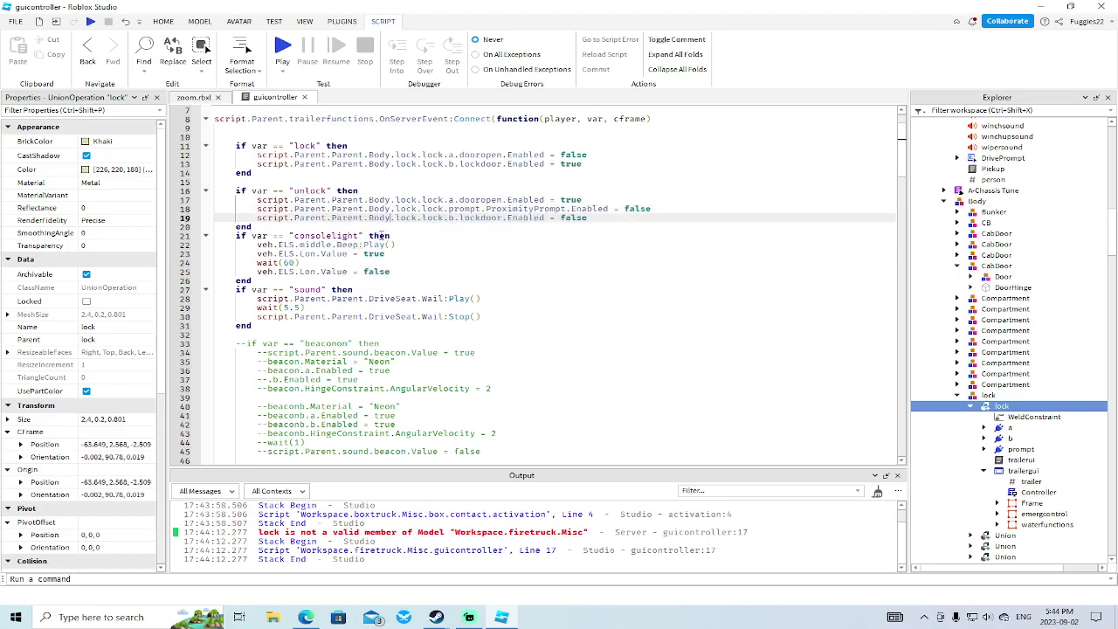
Step: Start a playtest, walk to the yellow fire truck, activate its side controls and close Water Controls
{"action": "left_click", "coordinate": [90, 22]}
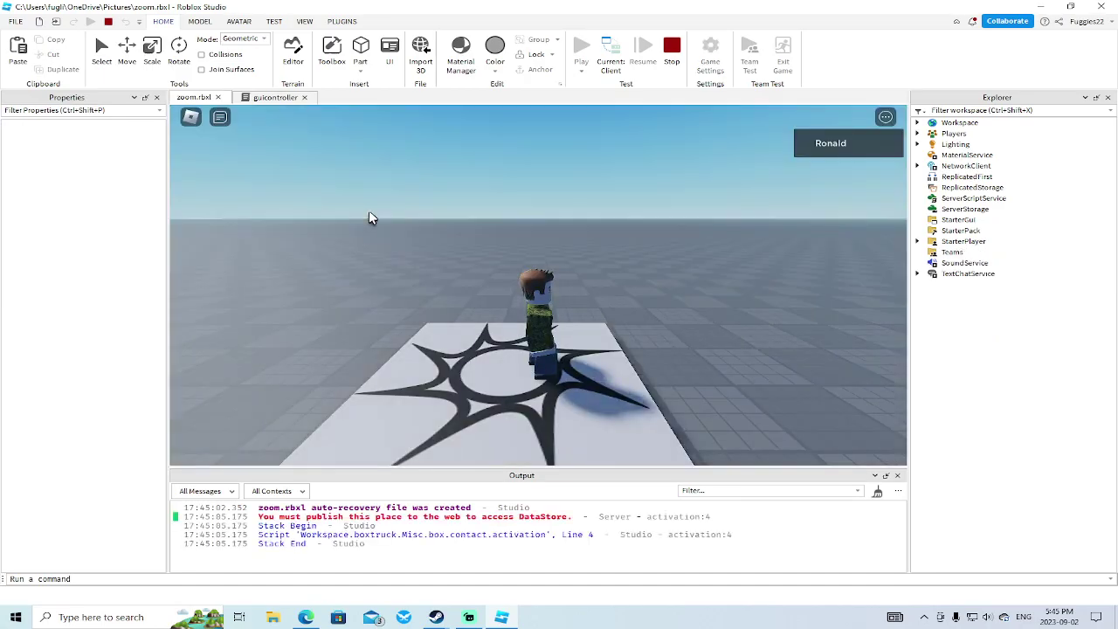
{"action": "right_click_drag", "start_coordinate": [369, 211], "coordinate": [369, 212]}
{"action": "key", "text": "w"}
{"action": "key", "text": "w"}
{"action": "key", "text": "w"}
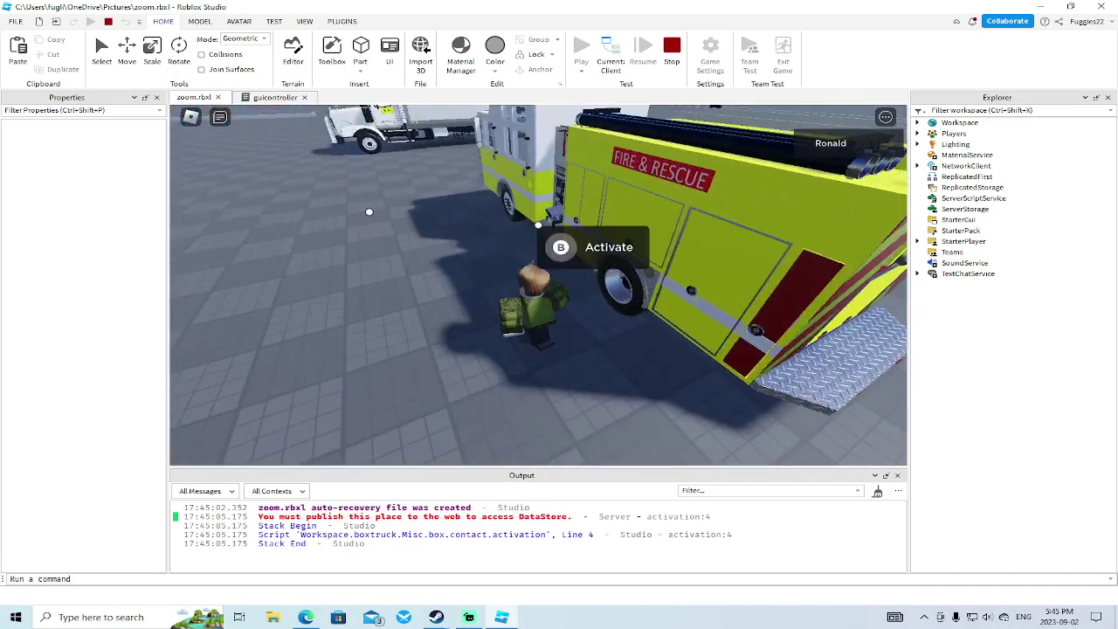
{"action": "key", "text": "b"}
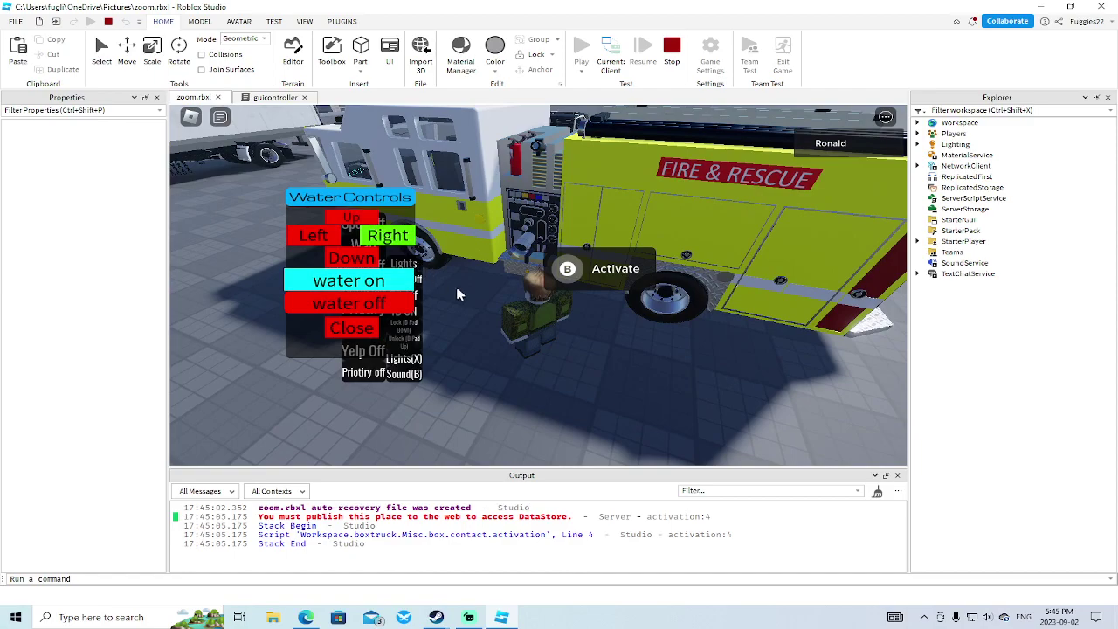
{"action": "left_click", "coordinate": [354, 330]}
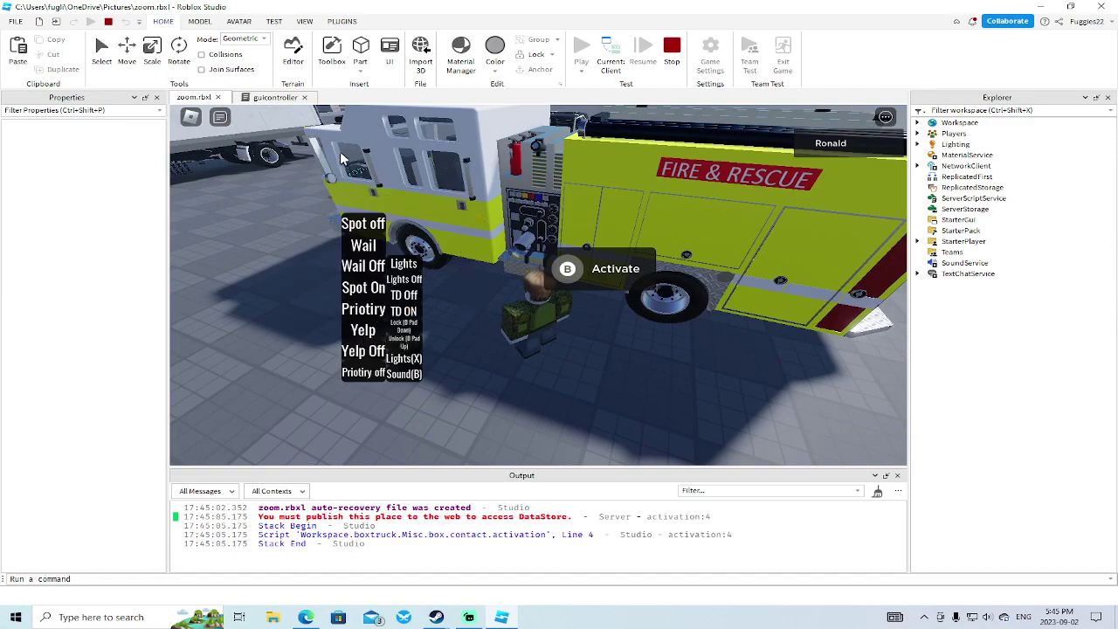
Step: Walk to the fire truck's cab, take the driver's seat and end the playtest
{"action": "key", "text": "a"}
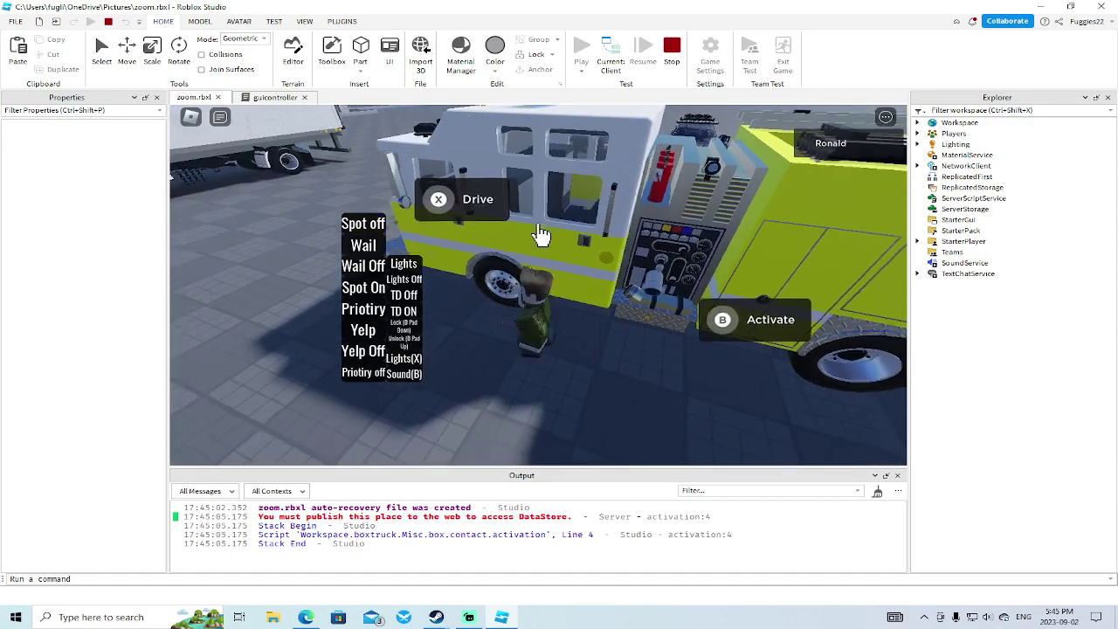
{"action": "key", "text": "a"}
{"action": "key", "text": "a"}
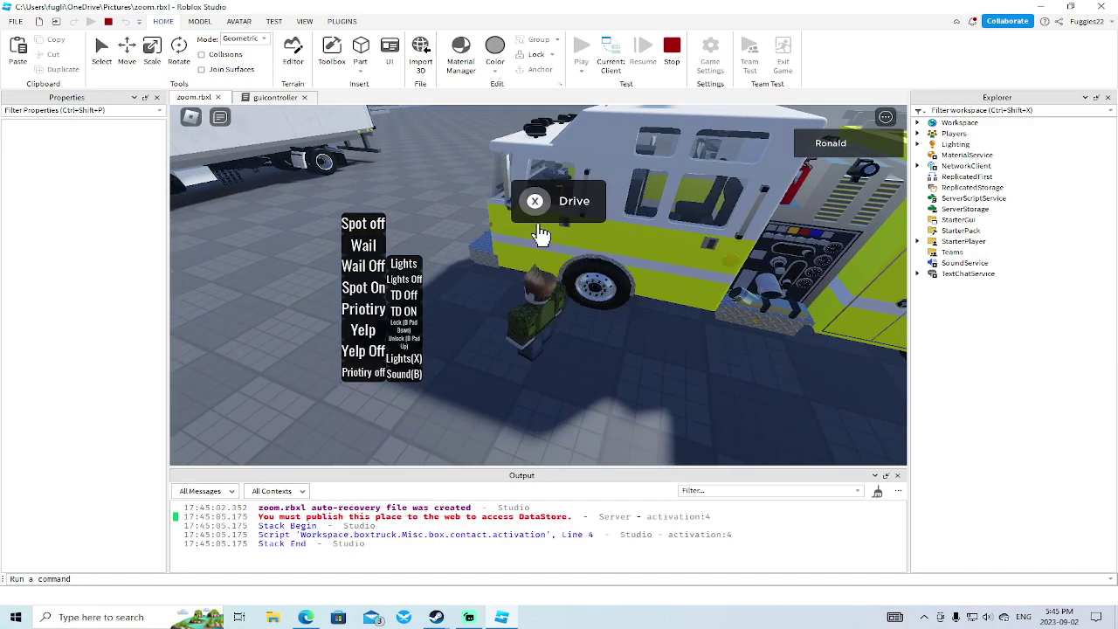
{"action": "key", "text": "space"}
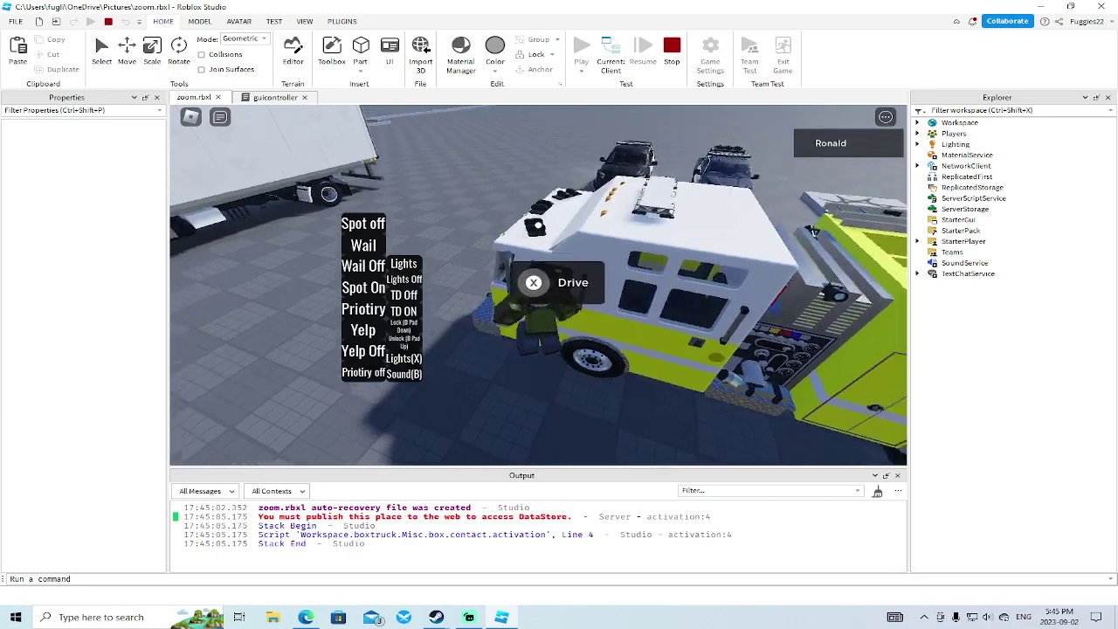
{"action": "left_click", "coordinate": [538, 229]}
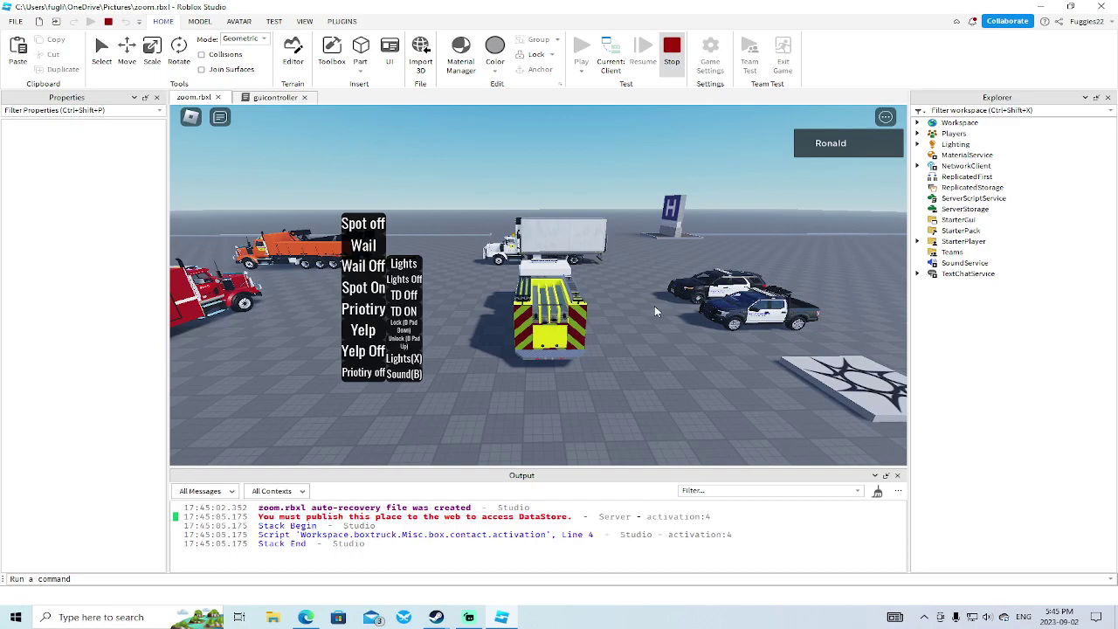
{"action": "key", "text": "shift+F5"}
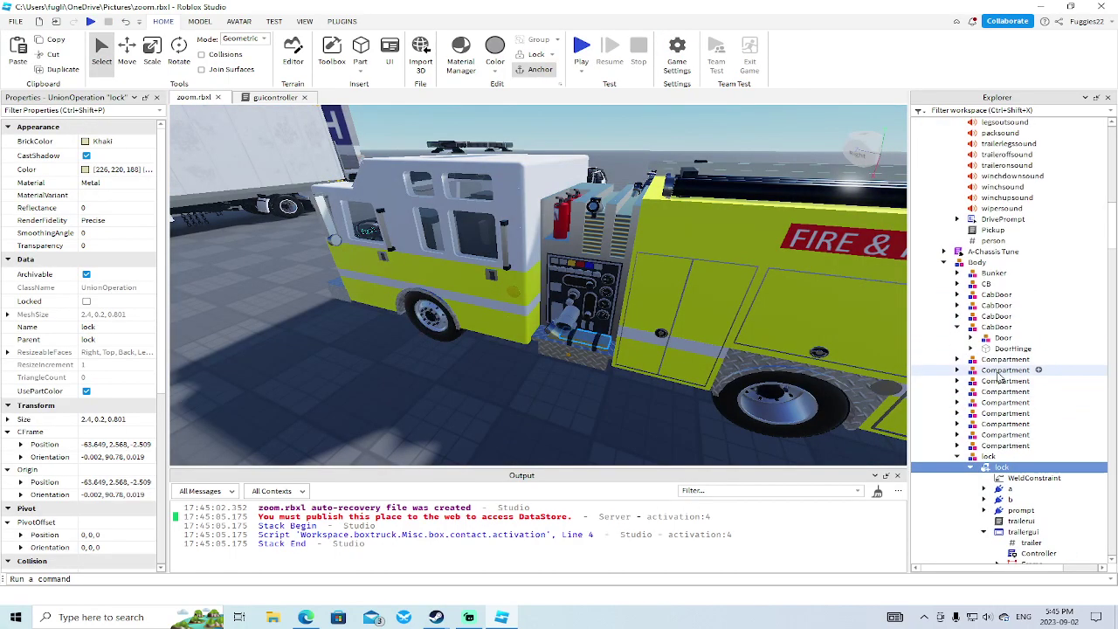
Step: Rename the firetruck model to the player's username followed by "sCar"
{"action": "scroll", "coordinate": [1000, 376], "scroll_direction": "up", "scroll_amount": 10}
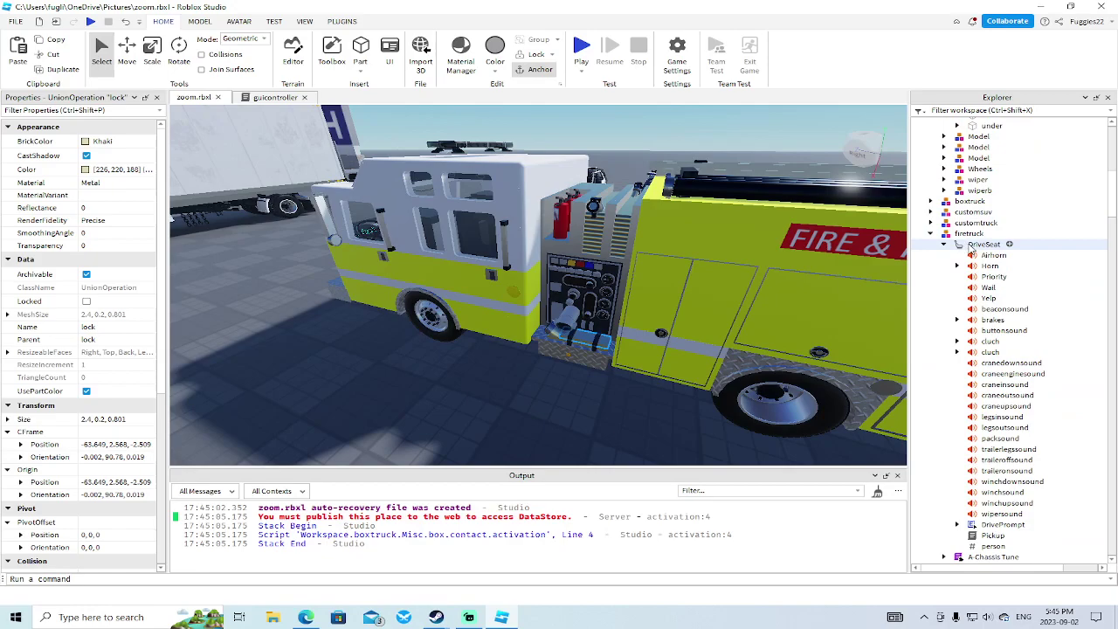
{"action": "right_click", "coordinate": [970, 234]}
{"action": "left_click", "coordinate": [966, 91]}
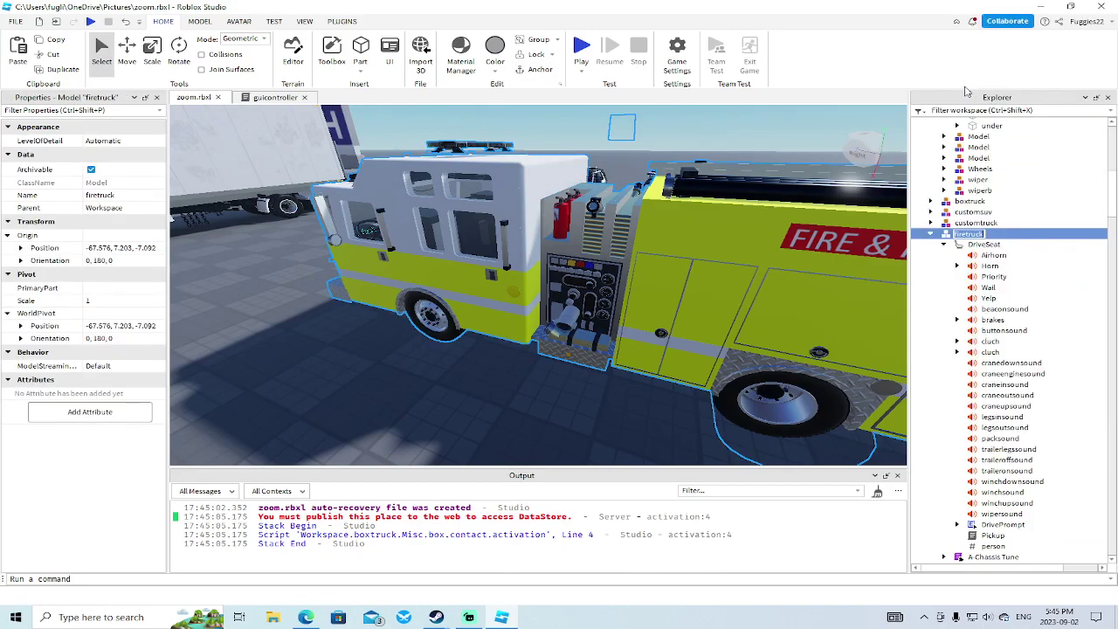
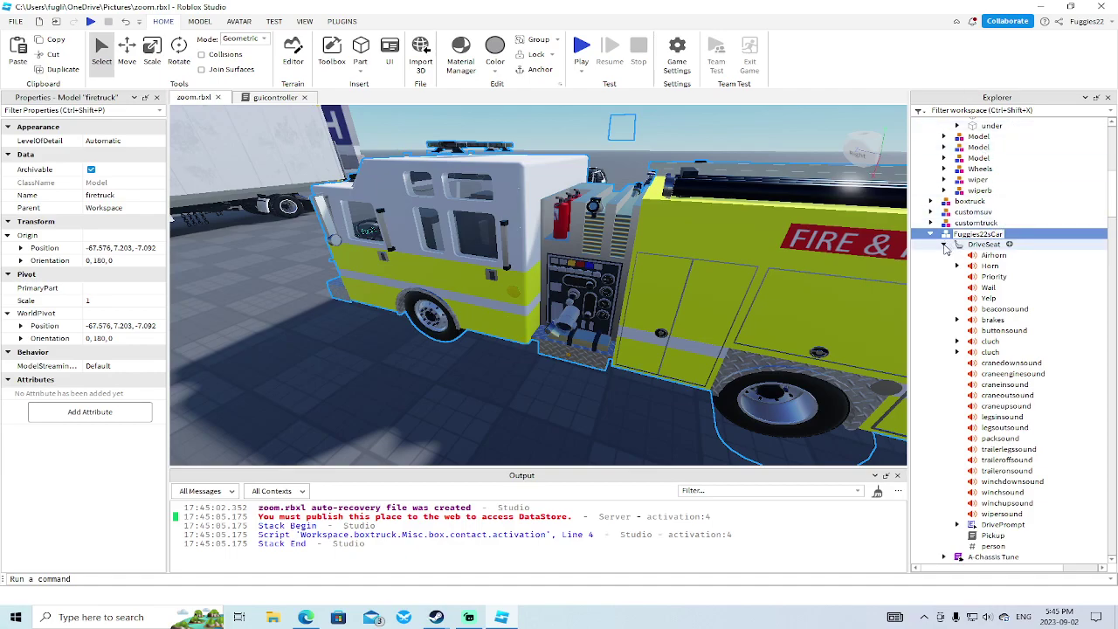
Step: Delete the DrivePrompt and the Pickup script from the fire truck's DriveSeat, checking the Pickup code before removing it
{"action": "scroll", "coordinate": [992, 358], "scroll_direction": "down", "scroll_amount": 3}
{"action": "left_click", "coordinate": [994, 404]}
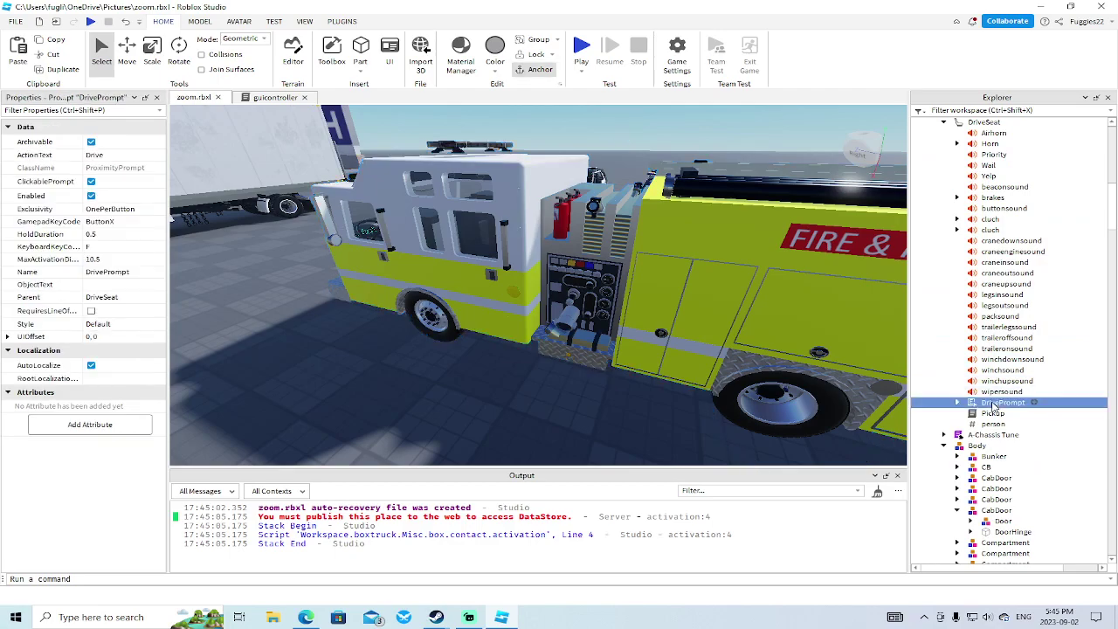
{"action": "key", "text": "Delete"}
{"action": "double_click", "coordinate": [994, 404]}
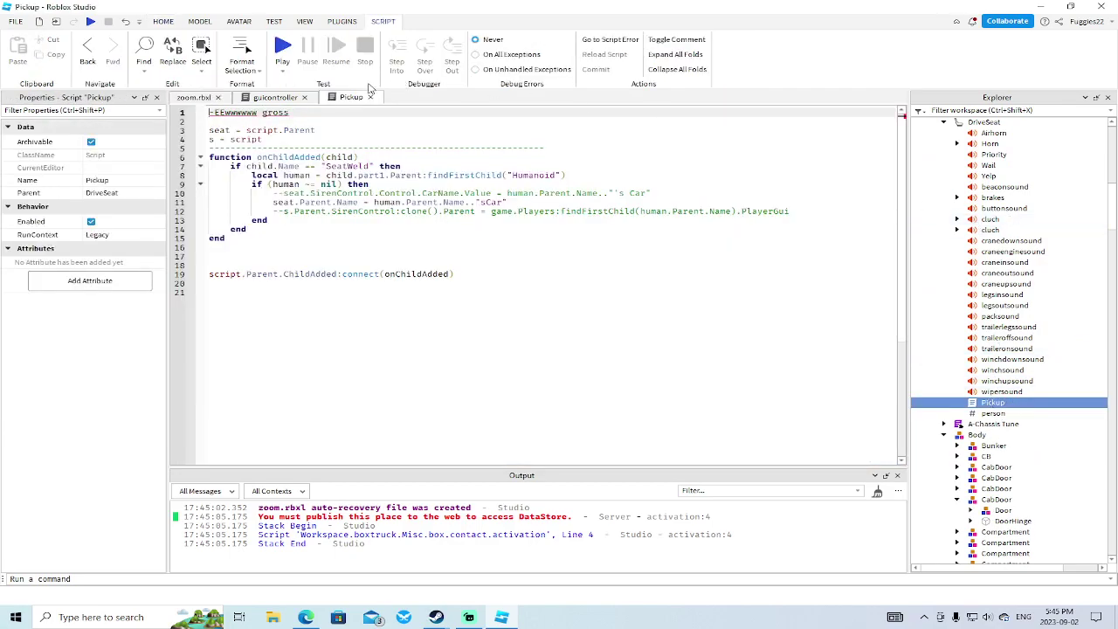
{"action": "left_click", "coordinate": [371, 97]}
{"action": "left_click", "coordinate": [304, 99]}
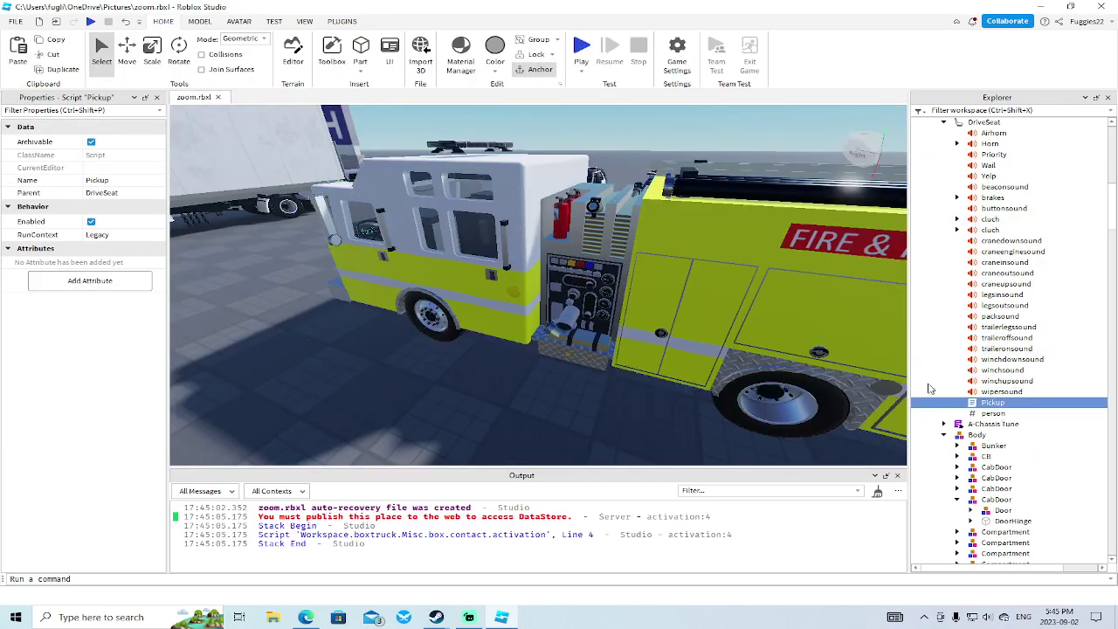
{"action": "left_click", "coordinate": [994, 395]}
{"action": "left_click", "coordinate": [990, 405]}
{"action": "key", "text": "Delete"}
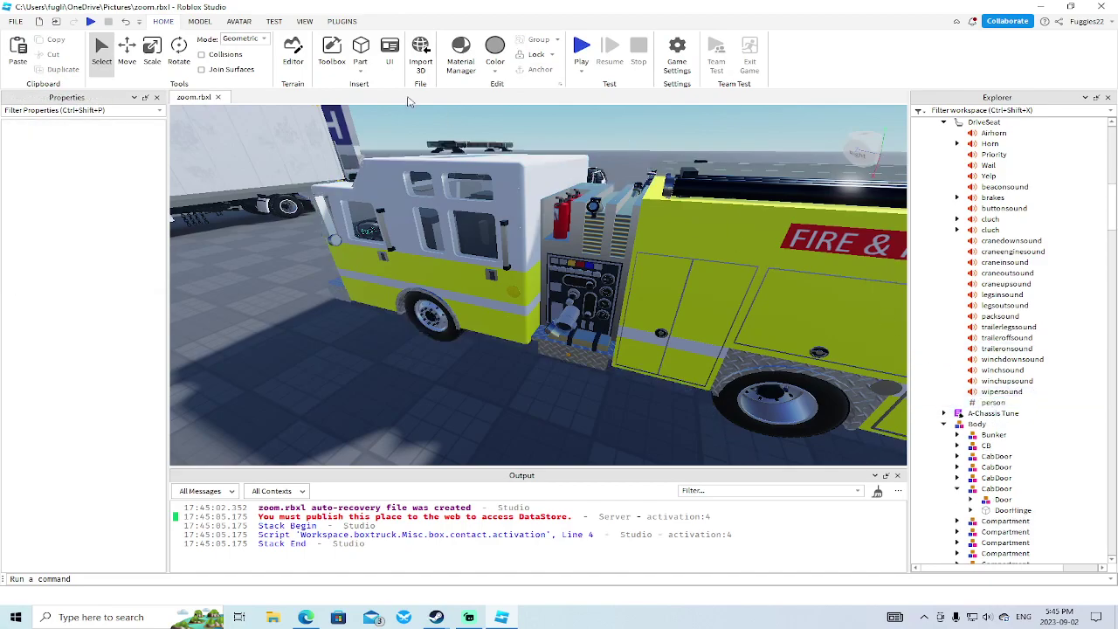
Step: Playtest the renamed fire truck, activate its side controls and close the Water Controls window
{"action": "left_click", "coordinate": [90, 21]}
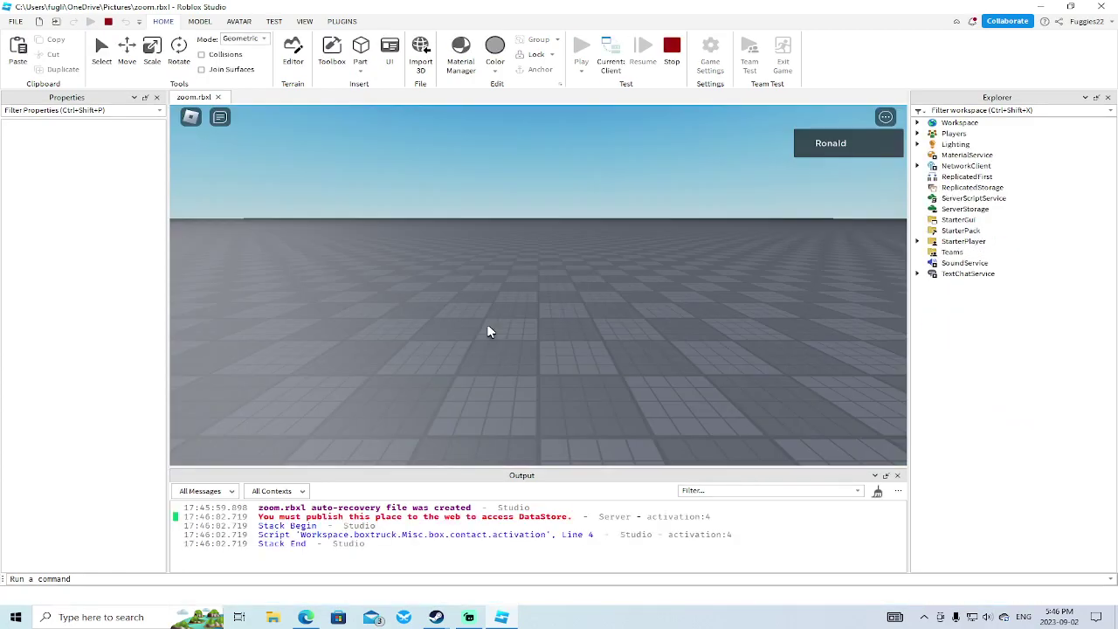
{"action": "key", "text": "w"}
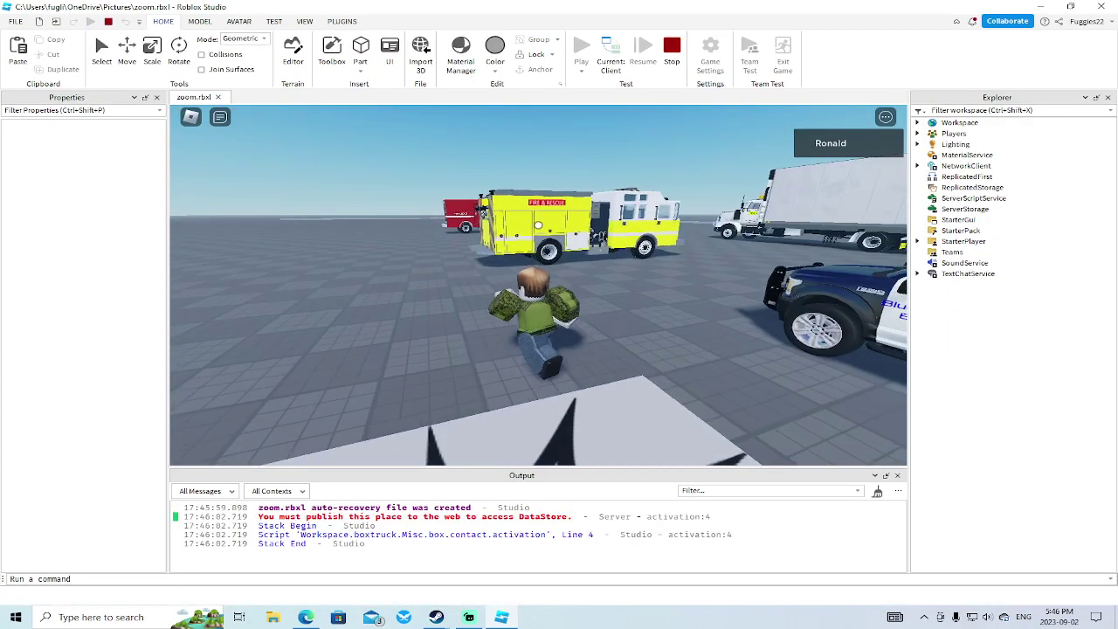
{"action": "key", "text": "w"}
{"action": "right_click_drag", "start_coordinate": [538, 225], "coordinate": [538, 225]}
{"action": "key", "text": "w"}
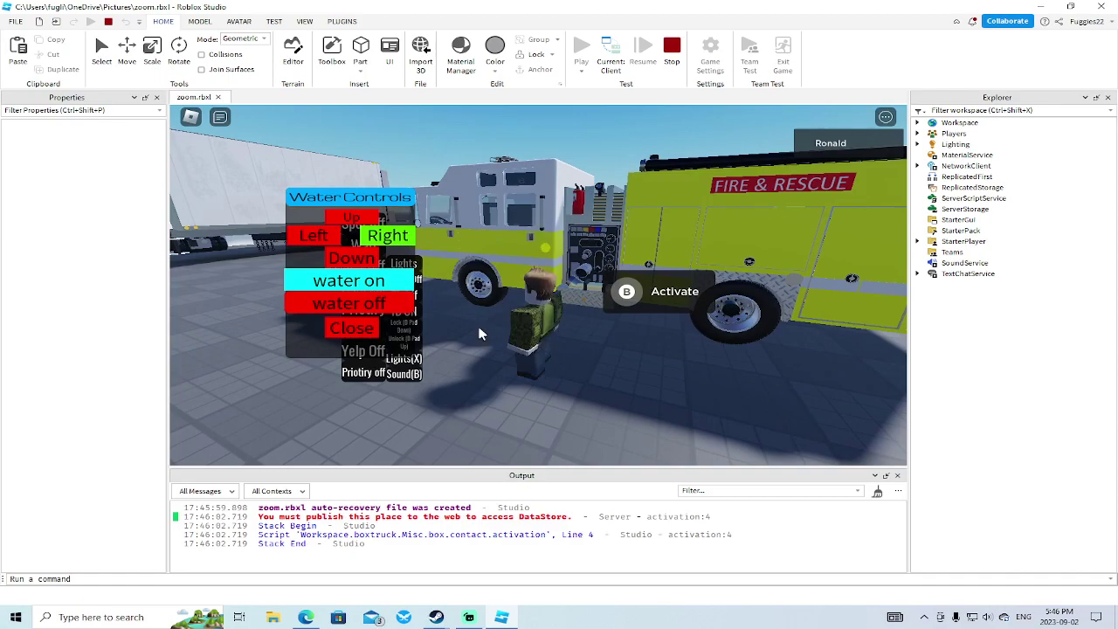
{"action": "left_click", "coordinate": [340, 332]}
Step: Board and leave the renamed fire truck, try its lock and unlock controls, and stop the playtest
{"action": "key", "text": "w"}
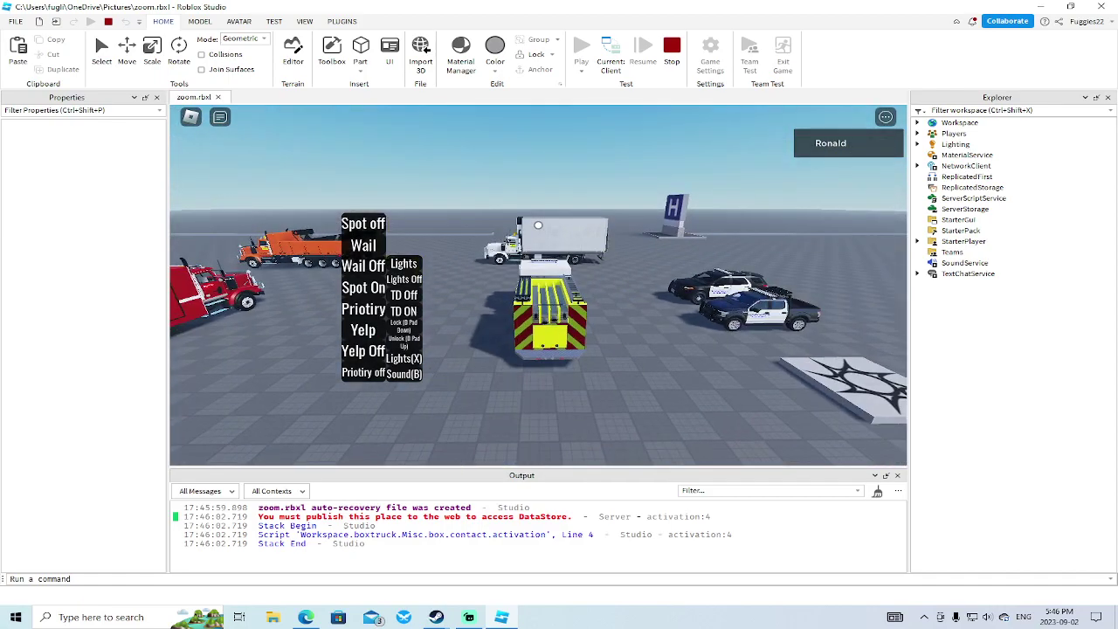
{"action": "key", "text": "s"}
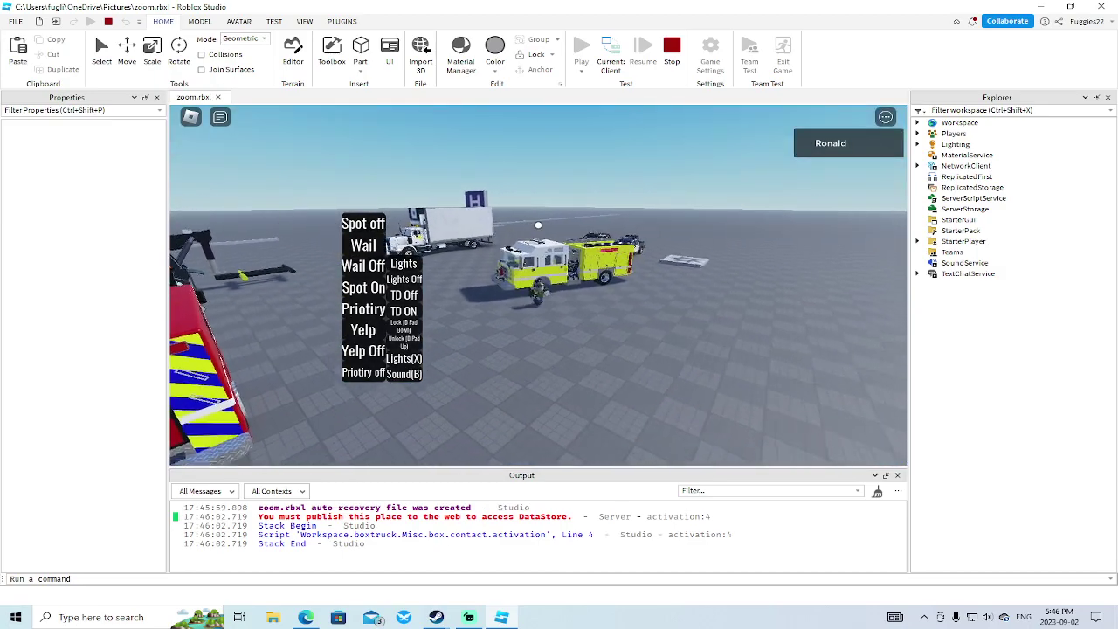
{"action": "scroll", "coordinate": [538, 225], "scroll_direction": "up", "scroll_amount": 8}
{"action": "scroll", "coordinate": [541, 234], "scroll_direction": "down", "scroll_amount": 5}
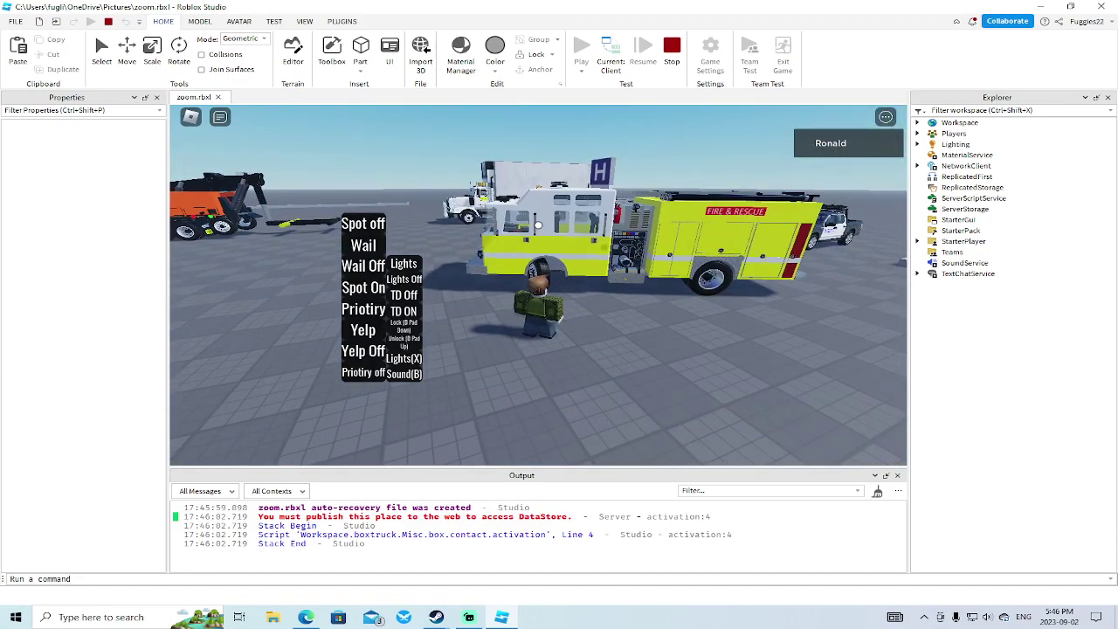
{"action": "key", "text": "d"}
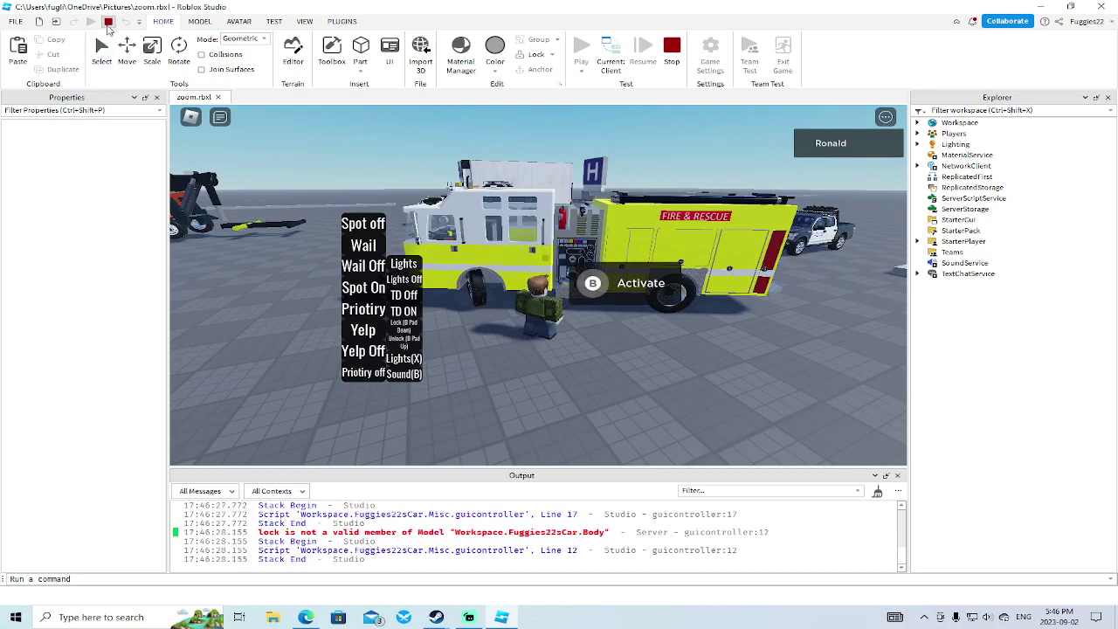
{"action": "key", "text": "shift+F5"}
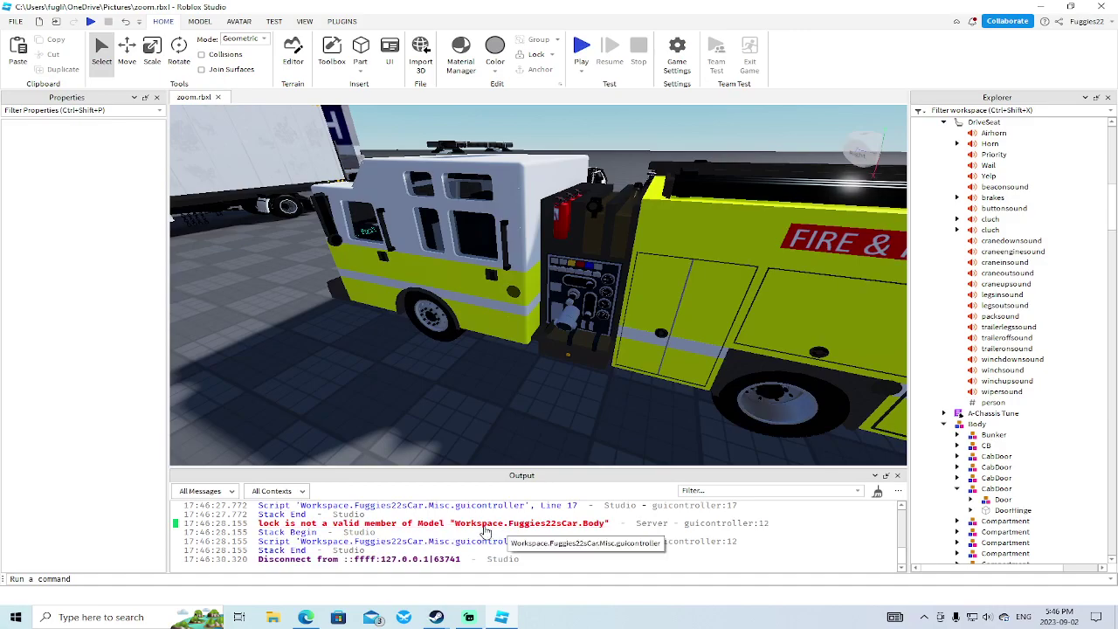
Step: Open guicontroller at the line 12 lock error and inspect the fire truck's two Body models to find the lock's parent
{"action": "left_click", "coordinate": [483, 525]}
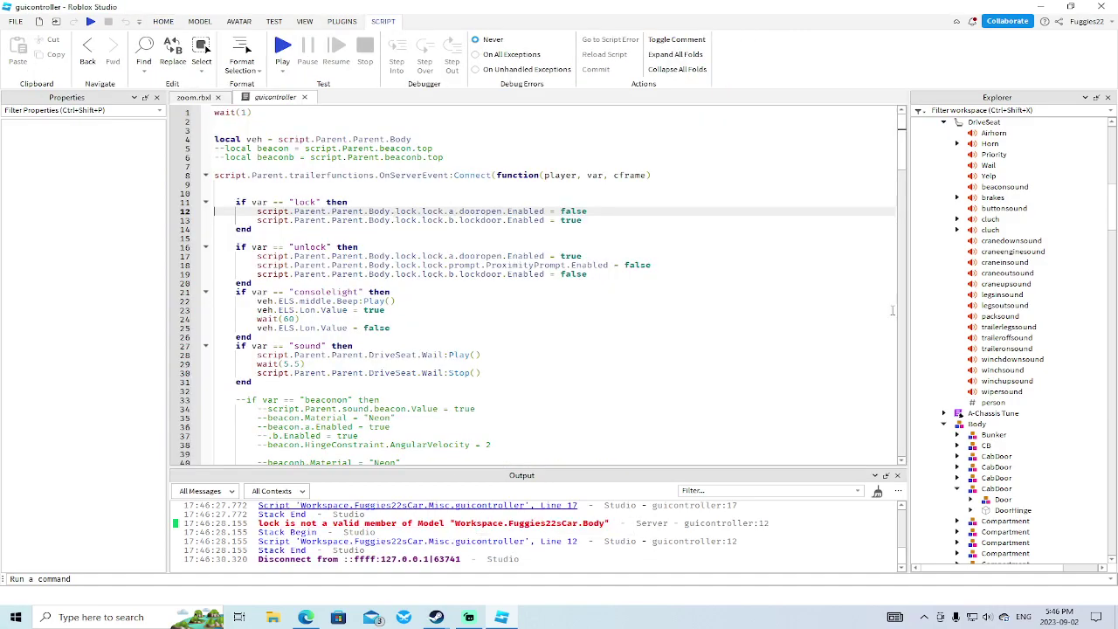
{"action": "mouse_move", "coordinate": [1115, 220]}
{"action": "left_mouse_down"}
{"action": "mouse_move", "coordinate": [1115, 206]}
{"action": "mouse_move", "coordinate": [1117, 237]}
{"action": "left_mouse_up"}
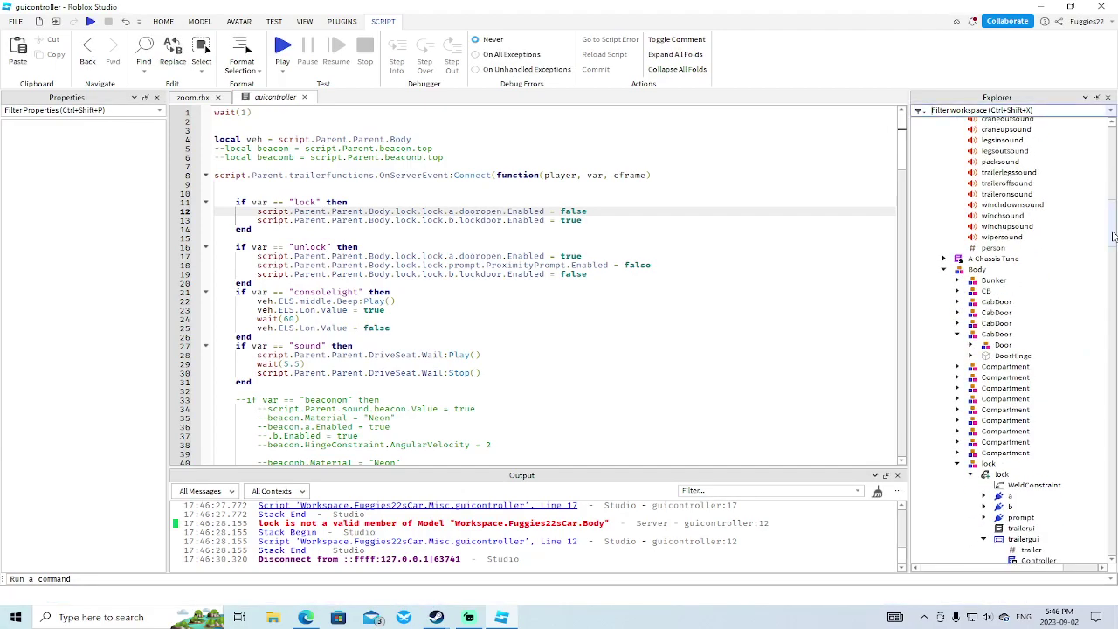
{"action": "left_click", "coordinate": [957, 334]}
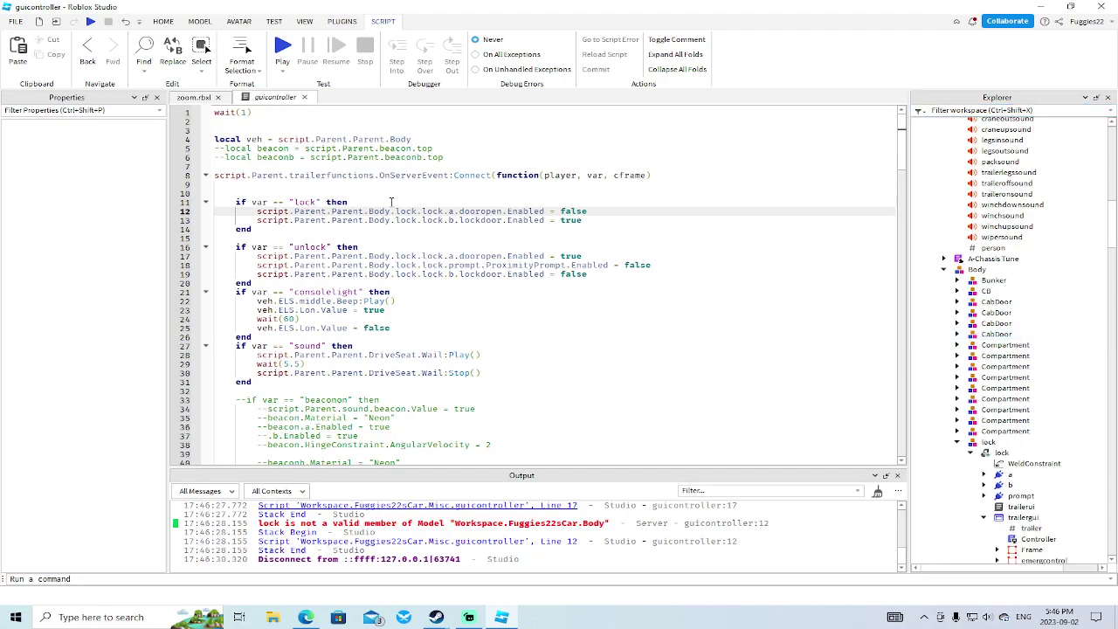
{"action": "left_click", "coordinate": [943, 270]}
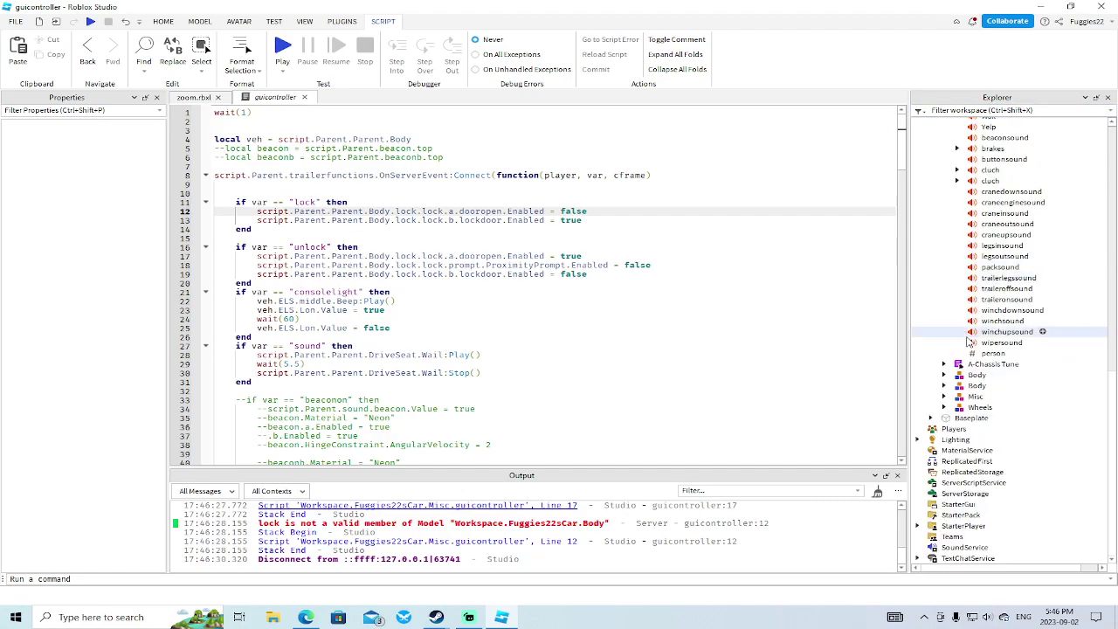
{"action": "left_click", "coordinate": [946, 375]}
{"action": "scroll", "coordinate": [958, 387], "scroll_direction": "down", "scroll_amount": 3}
Step: Rename the Body model containing the lock to Bodya and use Bodya in the "lock" block paths on lines 12 and 13
{"action": "right_click", "coordinate": [966, 285]}
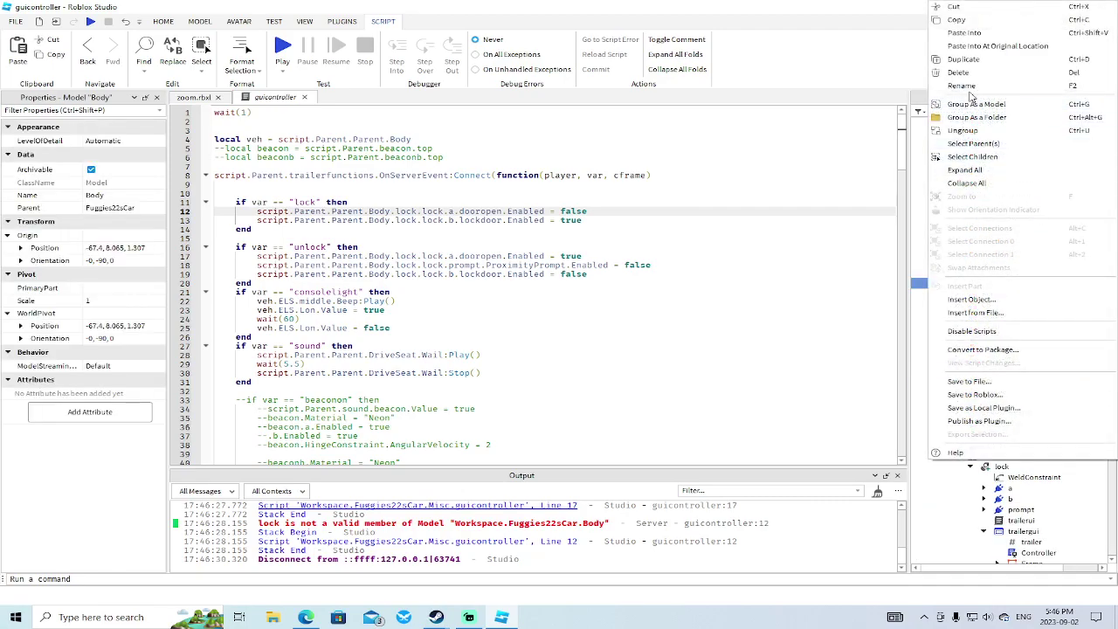
{"action": "left_click", "coordinate": [969, 88]}
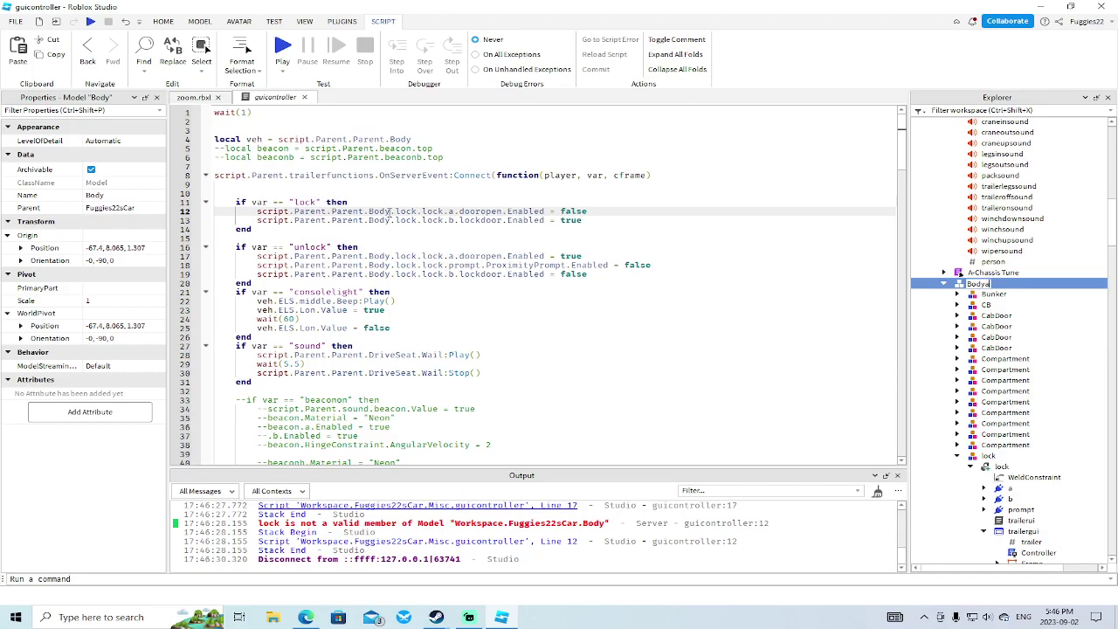
{"action": "type", "text": "a"}
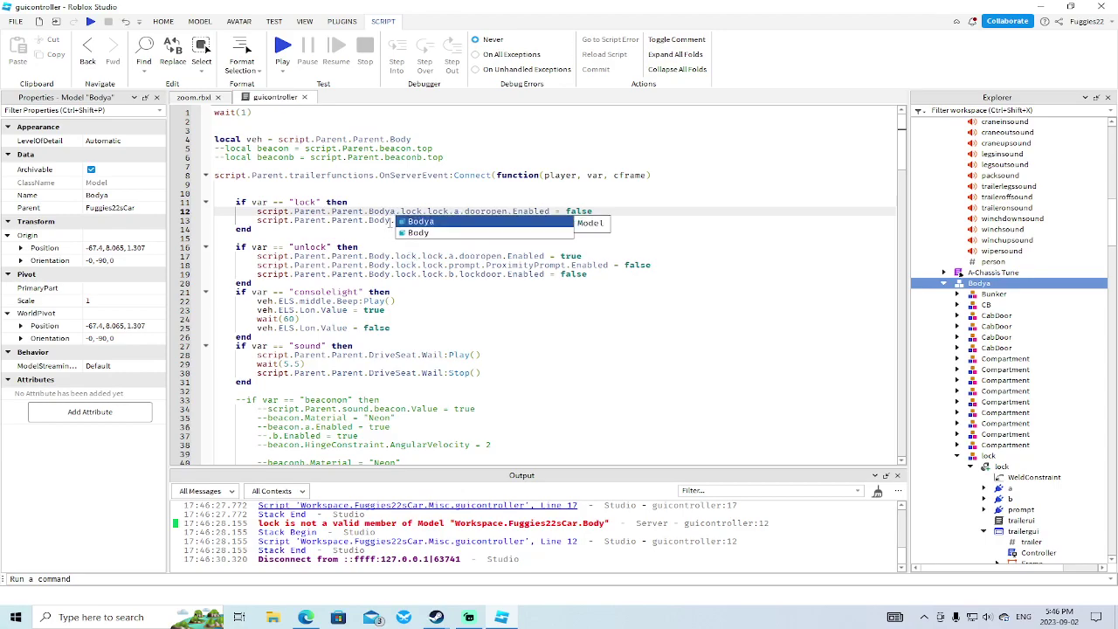
{"action": "key", "text": "Escape"}
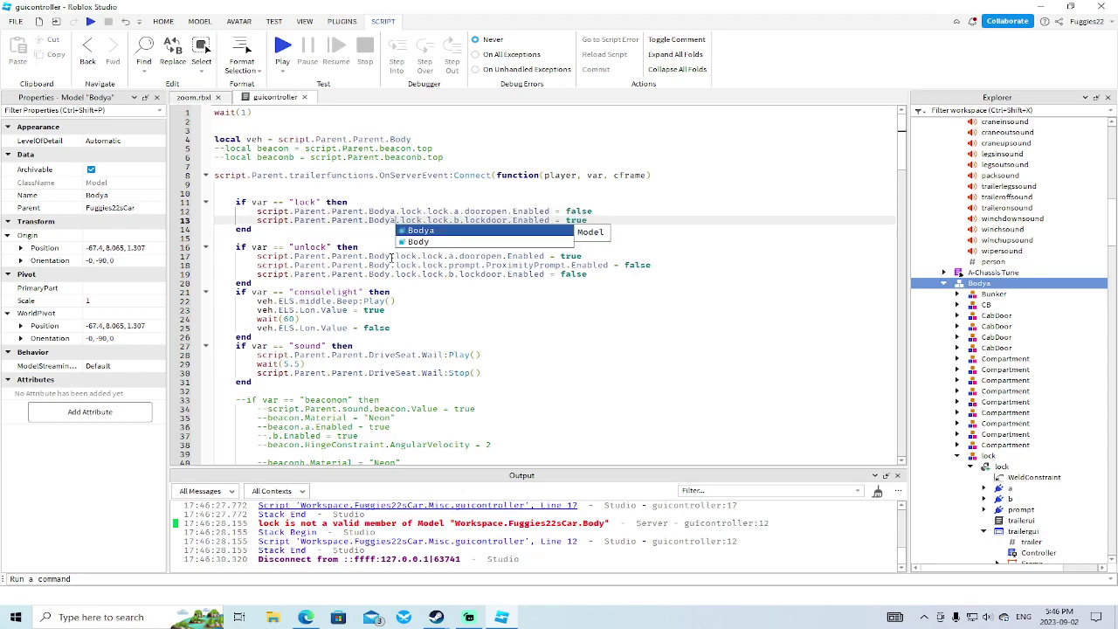
Step: Replace Body with Bodya in the three "unlock" block paths on lines 17 to 19 of guicontroller
{"action": "left_click", "coordinate": [395, 256]}
{"action": "type", "text": "a"}
{"action": "left_click", "coordinate": [396, 265]}
{"action": "type", "text": "a"}
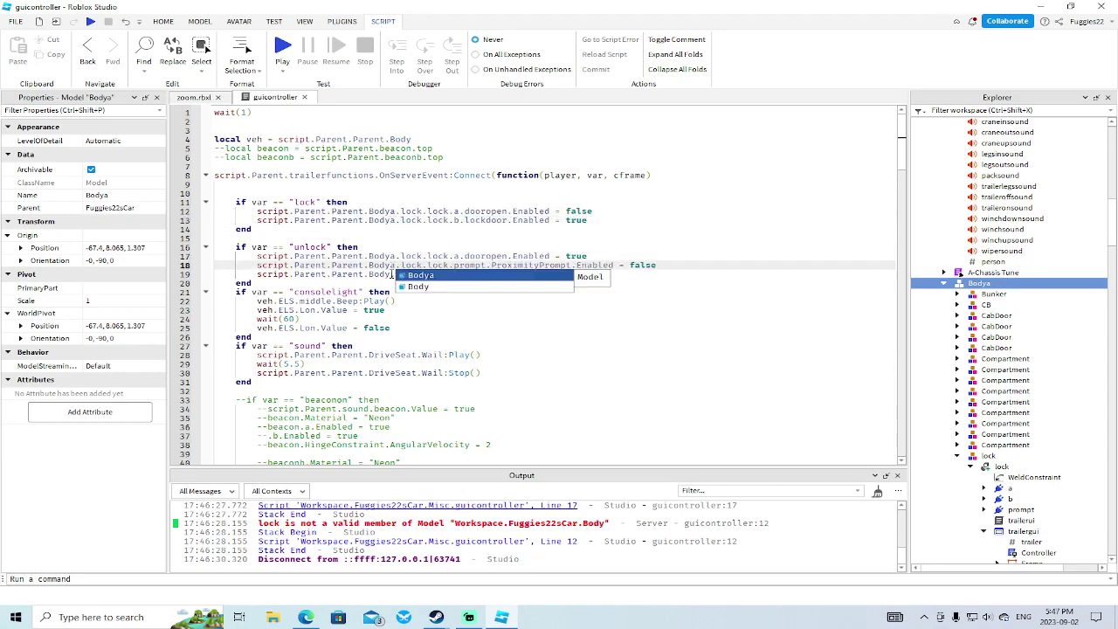
{"action": "left_click", "coordinate": [393, 274]}
{"action": "type", "text": "a"}
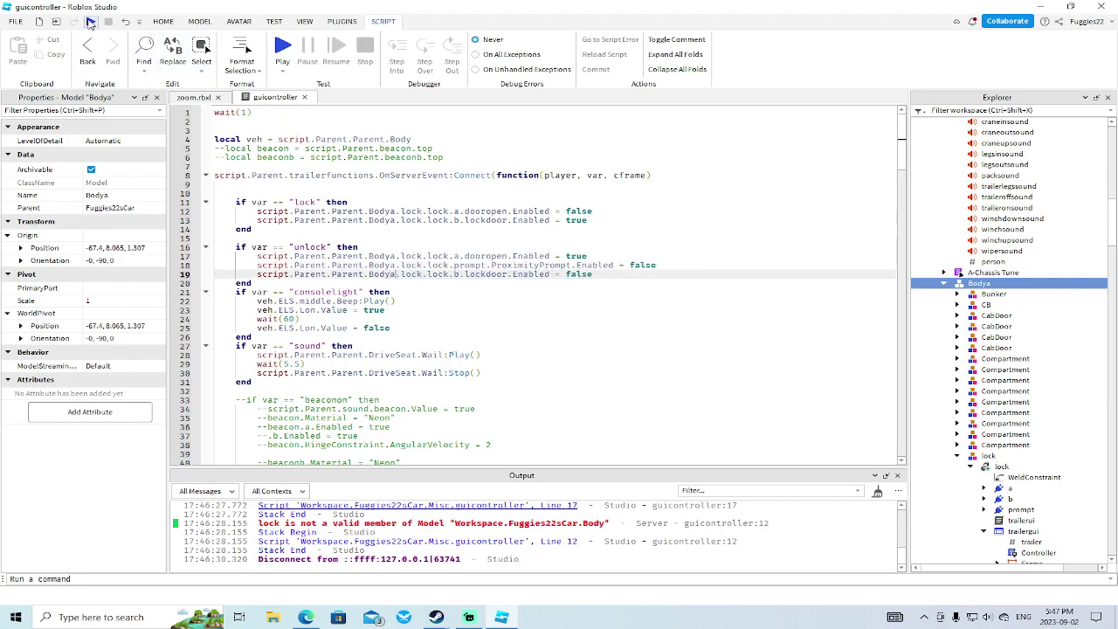
Step: Start a playtest and walk the character to the control panel on the side of the yellow fire truck
{"action": "left_click", "coordinate": [90, 21]}
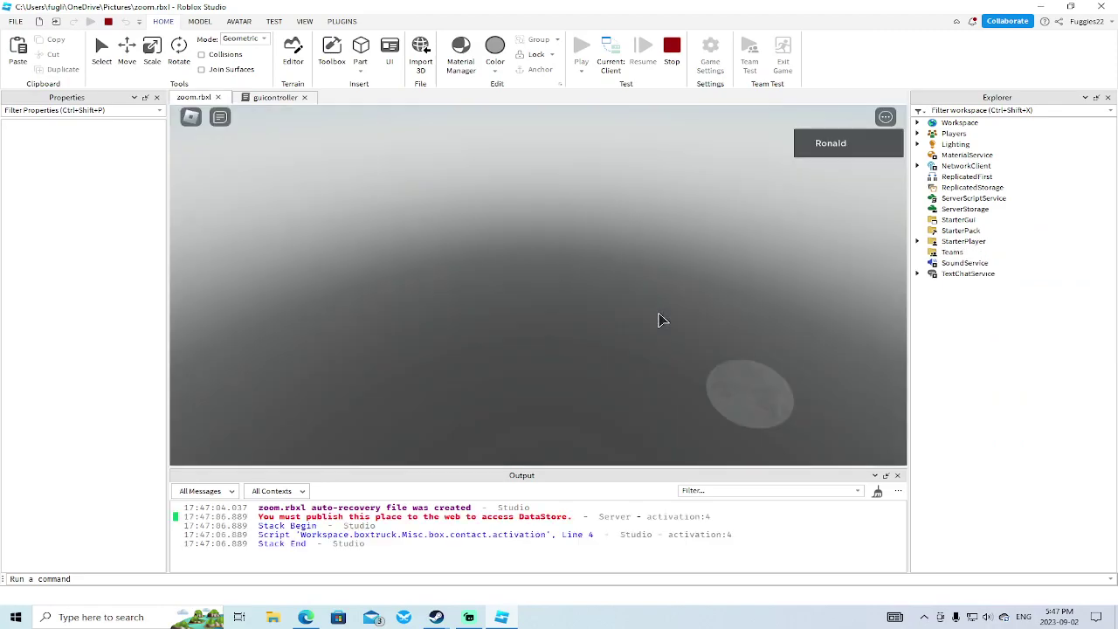
{"action": "key", "text": "w"}
{"action": "key", "text": "a"}
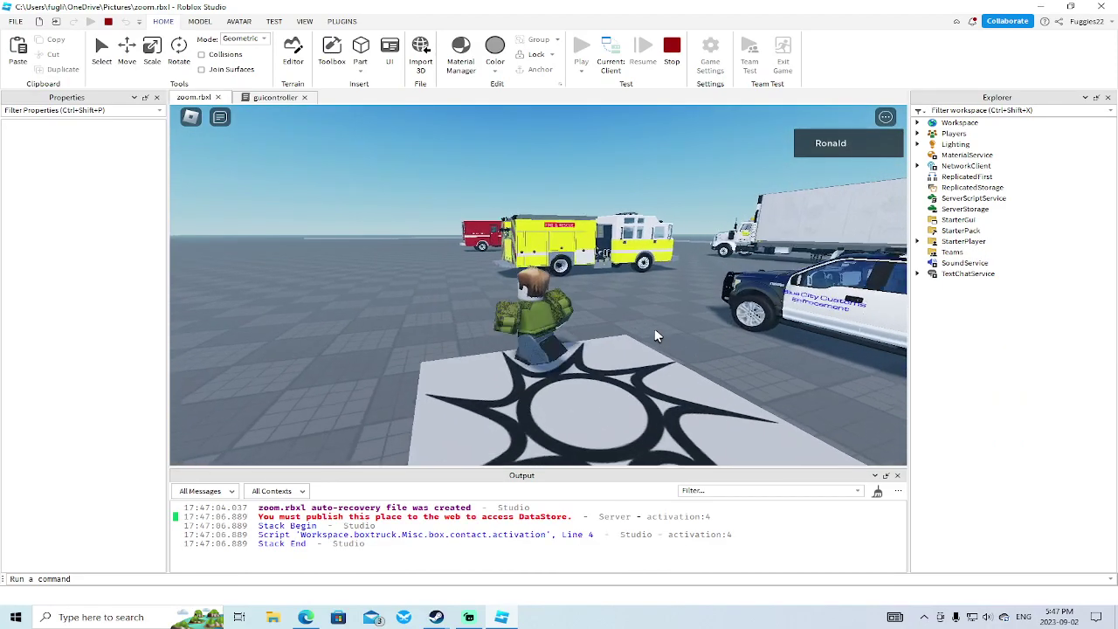
{"action": "key", "text": "w"}
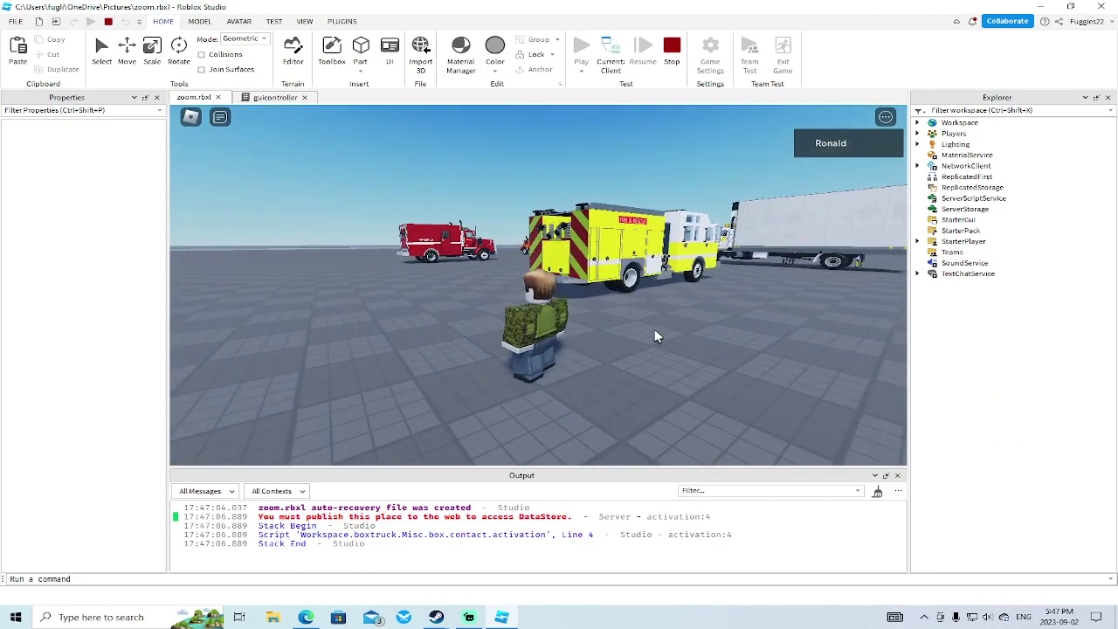
{"action": "key", "text": "w"}
{"action": "right_click_drag", "start_coordinate": [655, 330], "coordinate": [690, 279]}
{"action": "key", "text": "w"}
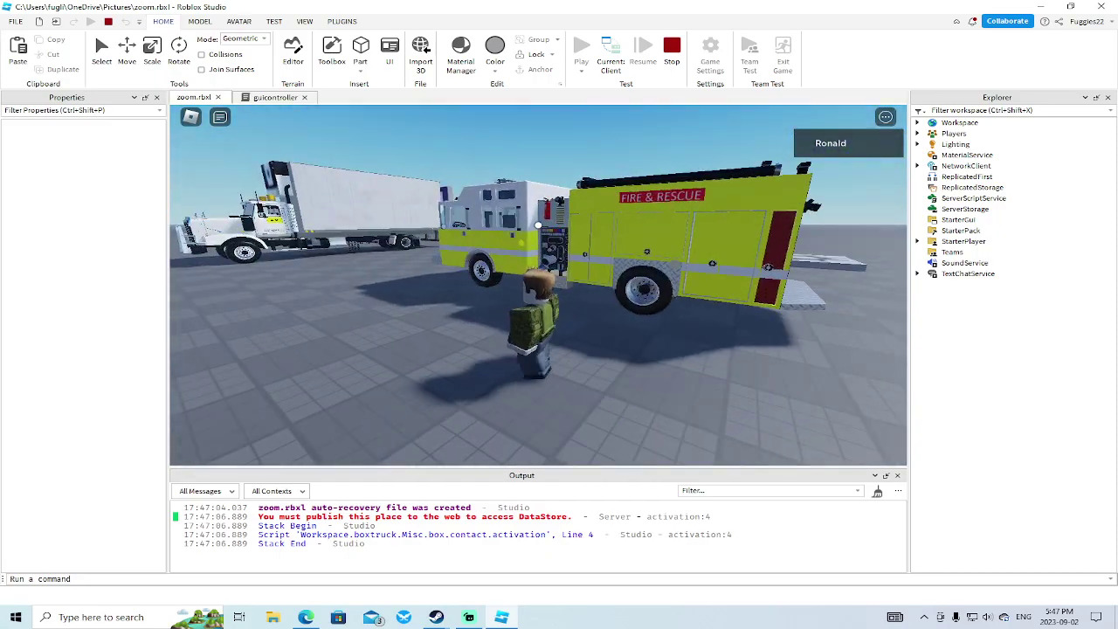
{"action": "right_click_drag", "start_coordinate": [538, 226], "coordinate": [567, 289]}
Step: Activate the fire truck's side controls, close the Water Controls window, trigger the Unlock prompt and board the truck
{"action": "key", "text": "b"}
{"action": "key", "text": "a"}
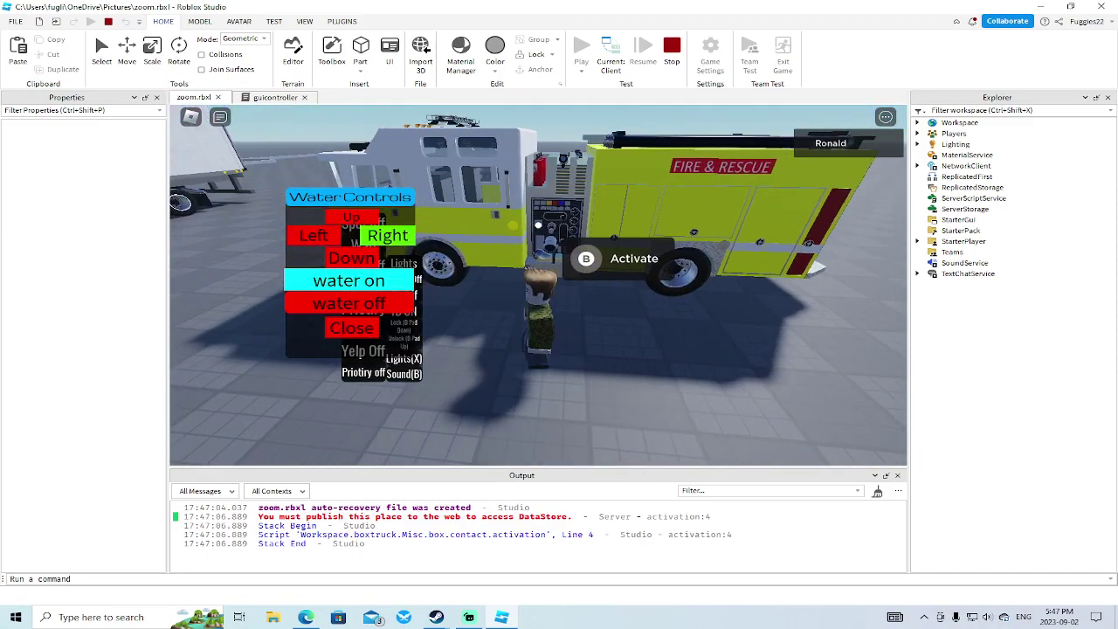
{"action": "key", "text": "w"}
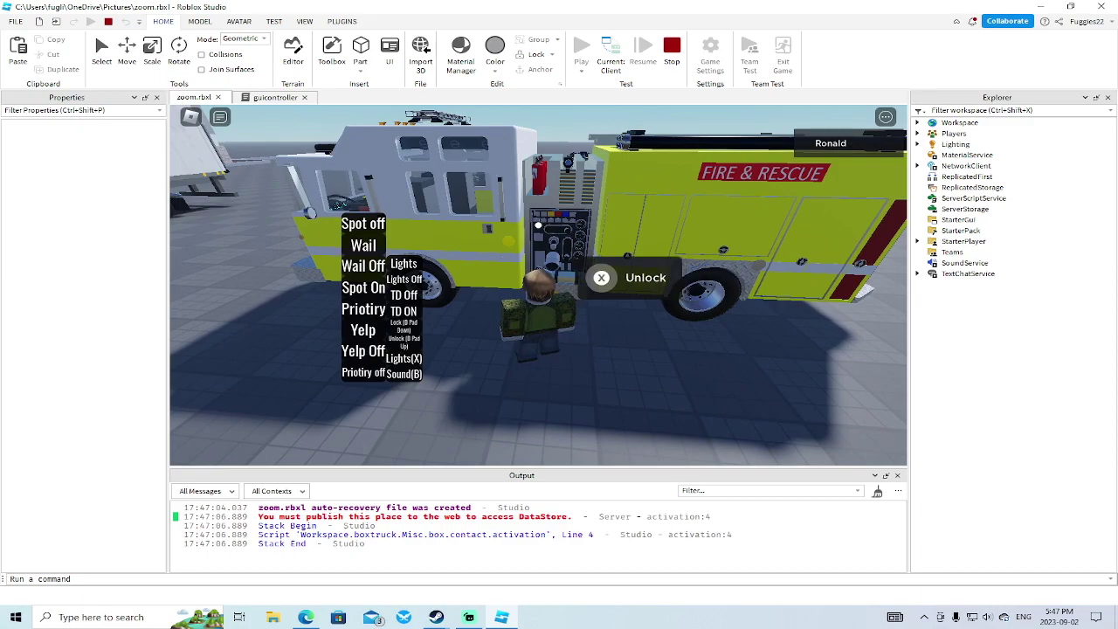
{"action": "key", "text": "x"}
{"action": "key", "text": "a"}
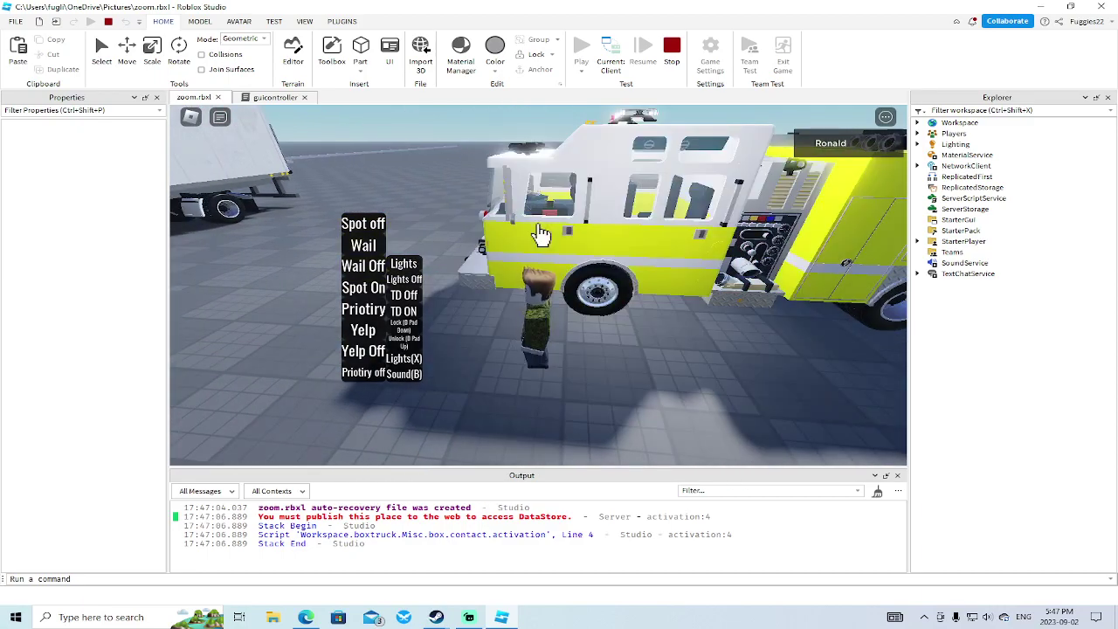
{"action": "left_click", "coordinate": [541, 234]}
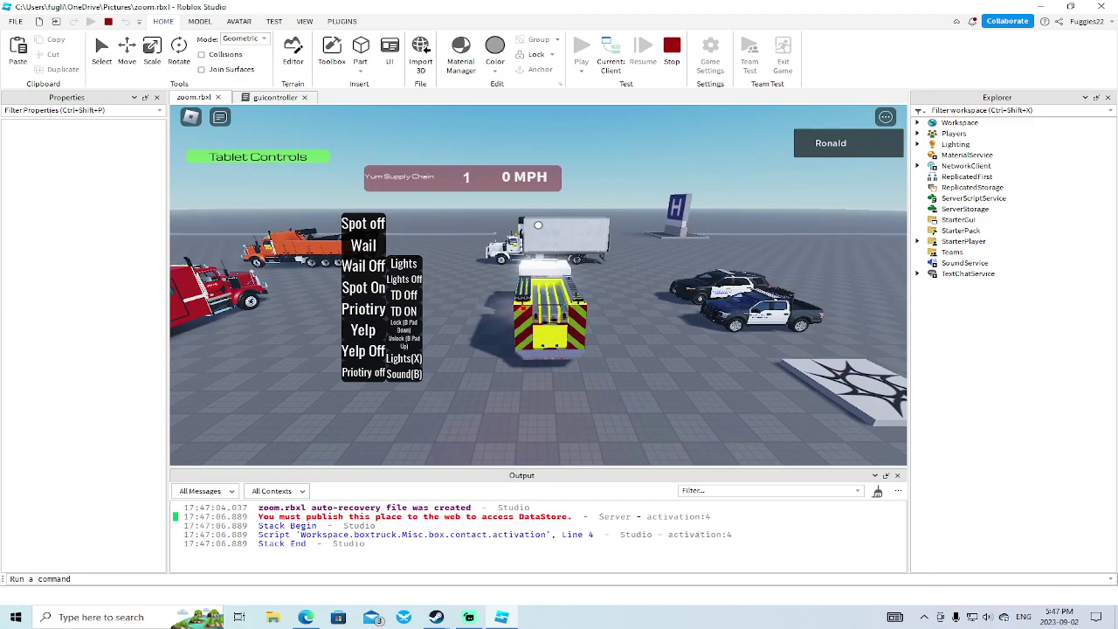
Step: Drive the fire truck around the baseplate to test it, and stop the playtest
{"action": "key", "text": "w"}
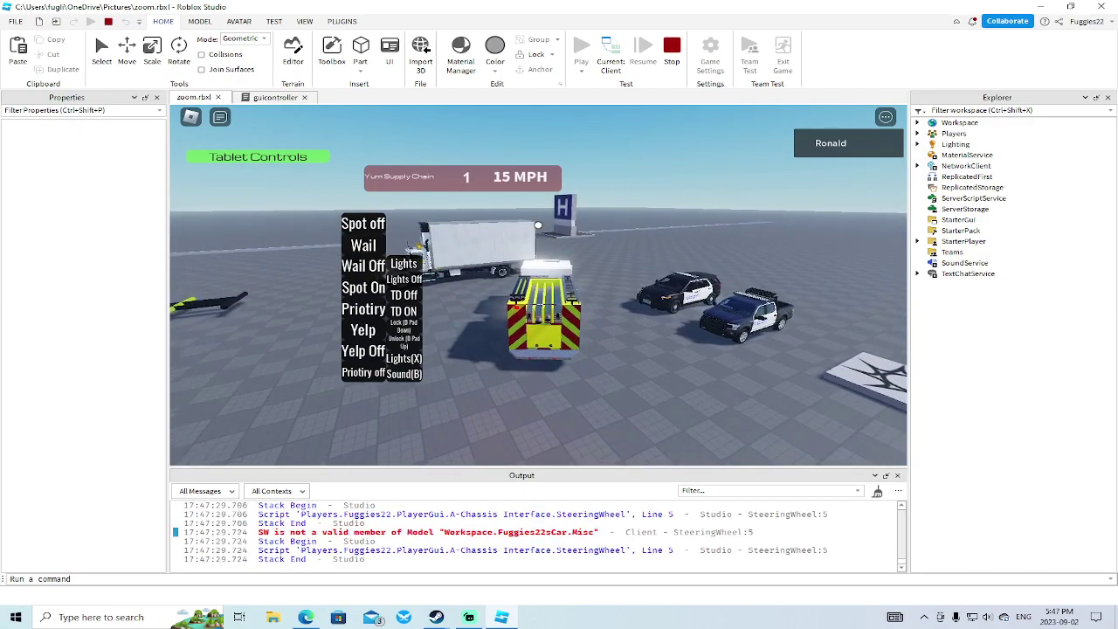
{"action": "key", "text": "w"}
{"action": "key", "text": "d"}
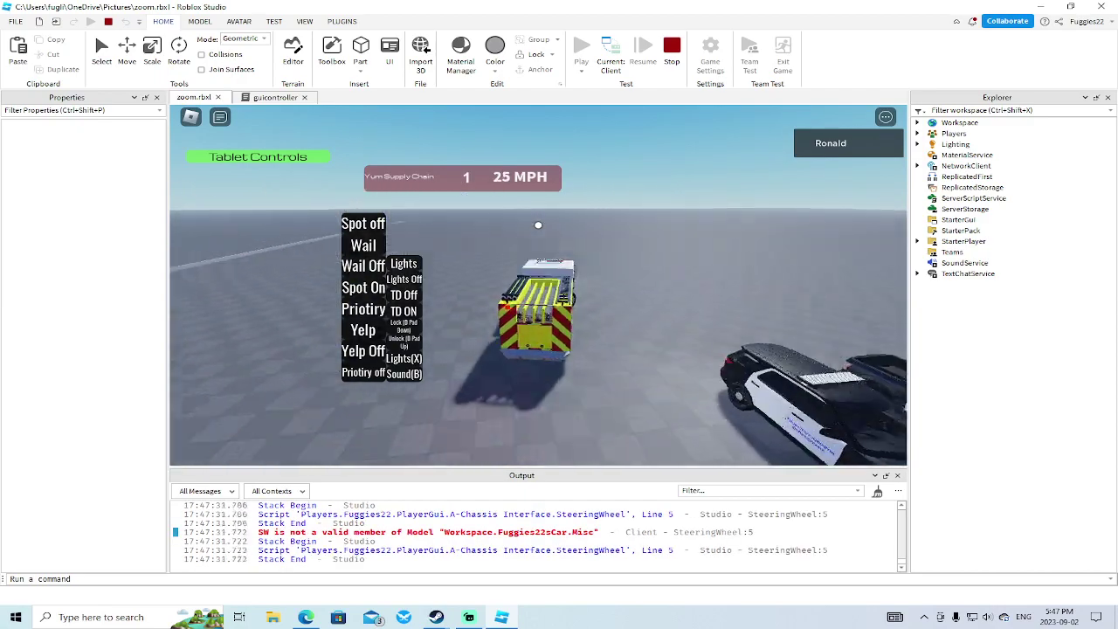
{"action": "key", "text": "w"}
{"action": "key", "text": "a"}
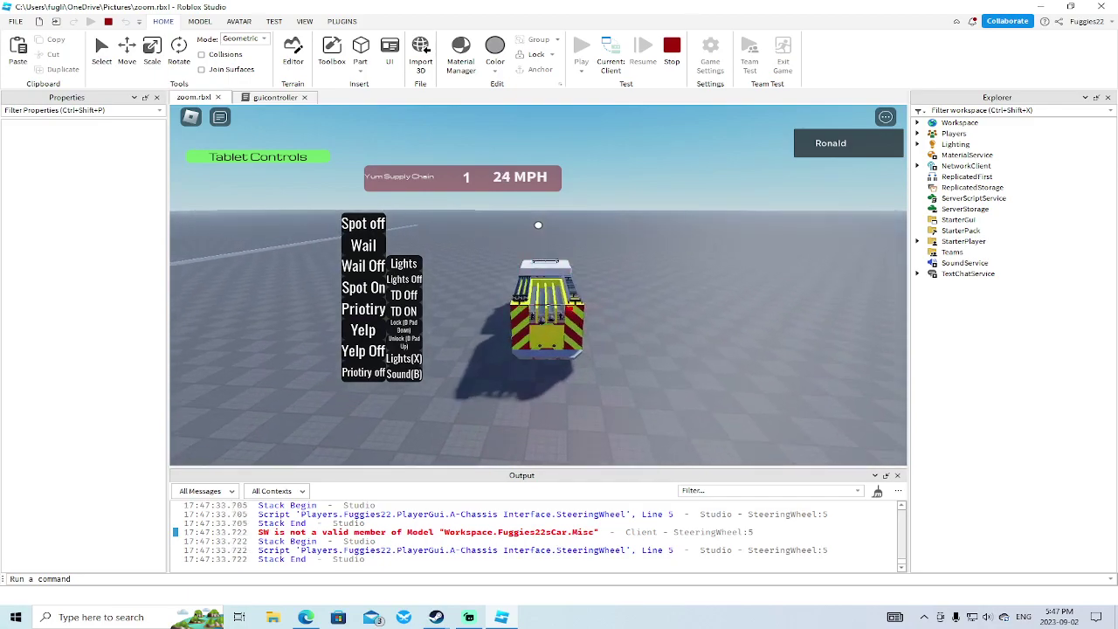
{"action": "key", "text": "w"}
{"action": "key", "text": "d"}
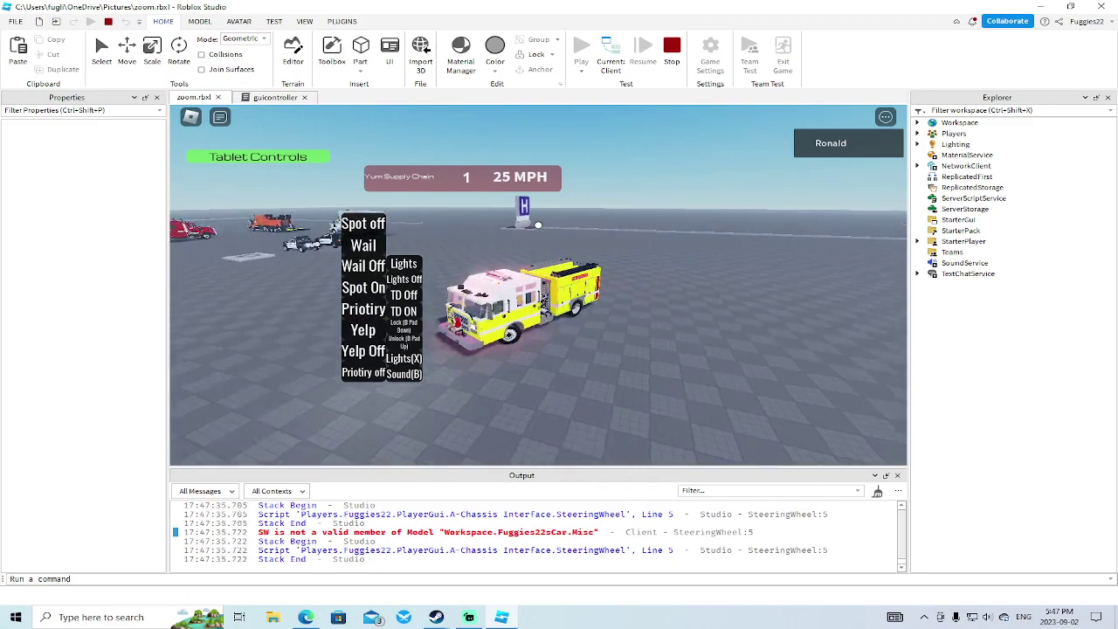
{"action": "key", "text": "w"}
{"action": "key", "text": "d"}
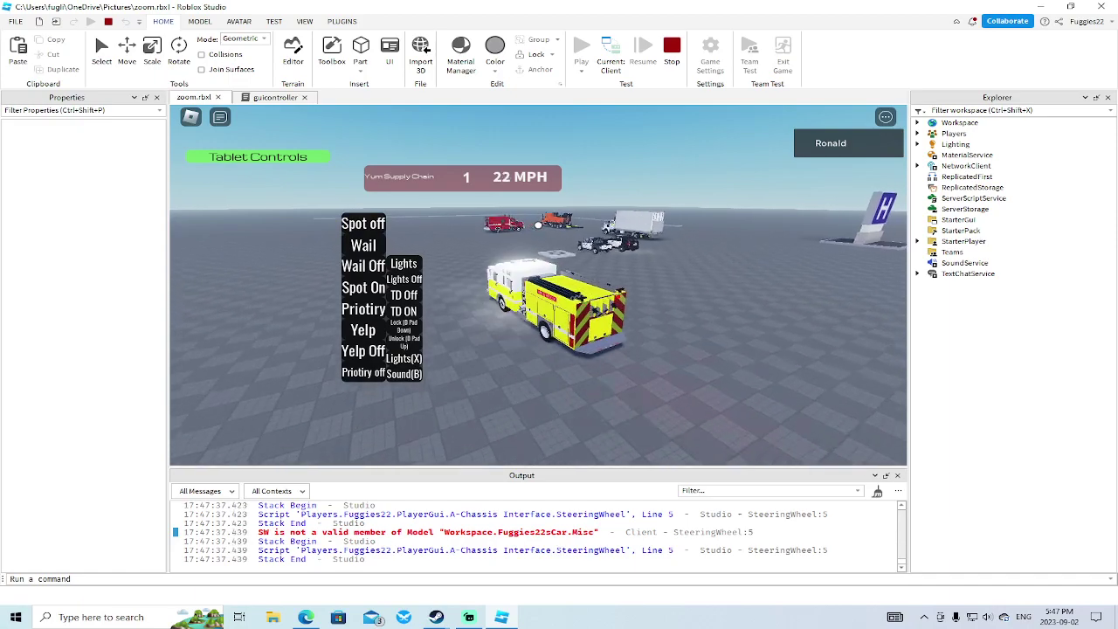
{"action": "left_click", "coordinate": [671, 52]}
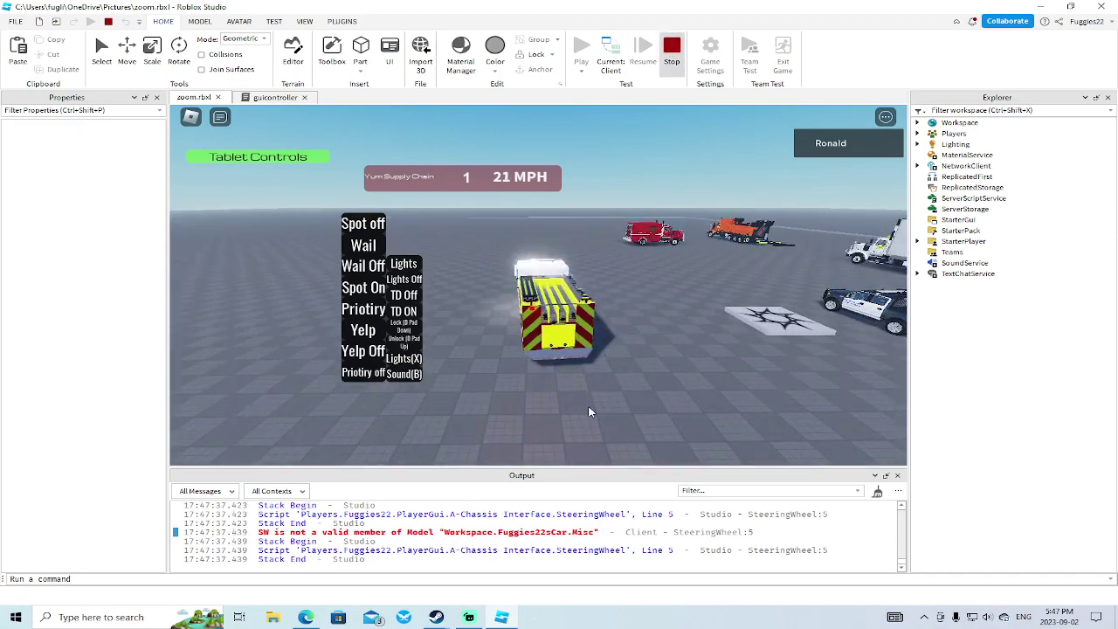
{"action": "key", "text": "shift+F5"}
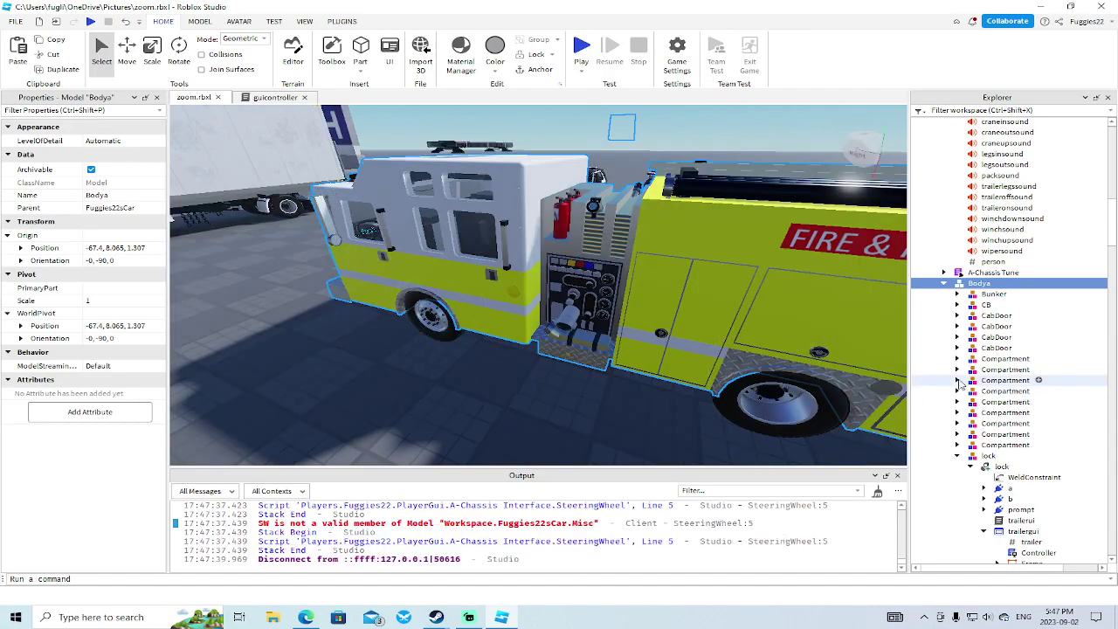
Step: Examine the repeated SteeringWheel errors in the output and inspect the fire truck's Misc model for the missing SW member
{"action": "scroll", "coordinate": [472, 529], "scroll_direction": "up", "scroll_amount": 3}
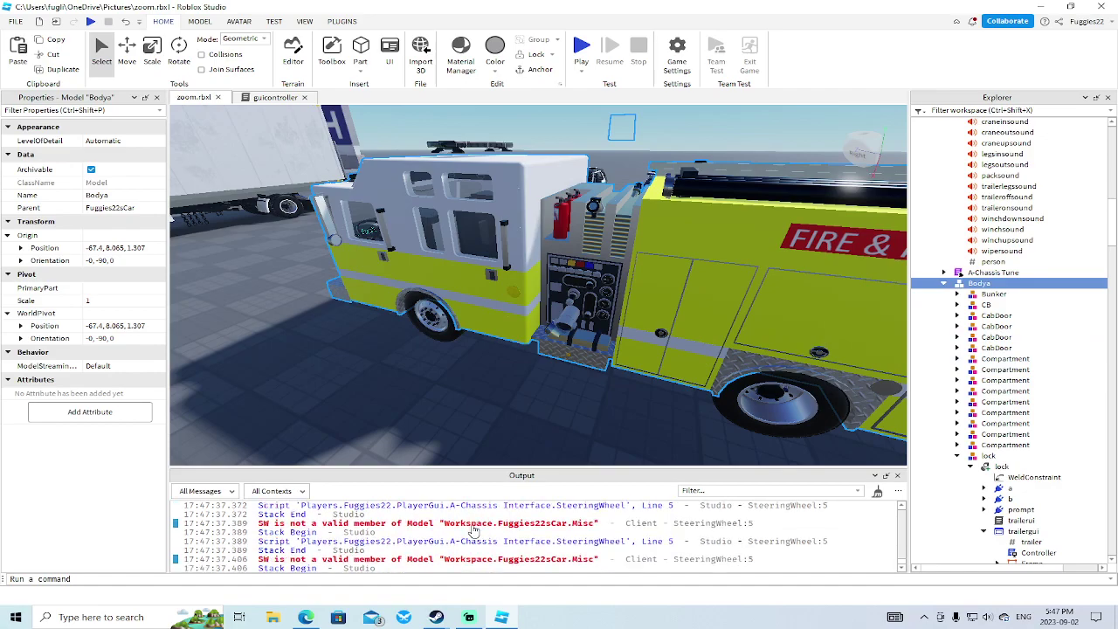
{"action": "scroll", "coordinate": [473, 529], "scroll_direction": "up", "scroll_amount": 5}
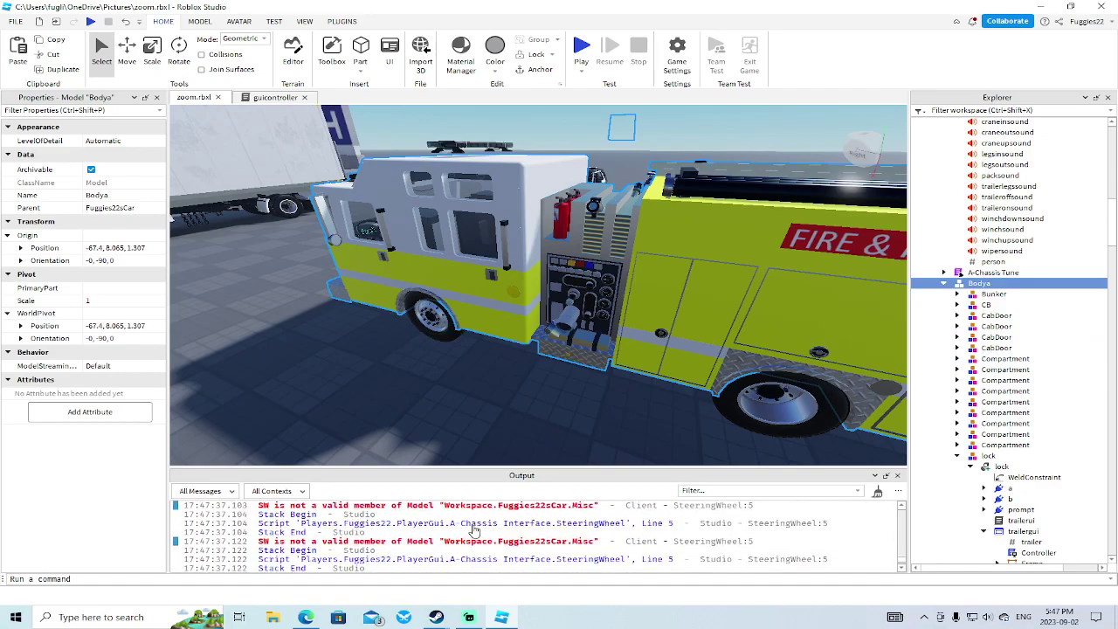
{"action": "scroll", "coordinate": [472, 529], "scroll_direction": "up", "scroll_amount": 4}
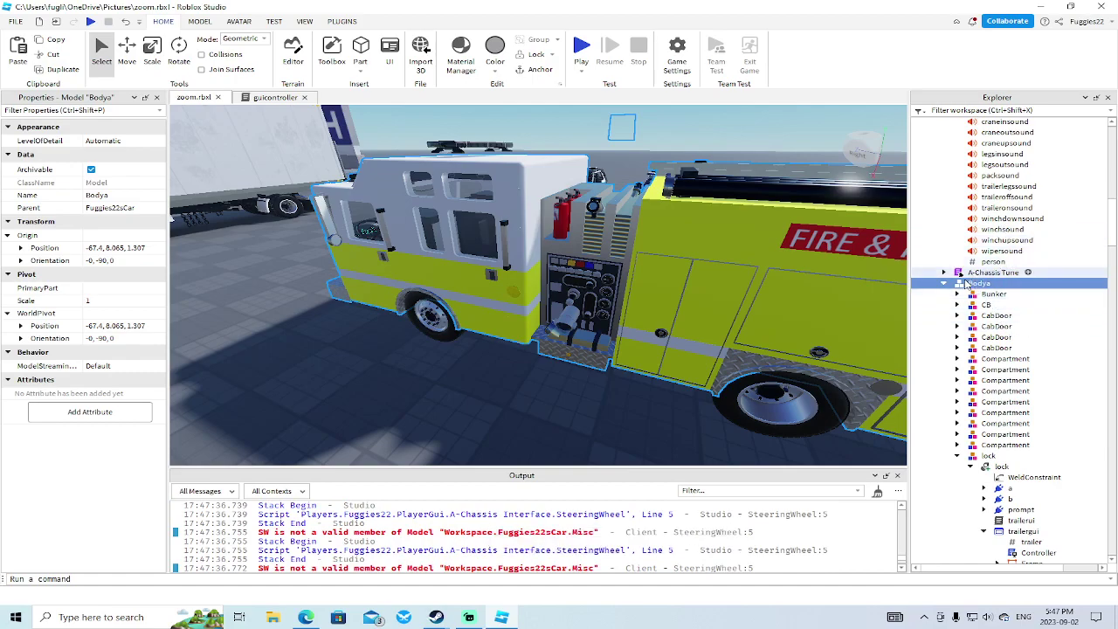
{"action": "left_click", "coordinate": [944, 284]}
{"action": "scroll", "coordinate": [959, 298], "scroll_direction": "up", "scroll_amount": 8}
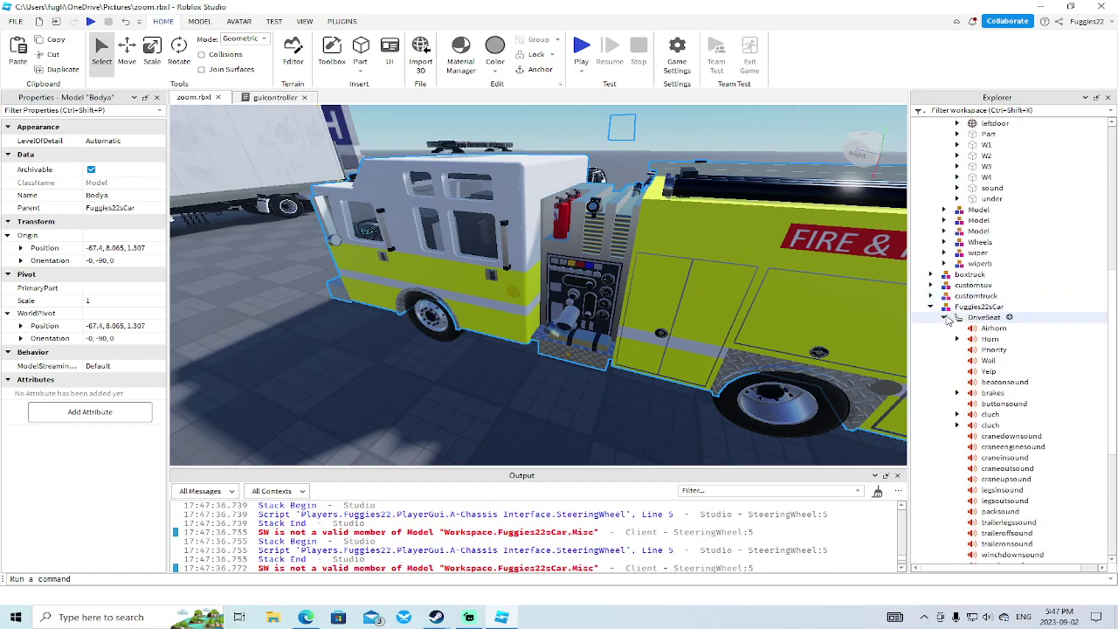
{"action": "left_click", "coordinate": [944, 319]}
{"action": "left_click", "coordinate": [944, 397]}
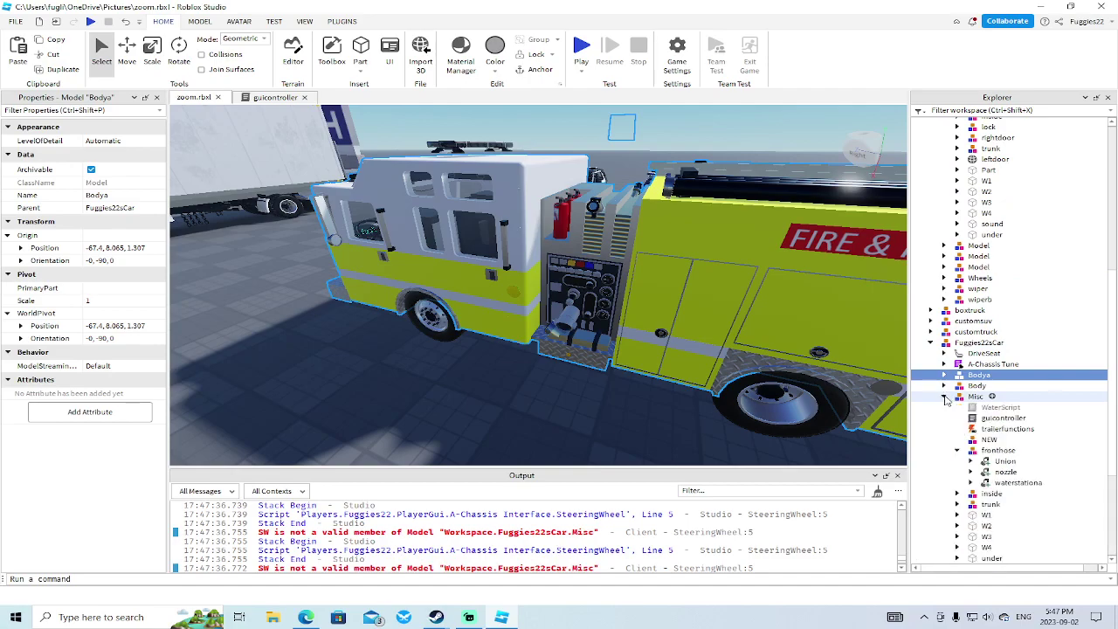
{"action": "scroll", "coordinate": [952, 393], "scroll_direction": "down", "scroll_amount": 2}
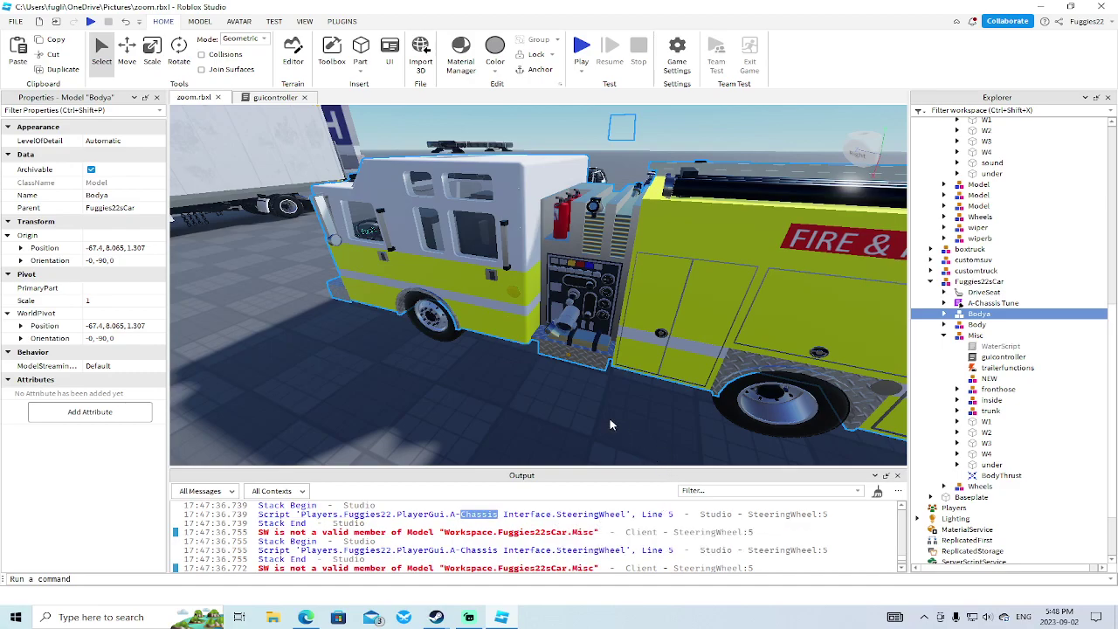
{"action": "left_click", "coordinate": [946, 337]}
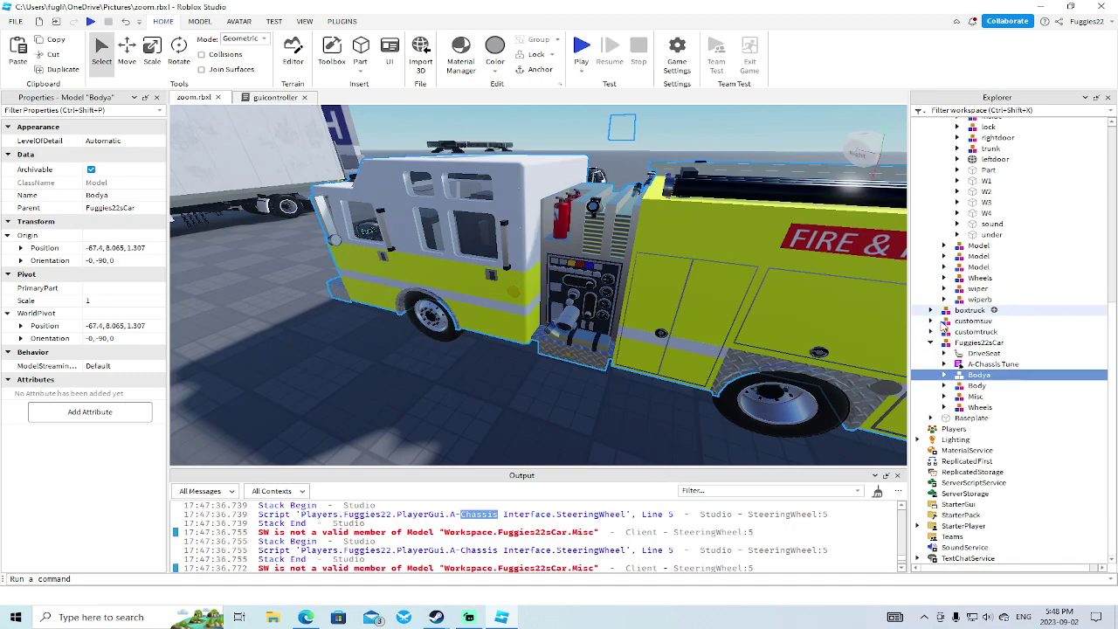
Step: Delete the SteeringWheel script from the Plugins folder of the fire truck's A-Chassis Tune
{"action": "left_click", "coordinate": [943, 365]}
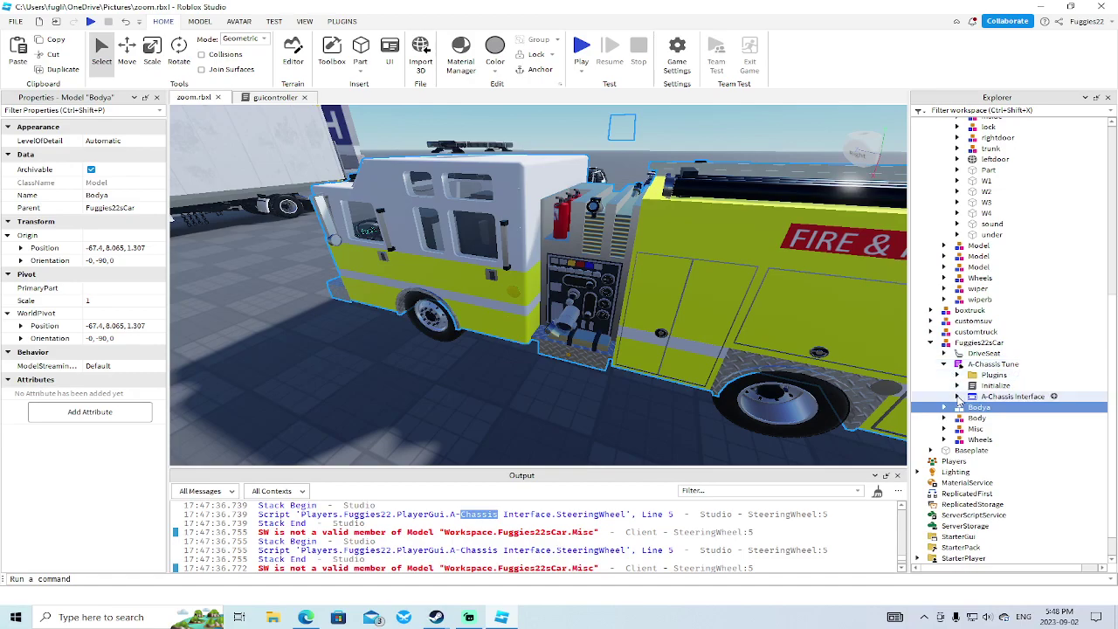
{"action": "left_click", "coordinate": [958, 398]}
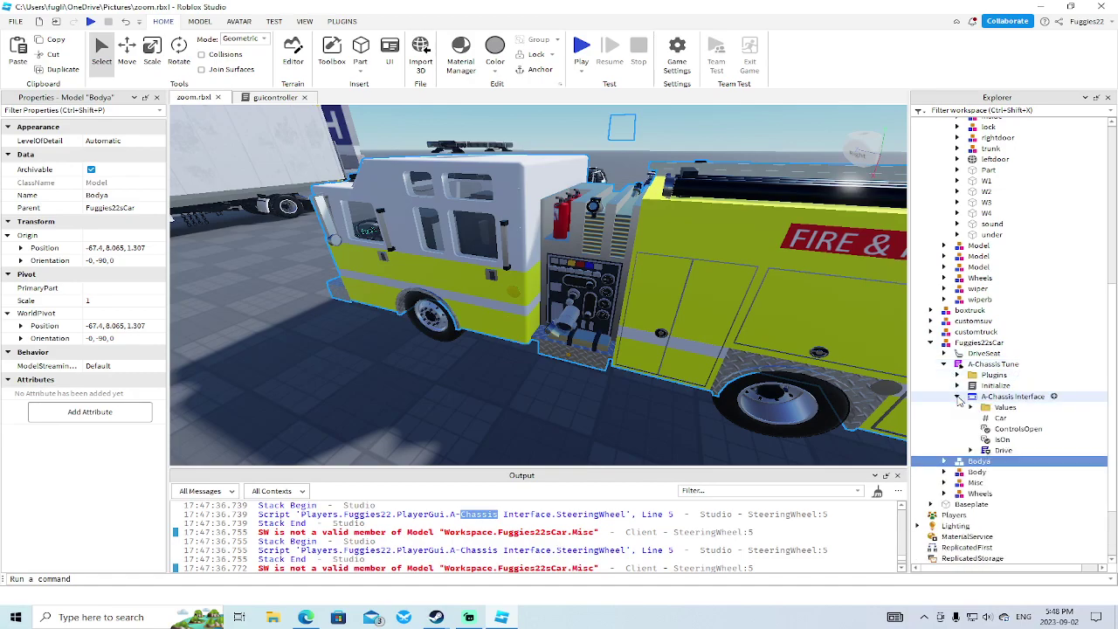
{"action": "left_click", "coordinate": [958, 398]}
{"action": "left_click", "coordinate": [958, 375]}
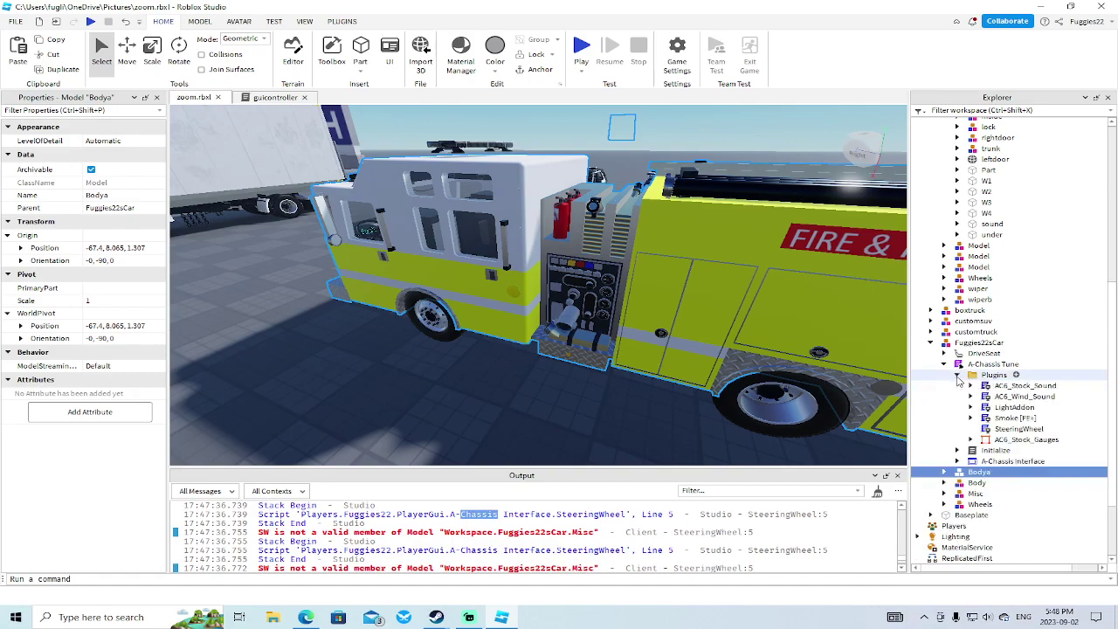
{"action": "left_click", "coordinate": [1018, 429]}
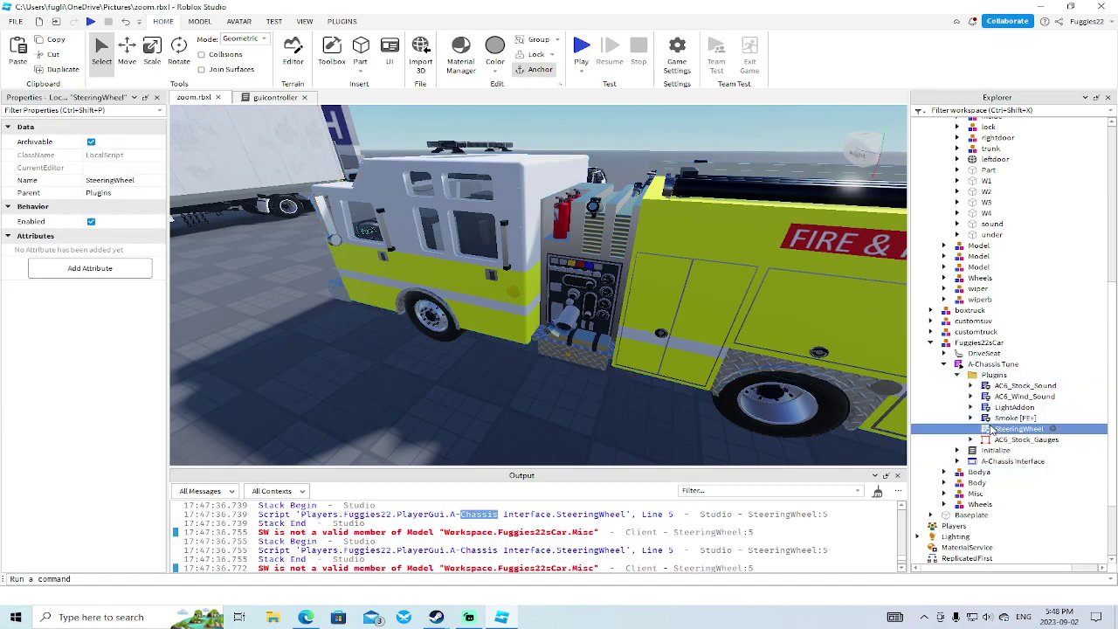
{"action": "key", "text": "Delete"}
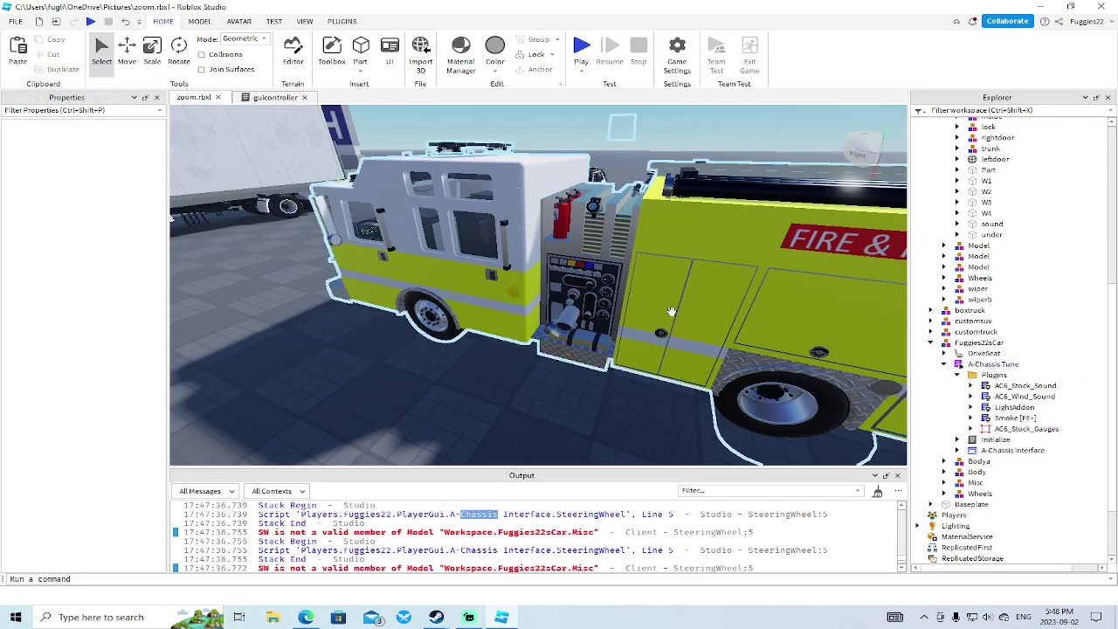
Step: Select the red DriveSeat inside the fire truck's cab and set its transparency to 0.95
{"action": "right_click_drag", "start_coordinate": [487, 374], "coordinate": [486, 374]}
{"action": "key", "text": "s"}
{"action": "scroll", "coordinate": [486, 368], "scroll_direction": "up", "scroll_amount": 10}
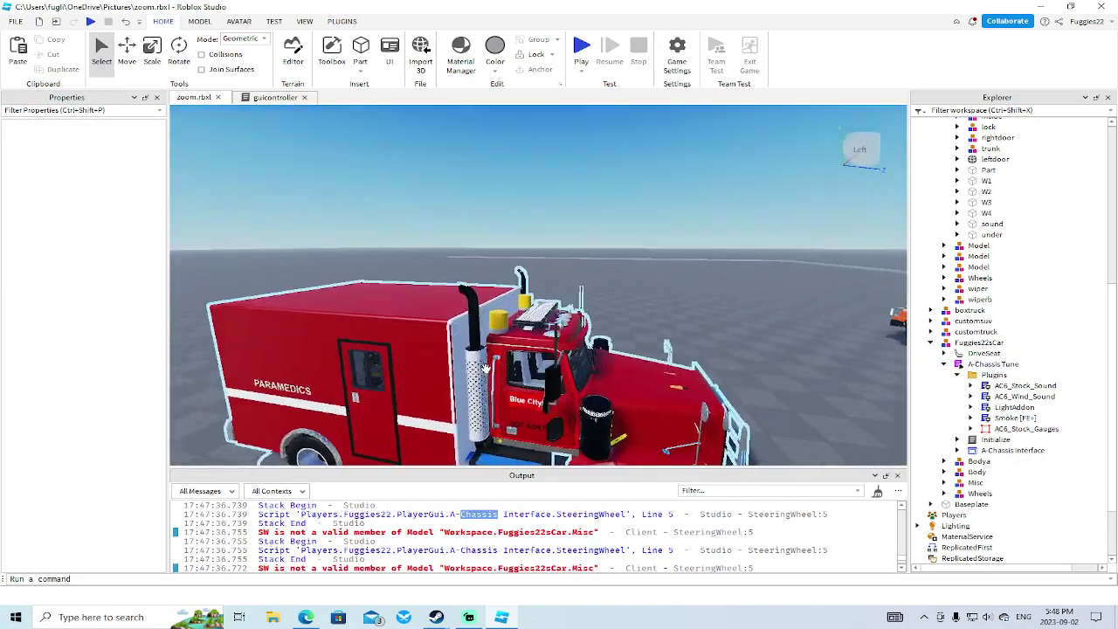
{"action": "scroll", "coordinate": [485, 368], "scroll_direction": "down", "scroll_amount": 8}
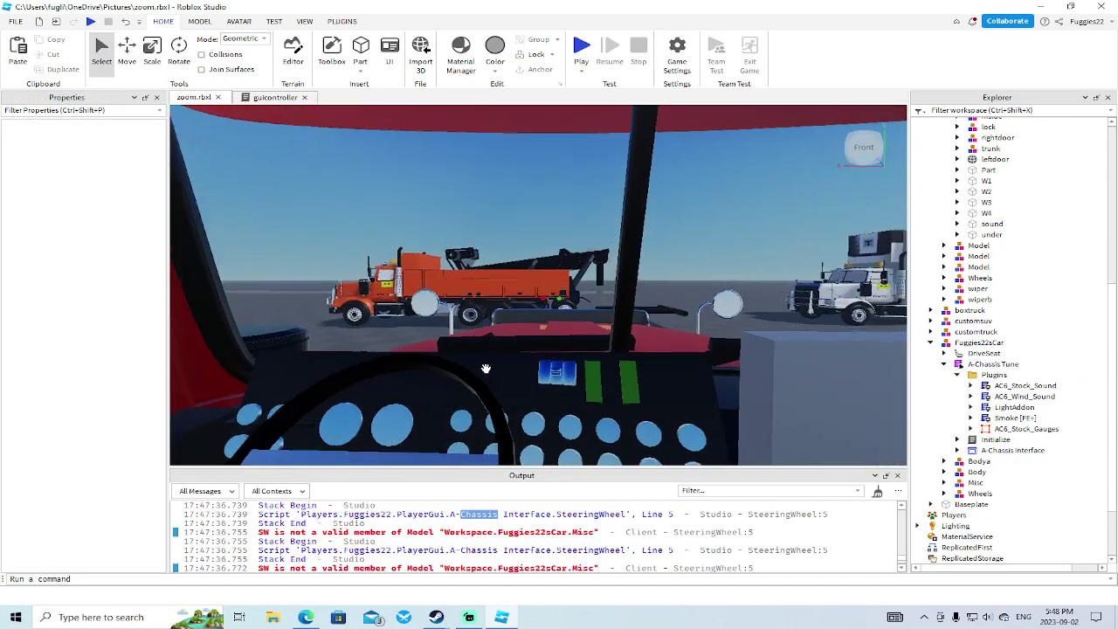
{"action": "scroll", "coordinate": [485, 368], "scroll_direction": "up", "scroll_amount": 10}
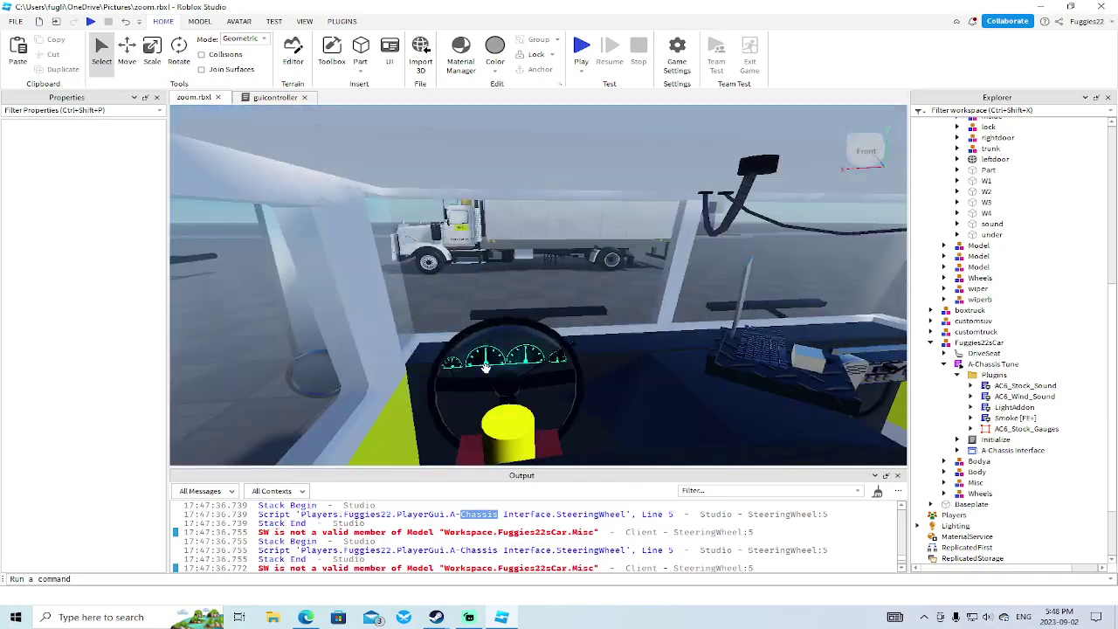
{"action": "right_click_drag", "start_coordinate": [486, 368], "coordinate": [486, 369]}
{"action": "left_click", "coordinate": [488, 422]}
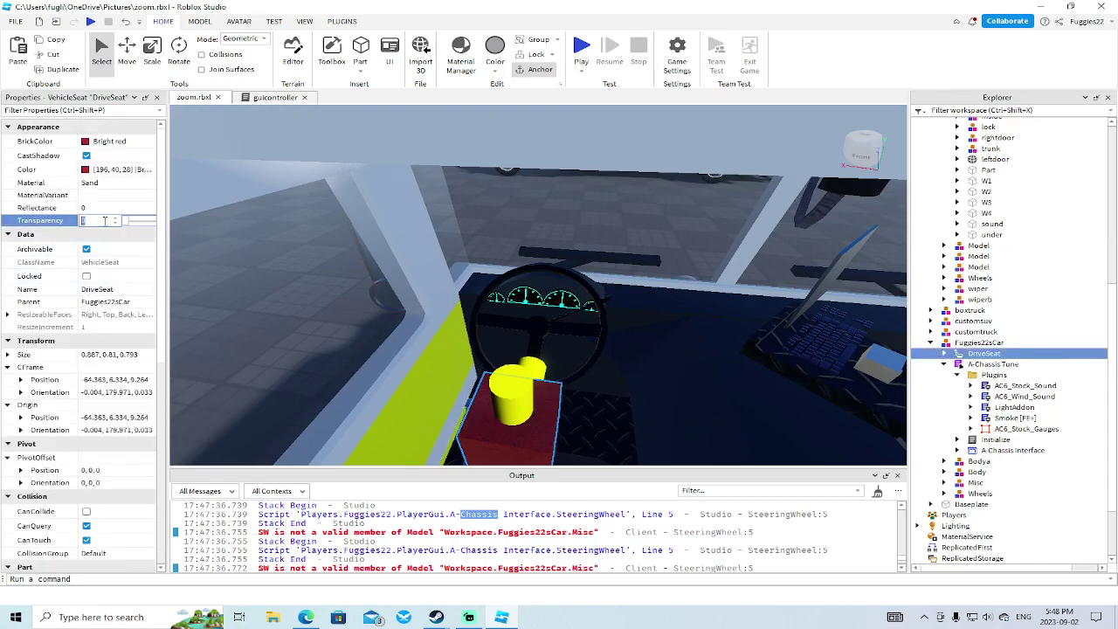
{"action": "left_click_drag", "start_coordinate": [124, 225], "coordinate": [159, 227]}
Step: Examine the selected driver's seat and the yellow cylinders around it inside the fire truck's cab
{"action": "left_click", "coordinate": [292, 250]}
{"action": "key", "text": "a"}
{"action": "right_click_drag", "start_coordinate": [414, 294], "coordinate": [412, 287]}
{"action": "scroll", "coordinate": [413, 293], "scroll_direction": "up", "scroll_amount": 10}
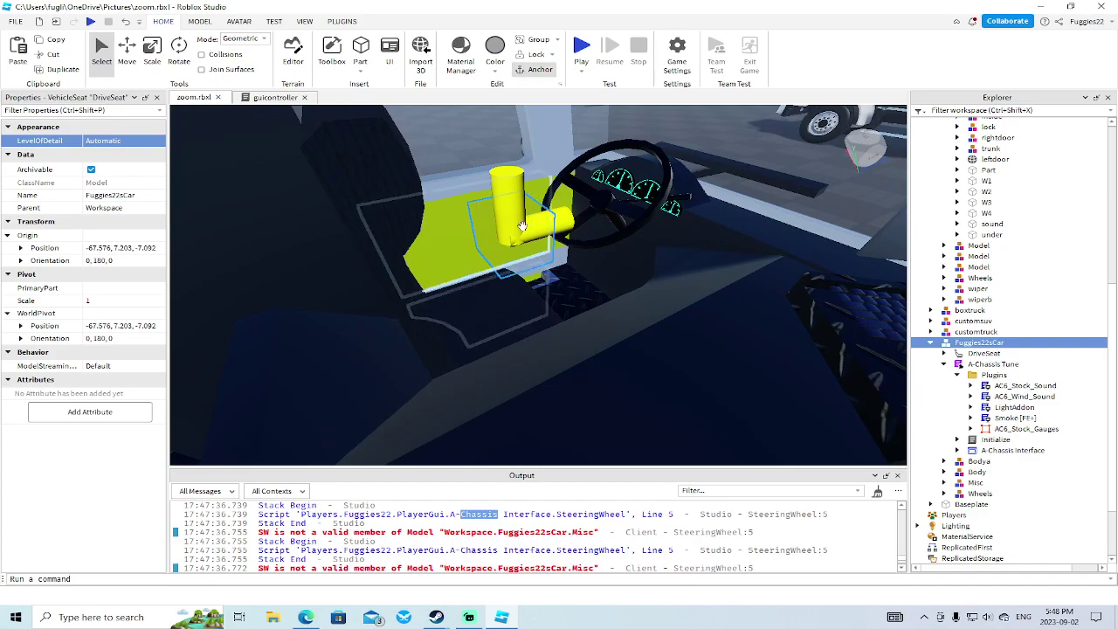
{"action": "left_click", "coordinate": [520, 226]}
{"action": "scroll", "coordinate": [529, 227], "scroll_direction": "up", "scroll_amount": 6}
{"action": "scroll", "coordinate": [538, 230], "scroll_direction": "down", "scroll_amount": 2}
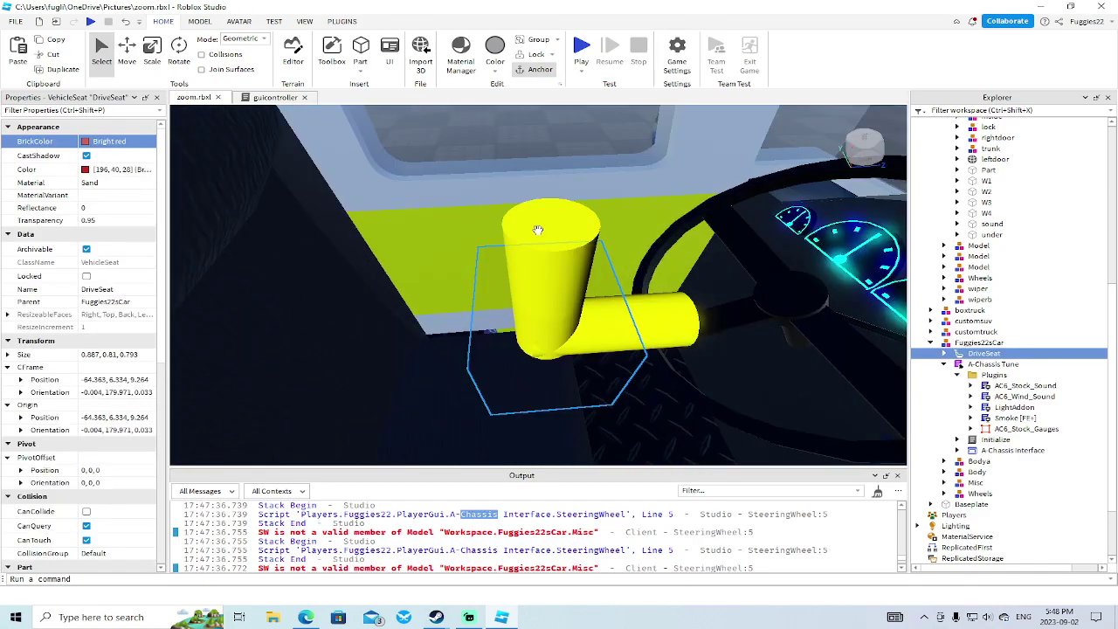
{"action": "right_click_drag", "start_coordinate": [551, 212], "coordinate": [549, 223]}
{"action": "scroll", "coordinate": [550, 224], "scroll_direction": "down", "scroll_amount": 10}
Step: Start a playtest, walk to the fire truck's pump panel, and activate and close its water controls
{"action": "left_click", "coordinate": [93, 21]}
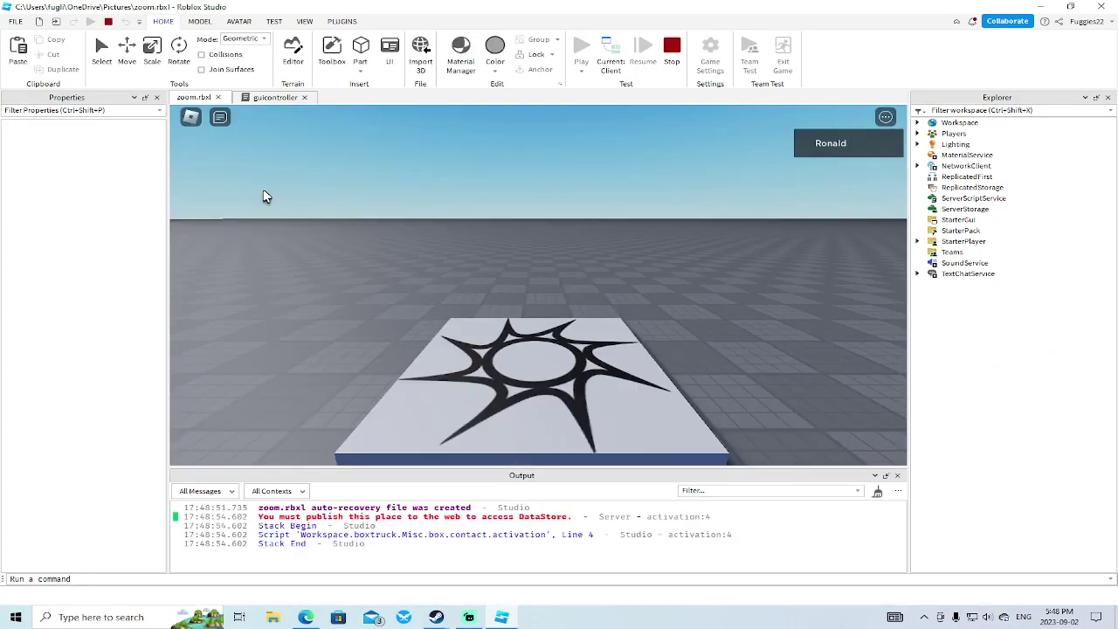
{"action": "key", "text": "w"}
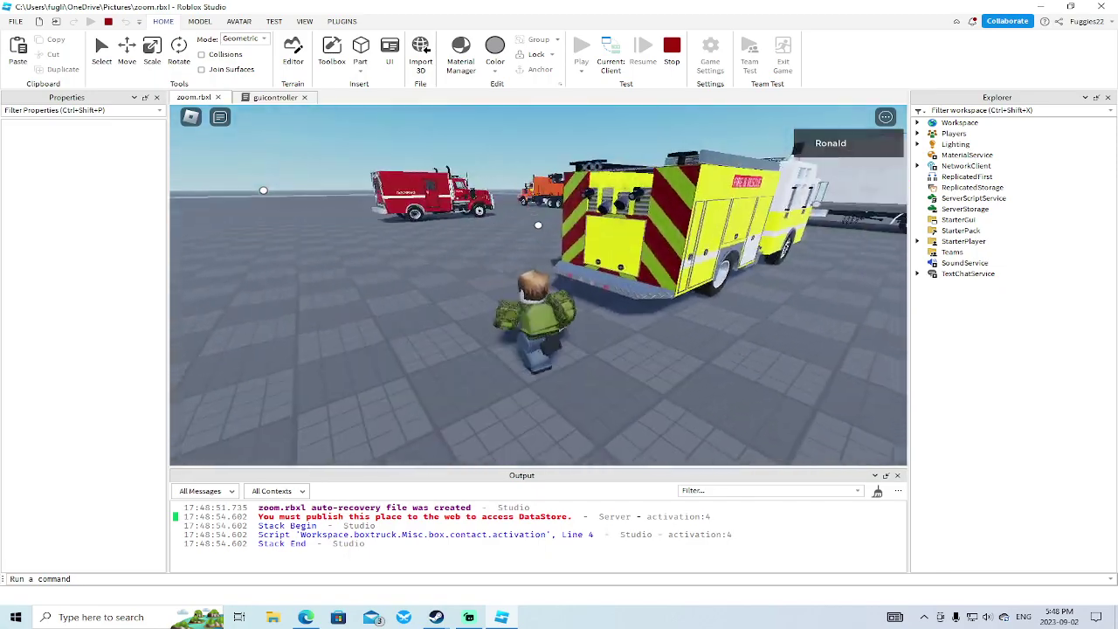
{"action": "key", "text": "a"}
{"action": "key", "text": "w"}
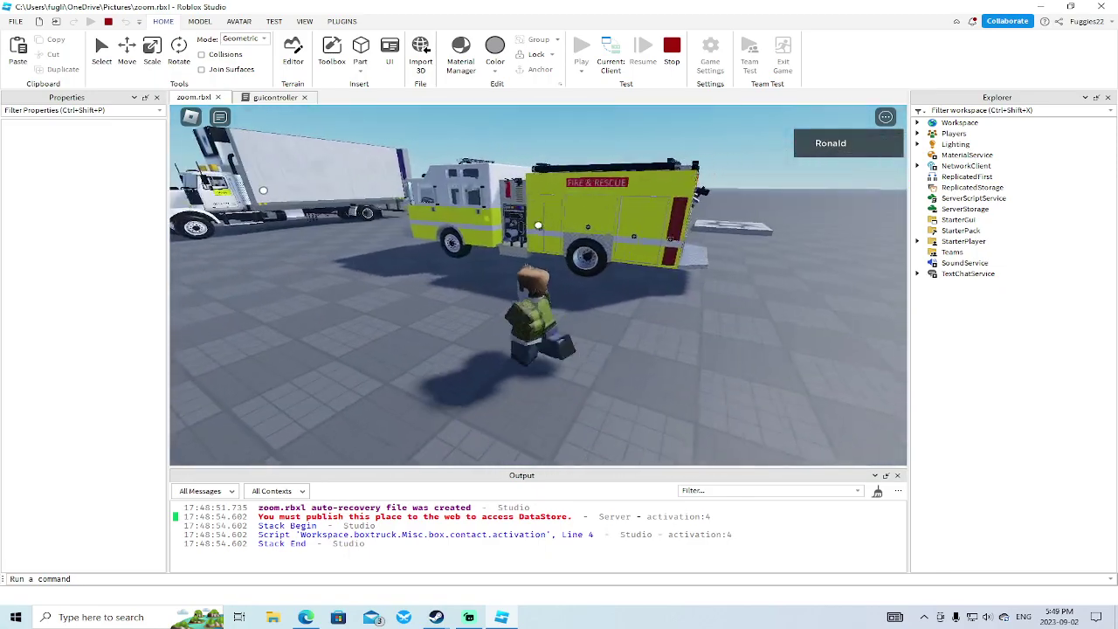
{"action": "key", "text": "b"}
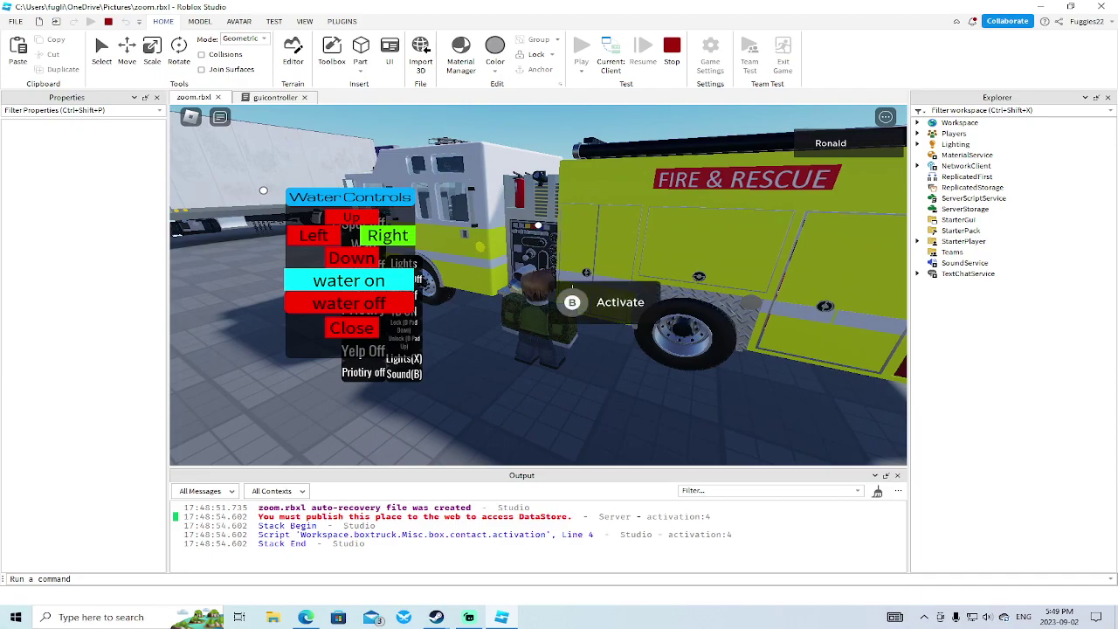
{"action": "left_click", "coordinate": [340, 332]}
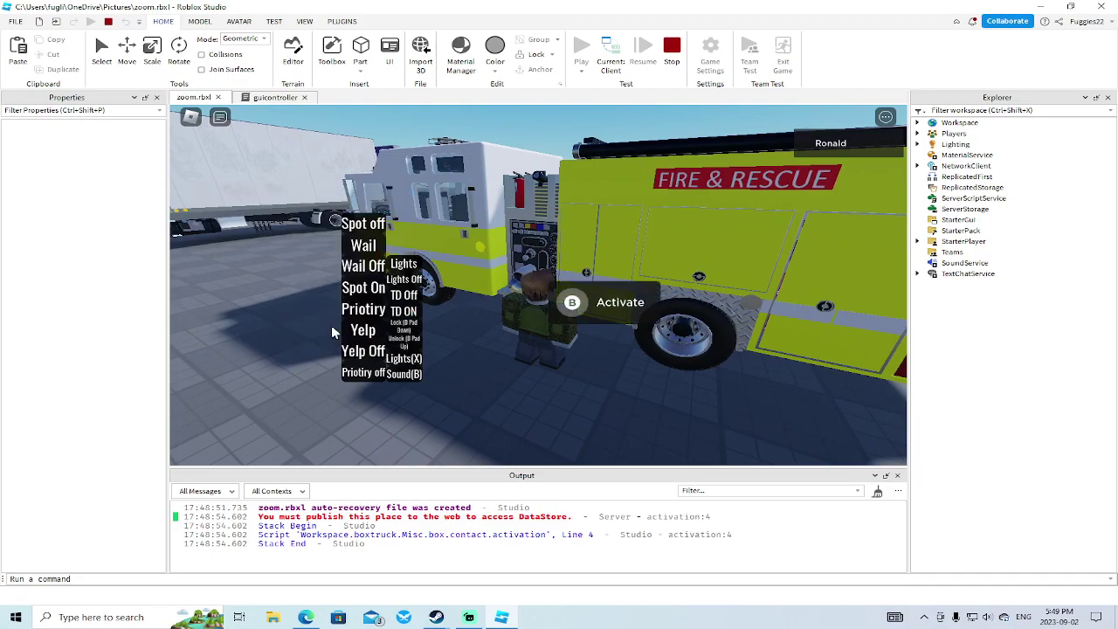
Step: Activate the fire truck's water controls a second time and close them again
{"action": "key", "text": "a"}
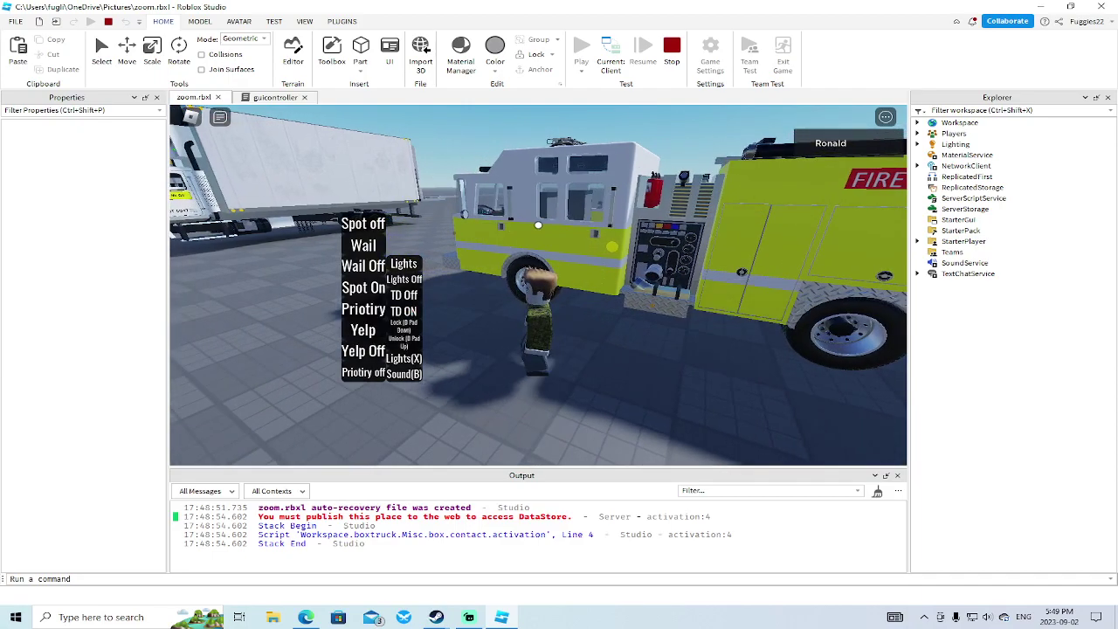
{"action": "key", "text": "w"}
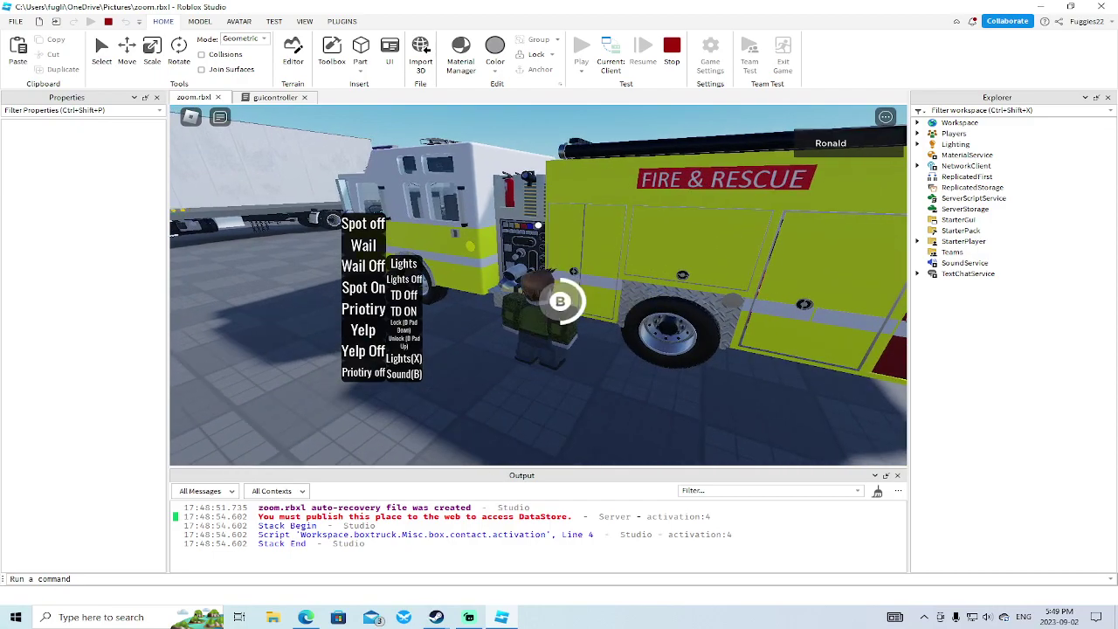
{"action": "key", "text": "b"}
{"action": "key", "text": "s"}
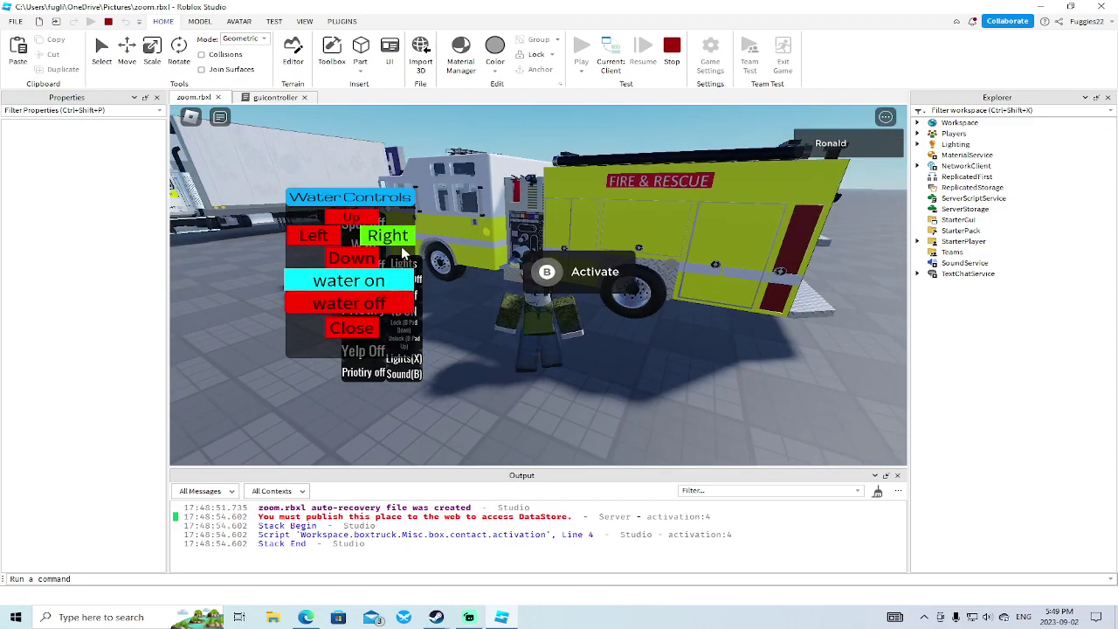
{"action": "left_click", "coordinate": [349, 328]}
Step: Unlock the fire truck and get into its driver's seat
{"action": "key", "text": "w"}
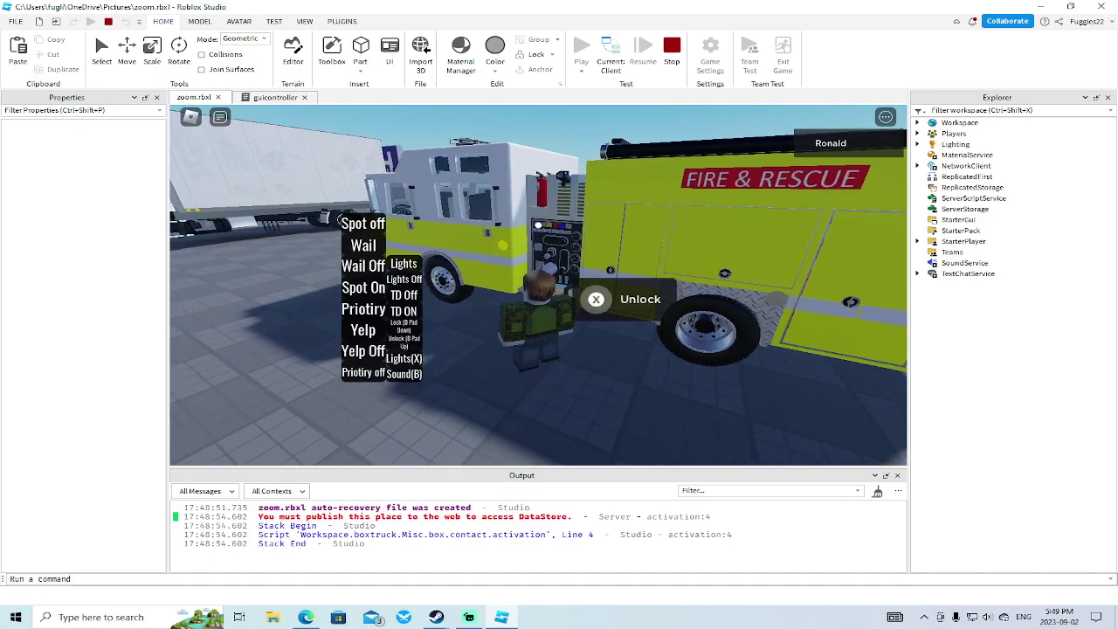
{"action": "key", "text": "w"}
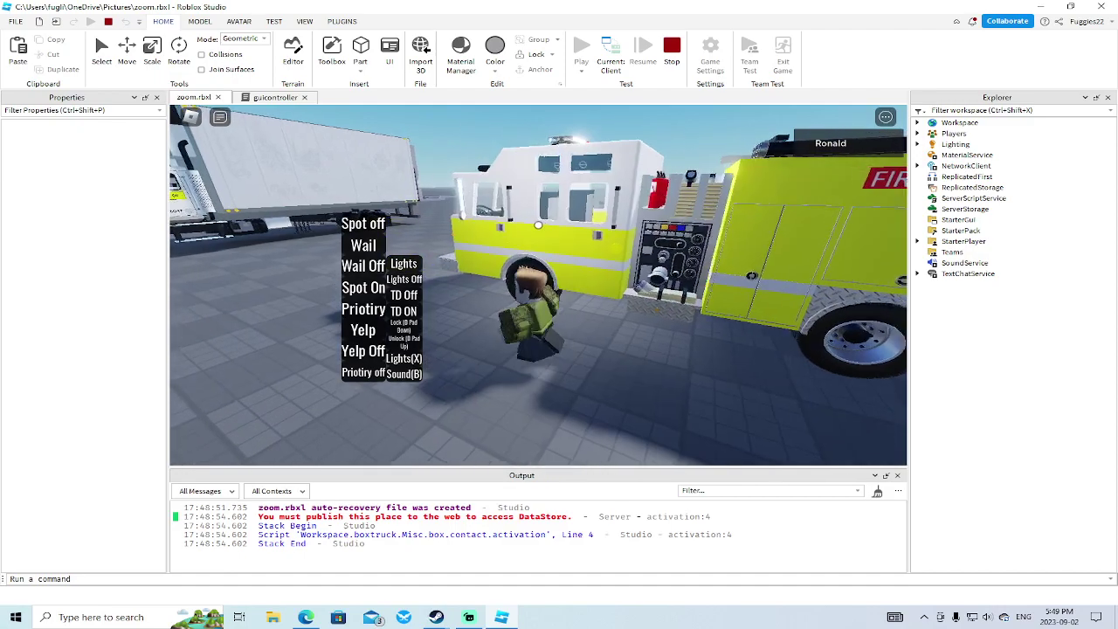
{"action": "key", "text": "w"}
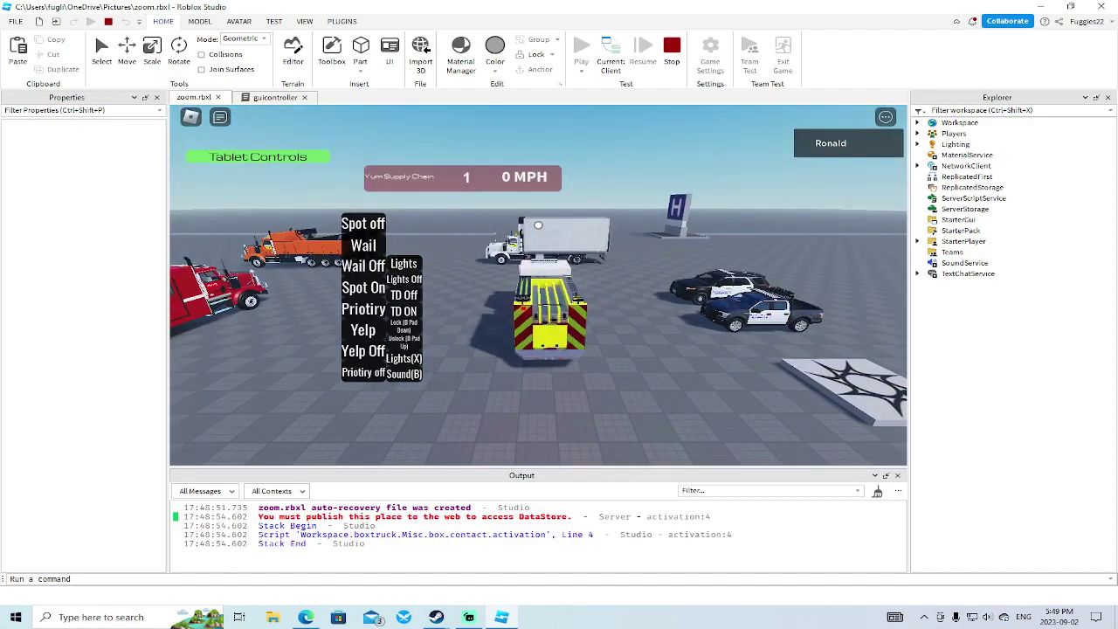
Step: Drive the fire truck past the helipad sign and through turns to test its handling, and stop the playtest
{"action": "key", "text": "w"}
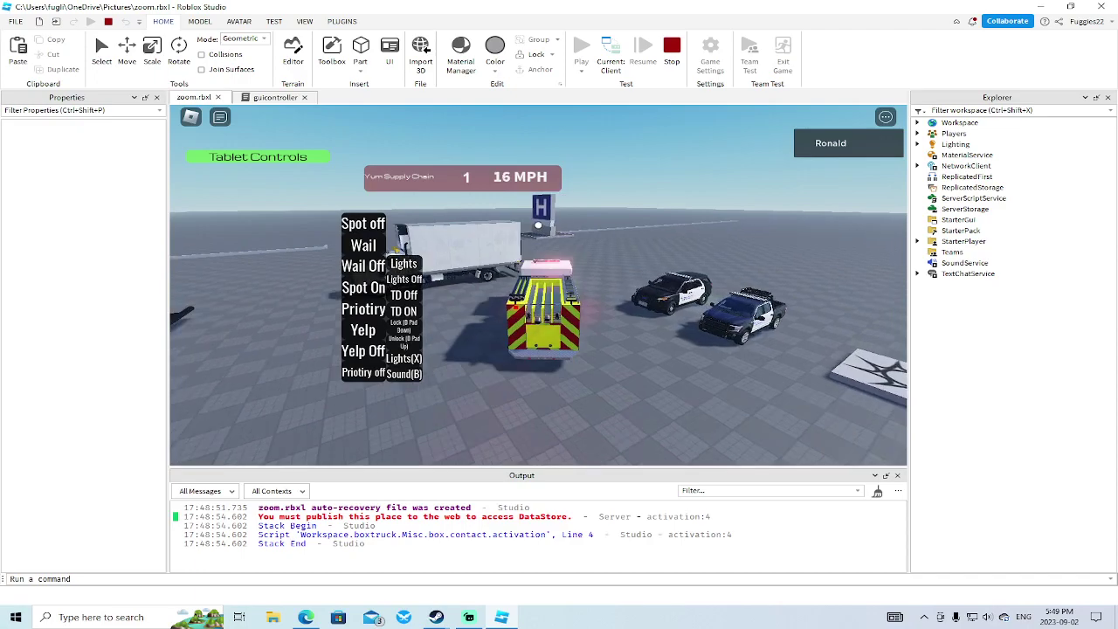
{"action": "key", "text": "w"}
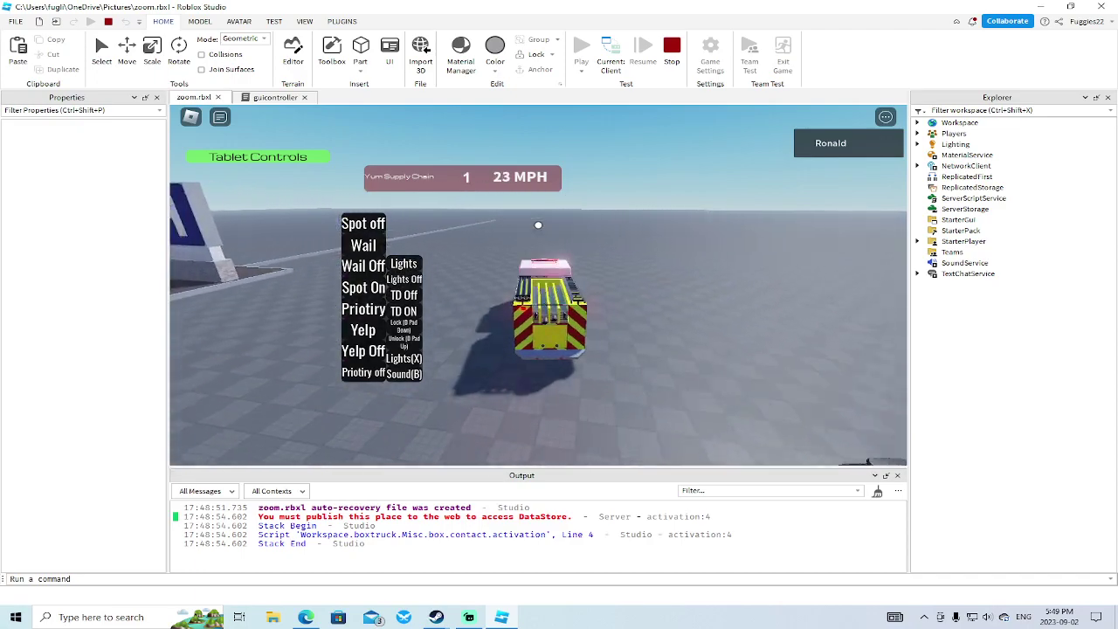
{"action": "key", "text": "w"}
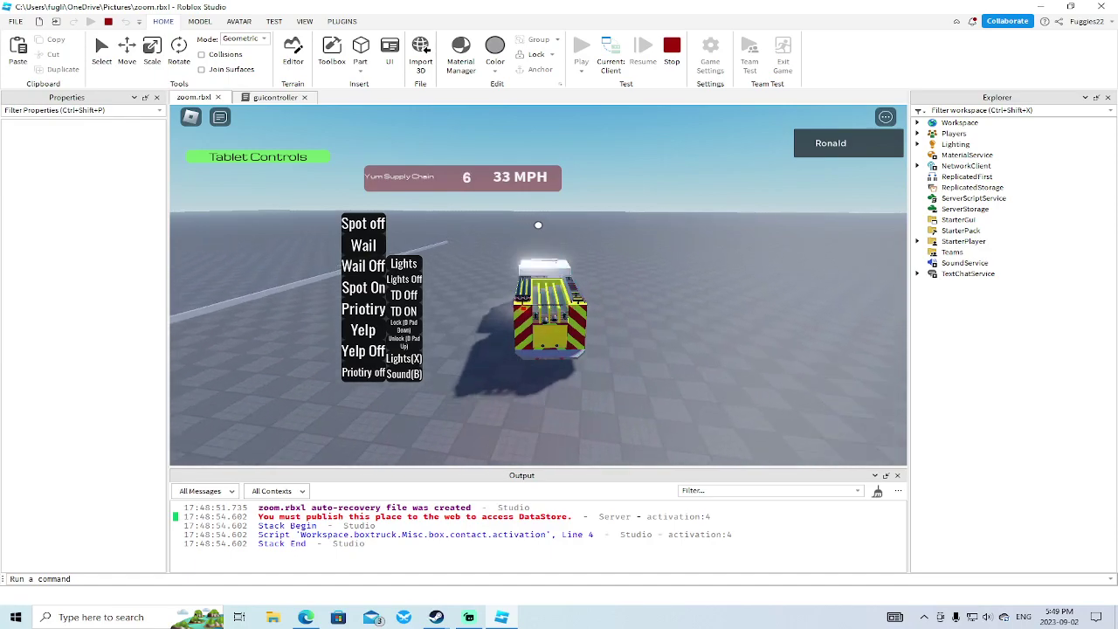
{"action": "key", "text": "a"}
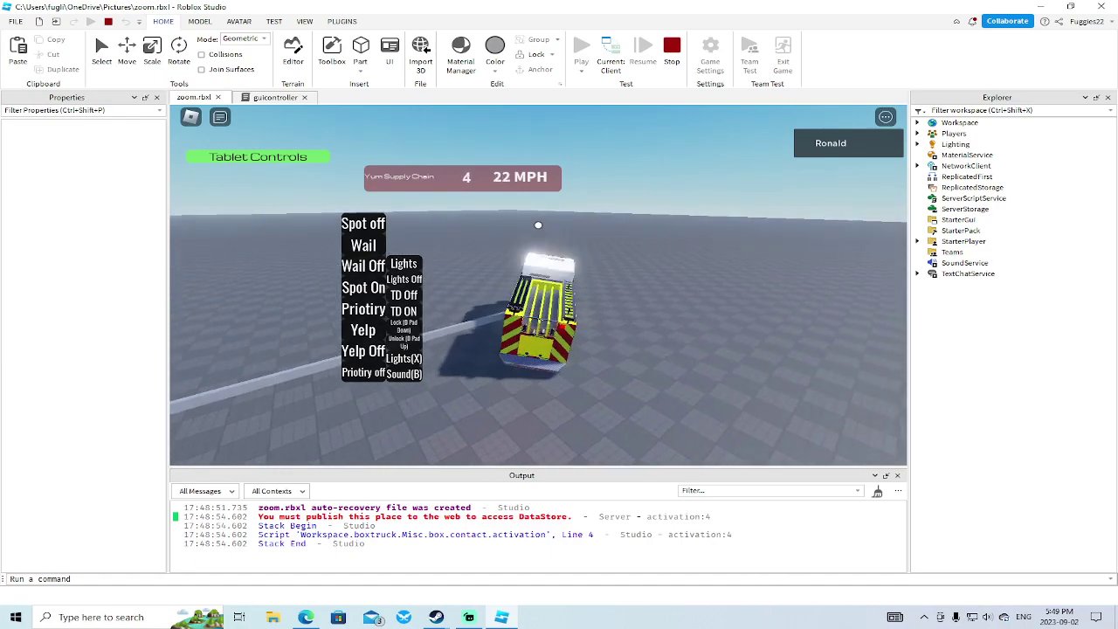
{"action": "key", "text": "w"}
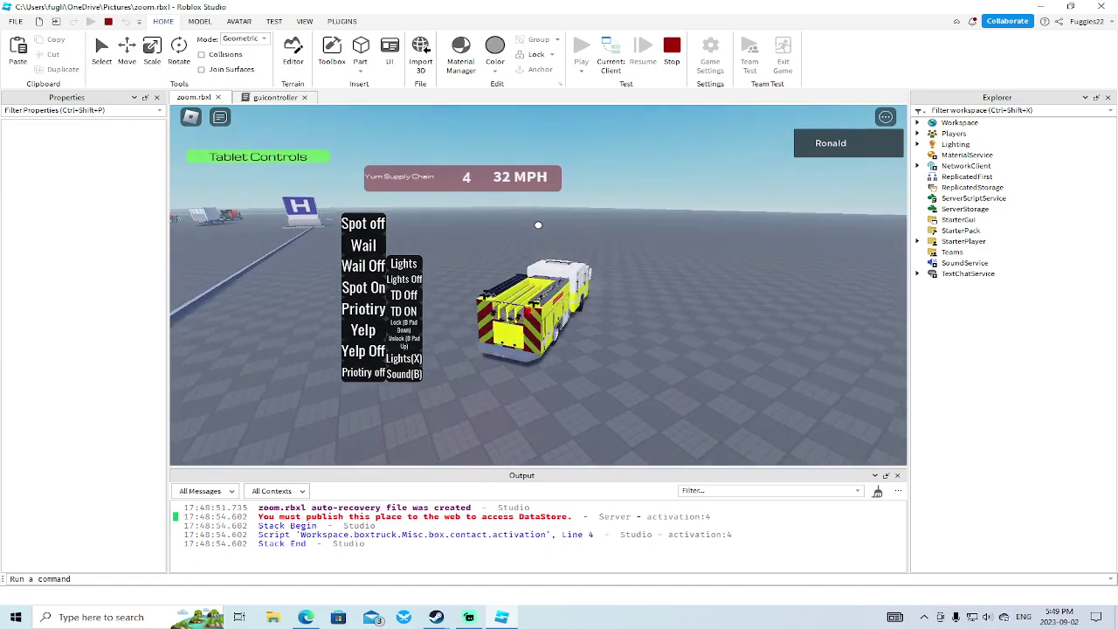
{"action": "key", "text": "a"}
{"action": "key", "text": "d"}
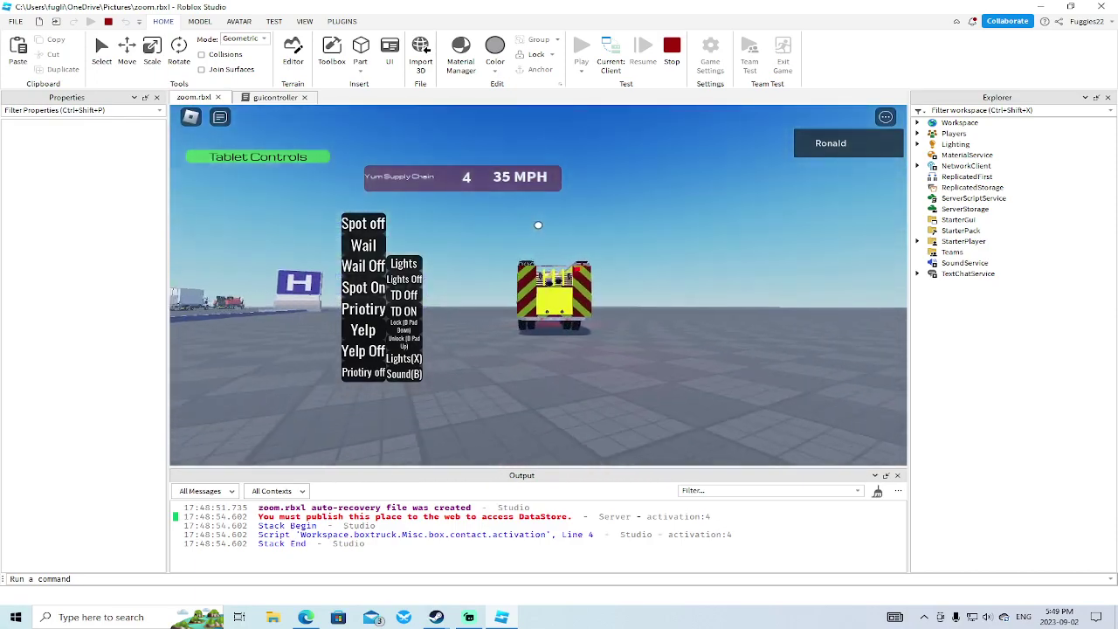
{"action": "key", "text": "a"}
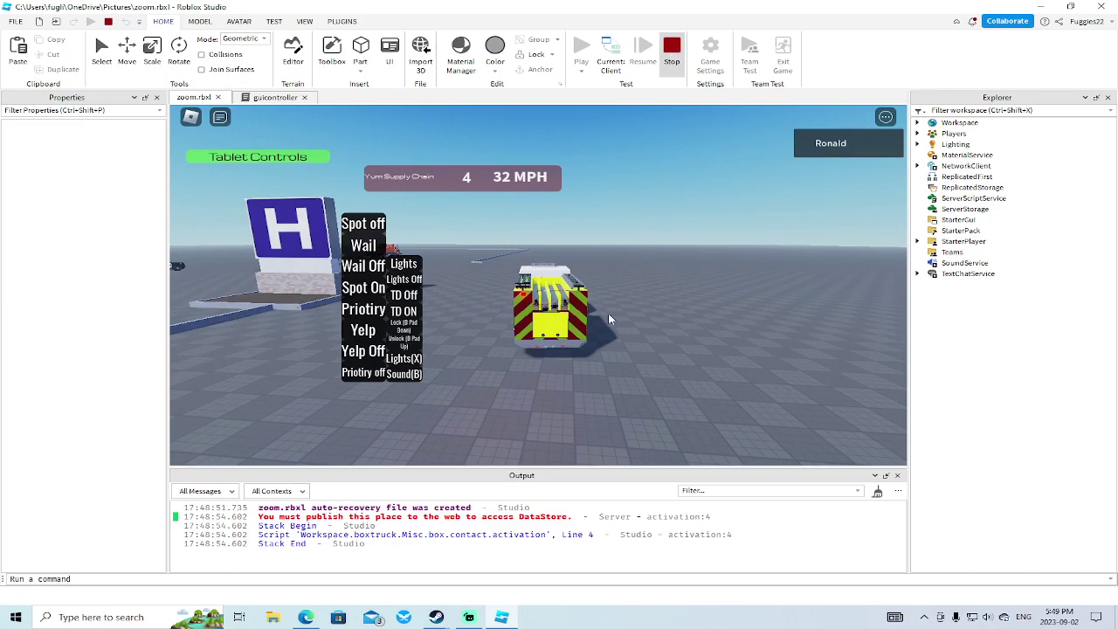
{"action": "left_click", "coordinate": [671, 51]}
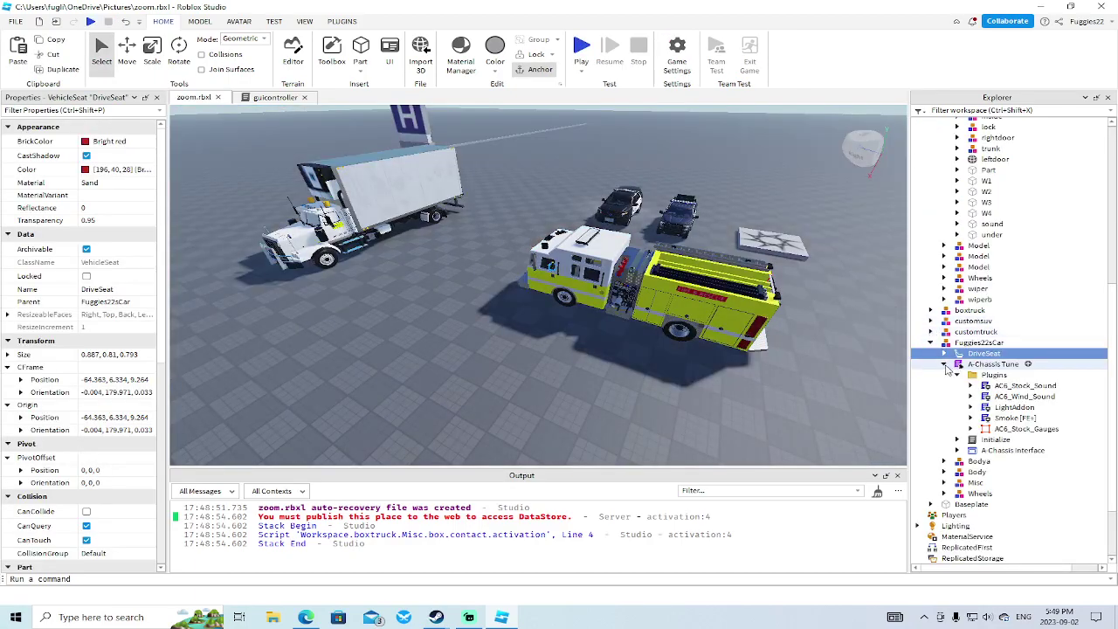
Step: Open the fire truck's A-Chassis Tune script and set Tune.Weight to 8000
{"action": "left_click", "coordinate": [945, 363]}
{"action": "double_click", "coordinate": [979, 364]}
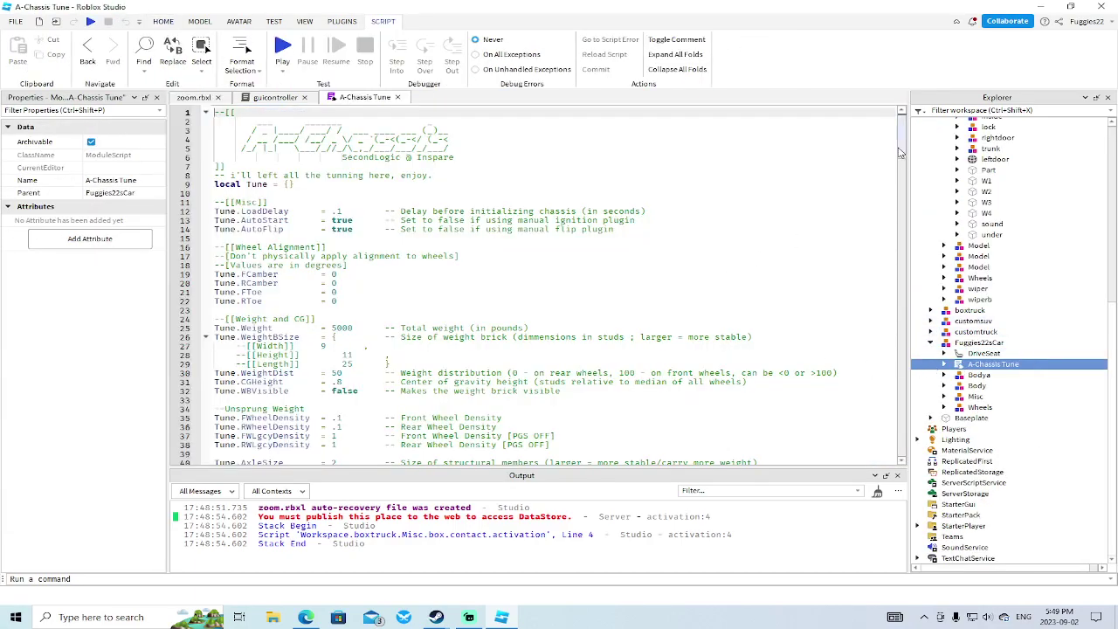
{"action": "left_click_drag", "start_coordinate": [902, 153], "coordinate": [904, 168]}
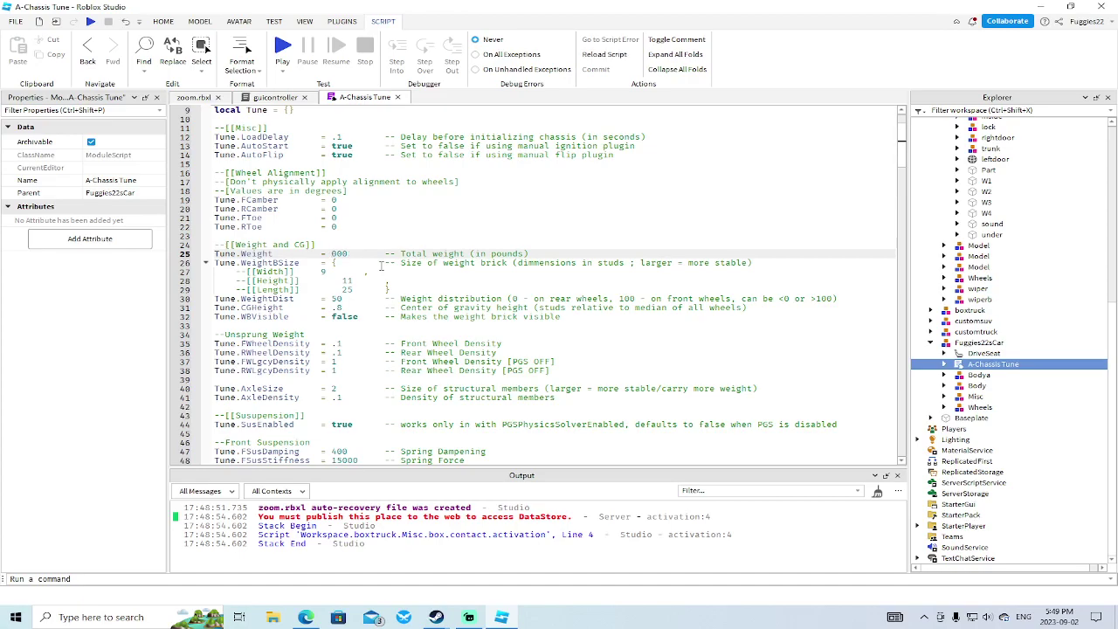
Step: Set the front and rear suspension damping, Tune.FSusDamping and Tune.RSusDamping, to 500 each
{"action": "scroll", "coordinate": [405, 290], "scroll_direction": "down", "scroll_amount": 5}
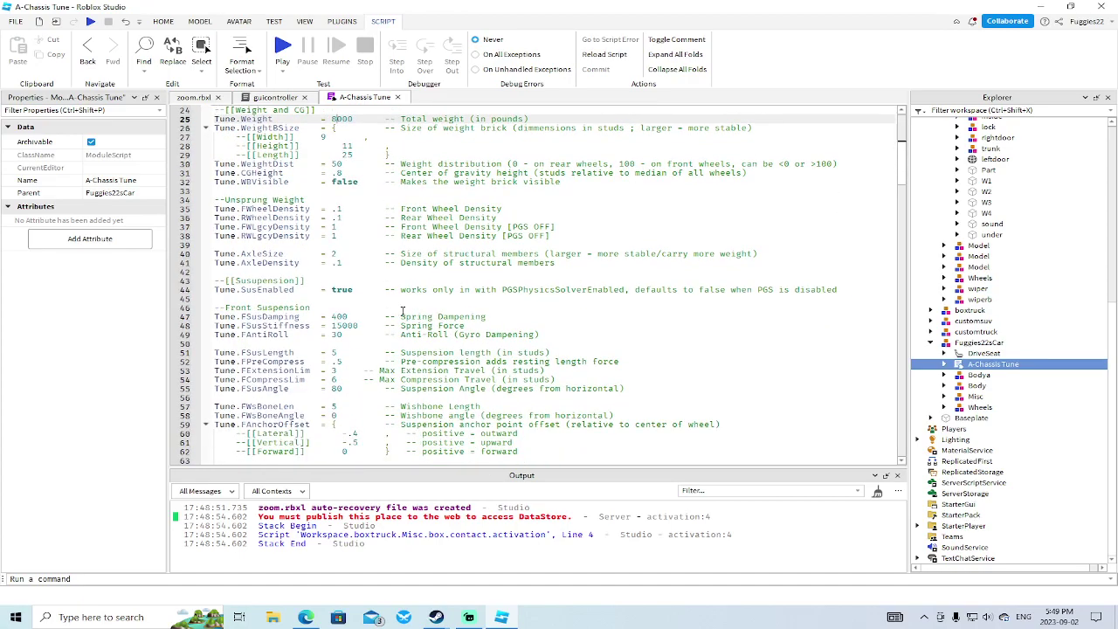
{"action": "left_click", "coordinate": [337, 317]}
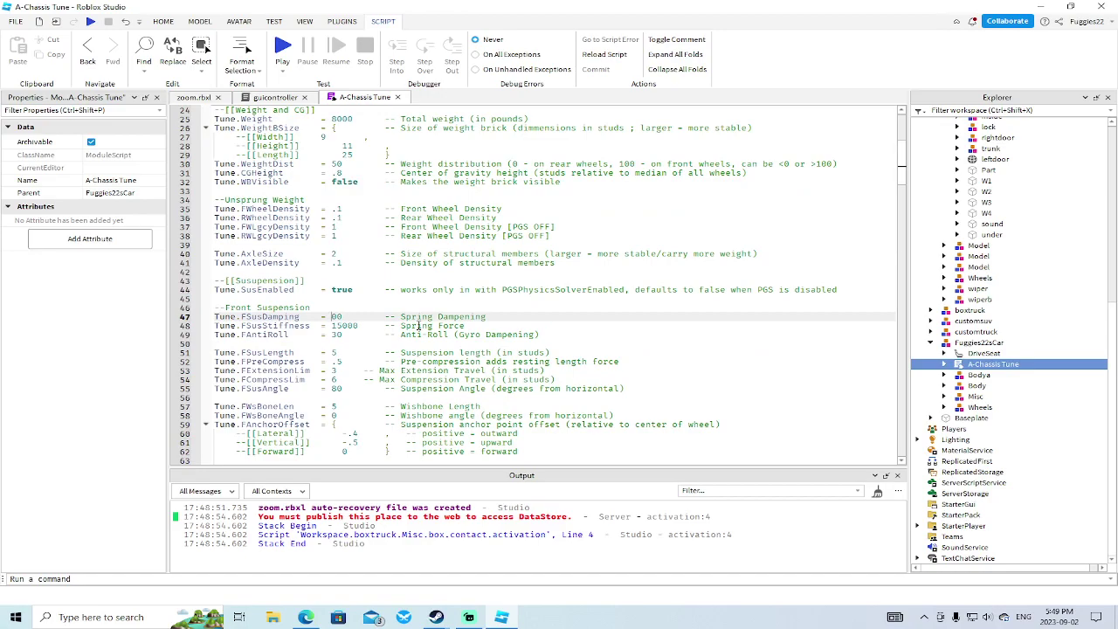
{"action": "scroll", "coordinate": [418, 326], "scroll_direction": "down", "scroll_amount": 5}
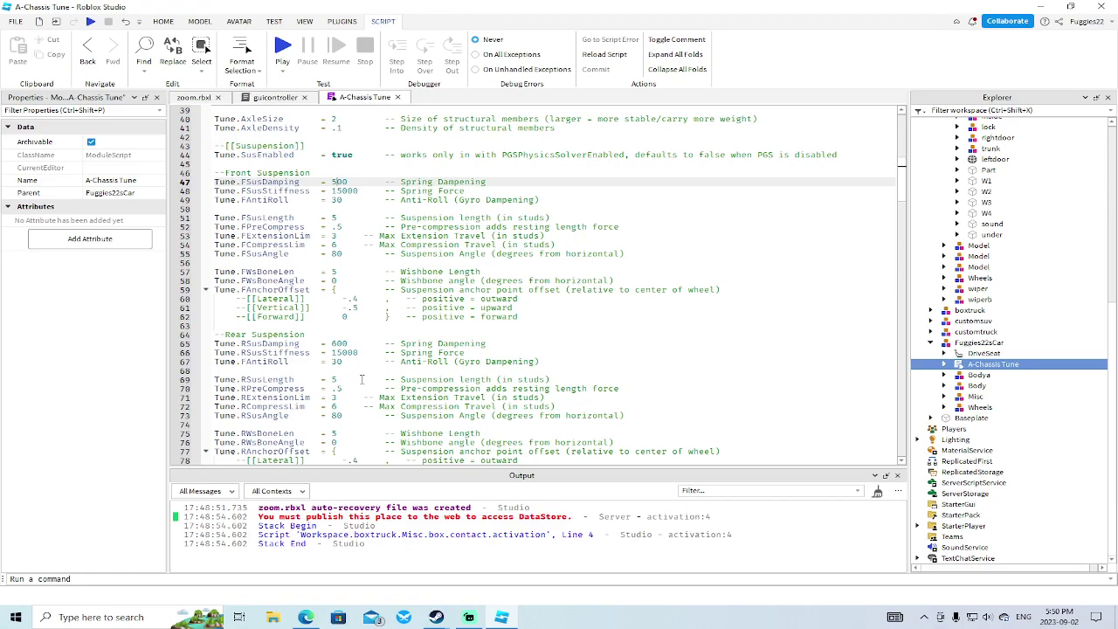
{"action": "left_click", "coordinate": [335, 343]}
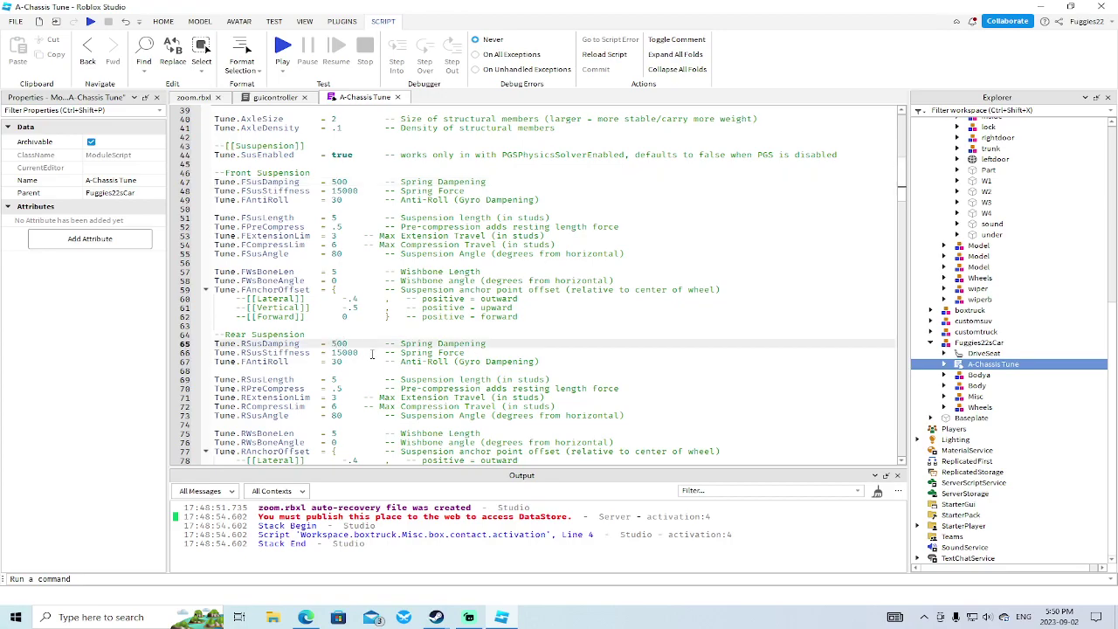
Step: Playtest the new tune: walk around to the fire truck's side, activate the water controls and close them
{"action": "left_click", "coordinate": [90, 23]}
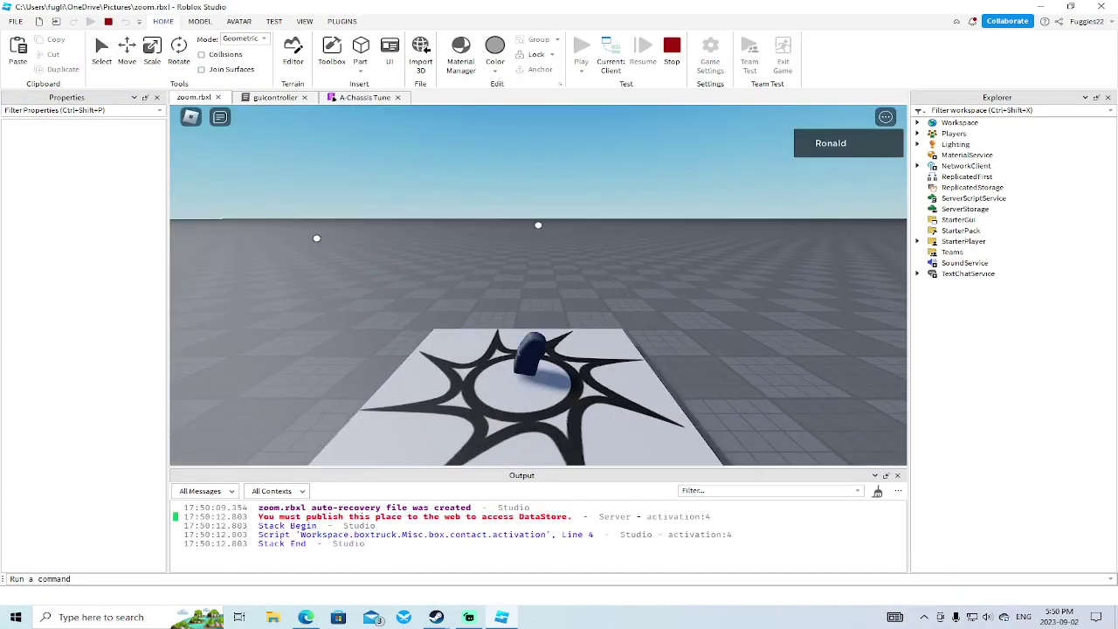
{"action": "key", "text": "w"}
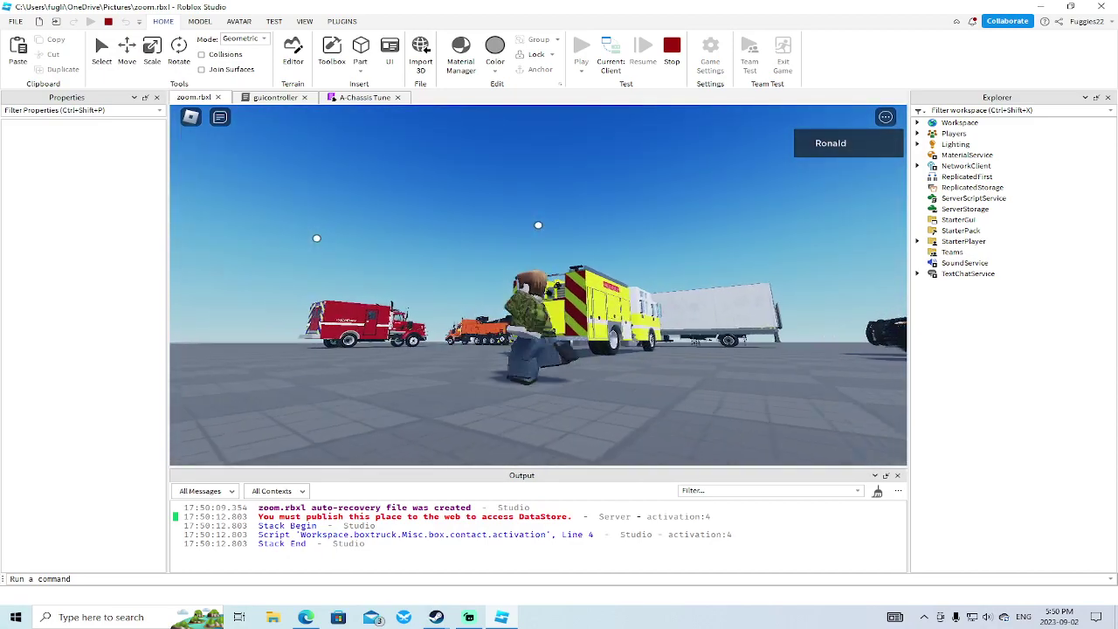
{"action": "key", "text": "w"}
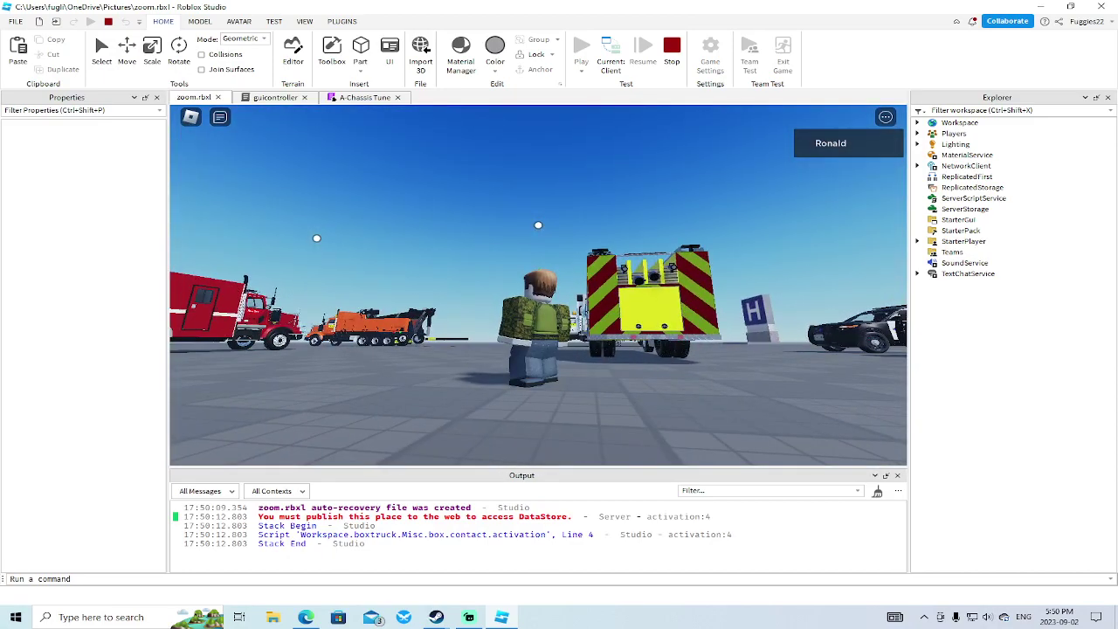
{"action": "key", "text": "w"}
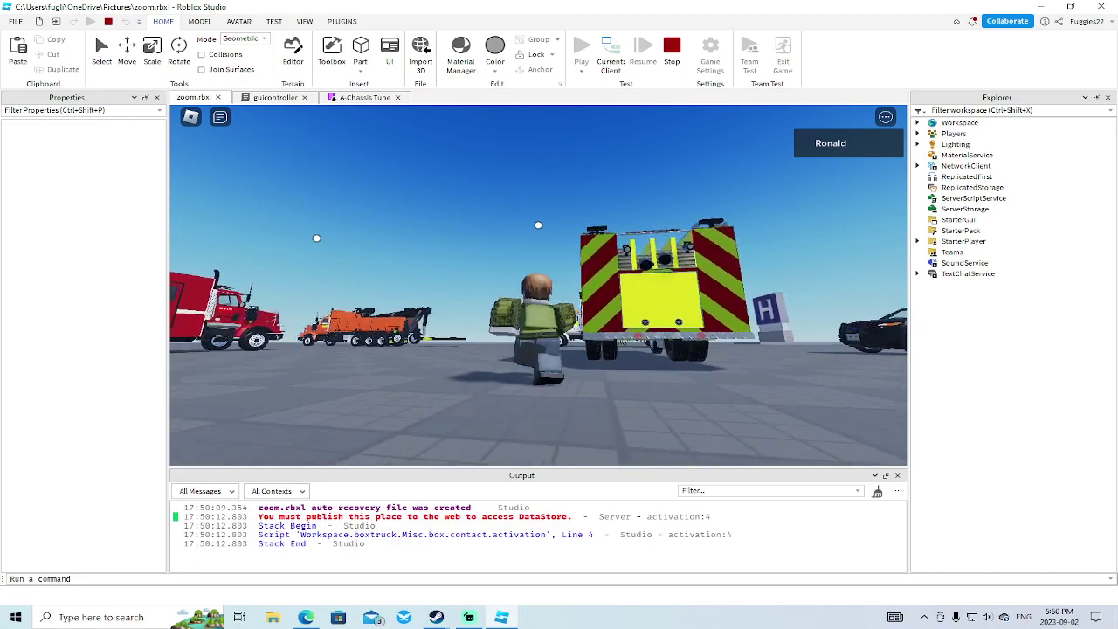
{"action": "key", "text": "w"}
{"action": "right_click_drag", "start_coordinate": [538, 225], "coordinate": [538, 225]}
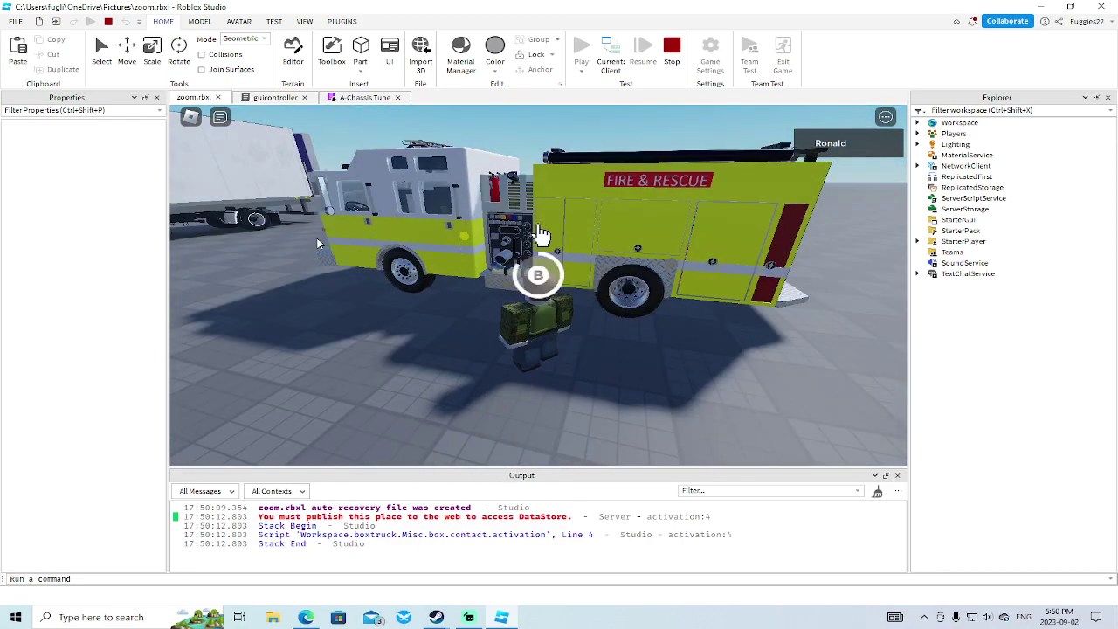
{"action": "key", "text": "b"}
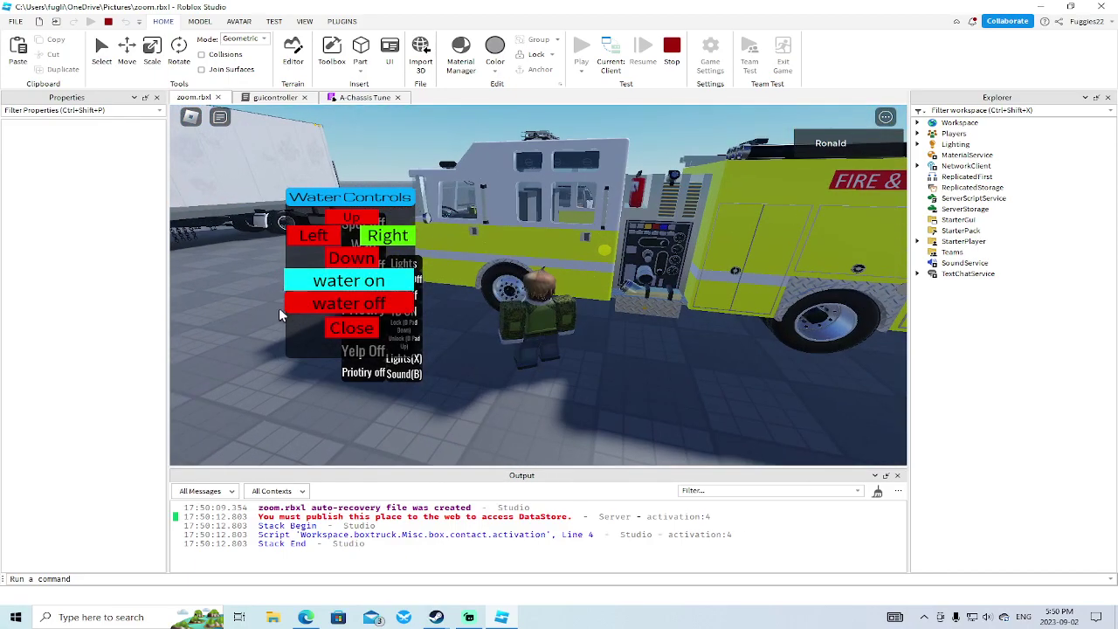
{"action": "left_click", "coordinate": [352, 329]}
Step: Walk along the fire truck's side and unlock it at the Unlock prompt
{"action": "key", "text": "a"}
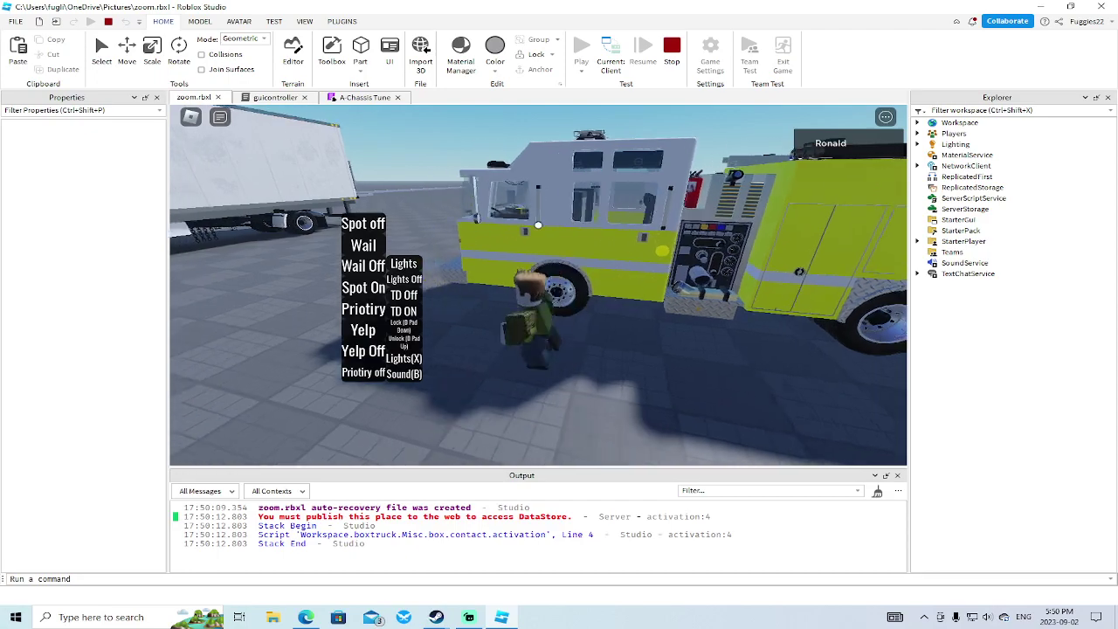
{"action": "key", "text": "d"}
{"action": "key", "text": "x"}
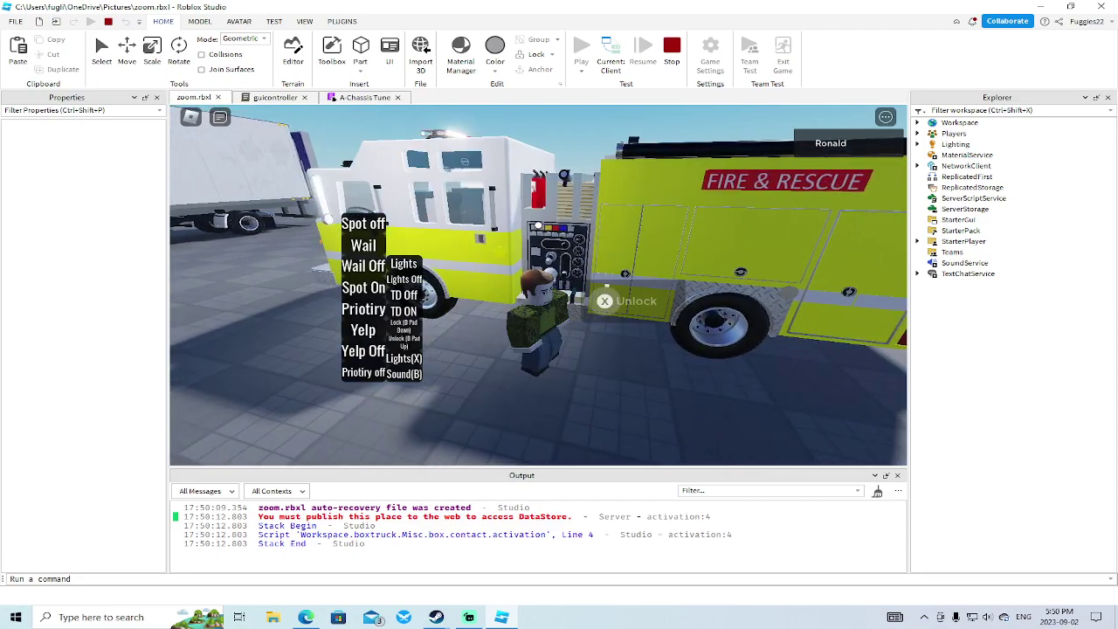
Step: Drive the fire truck forward in the playtest, examine its wheels and suspension from low at the side, and end the test
{"action": "key", "text": "a"}
{"action": "key", "text": "space"}
{"action": "key", "text": "e"}
{"action": "key", "text": "w"}
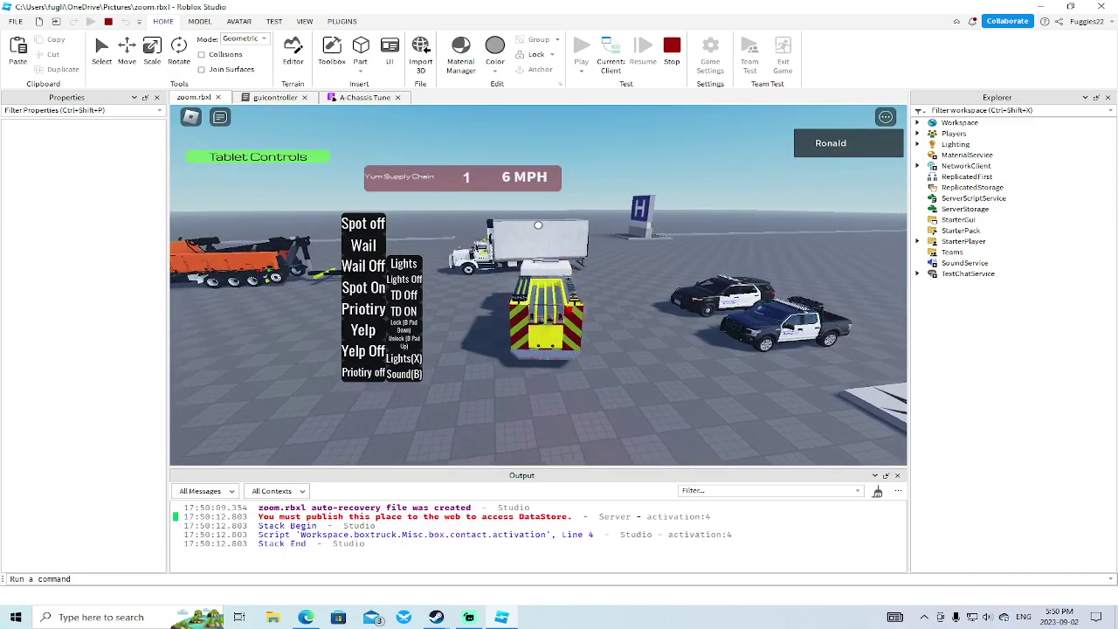
{"action": "right_click_drag", "start_coordinate": [538, 226], "coordinate": [538, 225]}
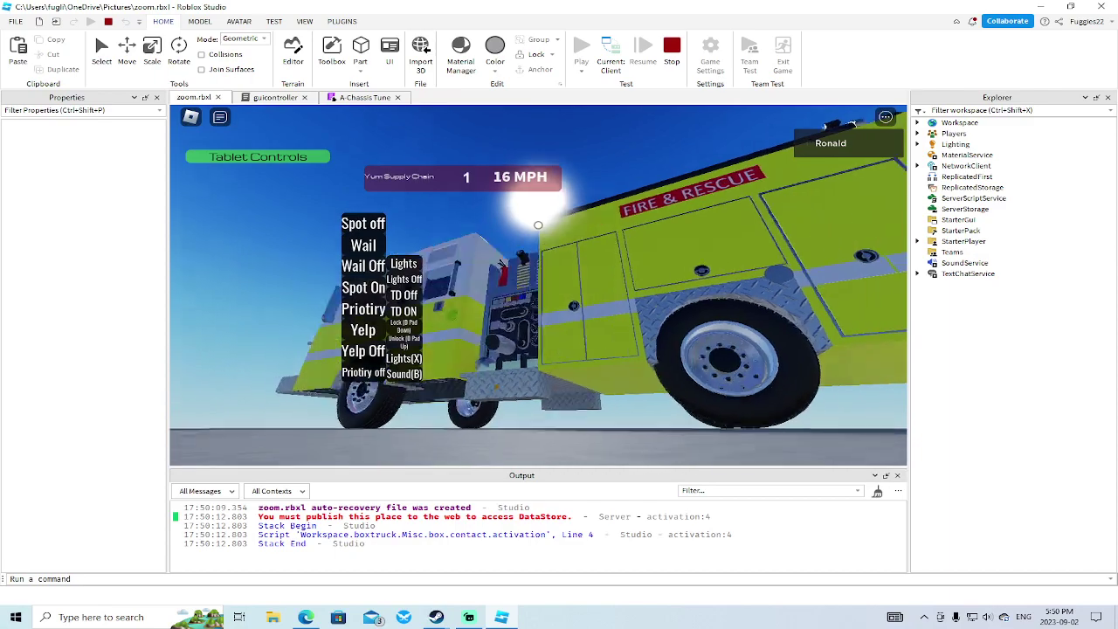
{"action": "scroll", "coordinate": [538, 225], "scroll_direction": "down", "scroll_amount": 5}
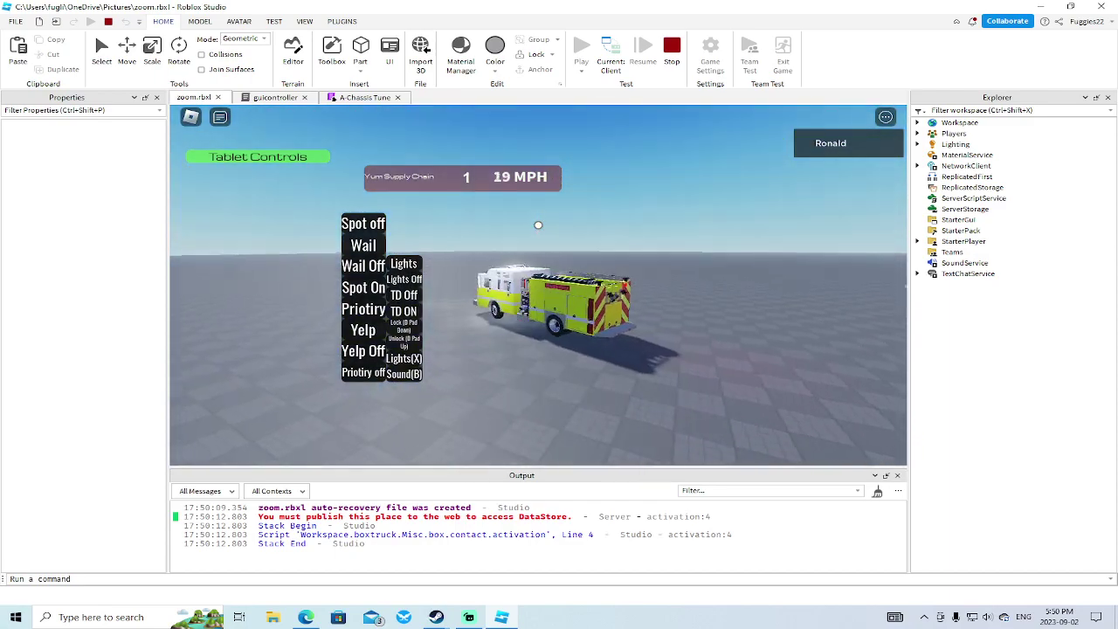
{"action": "right_click_drag", "start_coordinate": [538, 226], "coordinate": [538, 225]}
{"action": "scroll", "coordinate": [538, 225], "scroll_direction": "up", "scroll_amount": 5}
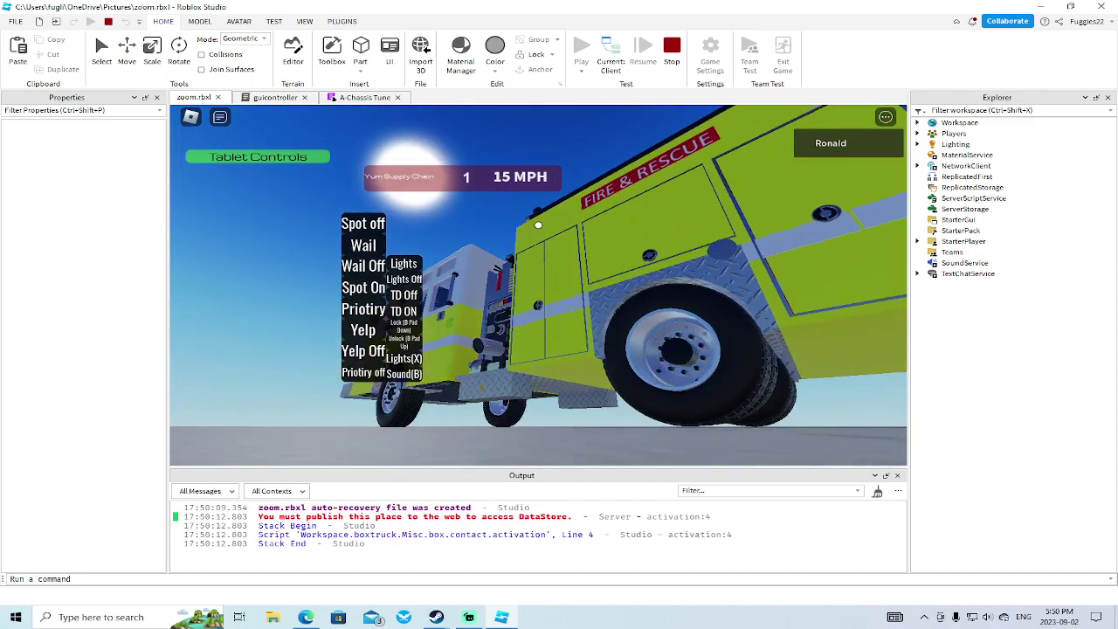
{"action": "key", "text": "s"}
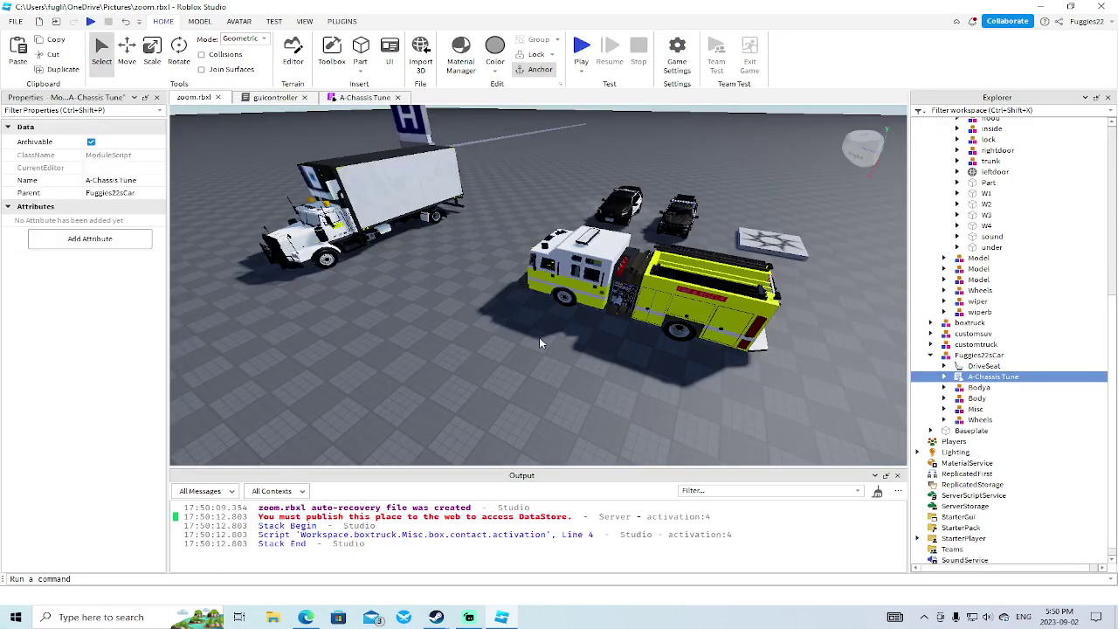
Step: Select the diamond-plate wheel-arch union around the fire truck's rear wheel and check its collision settings
{"action": "key", "text": "w"}
{"action": "right_click_drag", "start_coordinate": [539, 337], "coordinate": [541, 337]}
{"action": "key", "text": "w"}
{"action": "scroll", "coordinate": [541, 337], "scroll_direction": "down", "scroll_amount": 2}
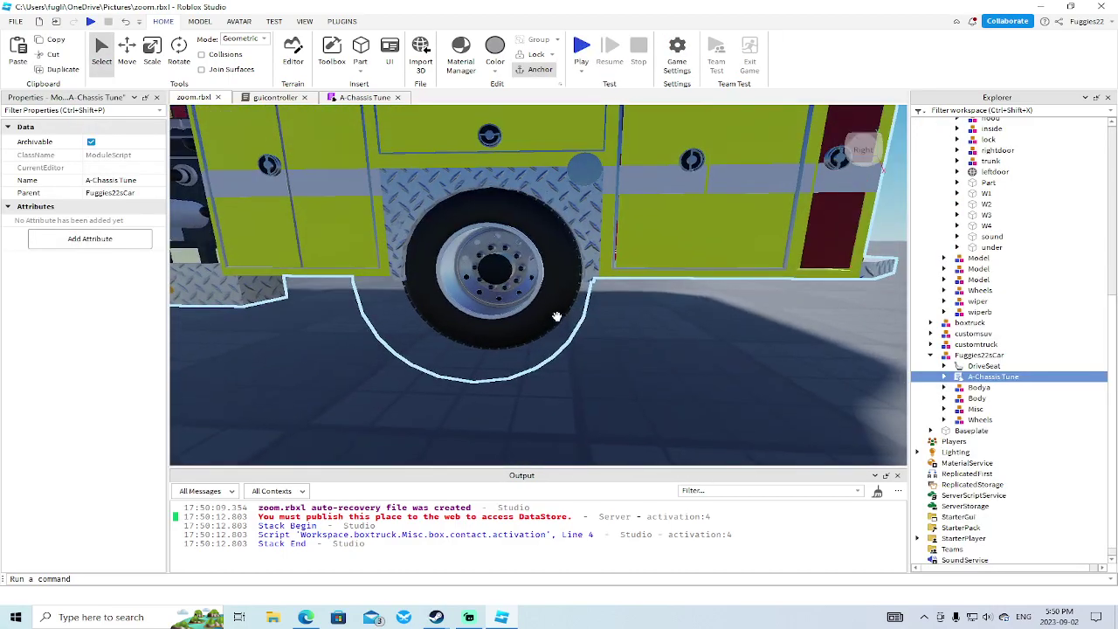
{"action": "left_click", "coordinate": [580, 258]}
{"action": "scroll", "coordinate": [145, 382], "scroll_direction": "down", "scroll_amount": 3}
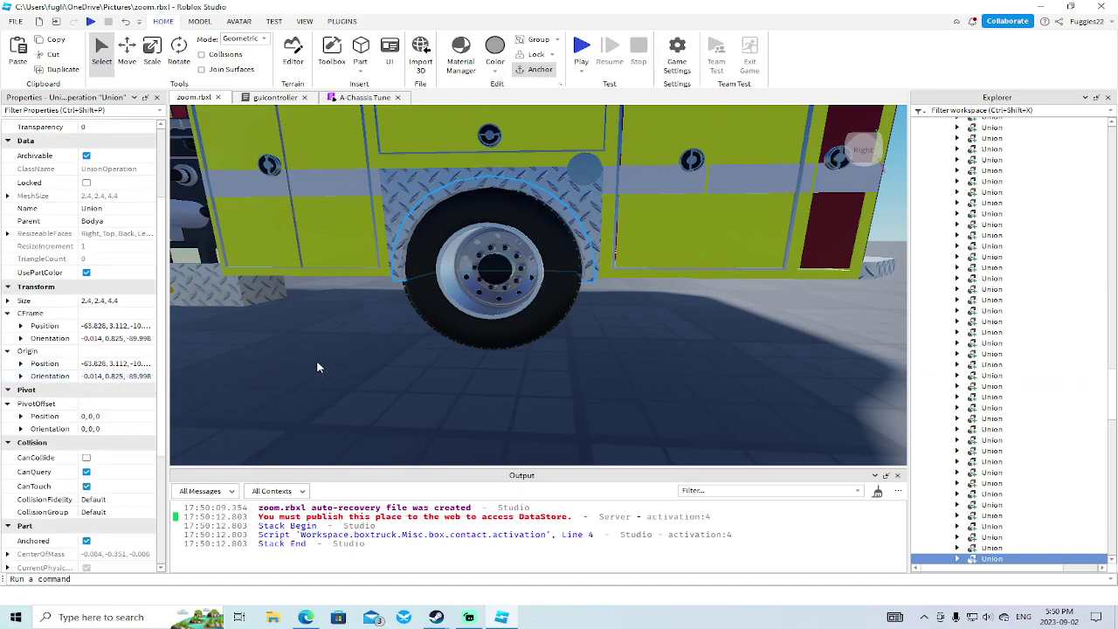
Step: Examine the rear wheels from beneath the truck and check the collision setting of the wide diamond-plate union between them
{"action": "scroll", "coordinate": [353, 359], "scroll_direction": "up", "scroll_amount": 5}
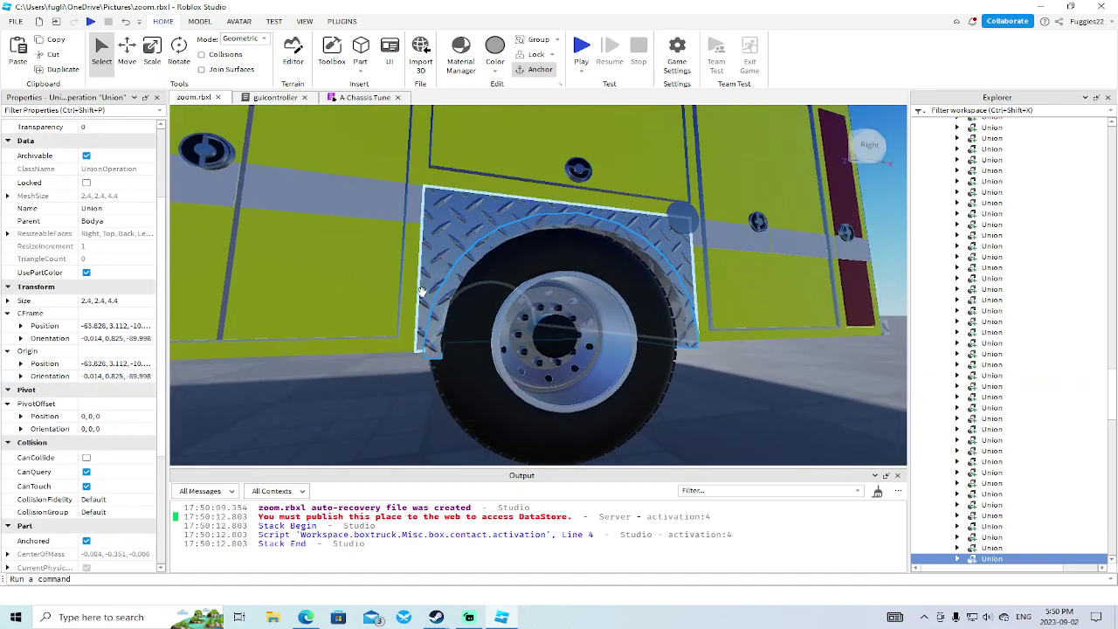
{"action": "left_click", "coordinate": [401, 312]}
{"action": "key", "text": "d"}
{"action": "right_click_drag", "start_coordinate": [311, 411], "coordinate": [311, 409]}
{"action": "key", "text": "w"}
{"action": "key", "text": "w"}
{"action": "left_click", "coordinate": [411, 365]}
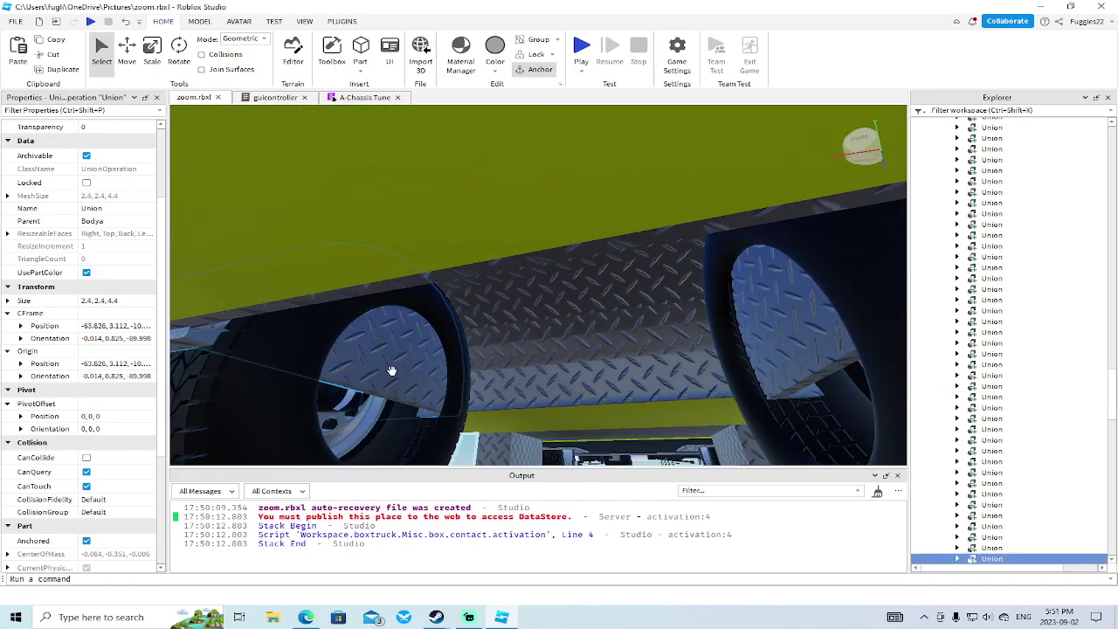
{"action": "scroll", "coordinate": [387, 370], "scroll_direction": "up", "scroll_amount": 6}
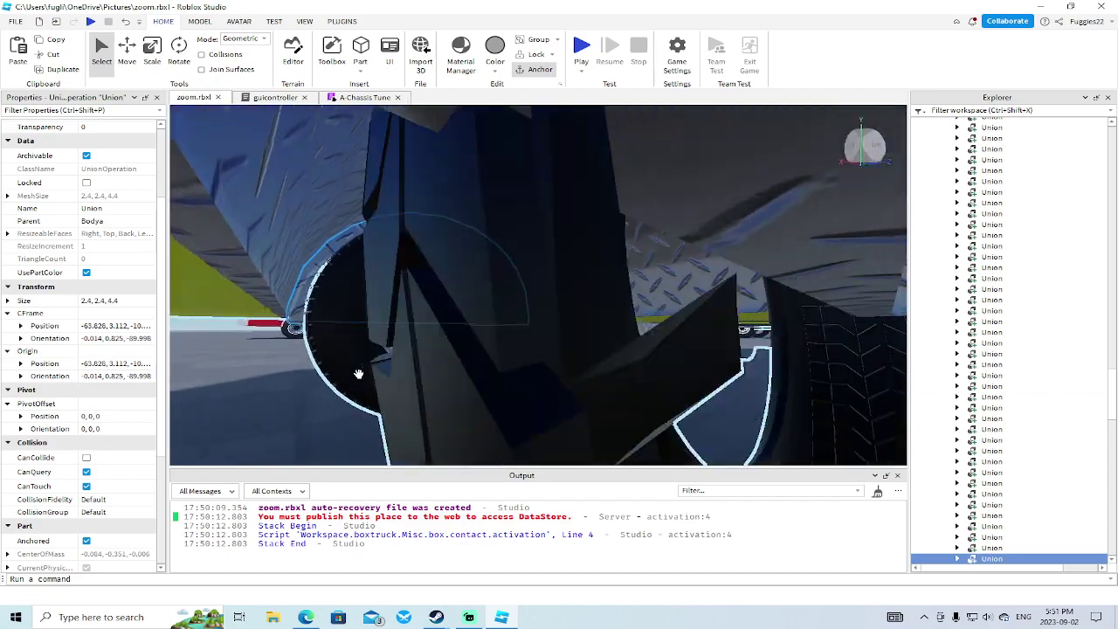
{"action": "right_click_drag", "start_coordinate": [358, 373], "coordinate": [357, 374]}
{"action": "right_click_drag", "start_coordinate": [355, 330], "coordinate": [355, 332]}
{"action": "scroll", "coordinate": [355, 332], "scroll_direction": "down", "scroll_amount": 3}
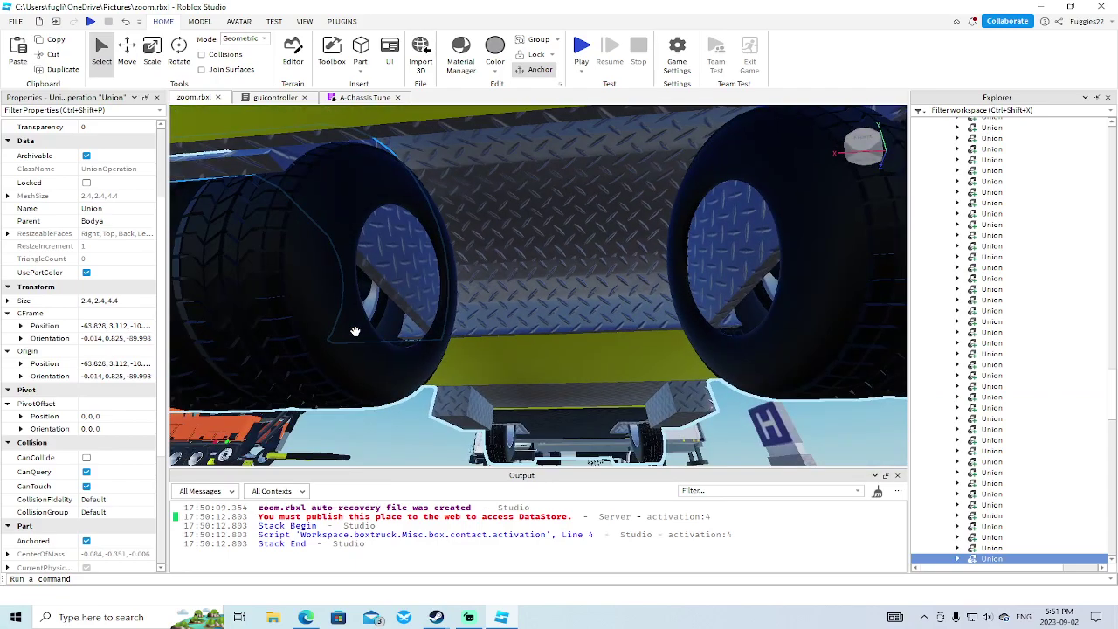
{"action": "left_click", "coordinate": [511, 313]}
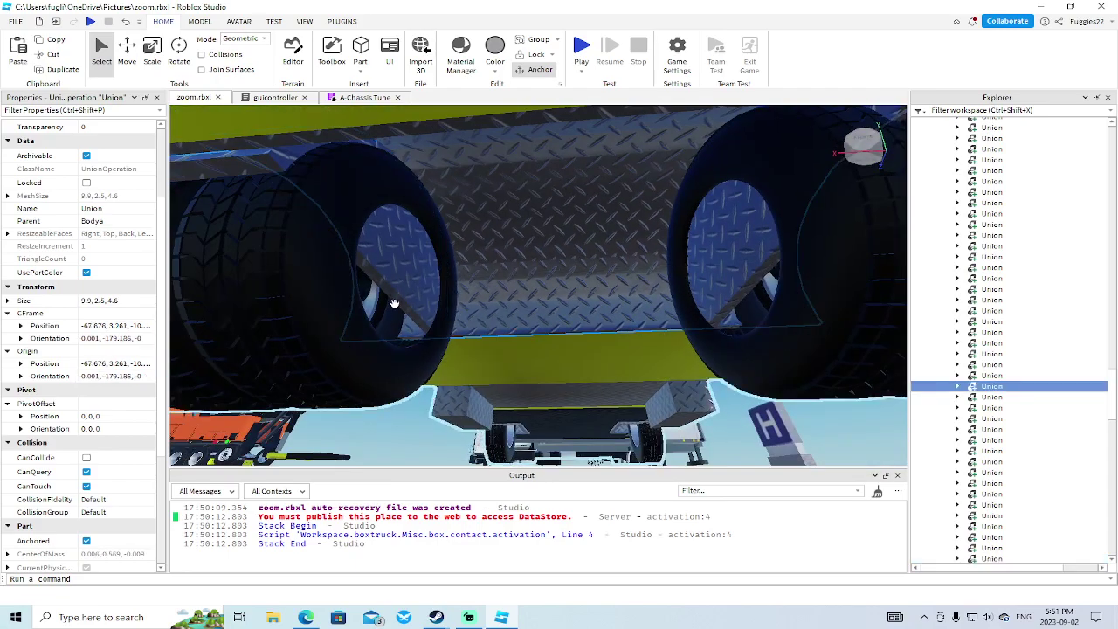
{"action": "scroll", "coordinate": [395, 290], "scroll_direction": "up", "scroll_amount": 2}
{"action": "right_click_drag", "start_coordinate": [398, 286], "coordinate": [570, 267]}
{"action": "scroll", "coordinate": [569, 266], "scroll_direction": "down", "scroll_amount": 3}
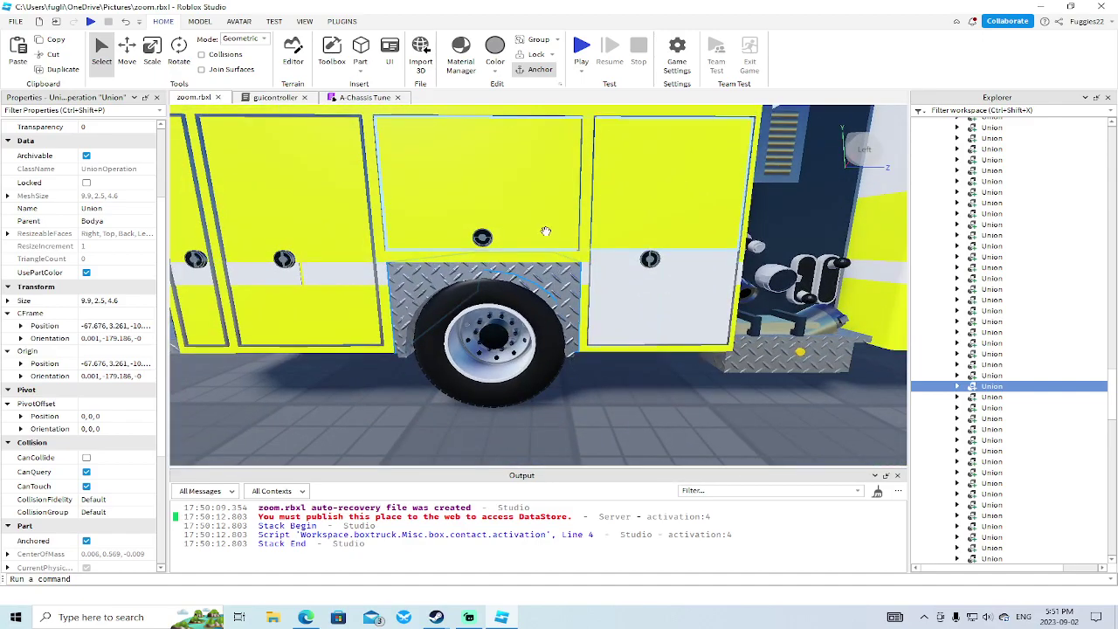
Step: Turn off CanCollide for the large yellow body union above the other rear wheel and check the neighbouring body parts
{"action": "left_click", "coordinate": [543, 257]}
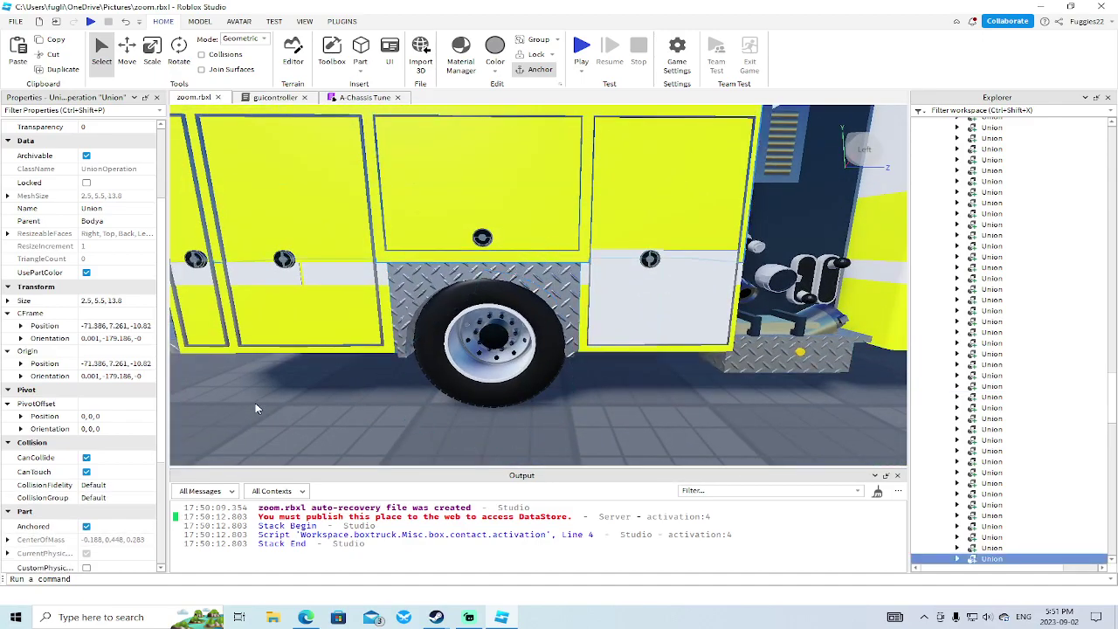
{"action": "left_click", "coordinate": [87, 458]}
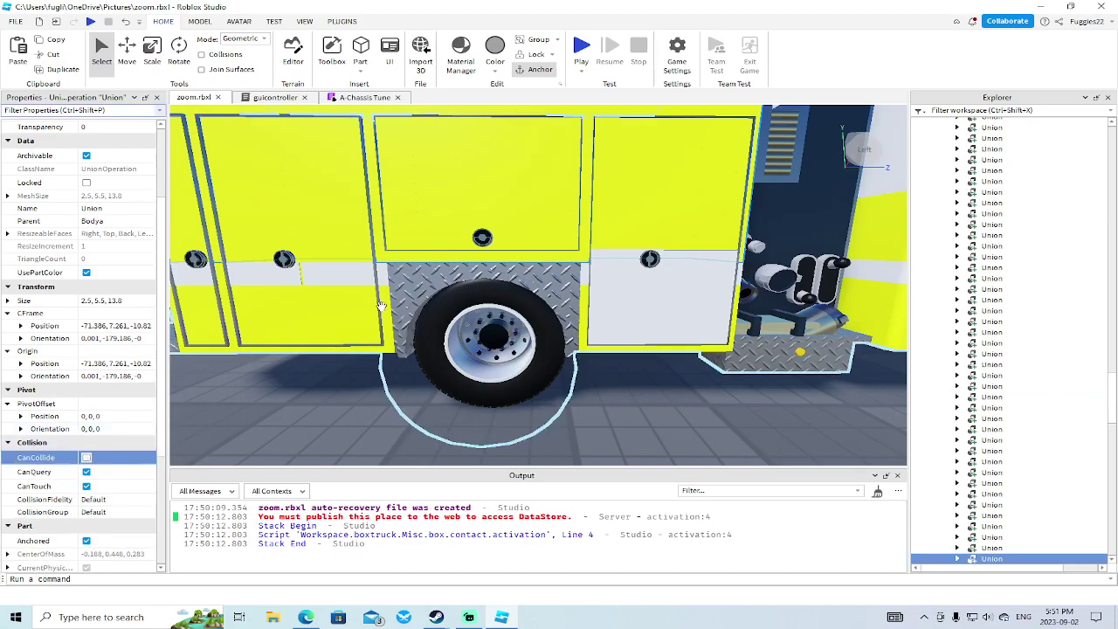
{"action": "left_click", "coordinate": [383, 297]}
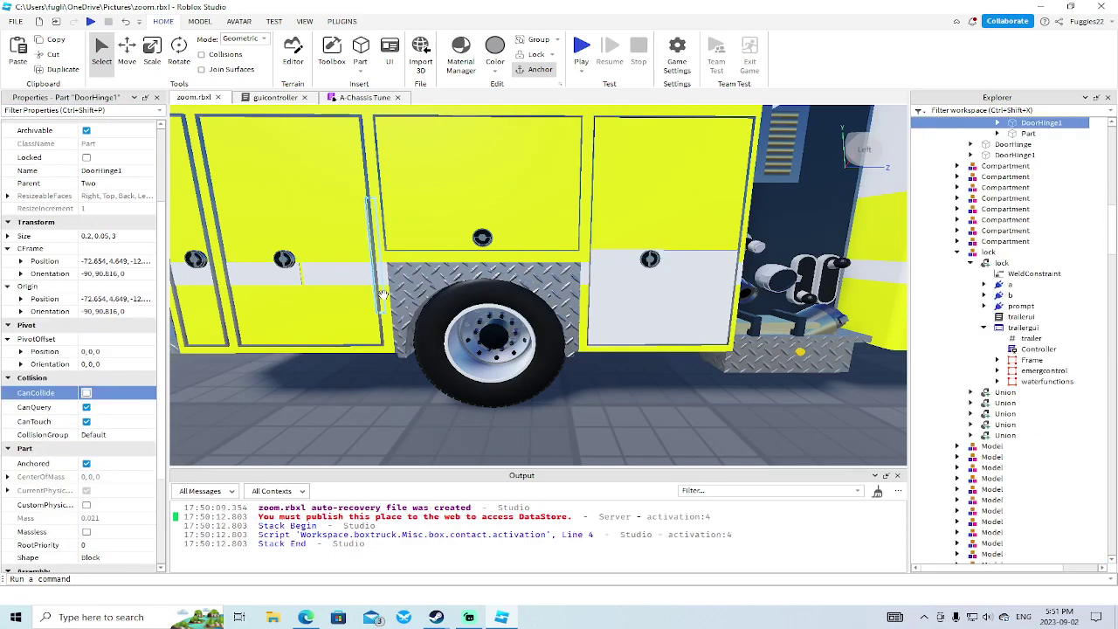
{"action": "left_click", "coordinate": [387, 339]}
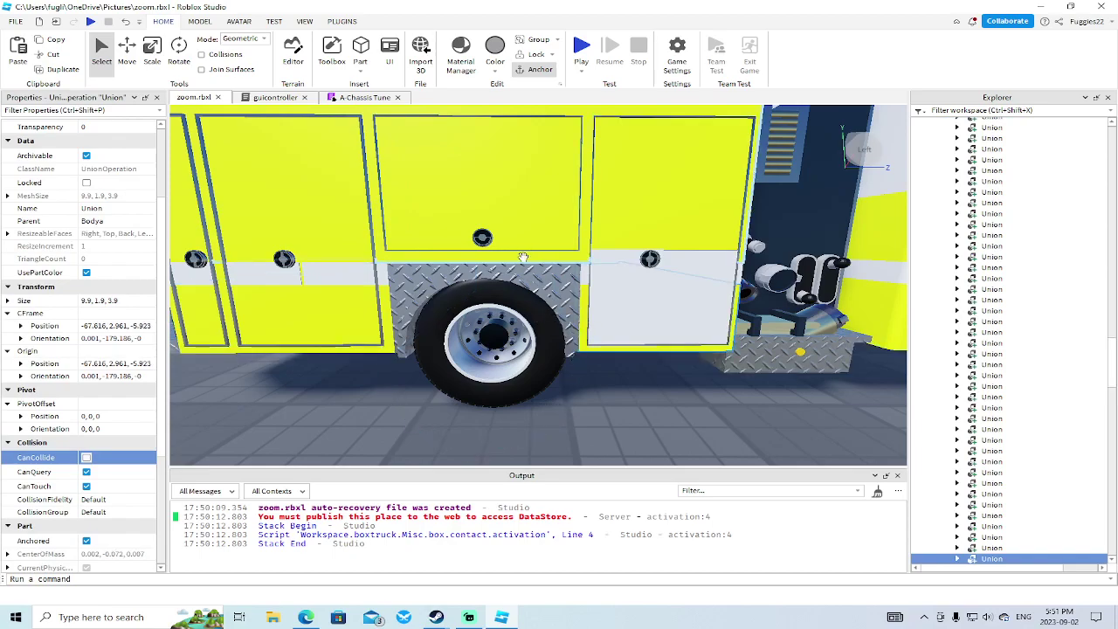
{"action": "scroll", "coordinate": [527, 273], "scroll_direction": "down", "scroll_amount": 5}
{"action": "right_click_drag", "start_coordinate": [526, 272], "coordinate": [527, 274]}
{"action": "scroll", "coordinate": [526, 273], "scroll_direction": "down", "scroll_amount": 3}
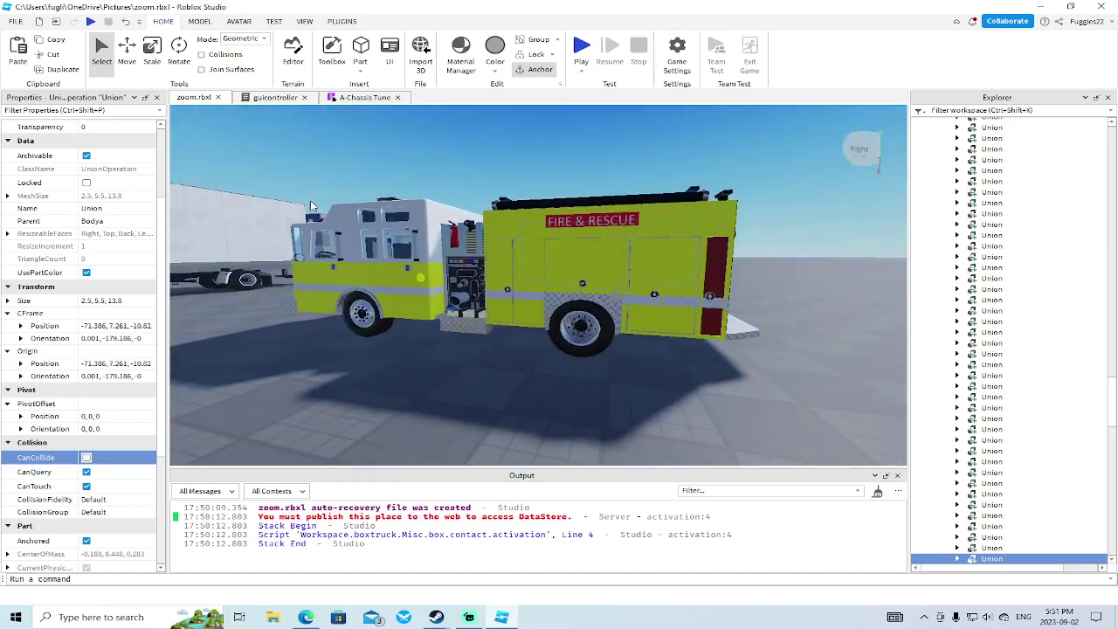
Step: Start a new playtest, walk to the fire truck's side, activate the water controls, unlock the truck and get into the driver's seat
{"action": "key", "text": "F5"}
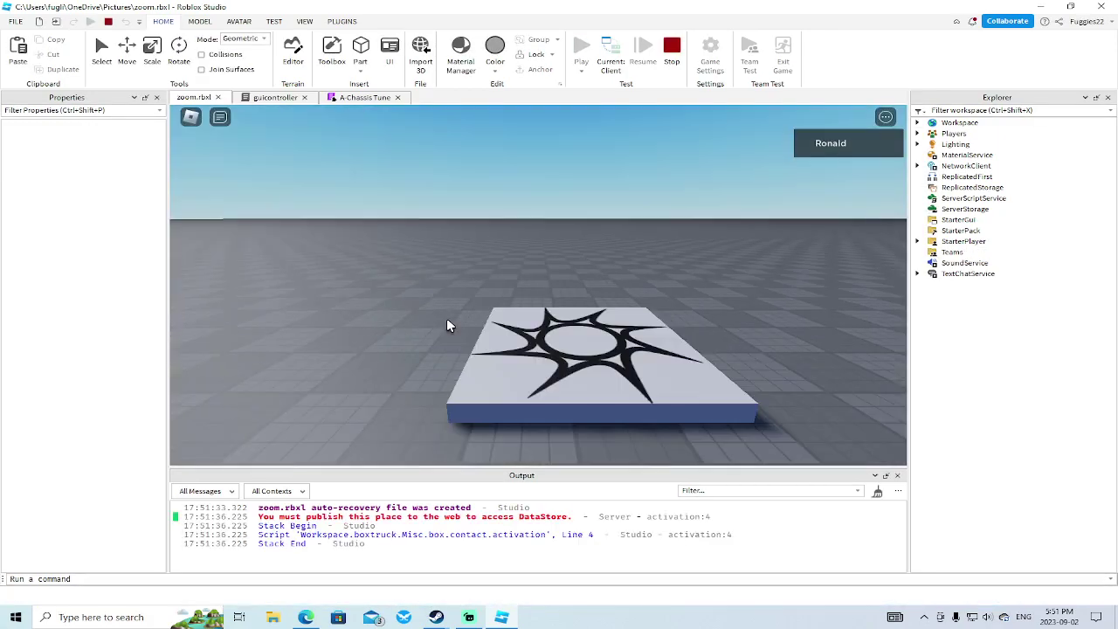
{"action": "key", "text": "w"}
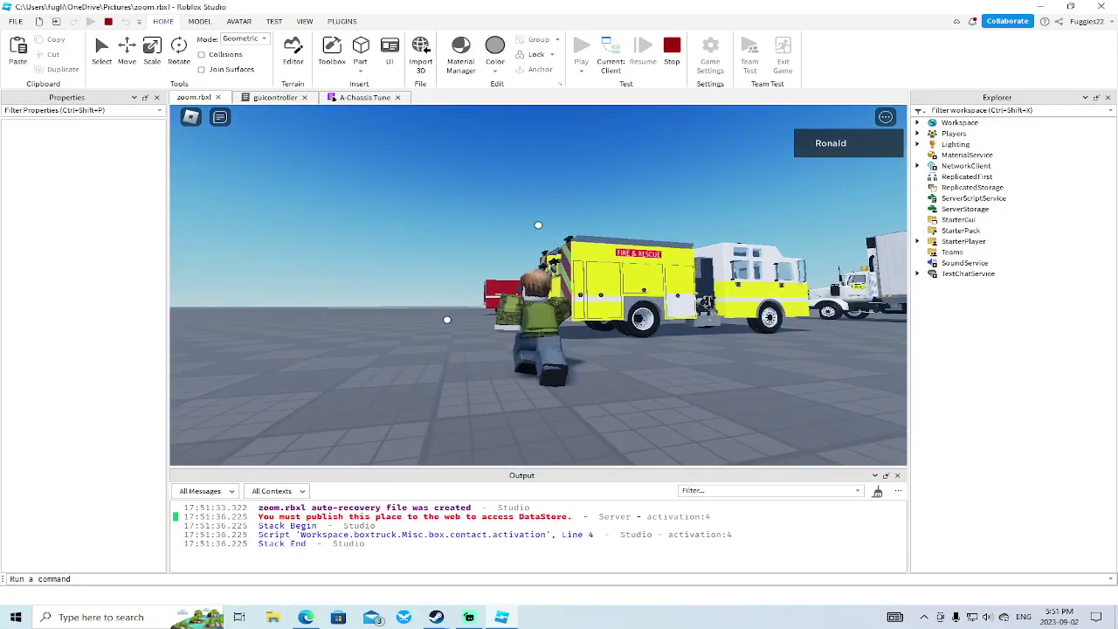
{"action": "key", "text": "w"}
{"action": "right_click_drag", "start_coordinate": [447, 319], "coordinate": [447, 320]}
{"action": "key", "text": "b"}
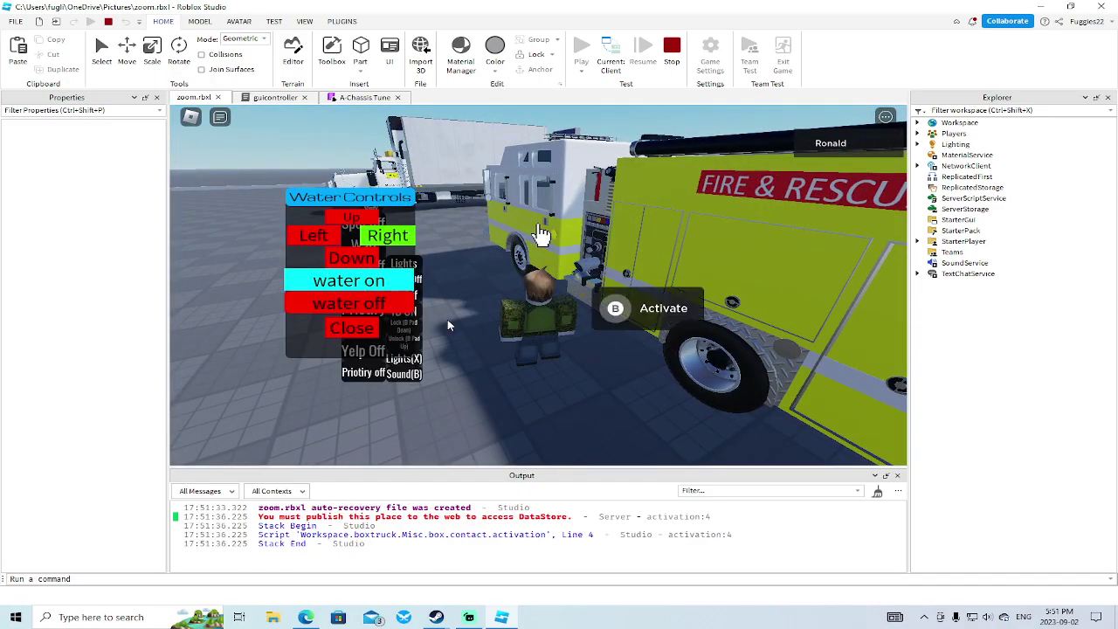
{"action": "key", "text": "x"}
{"action": "key", "text": "w"}
{"action": "key", "text": "w"}
{"action": "key", "text": "space"}
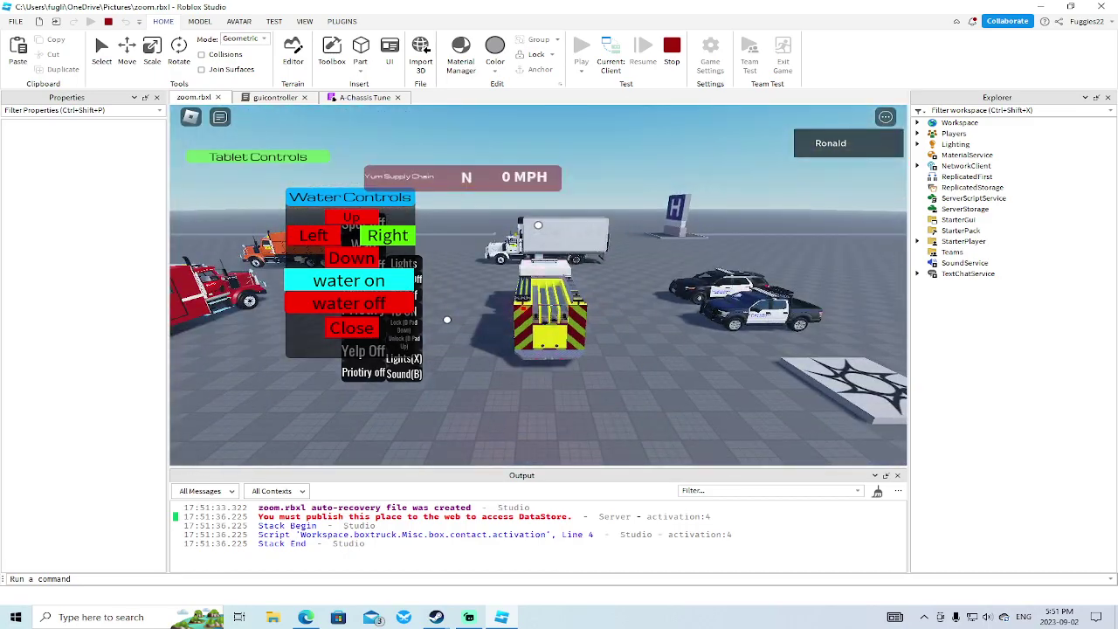
Step: Drive the fire truck forward past the parked vehicles, watch its wheels from the side, and end the playtest
{"action": "key", "text": "w"}
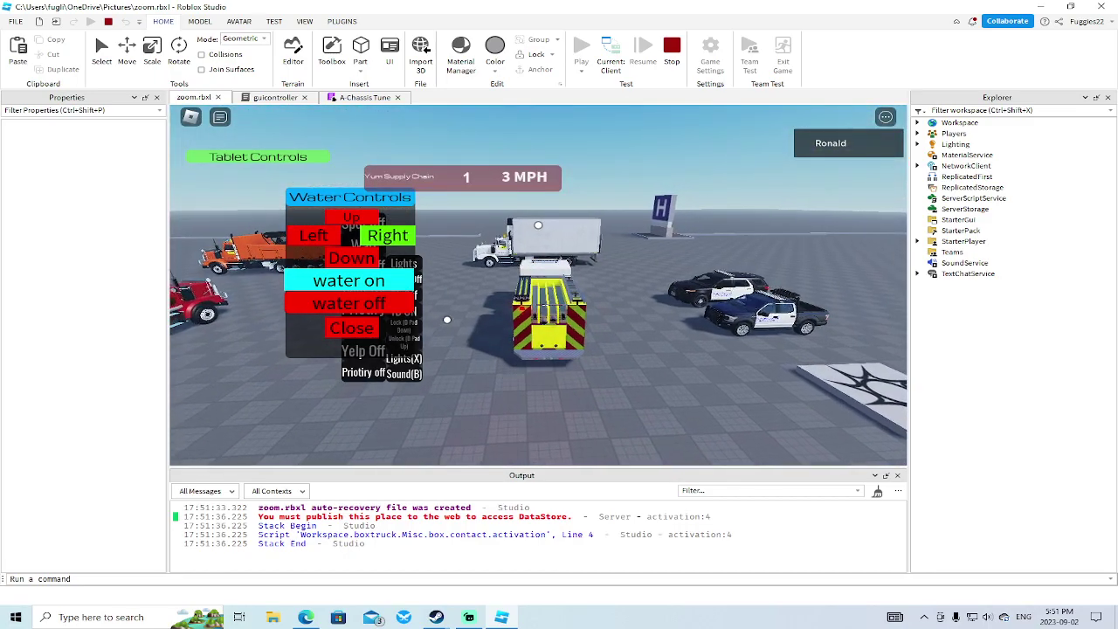
{"action": "key", "text": "d"}
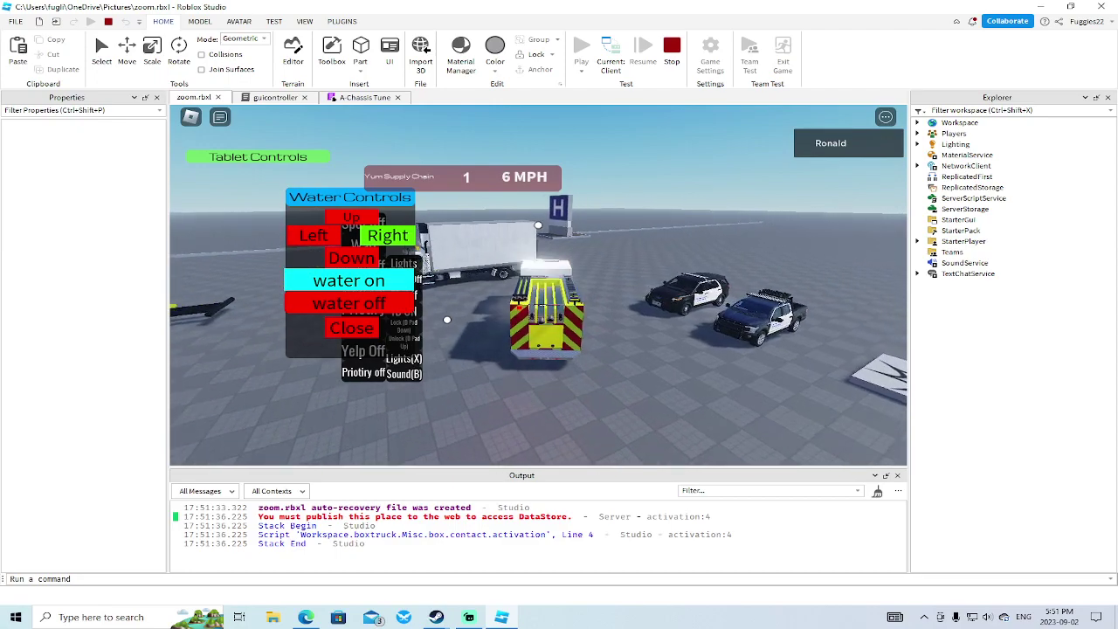
{"action": "key", "text": "w"}
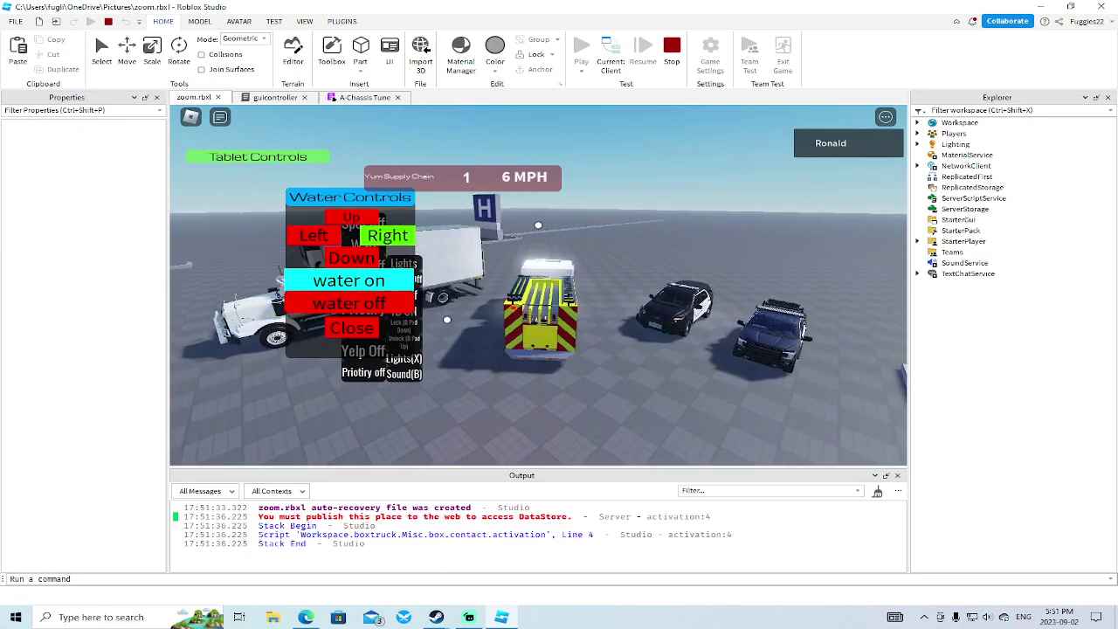
{"action": "key", "text": "w"}
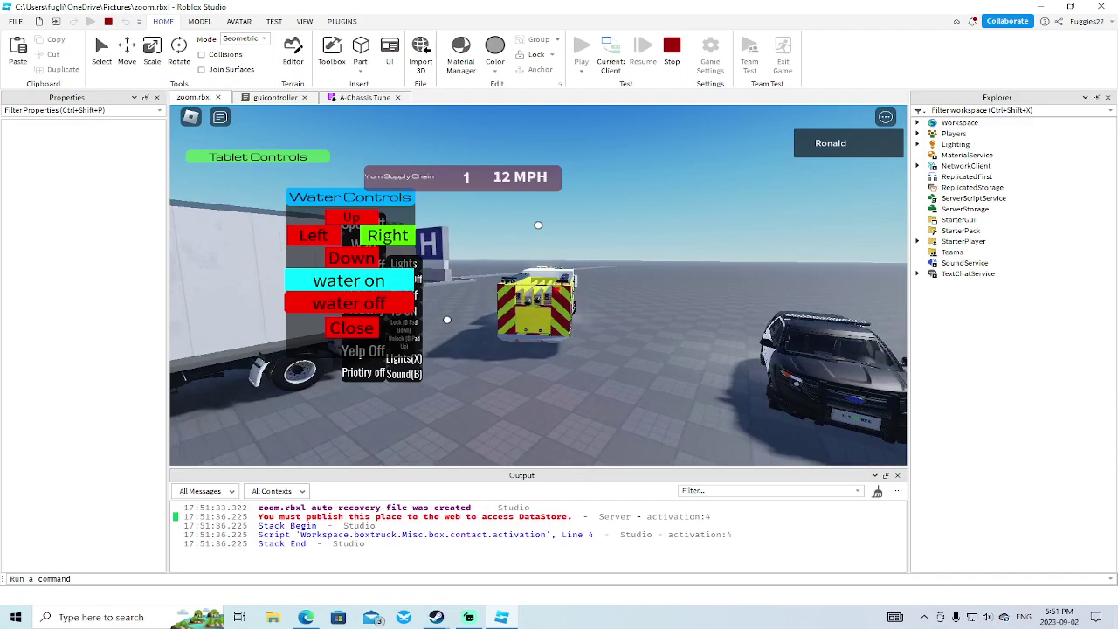
{"action": "key", "text": "d"}
{"action": "right_click_drag", "start_coordinate": [447, 320], "coordinate": [447, 319]}
{"action": "key", "text": "w"}
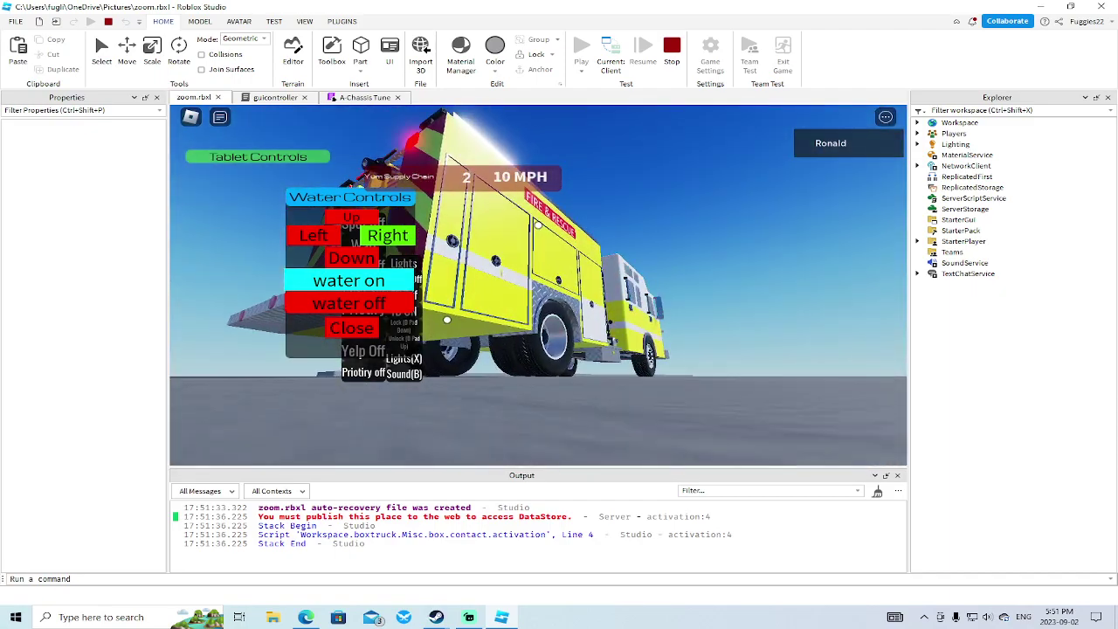
{"action": "right_click_drag", "start_coordinate": [625, 383], "coordinate": [621, 383]}
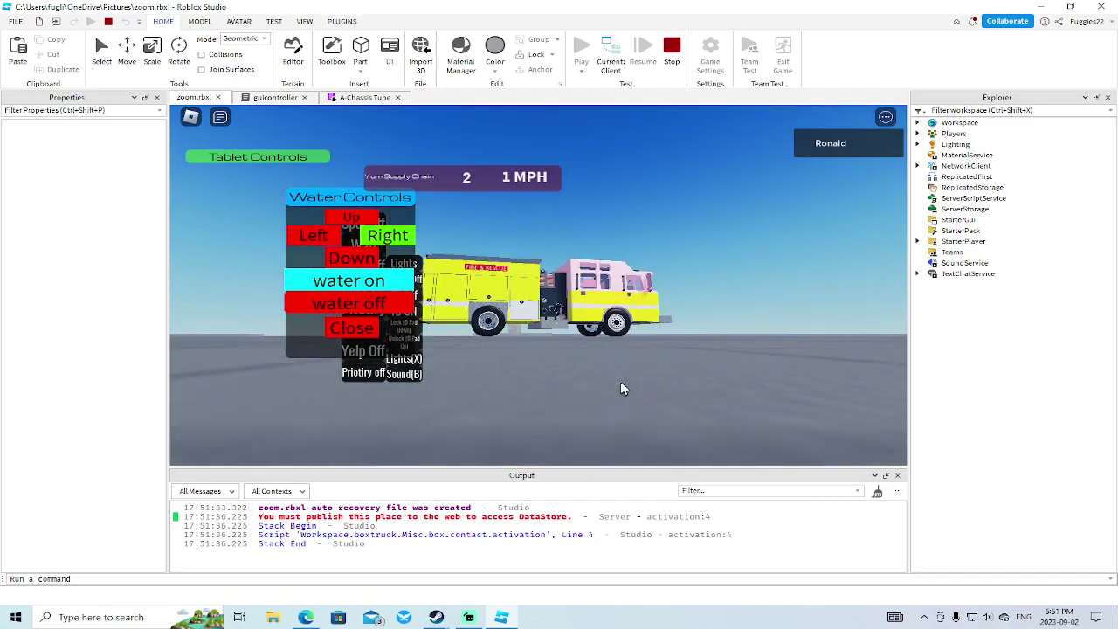
{"action": "scroll", "coordinate": [618, 383], "scroll_direction": "up", "scroll_amount": 1}
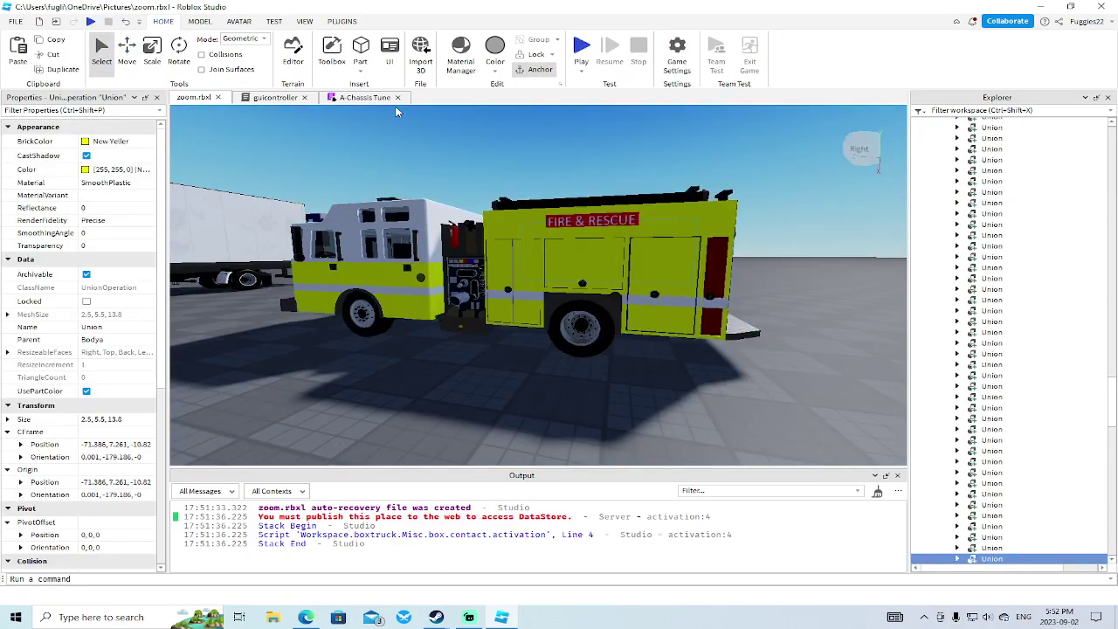
Step: Review the suspension values in the A-Chassis Tune script and check the collision settings of the front wheel-arch union
{"action": "left_click", "coordinate": [361, 99]}
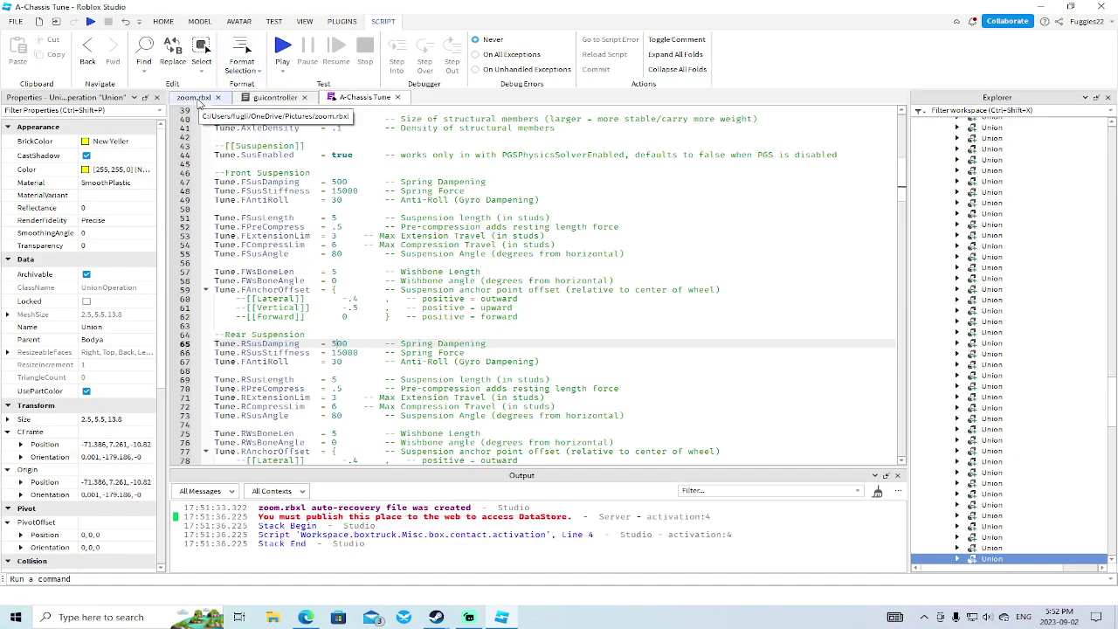
{"action": "left_click", "coordinate": [193, 96]}
{"action": "scroll", "coordinate": [423, 262], "scroll_direction": "up", "scroll_amount": 10}
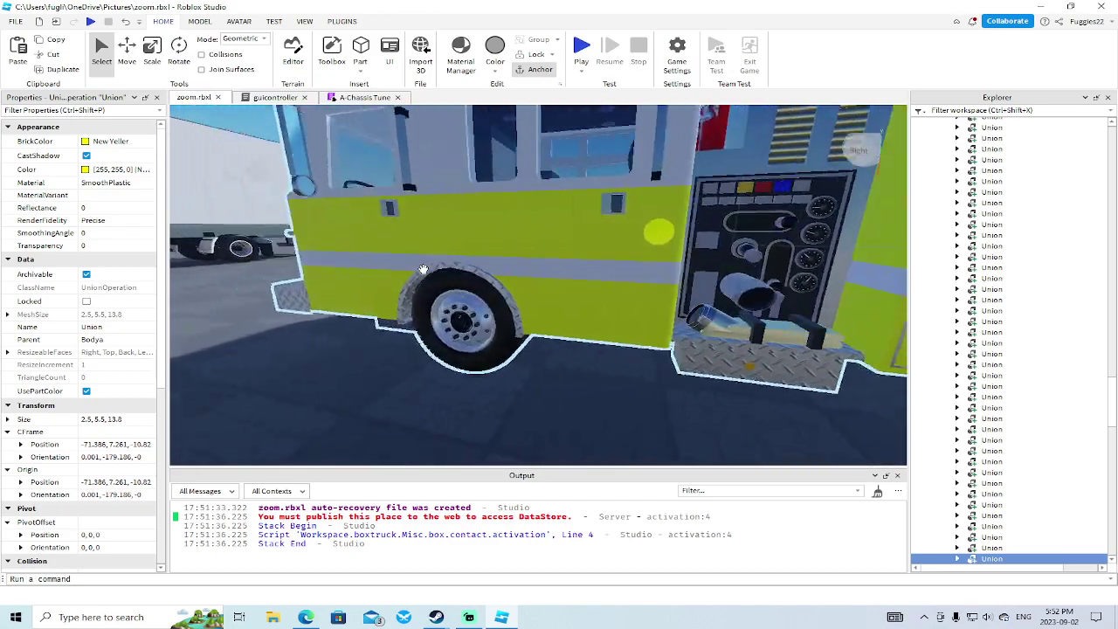
{"action": "left_click", "coordinate": [328, 162]}
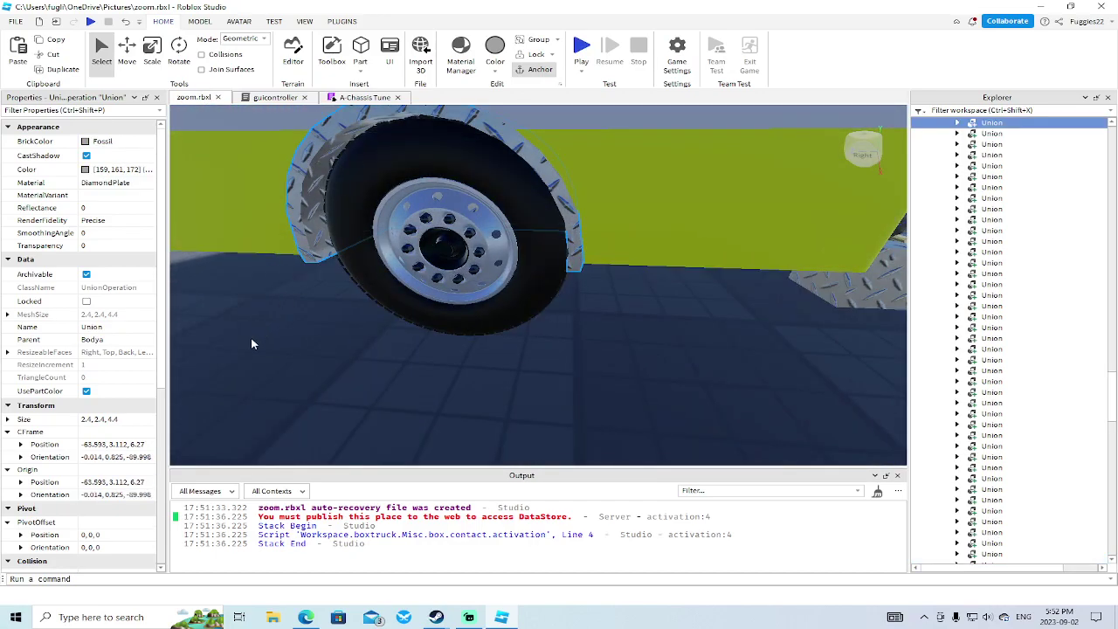
{"action": "scroll", "coordinate": [252, 349], "scroll_direction": "down", "scroll_amount": 5}
{"action": "scroll", "coordinate": [125, 360], "scroll_direction": "down", "scroll_amount": 4}
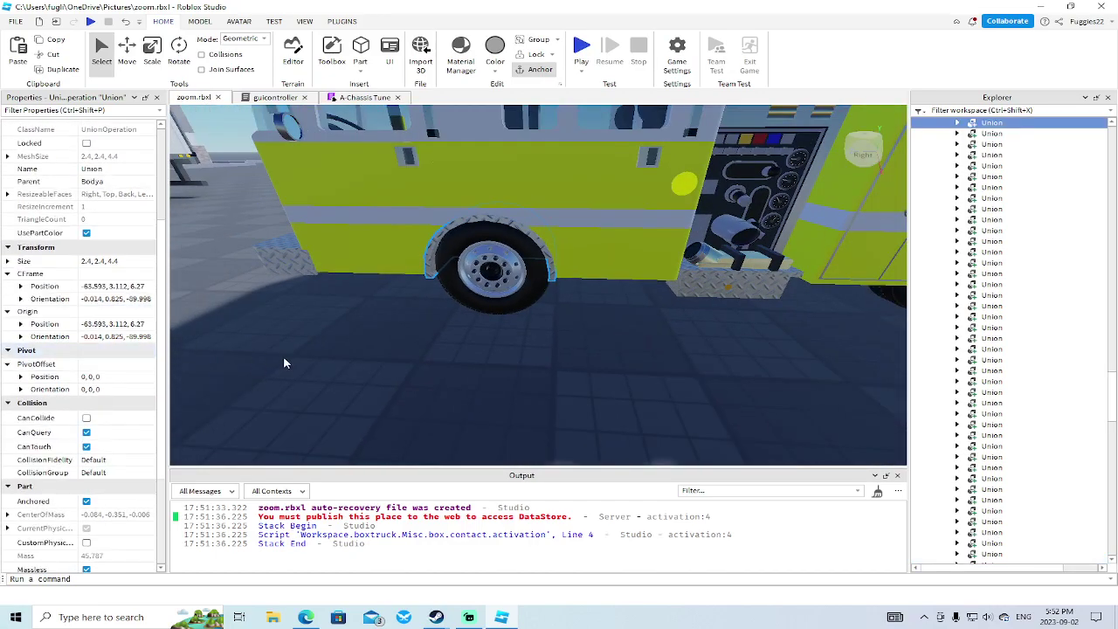
Step: Examine the underside between the front wheels and select the part named under in the Misc group to check its properties
{"action": "scroll", "coordinate": [288, 363], "scroll_direction": "up", "scroll_amount": 5}
{"action": "key", "text": "w"}
{"action": "right_click_drag", "start_coordinate": [285, 357], "coordinate": [284, 356]}
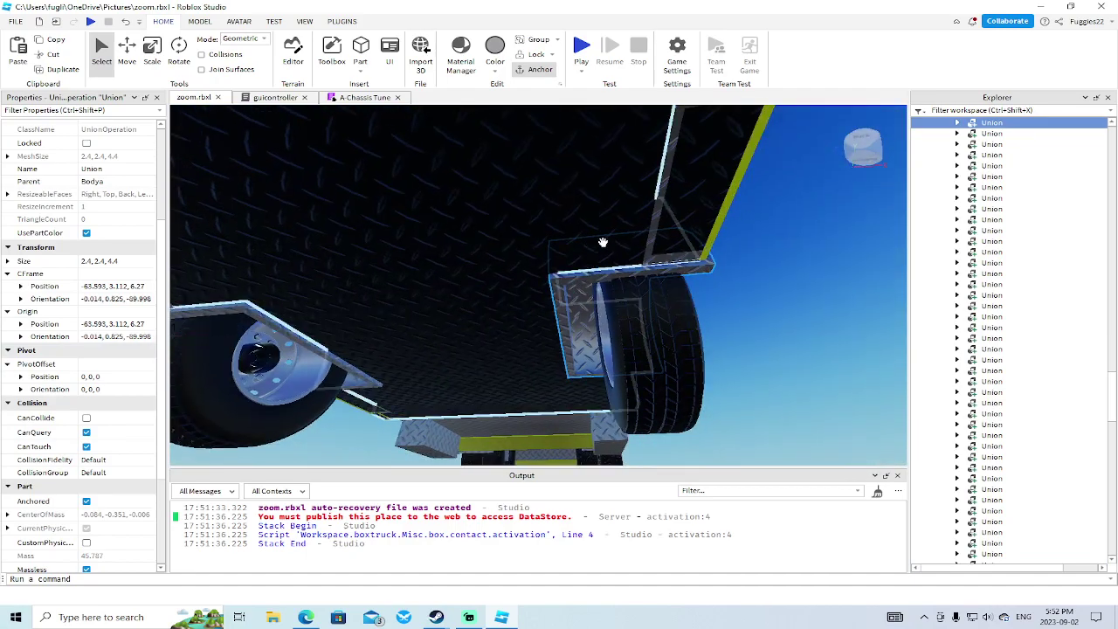
{"action": "left_click", "coordinate": [507, 274]}
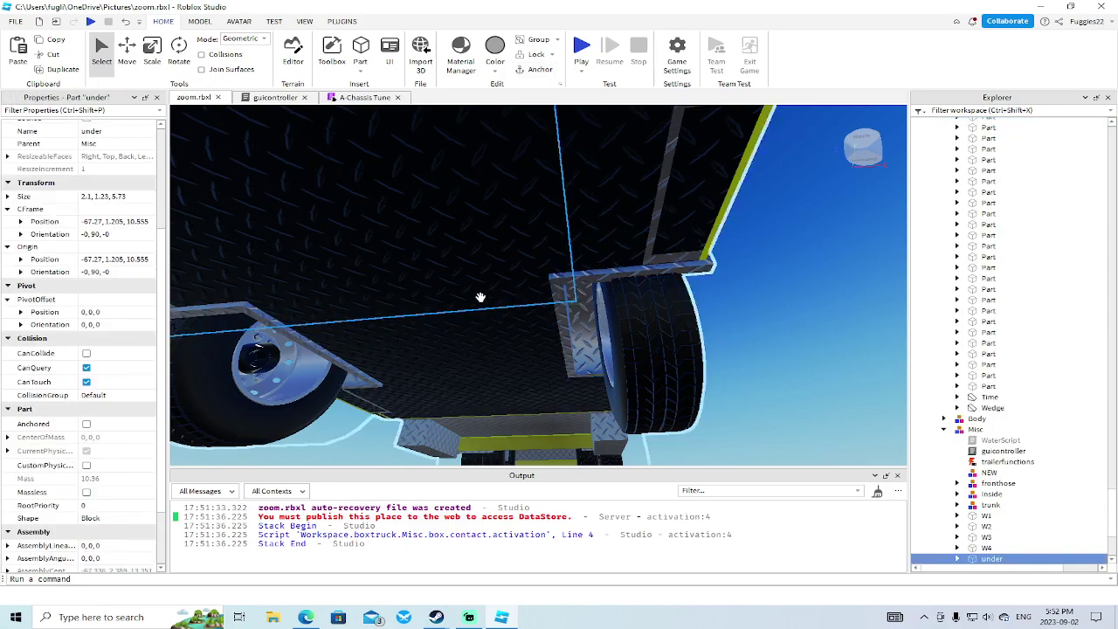
Step: Check the collision settings of the fire truck's cab floor union and the passenger-side front wheel-arch union from underneath
{"action": "scroll", "coordinate": [467, 304], "scroll_direction": "up", "scroll_amount": 2}
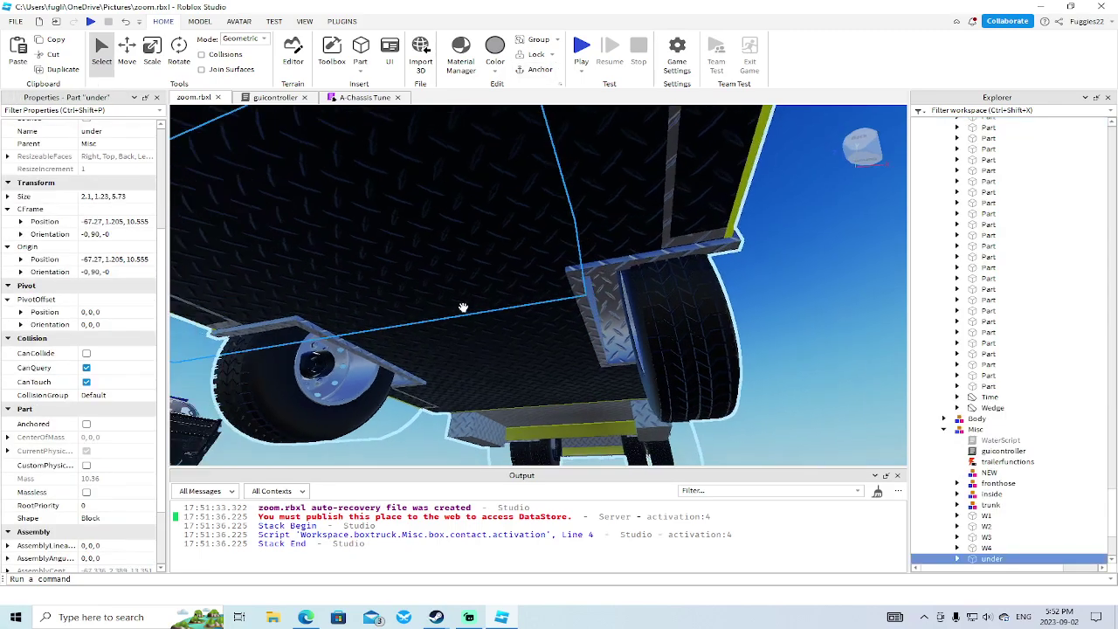
{"action": "scroll", "coordinate": [463, 307], "scroll_direction": "down", "scroll_amount": 3}
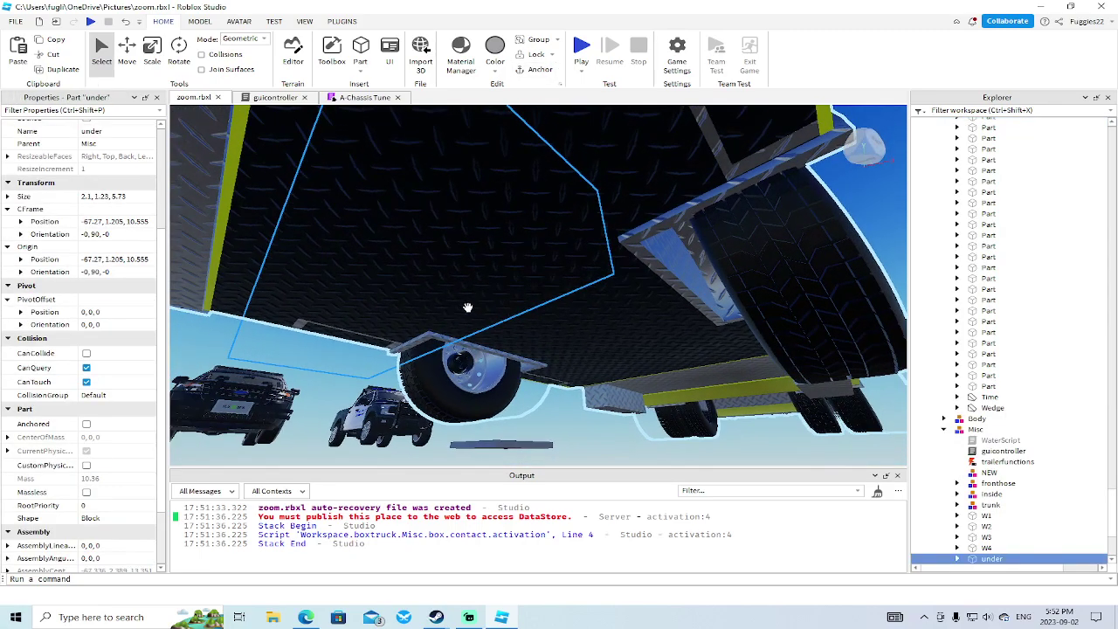
{"action": "left_click", "coordinate": [542, 328]}
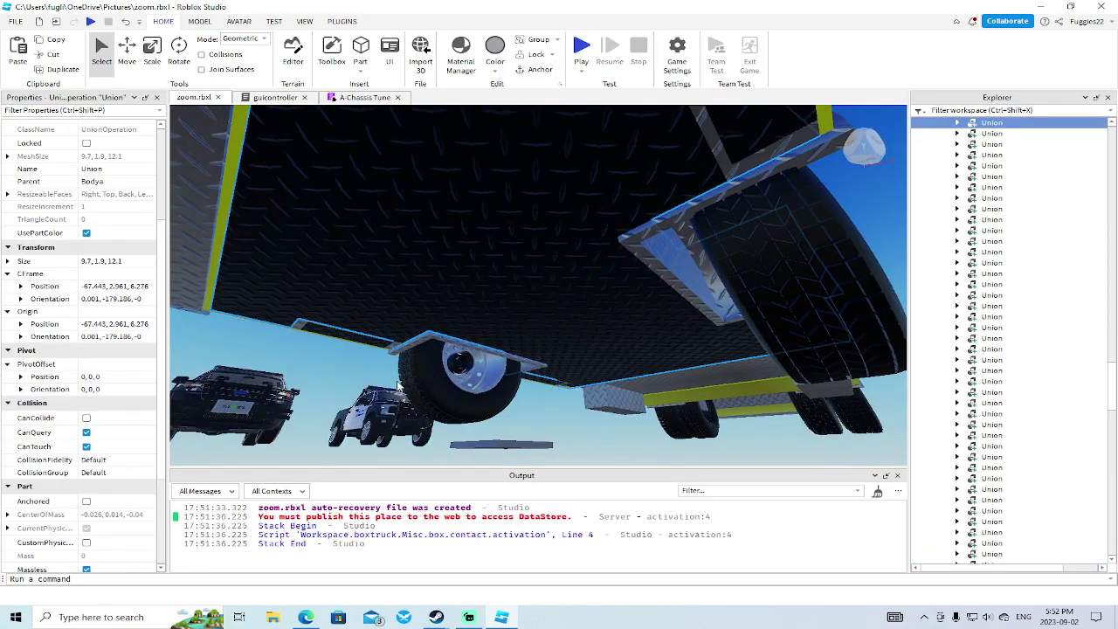
{"action": "right_click_drag", "start_coordinate": [439, 375], "coordinate": [443, 375]}
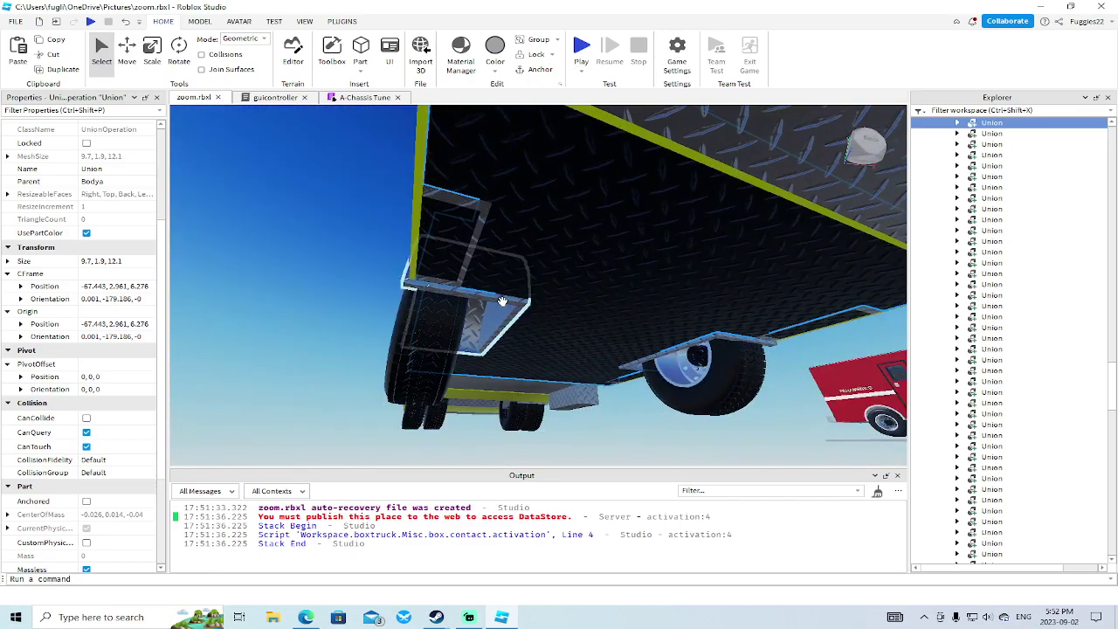
{"action": "left_click", "coordinate": [502, 301]}
{"action": "right_click_drag", "start_coordinate": [502, 302], "coordinate": [503, 305]}
{"action": "scroll", "coordinate": [504, 305], "scroll_direction": "down", "scroll_amount": 5}
{"action": "scroll", "coordinate": [503, 305], "scroll_direction": "up", "scroll_amount": 3}
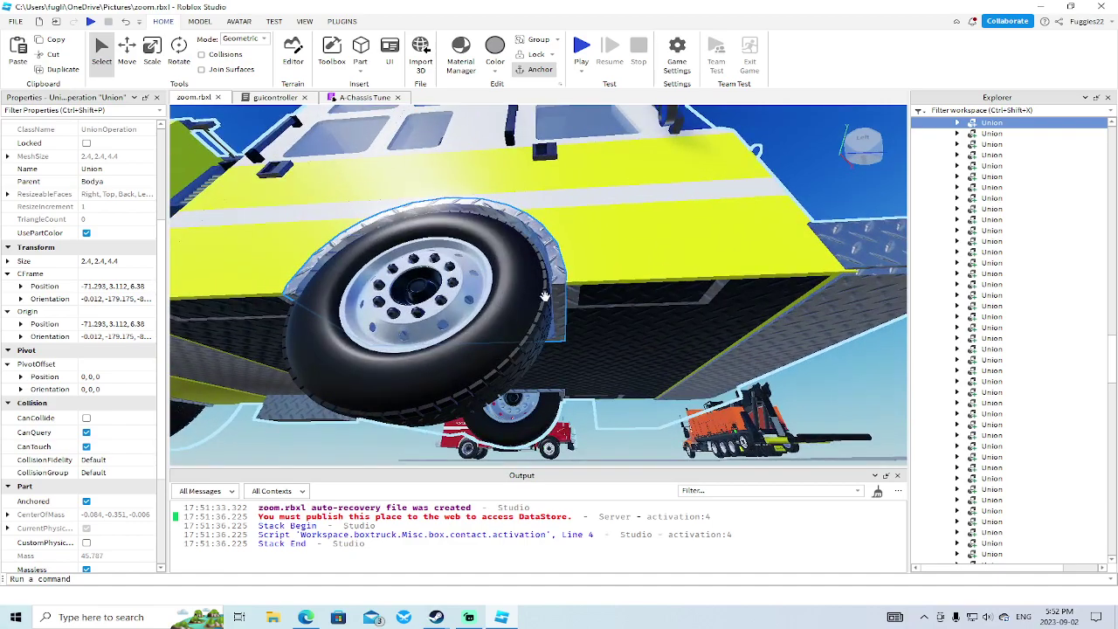
Step: Check the collision settings of the step, wheel arch, front cab door and stripe unions around the passenger-side front wheel
{"action": "left_click", "coordinate": [574, 292]}
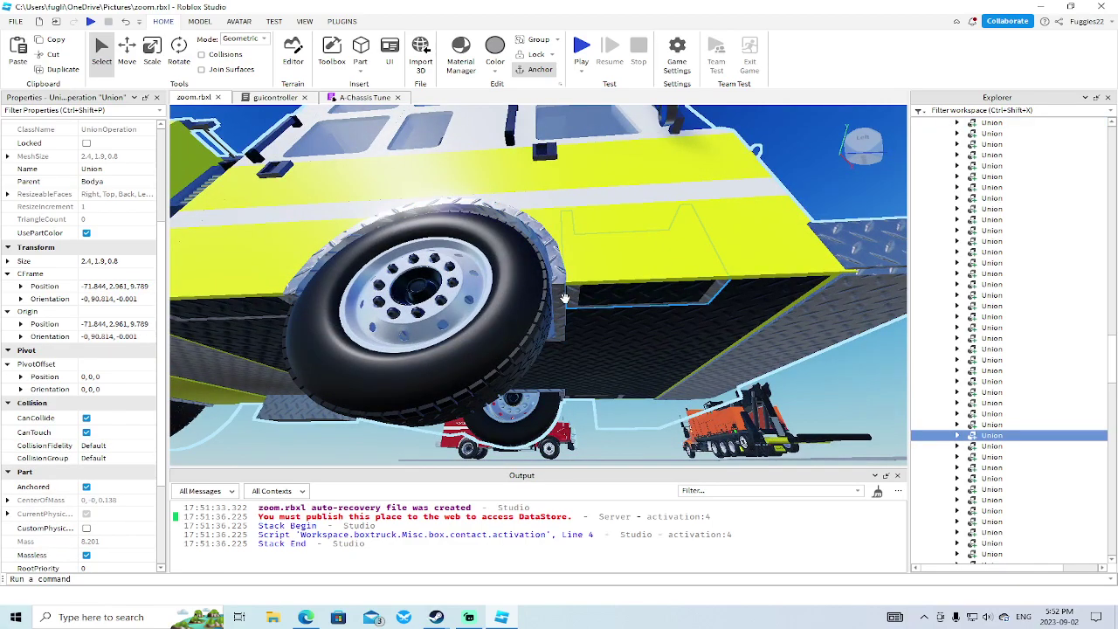
{"action": "right_click_drag", "start_coordinate": [565, 299], "coordinate": [496, 224]}
{"action": "left_click", "coordinate": [529, 213]}
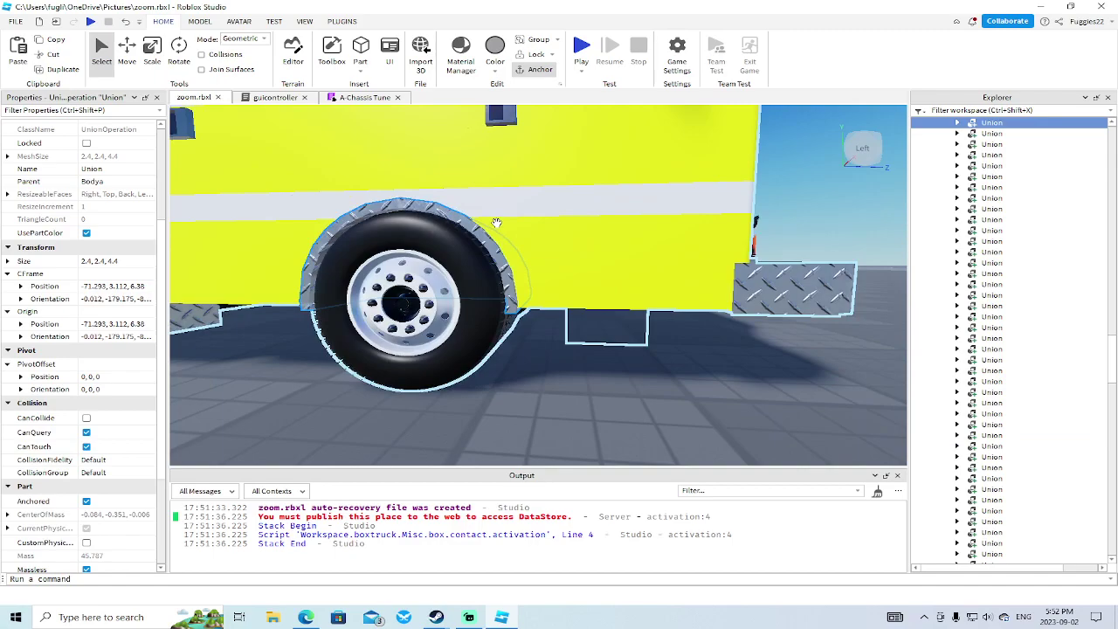
{"action": "left_click", "coordinate": [532, 257]}
{"action": "scroll", "coordinate": [232, 376], "scroll_direction": "down", "scroll_amount": 3}
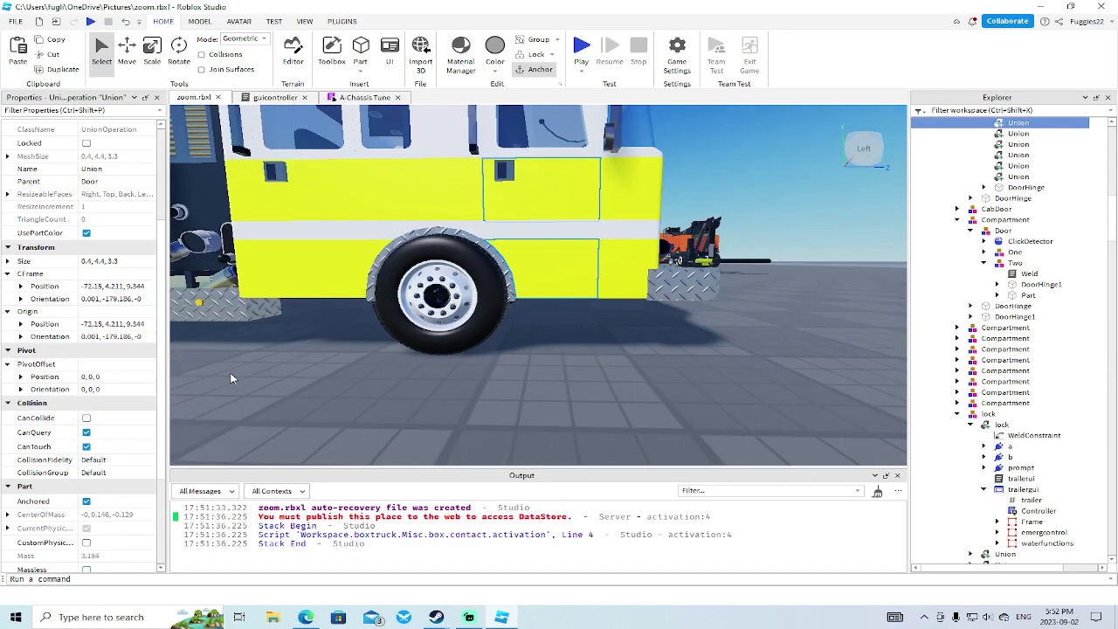
{"action": "right_click_drag", "start_coordinate": [316, 323], "coordinate": [317, 323]}
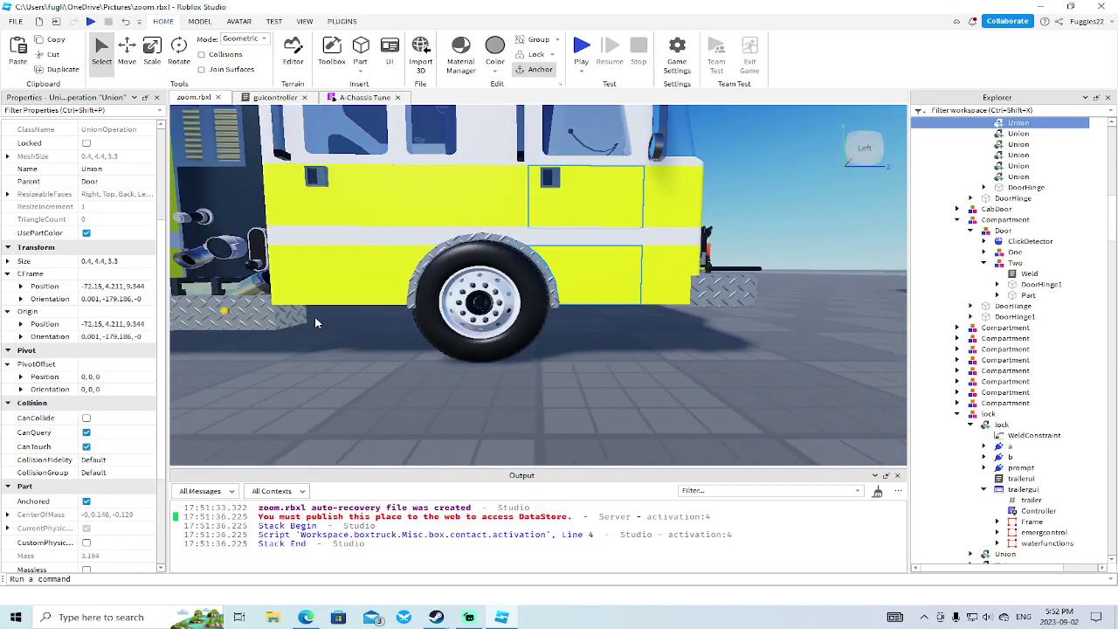
{"action": "left_click", "coordinate": [417, 260]}
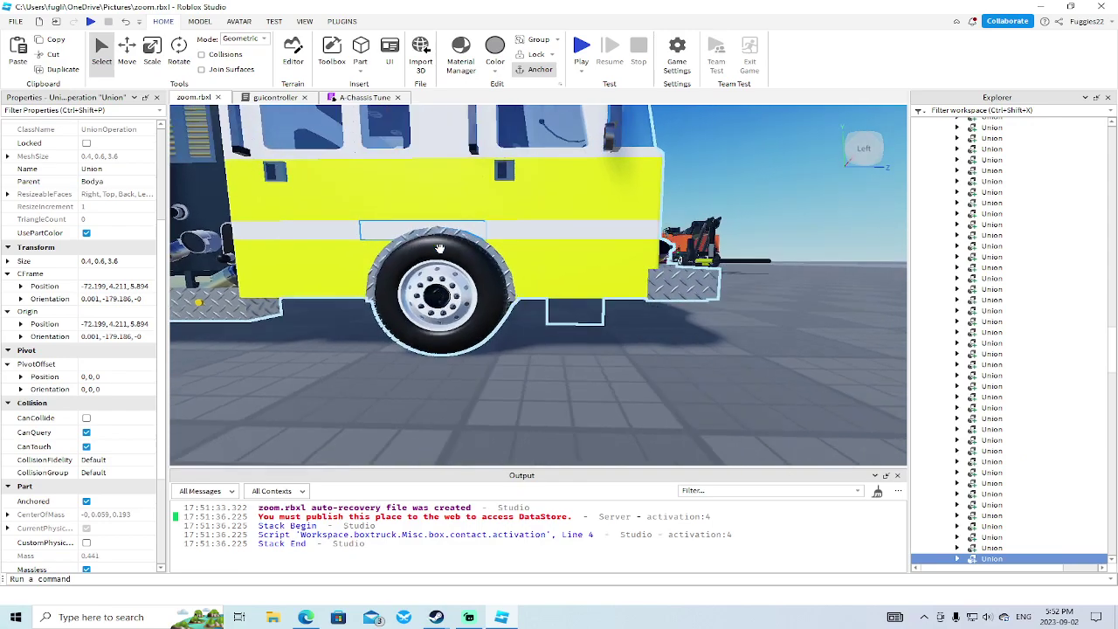
{"action": "right_click_drag", "start_coordinate": [440, 249], "coordinate": [439, 249]}
Step: Turn off CanCollide for the diamond-plate step union below the passenger-side front cab door
{"action": "left_click", "coordinate": [516, 246]}
{"action": "right_click_drag", "start_coordinate": [522, 244], "coordinate": [525, 243]}
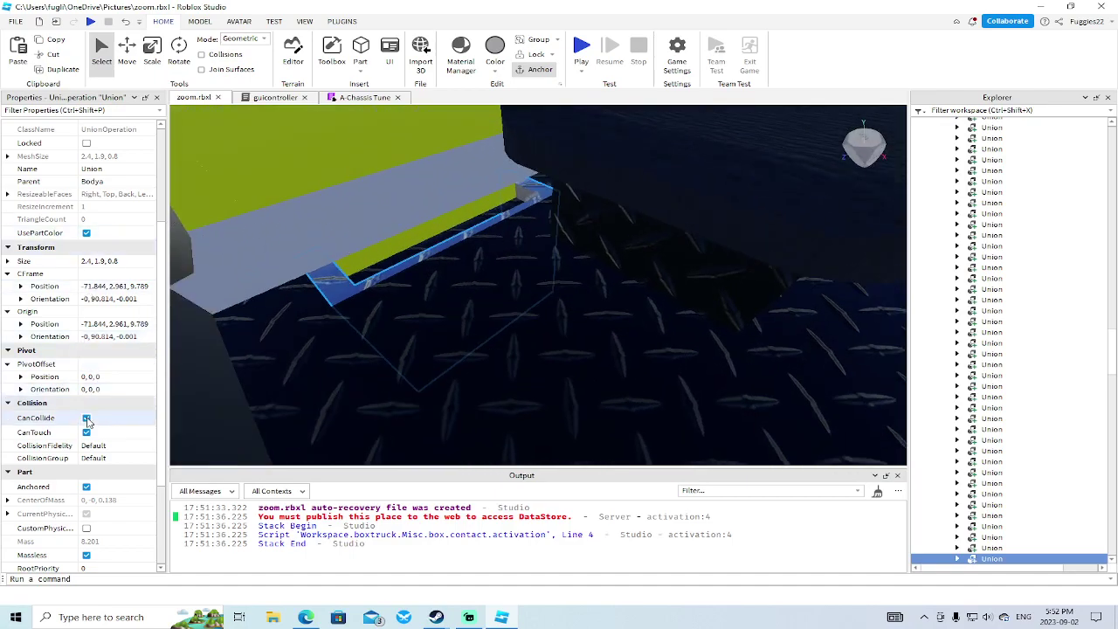
{"action": "left_click", "coordinate": [86, 418]}
Step: Select the union inside the cab above the passenger-side front wheel and turn off its CanCollide property
{"action": "right_click_drag", "start_coordinate": [455, 322], "coordinate": [460, 321]}
{"action": "left_click", "coordinate": [481, 191]}
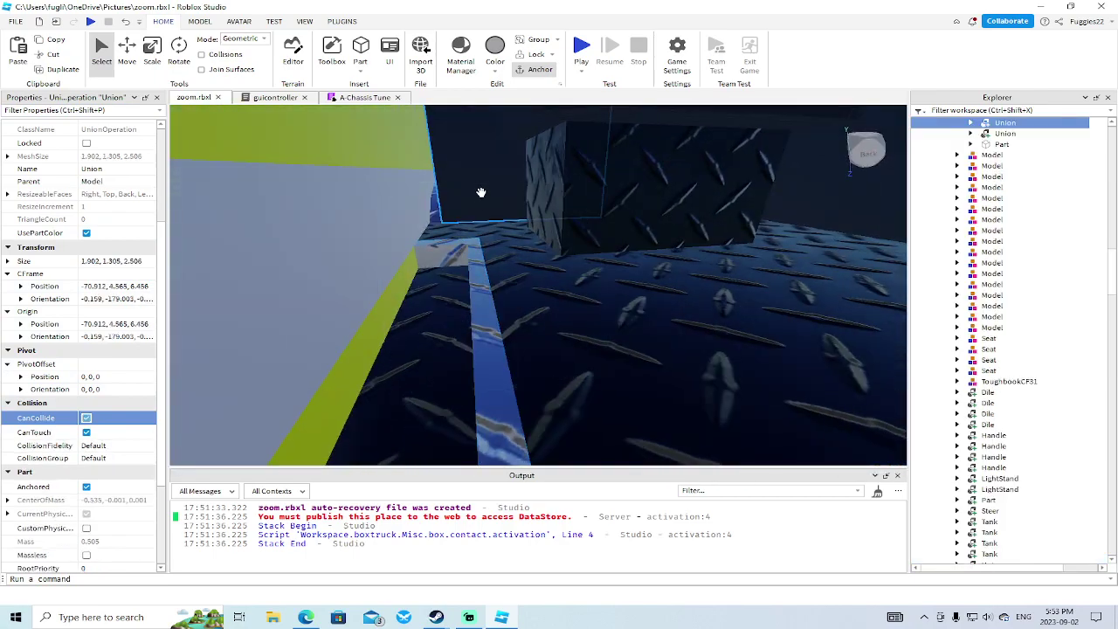
{"action": "key", "text": "s"}
{"action": "right_click_drag", "start_coordinate": [481, 192], "coordinate": [481, 192]}
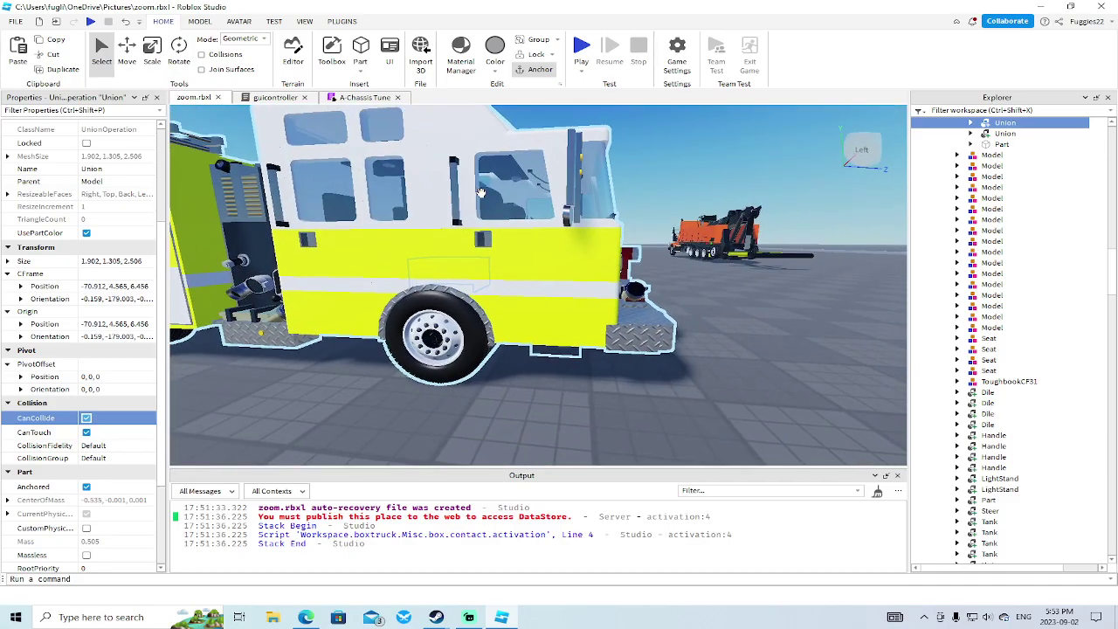
{"action": "right_click_drag", "start_coordinate": [375, 346], "coordinate": [374, 346]}
{"action": "key", "text": "w"}
{"action": "key", "text": "d"}
{"action": "left_click", "coordinate": [85, 419]}
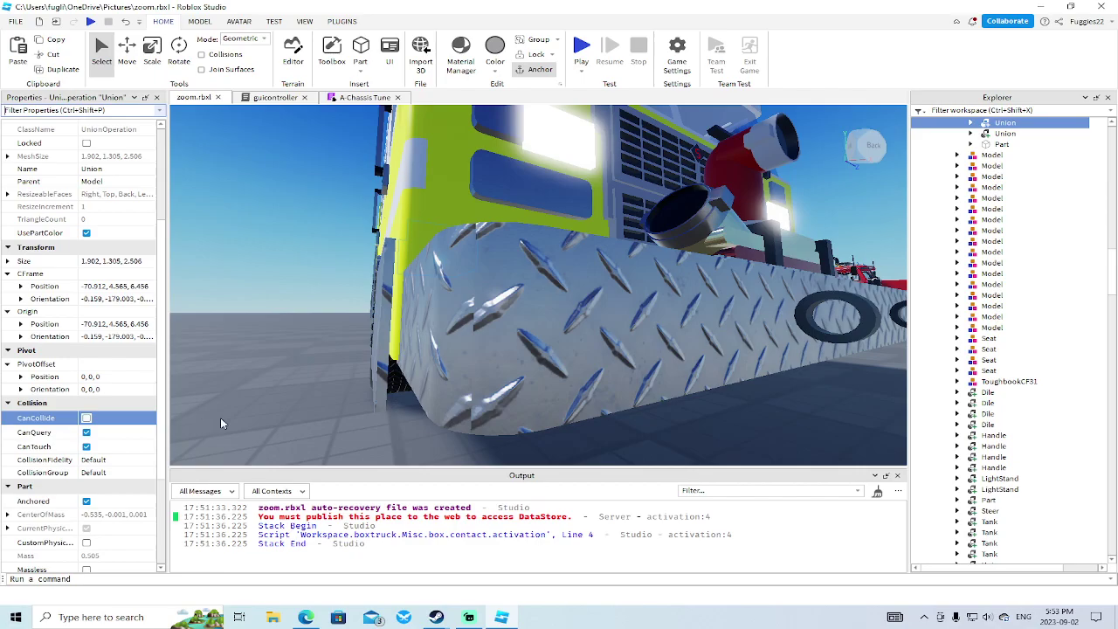
Step: Turn off CanCollide for the matching union inside the cab above the driver-side front wheel
{"action": "right_click_drag", "start_coordinate": [220, 418], "coordinate": [220, 418]}
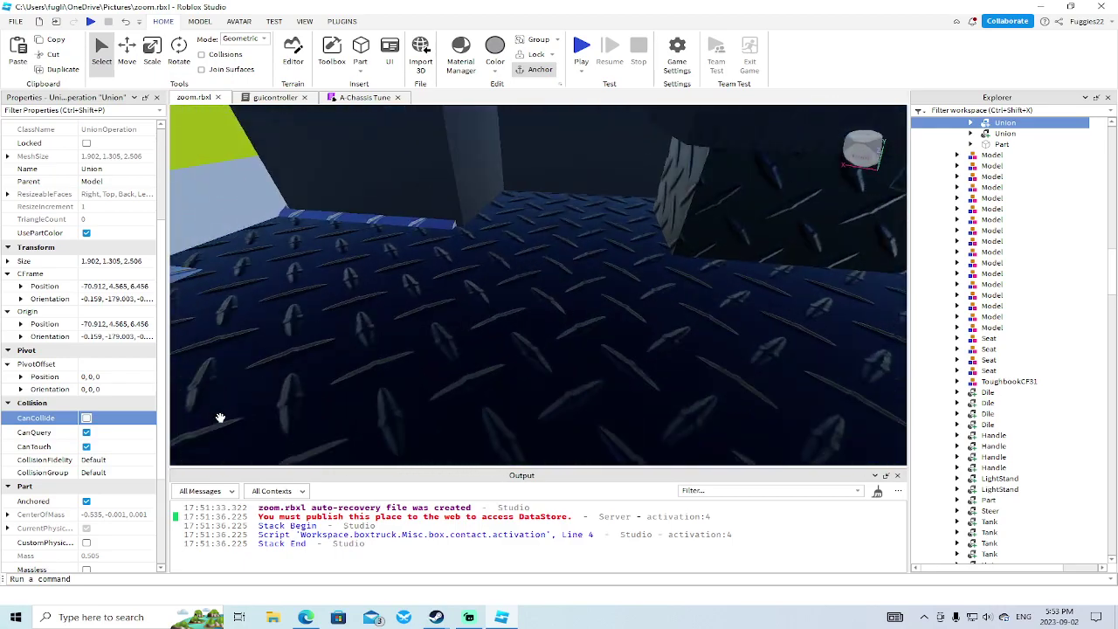
{"action": "left_click", "coordinate": [367, 221]}
{"action": "left_click", "coordinate": [255, 303]}
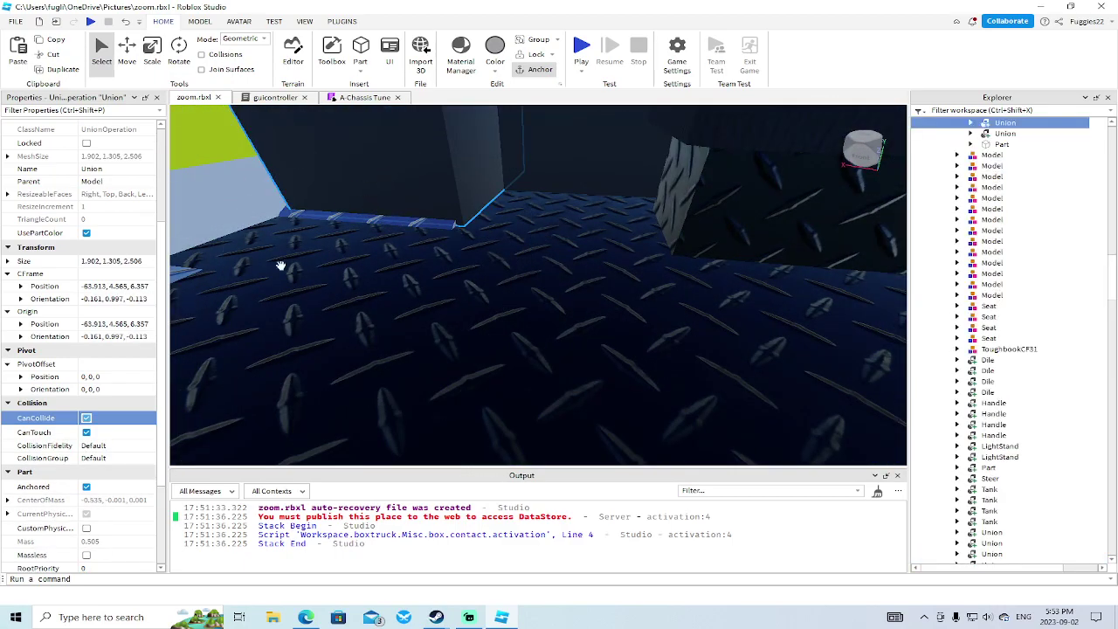
{"action": "left_click", "coordinate": [87, 419]}
Step: Select the large yellow body union above the driver-side rear wheel and turn off its CanCollide property
{"action": "right_click_drag", "start_coordinate": [296, 347], "coordinate": [296, 348]}
{"action": "key", "text": "s"}
{"action": "right_click_drag", "start_coordinate": [491, 289], "coordinate": [505, 297]}
{"action": "key", "text": "w"}
{"action": "key", "text": "s"}
{"action": "key", "text": "w"}
{"action": "left_click", "coordinate": [502, 297]}
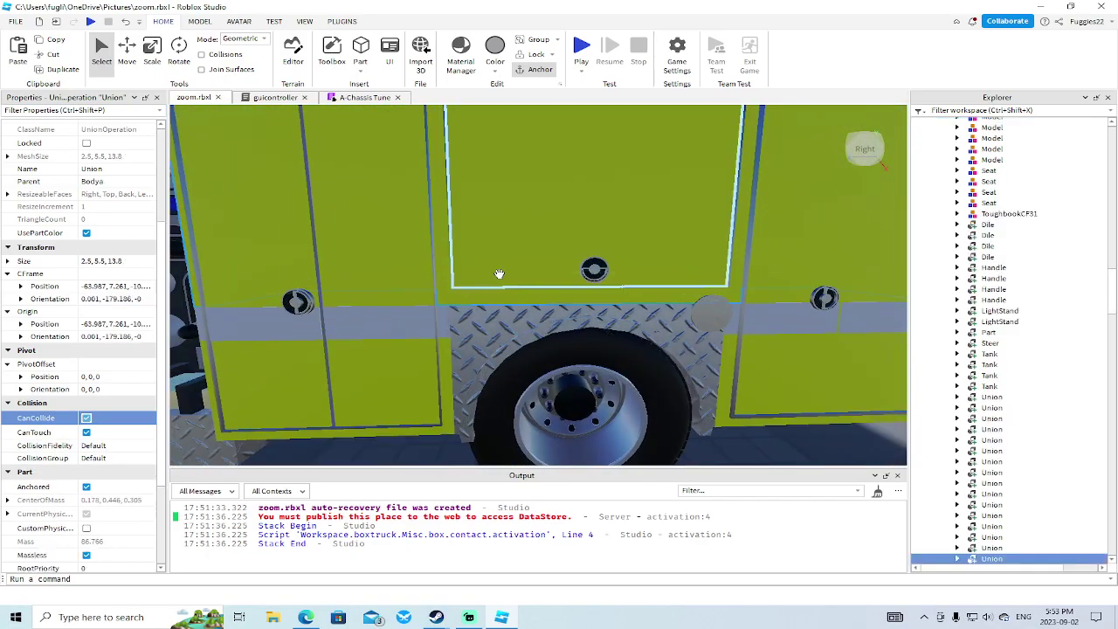
{"action": "left_click", "coordinate": [85, 418]}
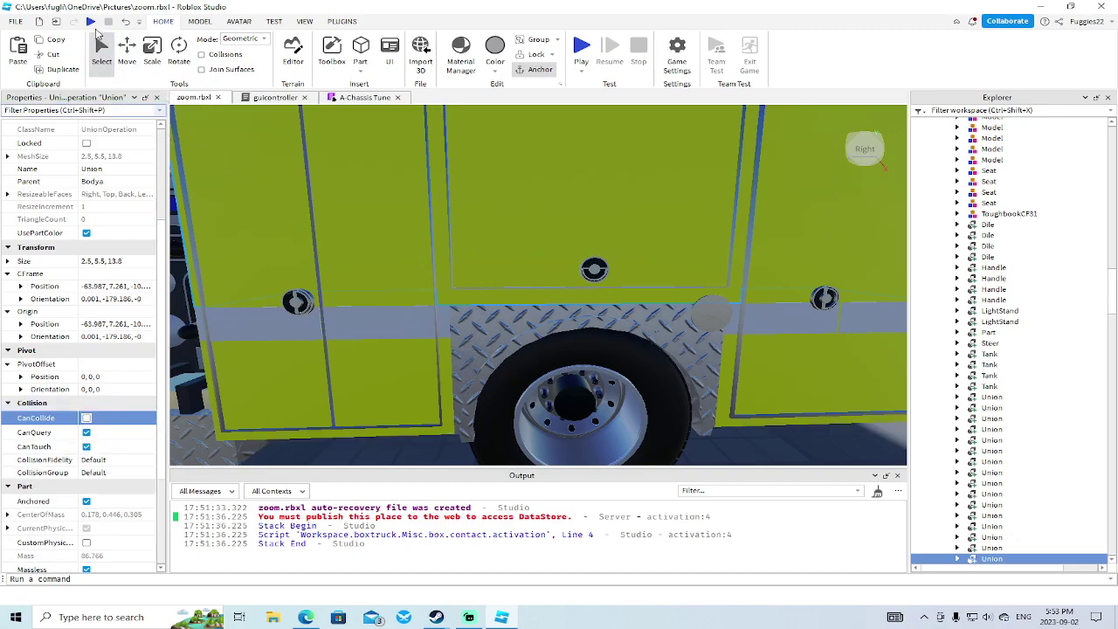
Step: Start a playtest, walk to the fire truck's side, and open and close its water controls
{"action": "left_click", "coordinate": [91, 21]}
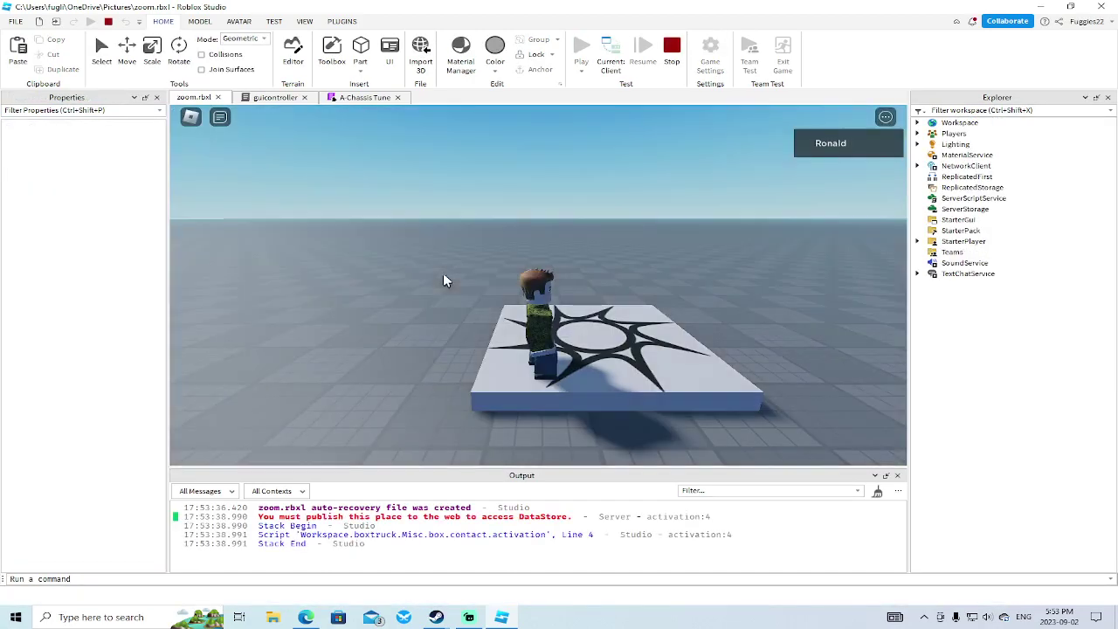
{"action": "right_click", "coordinate": [442, 272]}
{"action": "key", "text": "w"}
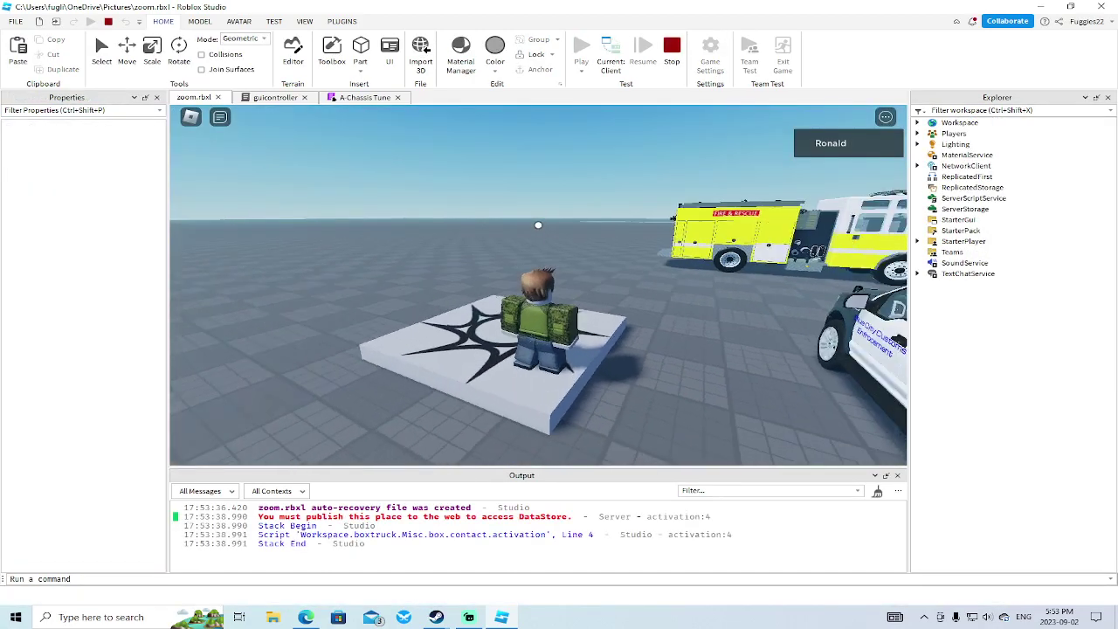
{"action": "key", "text": "w"}
{"action": "key", "text": "w"}
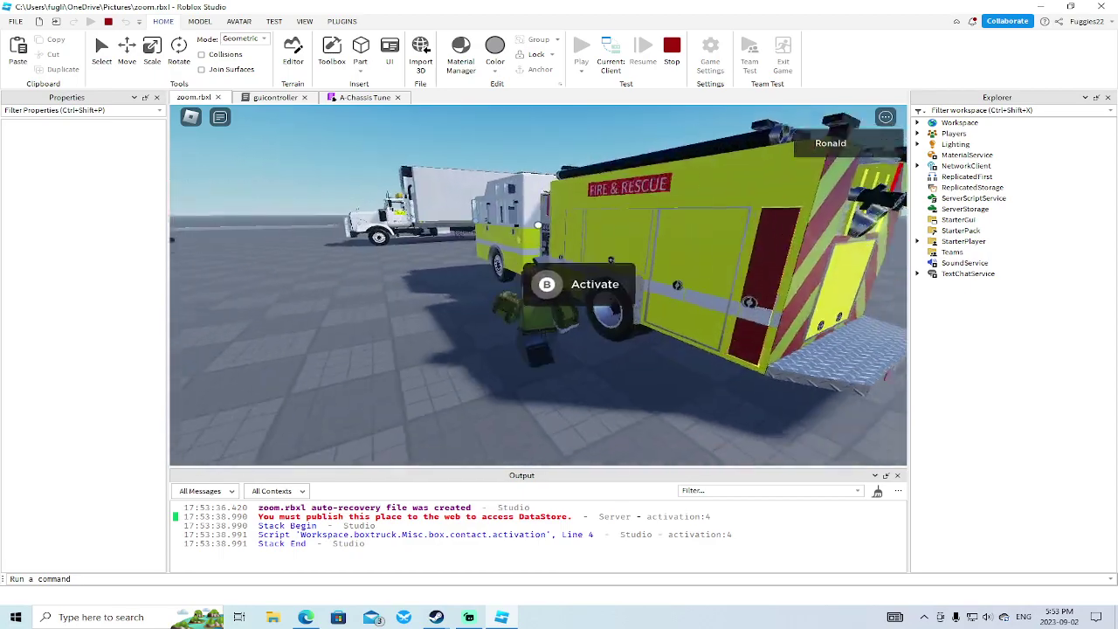
{"action": "key", "text": "b"}
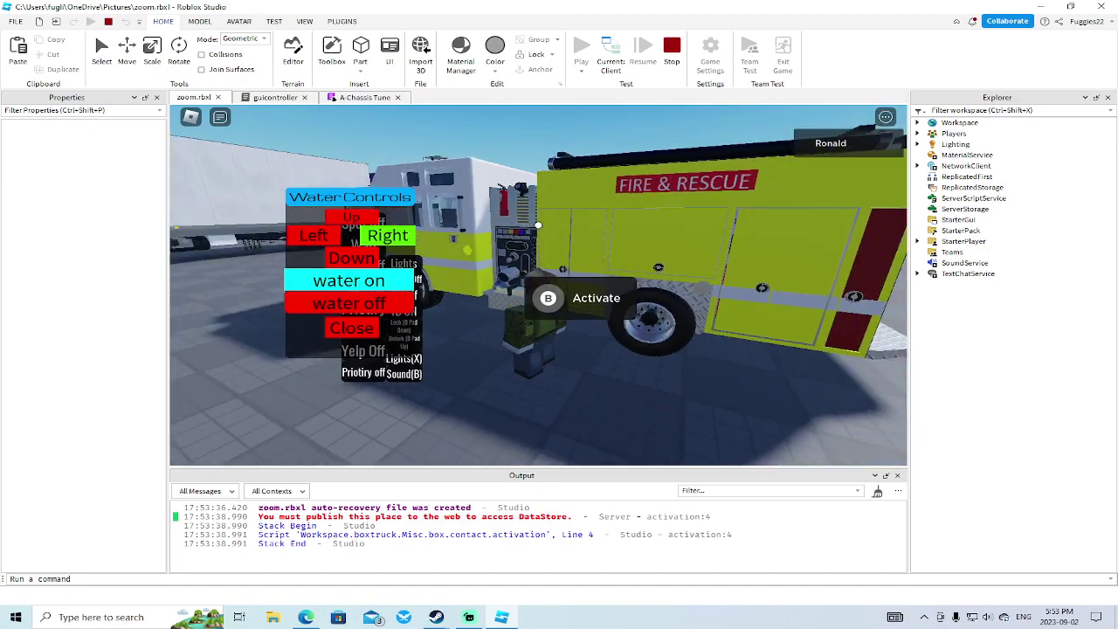
{"action": "left_click", "coordinate": [352, 329]}
Step: Unlock the fire truck, test driving it forward from the driver's seat, and end the playtest
{"action": "key", "text": "w"}
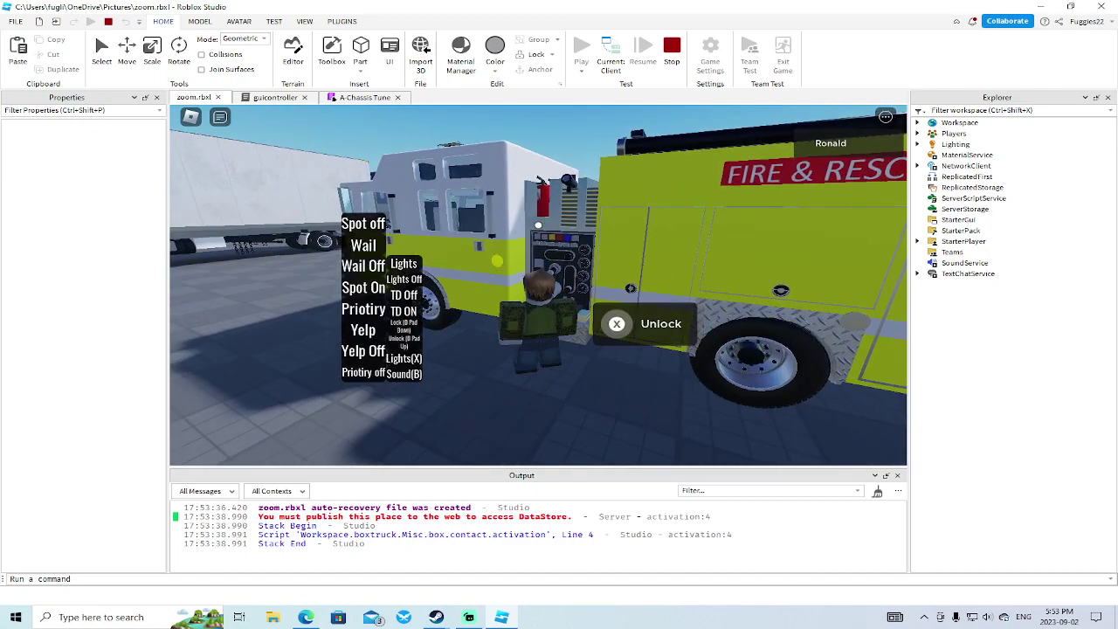
{"action": "key", "text": "x"}
{"action": "key", "text": "a"}
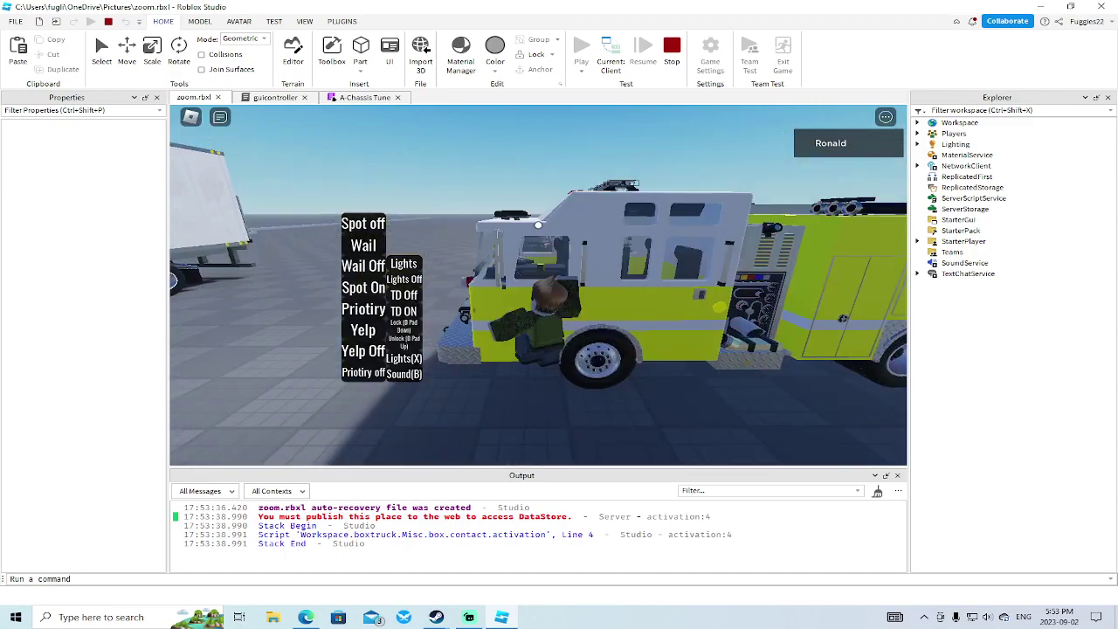
{"action": "key", "text": "w"}
{"action": "key", "text": "w"}
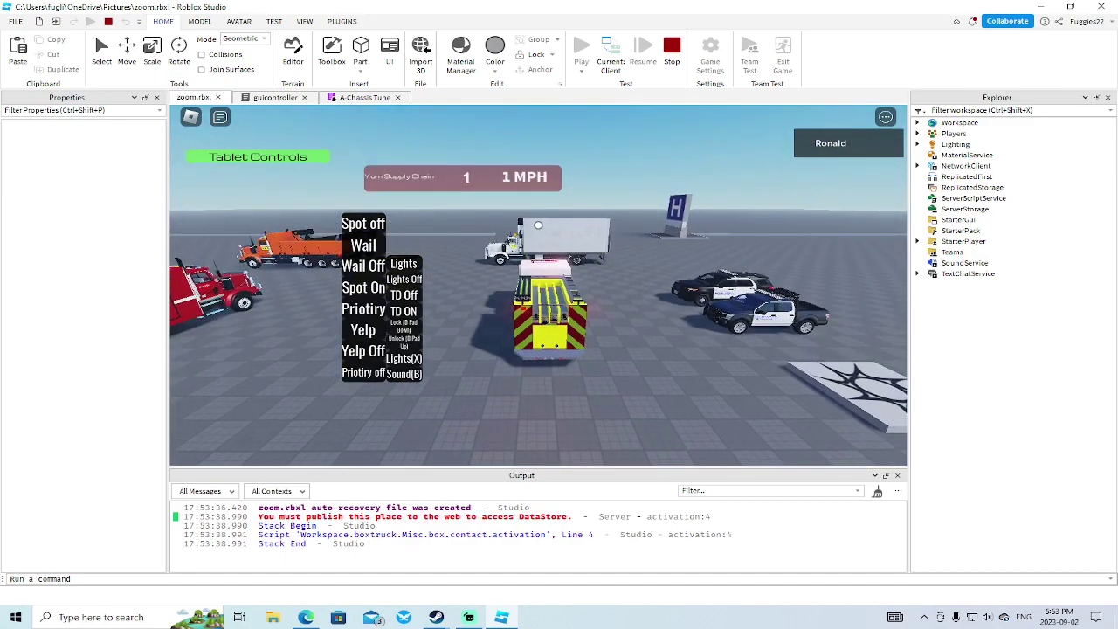
{"action": "key", "text": "w"}
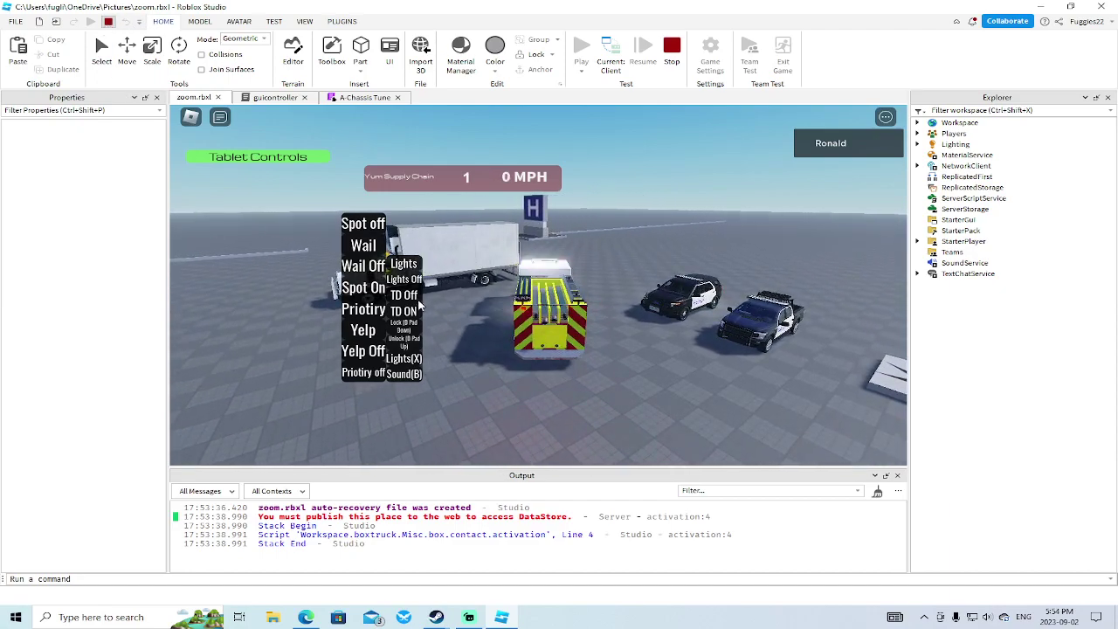
{"action": "left_click", "coordinate": [516, 378]}
{"action": "key", "text": "shift+F5"}
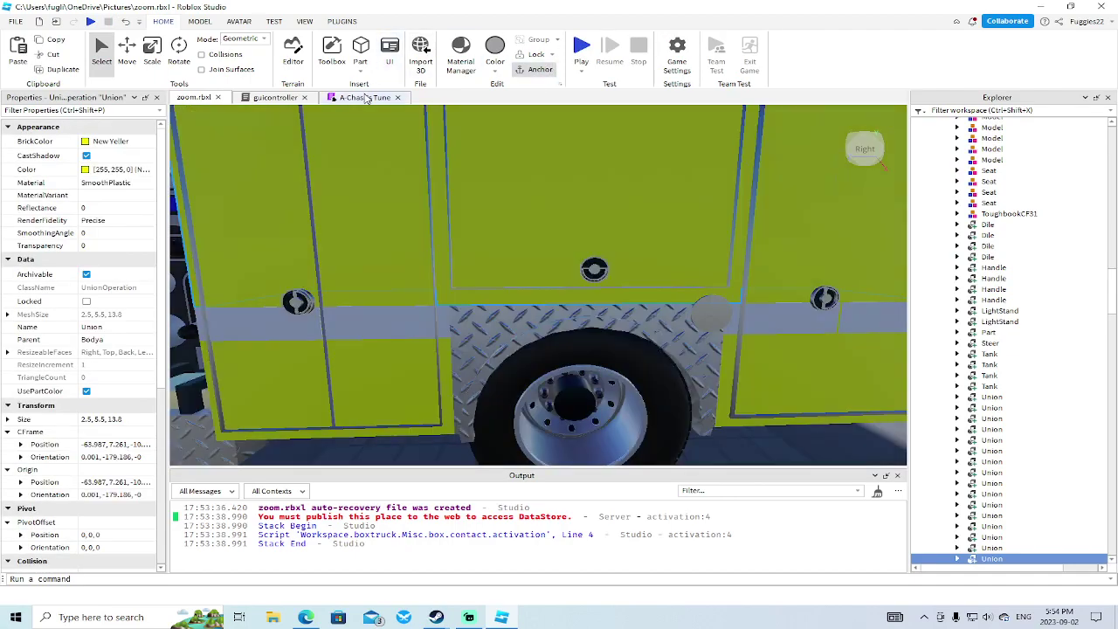
Step: Set Tune.Weight to 7000 in the A-Chassis Tune script
{"action": "left_click", "coordinate": [365, 97]}
{"action": "scroll", "coordinate": [355, 170], "scroll_direction": "up", "scroll_amount": 9}
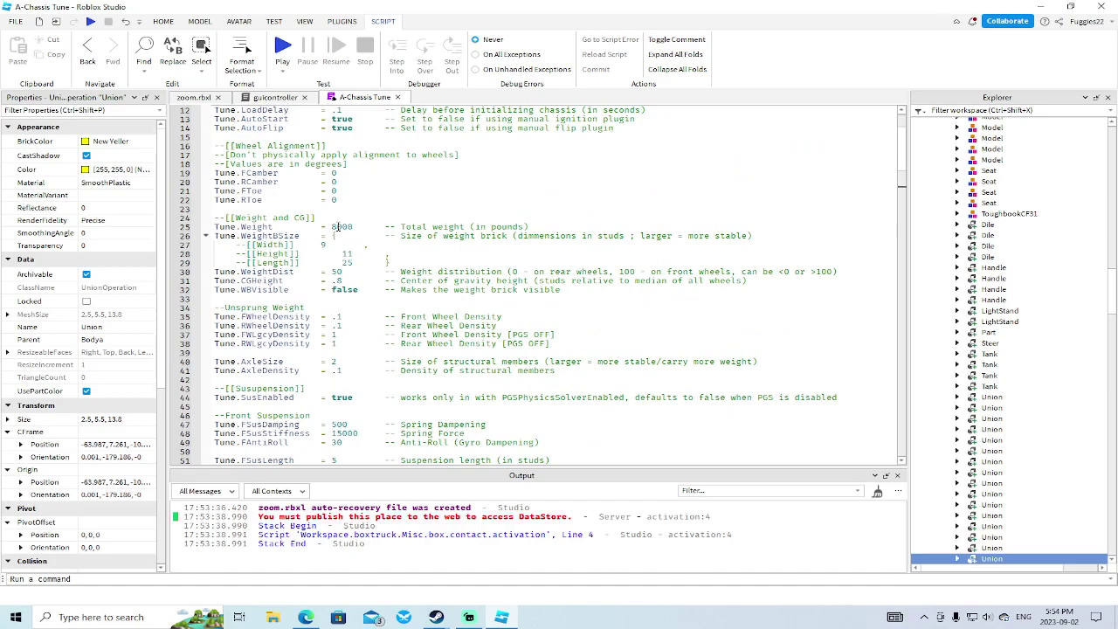
{"action": "left_click", "coordinate": [333, 227]}
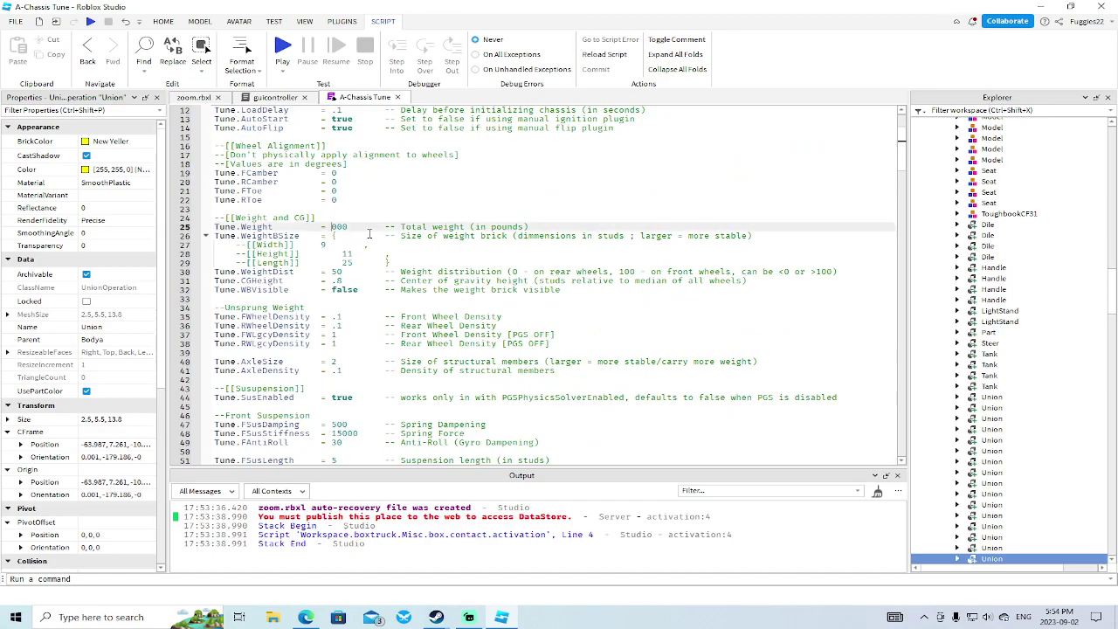
Step: Review the weight, suspension, steering and engine values in the A-Chassis Tune script
{"action": "scroll", "coordinate": [368, 233], "scroll_direction": "down", "scroll_amount": 8}
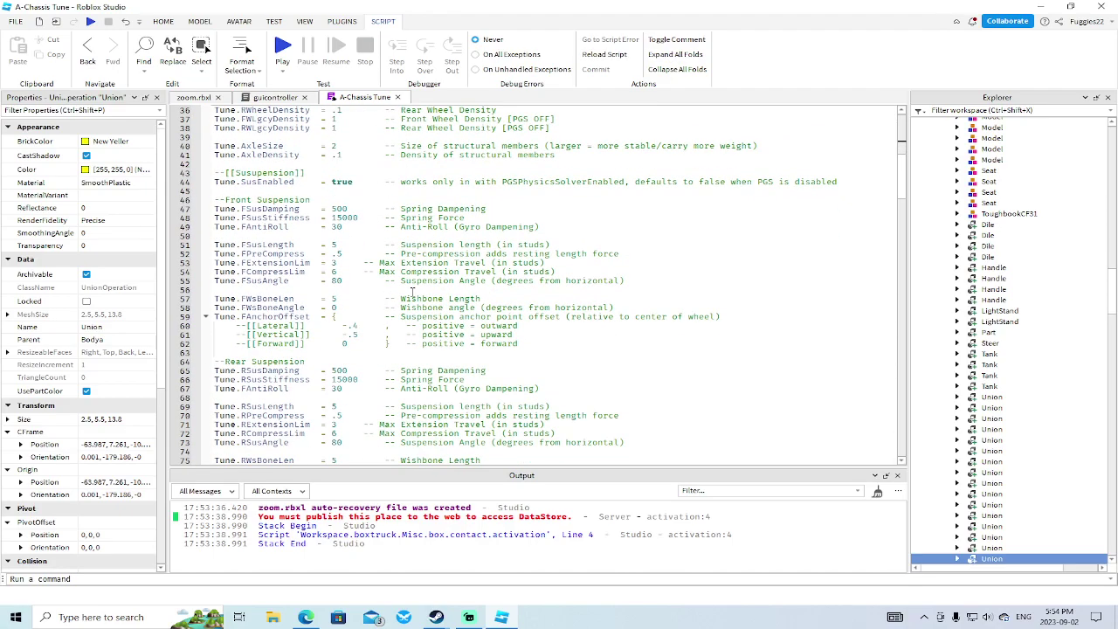
{"action": "scroll", "coordinate": [413, 292], "scroll_direction": "down", "scroll_amount": 6}
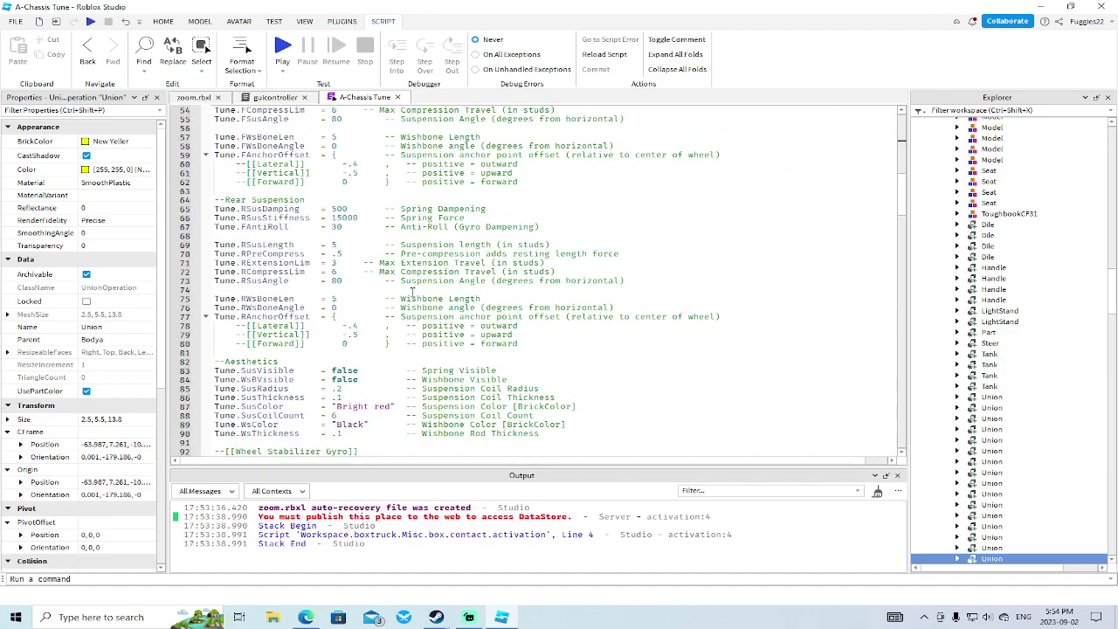
{"action": "scroll", "coordinate": [412, 292], "scroll_direction": "down", "scroll_amount": 1}
{"action": "scroll", "coordinate": [412, 291], "scroll_direction": "up", "scroll_amount": 6}
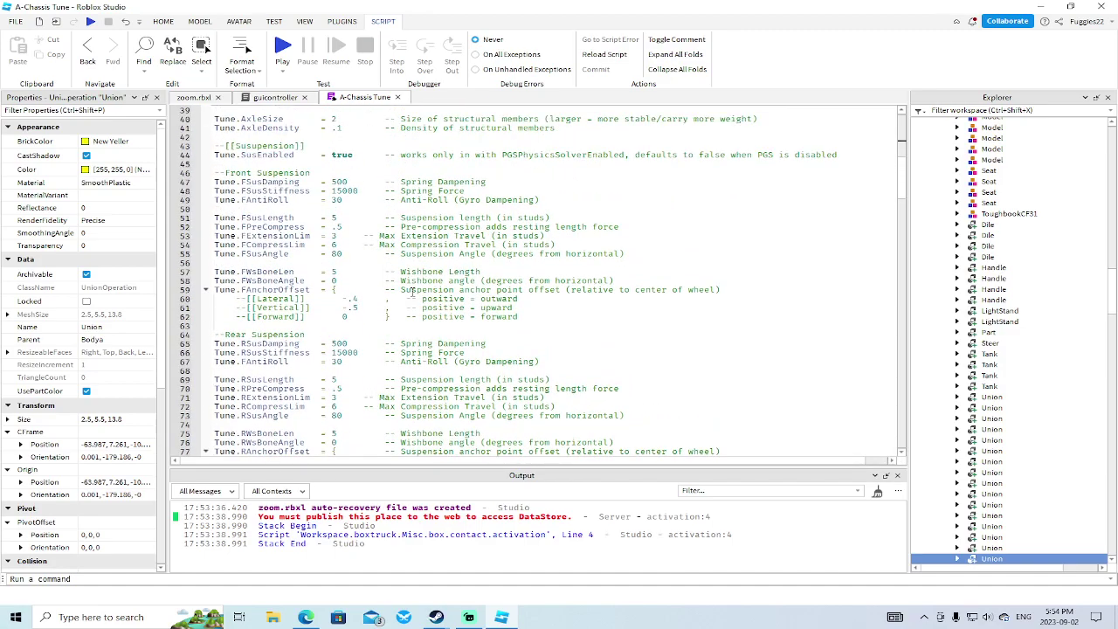
{"action": "scroll", "coordinate": [412, 292], "scroll_direction": "up", "scroll_amount": 12}
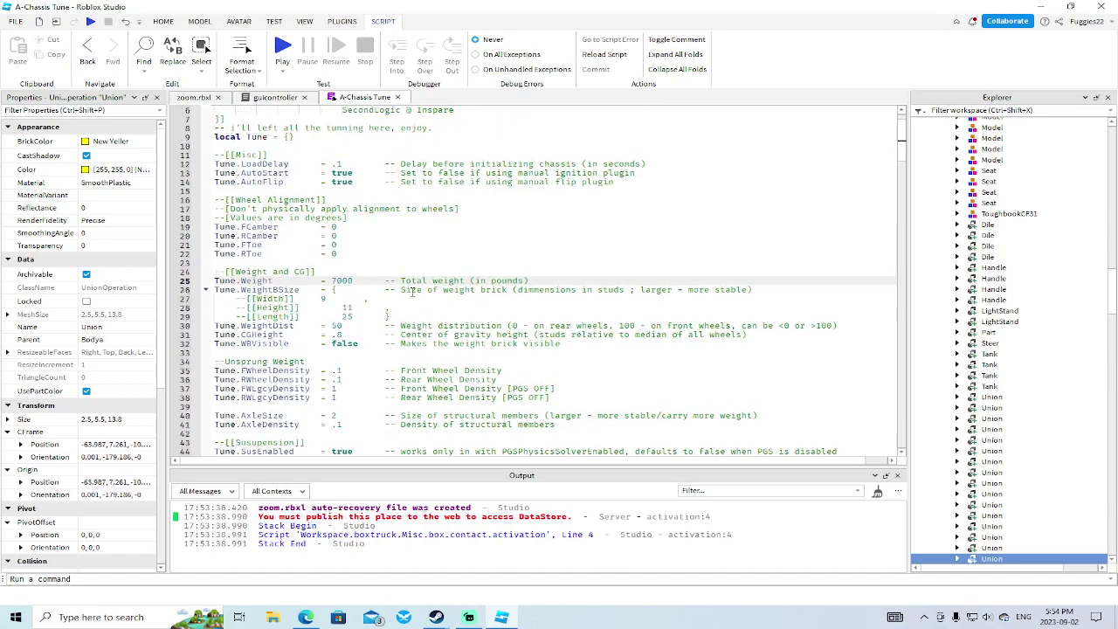
{"action": "scroll", "coordinate": [413, 292], "scroll_direction": "down", "scroll_amount": 19}
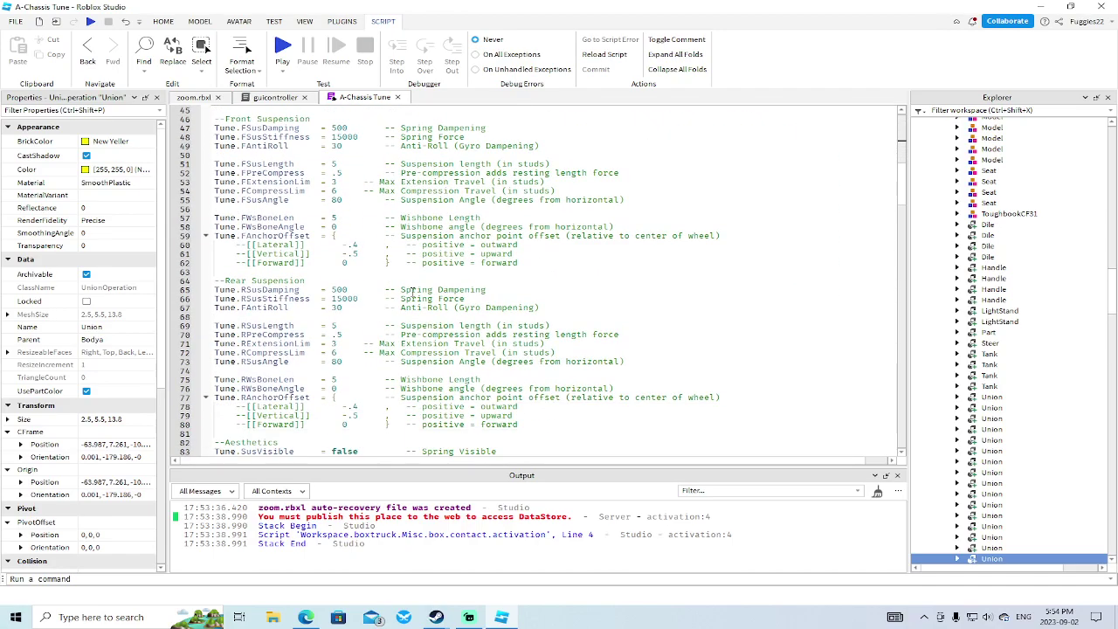
{"action": "scroll", "coordinate": [412, 292], "scroll_direction": "down", "scroll_amount": 11}
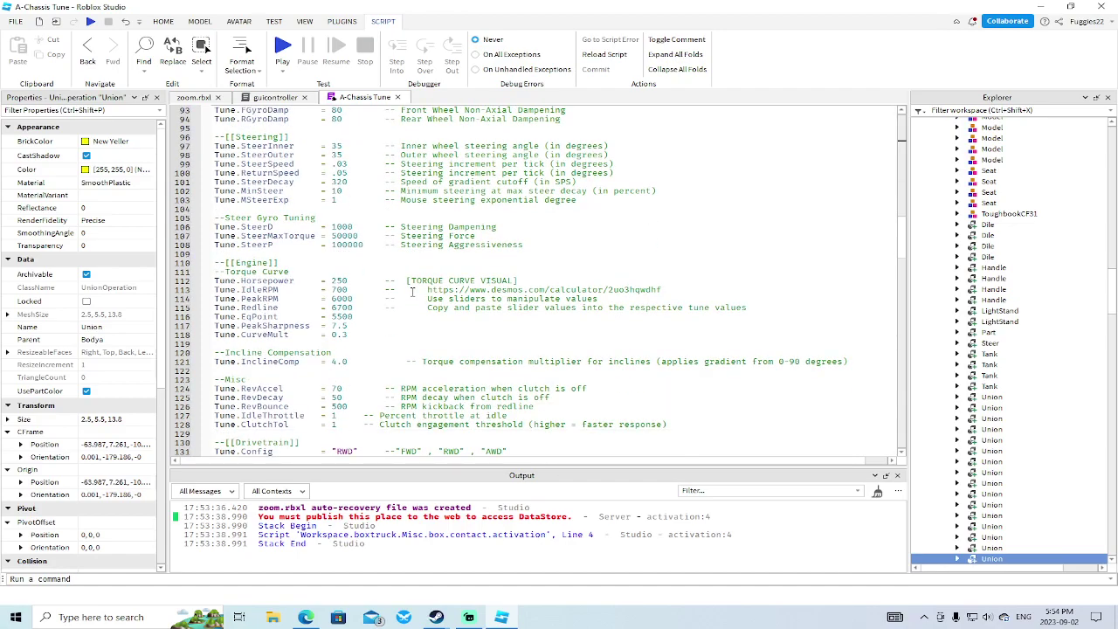
Step: Start a playtest, walk to the fire truck's pump panel, close its water controls and unlock the truck
{"action": "left_click", "coordinate": [338, 280]}
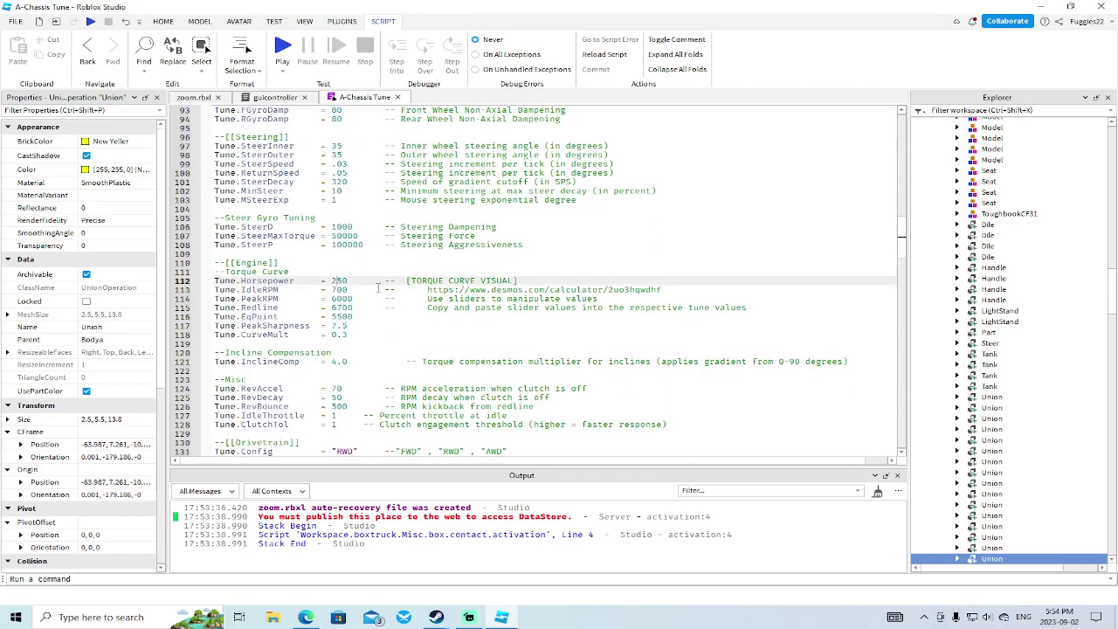
{"action": "left_click", "coordinate": [90, 22]}
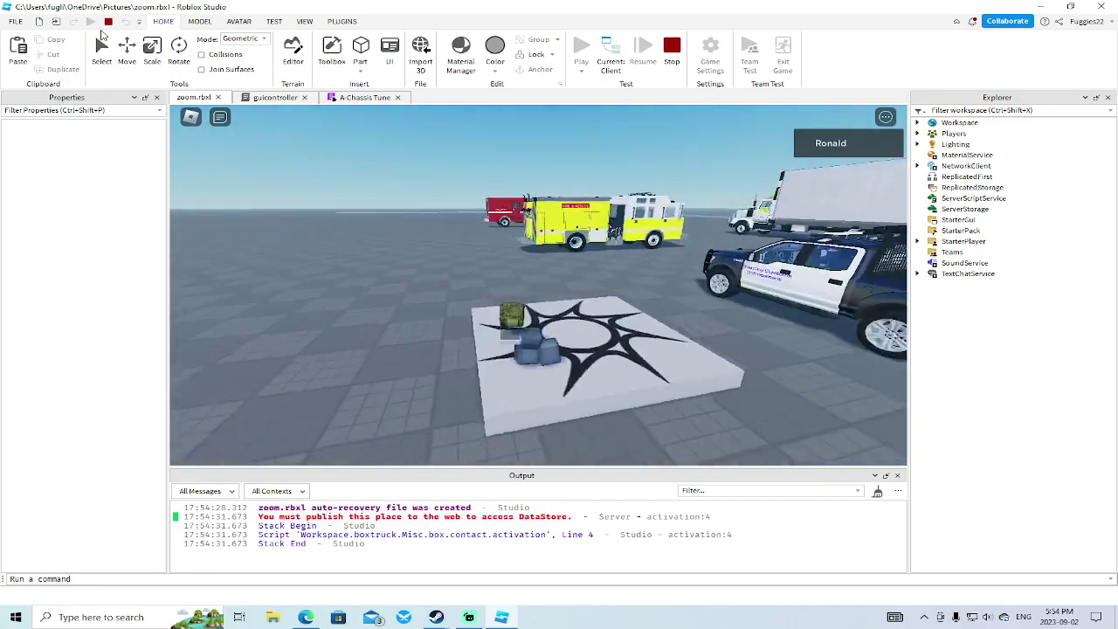
{"action": "key", "text": "w"}
{"action": "key", "text": "w"}
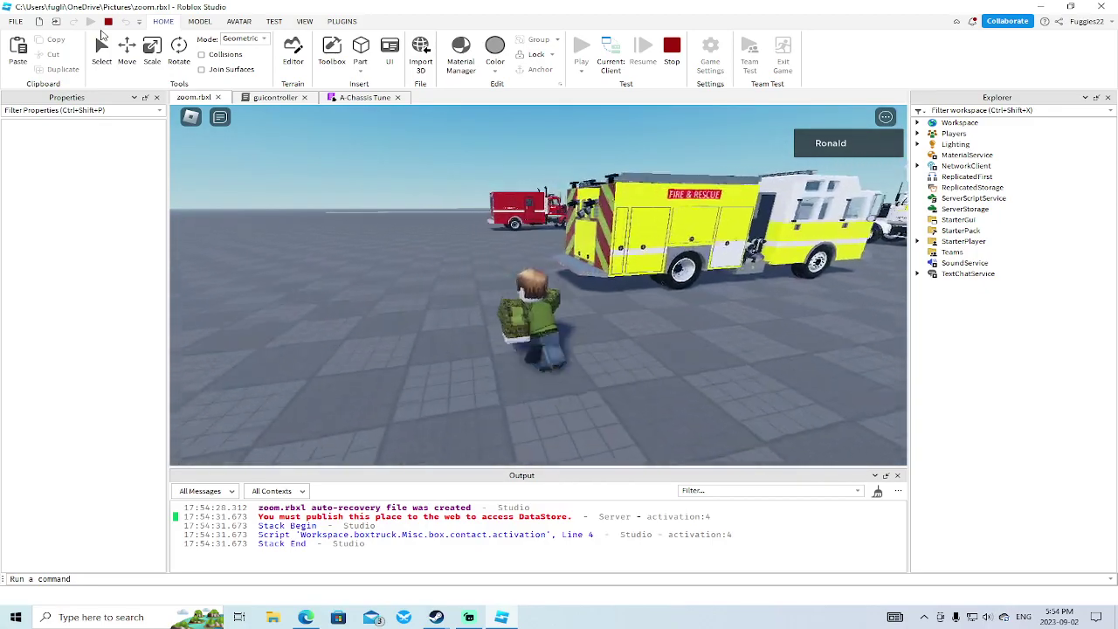
{"action": "key", "text": "w"}
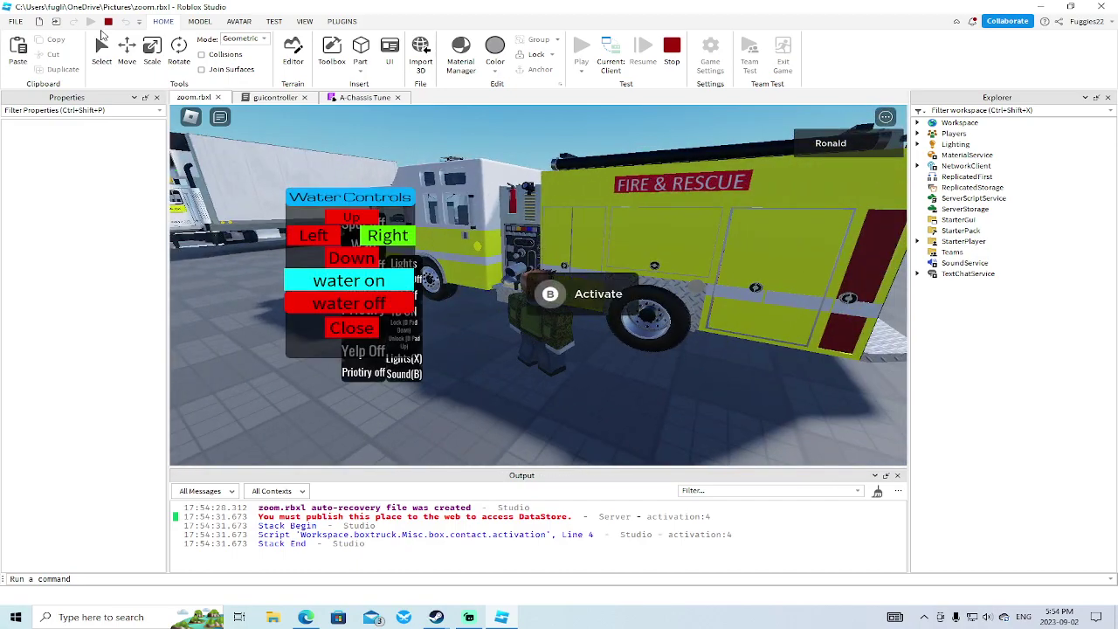
{"action": "left_click", "coordinate": [341, 335]}
{"action": "key", "text": "x"}
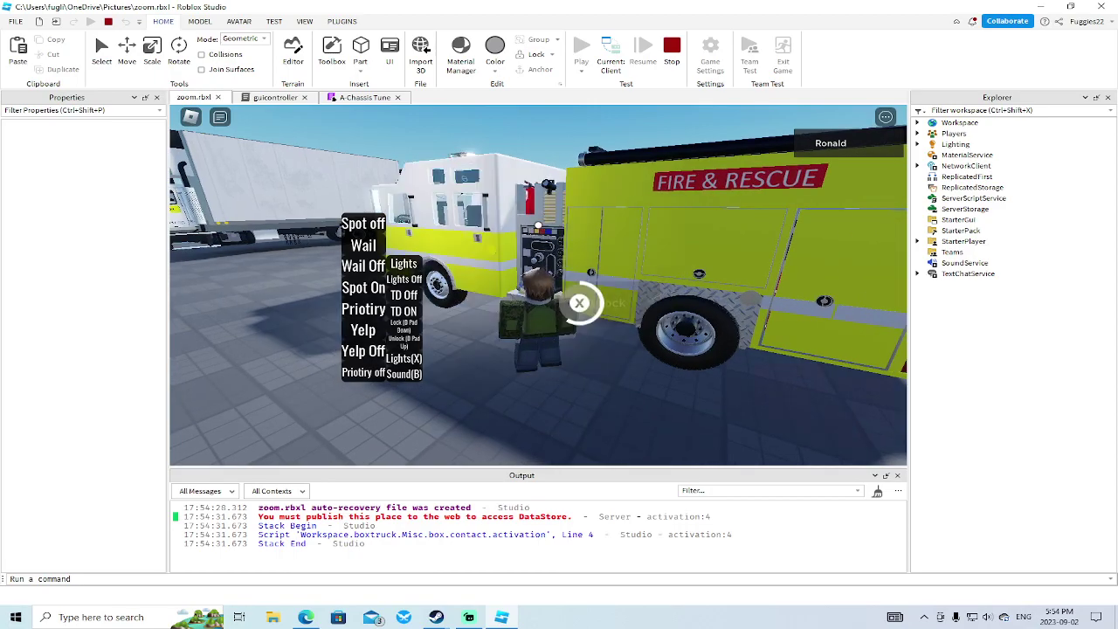
Step: Take the fire truck's driver's seat, test drive it forward and through a turn back to the parked vehicles, and end the playtest
{"action": "key", "text": "w"}
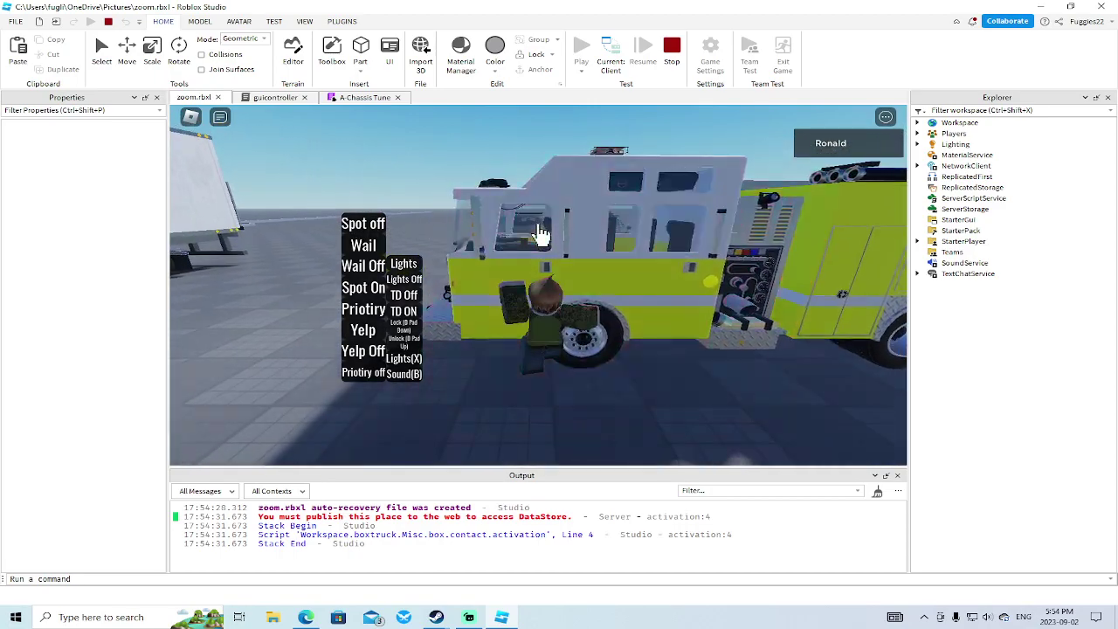
{"action": "key", "text": "w"}
{"action": "key", "text": "space"}
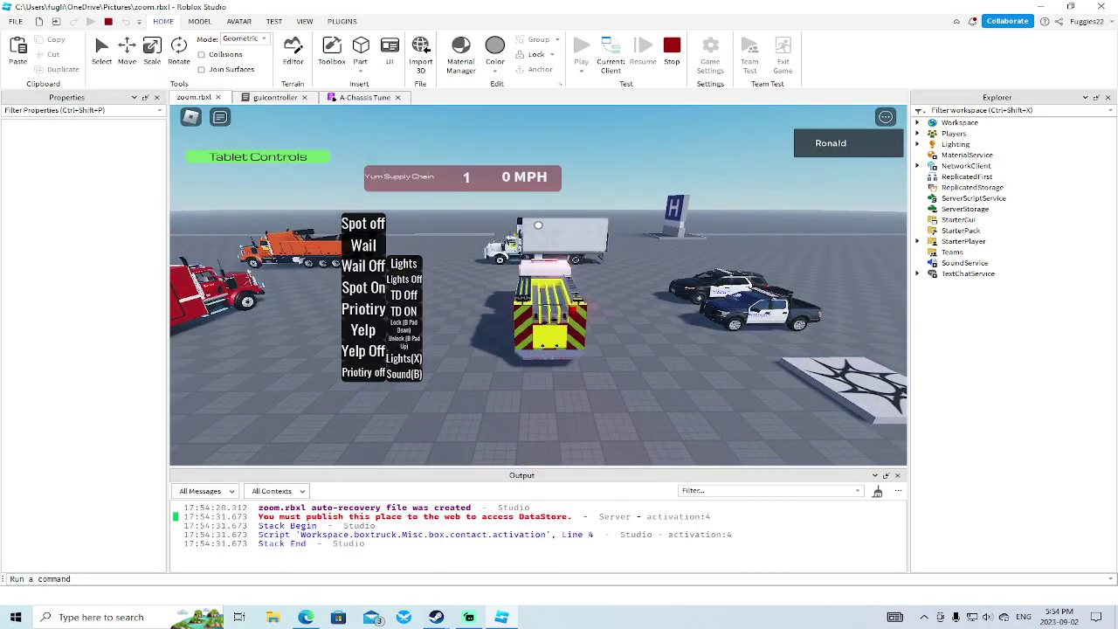
{"action": "key", "text": "w"}
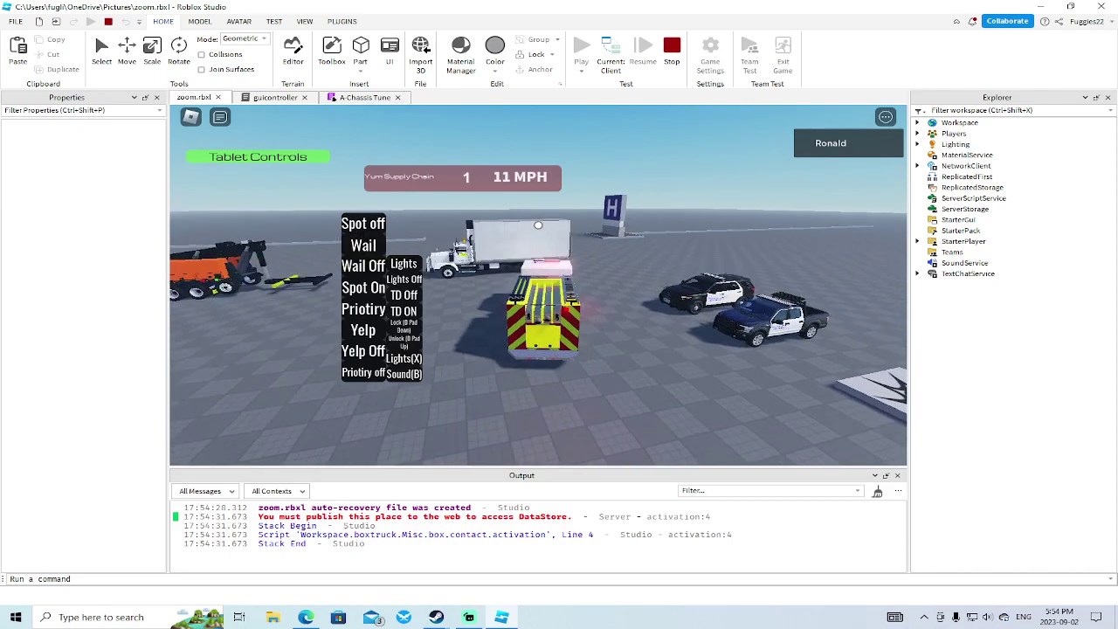
{"action": "key", "text": "w"}
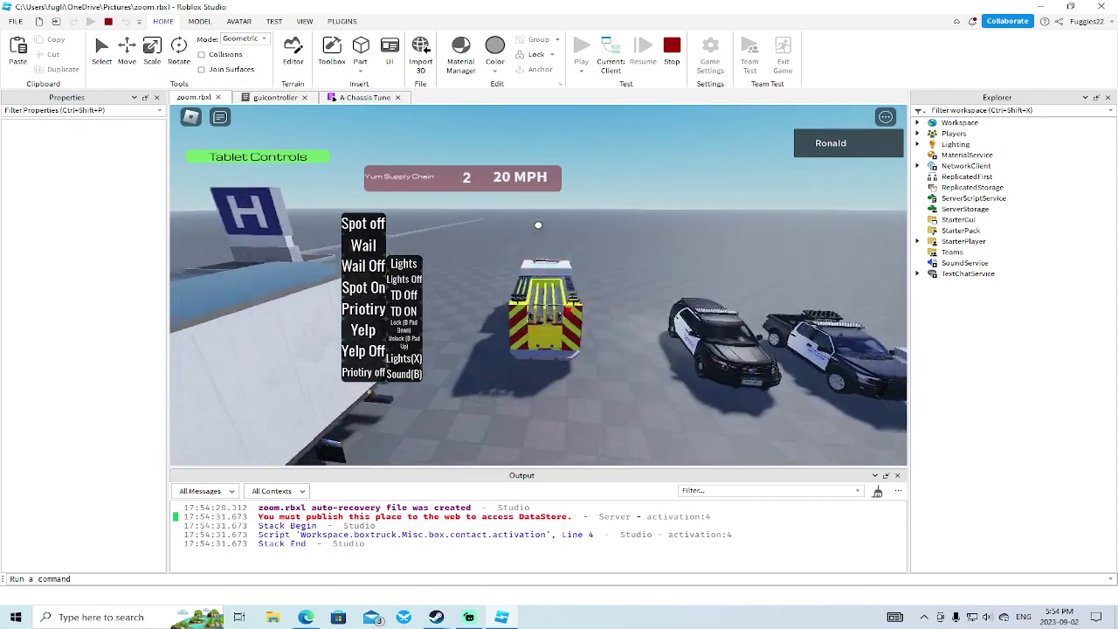
{"action": "key", "text": "w"}
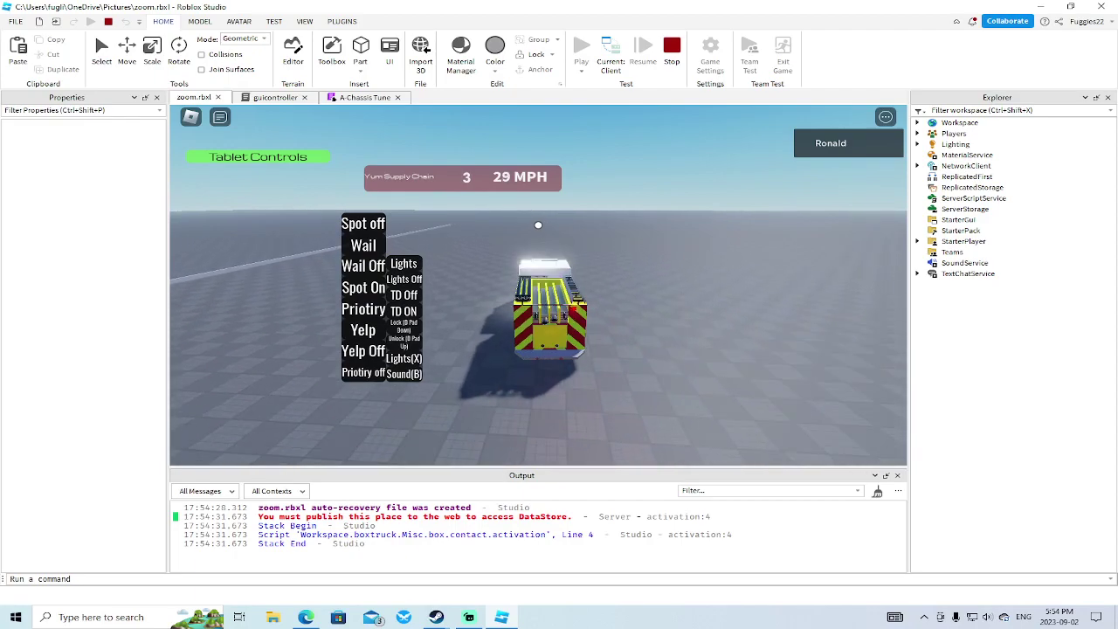
{"action": "key", "text": "w"}
{"action": "key", "text": "d"}
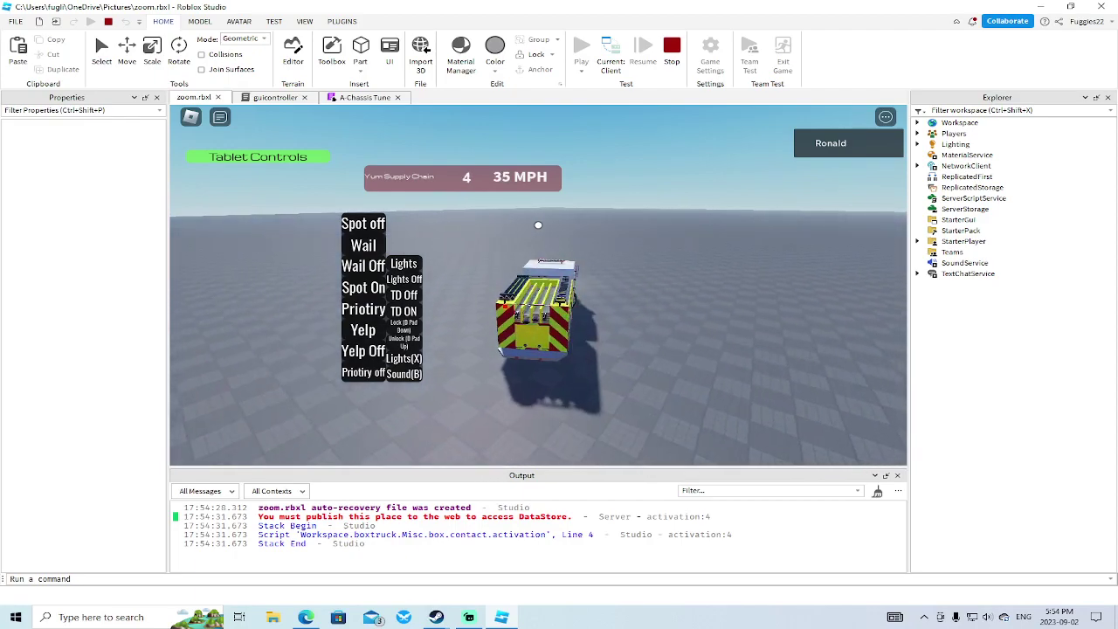
{"action": "key", "text": "w"}
{"action": "key", "text": "d"}
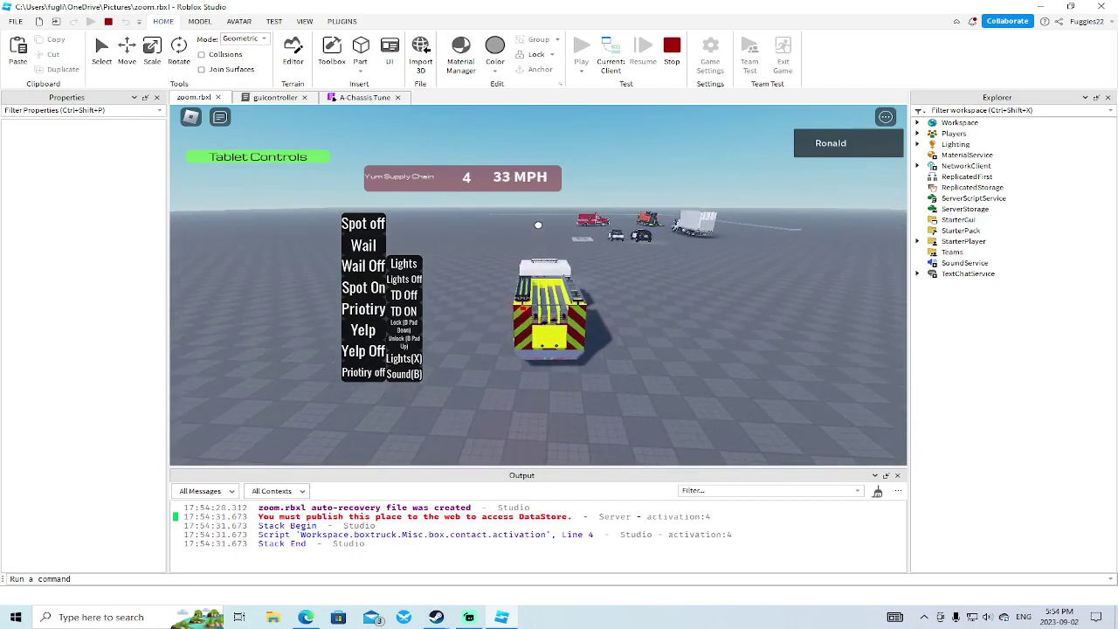
{"action": "key", "text": "w"}
{"action": "key", "text": "s"}
{"action": "key", "text": "s"}
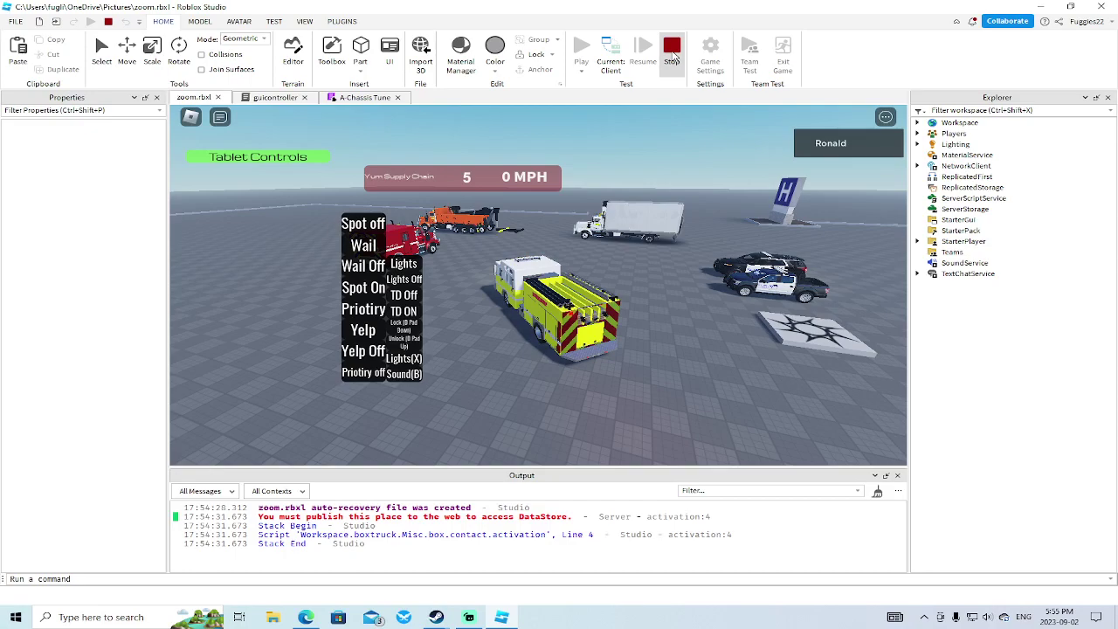
{"action": "left_click", "coordinate": [673, 55]}
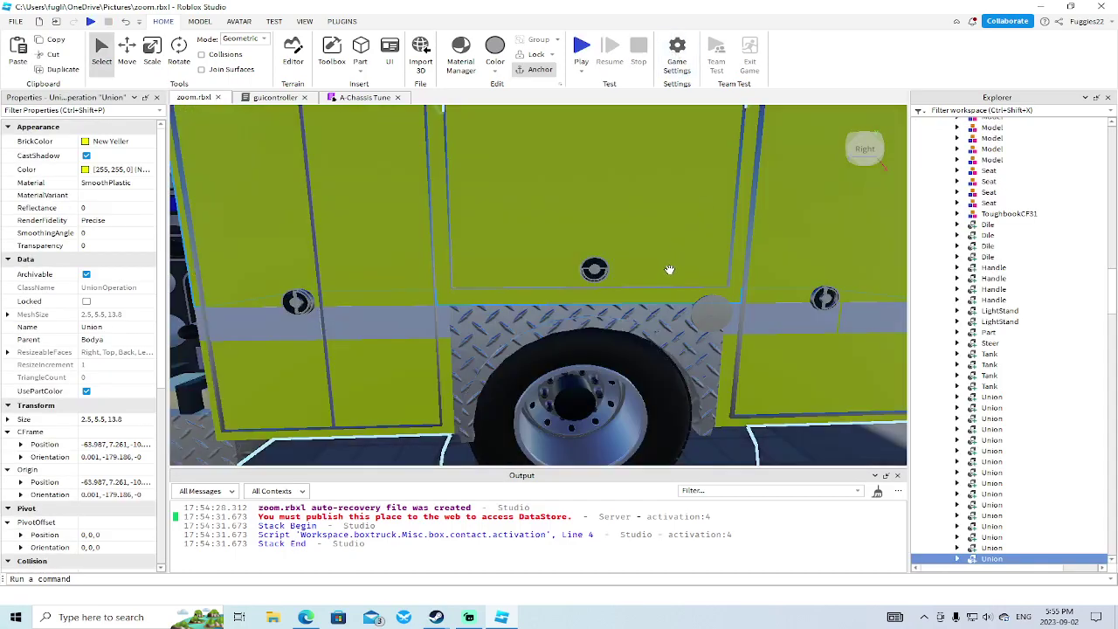
Step: Copy the prompt, trailerui script and trailergui from the lock part at the fire truck's pump panel
{"action": "key", "text": "s"}
{"action": "key", "text": "a"}
{"action": "key", "text": "w"}
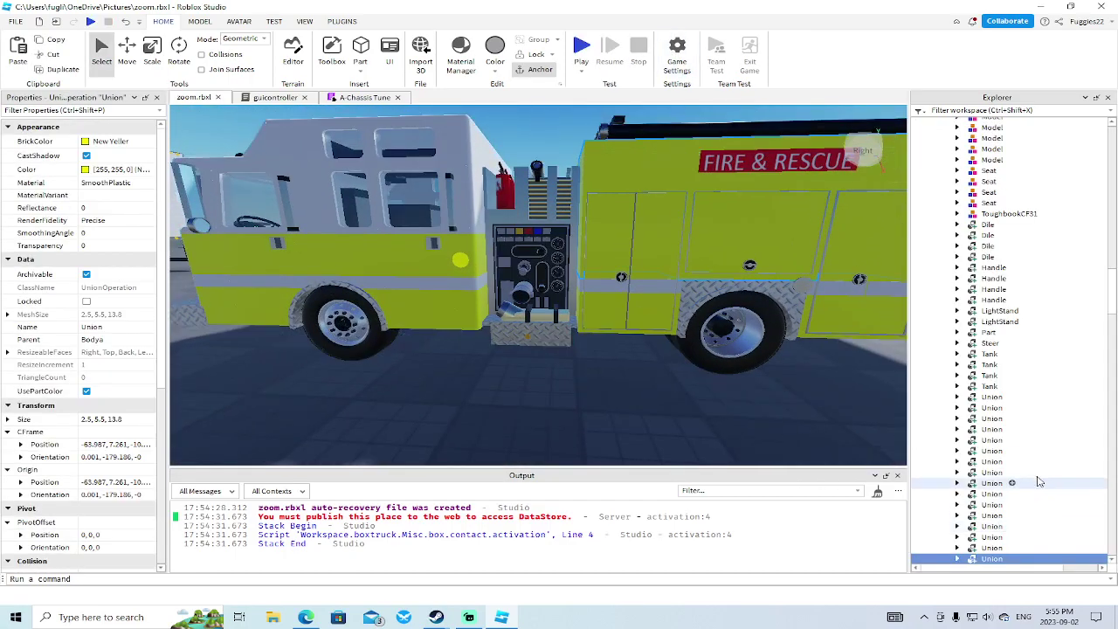
{"action": "left_click", "coordinate": [535, 316]}
{"action": "right_click_drag", "start_coordinate": [583, 382], "coordinate": [591, 378]}
{"action": "key", "text": "s"}
{"action": "left_click", "coordinate": [984, 188]}
{"action": "left_click", "coordinate": [1013, 178]}
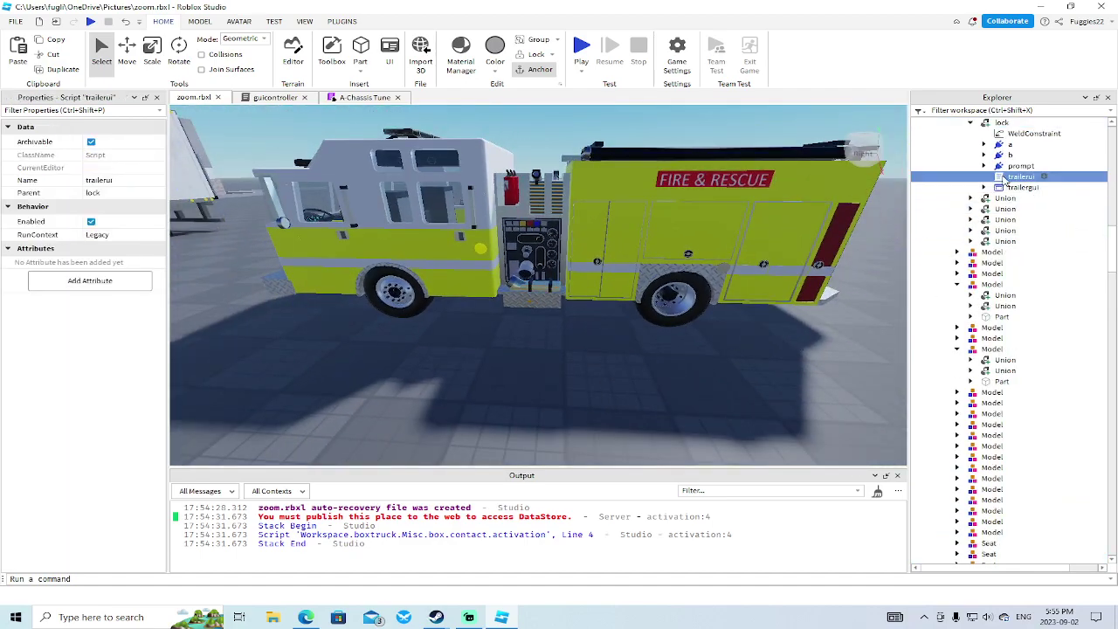
{"action": "scroll", "coordinate": [1007, 218], "scroll_direction": "up", "scroll_amount": 2}
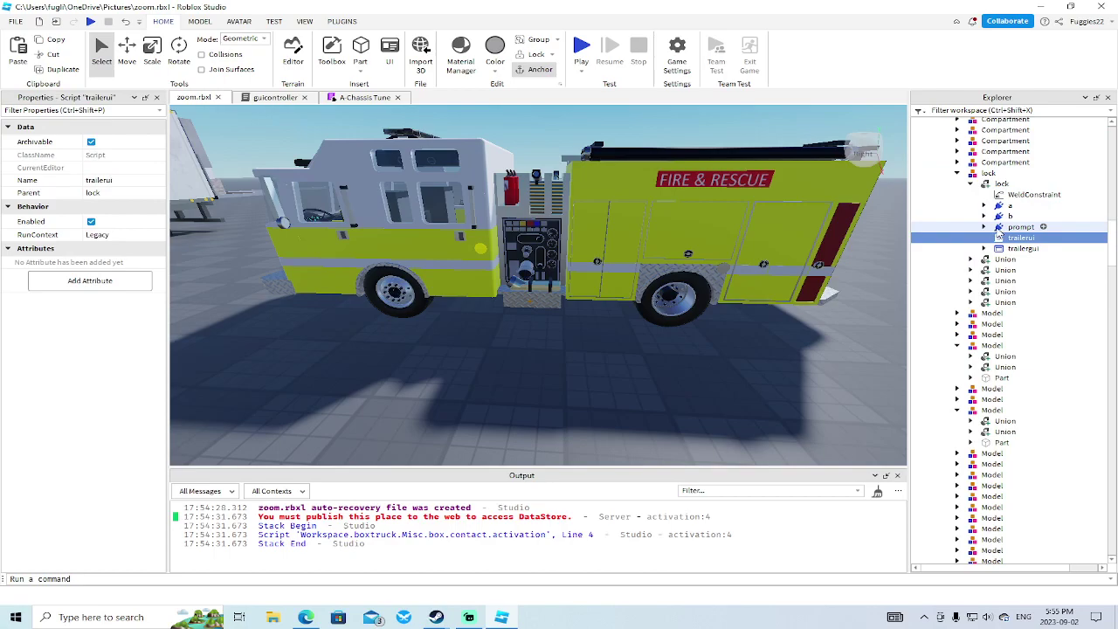
{"action": "left_click", "coordinate": [1002, 227]}
{"action": "left_click", "coordinate": [1013, 238], "text": "ctrl"}
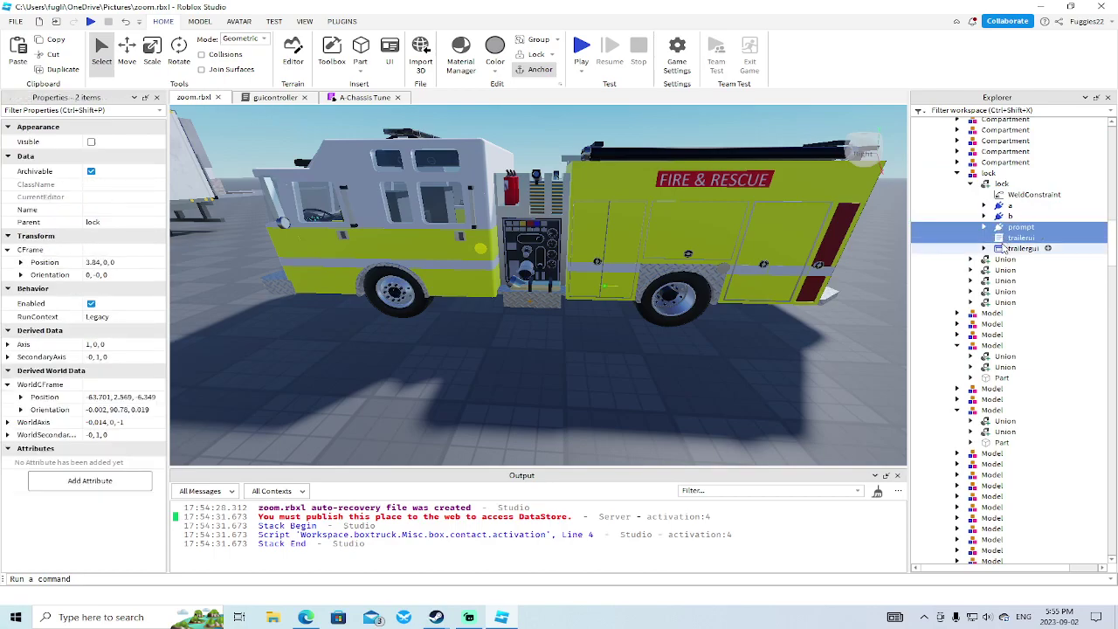
{"action": "left_click", "coordinate": [1013, 248], "text": "ctrl"}
{"action": "right_click", "coordinate": [1014, 248]}
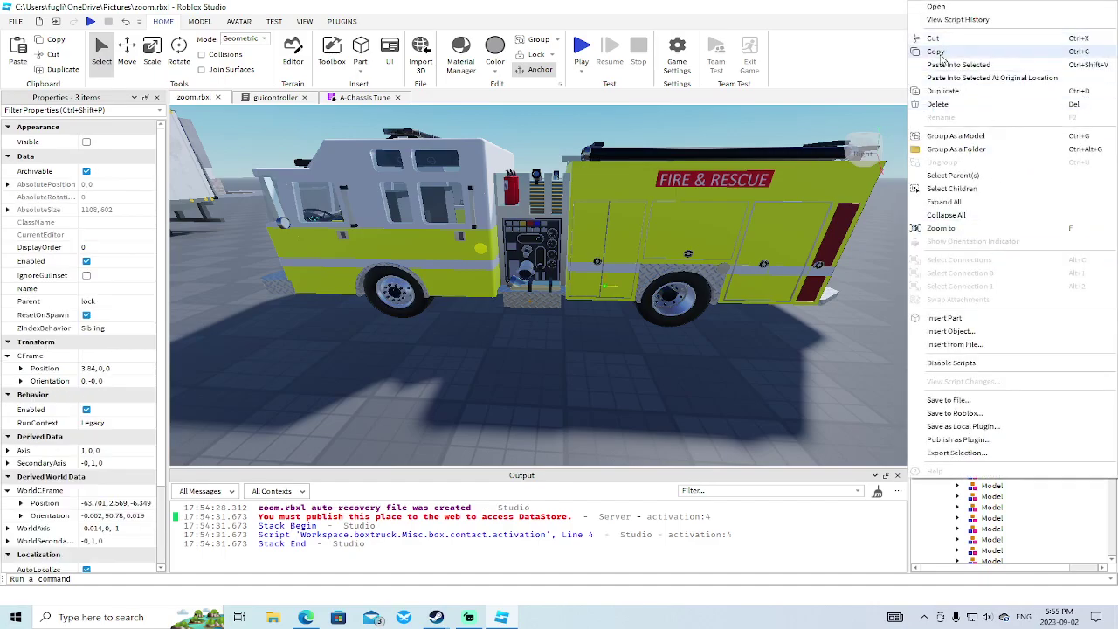
{"action": "left_click", "coordinate": [938, 63]}
Step: Paste the copied prompt, script and GUI into the yellow union at the front of the fire truck's cab
{"action": "key", "text": "a"}
{"action": "right_click_drag", "start_coordinate": [808, 230], "coordinate": [810, 230]}
{"action": "left_click", "coordinate": [550, 260]}
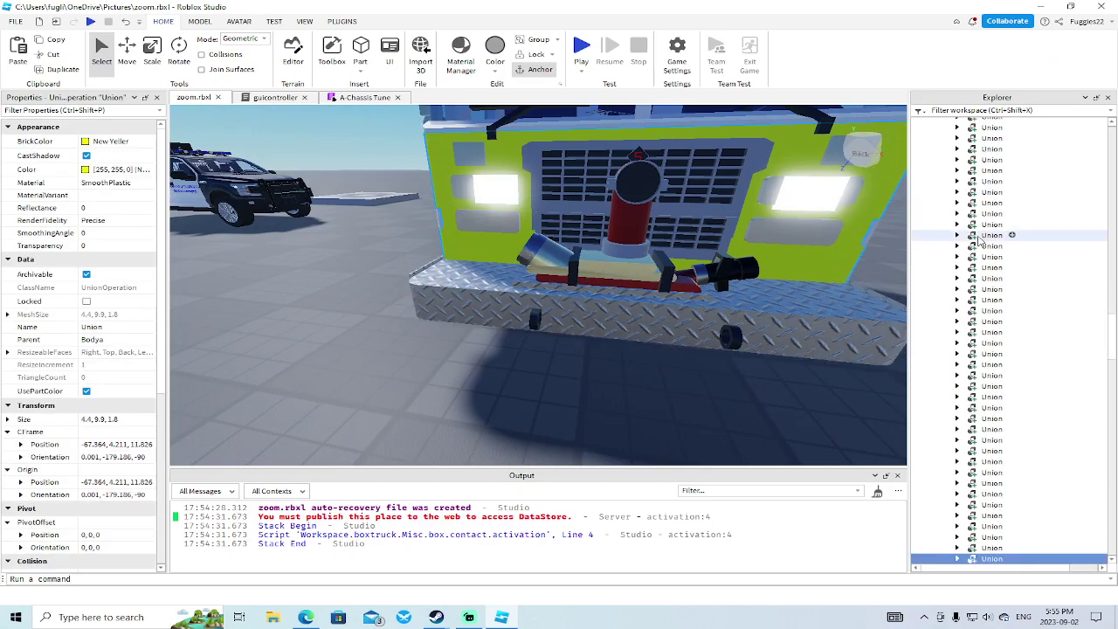
{"action": "right_click", "coordinate": [983, 443]}
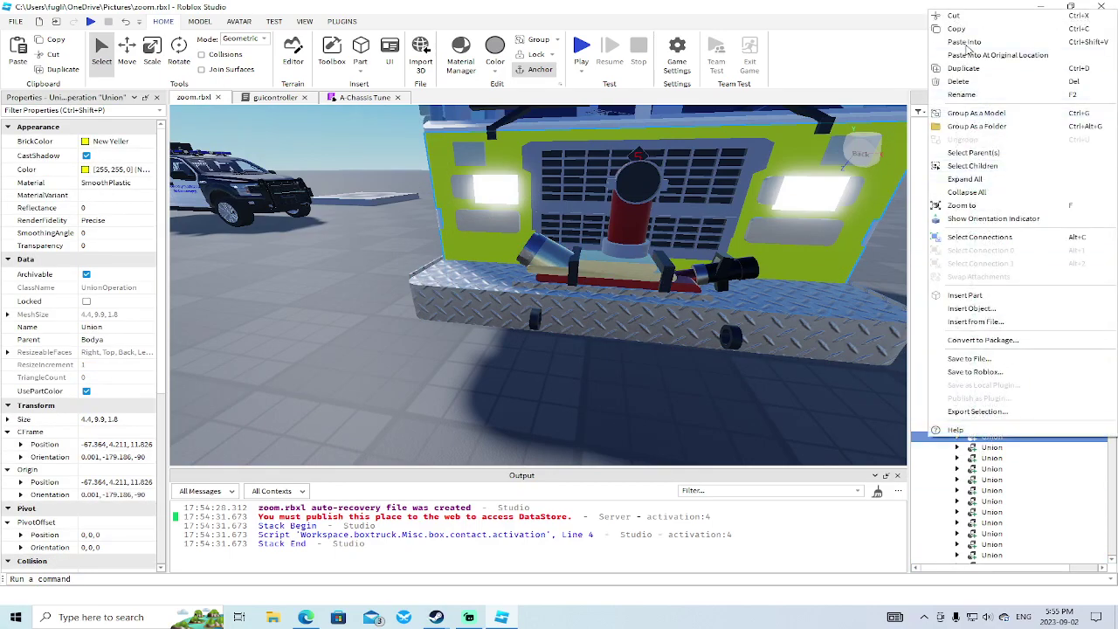
{"action": "left_click", "coordinate": [965, 42]}
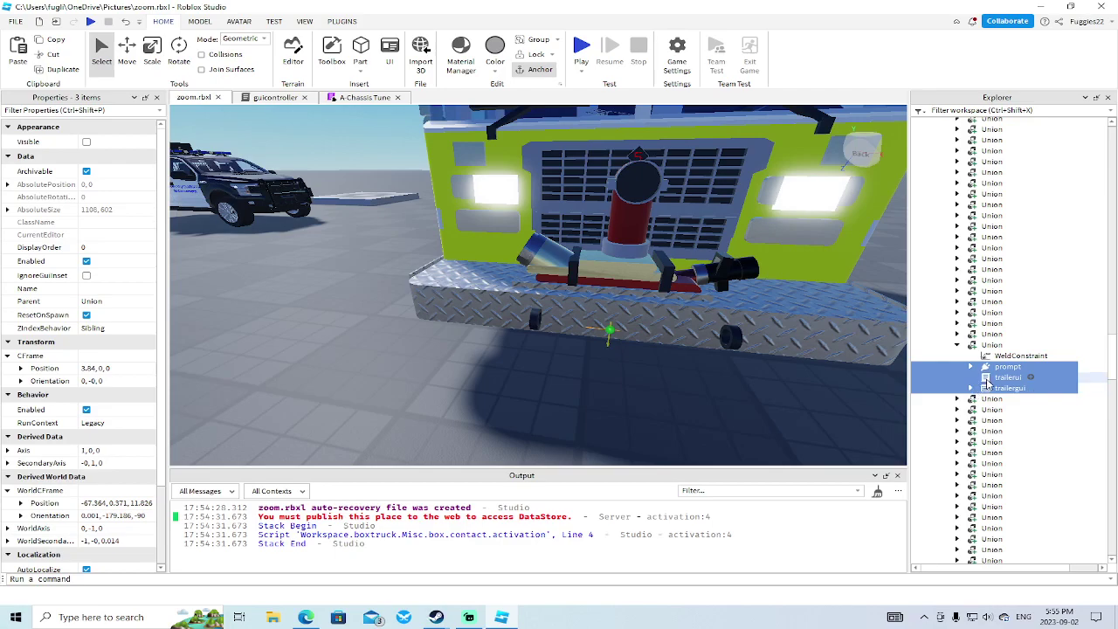
Step: In the pasted trailerui script, set gui.trailer.Value on line 9 to script.Parent.Parent.Parent.Misc.trailerfunctions
{"action": "double_click", "coordinate": [996, 377]}
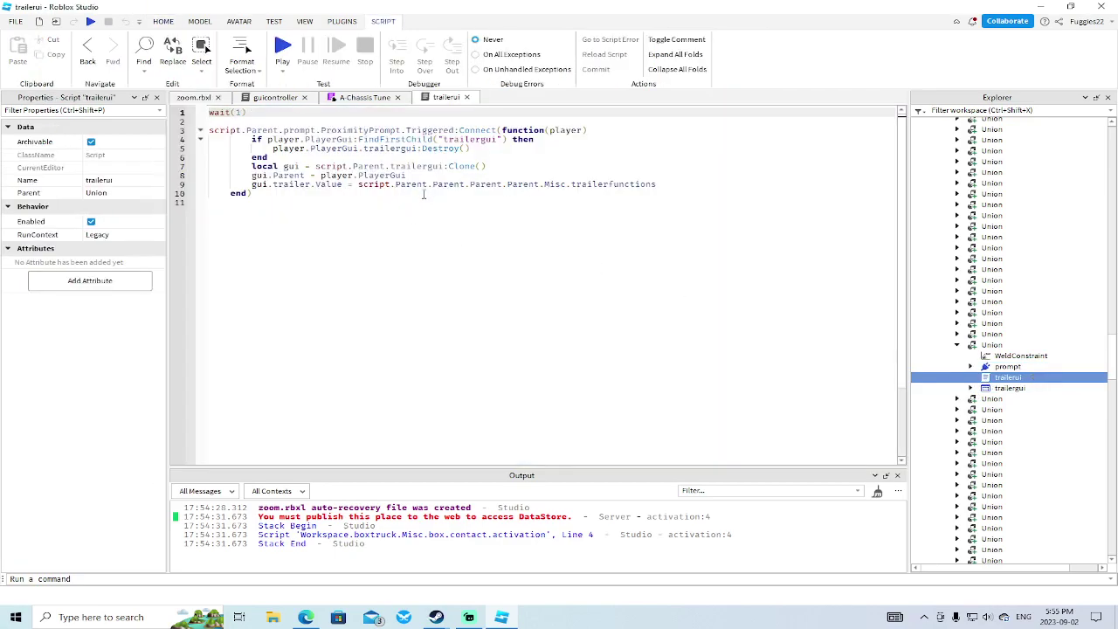
{"action": "left_click", "coordinate": [670, 184]}
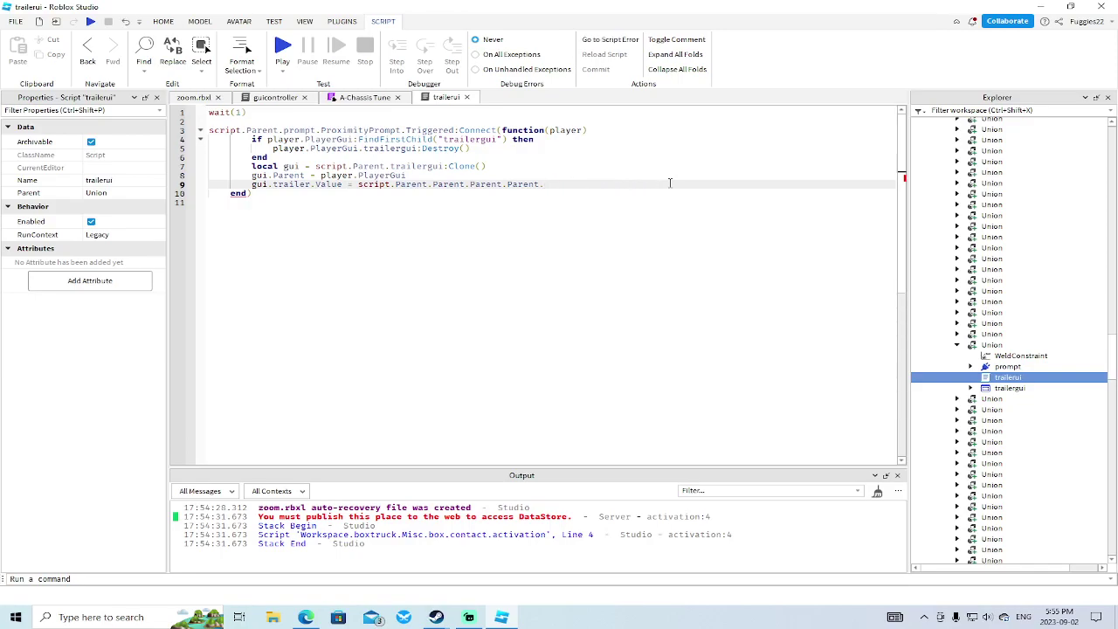
{"action": "type", "text": "m"}
{"action": "key", "text": "BackSpace"}
{"action": "type", "text": "Parent"}
{"action": "key", "text": "Tab"}
{"action": "type", "text": "m"}
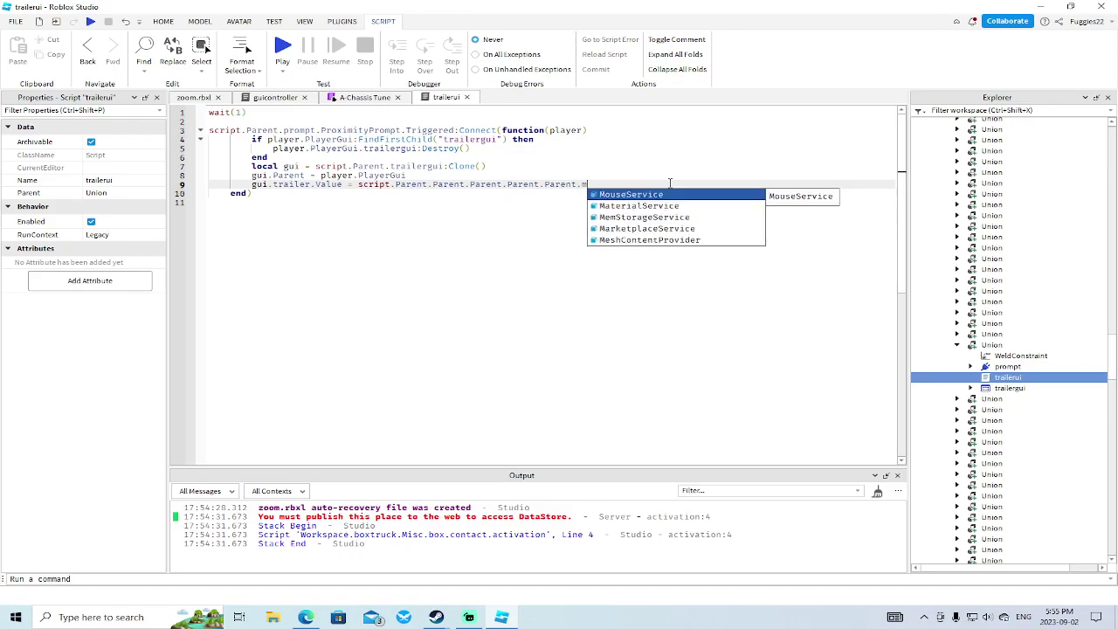
{"action": "key", "text": "BackSpace"}
{"action": "key", "text": "BackSpace"}
{"action": "key", "text": "BackSpace"}
{"action": "key", "text": "BackSpace"}
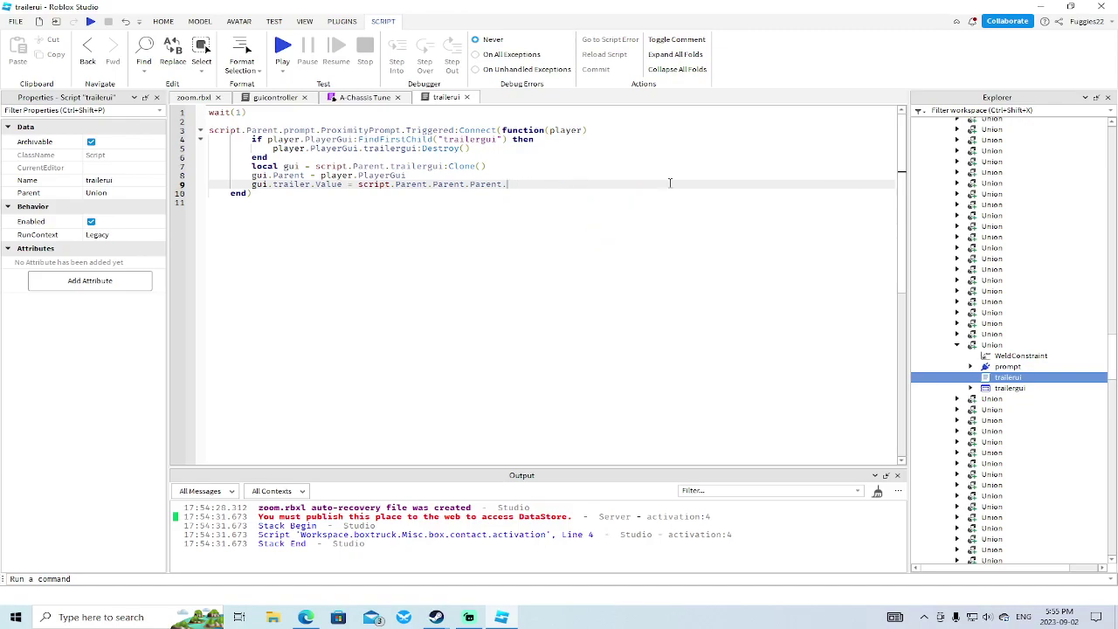
{"action": "type", "text": "mi"}
{"action": "key", "text": "Tab"}
{"action": "type", "text": ".t"}
{"action": "key", "text": "Tab"}
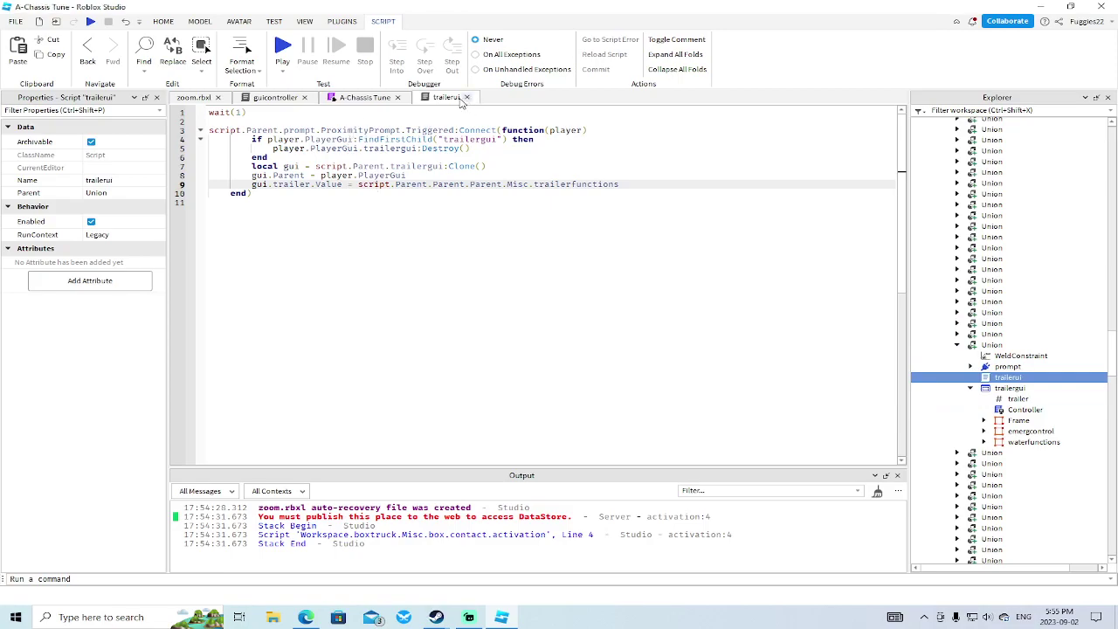
Step: Close the trailerui, A-Chassis Tune and guicontroller scripts
{"action": "left_click", "coordinate": [467, 97]}
{"action": "left_click", "coordinate": [396, 97]}
{"action": "left_click", "coordinate": [304, 97]}
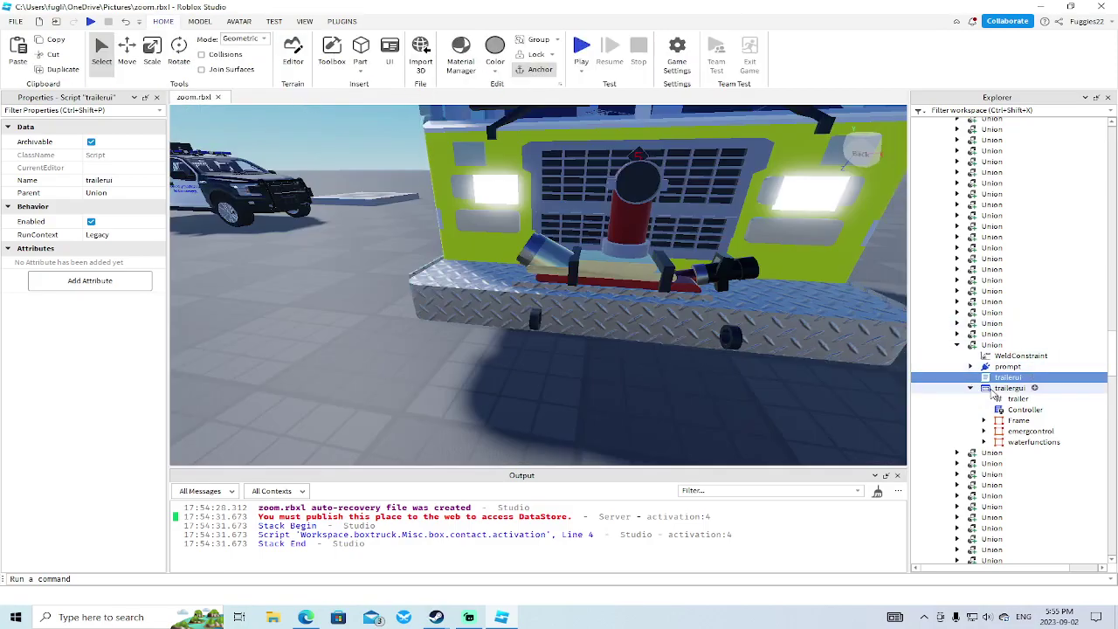
Step: Open the pasted trailergui's Controller script and delete the emergcontrol and Frame objects from that GUI
{"action": "double_click", "coordinate": [1019, 410]}
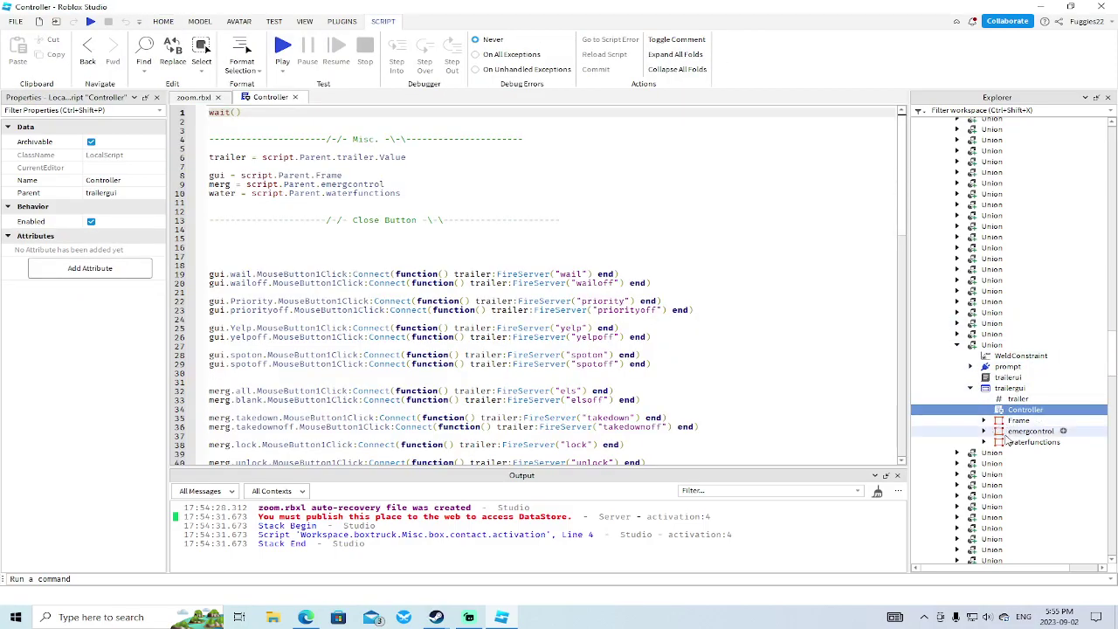
{"action": "left_click", "coordinate": [1022, 431]}
{"action": "key", "text": "Delete"}
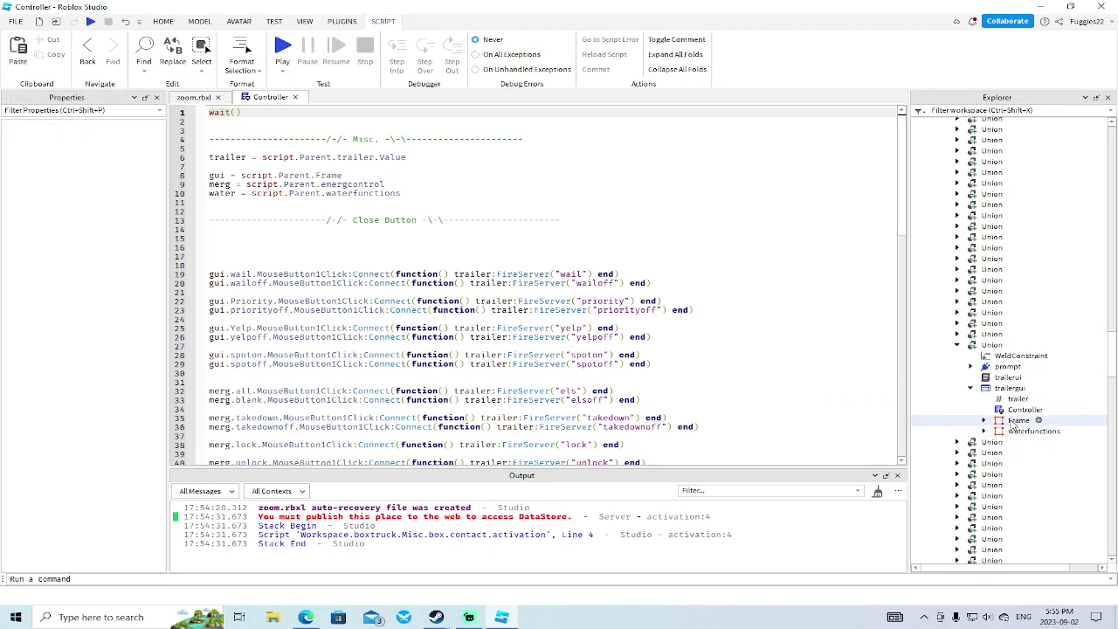
{"action": "left_click", "coordinate": [1015, 421]}
{"action": "key", "text": "Delete"}
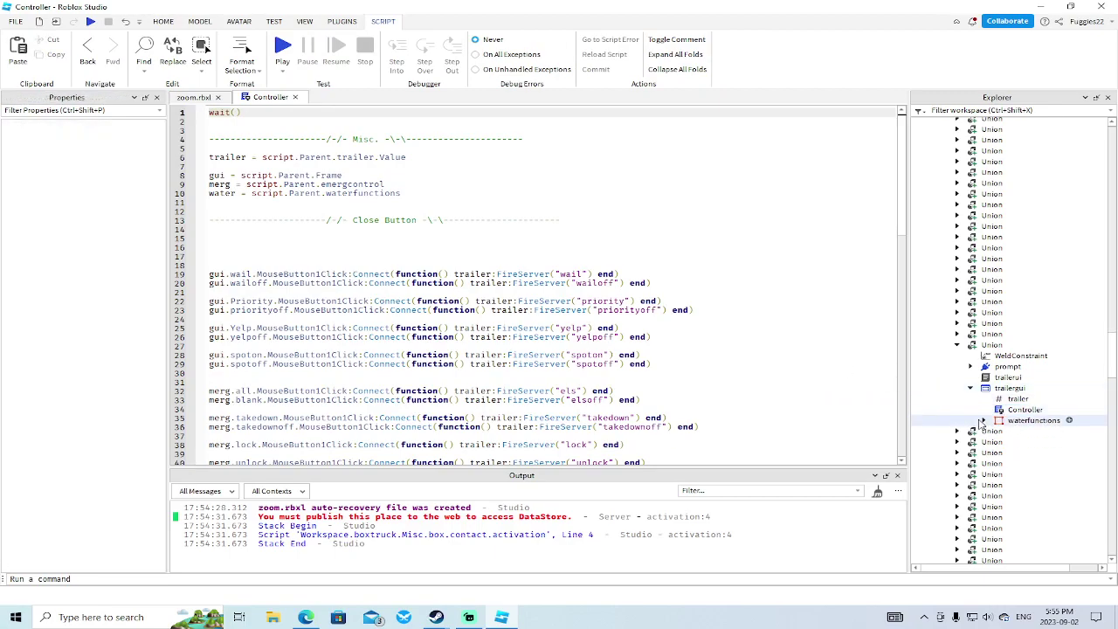
Step: Remove the gui and merg button handlers for siren, spotlight, lights and lock from the Controller script, keeping the water handlers
{"action": "scroll", "coordinate": [870, 380], "scroll_direction": "down", "scroll_amount": 8}
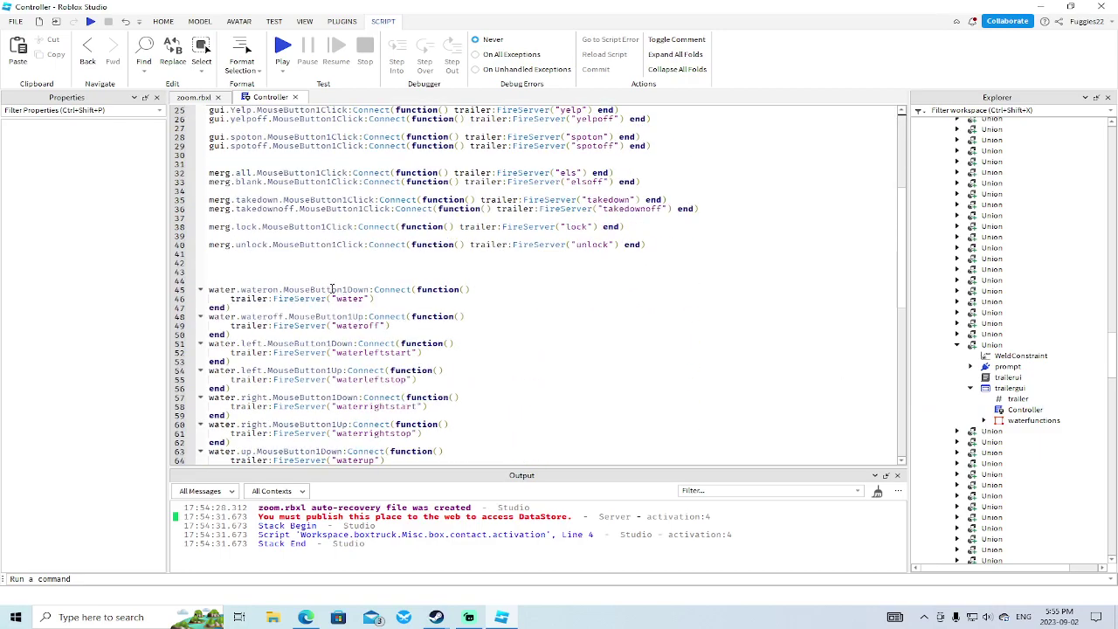
{"action": "left_click_drag", "start_coordinate": [239, 263], "coordinate": [201, 207]}
{"action": "key", "text": "ctrl+v"}
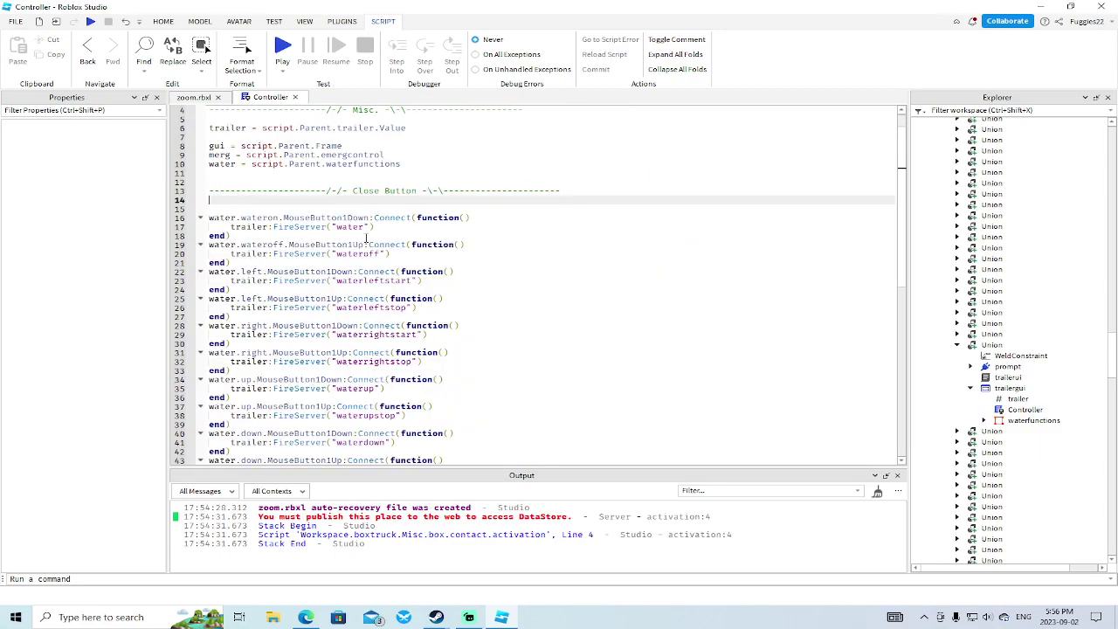
Step: Delete the close button from the pasted GUI's waterfunctions frame and return to the zoom.rbxl 3D view
{"action": "left_click", "coordinate": [985, 420]}
{"action": "scroll", "coordinate": [995, 411], "scroll_direction": "down", "scroll_amount": 2}
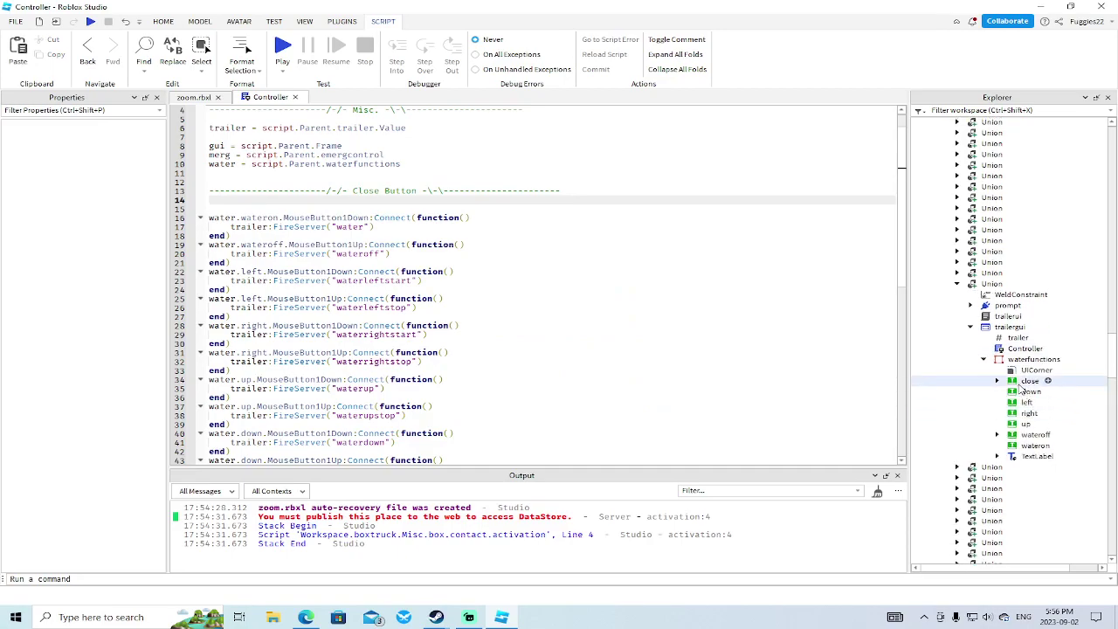
{"action": "left_click", "coordinate": [1027, 381]}
{"action": "key", "text": "Delete"}
{"action": "left_click", "coordinate": [194, 97]}
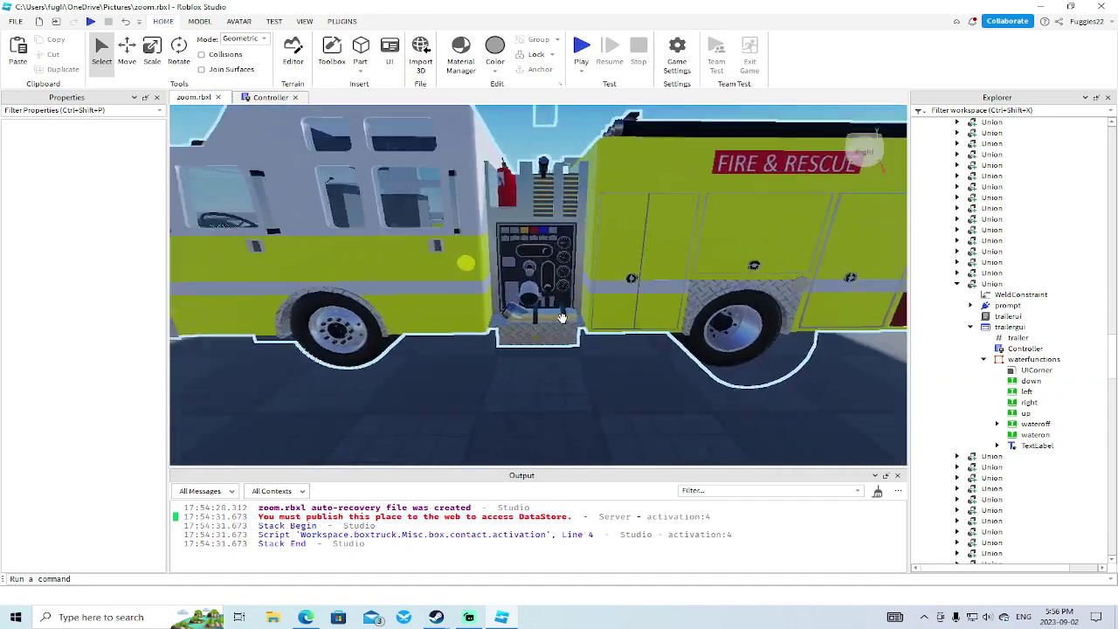
Step: Examine the contents of the trailergui in the fire truck's side lock part and in the front bumper union, including its waterfunctions frame
{"action": "scroll", "coordinate": [563, 318], "scroll_direction": "up", "scroll_amount": 1}
{"action": "left_click", "coordinate": [559, 320]}
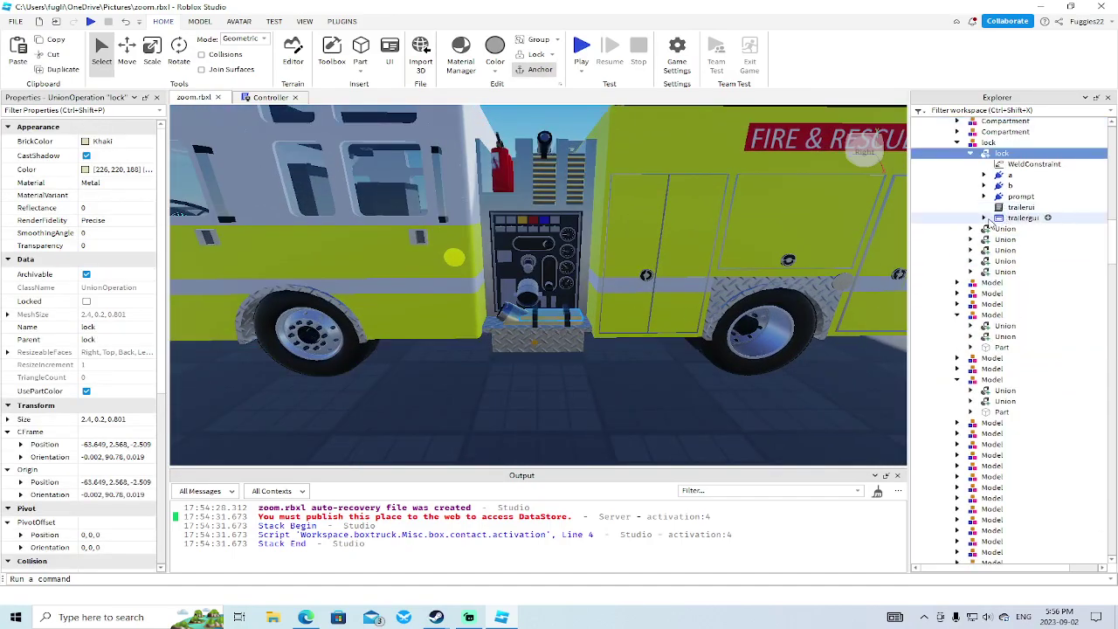
{"action": "left_click", "coordinate": [984, 217]}
{"action": "scroll", "coordinate": [710, 265], "scroll_direction": "down", "scroll_amount": 3}
{"action": "right_click_drag", "start_coordinate": [711, 264], "coordinate": [710, 264]}
{"action": "key", "text": "w"}
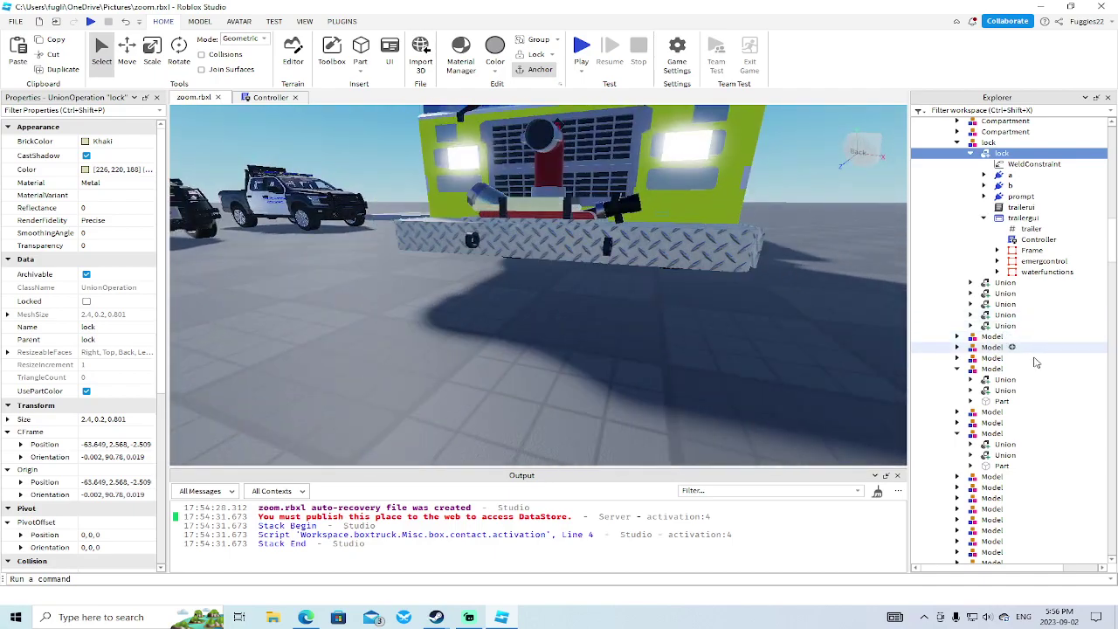
{"action": "scroll", "coordinate": [1041, 365], "scroll_direction": "down", "scroll_amount": 15}
{"action": "scroll", "coordinate": [1041, 365], "scroll_direction": "down", "scroll_amount": 12}
{"action": "left_click", "coordinate": [1007, 243]}
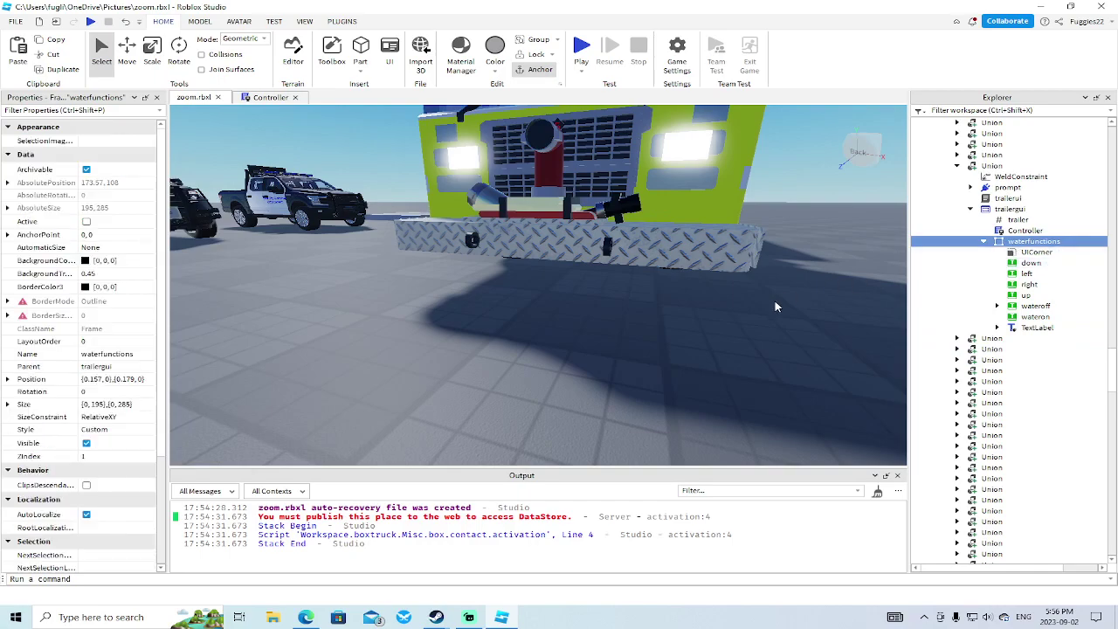
{"action": "key", "text": "s"}
{"action": "right_click_drag", "start_coordinate": [775, 302], "coordinate": [775, 302]}
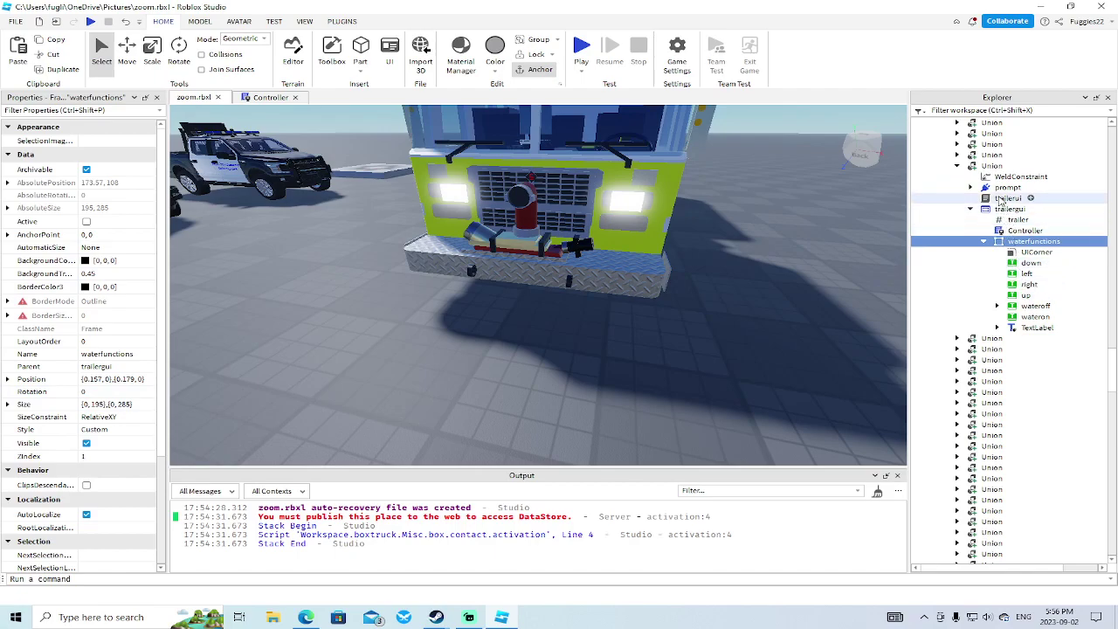
Step: Check the front union's trailerui script, close it, and review the water handlers in the Controller script
{"action": "double_click", "coordinate": [1006, 198]}
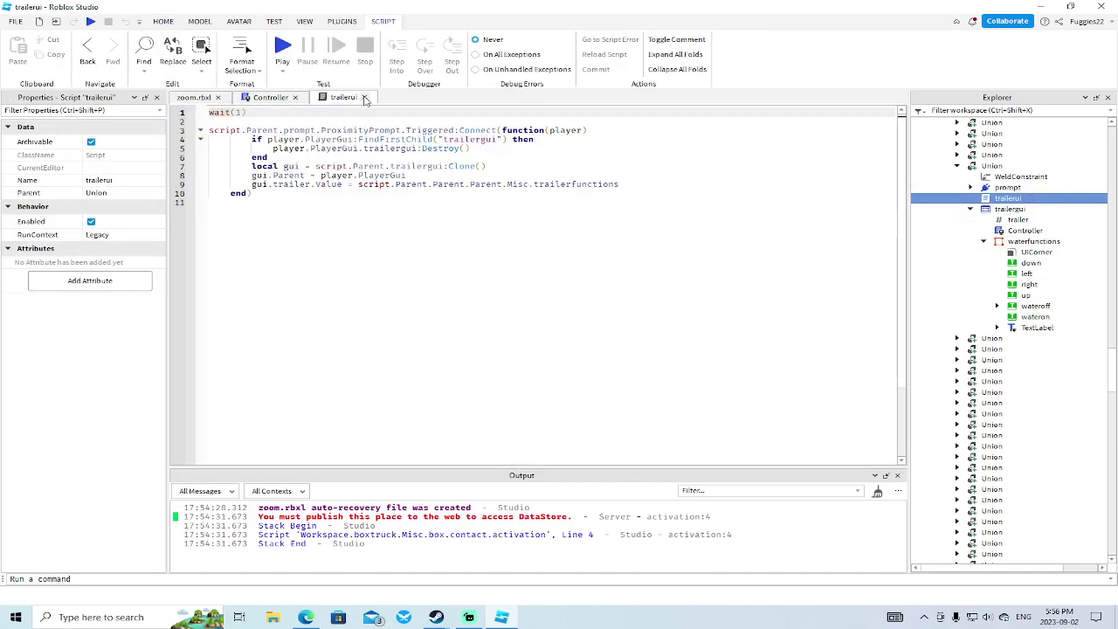
{"action": "left_click", "coordinate": [365, 98]}
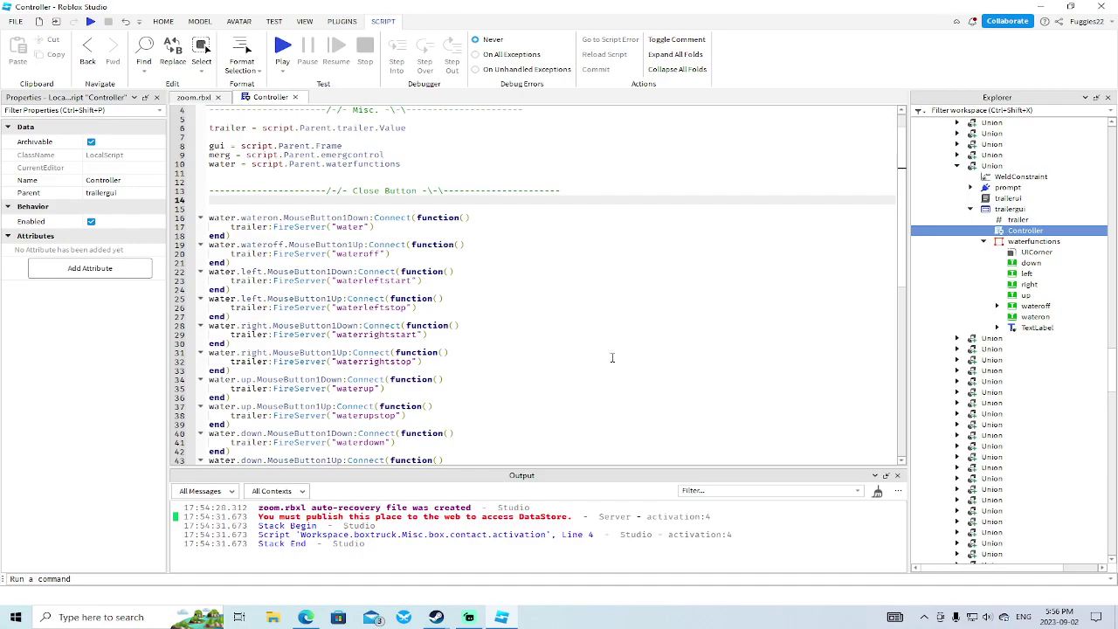
{"action": "scroll", "coordinate": [613, 358], "scroll_direction": "down", "scroll_amount": 2}
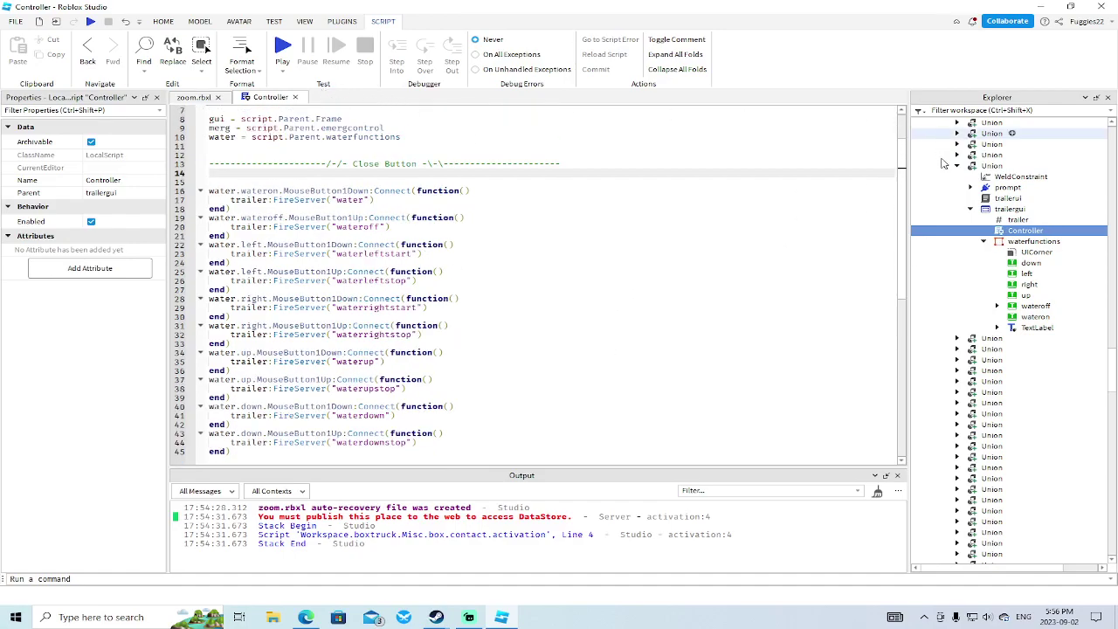
Step: Move the front union's trailergui into StarterGui and close the Controller script to show the GUI in the viewport
{"action": "left_click", "coordinate": [987, 212]}
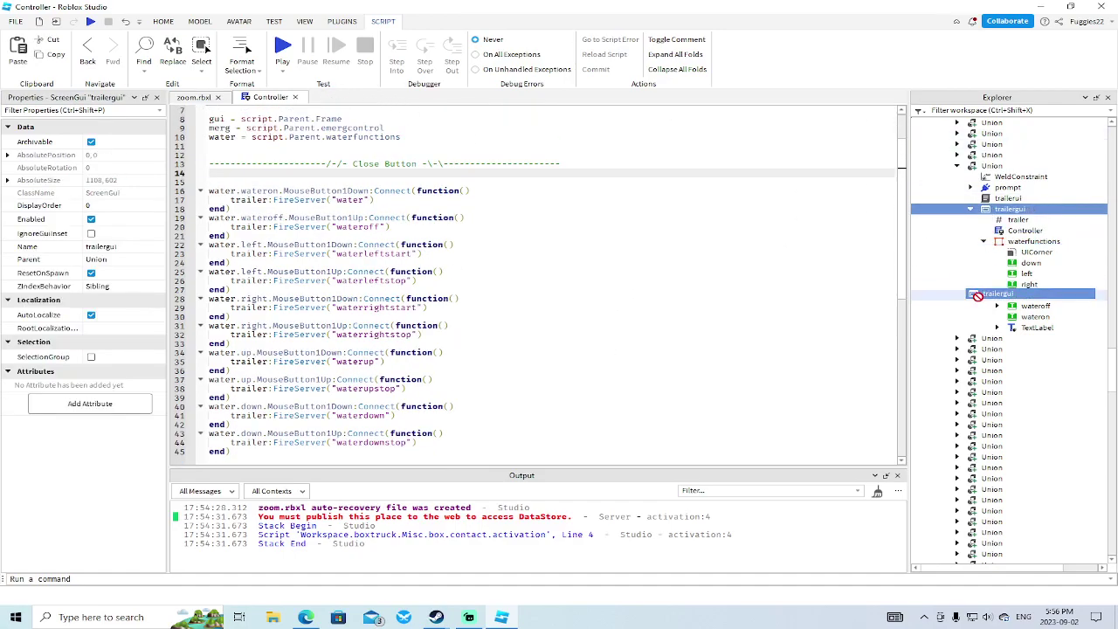
{"action": "scroll", "coordinate": [975, 295], "scroll_direction": "down", "scroll_amount": 10}
{"action": "left_click_drag", "start_coordinate": [977, 295], "coordinate": [954, 505]}
{"action": "scroll", "coordinate": [974, 296], "scroll_direction": "down", "scroll_amount": 4}
{"action": "scroll", "coordinate": [983, 358], "scroll_direction": "down", "scroll_amount": 5}
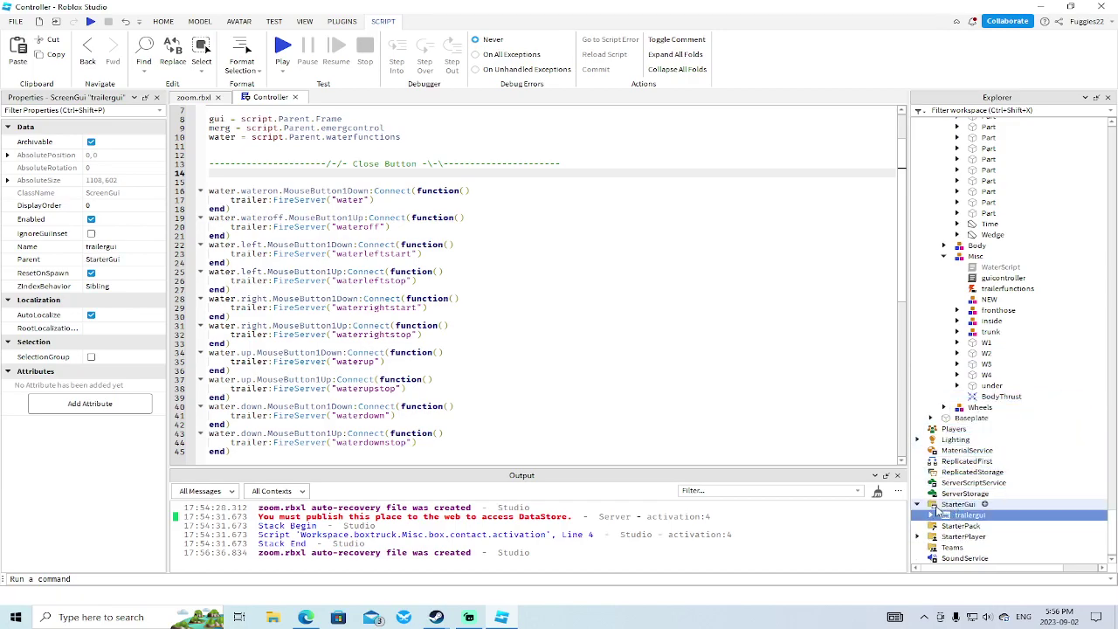
{"action": "left_click", "coordinate": [295, 97]}
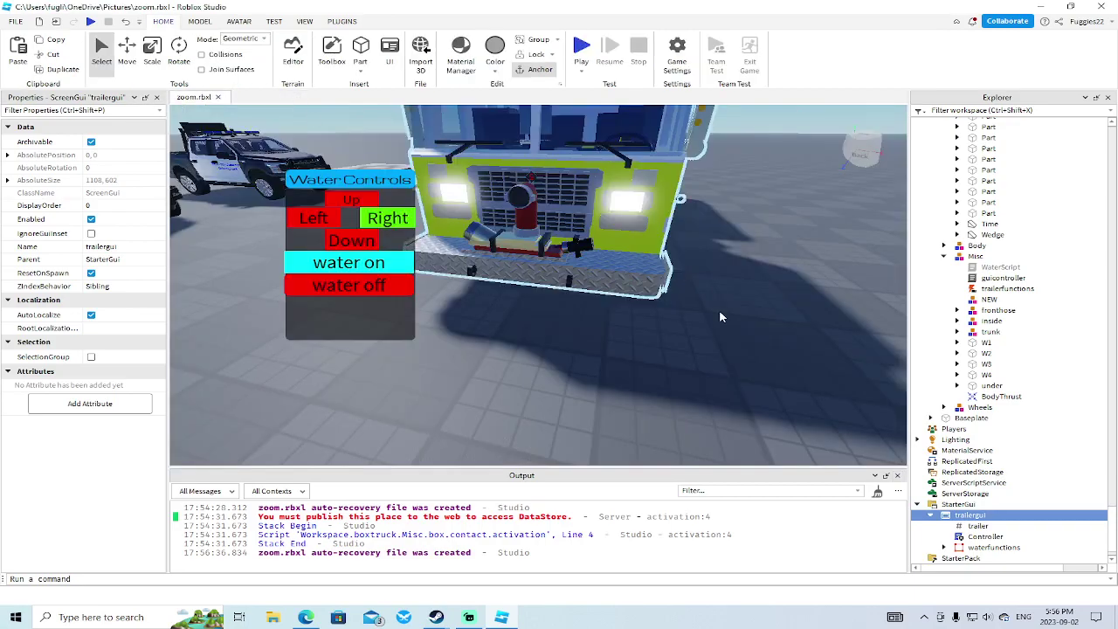
Step: Add a UITableLayout to the waterfunctions frame of the trailergui in StarterGui
{"action": "right_click_drag", "start_coordinate": [787, 375], "coordinate": [785, 371]}
{"action": "scroll", "coordinate": [963, 489], "scroll_direction": "down", "scroll_amount": 2}
{"action": "left_click", "coordinate": [964, 505]}
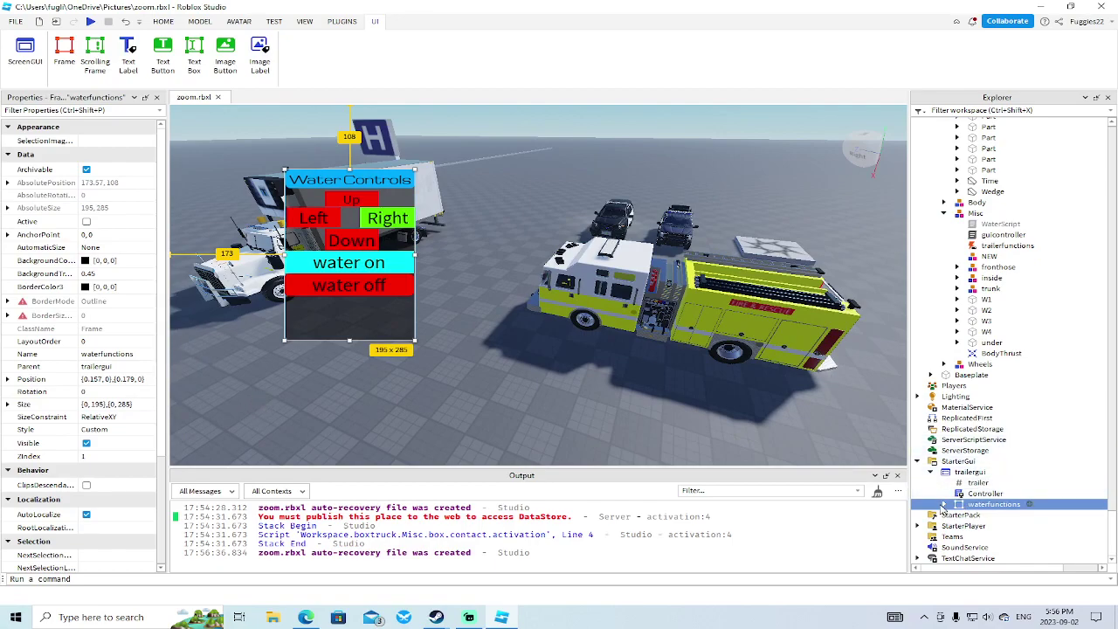
{"action": "scroll", "coordinate": [998, 488], "scroll_direction": "down", "scroll_amount": 4}
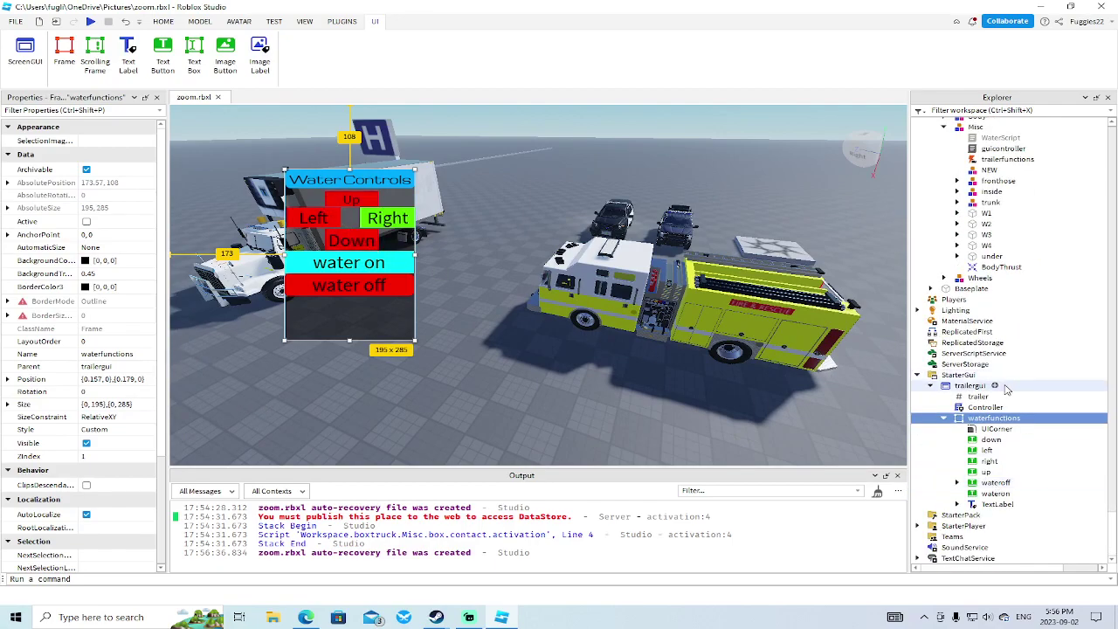
{"action": "right_click", "coordinate": [983, 419]}
{"action": "left_click", "coordinate": [982, 300]}
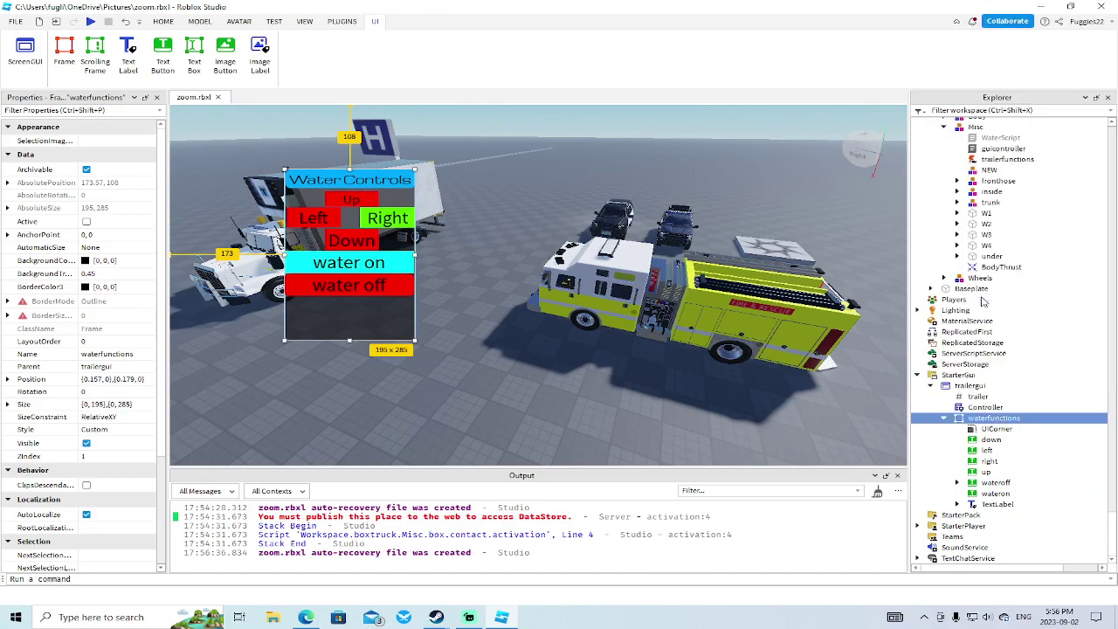
{"action": "type", "text": "ui"}
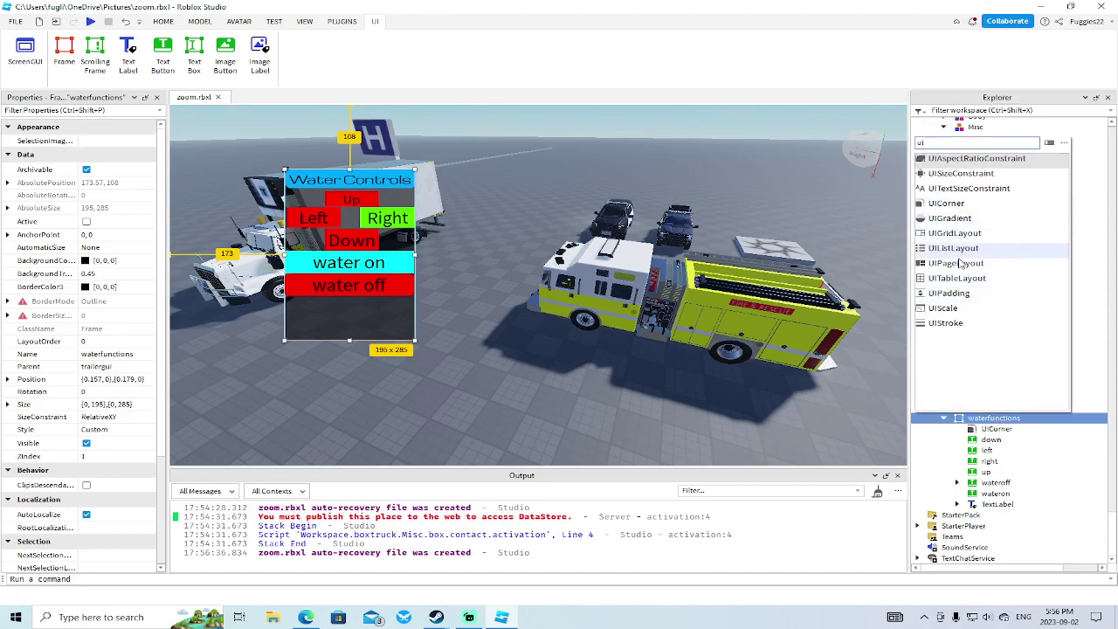
{"action": "left_click", "coordinate": [958, 278]}
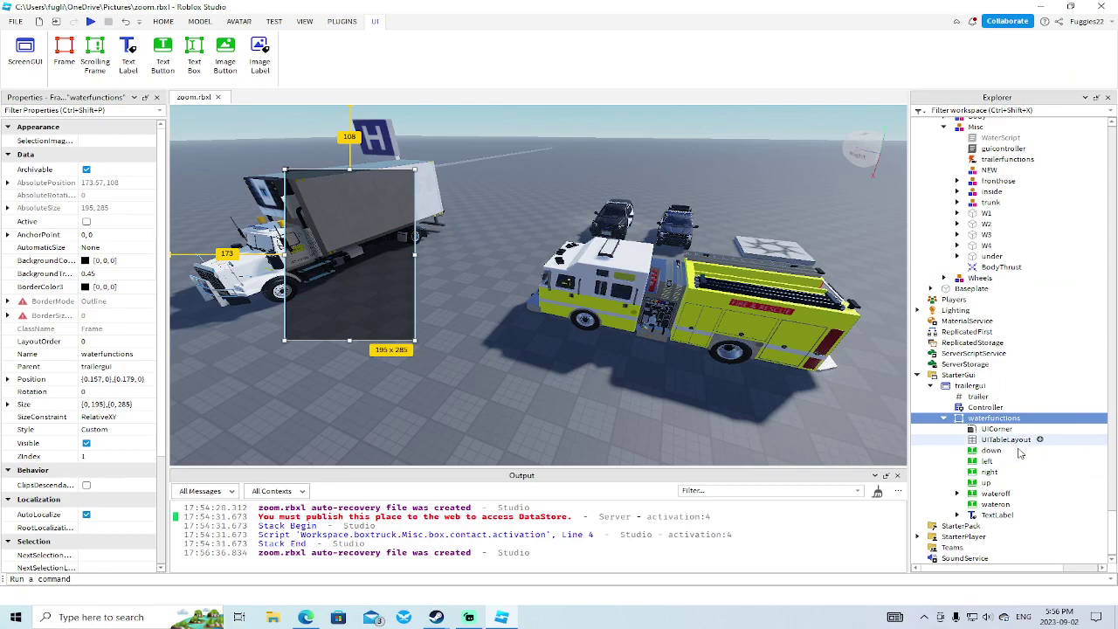
Step: Enable both FillEmptySpace options on the UITableLayout
{"action": "left_click", "coordinate": [1003, 440]}
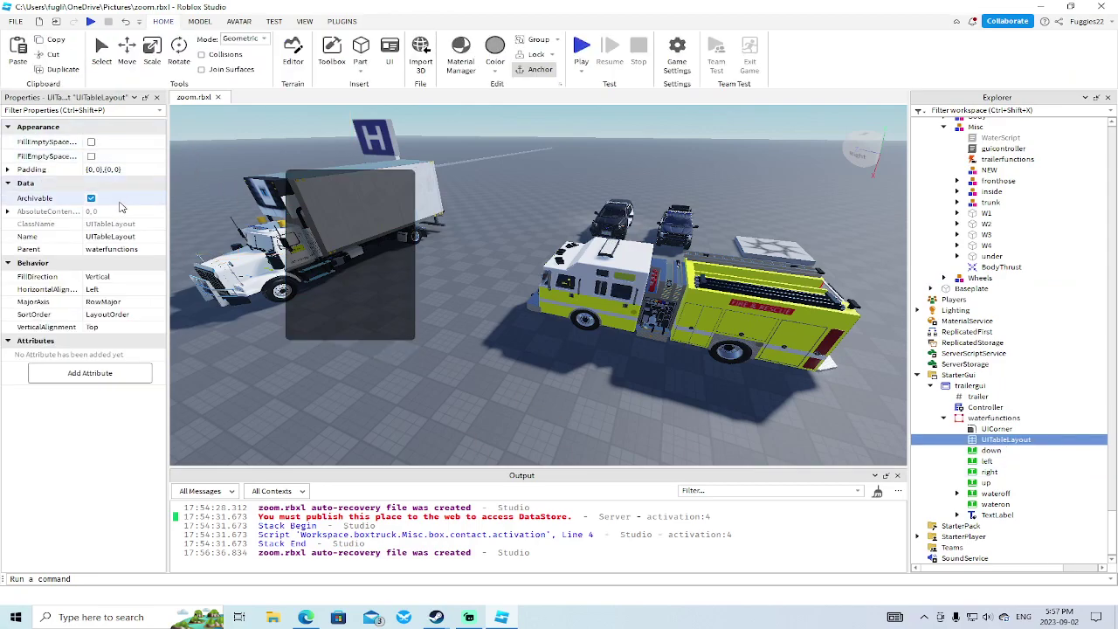
{"action": "left_click", "coordinate": [91, 142]}
{"action": "left_click", "coordinate": [91, 155]}
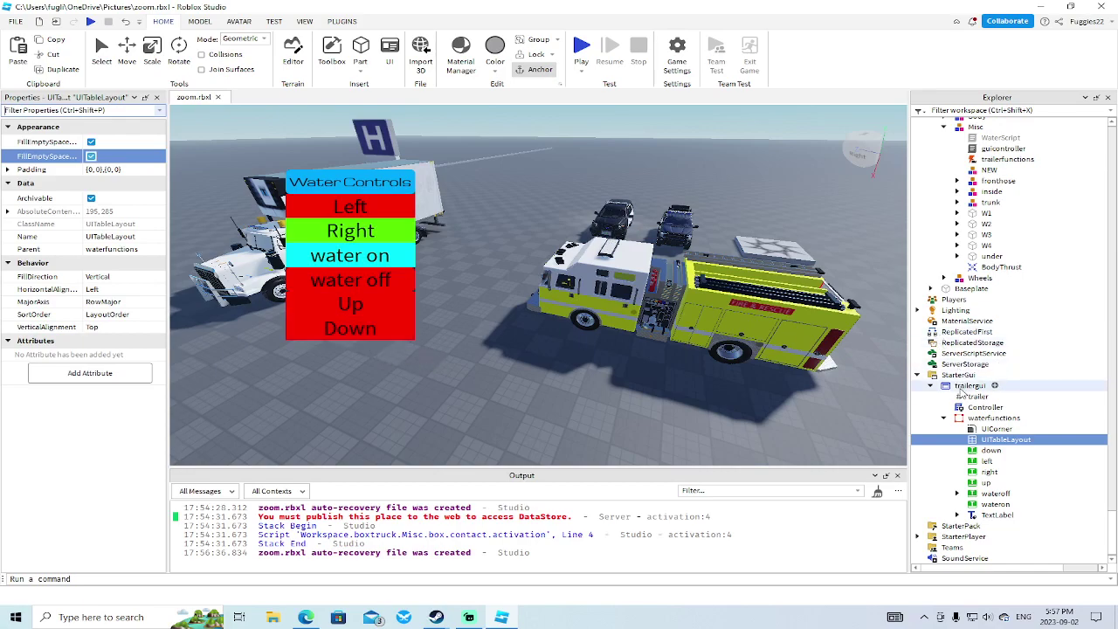
Step: Set the waterfunctions frame's size to {0.2, 0},{0.2, 0}, then resize it narrower and taller to about 108 x 201 pixels
{"action": "left_click", "coordinate": [993, 417]}
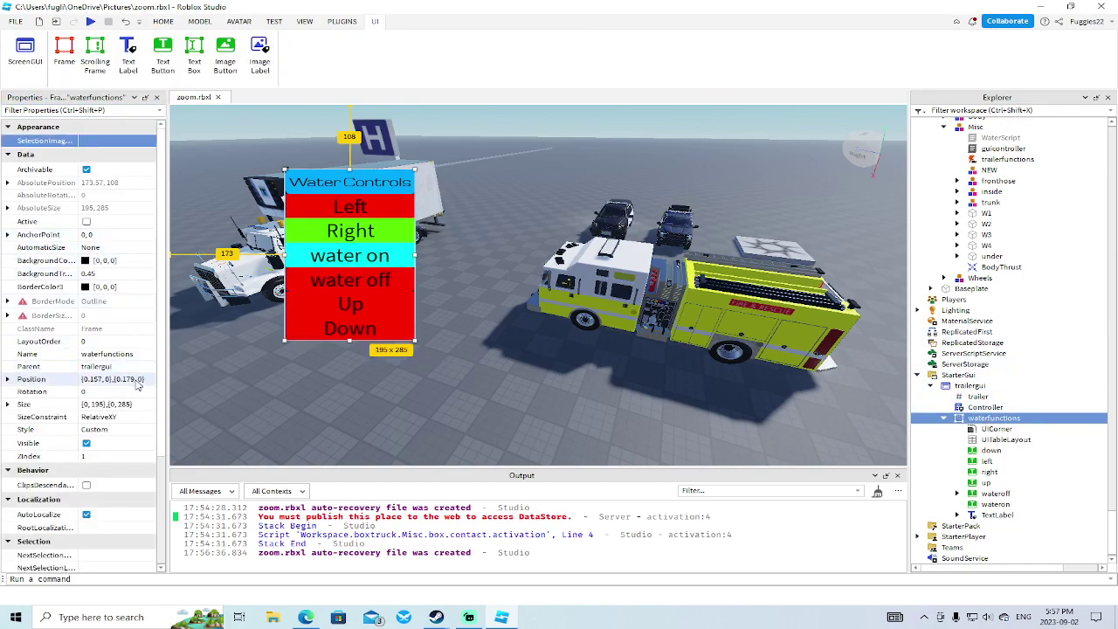
{"action": "left_click", "coordinate": [101, 405]}
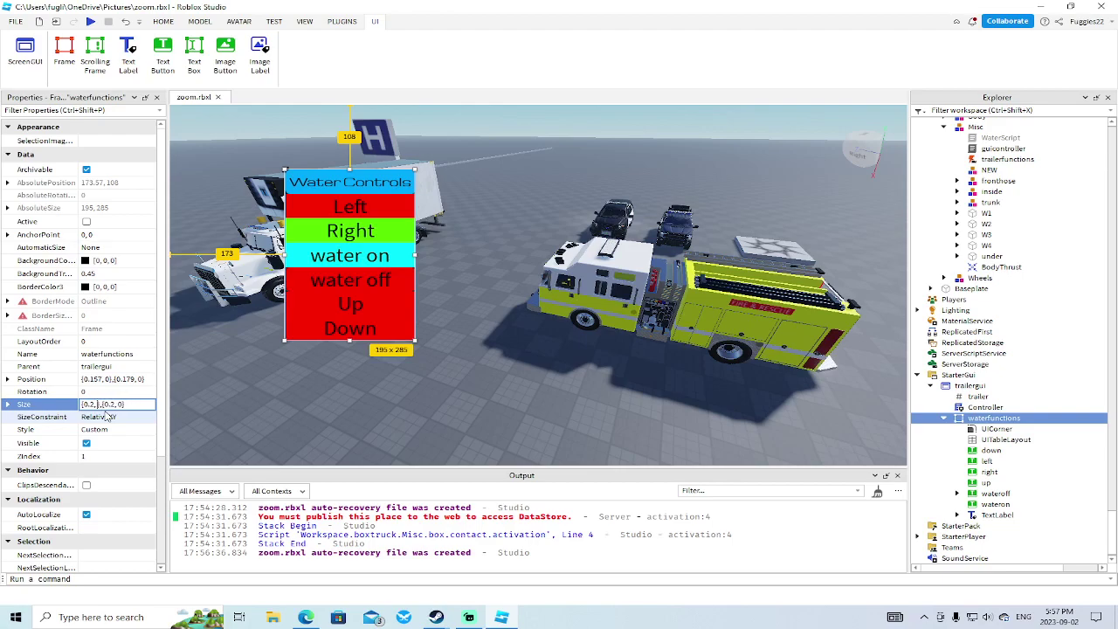
{"action": "key", "text": "Return"}
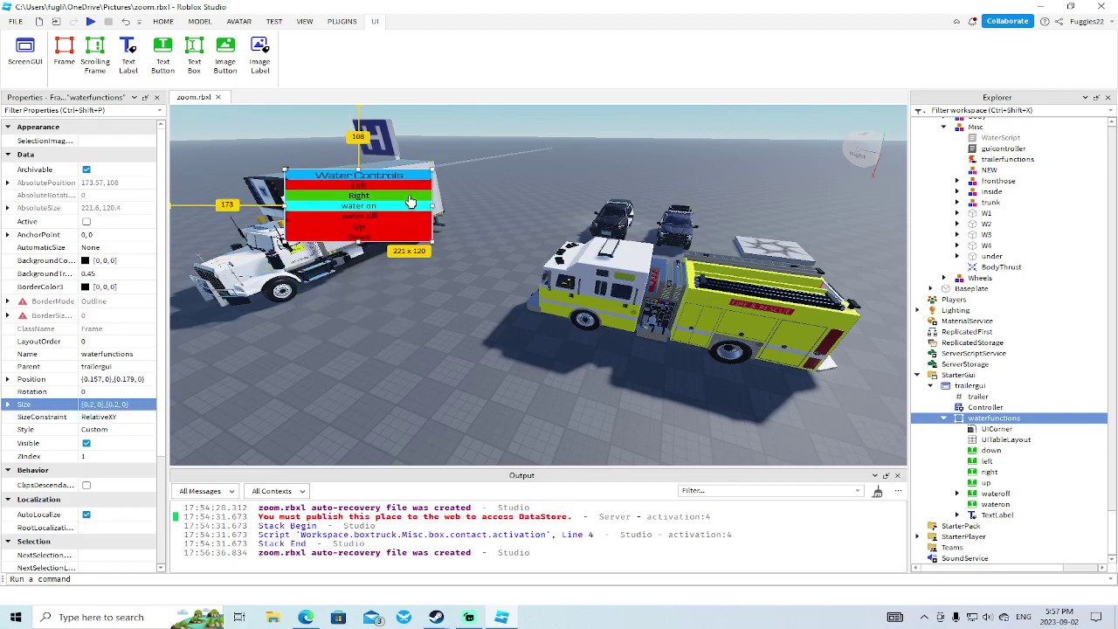
{"action": "left_click_drag", "start_coordinate": [433, 205], "coordinate": [320, 287]}
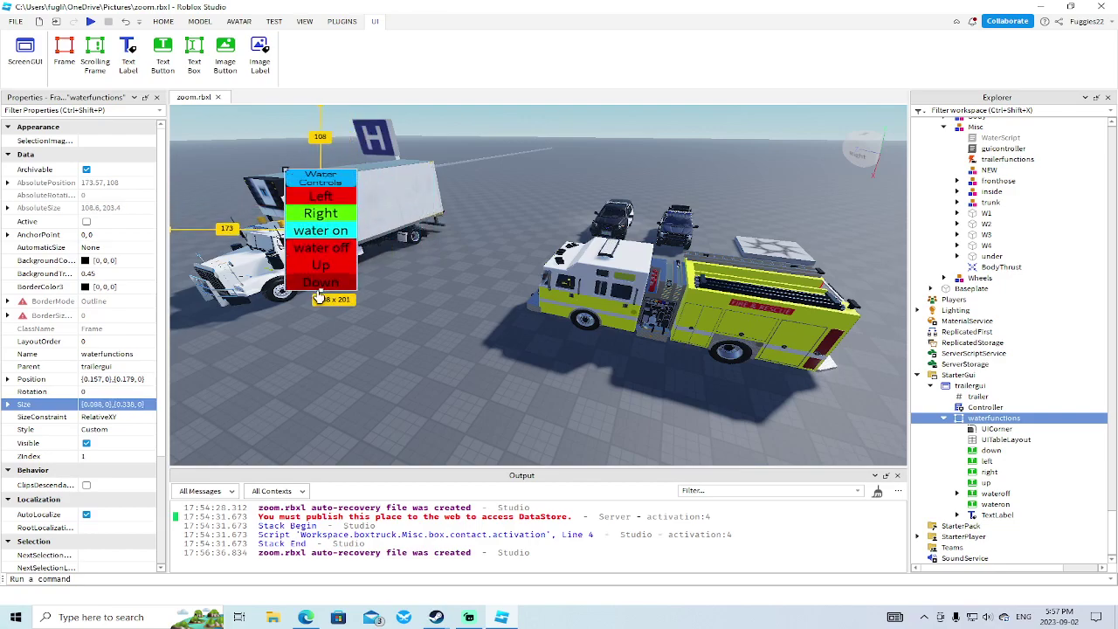
Step: Collapse the waterfunctions frame and move the trailergui from StarterGui back into the fire truck's front union
{"action": "left_click", "coordinate": [349, 326]}
{"action": "right_click_drag", "start_coordinate": [440, 355], "coordinate": [441, 355]}
{"action": "key", "text": "w"}
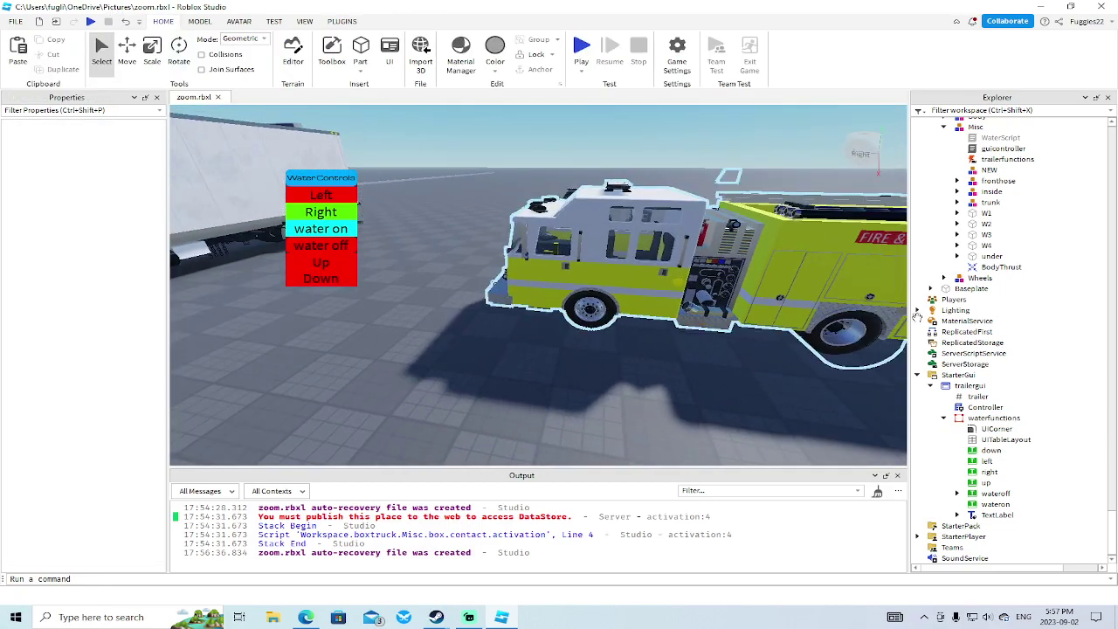
{"action": "left_click", "coordinate": [943, 418]}
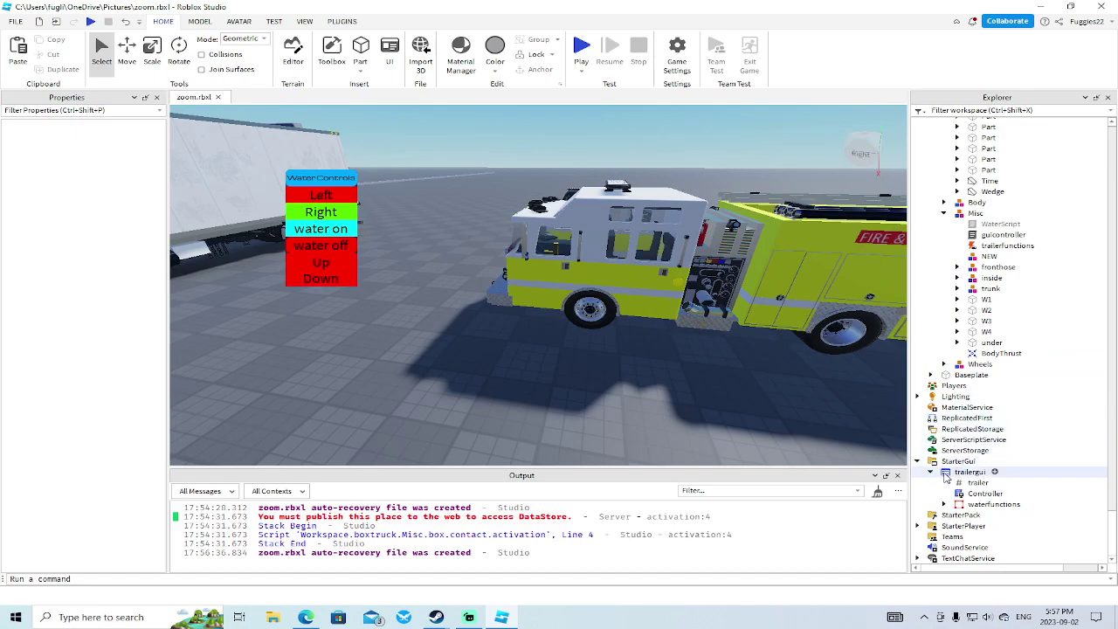
{"action": "left_click_drag", "start_coordinate": [945, 476], "coordinate": [975, 288]}
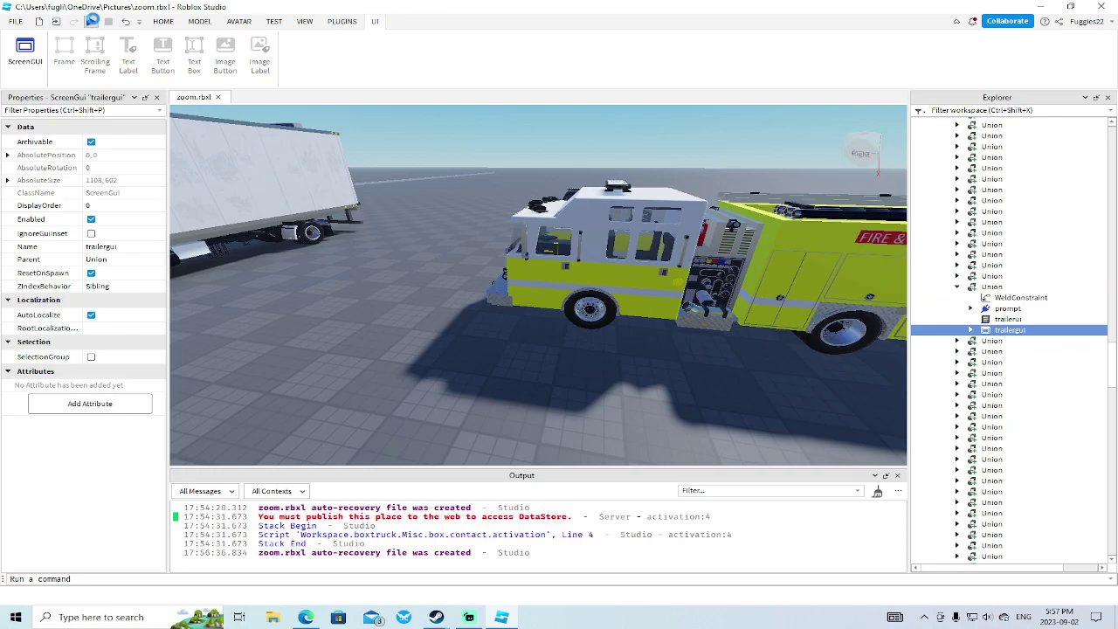
Step: Start a play test, walk to the fire truck and activate the control prompt on its side
{"action": "left_click", "coordinate": [91, 21]}
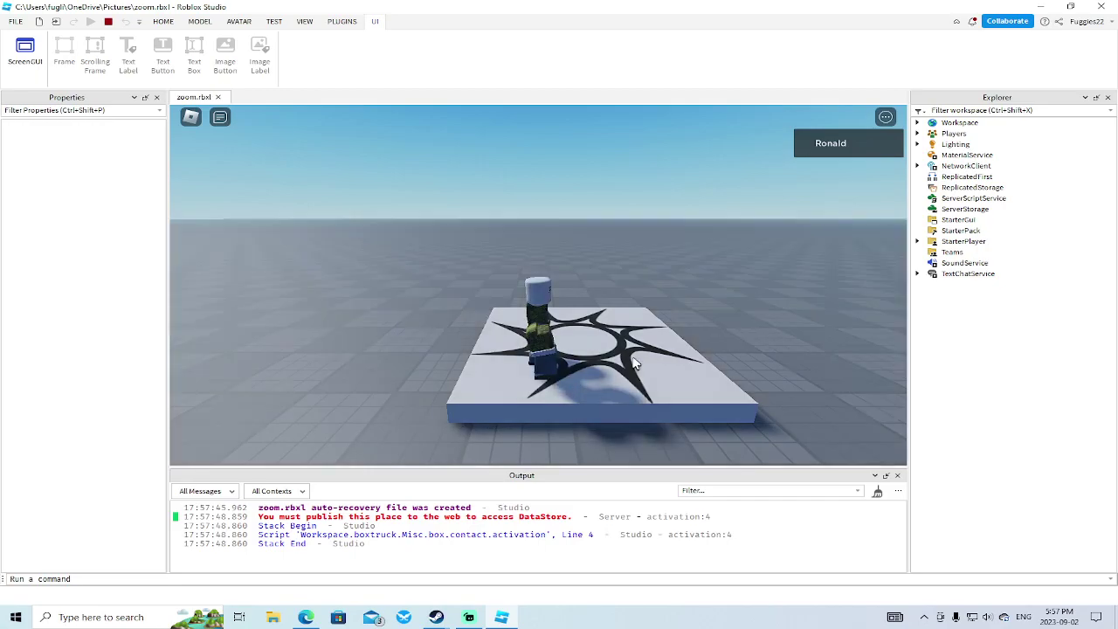
{"action": "right_click_drag", "start_coordinate": [632, 357], "coordinate": [632, 358]}
{"action": "key", "text": "w"}
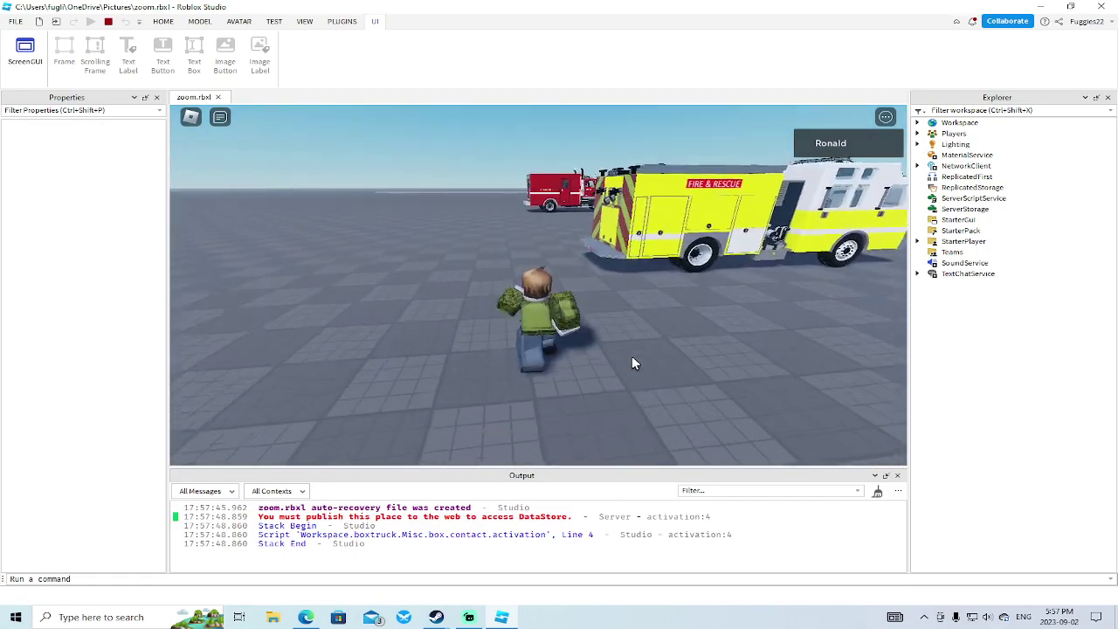
{"action": "key", "text": "w"}
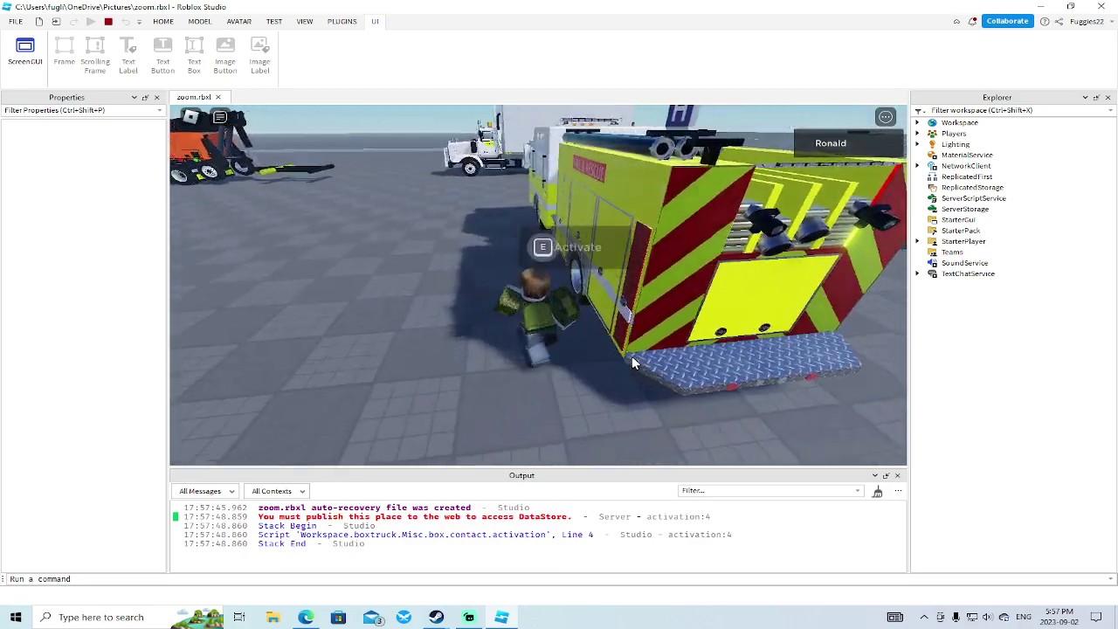
{"action": "key", "text": "e"}
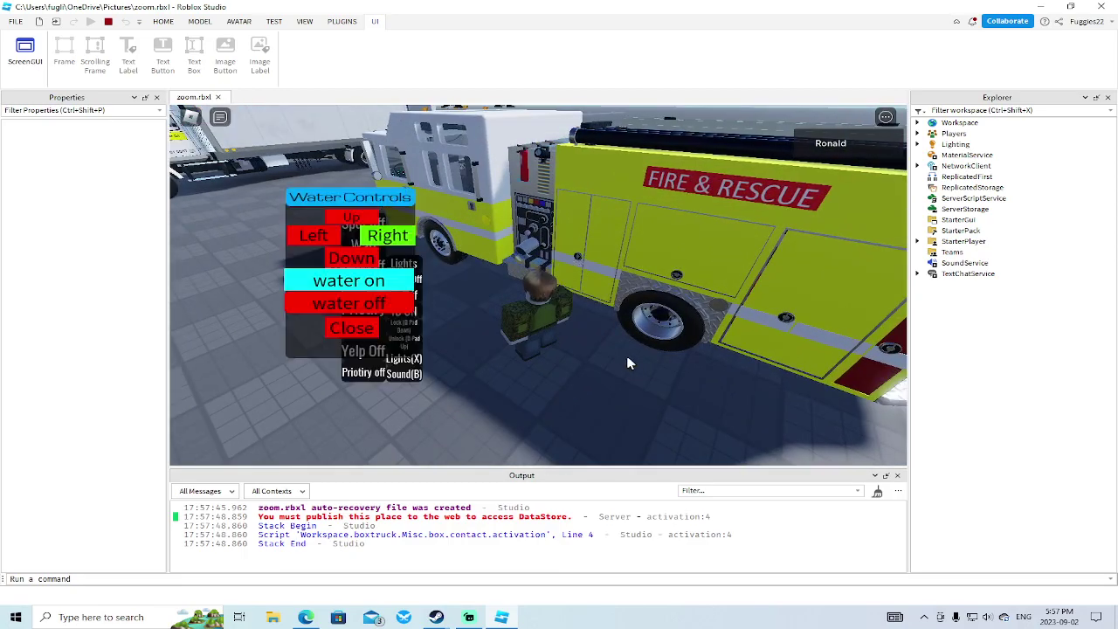
Step: Walk to the fire truck's front, activate its water control prompt to test the GUI, and stop the play test
{"action": "key", "text": "s"}
{"action": "key", "text": "a"}
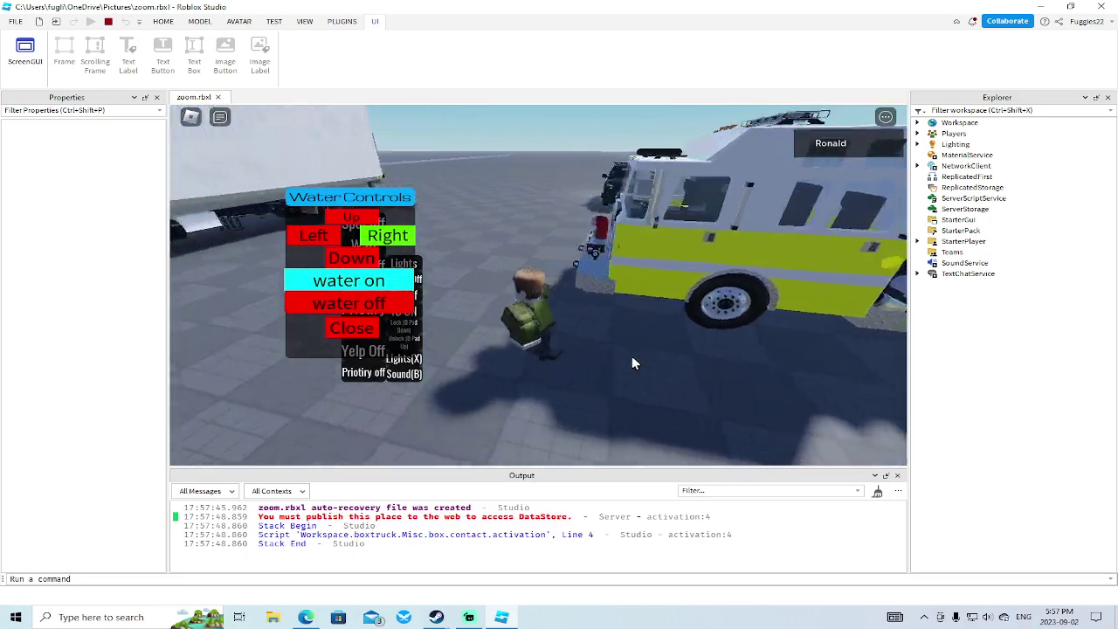
{"action": "right_click_drag", "start_coordinate": [631, 357], "coordinate": [591, 371]}
{"action": "key", "text": "e"}
{"action": "key", "text": "a"}
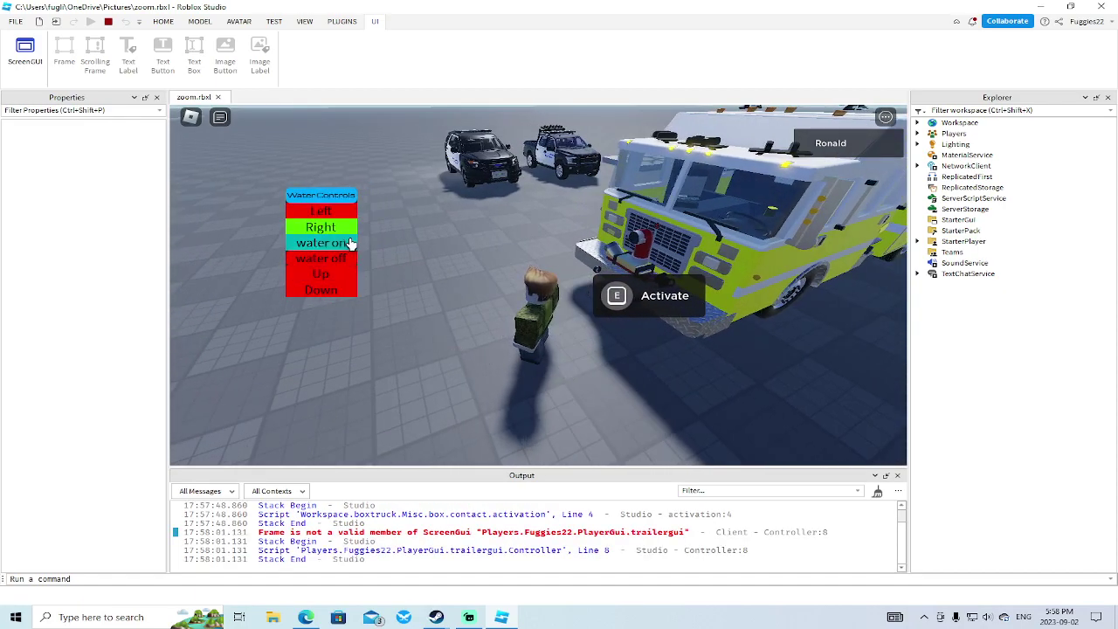
{"action": "right_click_drag", "start_coordinate": [447, 332], "coordinate": [447, 332]}
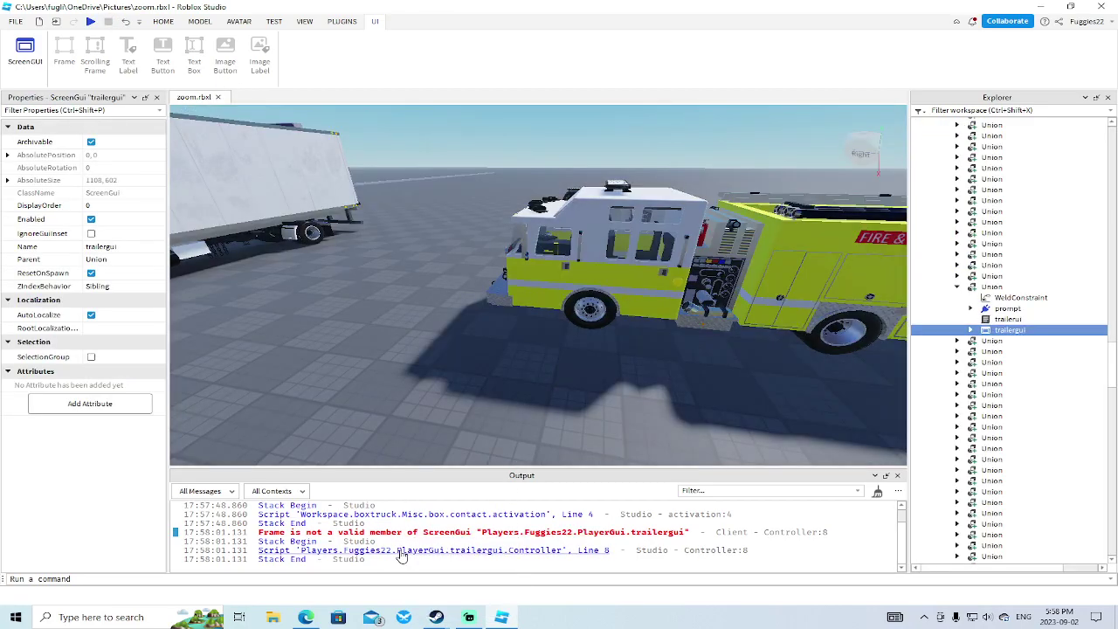
Step: Check the front union's trailerui script, close it, and open the Controller script inside its trailergui
{"action": "double_click", "coordinate": [987, 320]}
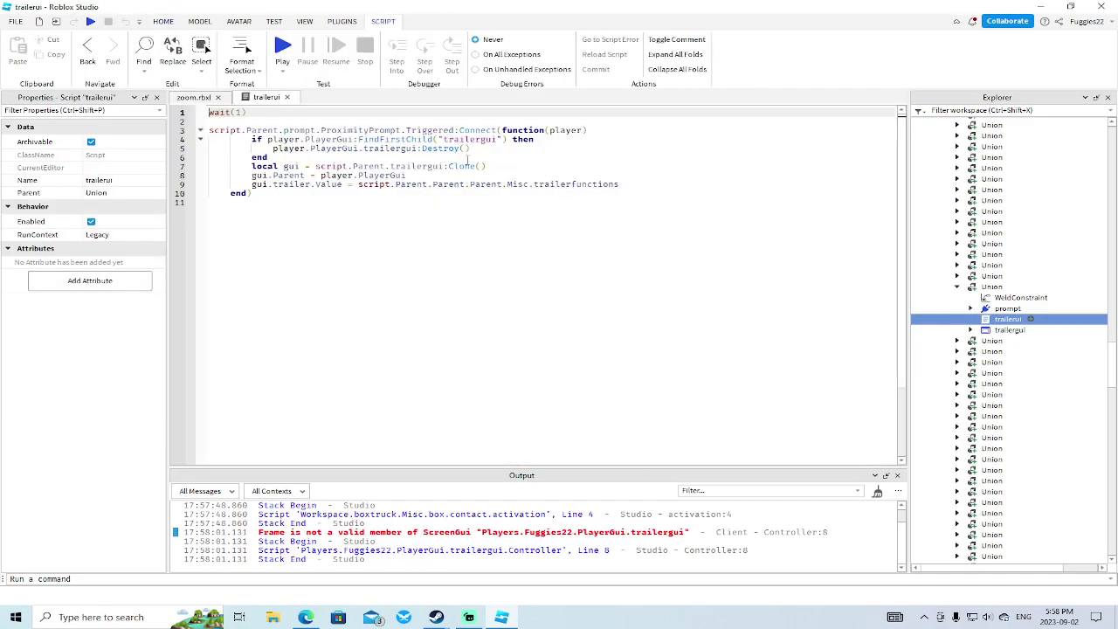
{"action": "left_click", "coordinate": [287, 97]}
{"action": "double_click", "coordinate": [1023, 351]}
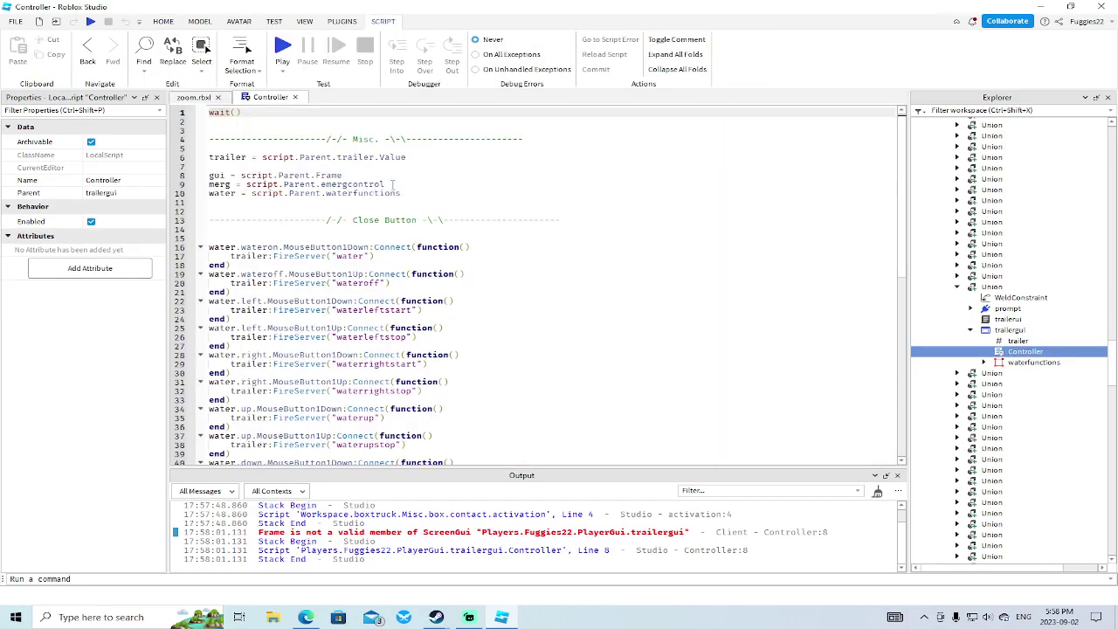
Step: Delete the gui and merg variable lines from the Controller script and close the script
{"action": "left_click", "coordinate": [393, 184]}
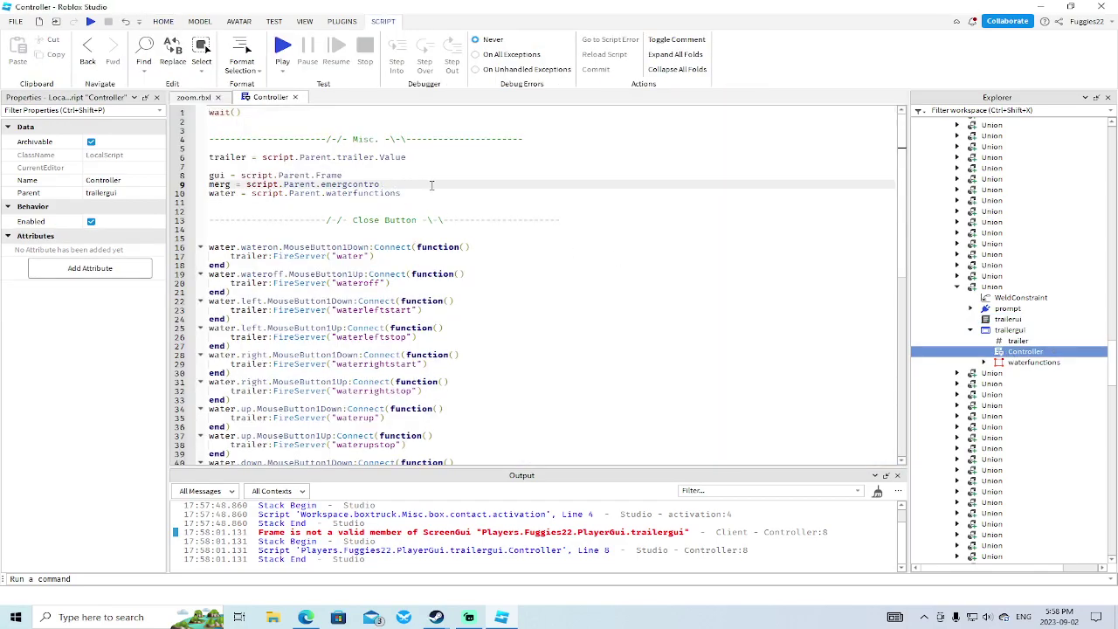
{"action": "key", "text": "BackSpace"}
{"action": "key", "text": "BackSpace"}
{"action": "key", "text": "BackSpace"}
{"action": "key", "text": "BackSpace"}
{"action": "key", "text": "BackSpace"}
{"action": "key", "text": "BackSpace"}
{"action": "key", "text": "BackSpace"}
{"action": "key", "text": "BackSpace"}
{"action": "key", "text": "BackSpace"}
{"action": "key", "text": "BackSpace"}
{"action": "key", "text": "BackSpace"}
{"action": "key", "text": "BackSpace"}
{"action": "key", "text": "BackSpace"}
{"action": "key", "text": "BackSpace"}
{"action": "key", "text": "BackSpace"}
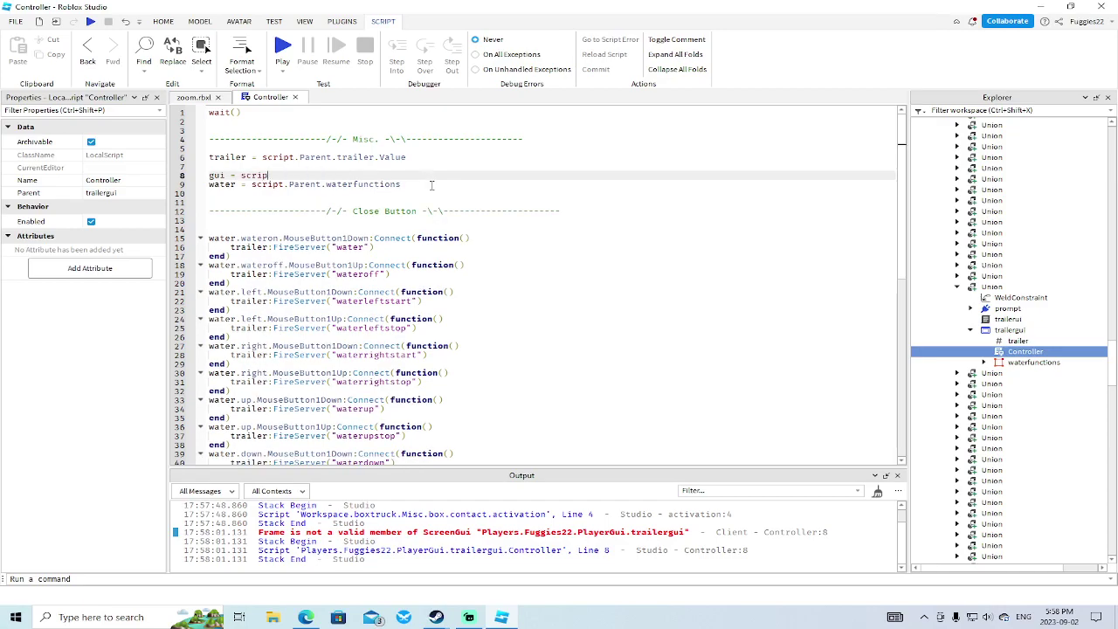
{"action": "key", "text": "BackSpace"}
{"action": "key", "text": "BackSpace"}
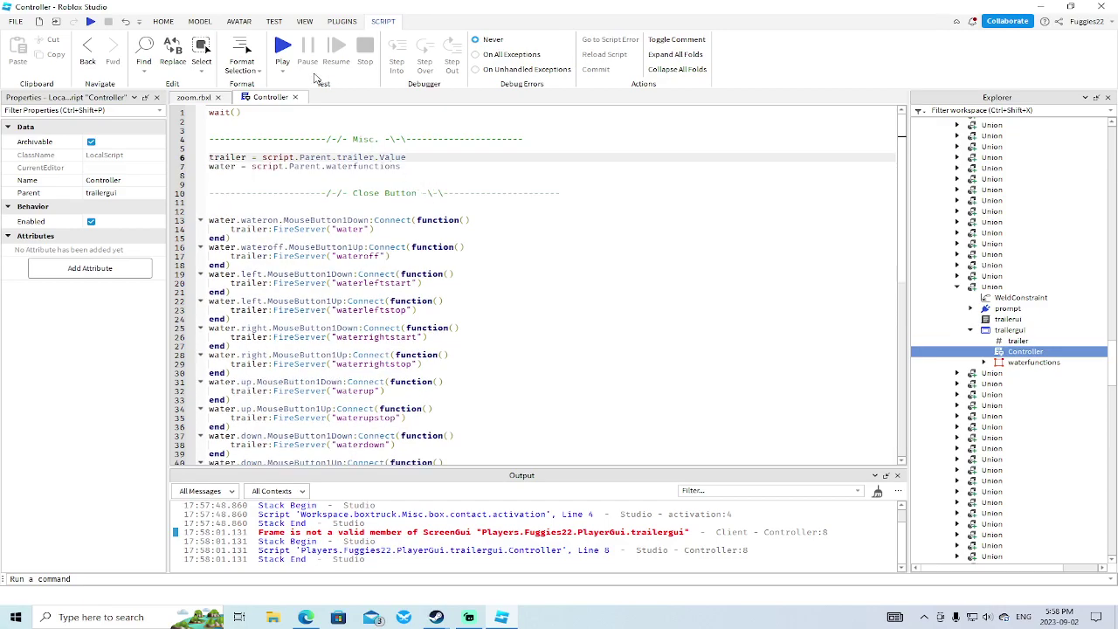
{"action": "left_click", "coordinate": [295, 97]}
Step: Start a play test, walk to the fire truck's front, activate the water control prompt, and turn the water on
{"action": "left_click", "coordinate": [90, 22]}
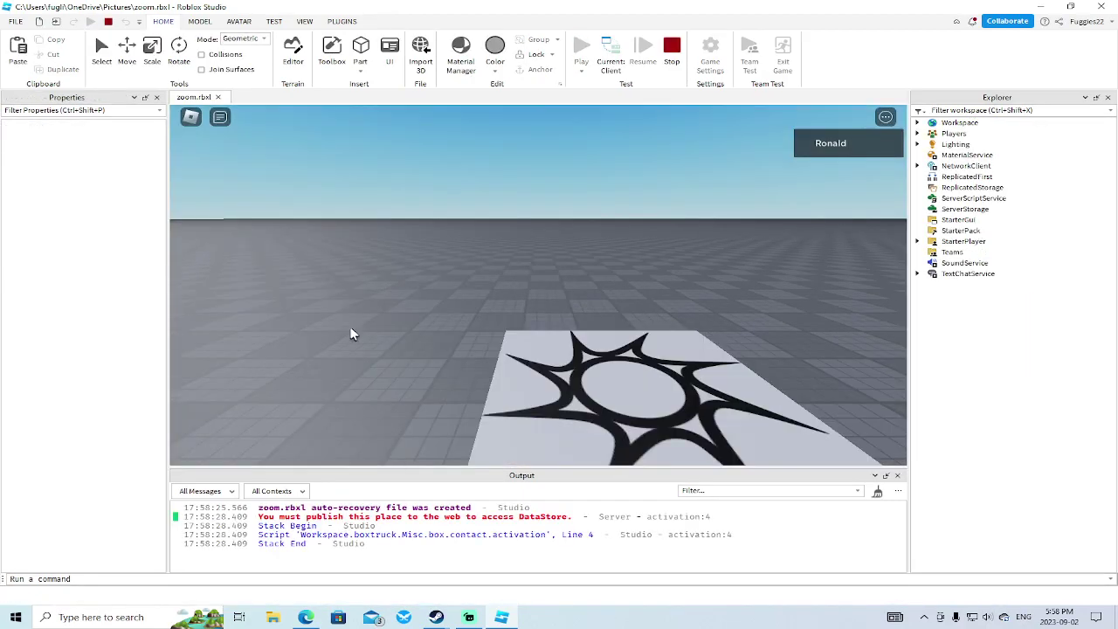
{"action": "right_click_drag", "start_coordinate": [540, 326], "coordinate": [597, 329]}
{"action": "key", "text": "w"}
{"action": "key", "text": "w"}
{"action": "key", "text": "e"}
{"action": "left_click", "coordinate": [347, 247]}
{"action": "right_click_drag", "start_coordinate": [458, 349], "coordinate": [459, 349]}
{"action": "key", "text": "s"}
{"action": "key", "text": "w"}
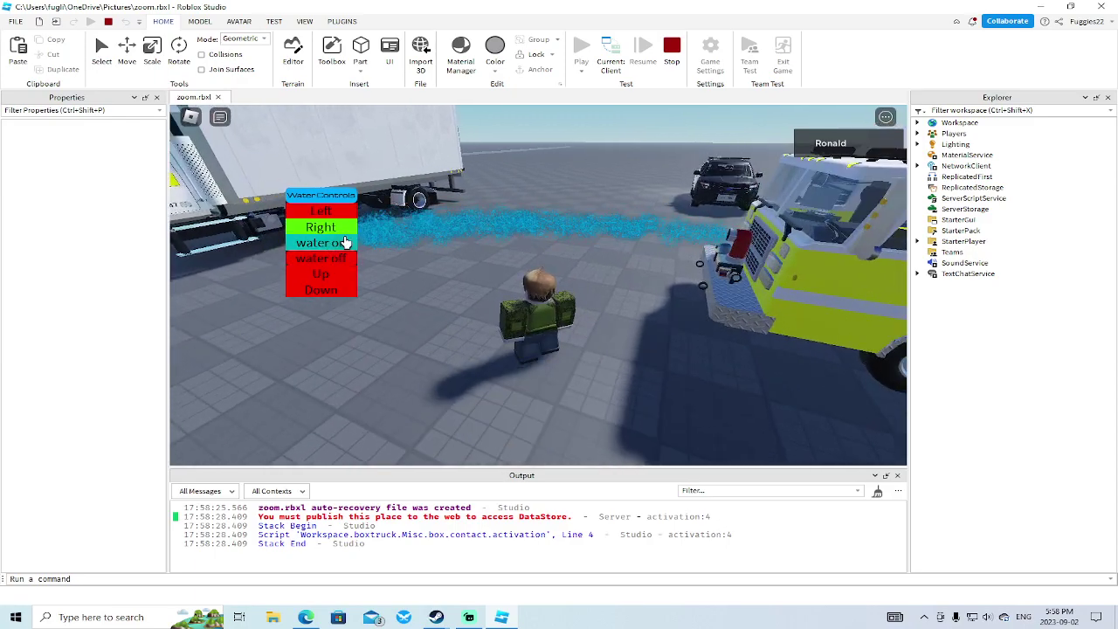
Step: Test the Down, Left and Right controls of the front water nozzle and stop the play test
{"action": "left_click", "coordinate": [325, 293]}
{"action": "right_click_drag", "start_coordinate": [438, 324], "coordinate": [438, 325]}
{"action": "key", "text": "s"}
{"action": "left_click", "coordinate": [321, 214]}
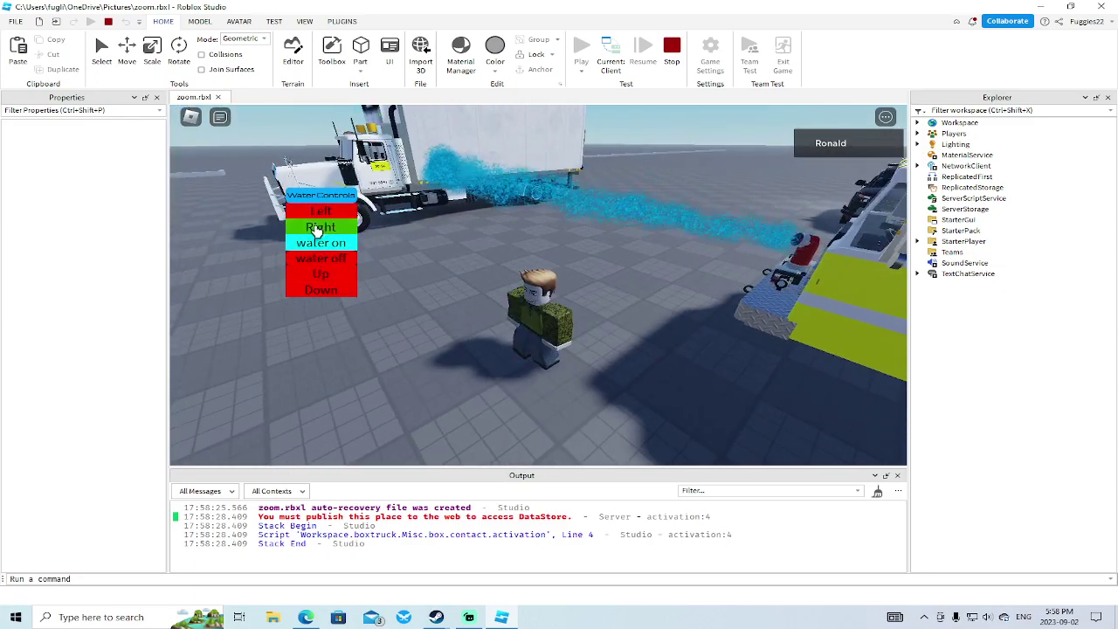
{"action": "left_click", "coordinate": [318, 229]}
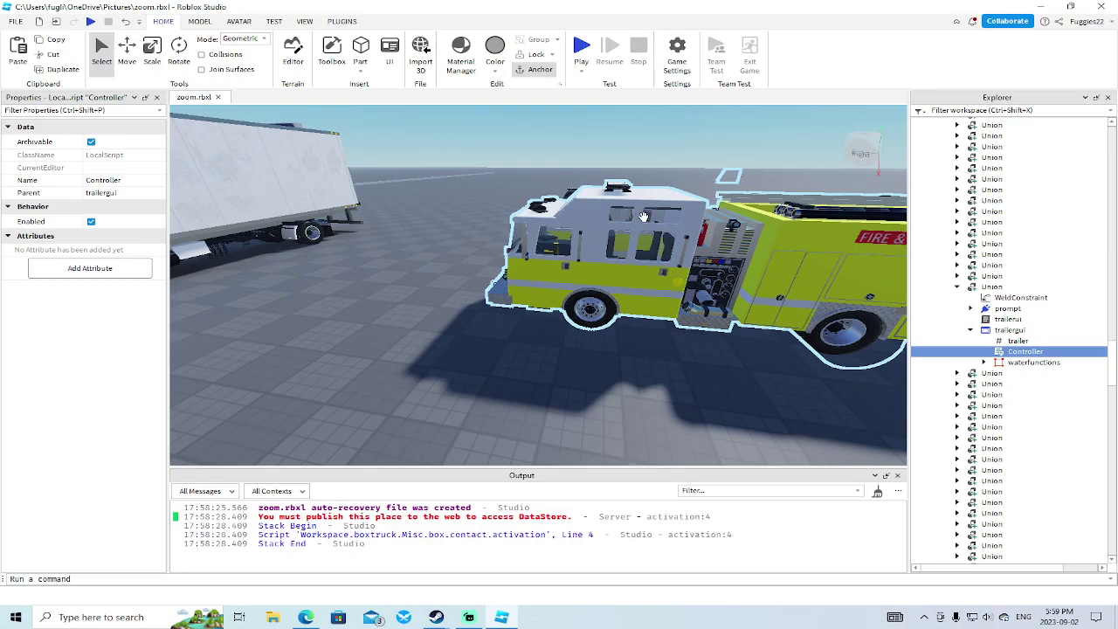
Step: Check the recording in Streamlabs Desktop, switch back to Roblox Studio, and dismiss the mail notifications
{"action": "left_click", "coordinate": [476, 622]}
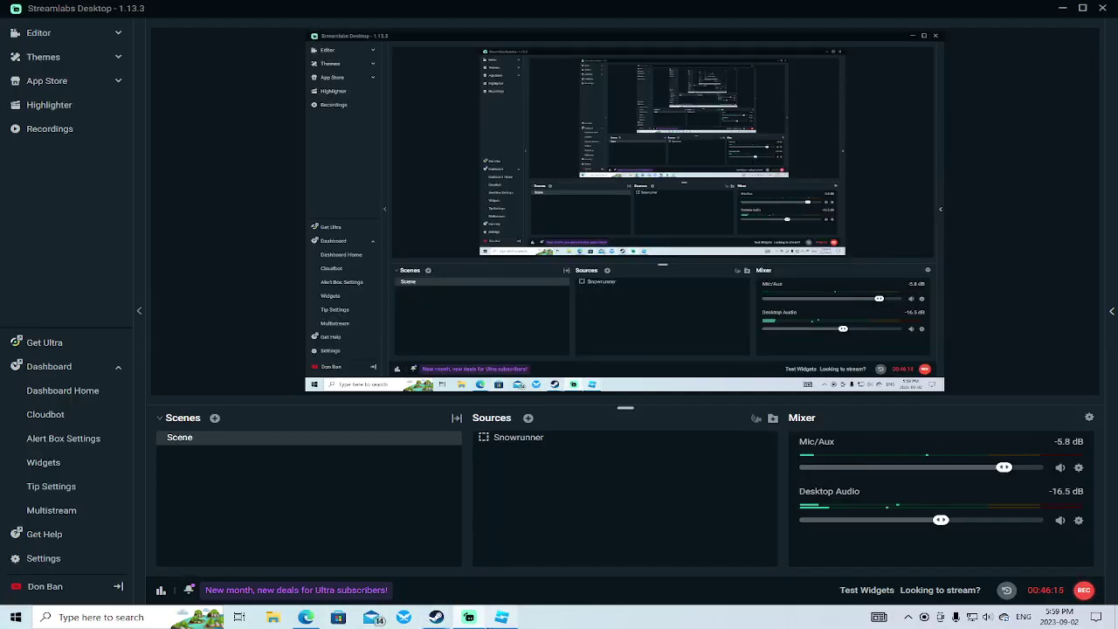
{"action": "left_click", "coordinate": [502, 618]}
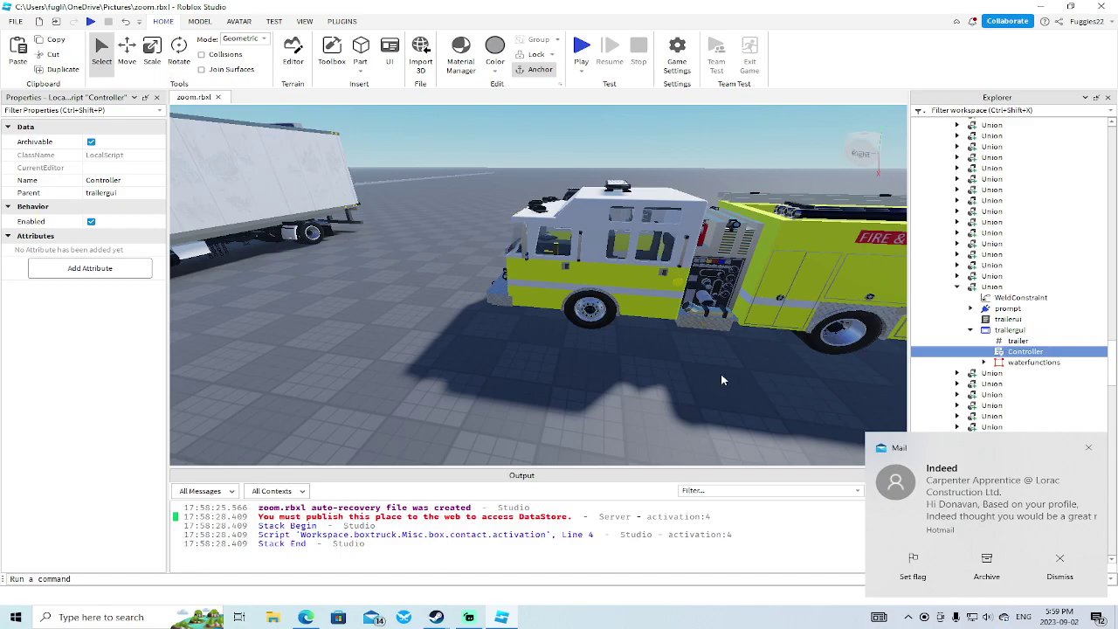
{"action": "left_click", "coordinate": [717, 397]}
{"action": "right_click_drag", "start_coordinate": [555, 360], "coordinate": [551, 361]}
{"action": "scroll", "coordinate": [556, 361], "scroll_direction": "down", "scroll_amount": 5}
{"action": "left_click", "coordinate": [1060, 563]}
{"action": "scroll", "coordinate": [551, 360], "scroll_direction": "up", "scroll_amount": 3}
{"action": "left_click", "coordinate": [1059, 561]}
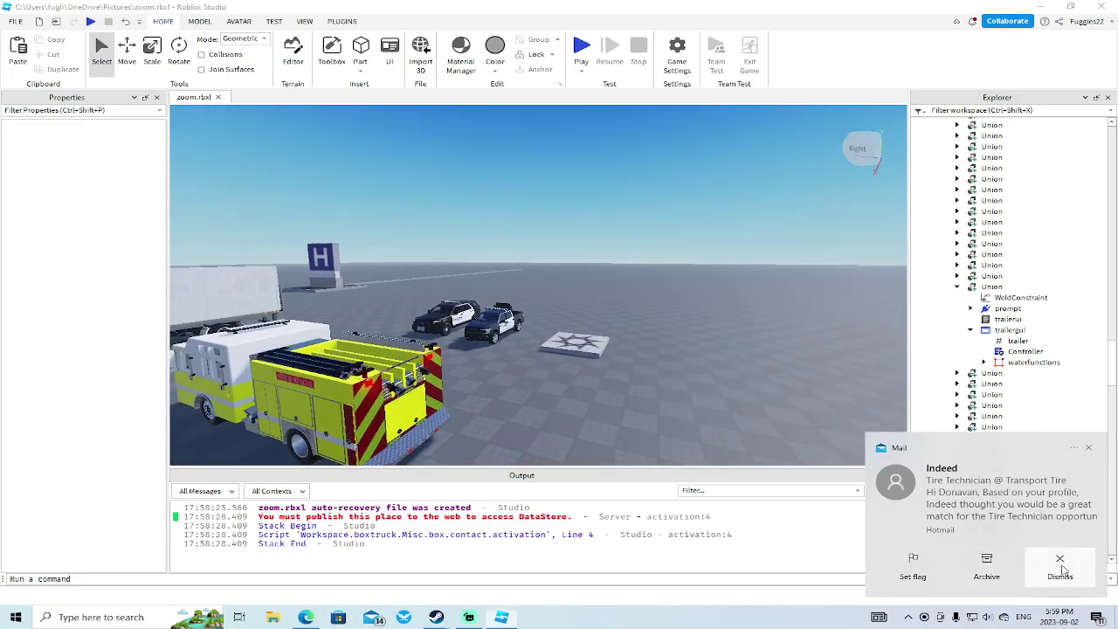
Step: Look over the fire truck from all sides, including its front hose and its side pump panel
{"action": "right_click_drag", "start_coordinate": [664, 338], "coordinate": [696, 352]}
{"action": "key", "text": "d"}
{"action": "key", "text": "w"}
{"action": "key", "text": "d"}
{"action": "scroll", "coordinate": [696, 352], "scroll_direction": "down", "scroll_amount": 3}
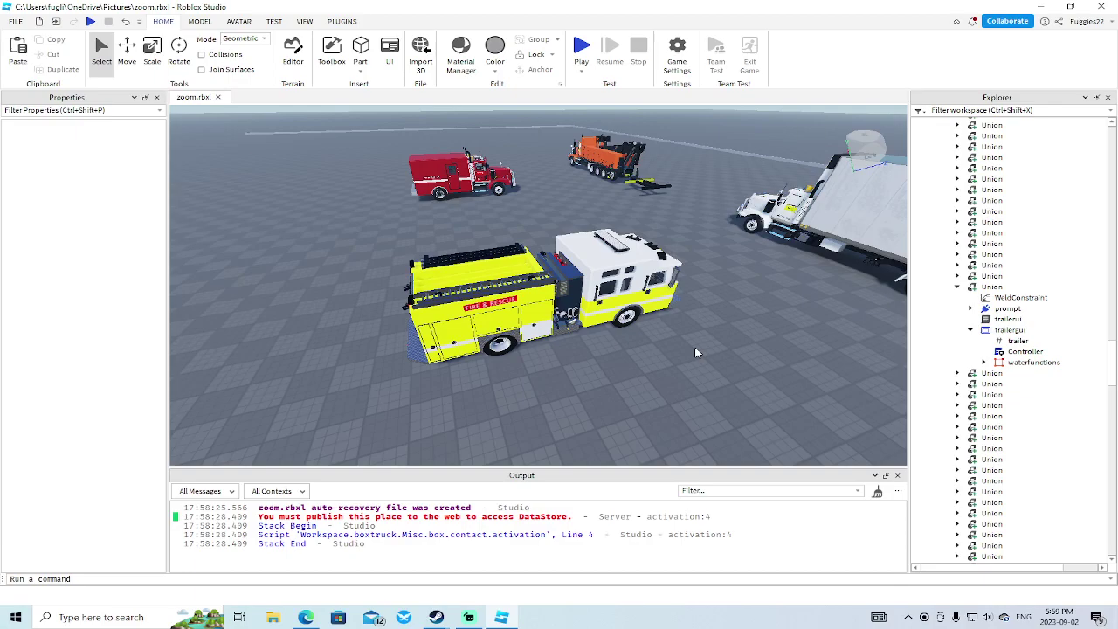
{"action": "key", "text": "d"}
{"action": "key", "text": "w"}
{"action": "right_click_drag", "start_coordinate": [700, 340], "coordinate": [698, 346]}
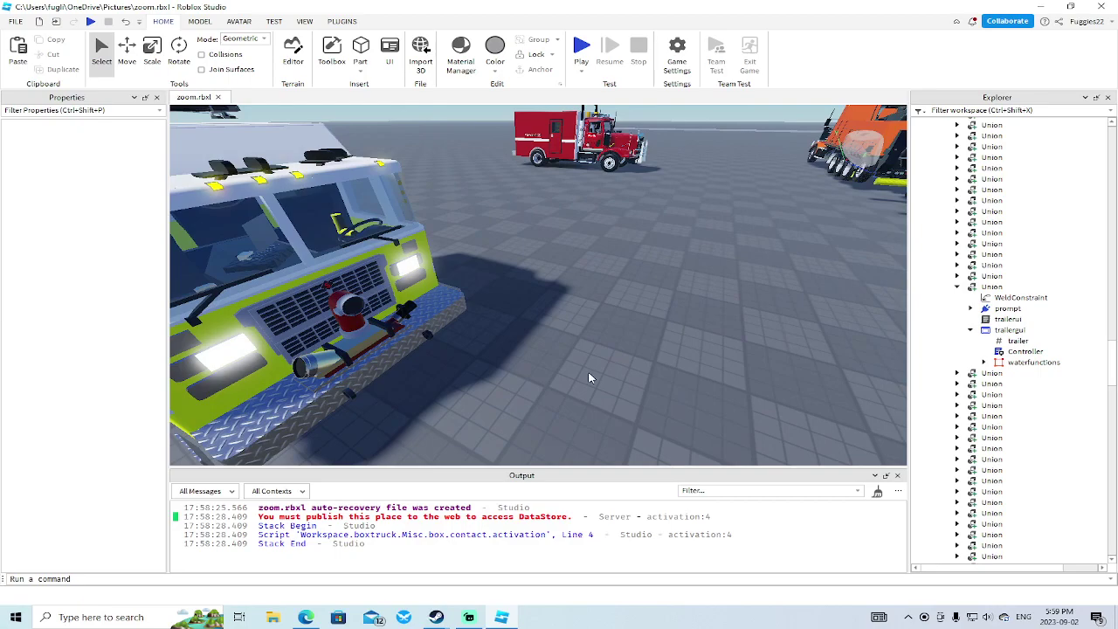
{"action": "key", "text": "s"}
{"action": "right_click_drag", "start_coordinate": [589, 374], "coordinate": [567, 369]}
{"action": "key", "text": "d"}
{"action": "key", "text": "s"}
{"action": "right_click_drag", "start_coordinate": [391, 302], "coordinate": [392, 301]}
{"action": "key", "text": "d"}
{"action": "key", "text": "f"}
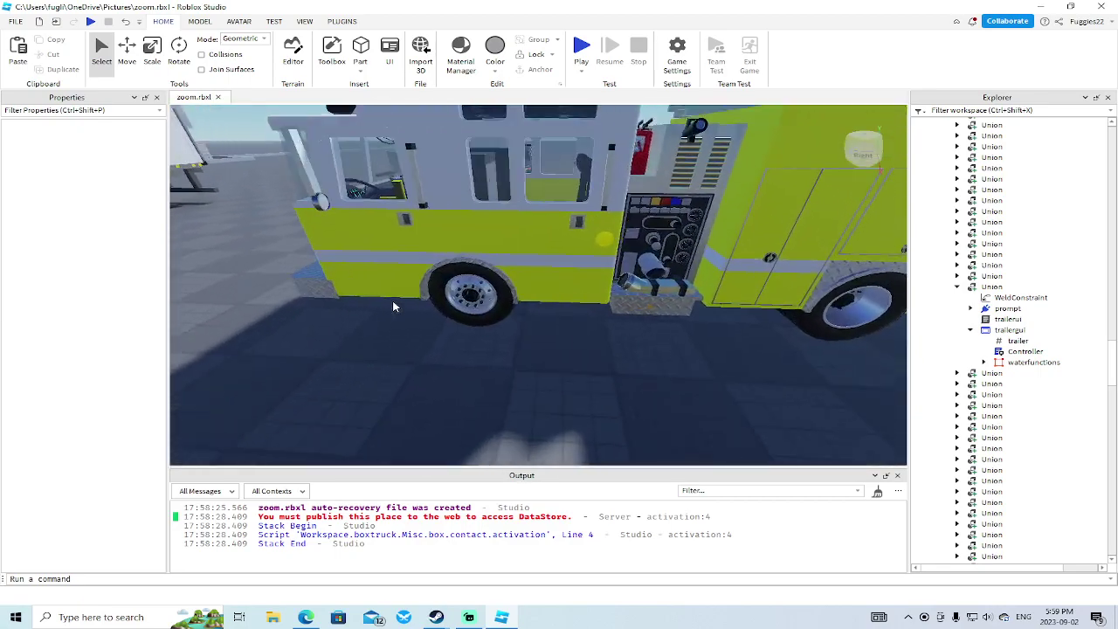
{"action": "scroll", "coordinate": [643, 248], "scroll_direction": "down", "scroll_amount": 5}
{"action": "scroll", "coordinate": [562, 297], "scroll_direction": "up", "scroll_amount": 2}
Step: Select the lock union at the side pump panel, and inspect the black strap union on the front hose
{"action": "left_click", "coordinate": [521, 288], "text": "alt"}
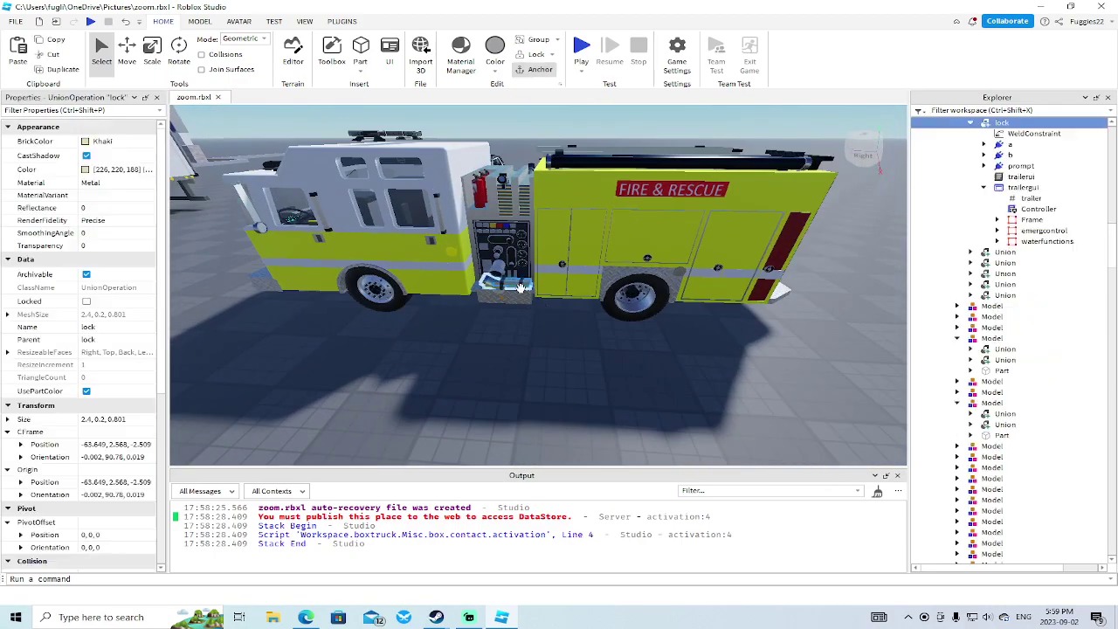
{"action": "scroll", "coordinate": [650, 330], "scroll_direction": "down", "scroll_amount": 3}
{"action": "key", "text": "a"}
{"action": "right_click_drag", "start_coordinate": [651, 329], "coordinate": [652, 329]}
{"action": "left_click", "coordinate": [530, 307], "text": "alt"}
{"action": "left_click", "coordinate": [531, 308]}
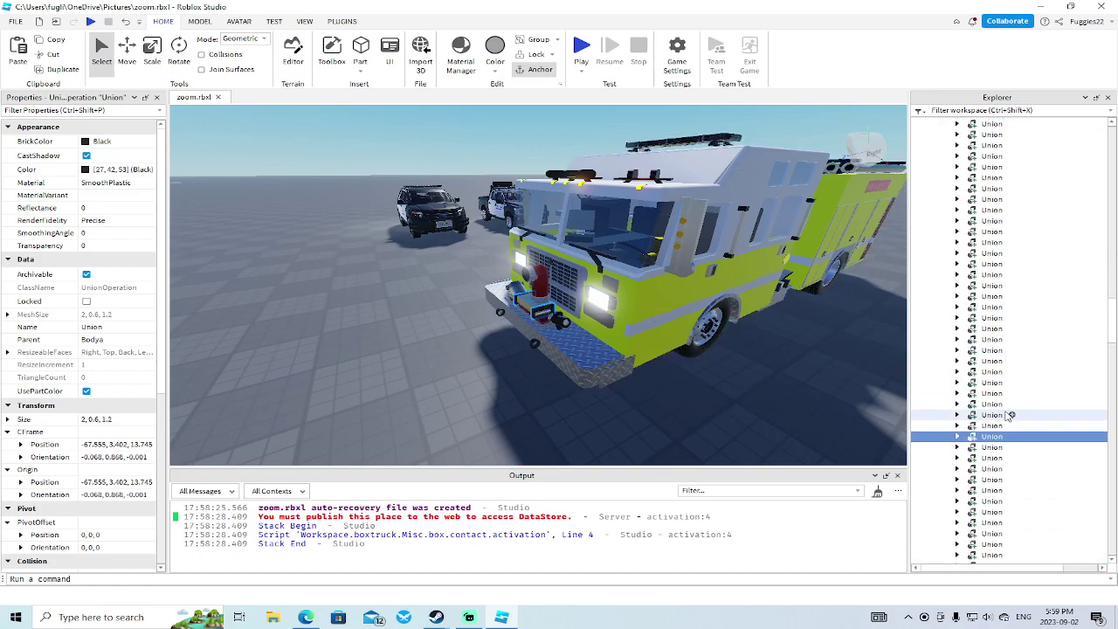
{"action": "right_click_drag", "start_coordinate": [813, 407], "coordinate": [813, 406]}
{"action": "key", "text": "w"}
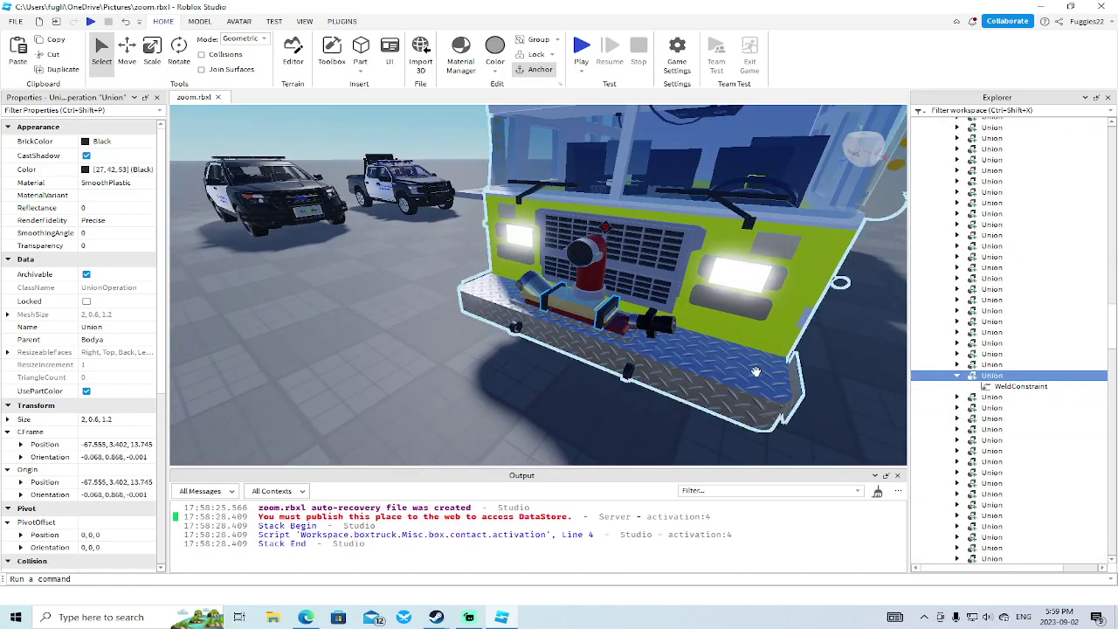
Step: Select the fronthose model's waterstationa union and expand it to examine its contents
{"action": "left_click", "coordinate": [536, 285], "text": "alt"}
{"action": "scroll", "coordinate": [987, 422], "scroll_direction": "down", "scroll_amount": 4}
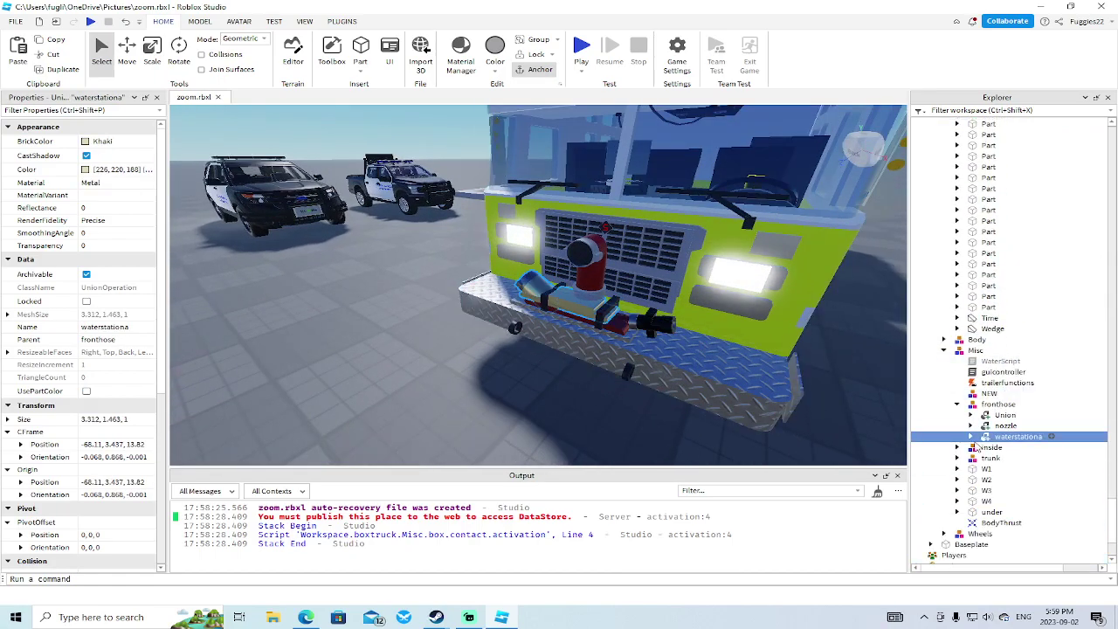
{"action": "left_click", "coordinate": [971, 436]}
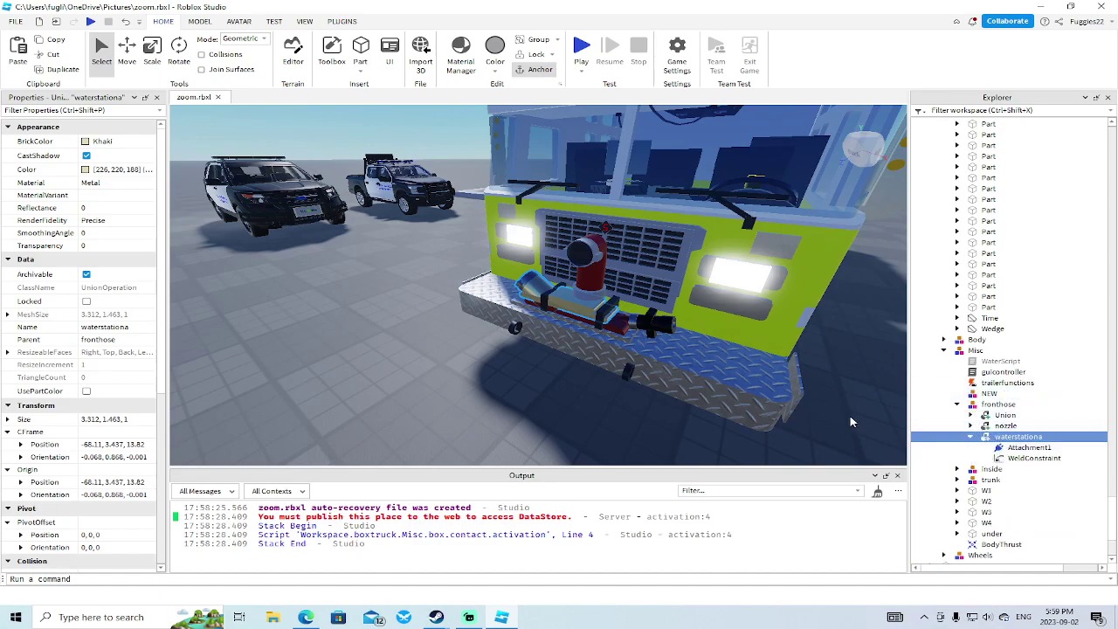
{"action": "key", "text": "f"}
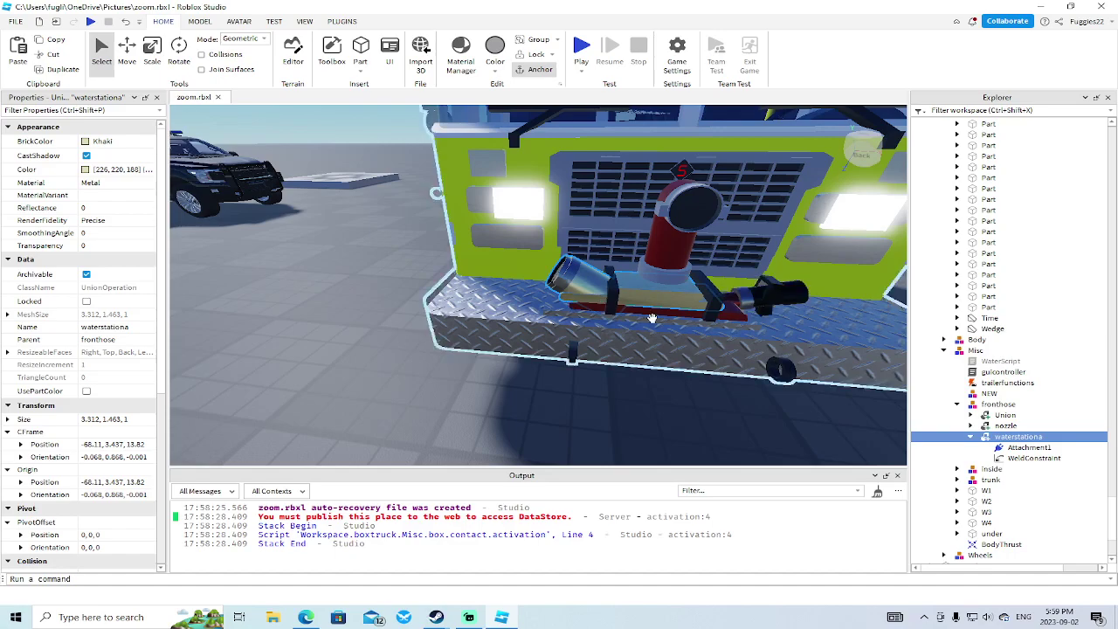
Step: Inspect the front hose's red union, the yellow front union containing the trailergui, and its waterfunctions frame
{"action": "left_click", "coordinate": [572, 306]}
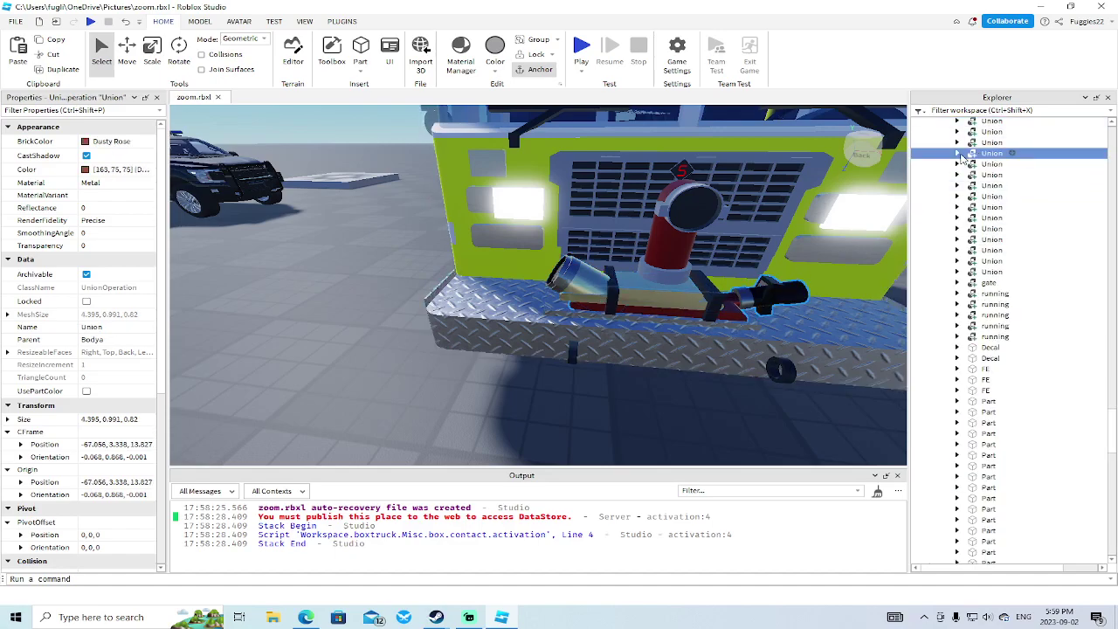
{"action": "scroll", "coordinate": [1073, 225], "scroll_direction": "up", "scroll_amount": 10}
{"action": "scroll", "coordinate": [1073, 225], "scroll_direction": "up", "scroll_amount": 9}
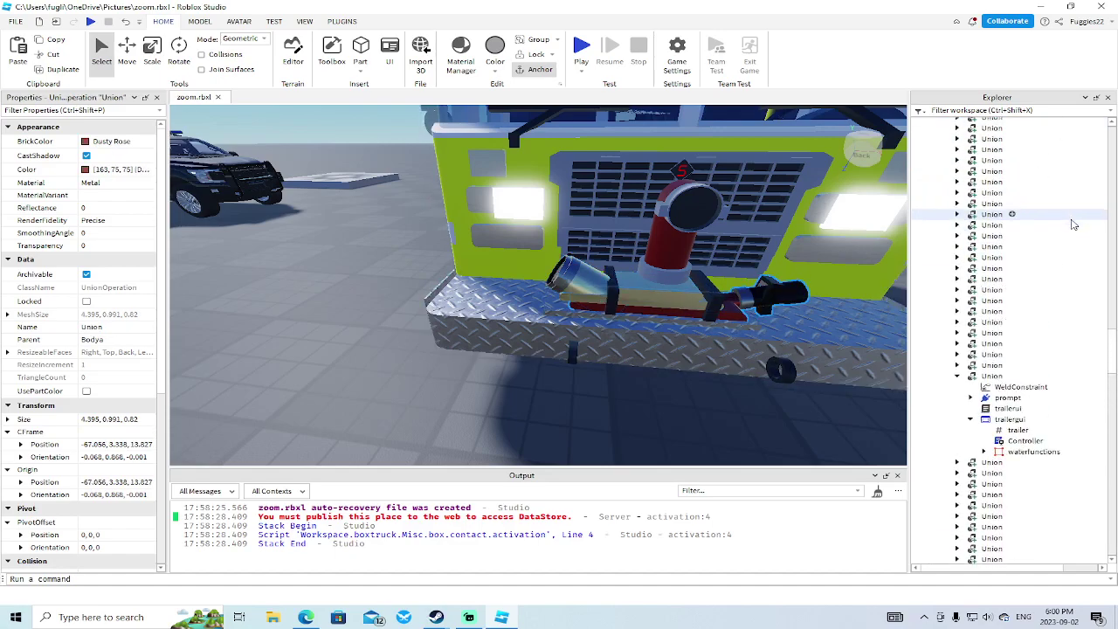
{"action": "left_click", "coordinate": [987, 375]}
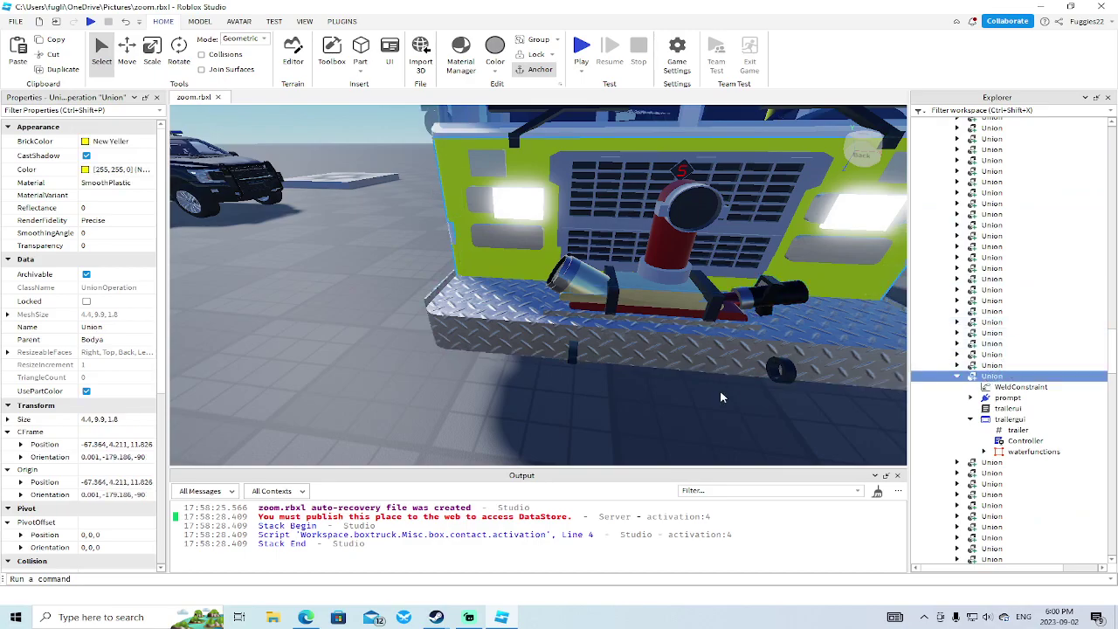
{"action": "right_click_drag", "start_coordinate": [722, 395], "coordinate": [724, 394]}
{"action": "scroll", "coordinate": [724, 395], "scroll_direction": "down", "scroll_amount": 5}
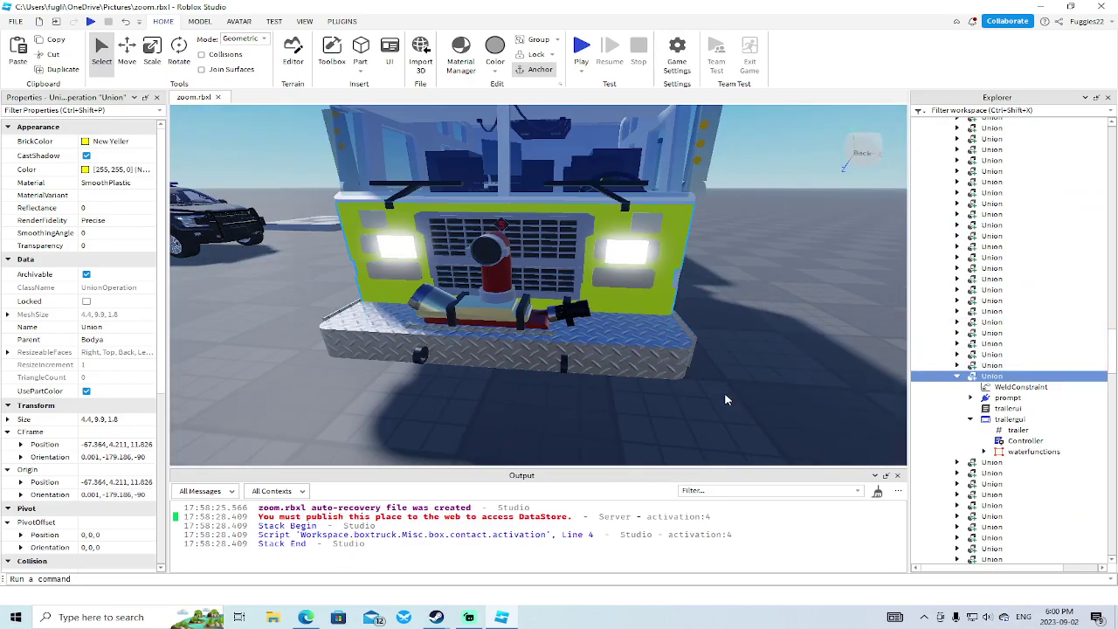
{"action": "left_click", "coordinate": [1031, 452]}
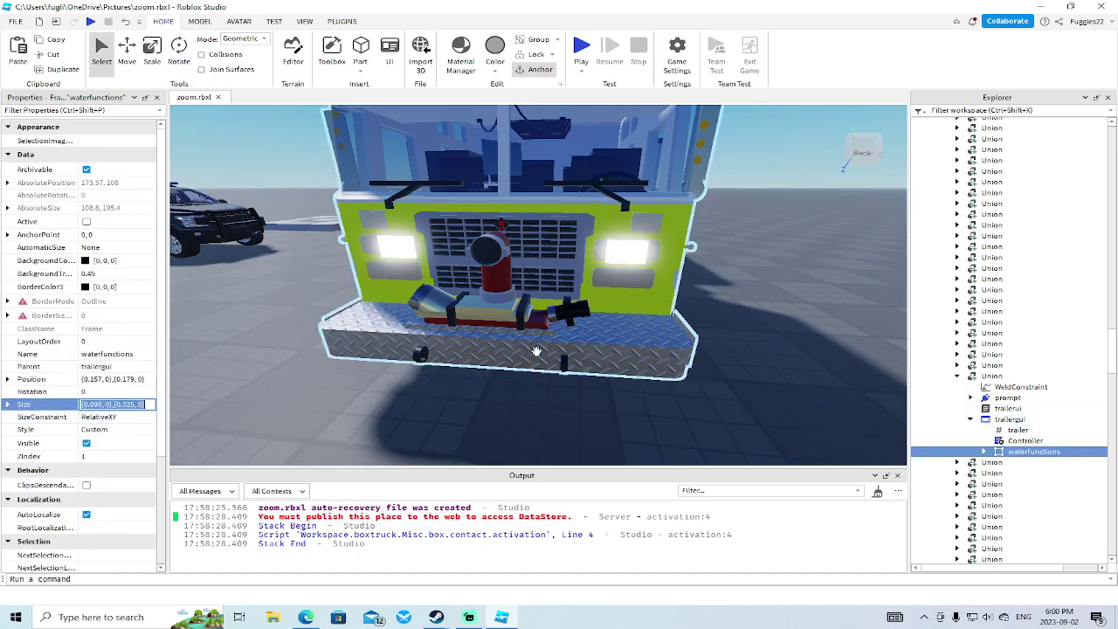
Step: Move the trailergui from the side pump panel's lock union into Attachment1 of the front hose's waterstationa union
{"action": "key", "text": "d"}
{"action": "right_click_drag", "start_coordinate": [676, 323], "coordinate": [677, 326]}
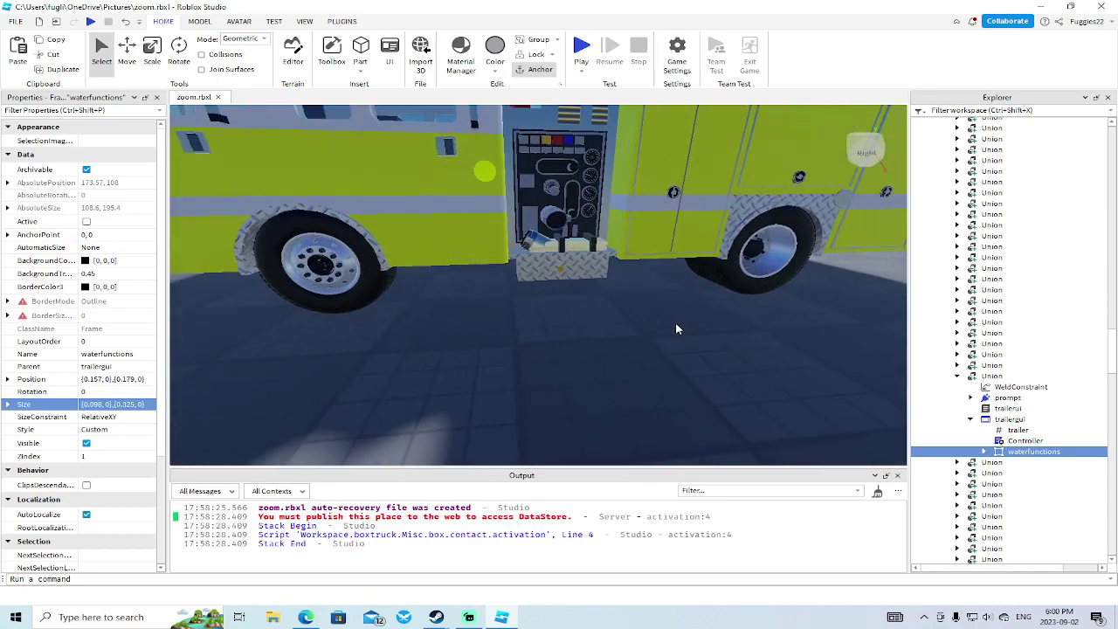
{"action": "left_click", "coordinate": [566, 244]}
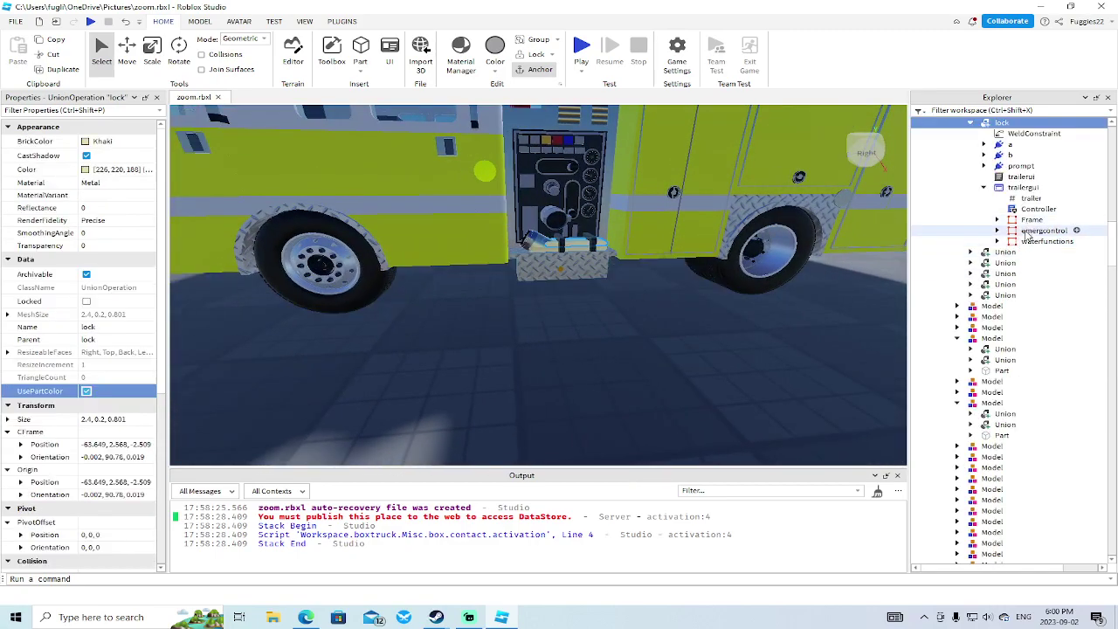
{"action": "left_click", "coordinate": [1002, 188]}
{"action": "left_click_drag", "start_coordinate": [1003, 200], "coordinate": [1018, 290]}
{"action": "left_click", "coordinate": [944, 505]}
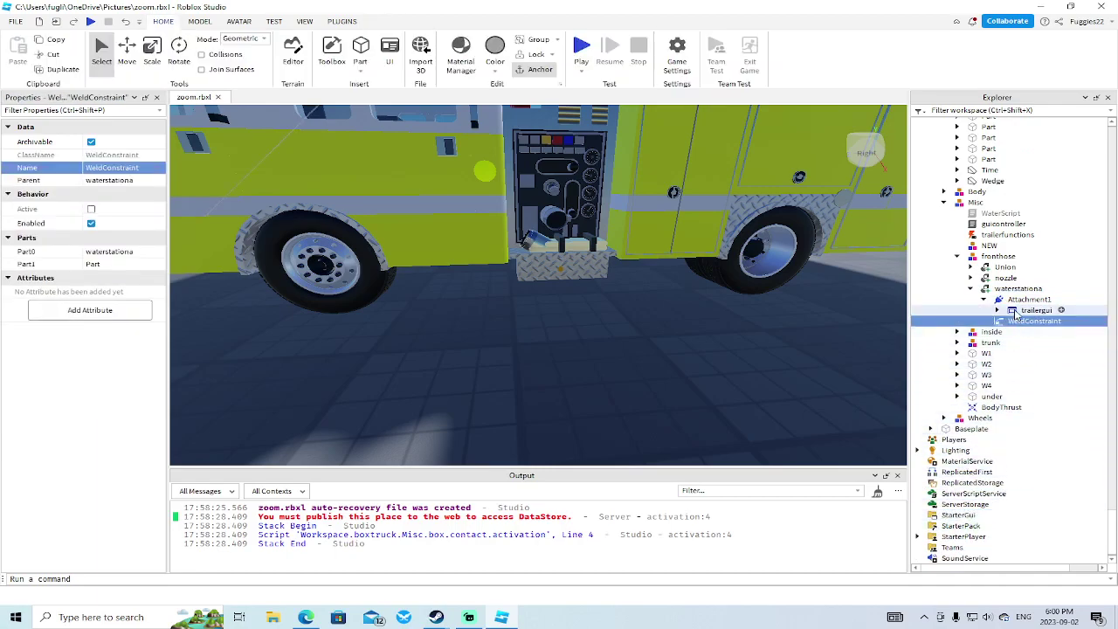
Step: Move the trailergui from waterstationa's Attachment1 back into the lock union of the side pump panel
{"action": "left_click", "coordinate": [1031, 310]}
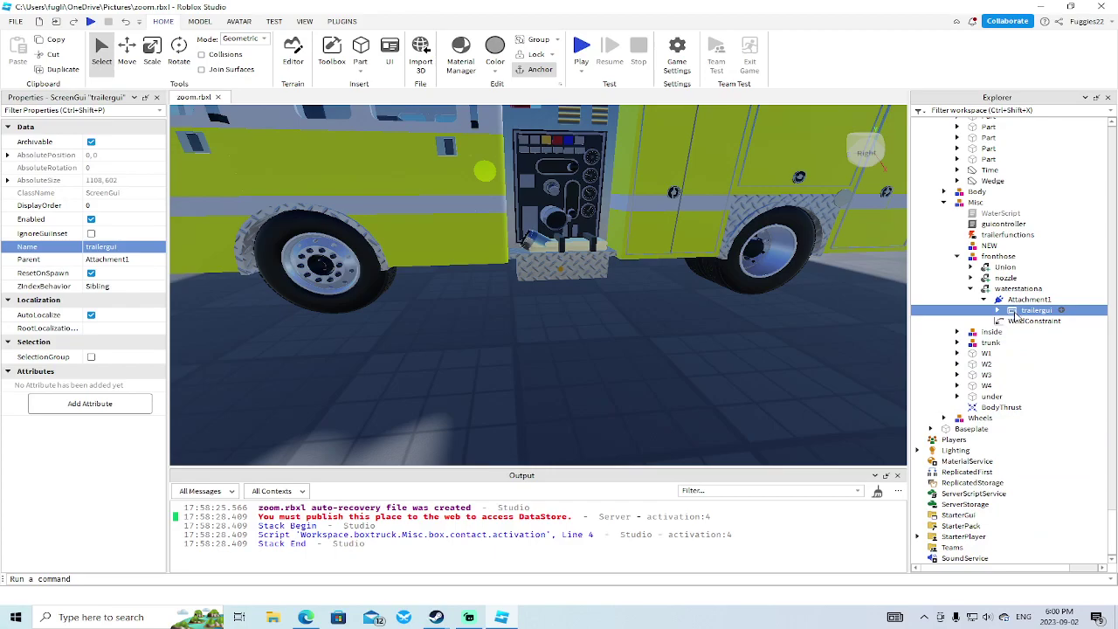
{"action": "scroll", "coordinate": [1074, 402], "scroll_direction": "up", "scroll_amount": 20}
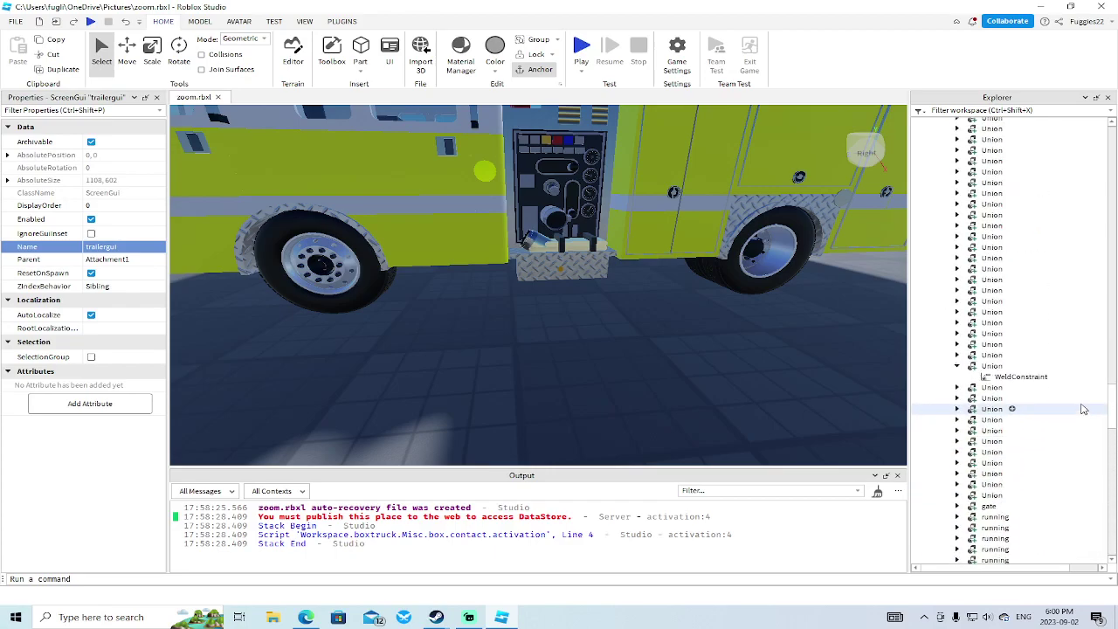
{"action": "scroll", "coordinate": [1083, 409], "scroll_direction": "down", "scroll_amount": 7}
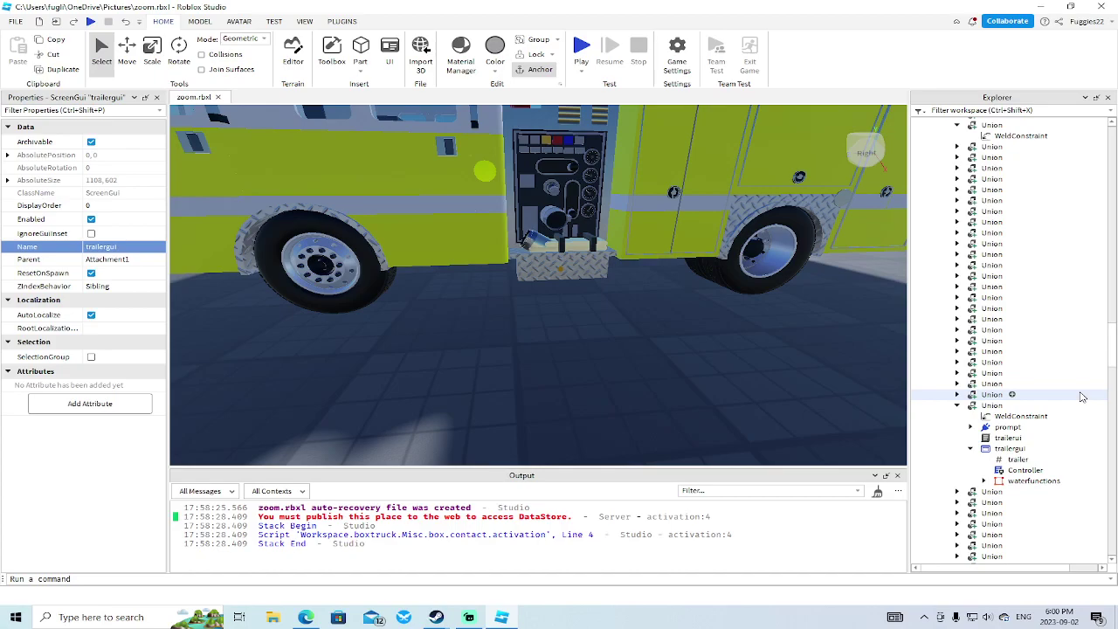
{"action": "scroll", "coordinate": [991, 443], "scroll_direction": "up", "scroll_amount": 5}
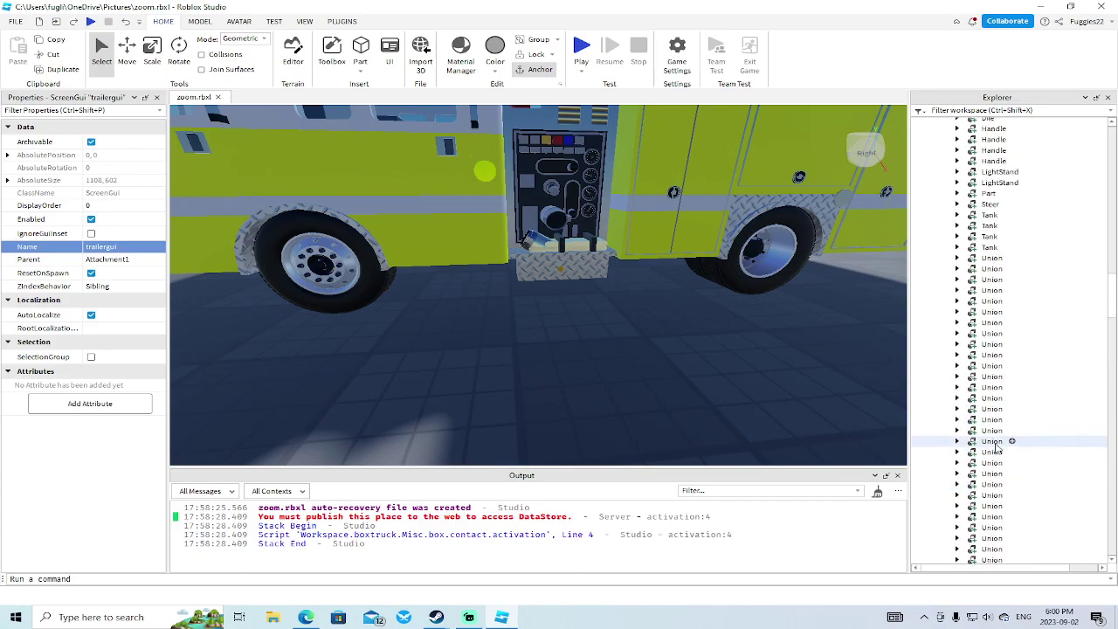
{"action": "scroll", "coordinate": [996, 447], "scroll_direction": "down", "scroll_amount": 8}
{"action": "scroll", "coordinate": [1000, 440], "scroll_direction": "up", "scroll_amount": 4}
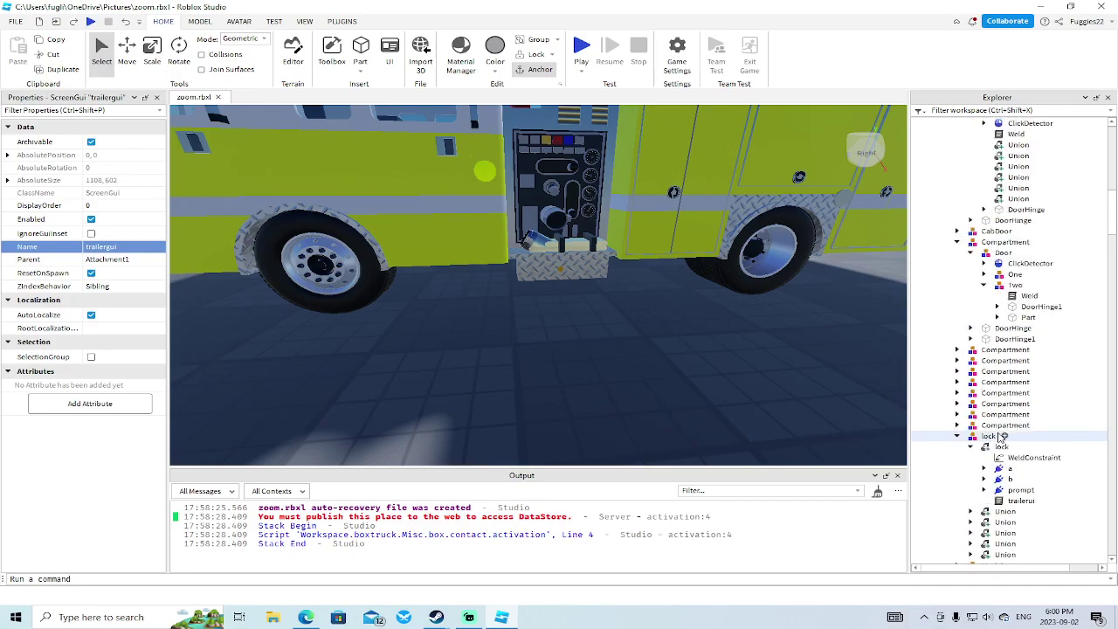
{"action": "left_click_drag", "start_coordinate": [1000, 439], "coordinate": [1001, 439]}
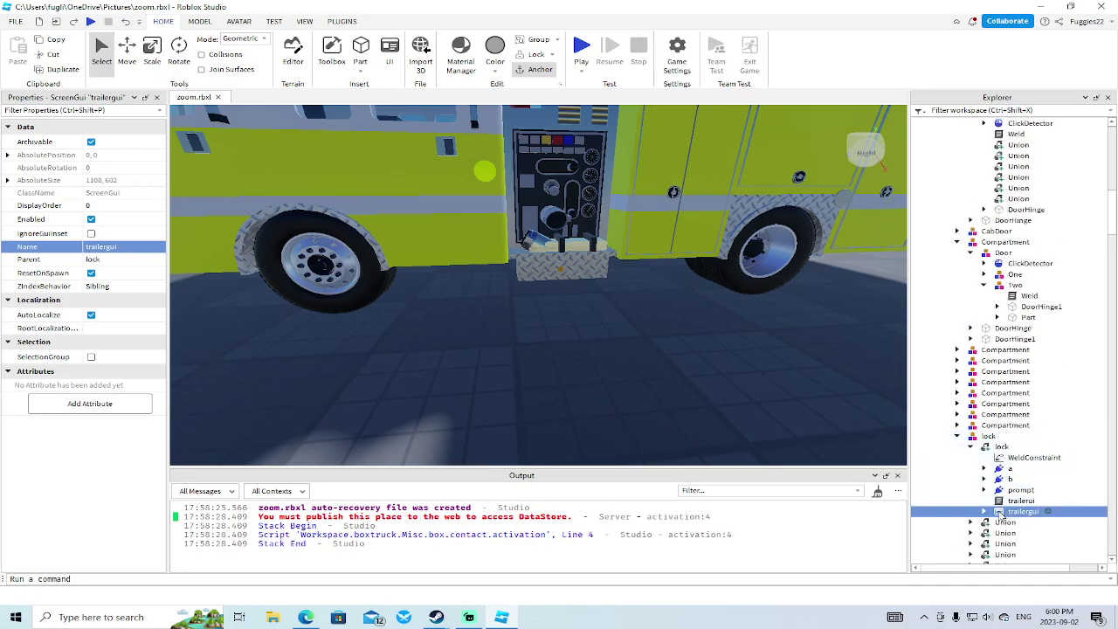
Step: Try to move the lock union's trailergui within the lock model and undo the change
{"action": "left_click_drag", "start_coordinate": [1000, 514], "coordinate": [1000, 529]}
{"action": "scroll", "coordinate": [1000, 530], "scroll_direction": "down", "scroll_amount": 2}
{"action": "key", "text": "ctrl+z"}
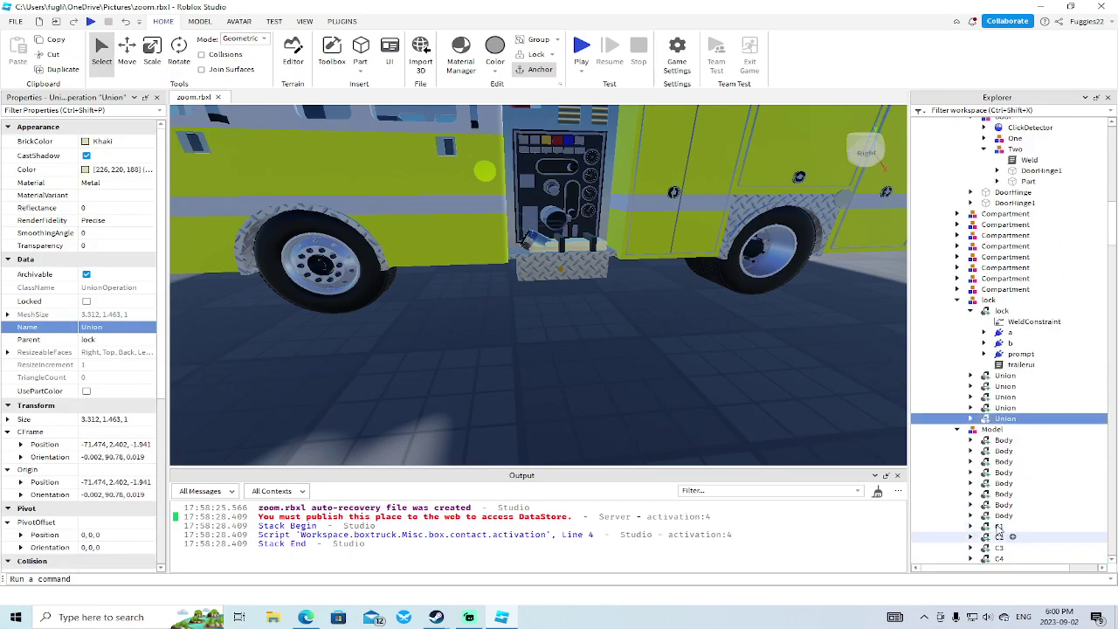
{"action": "key", "text": "ctrl+z"}
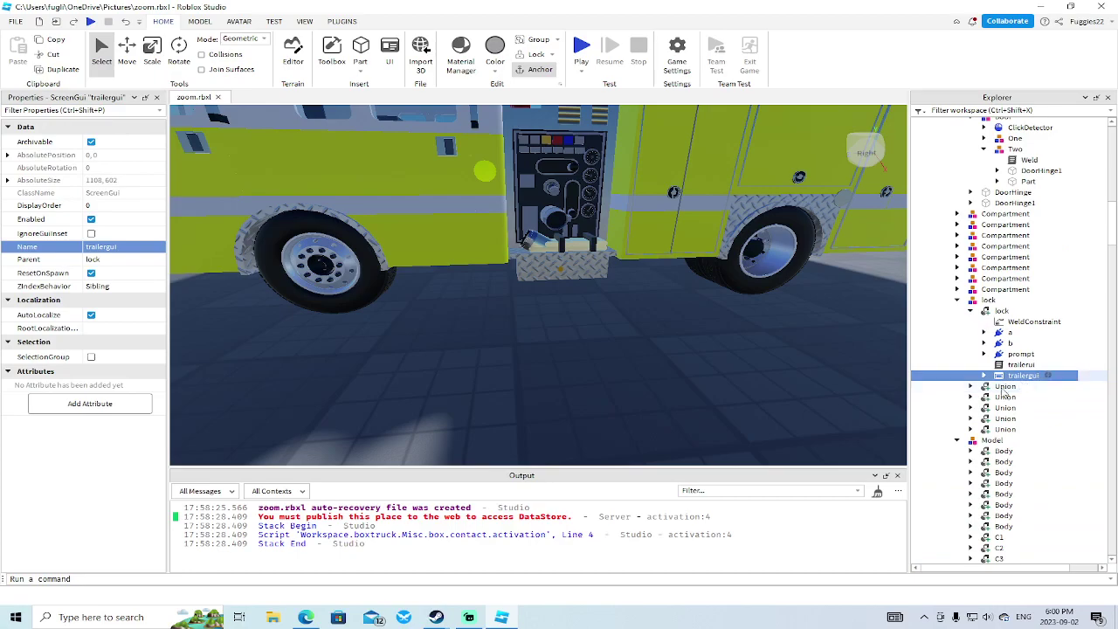
Step: Move the trailergui from the side pump panel's lock union into StarterGui
{"action": "left_click", "coordinate": [1003, 345]}
{"action": "left_click", "coordinate": [1001, 377]}
{"action": "left_click_drag", "start_coordinate": [998, 380], "coordinate": [958, 494]}
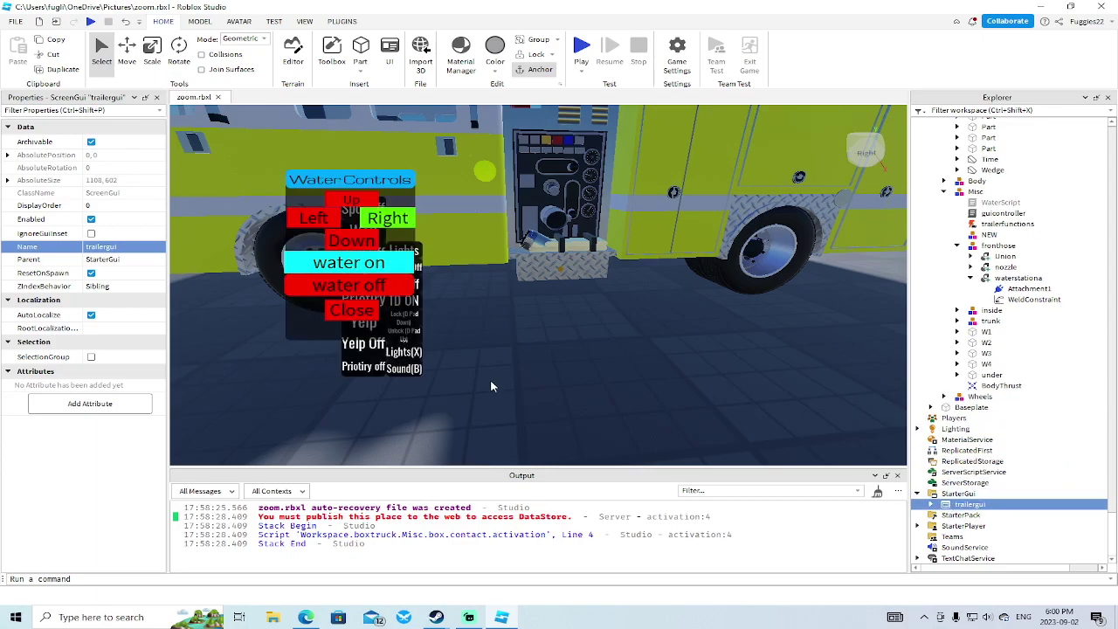
Step: Set the size of the trailergui's waterfunctions frame to {0.098, 0},{0.325, 0}
{"action": "left_click", "coordinate": [933, 505]}
{"action": "scroll", "coordinate": [960, 507], "scroll_direction": "down", "scroll_amount": 2}
{"action": "left_click", "coordinate": [983, 504]}
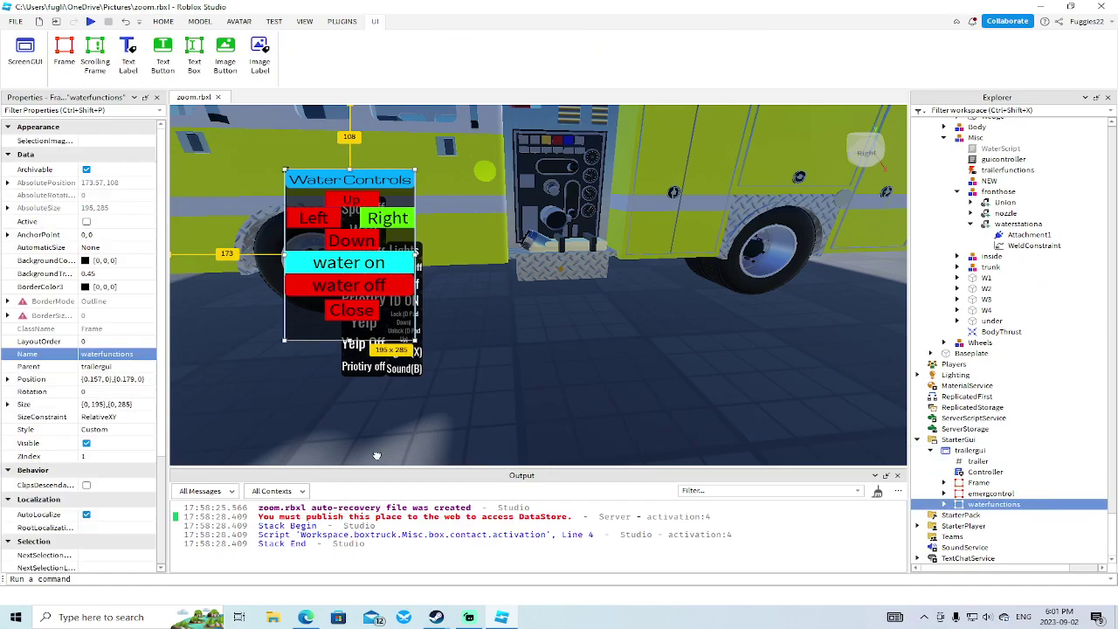
{"action": "left_click", "coordinate": [145, 403]}
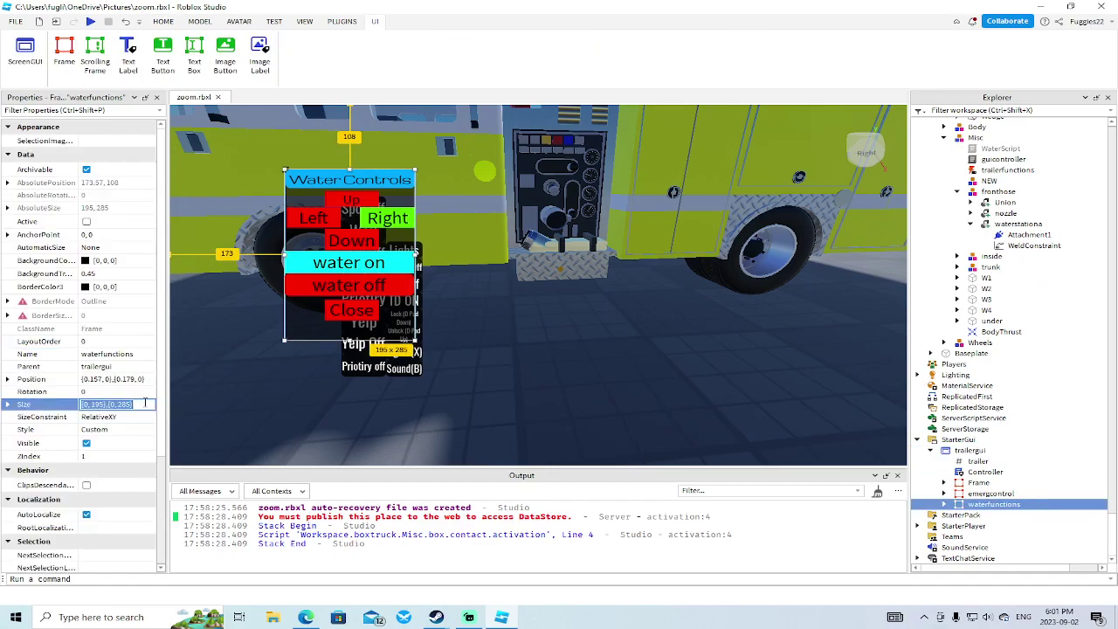
{"action": "key", "text": "Return"}
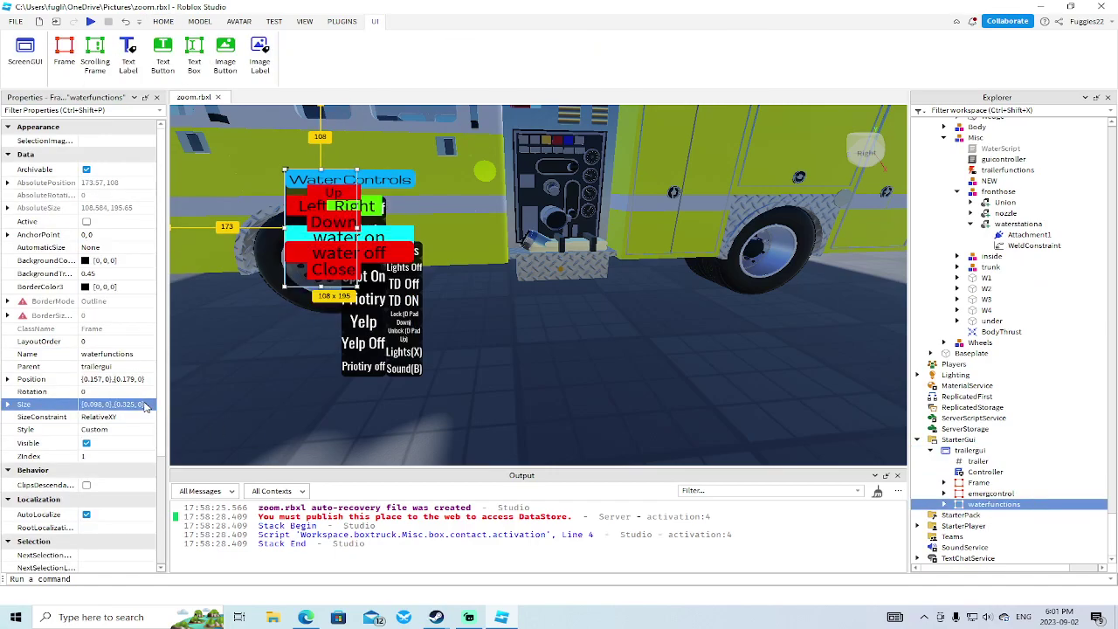
Step: Insert a UITableLayout into the waterfunctions frame and enable both of its FillEmptySpace options
{"action": "left_click", "coordinate": [945, 505]}
{"action": "scroll", "coordinate": [968, 432], "scroll_direction": "down", "scroll_amount": 3}
{"action": "right_click", "coordinate": [971, 416]}
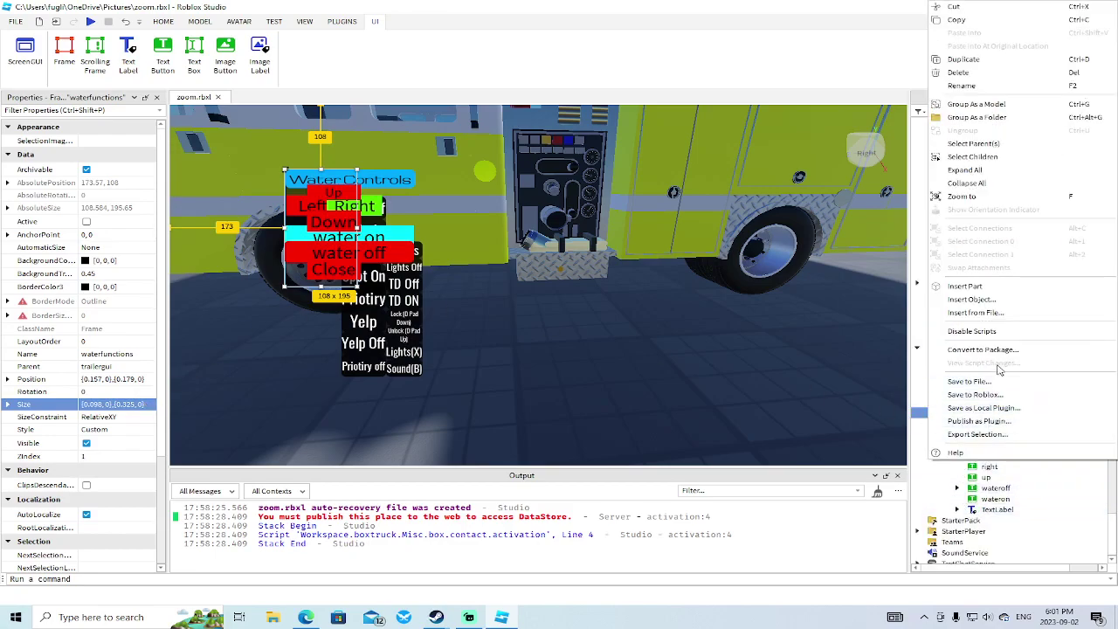
{"action": "left_click", "coordinate": [988, 300]}
{"action": "type", "text": "ui"}
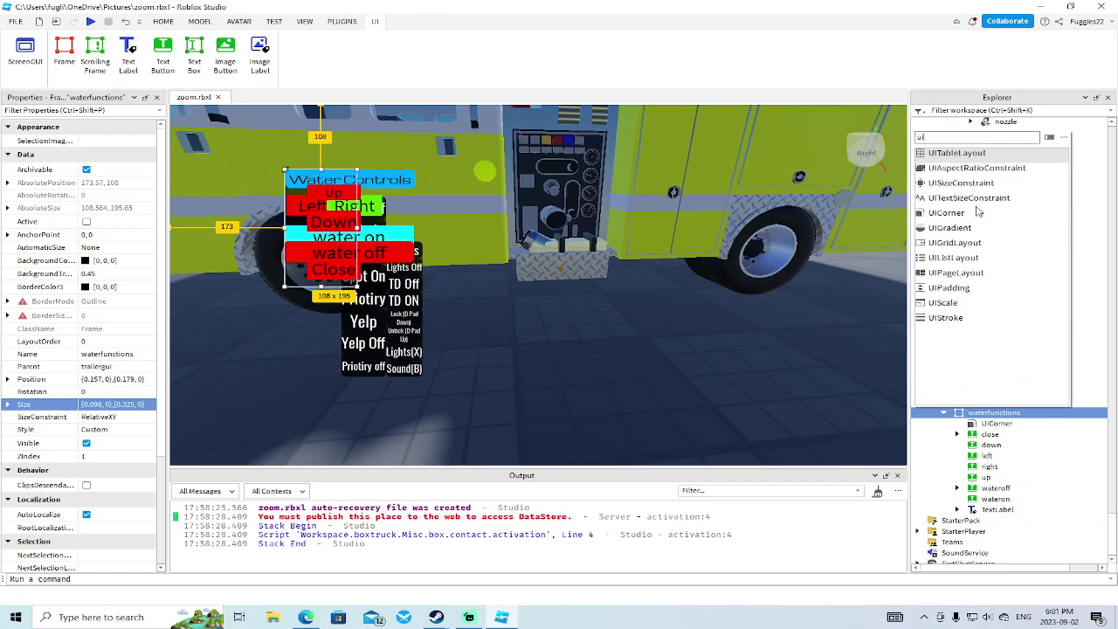
{"action": "left_click", "coordinate": [954, 155]}
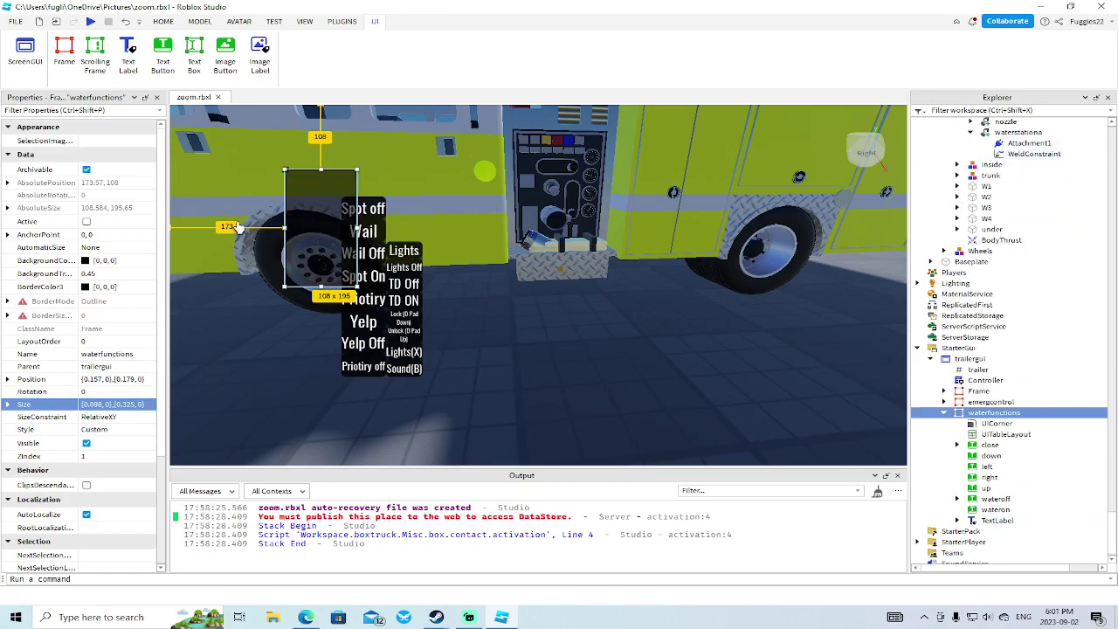
{"action": "left_click", "coordinate": [1005, 434]}
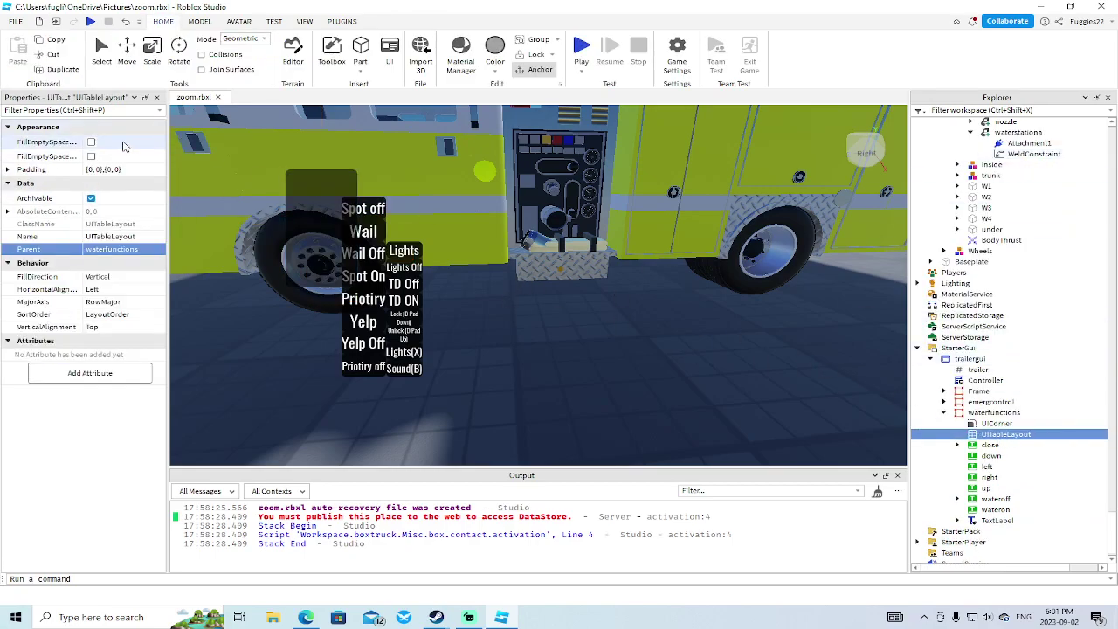
{"action": "left_click", "coordinate": [91, 142]}
{"action": "left_click", "coordinate": [91, 155]}
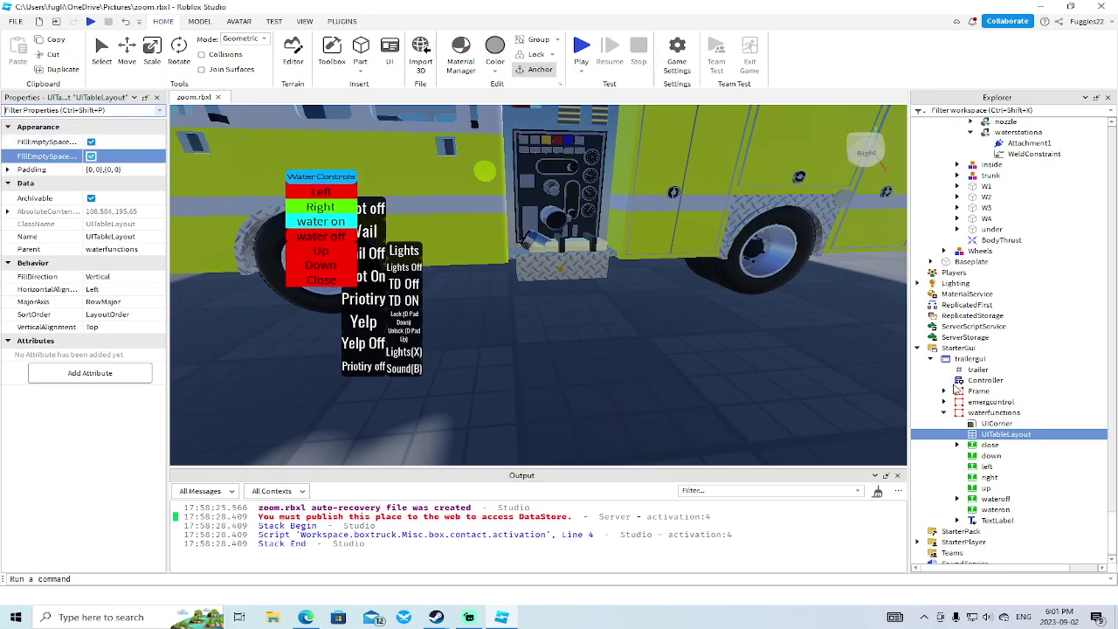
Step: Resize the waterfunctions frame to about 98 x 219 and place it directly beside the light and siren control columns
{"action": "left_click", "coordinate": [993, 412]}
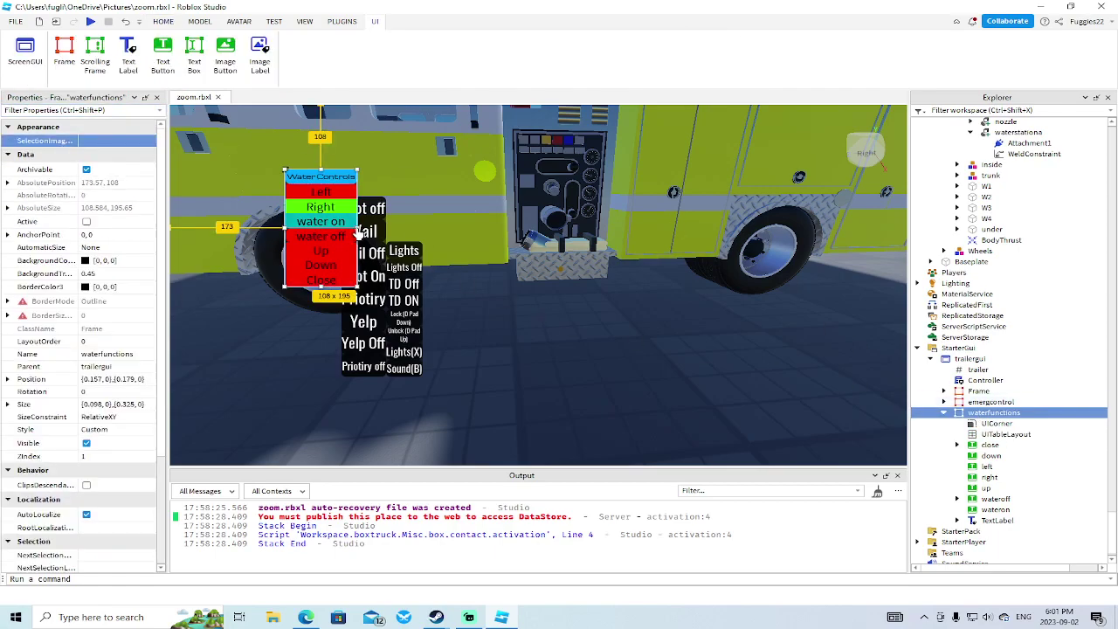
{"action": "left_click_drag", "start_coordinate": [357, 229], "coordinate": [467, 228]}
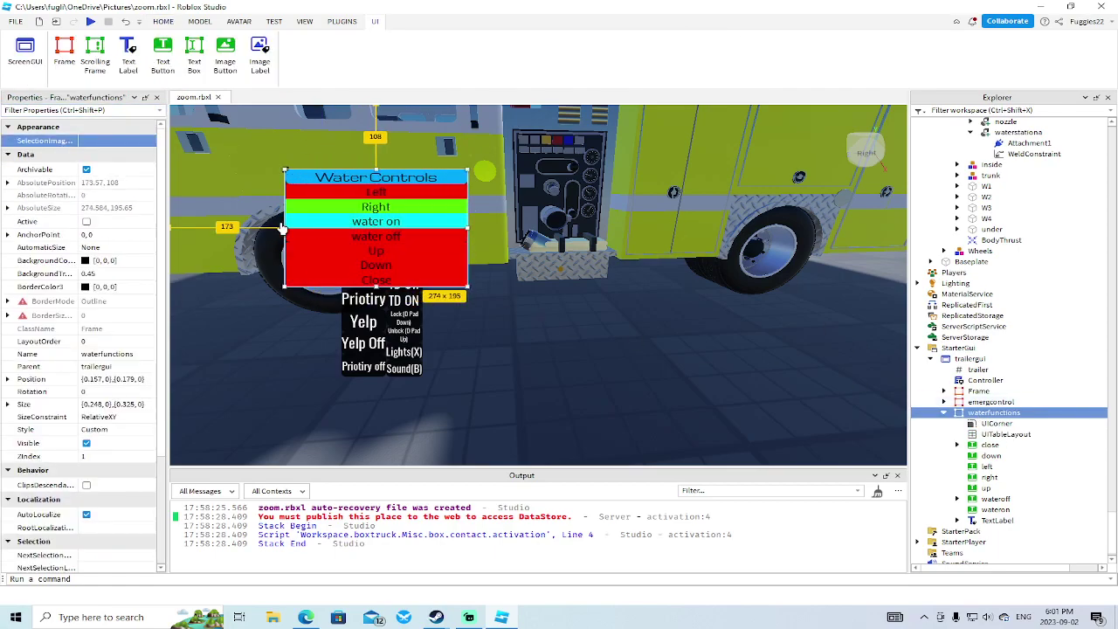
{"action": "left_click_drag", "start_coordinate": [286, 233], "coordinate": [390, 226]}
{"action": "left_click_drag", "start_coordinate": [427, 169], "coordinate": [427, 127]}
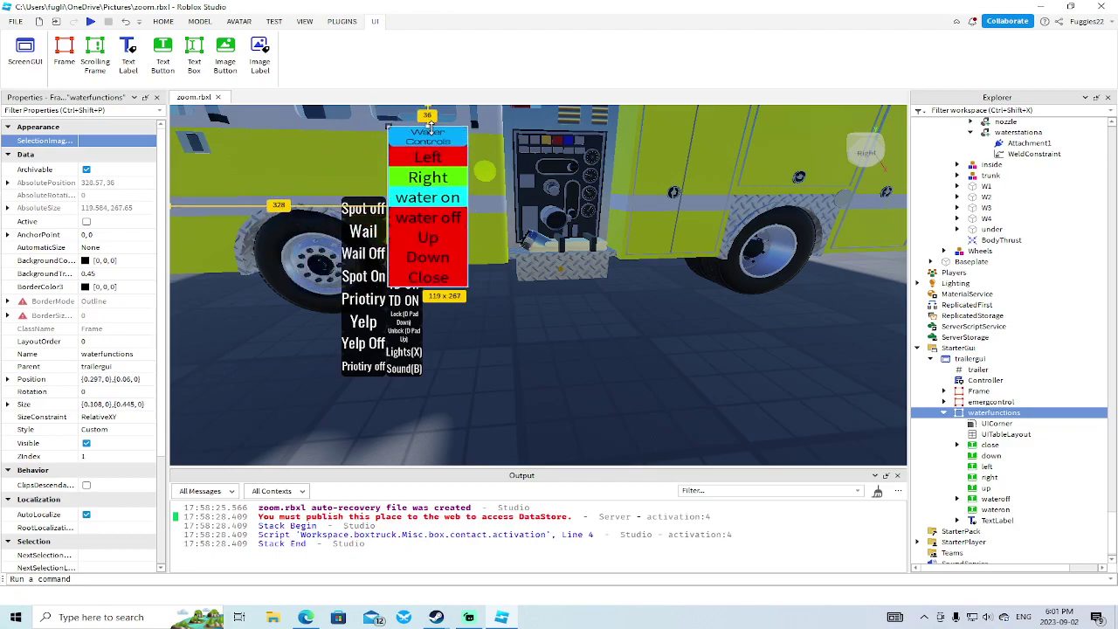
{"action": "left_click_drag", "start_coordinate": [427, 287], "coordinate": [431, 236]}
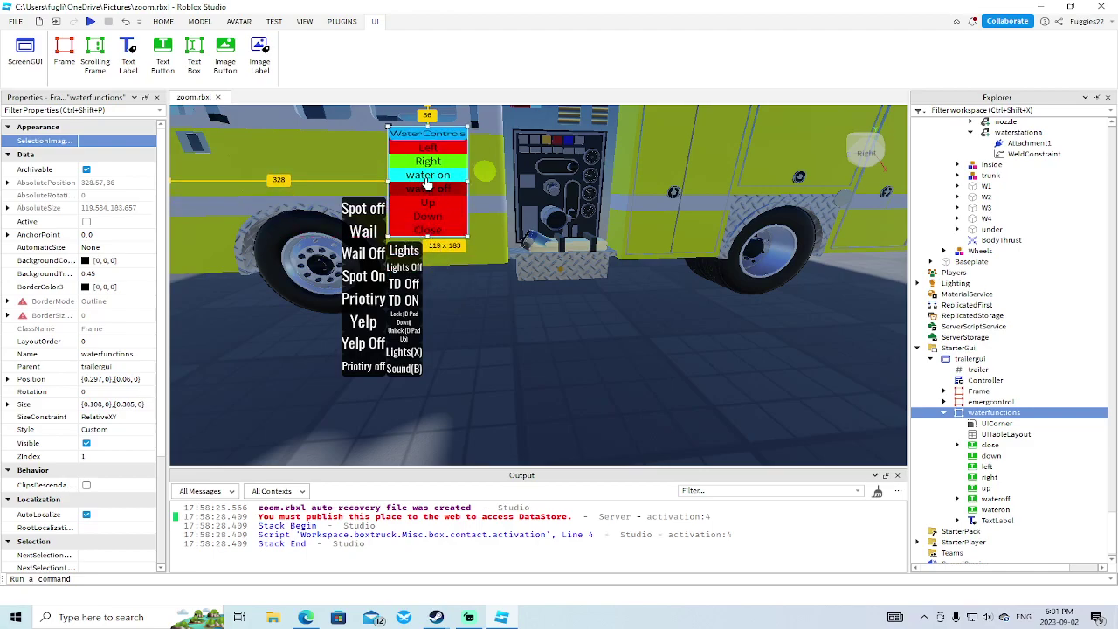
{"action": "left_click_drag", "start_coordinate": [427, 127], "coordinate": [425, 147]}
{"action": "left_click_drag", "start_coordinate": [464, 198], "coordinate": [434, 198]}
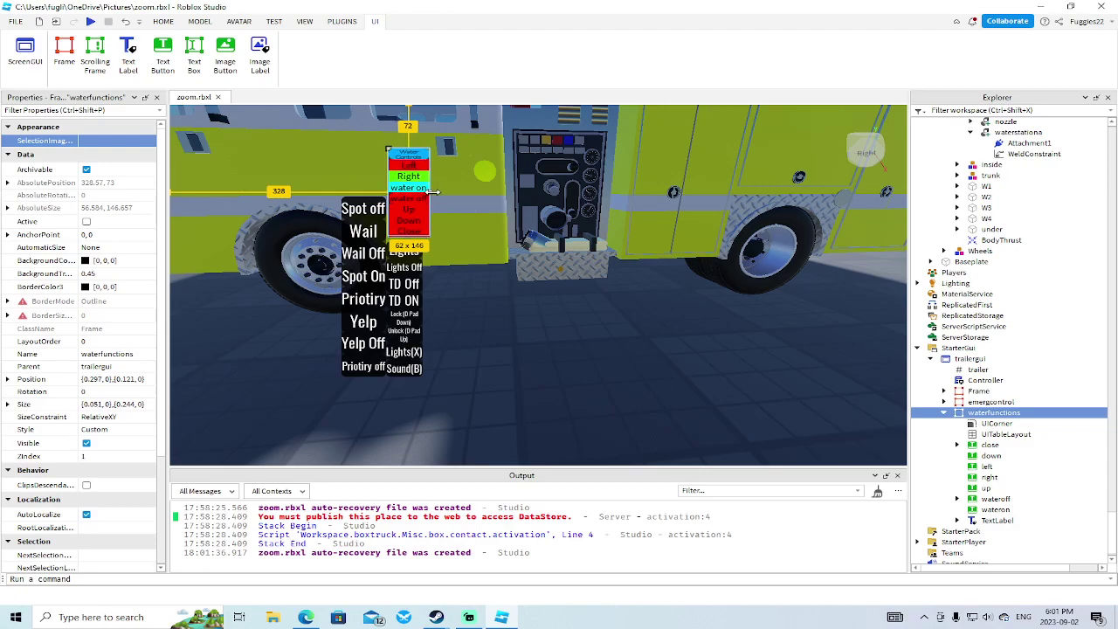
{"action": "left_click_drag", "start_coordinate": [434, 191], "coordinate": [490, 191]}
{"action": "left_click_drag", "start_coordinate": [388, 191], "coordinate": [424, 204]}
{"action": "left_click_drag", "start_coordinate": [458, 239], "coordinate": [464, 381]}
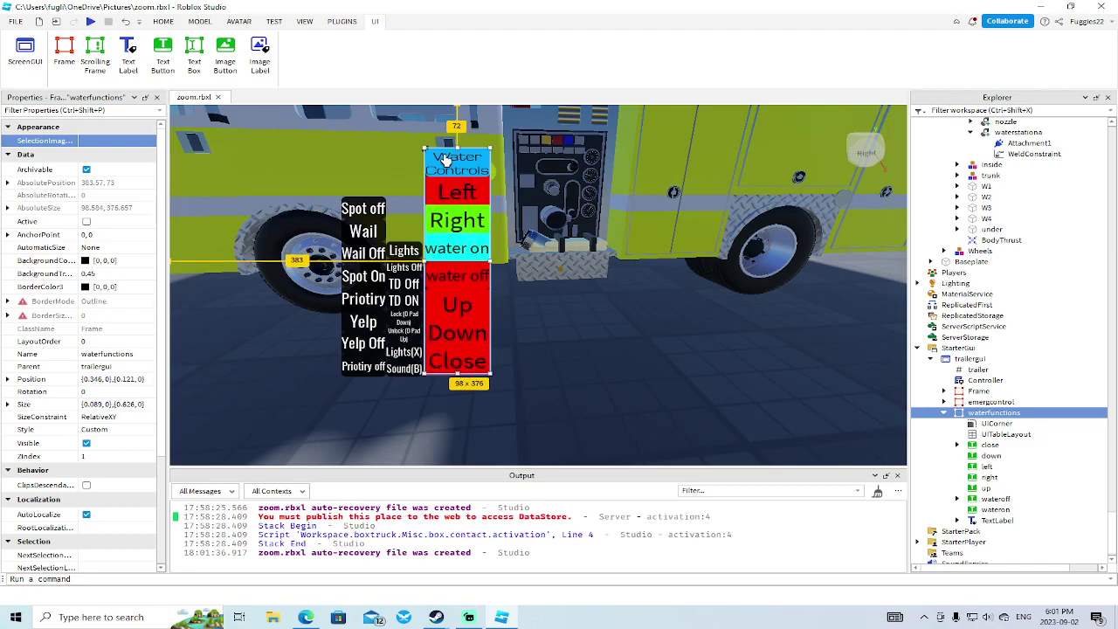
{"action": "left_click_drag", "start_coordinate": [457, 151], "coordinate": [450, 244]}
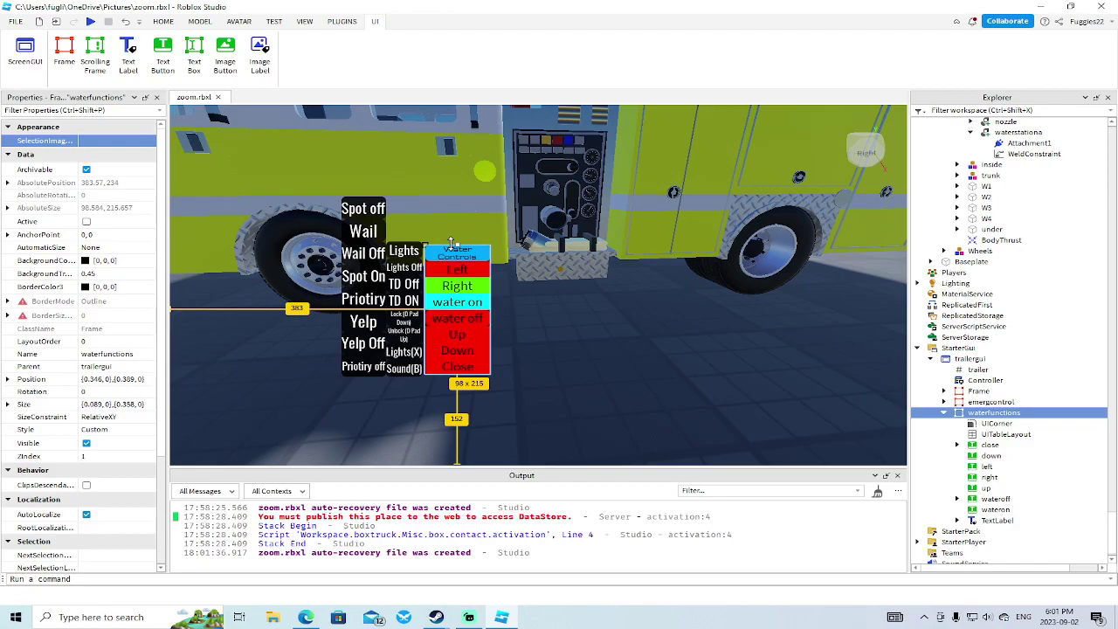
{"action": "left_click_drag", "start_coordinate": [457, 376], "coordinate": [457, 378]}
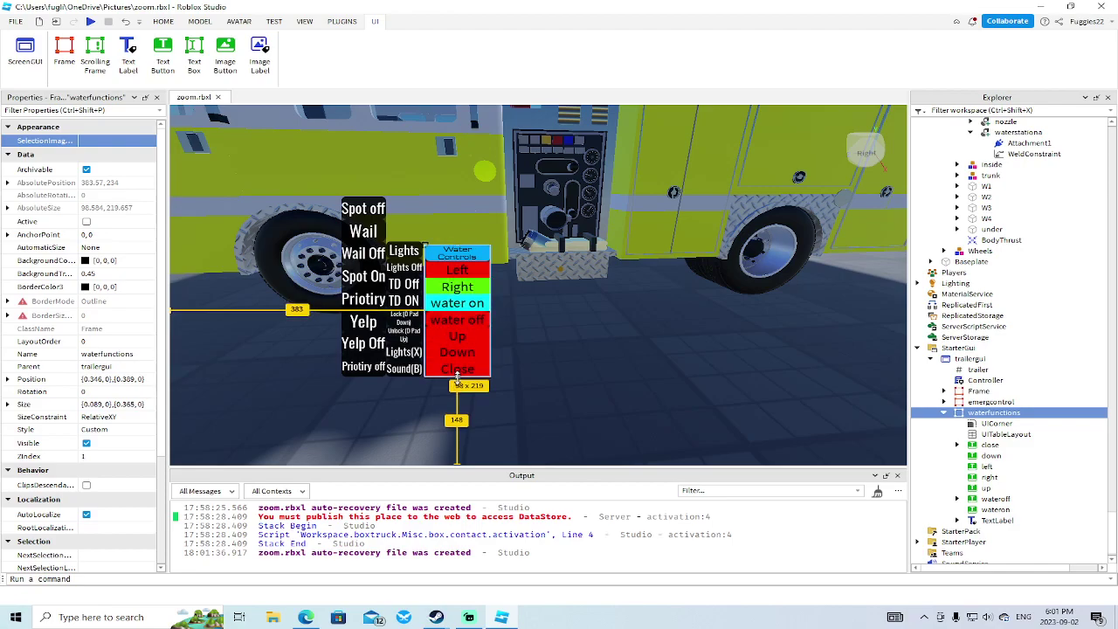
Step: Move the trailergui from StarterGui back into the lock union of the fire truck's side pump panel
{"action": "scroll", "coordinate": [591, 379], "scroll_direction": "down", "scroll_amount": 8}
{"action": "right_click_drag", "start_coordinate": [591, 378], "coordinate": [591, 379]}
{"action": "scroll", "coordinate": [591, 378], "scroll_direction": "up", "scroll_amount": 6}
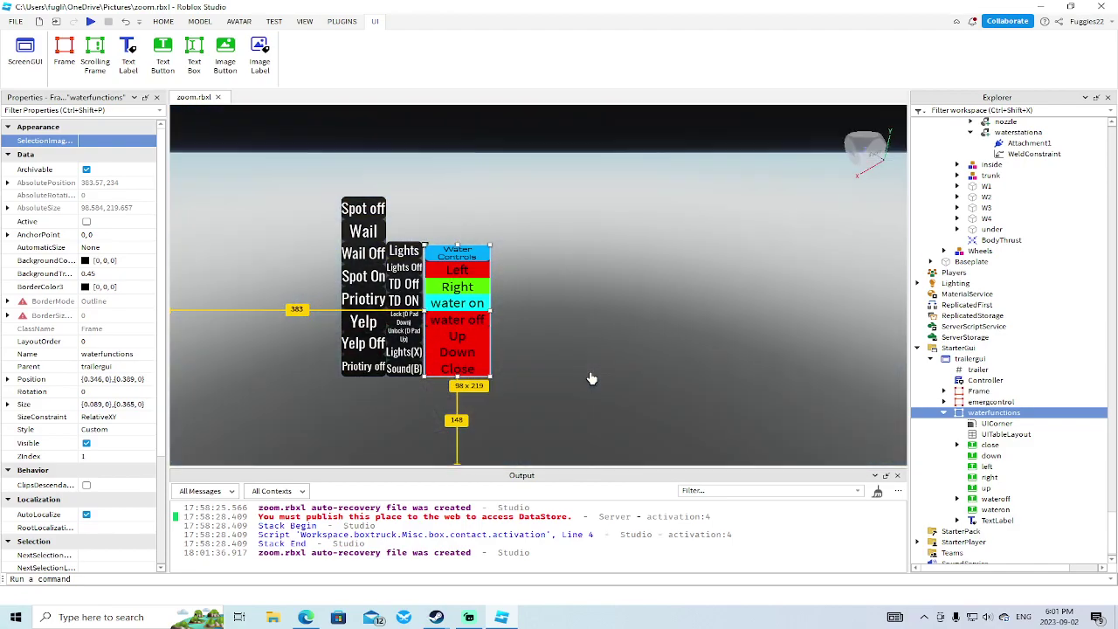
{"action": "scroll", "coordinate": [592, 379], "scroll_direction": "down", "scroll_amount": 3}
{"action": "scroll", "coordinate": [591, 379], "scroll_direction": "down", "scroll_amount": 5}
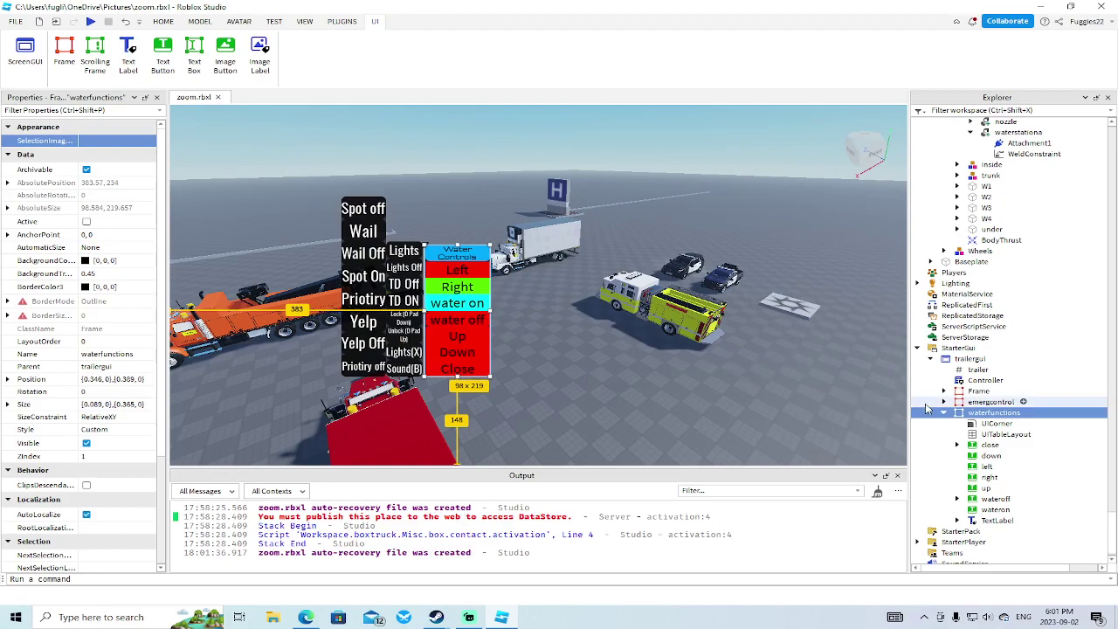
{"action": "left_click", "coordinate": [944, 412]}
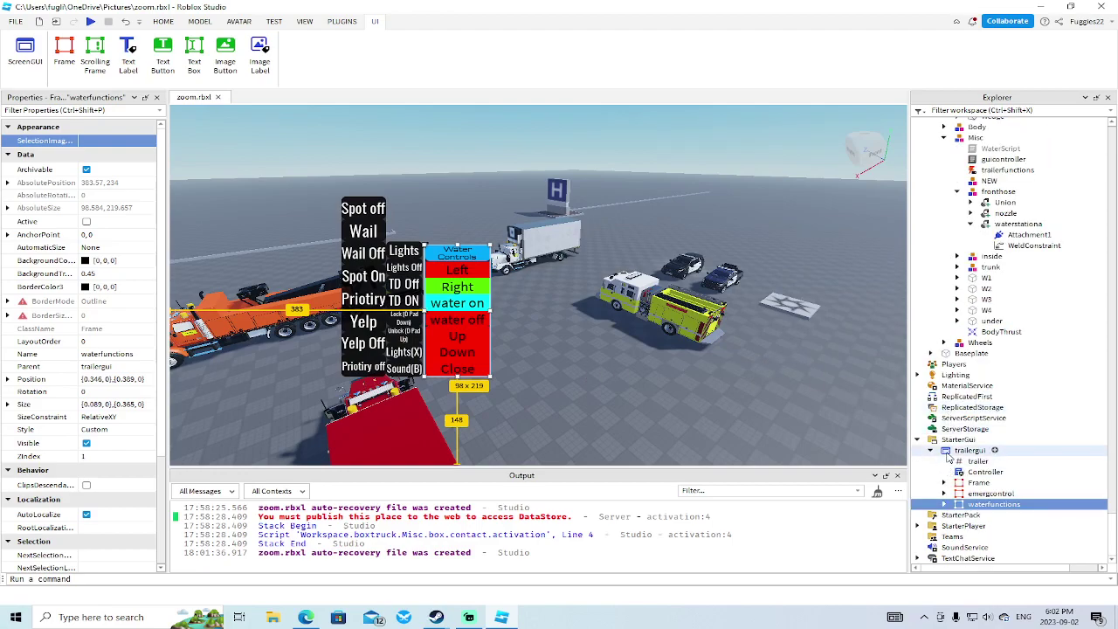
{"action": "left_click_drag", "start_coordinate": [961, 451], "coordinate": [993, 350]}
{"action": "left_click", "coordinate": [970, 349]}
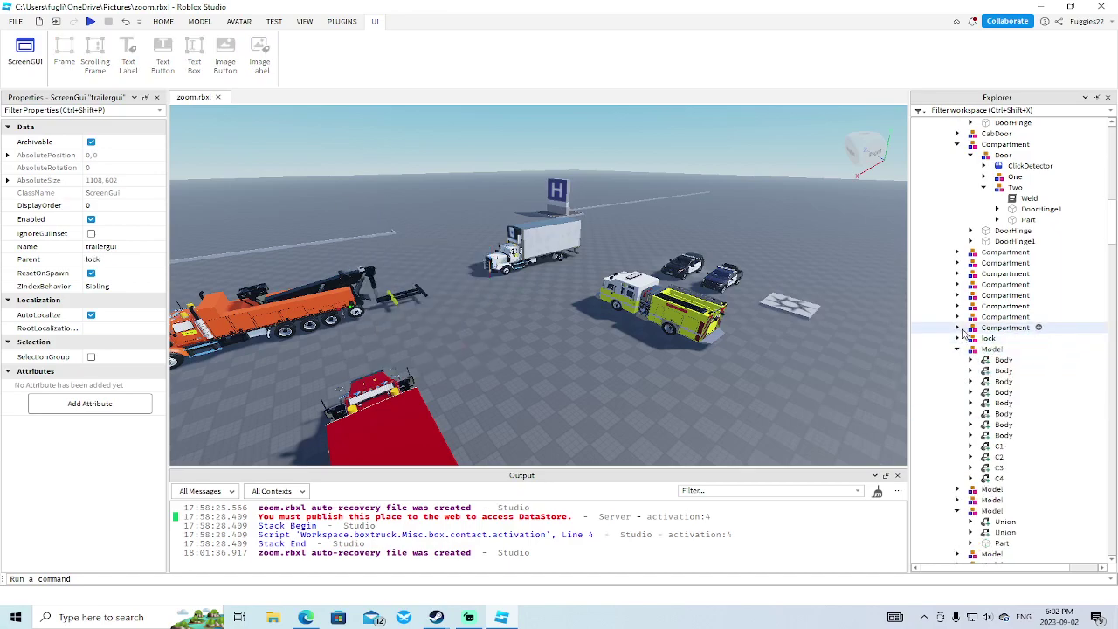
{"action": "left_click", "coordinate": [957, 338]}
Step: Start a play test, walk to the fire truck's side pump panel and activate its control GUI
{"action": "left_click", "coordinate": [93, 21]}
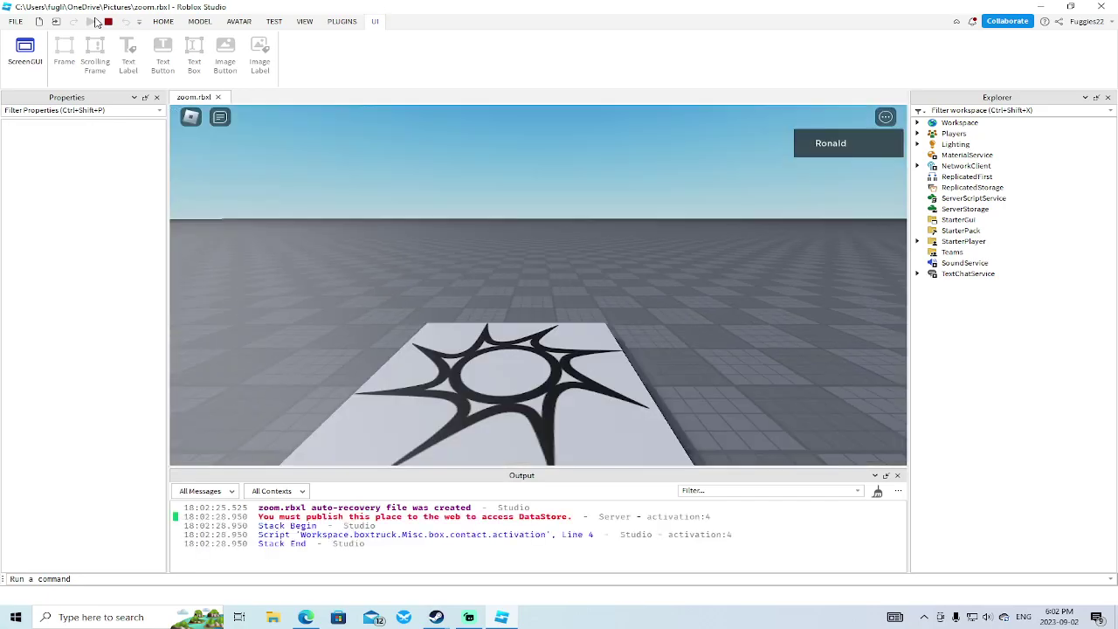
{"action": "key", "text": "Right"}
{"action": "key", "text": "w"}
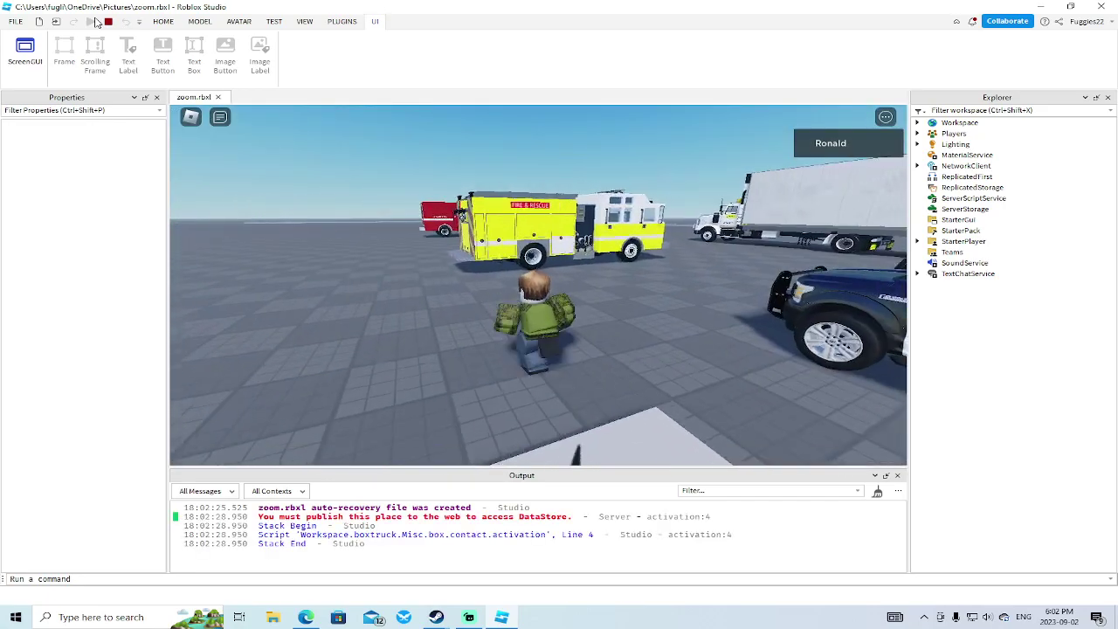
{"action": "key", "text": "w"}
{"action": "key", "text": "a"}
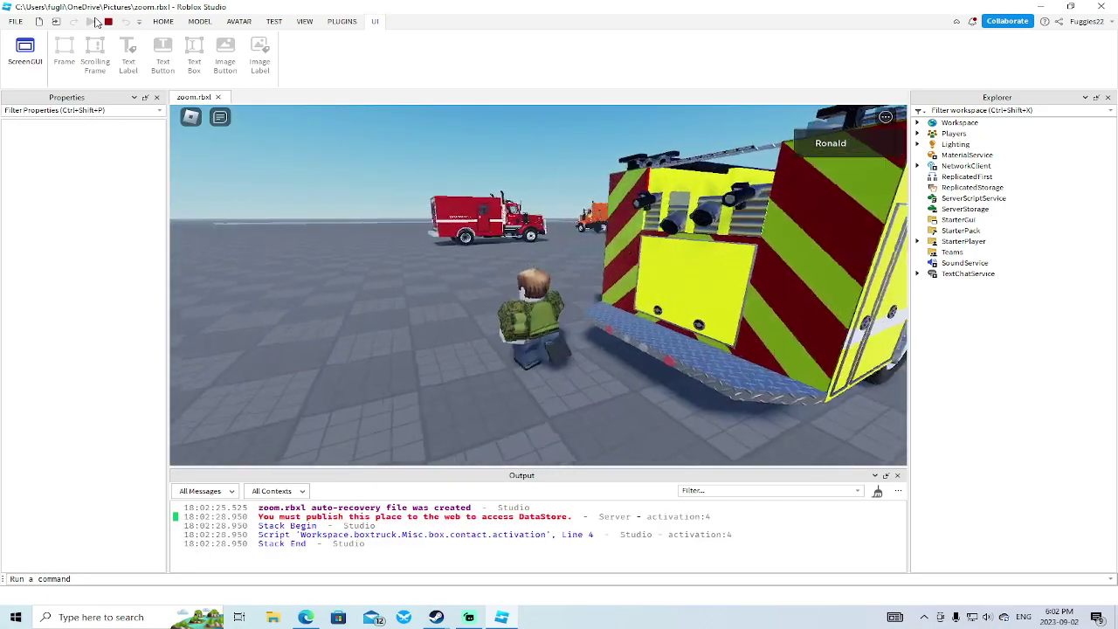
{"action": "key", "text": "Right"}
{"action": "key", "text": "w"}
{"action": "key", "text": "b"}
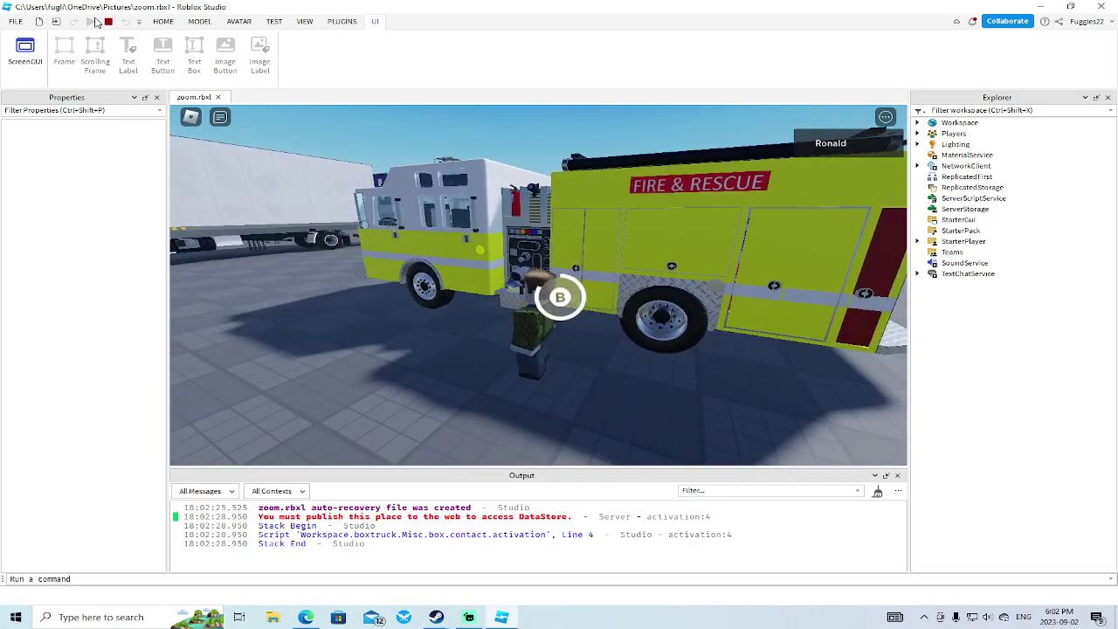
{"action": "key", "text": "a"}
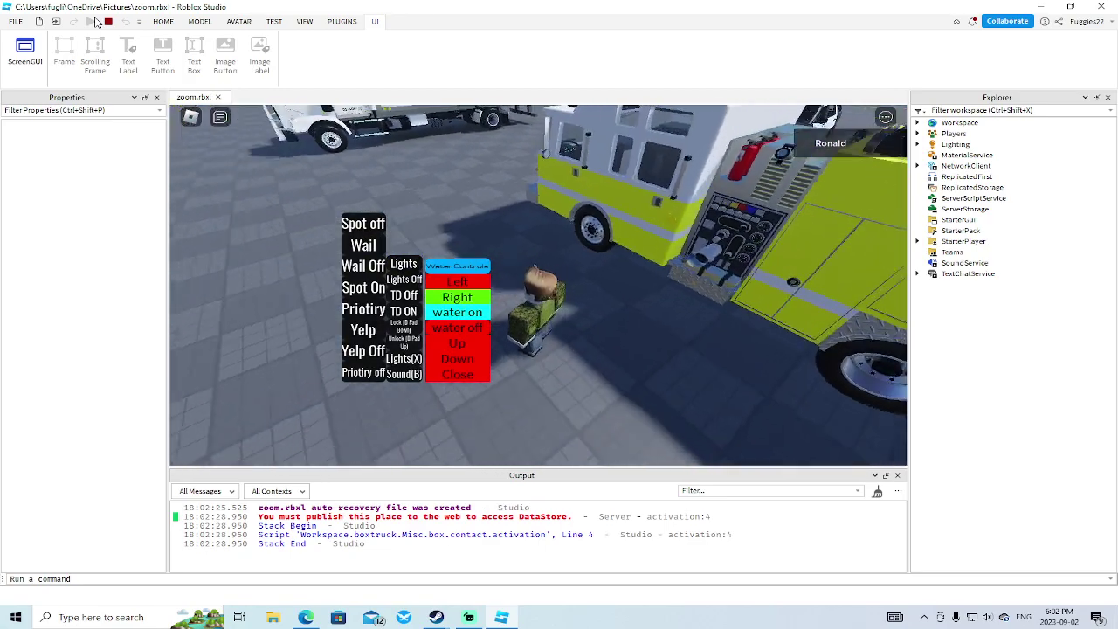
Step: Walk to the front of the fire truck and test the front hose's water-only controls
{"action": "key", "text": "i"}
{"action": "key", "text": "o"}
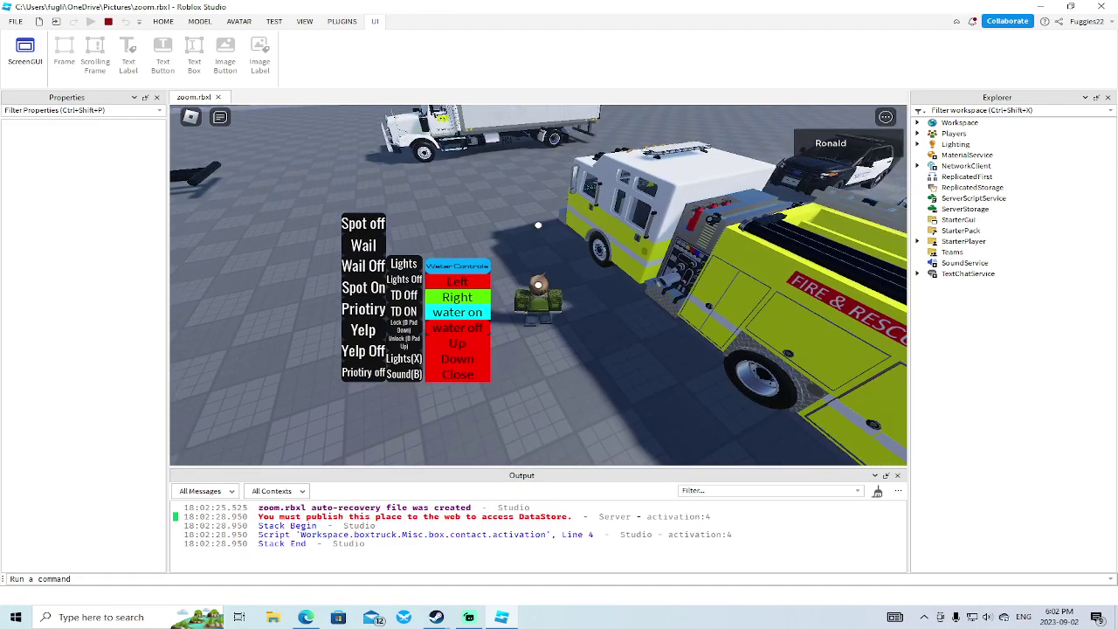
{"action": "key", "text": "w"}
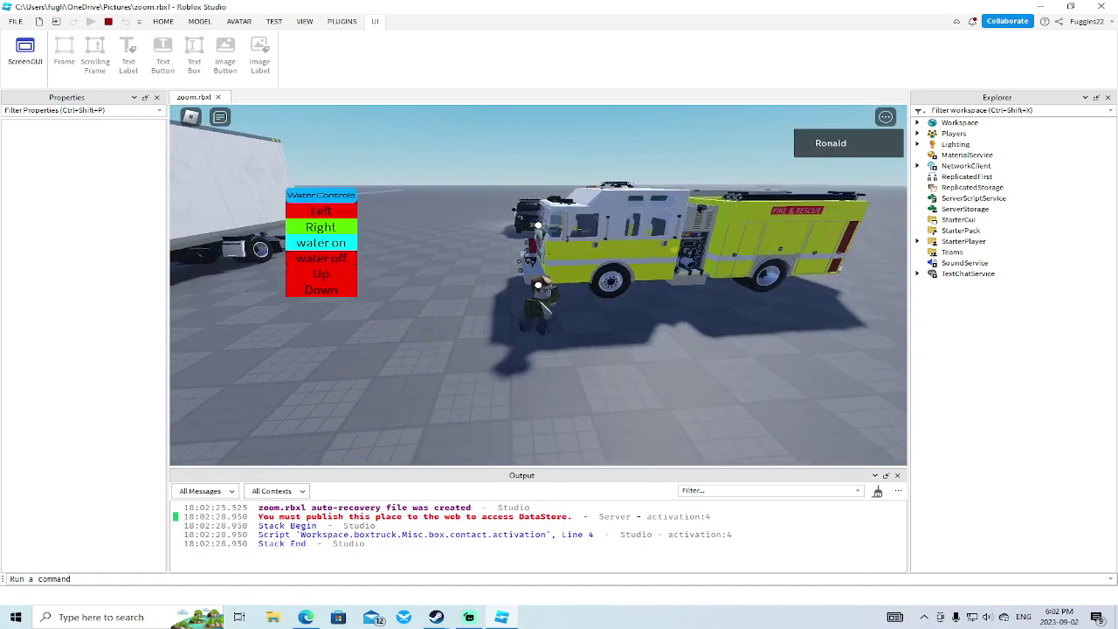
{"action": "key", "text": "d"}
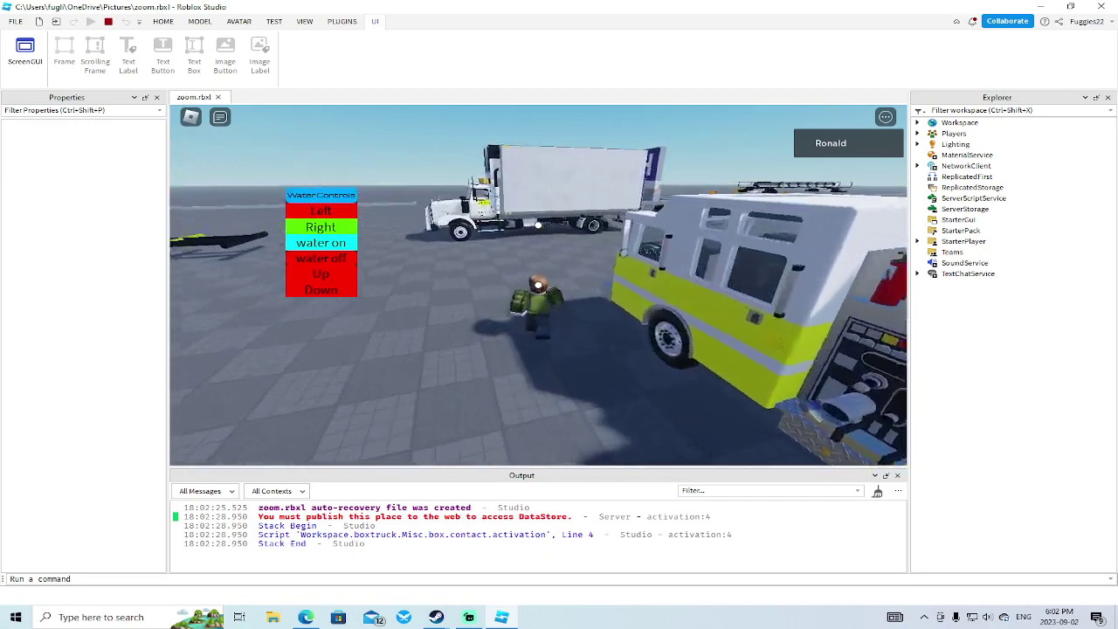
{"action": "key", "text": "w"}
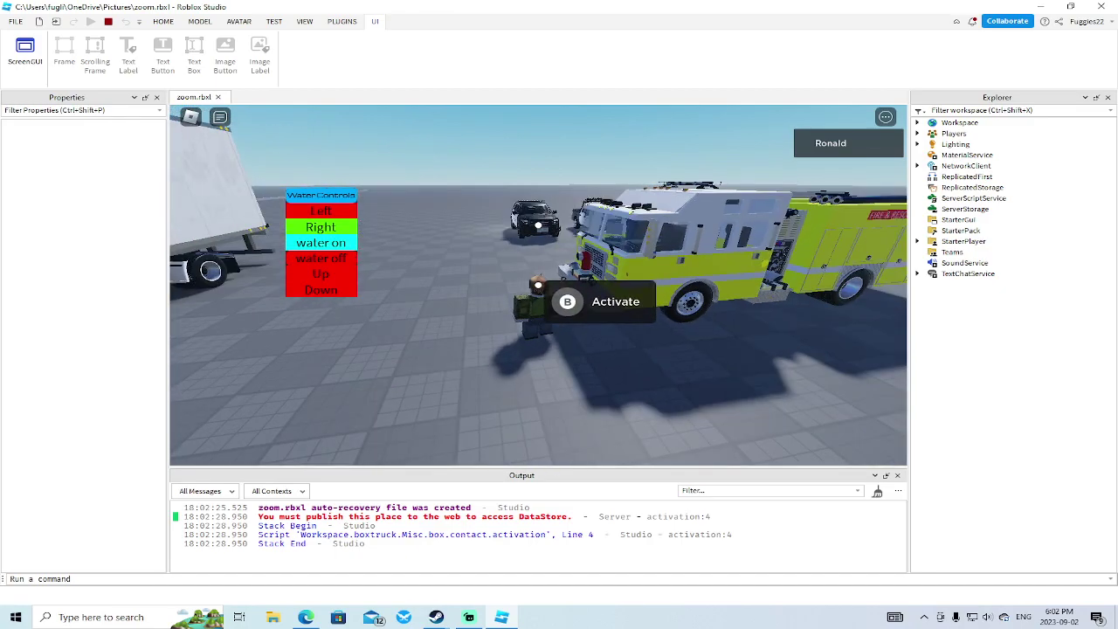
{"action": "key", "text": "s"}
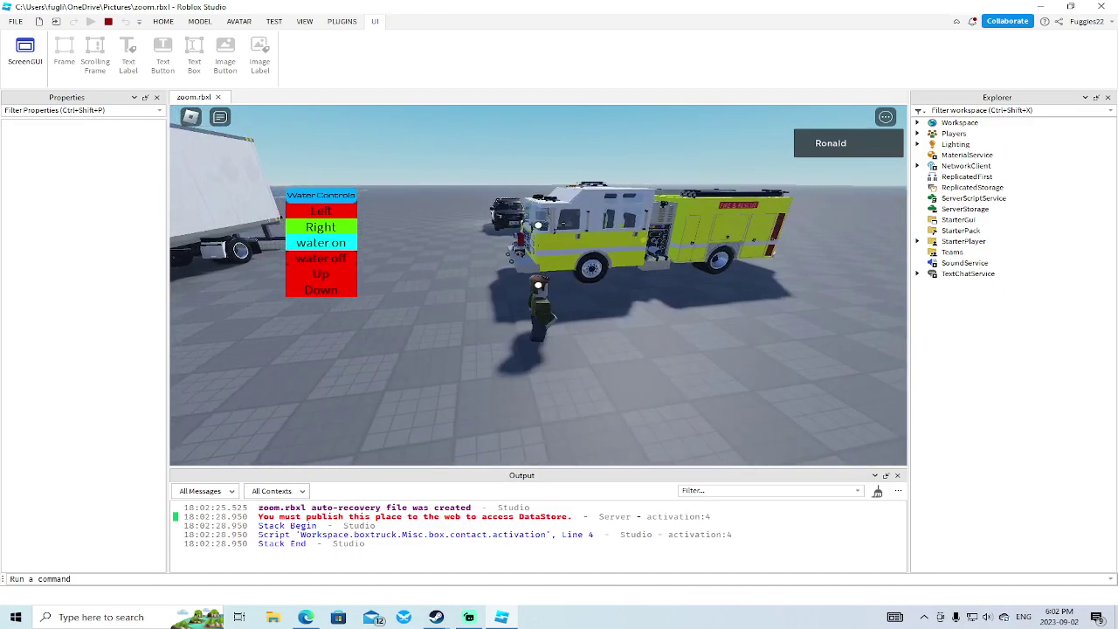
Step: Walk along the fire truck toward its rear with the front hose's water controls open
{"action": "right_click_drag", "start_coordinate": [538, 226], "coordinate": [538, 225]}
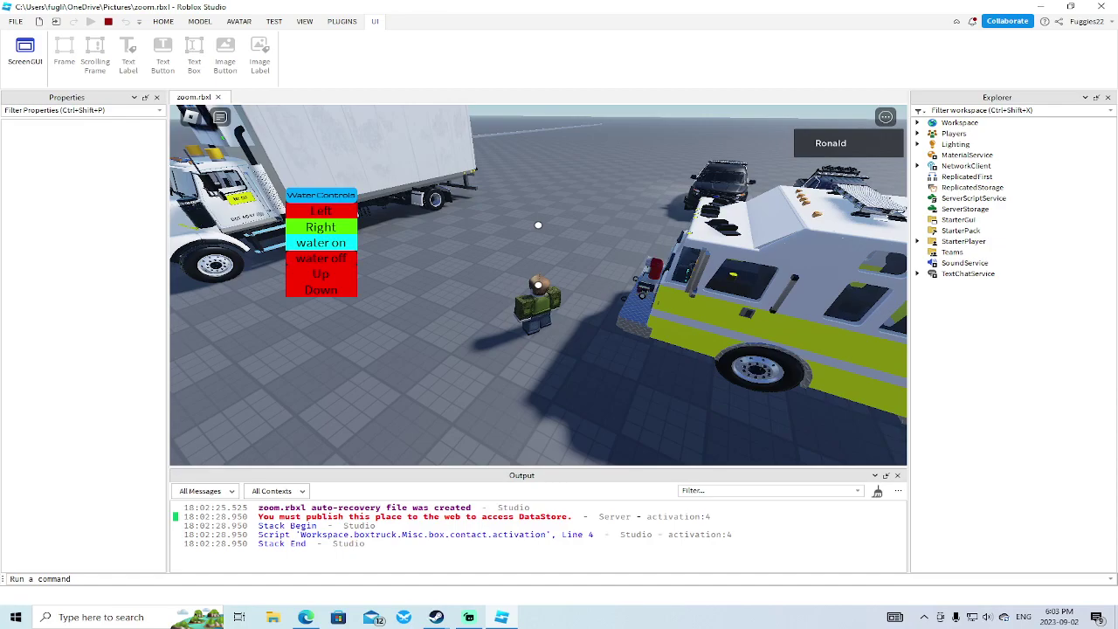
{"action": "right_click_drag", "start_coordinate": [578, 220], "coordinate": [583, 226]}
{"action": "key", "text": "d"}
{"action": "key", "text": "w"}
{"action": "key", "text": "w"}
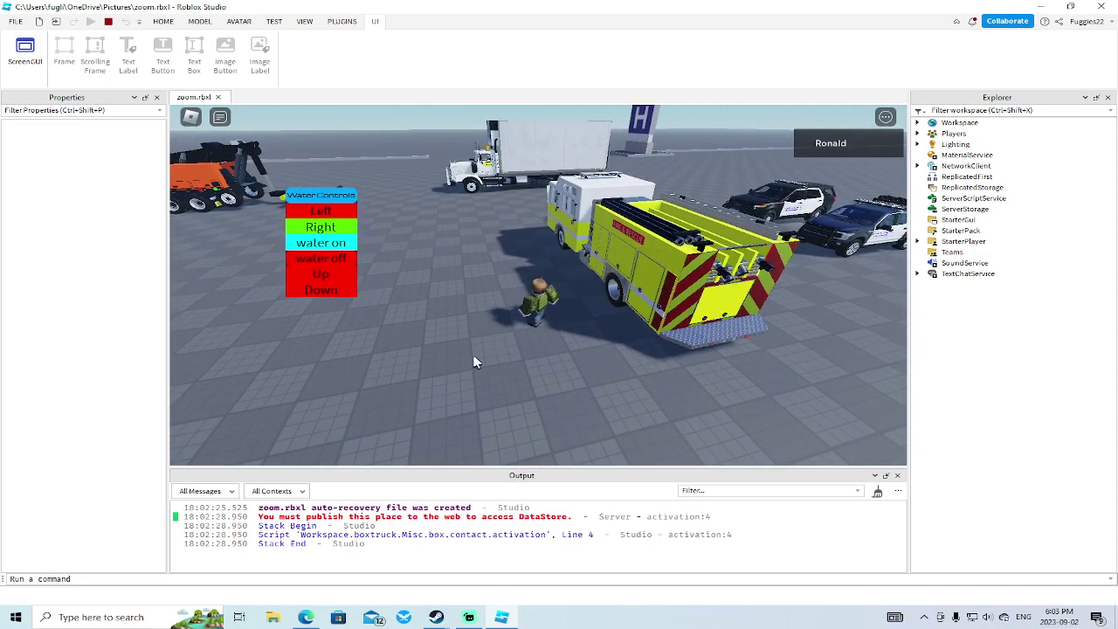